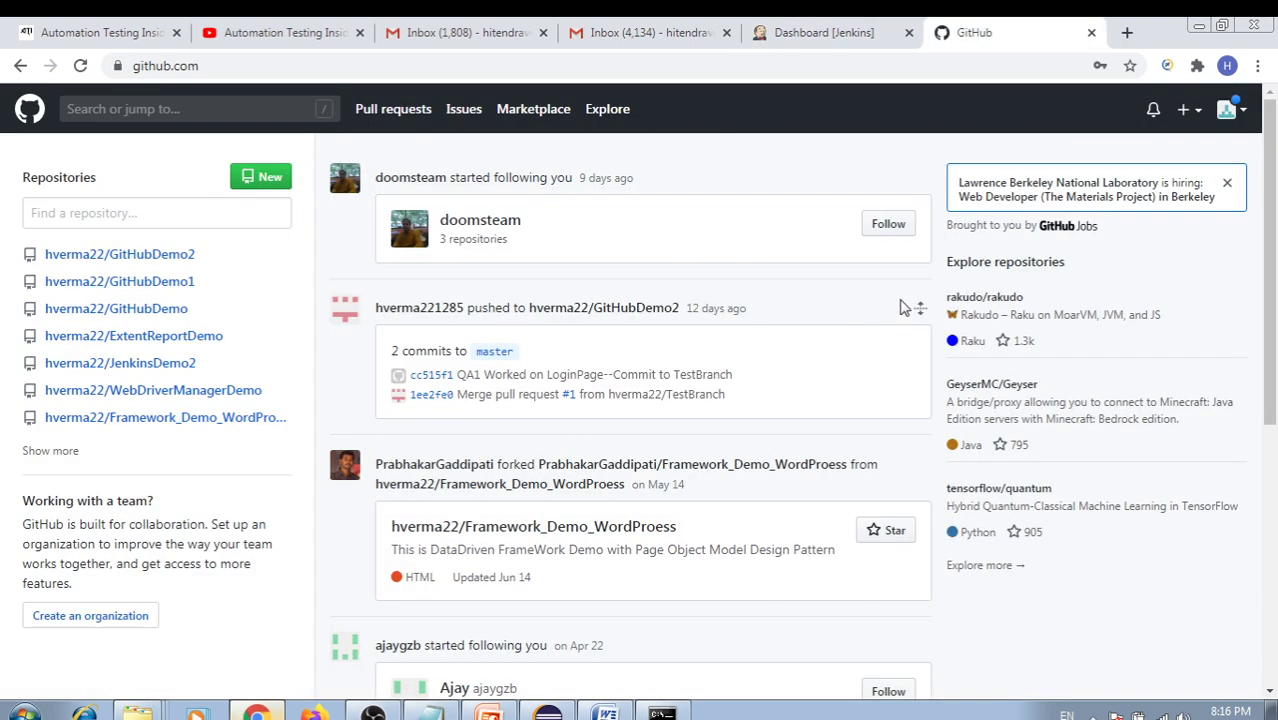
Open ExtentReportDemo from the GitHub profile's Repositories list, then expand ExtentDemo in Eclipse
{"action": "left_click", "coordinate": [1230, 109]}
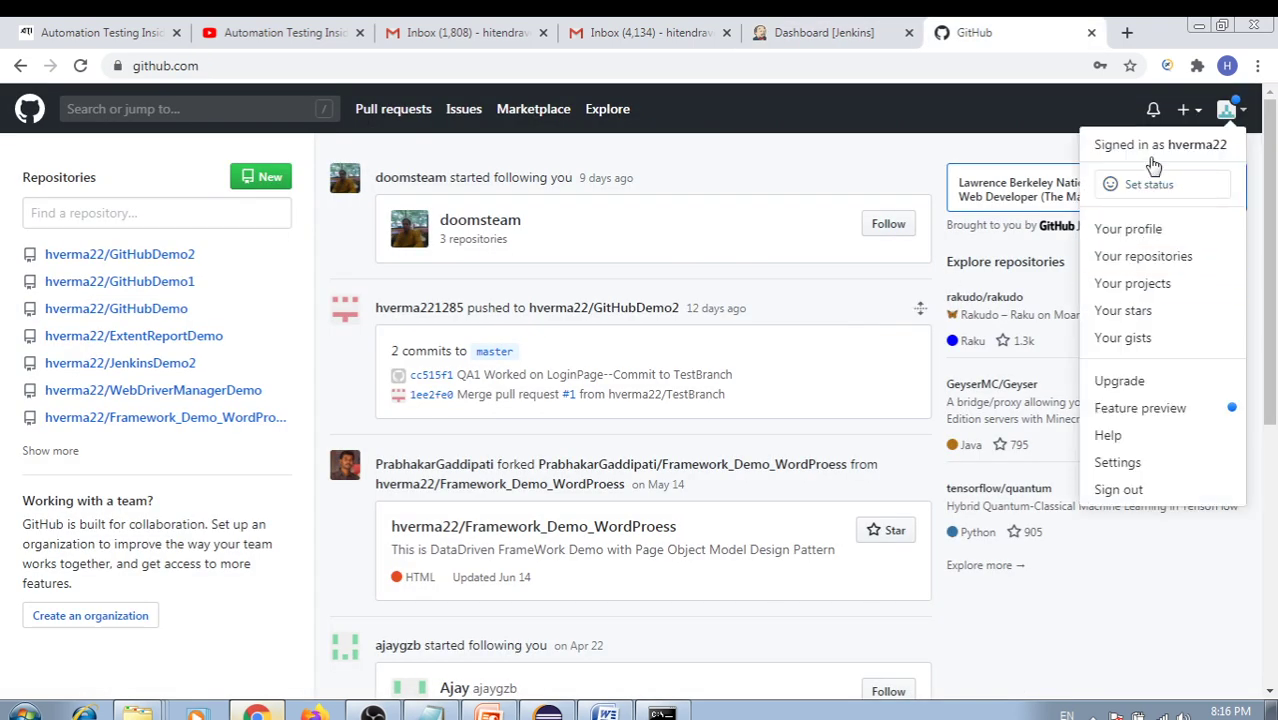
{"action": "left_click", "coordinate": [1207, 148]}
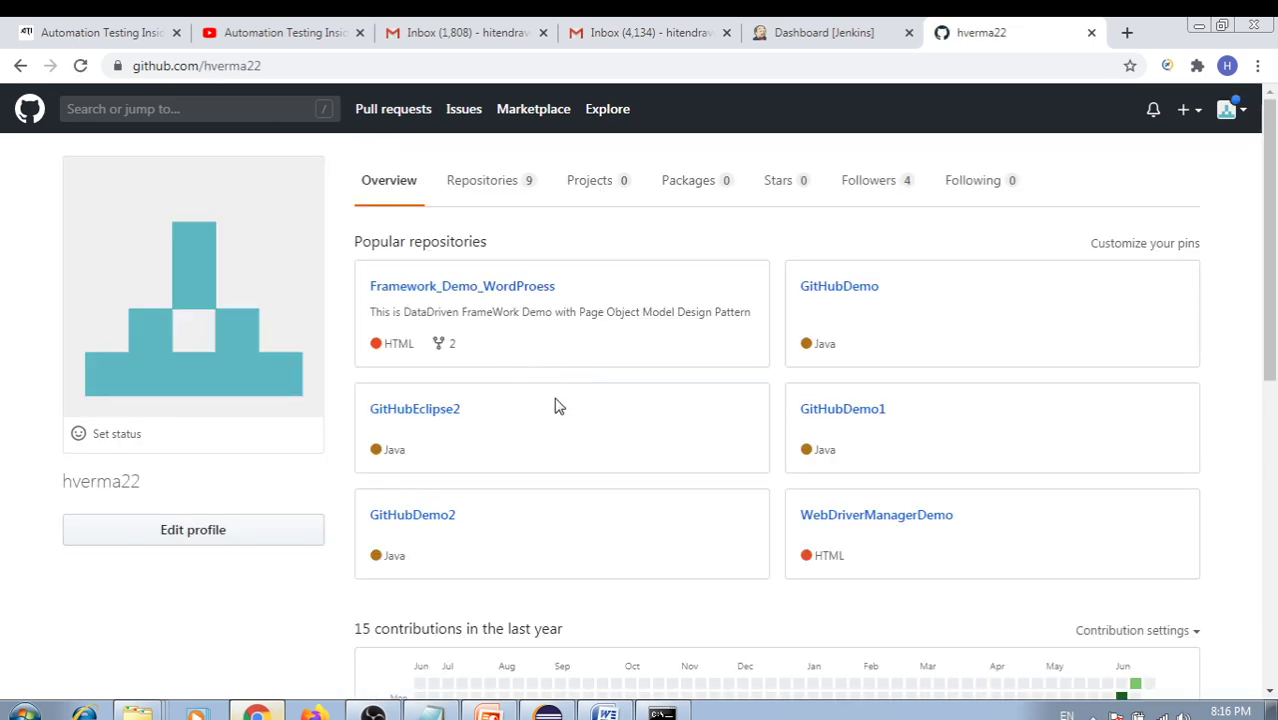
{"action": "scroll", "coordinate": [561, 417], "scroll_direction": "down", "scroll_amount": 1}
{"action": "scroll", "coordinate": [566, 412], "scroll_direction": "up", "scroll_amount": 1}
{"action": "left_click", "coordinate": [505, 185]}
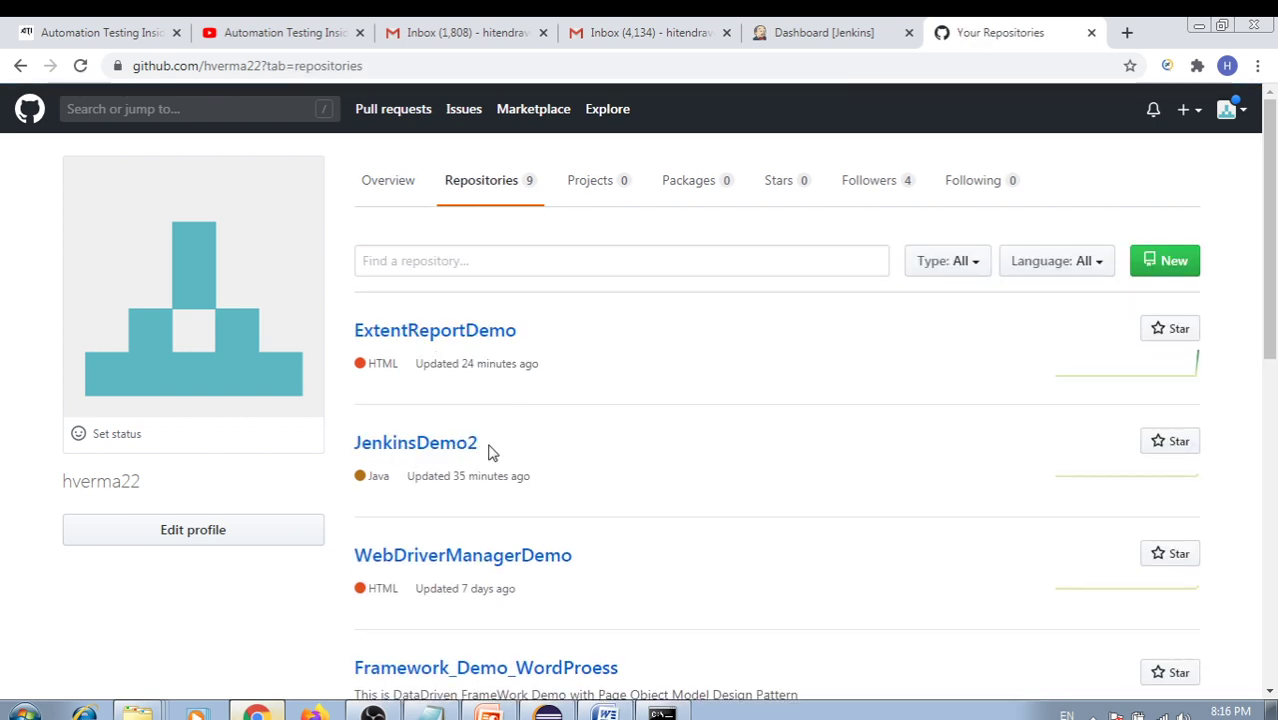
{"action": "left_click", "coordinate": [470, 344]}
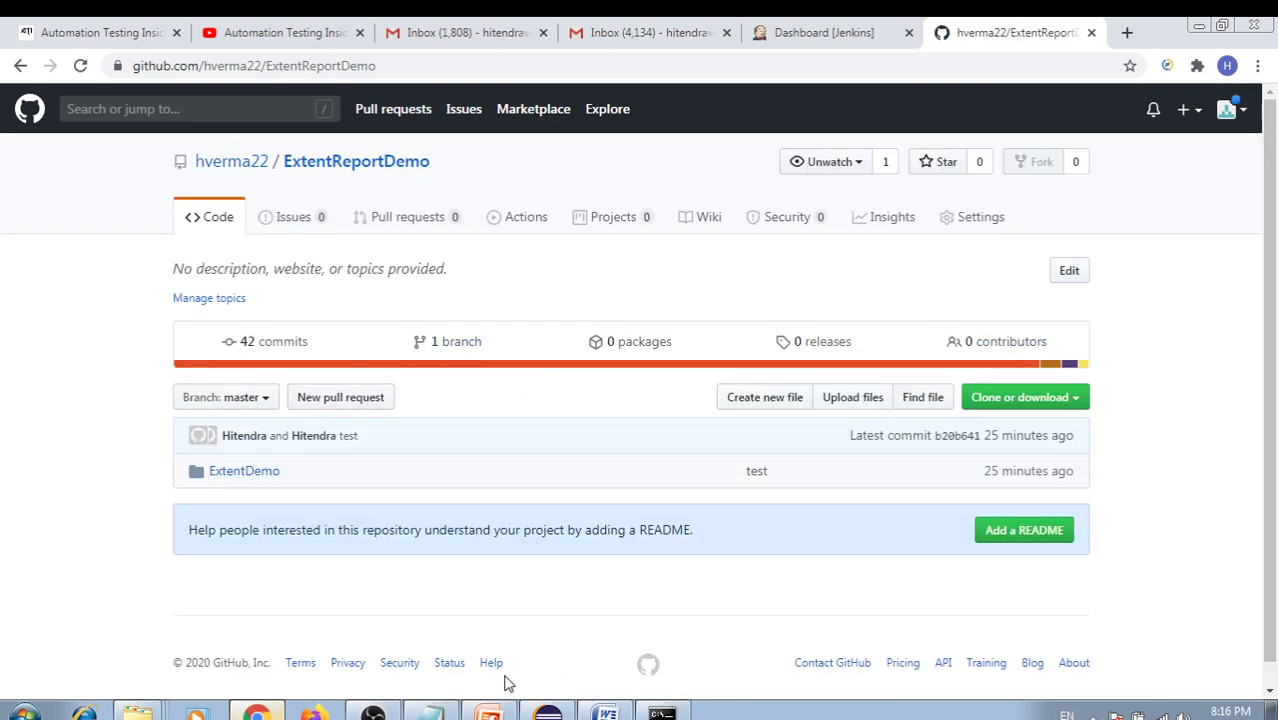
{"action": "left_click", "coordinate": [547, 713]}
{"action": "left_click", "coordinate": [47, 277]}
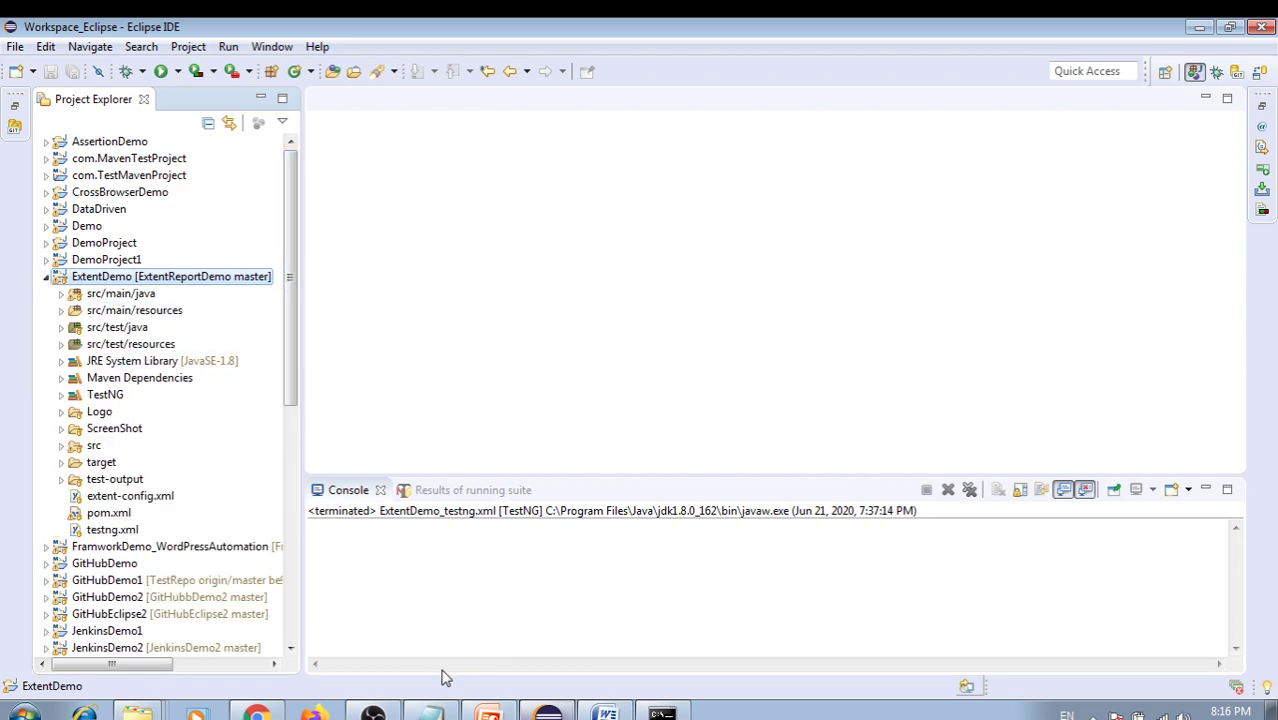
Highlight the Scenario4 tool list, from Extent Report through Periodic Job Run, on the slide
{"action": "left_click", "coordinate": [489, 713]}
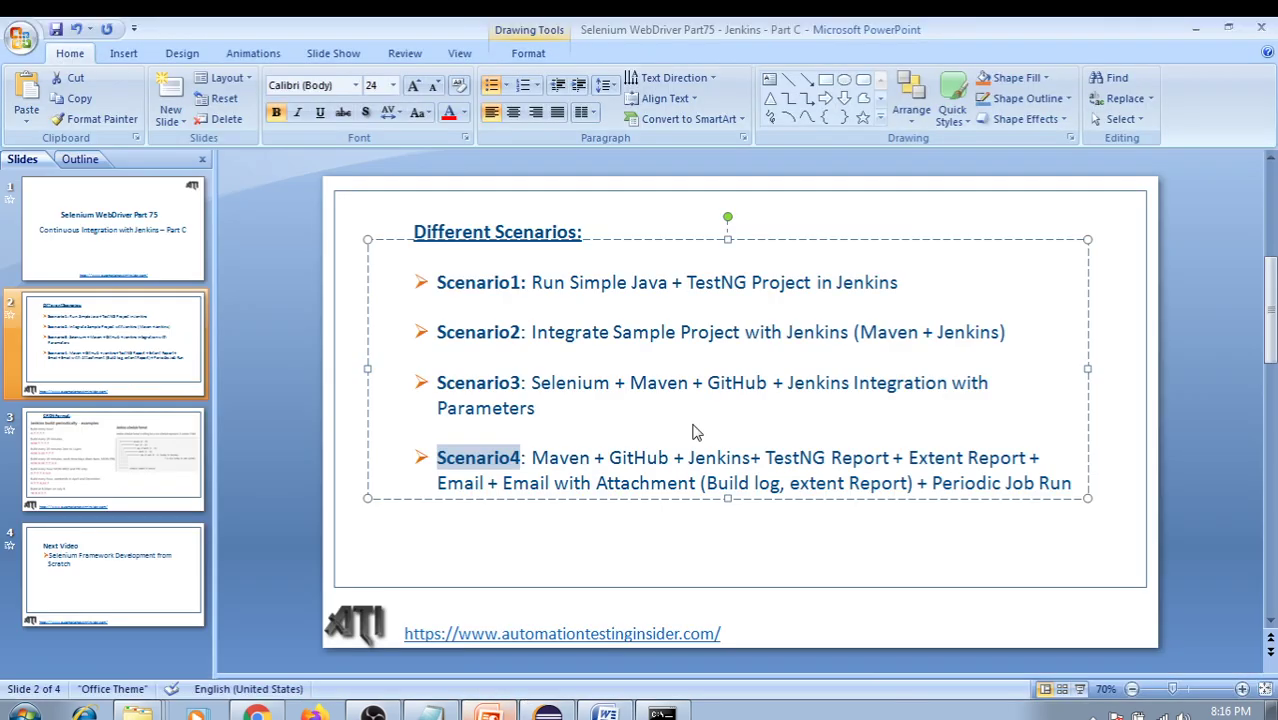
{"action": "left_click", "coordinate": [612, 432]}
{"action": "left_click_drag", "start_coordinate": [532, 457], "coordinate": [988, 483]}
{"action": "left_click", "coordinate": [736, 430]}
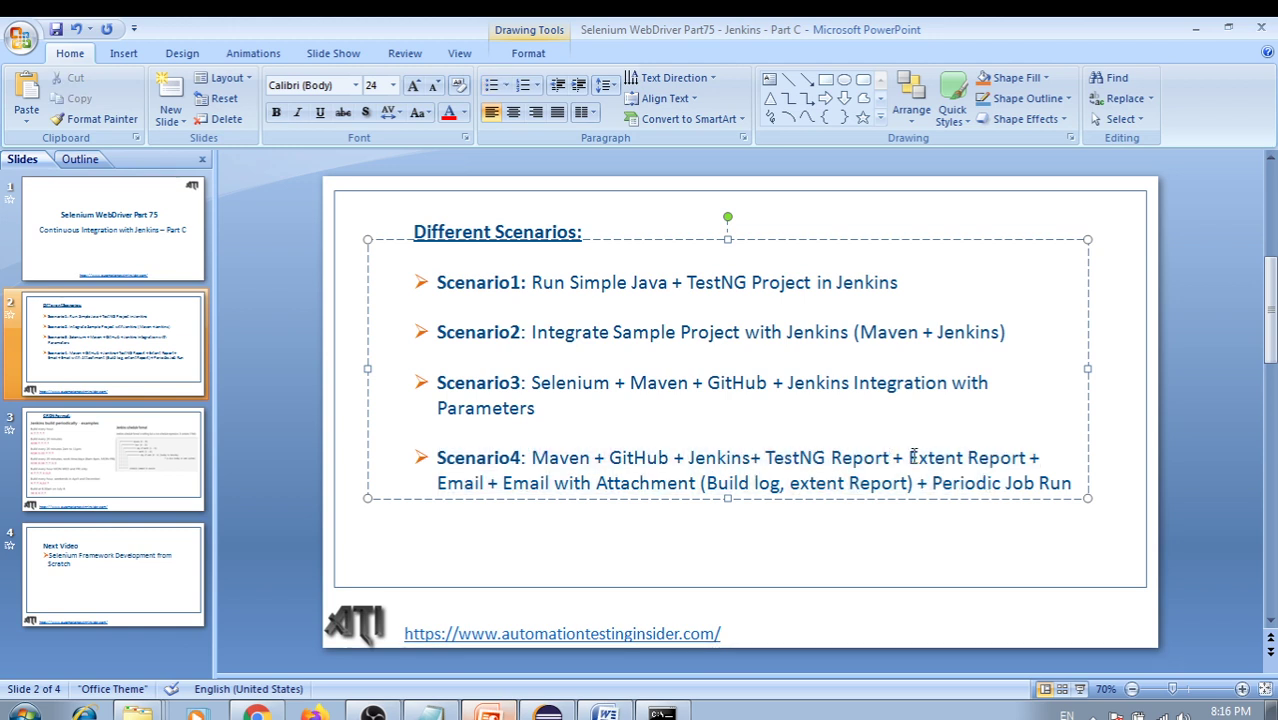
{"action": "left_click_drag", "start_coordinate": [912, 457], "coordinate": [1047, 483]}
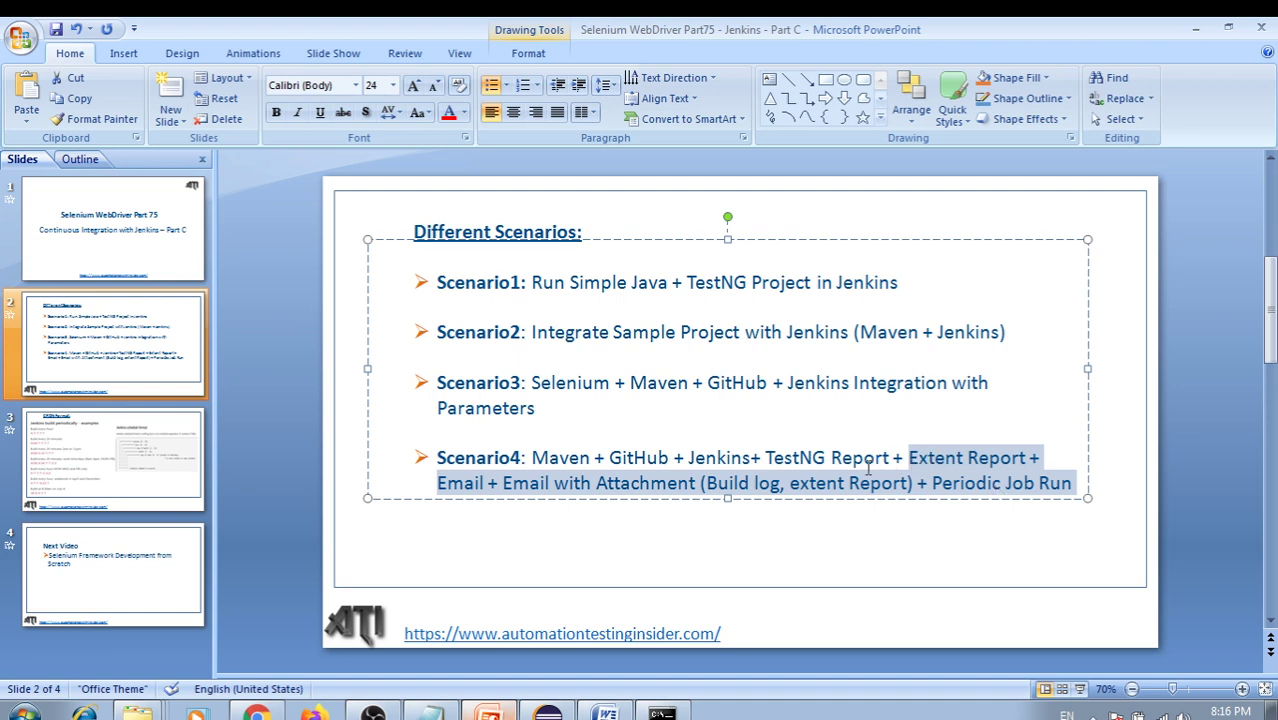
{"action": "left_click", "coordinate": [257, 712]}
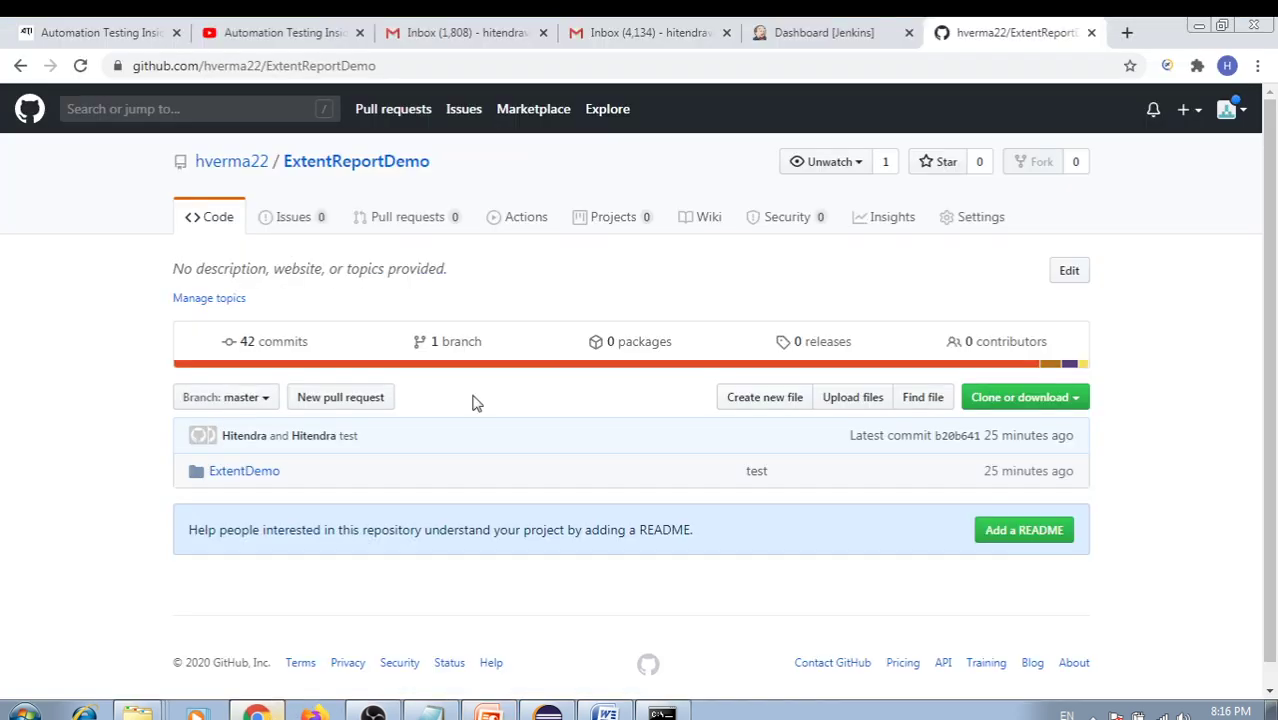
Try creating a Maven project named Demo3, which Jenkins rejects as an existing job
{"action": "left_click", "coordinate": [805, 32]}
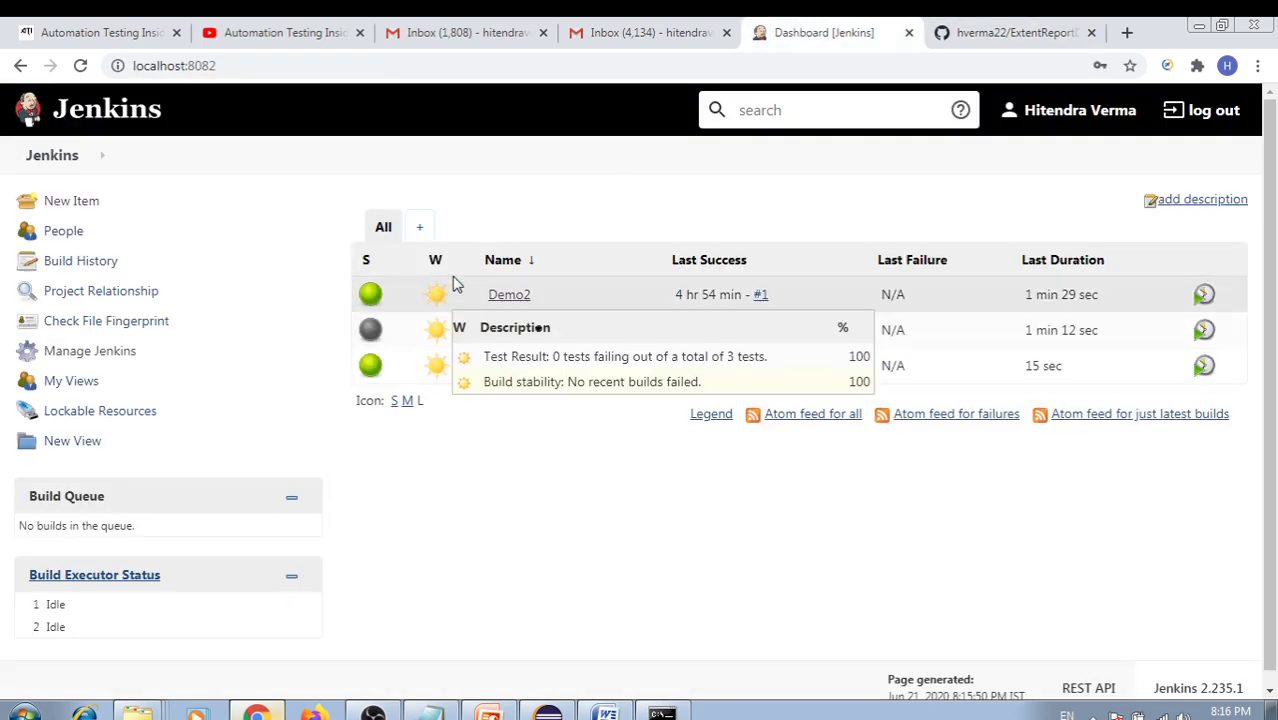
{"action": "left_click", "coordinate": [80, 205]}
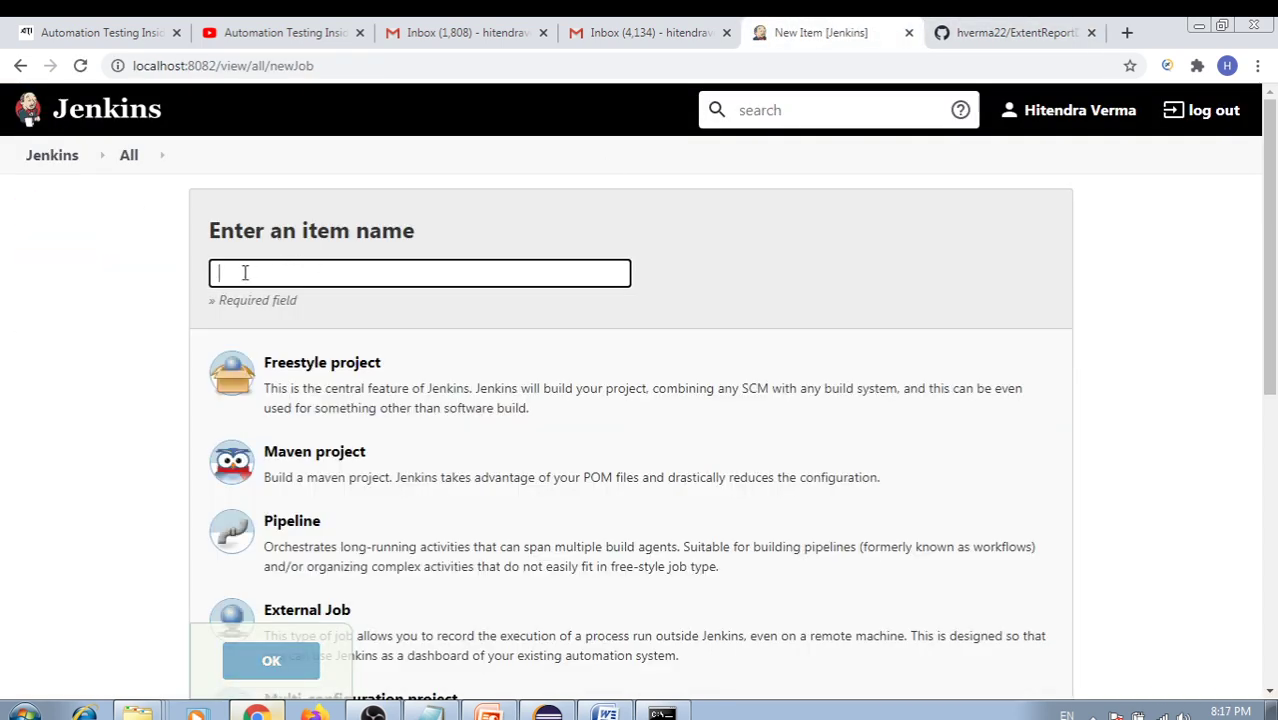
{"action": "left_click", "coordinate": [245, 274]}
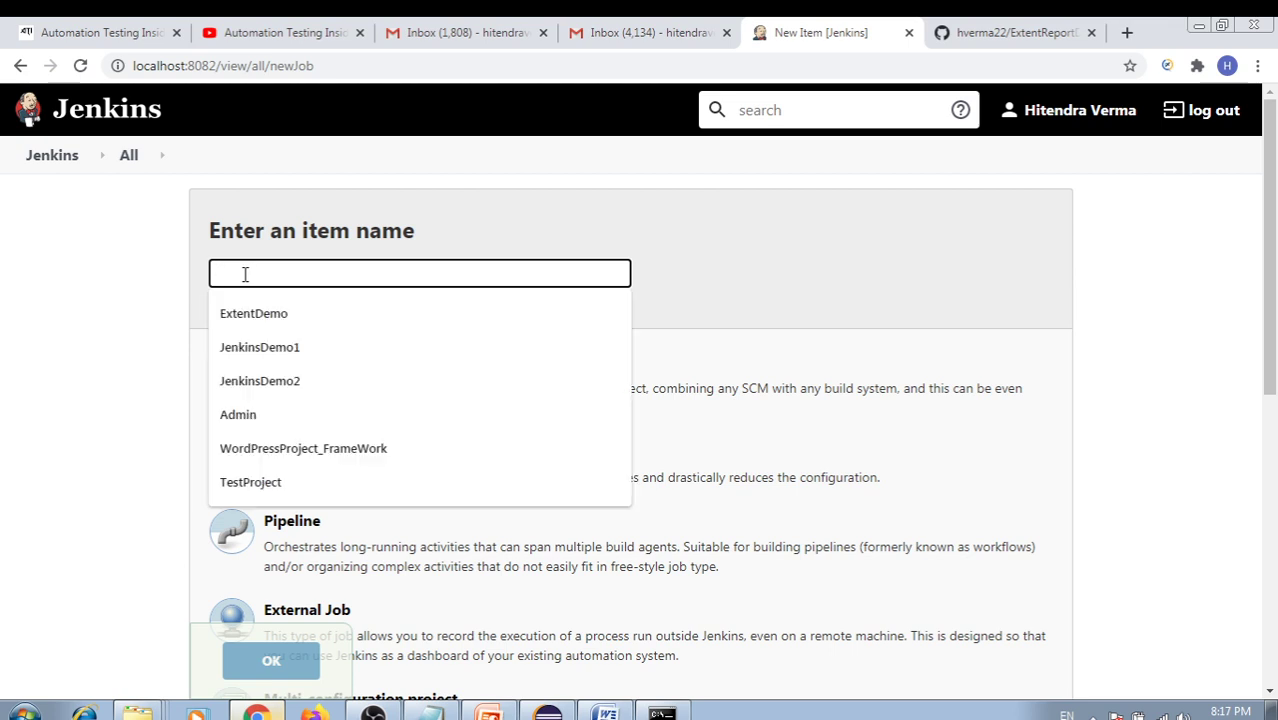
{"action": "type", "text": "Demo"}
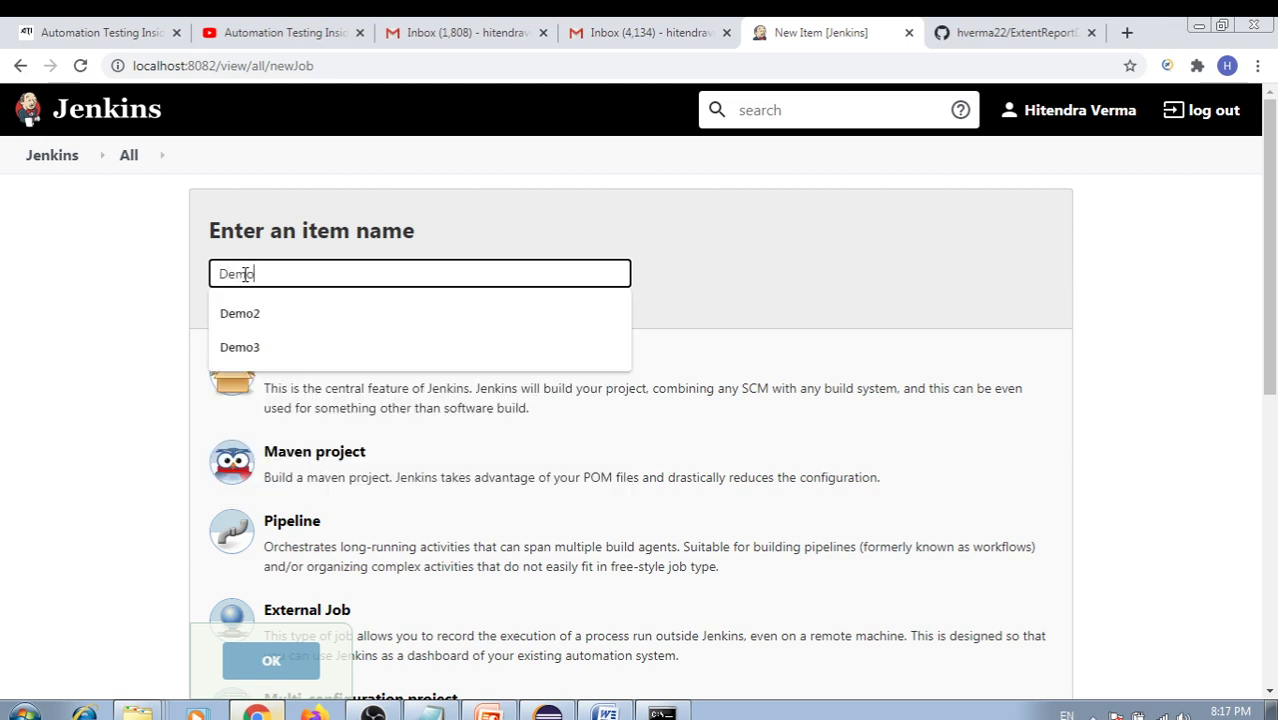
{"action": "type", "text": "3"}
{"action": "left_click", "coordinate": [144, 312]}
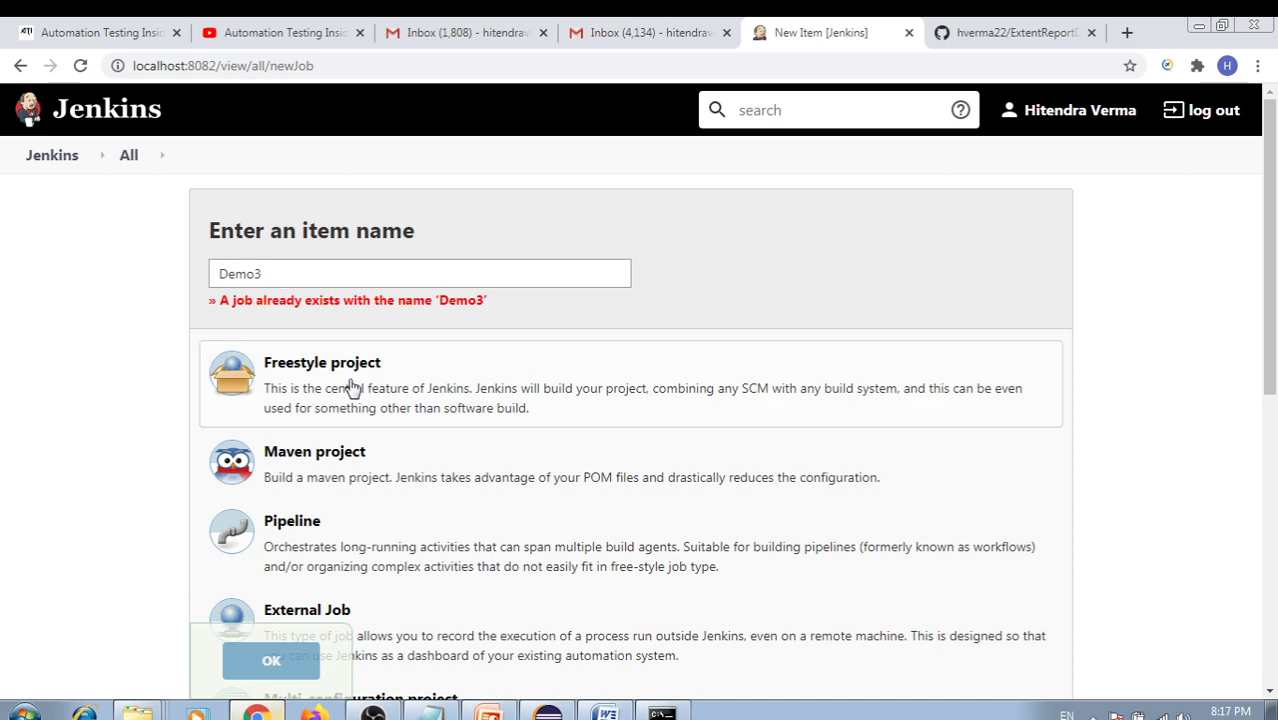
{"action": "left_click", "coordinate": [318, 471]}
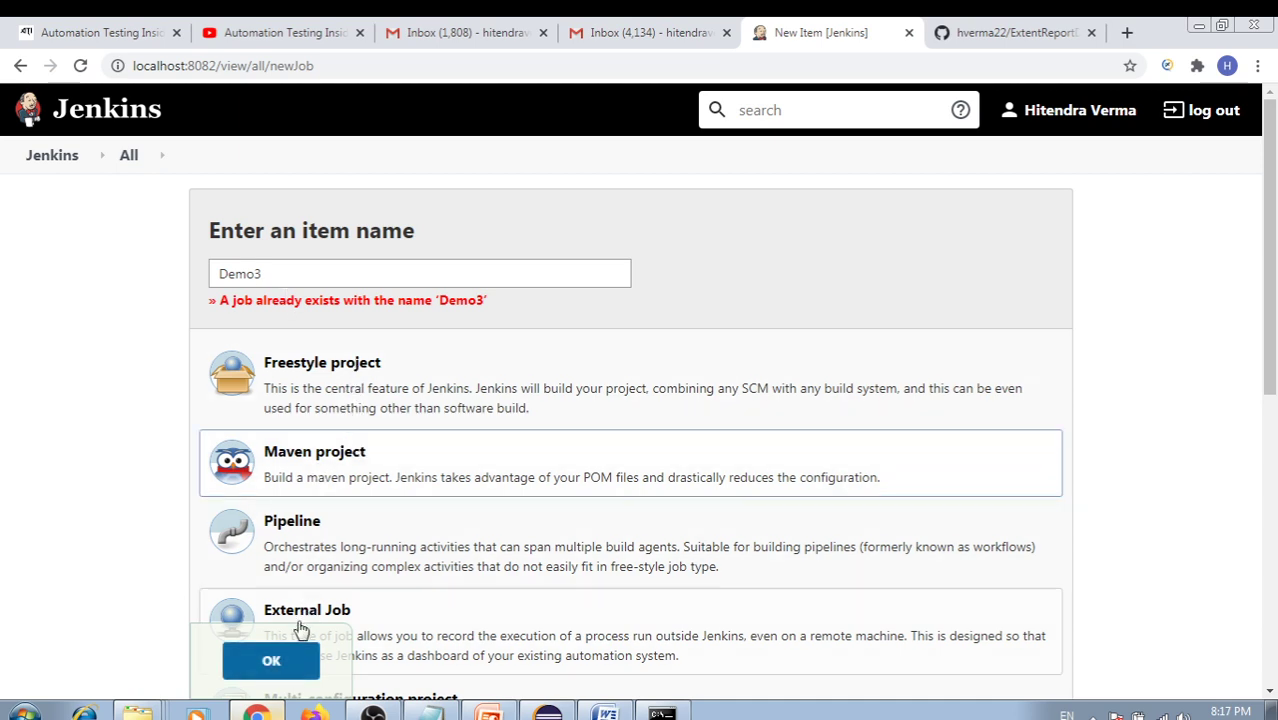
{"action": "left_click", "coordinate": [291, 659]}
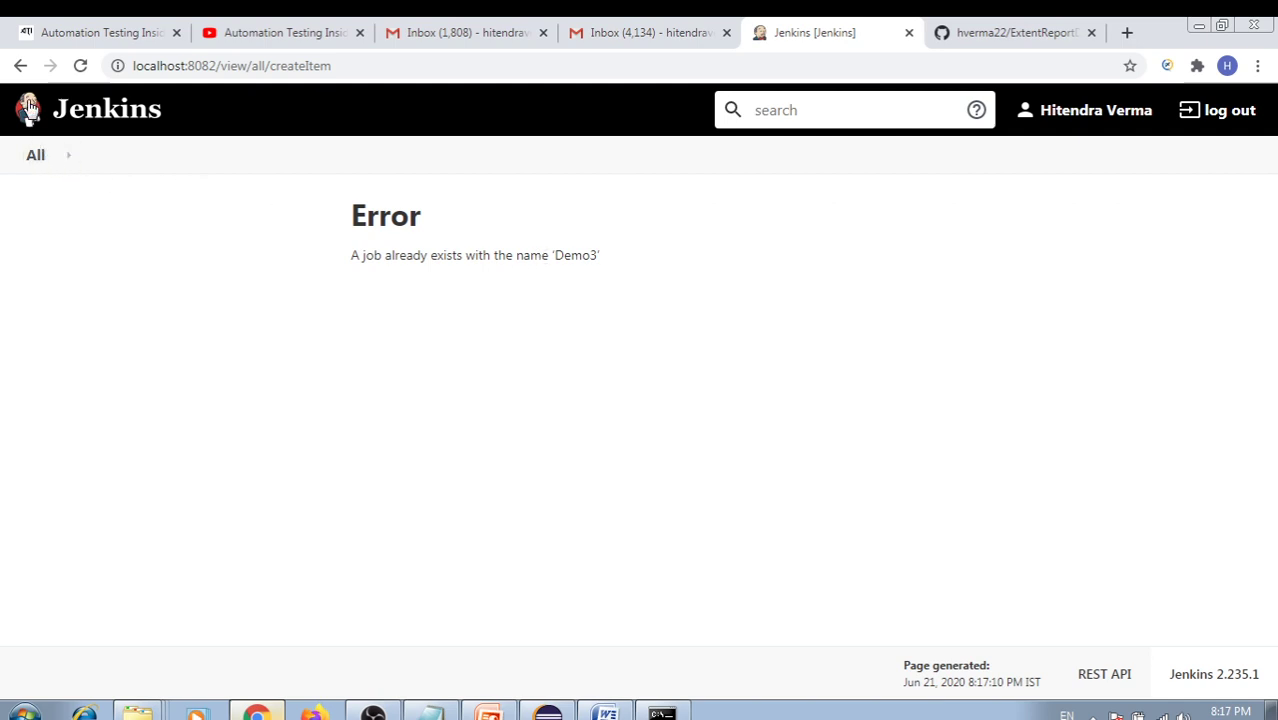
Rename the new item to Demo4 and submit it as a Maven project
{"action": "left_click", "coordinate": [20, 68]}
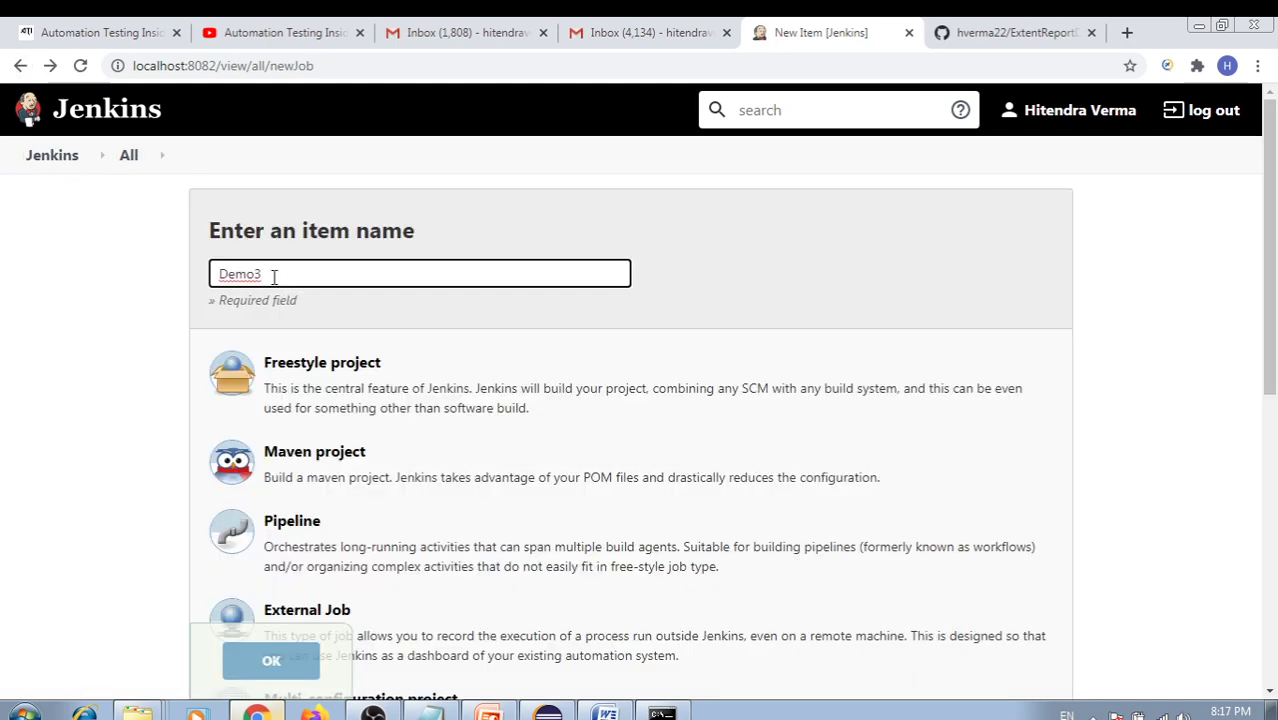
{"action": "key", "text": "BackSpace"}
{"action": "type", "text": "4"}
{"action": "left_click", "coordinate": [318, 465]}
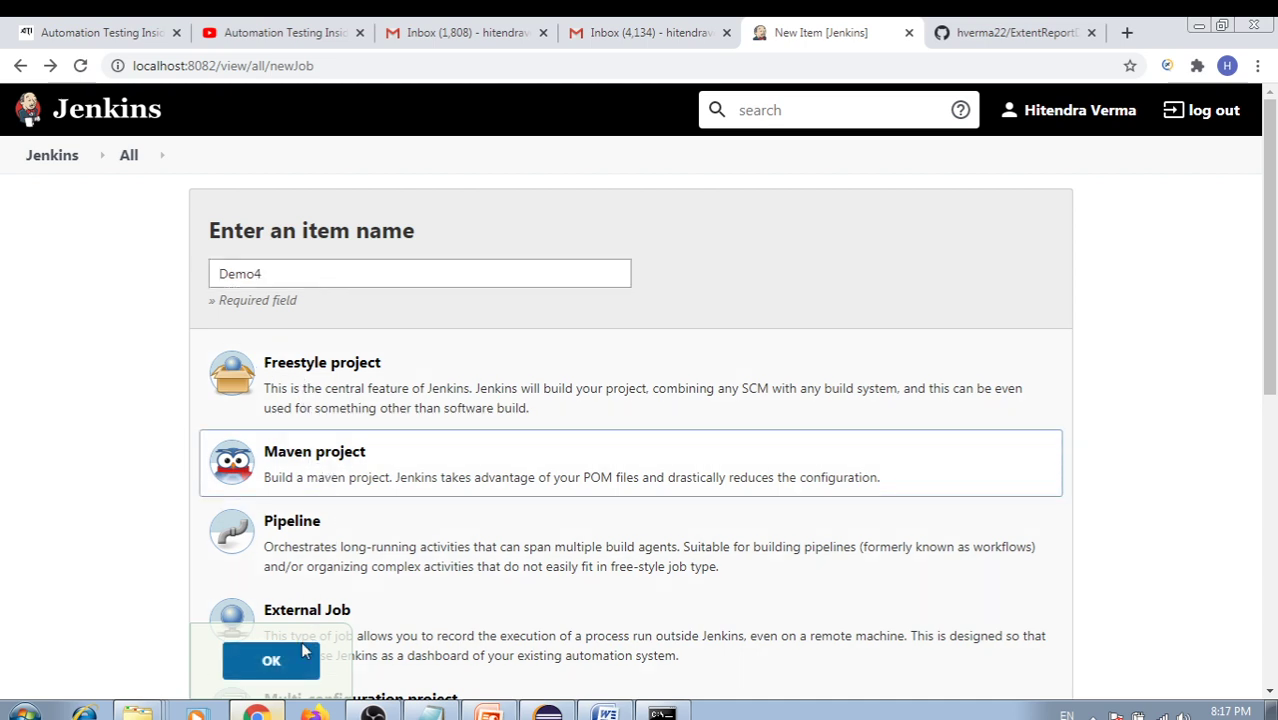
{"action": "key", "text": "Return"}
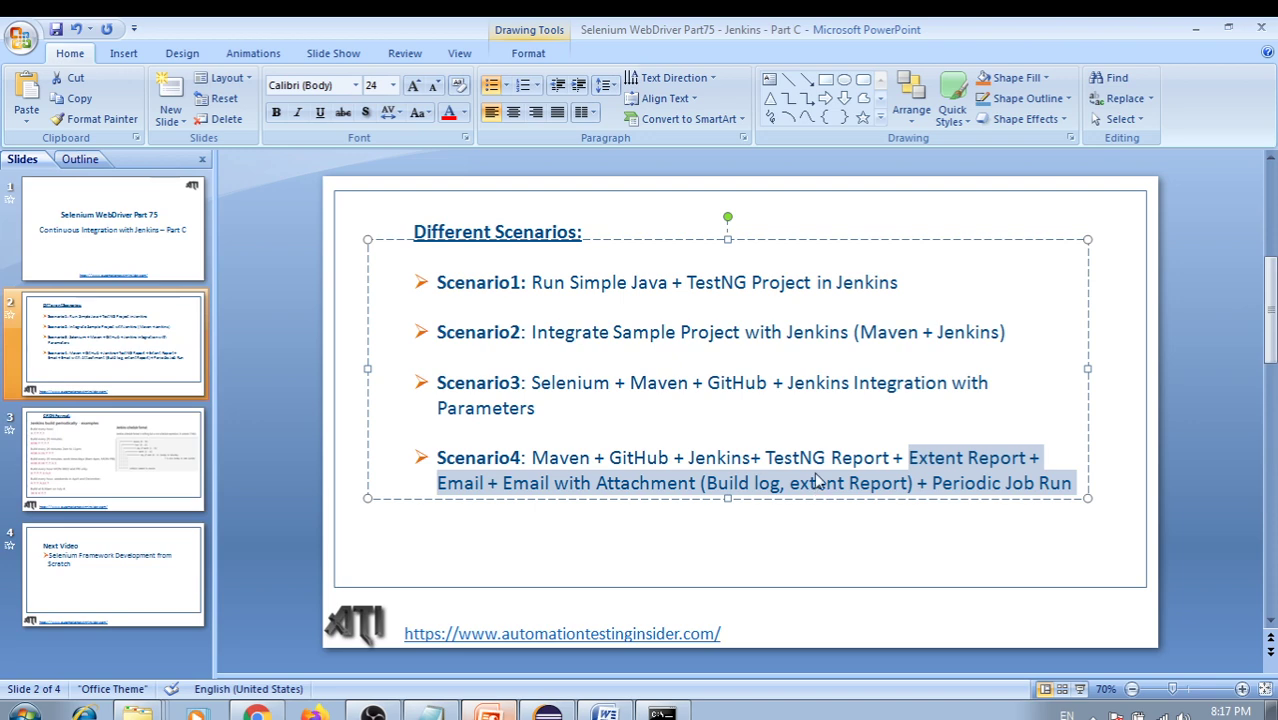
Highlight 'TestNG Report' in the Scenario4 line on the slide
{"action": "left_click", "coordinate": [857, 426]}
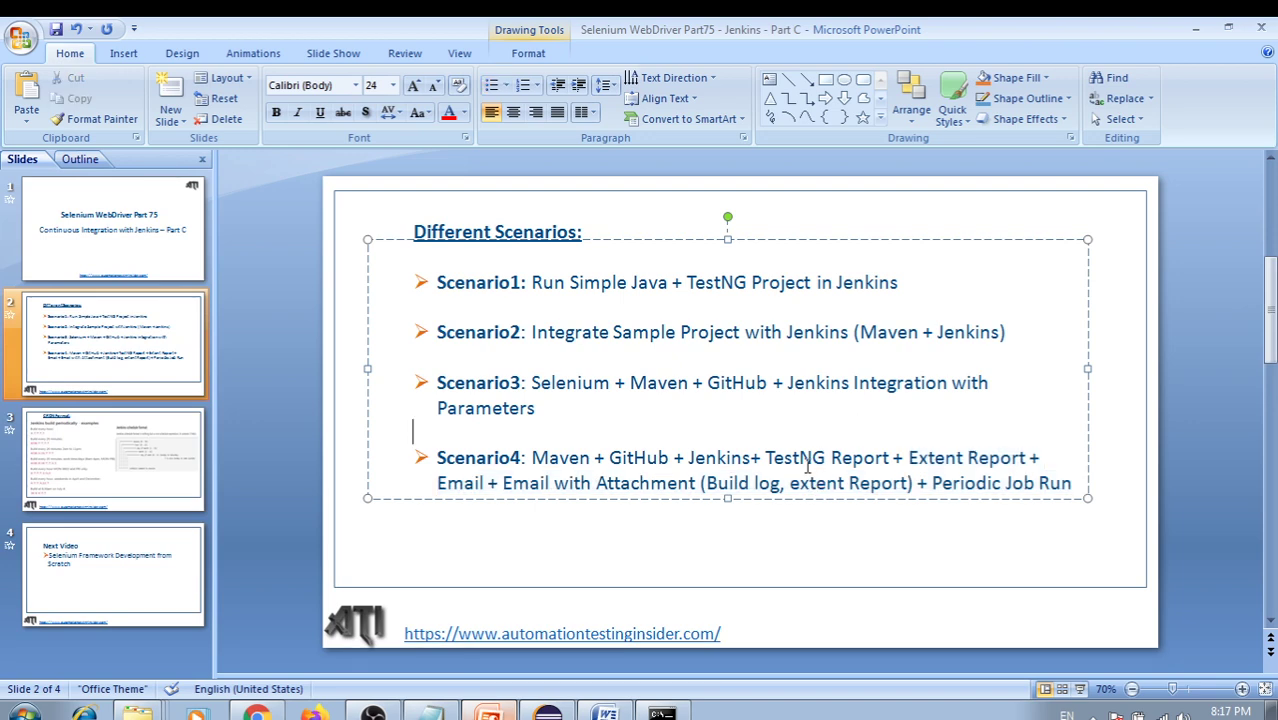
{"action": "left_click_drag", "start_coordinate": [765, 458], "coordinate": [889, 460]}
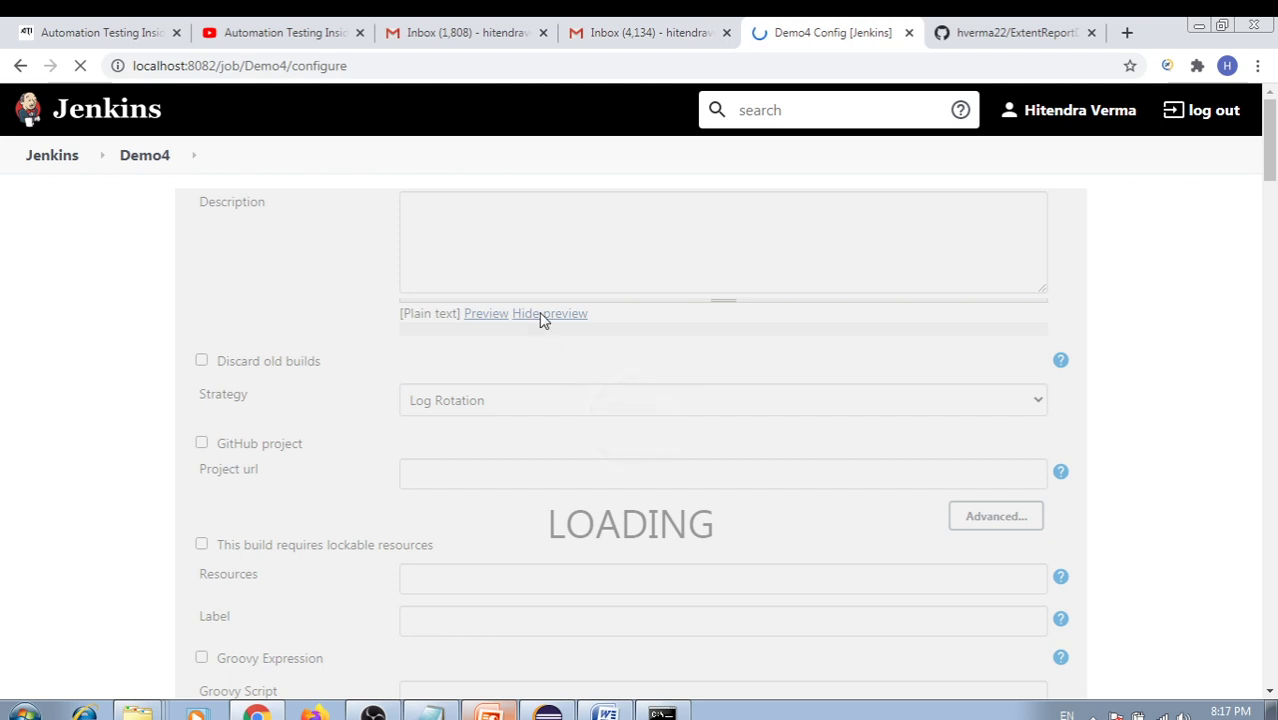
Choose Git as the Demo4 job's source code management
{"action": "left_click", "coordinate": [424, 321]}
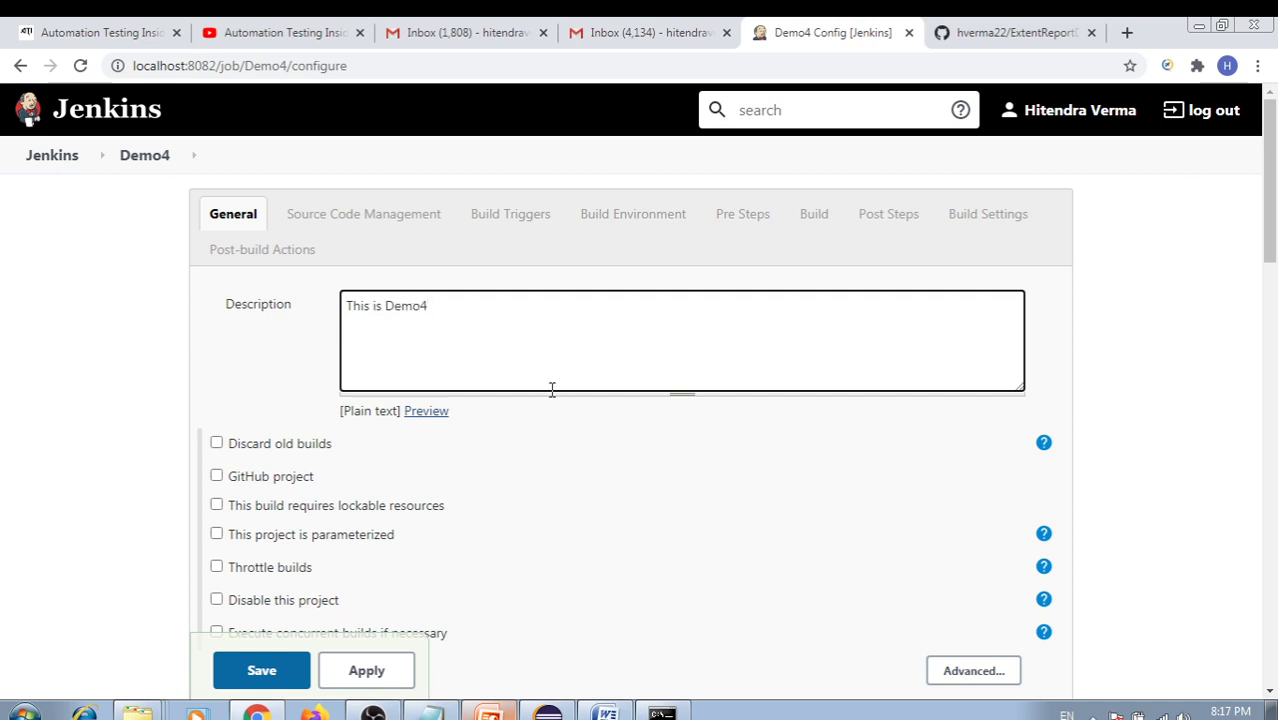
{"action": "scroll", "coordinate": [553, 390], "scroll_direction": "down", "scroll_amount": 4}
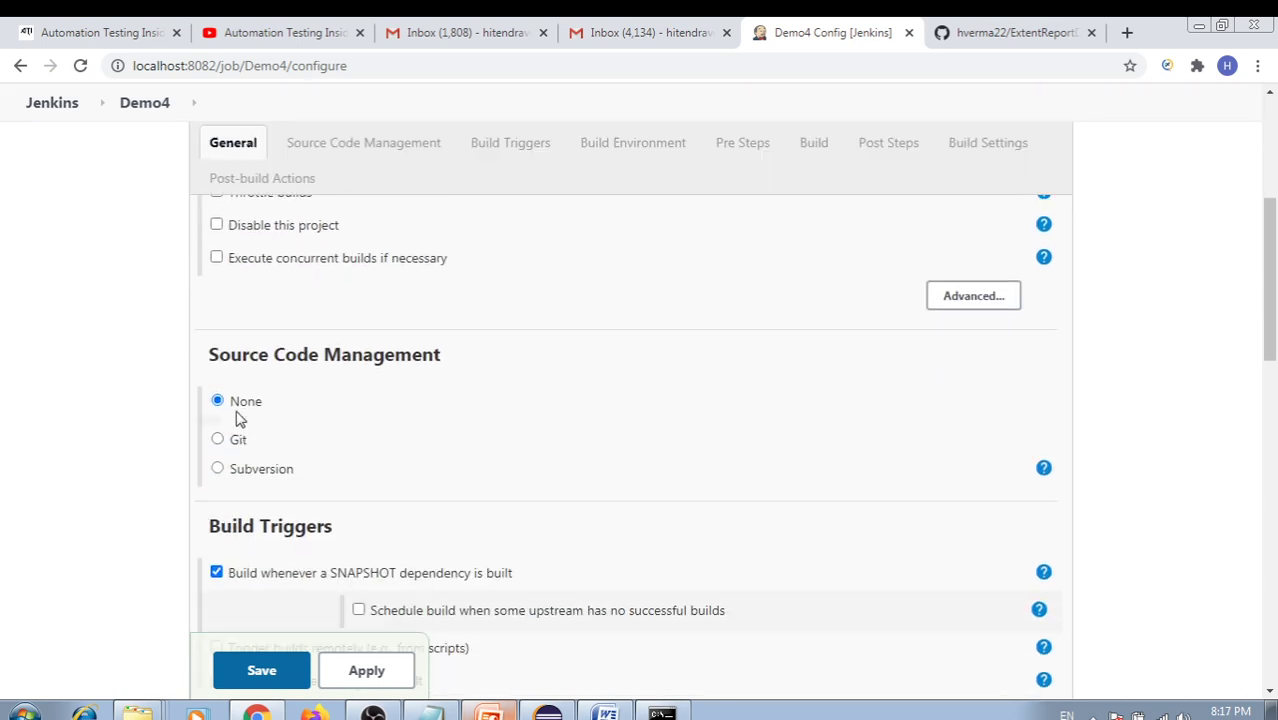
{"action": "left_click_drag", "start_coordinate": [229, 355], "coordinate": [390, 364]}
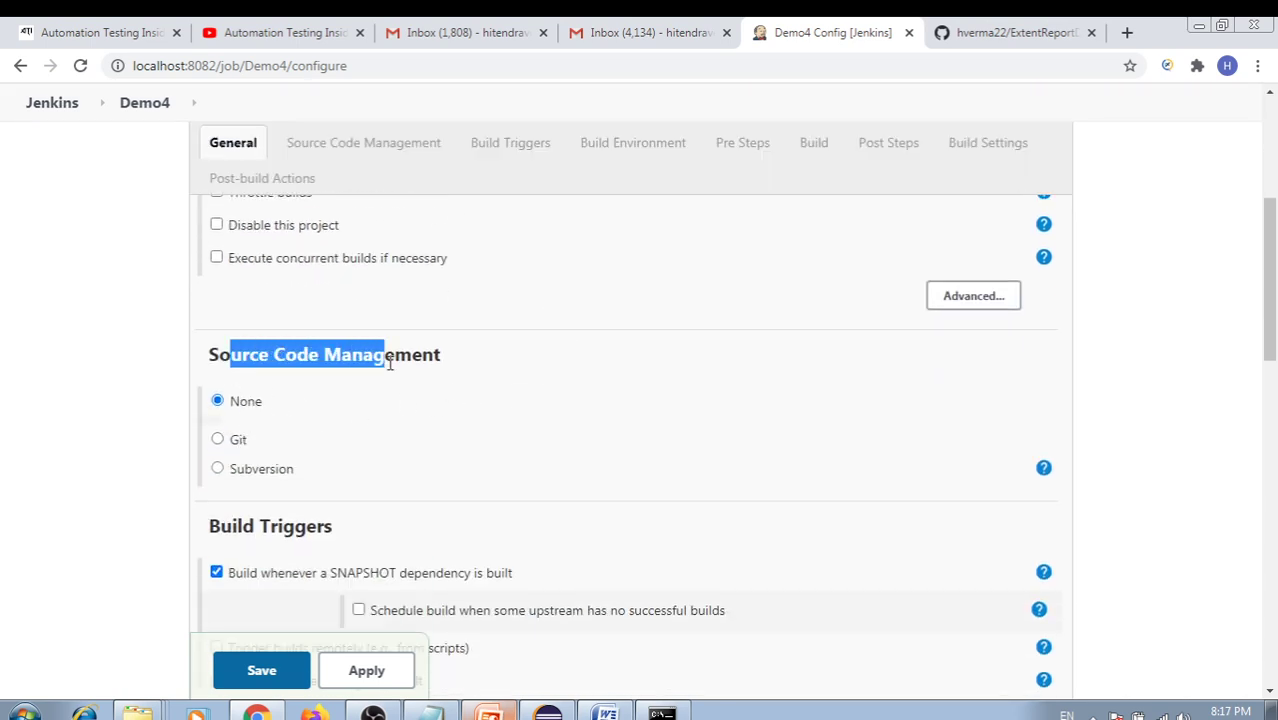
{"action": "left_click", "coordinate": [217, 440]}
{"action": "scroll", "coordinate": [478, 424], "scroll_direction": "down", "scroll_amount": 1}
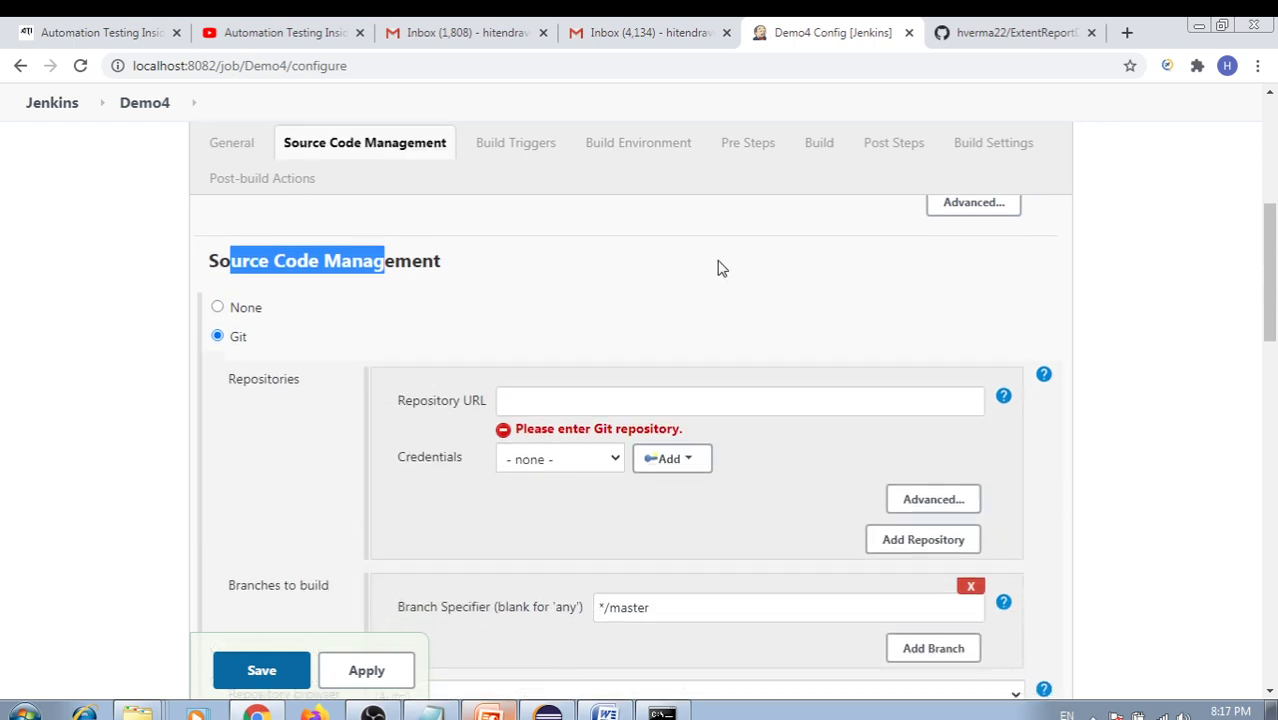
Paste the ExtentReportDemo HTTPS clone URL as the repository and select the saved GitHub credentials
{"action": "left_click", "coordinate": [1010, 32]}
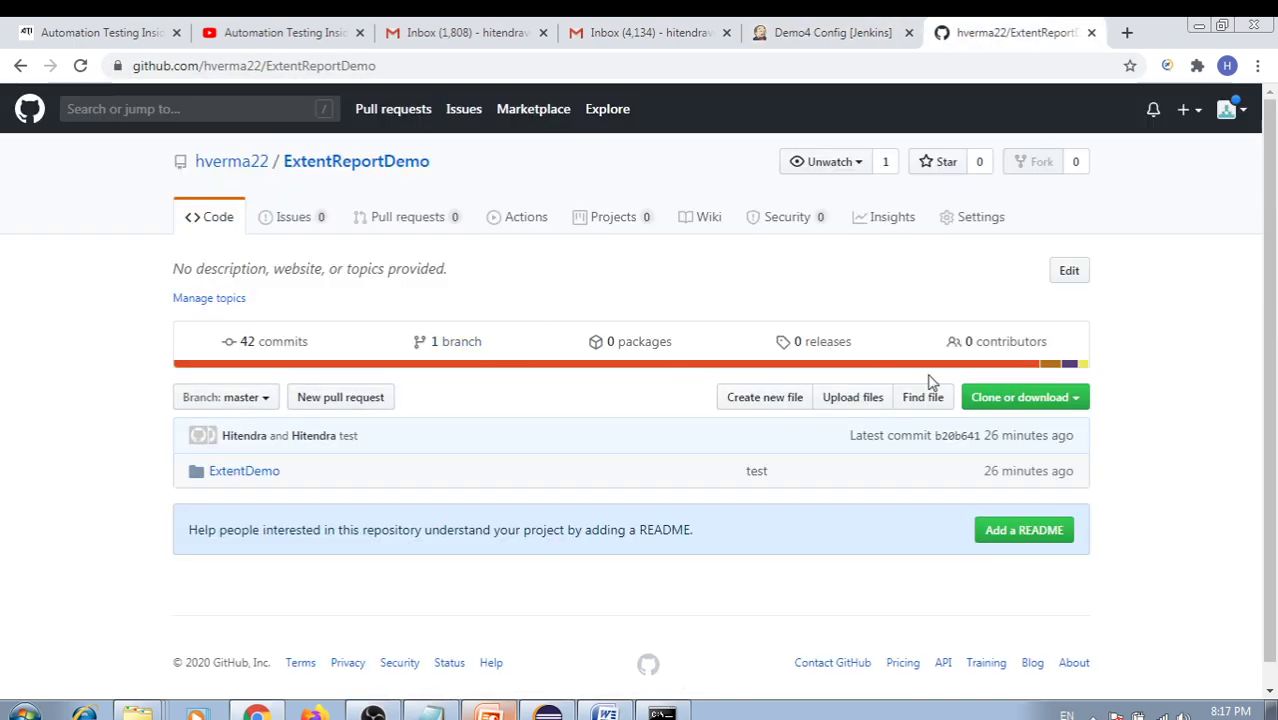
{"action": "left_click", "coordinate": [1074, 402]}
{"action": "left_click", "coordinate": [1056, 494]}
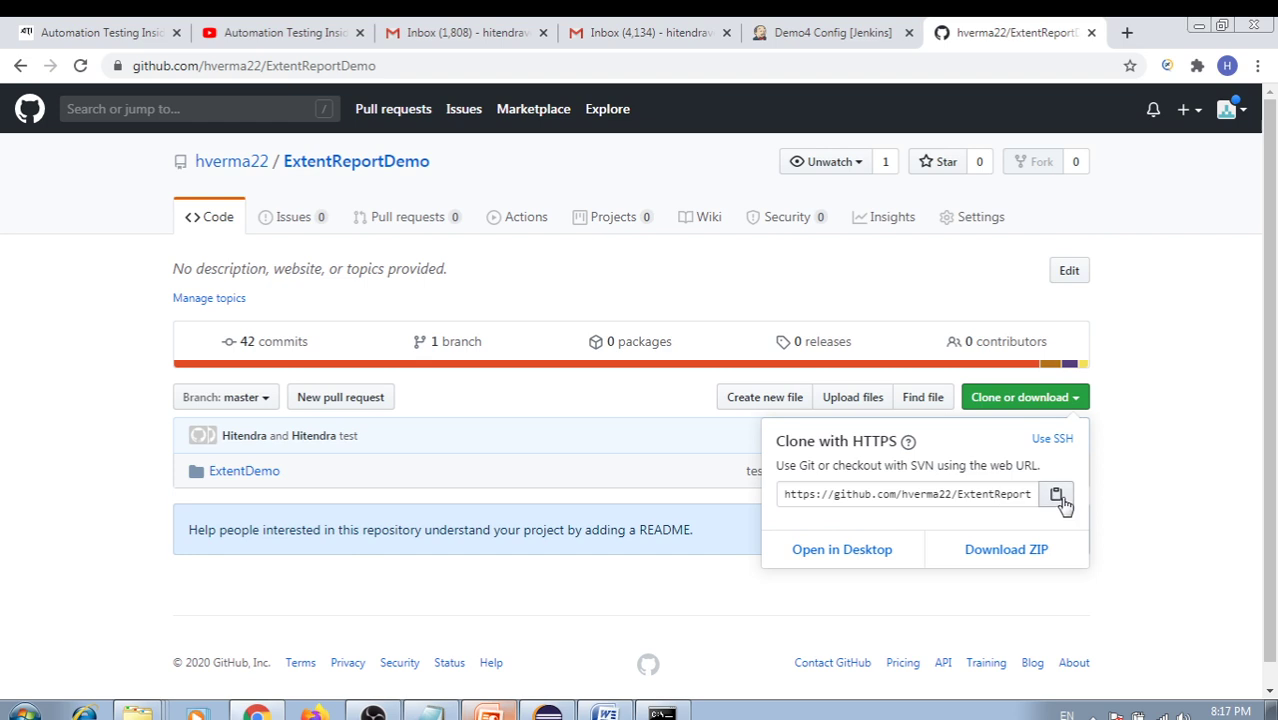
{"action": "left_click", "coordinate": [800, 32]}
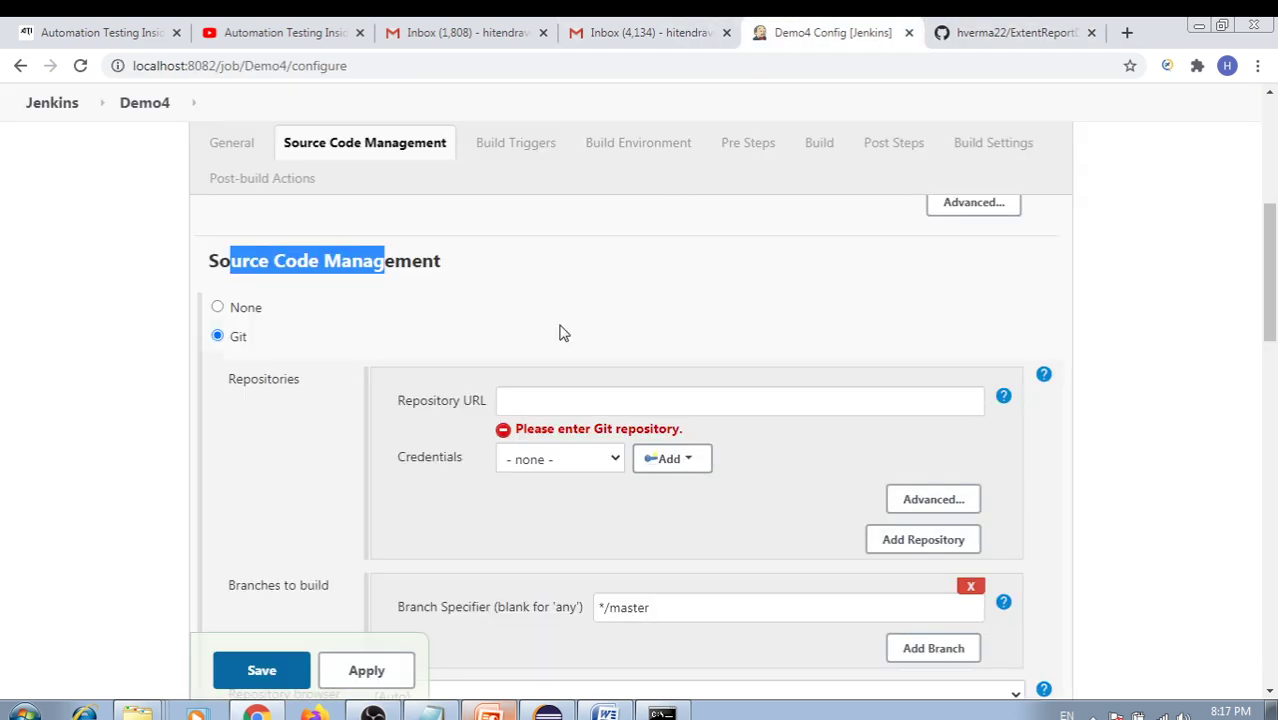
{"action": "left_click", "coordinate": [519, 402]}
{"action": "key", "text": "ctrl+v"}
{"action": "left_click", "coordinate": [675, 363]}
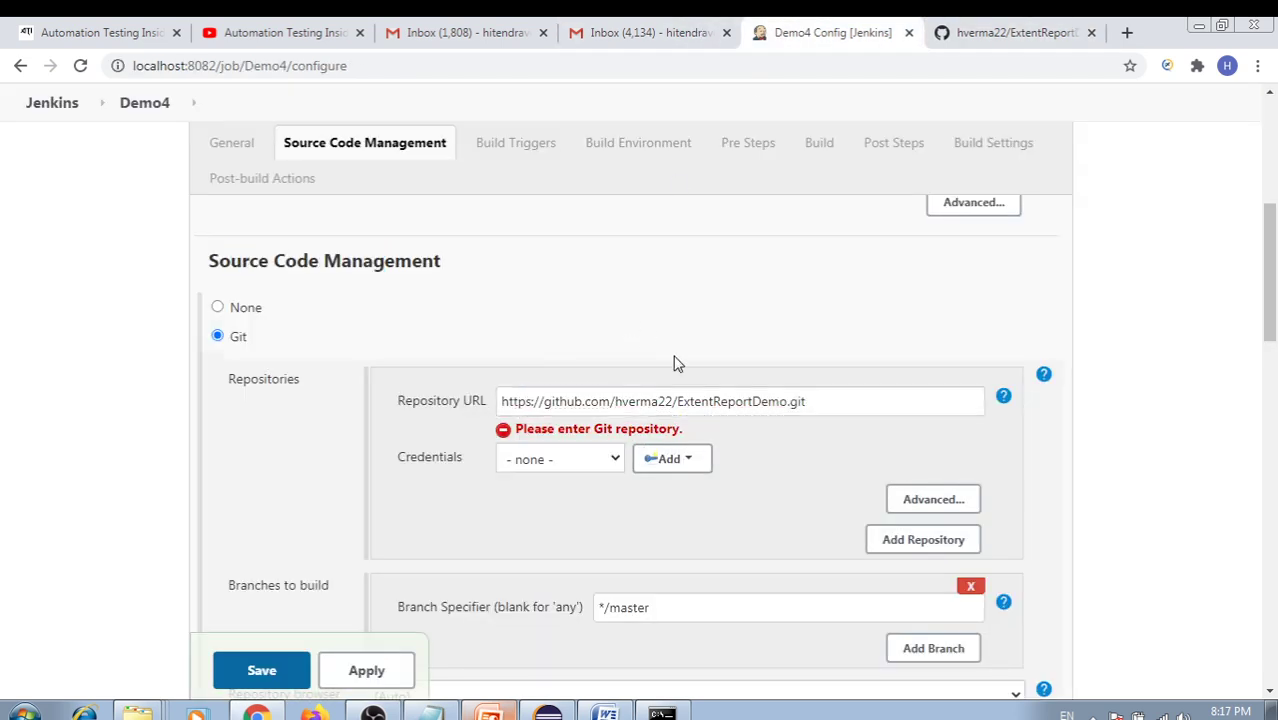
{"action": "left_click", "coordinate": [613, 442]}
{"action": "left_click", "coordinate": [551, 485]}
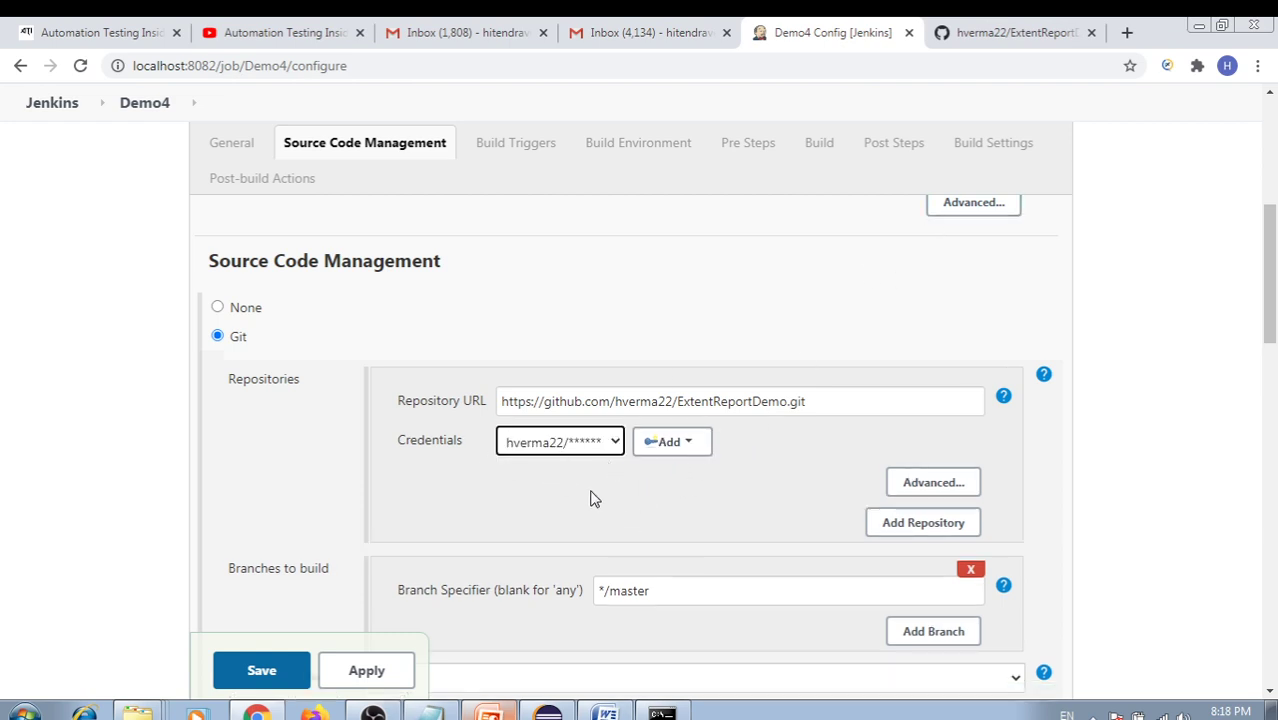
Scroll to the Build section and point out the Root POM path
{"action": "scroll", "coordinate": [678, 488], "scroll_direction": "down", "scroll_amount": 3}
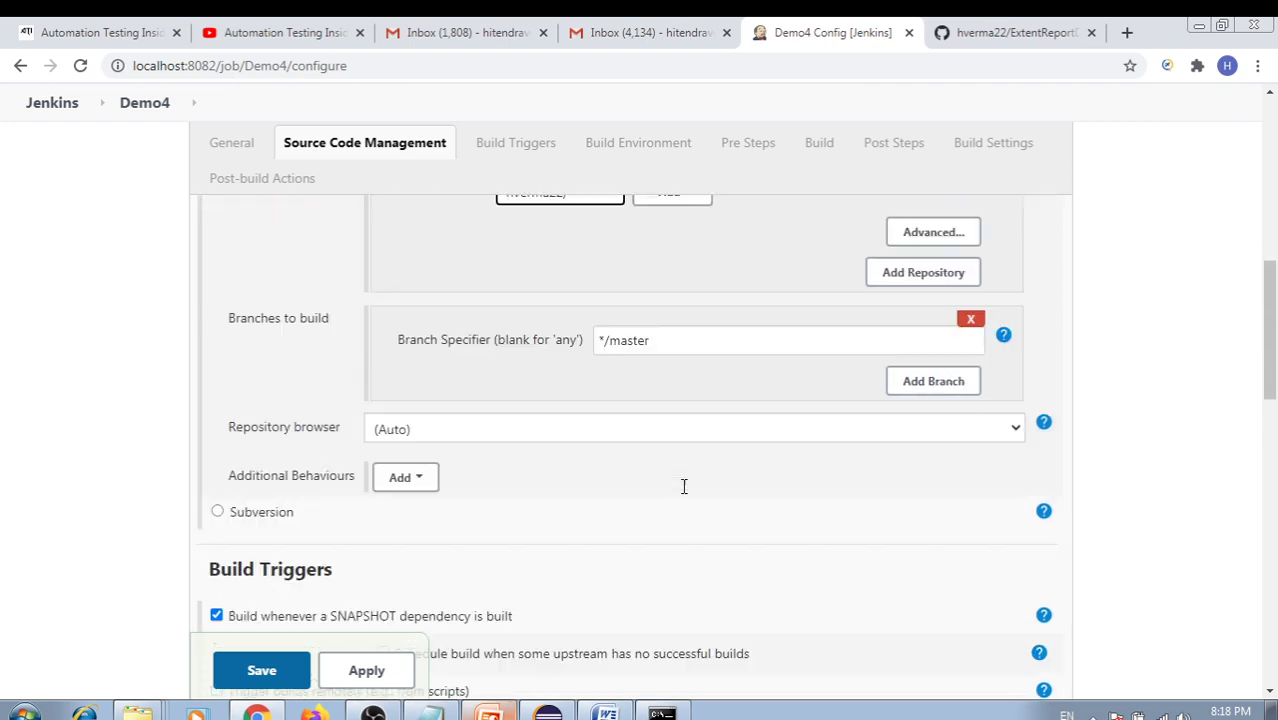
{"action": "scroll", "coordinate": [558, 396], "scroll_direction": "up", "scroll_amount": 2}
{"action": "scroll", "coordinate": [545, 421], "scroll_direction": "down", "scroll_amount": 4}
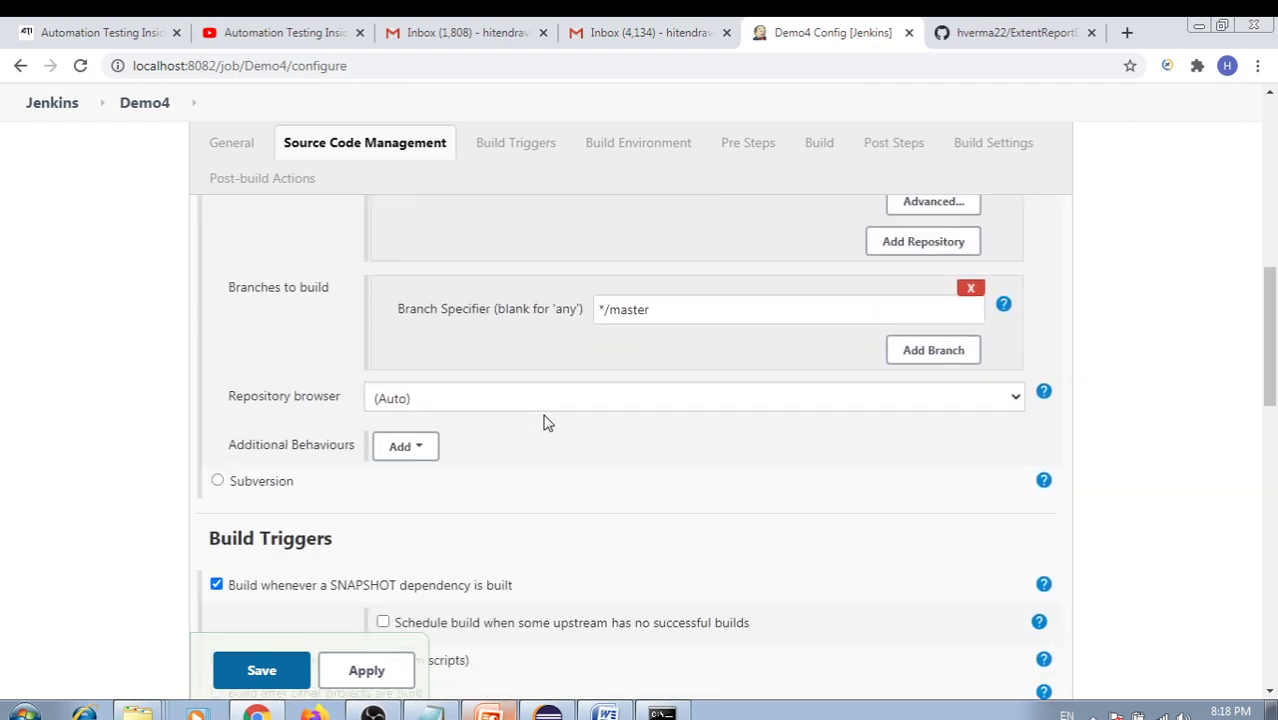
{"action": "scroll", "coordinate": [570, 420], "scroll_direction": "down", "scroll_amount": 1}
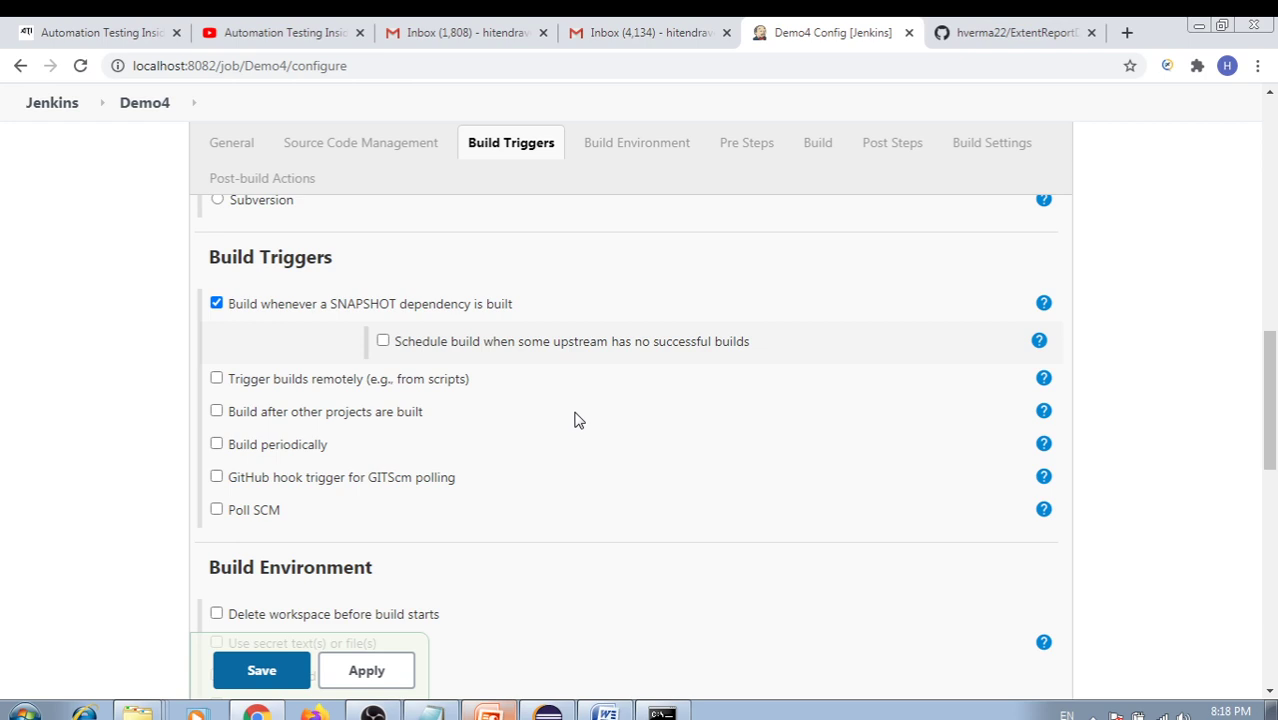
{"action": "scroll", "coordinate": [578, 418], "scroll_direction": "down", "scroll_amount": 5}
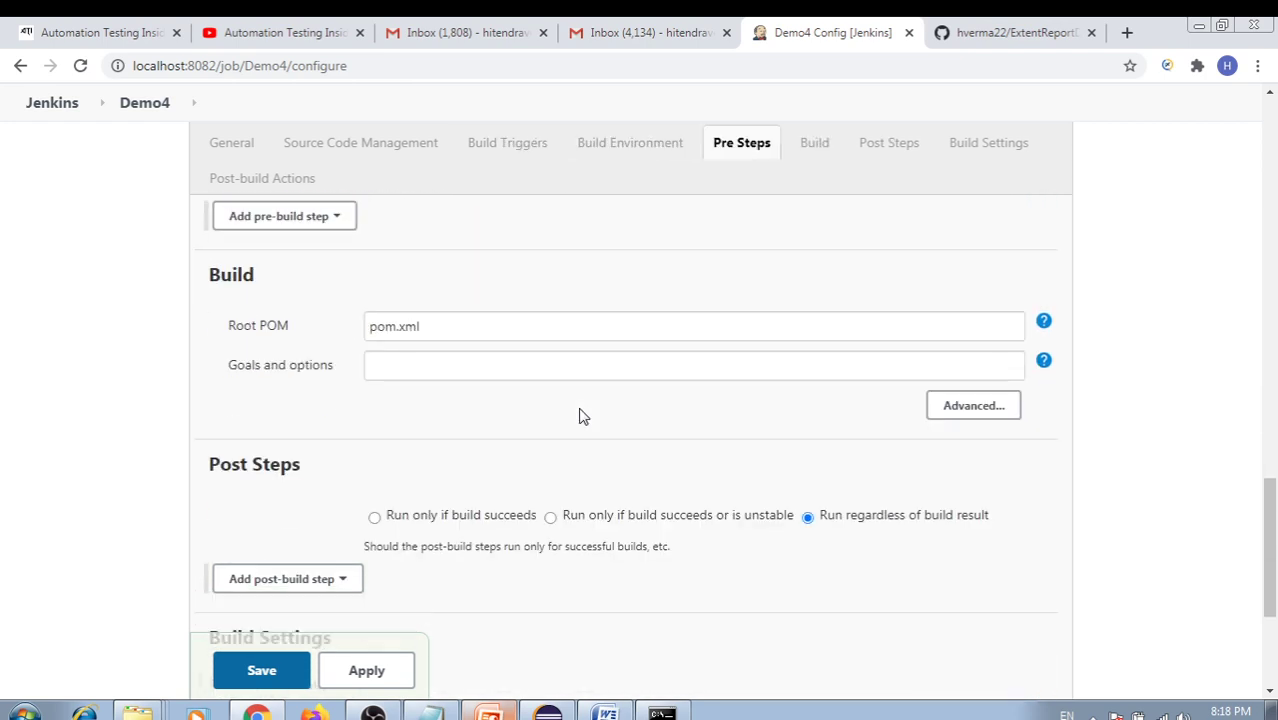
{"action": "left_click_drag", "start_coordinate": [424, 339], "coordinate": [322, 340]}
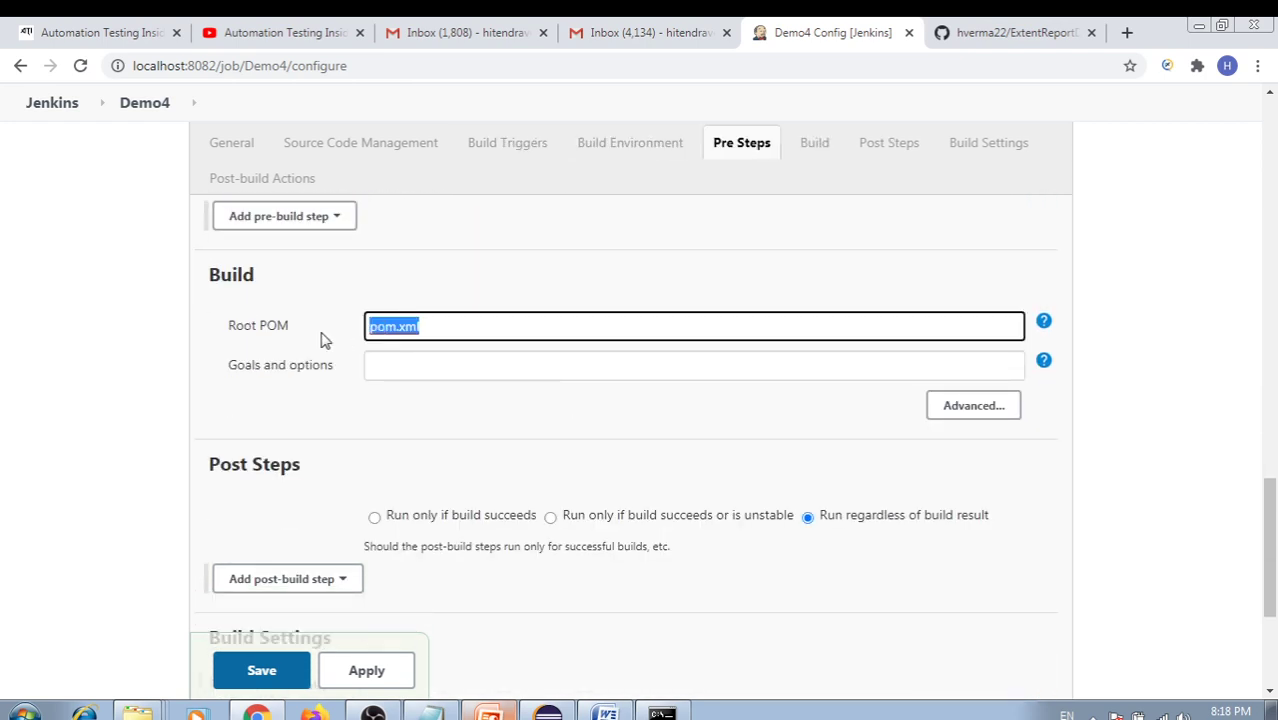
{"action": "left_click", "coordinate": [455, 310]}
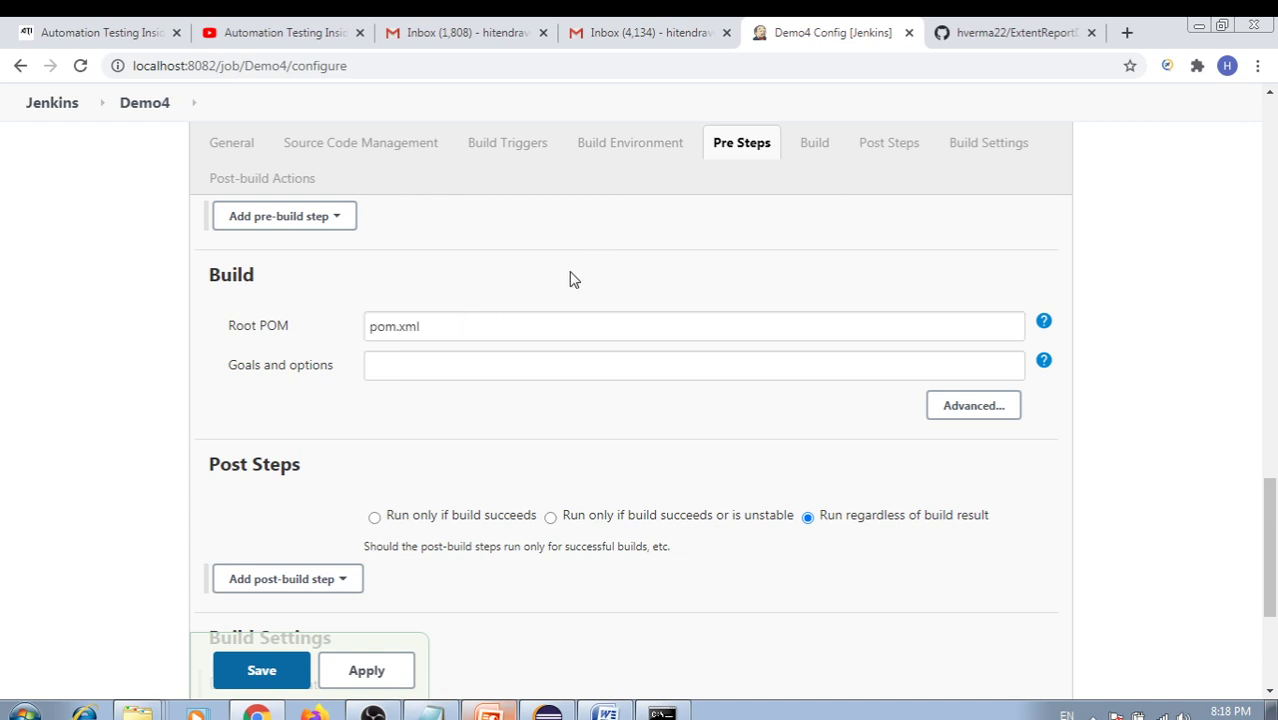
{"action": "left_click_drag", "start_coordinate": [428, 325], "coordinate": [367, 326]}
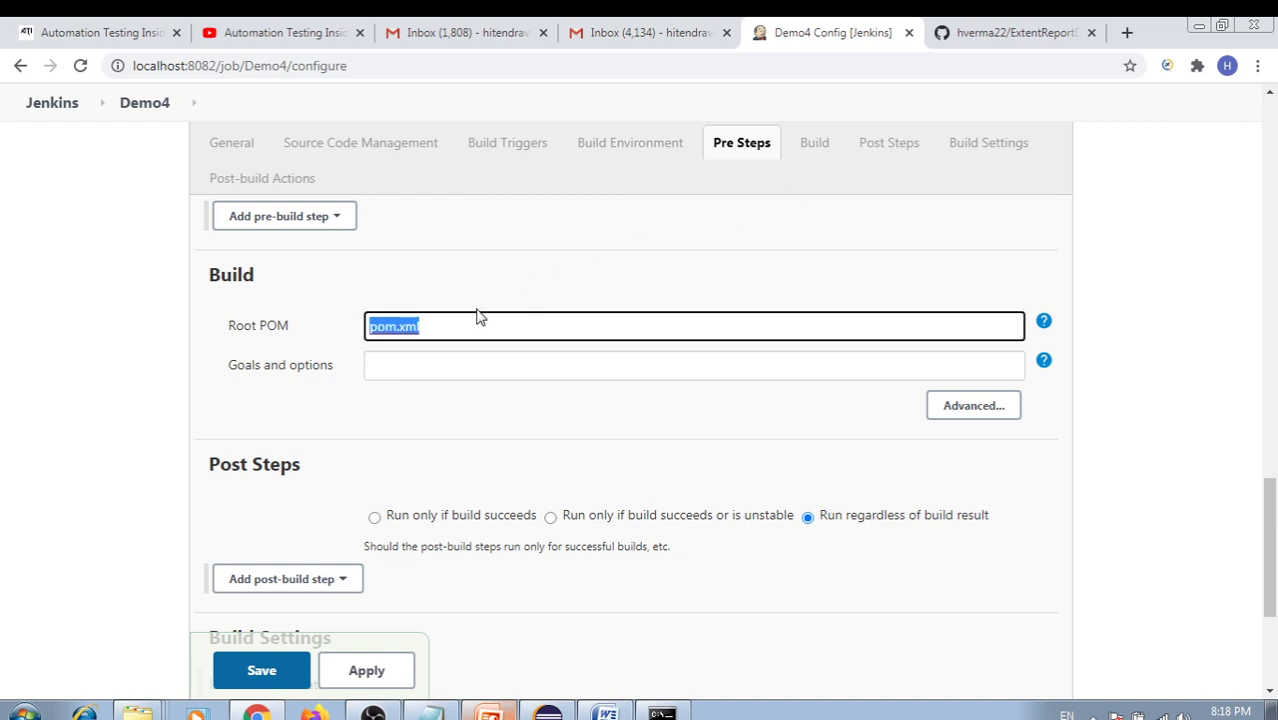
{"action": "left_click", "coordinate": [970, 38]}
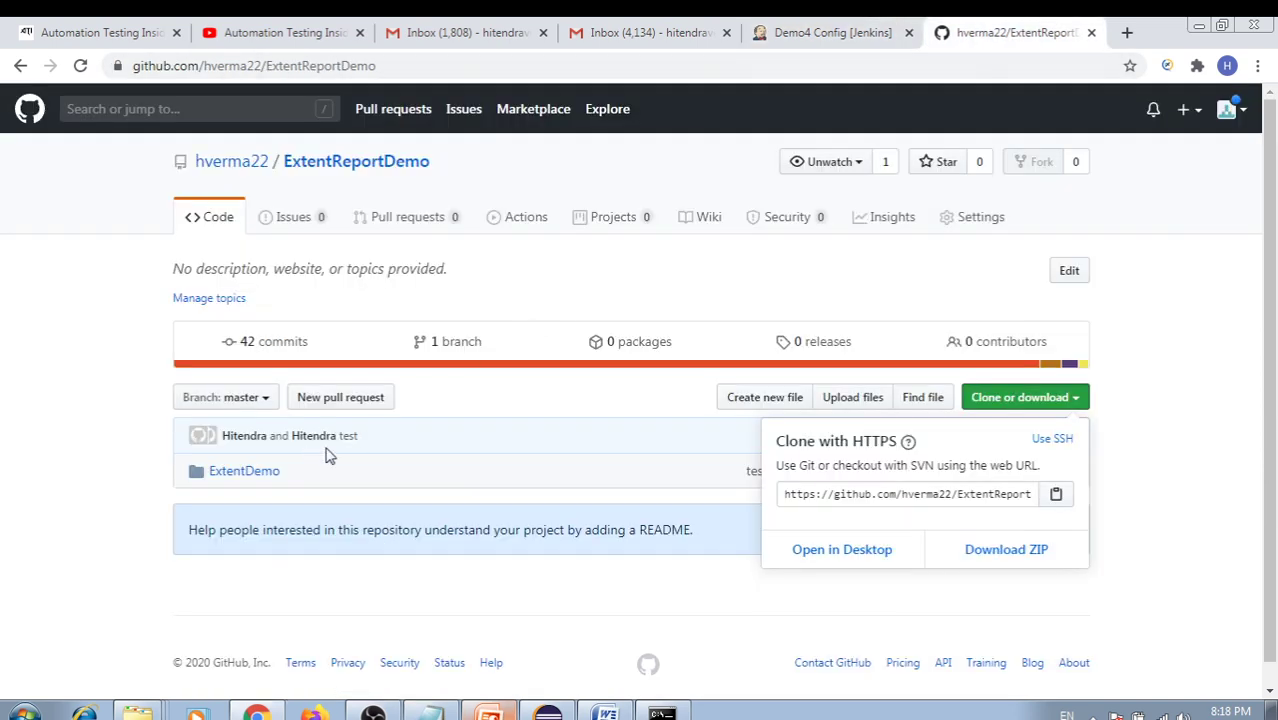
Open the repository's ExtentDemo folder, showing its pom.xml, and highlight the folder name
{"action": "left_click", "coordinate": [260, 455]}
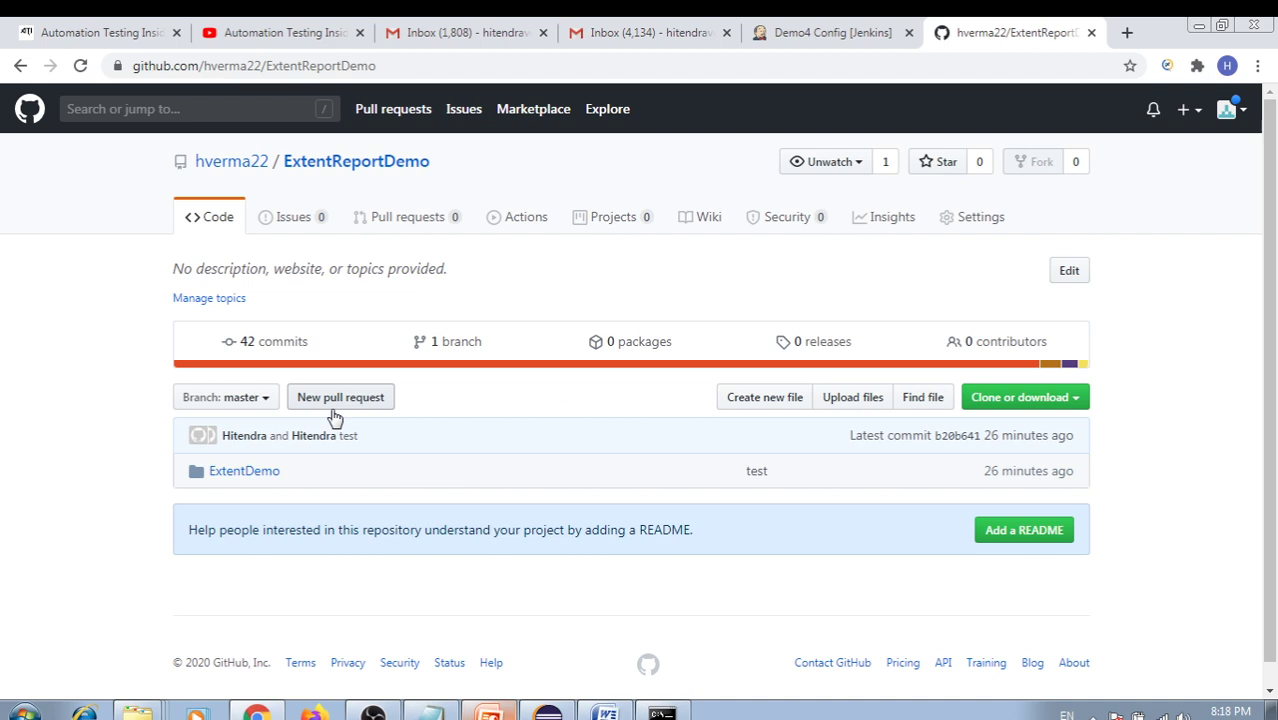
{"action": "left_click", "coordinate": [250, 474]}
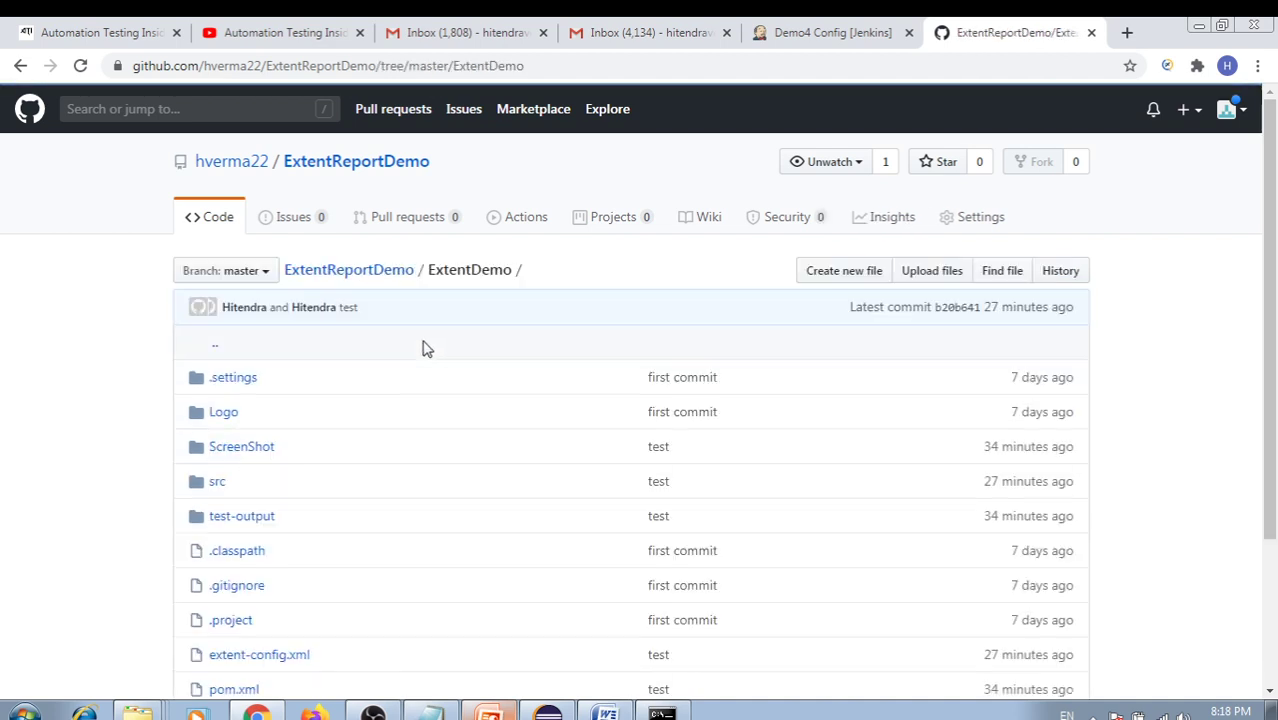
{"action": "scroll", "coordinate": [295, 508], "scroll_direction": "down", "scroll_amount": 1}
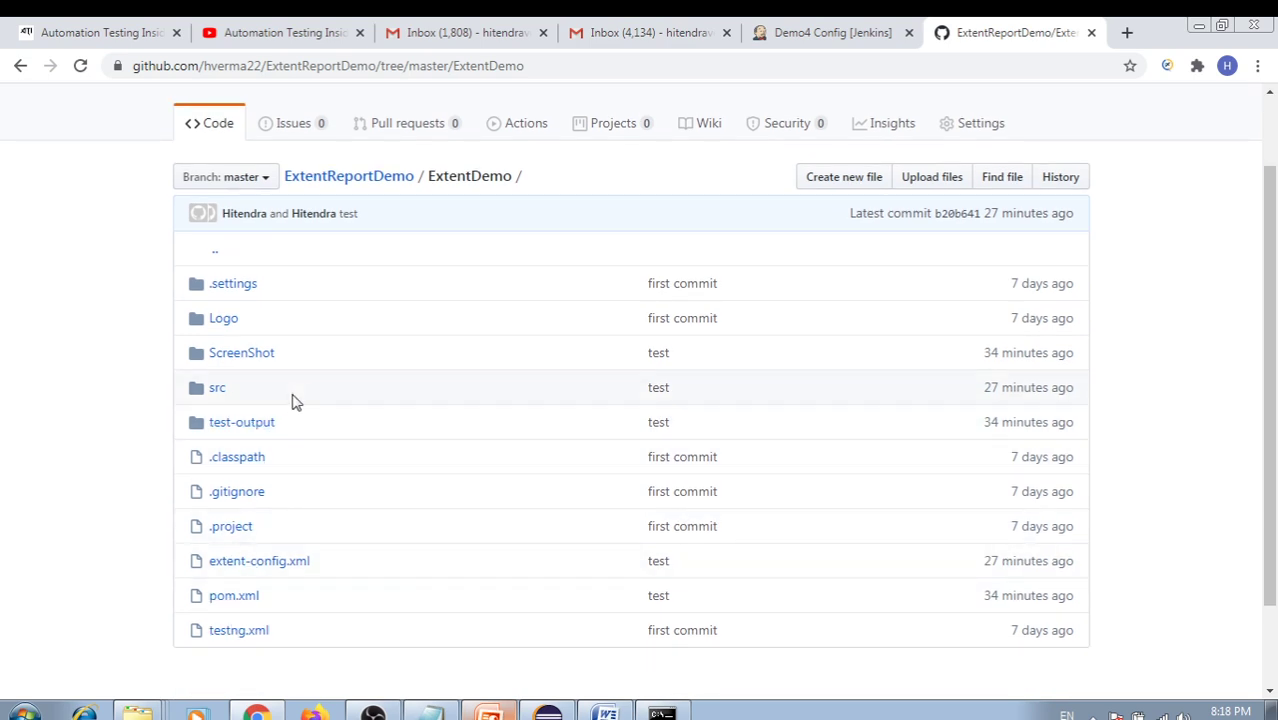
{"action": "scroll", "coordinate": [294, 399], "scroll_direction": "up", "scroll_amount": 1}
{"action": "double_click", "coordinate": [474, 270]}
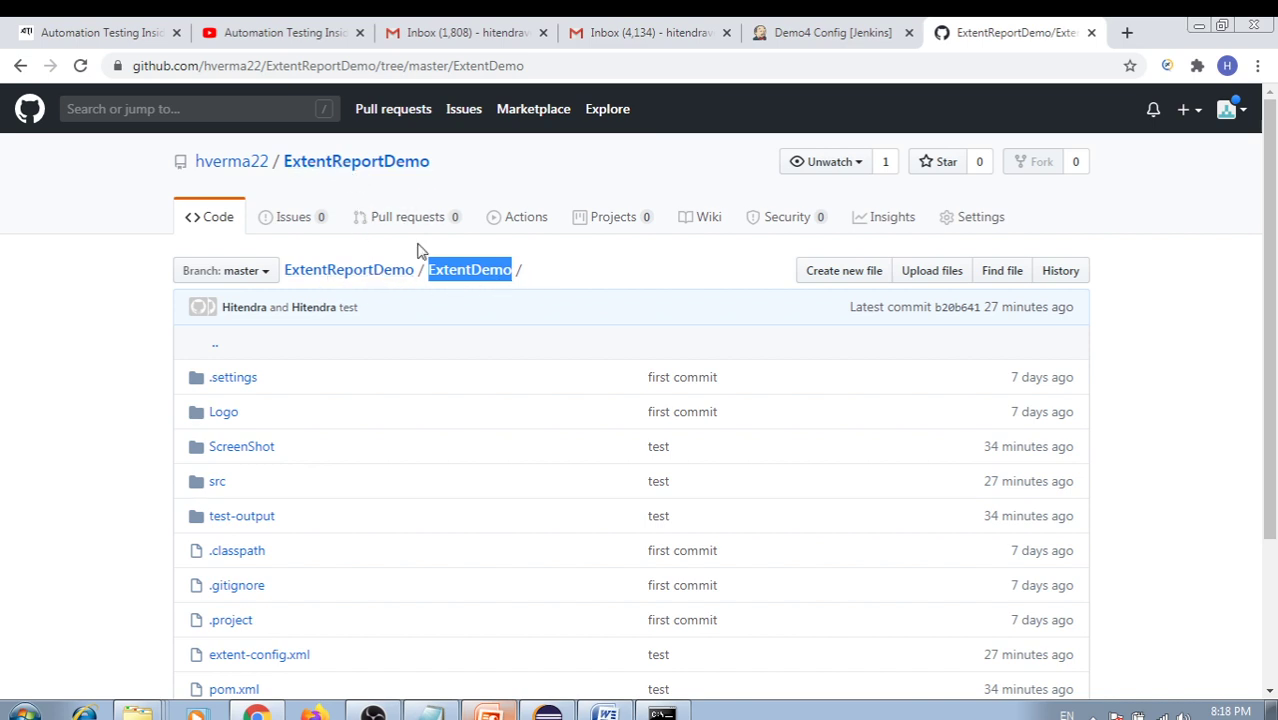
{"action": "left_click", "coordinate": [471, 266]}
{"action": "mouse_move", "coordinate": [432, 266]}
{"action": "left_mouse_down"}
{"action": "mouse_move", "coordinate": [505, 267]}
{"action": "mouse_move", "coordinate": [430, 270]}
{"action": "left_mouse_up"}
{"action": "left_click", "coordinate": [532, 278]}
{"action": "scroll", "coordinate": [297, 576], "scroll_direction": "down", "scroll_amount": 3}
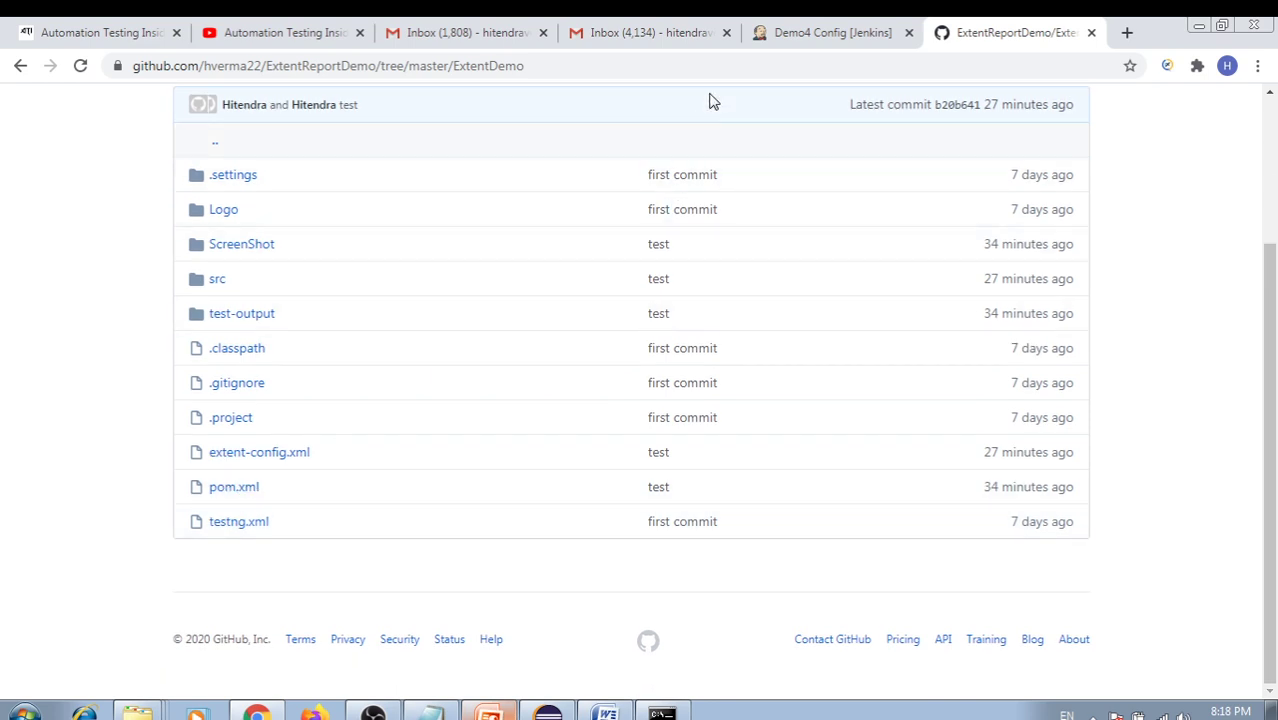
{"action": "left_click", "coordinate": [813, 34]}
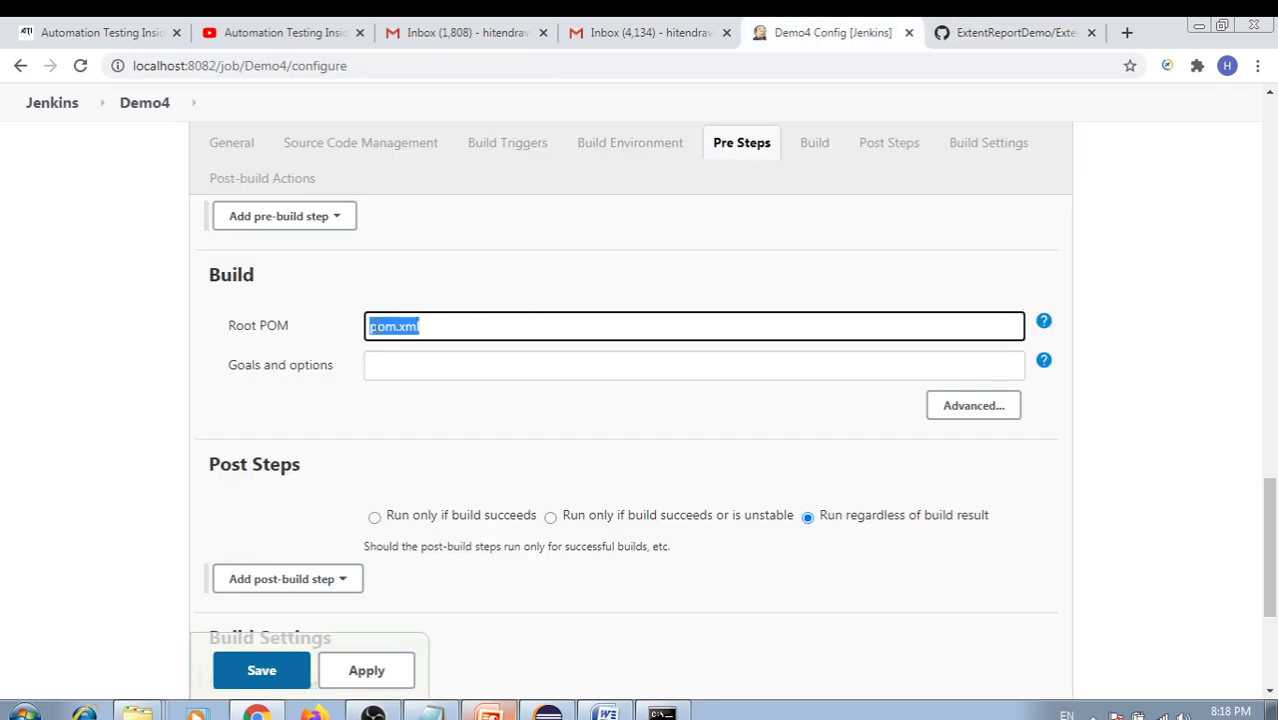
Set Root POM to ExtentDemo/pom.xml and the goals and options to clean install
{"action": "key", "text": "Home"}
{"action": "key", "text": "ctrl+v"}
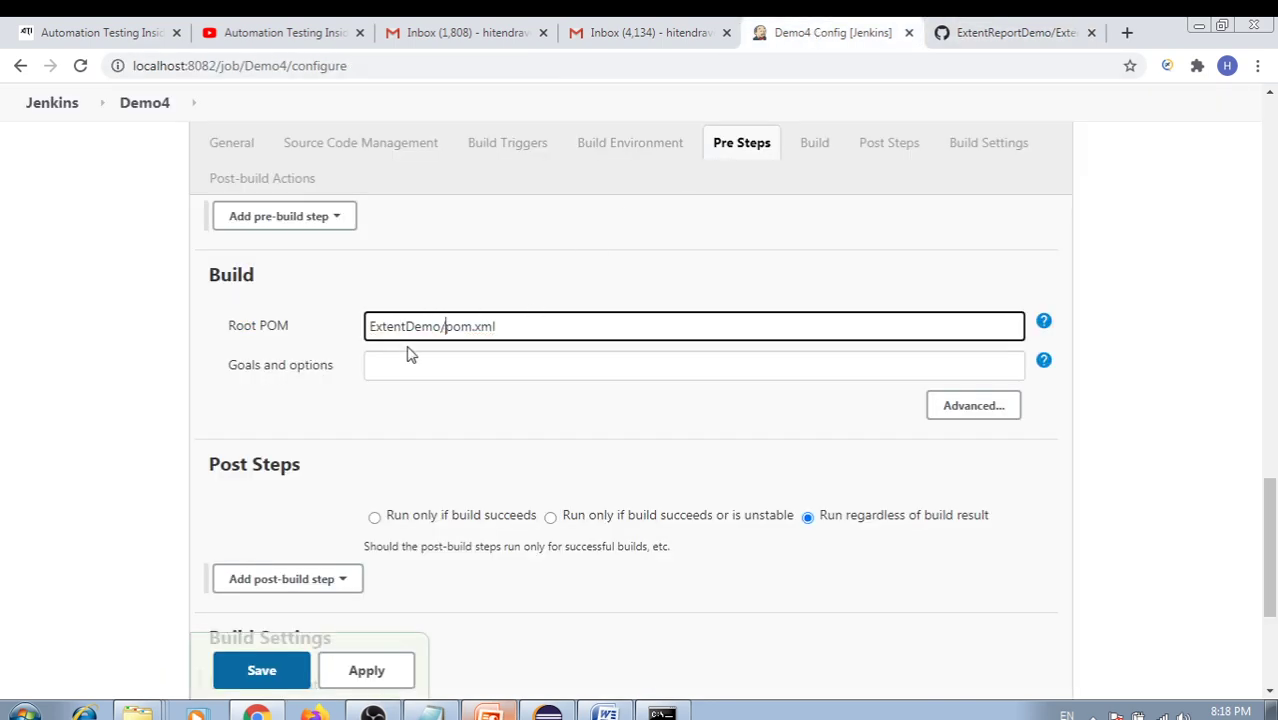
{"action": "left_click", "coordinate": [395, 366]}
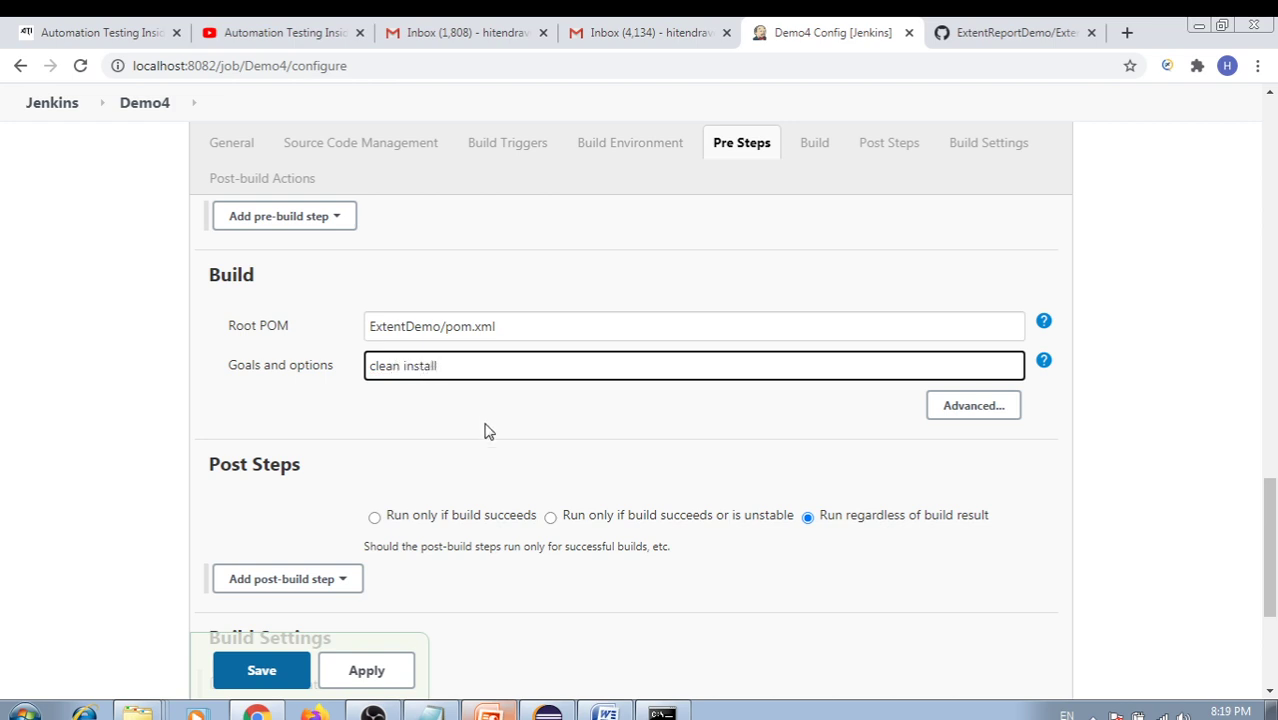
{"action": "left_click", "coordinate": [474, 390]}
{"action": "left_click", "coordinate": [460, 365]}
Open BaseClass.java from src/main/java > com.basePackage in Eclipse
{"action": "left_click", "coordinate": [548, 713]}
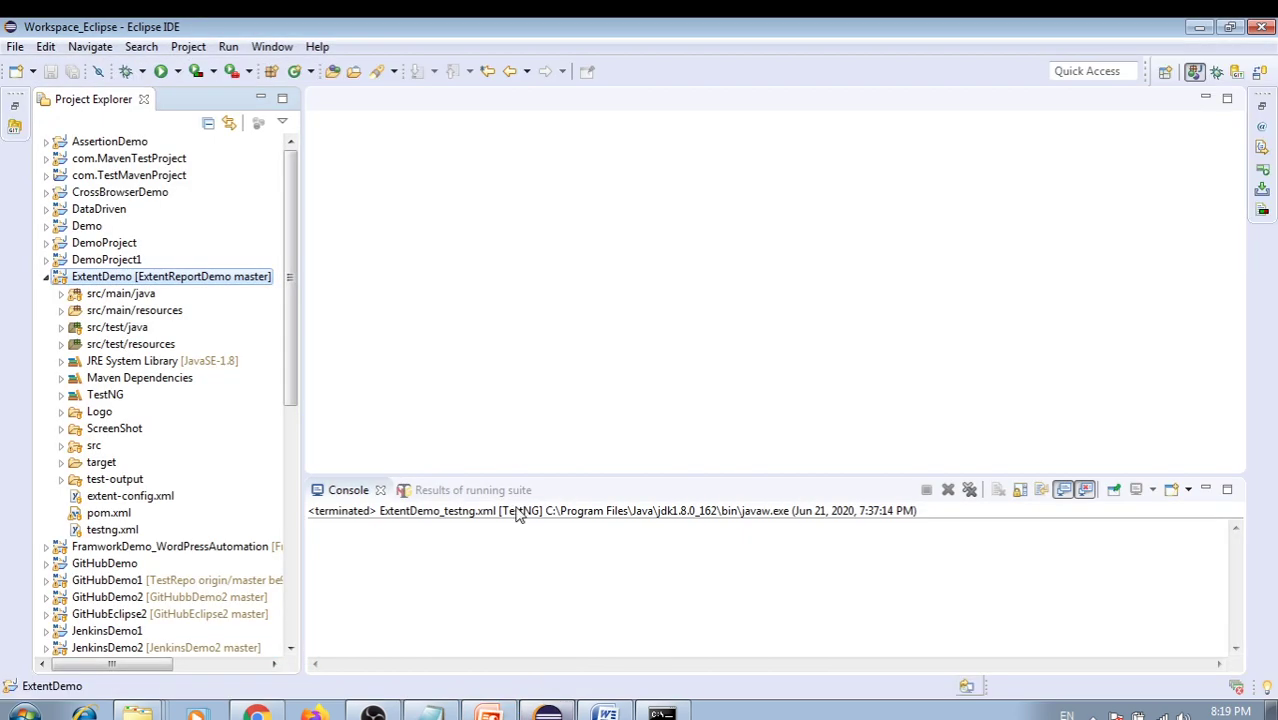
{"action": "left_click", "coordinate": [60, 294]}
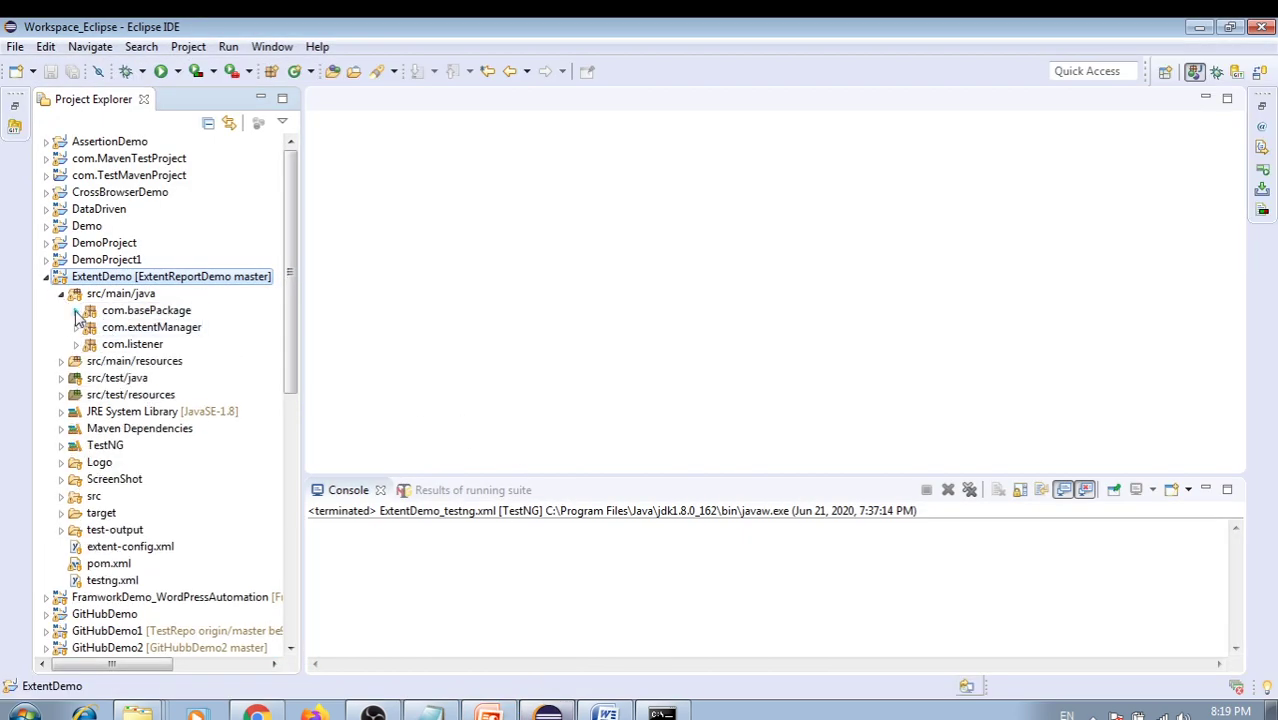
{"action": "left_click", "coordinate": [76, 310]}
{"action": "double_click", "coordinate": [150, 327]}
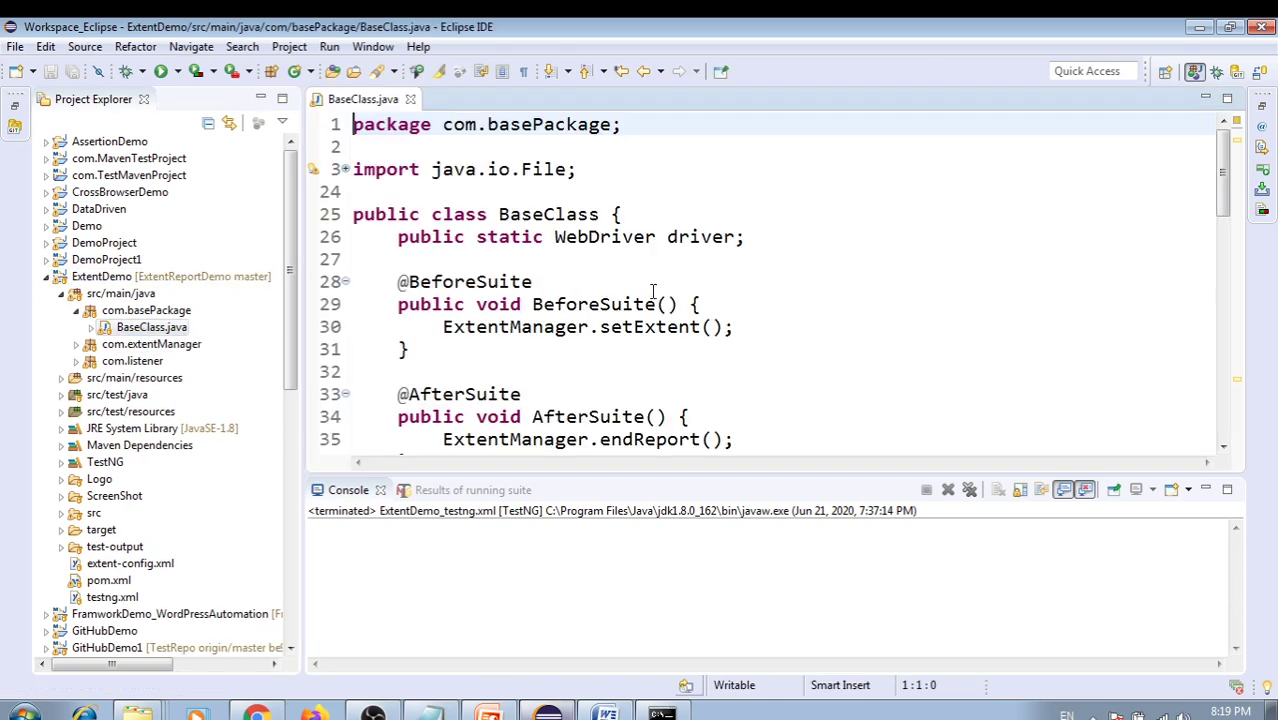
Review setup() in BaseClass.java, marking the browser driver setup lines and the application URL
{"action": "scroll", "coordinate": [664, 296], "scroll_direction": "down", "scroll_amount": 3}
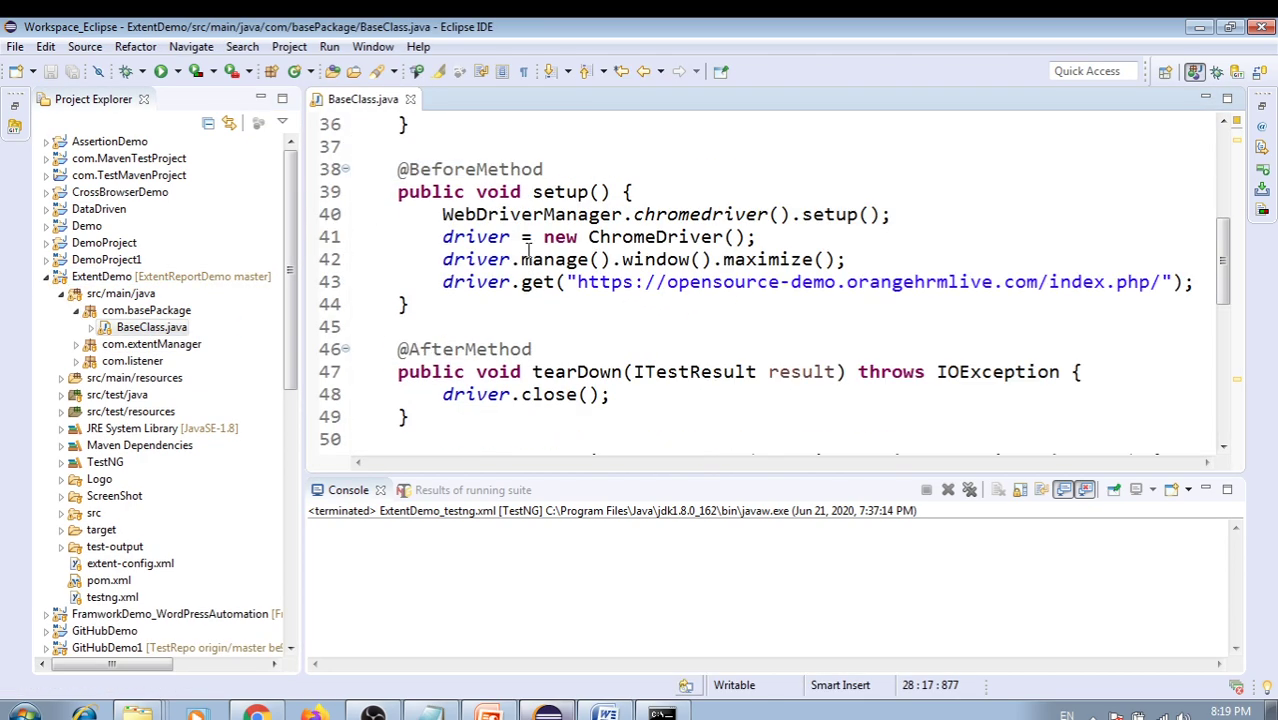
{"action": "left_click_drag", "start_coordinate": [465, 214], "coordinate": [733, 282]}
{"action": "left_click", "coordinate": [740, 345]}
{"action": "scroll", "coordinate": [714, 345], "scroll_direction": "up", "scroll_amount": 2}
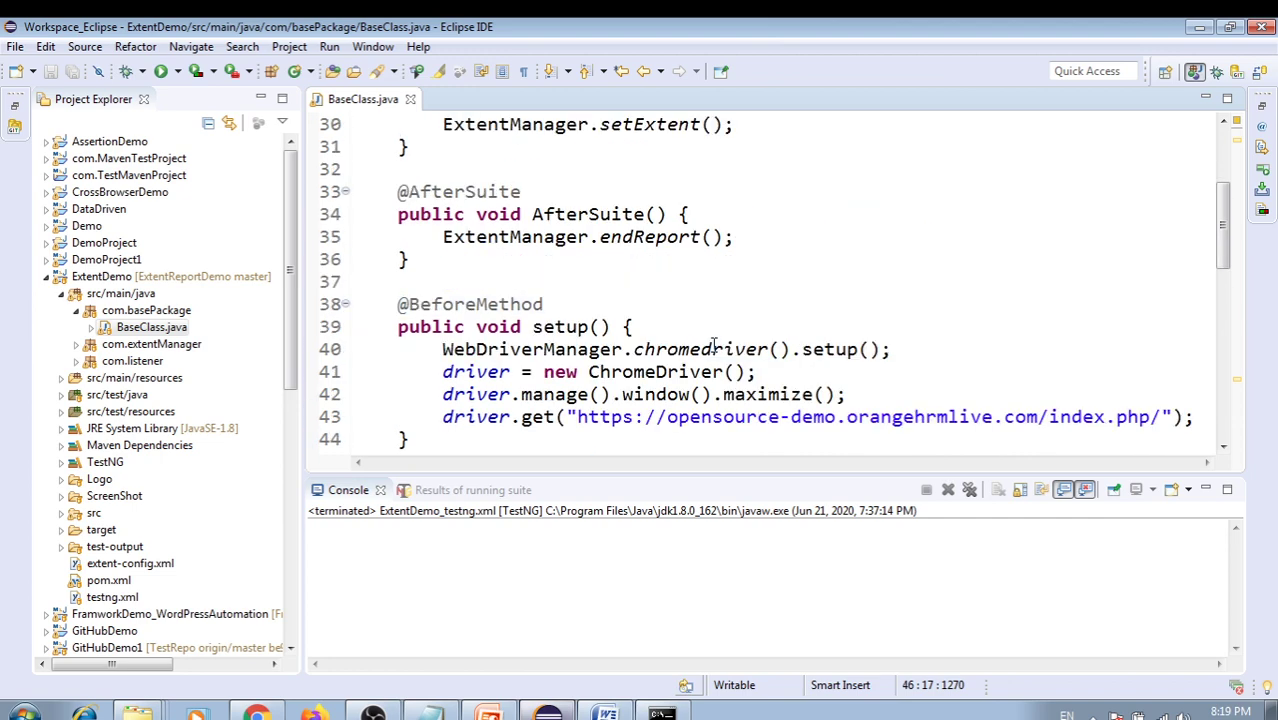
{"action": "scroll", "coordinate": [714, 345], "scroll_direction": "up", "scroll_amount": 2}
{"action": "scroll", "coordinate": [787, 349], "scroll_direction": "down", "scroll_amount": 2}
{"action": "scroll", "coordinate": [720, 395], "scroll_direction": "down", "scroll_amount": 2}
{"action": "left_click_drag", "start_coordinate": [443, 237], "coordinate": [772, 262]}
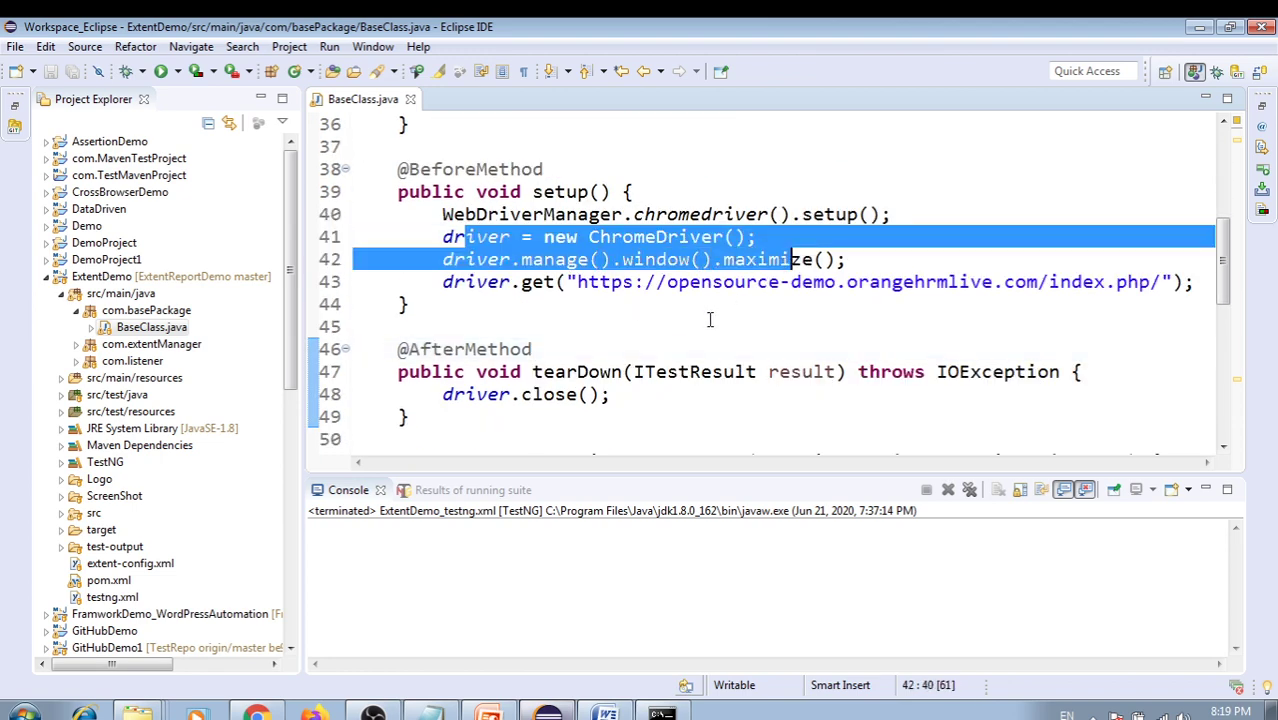
{"action": "left_click_drag", "start_coordinate": [578, 282], "coordinate": [1040, 282]}
{"action": "left_click", "coordinate": [885, 316]}
{"action": "key", "text": "alt+Tab"}
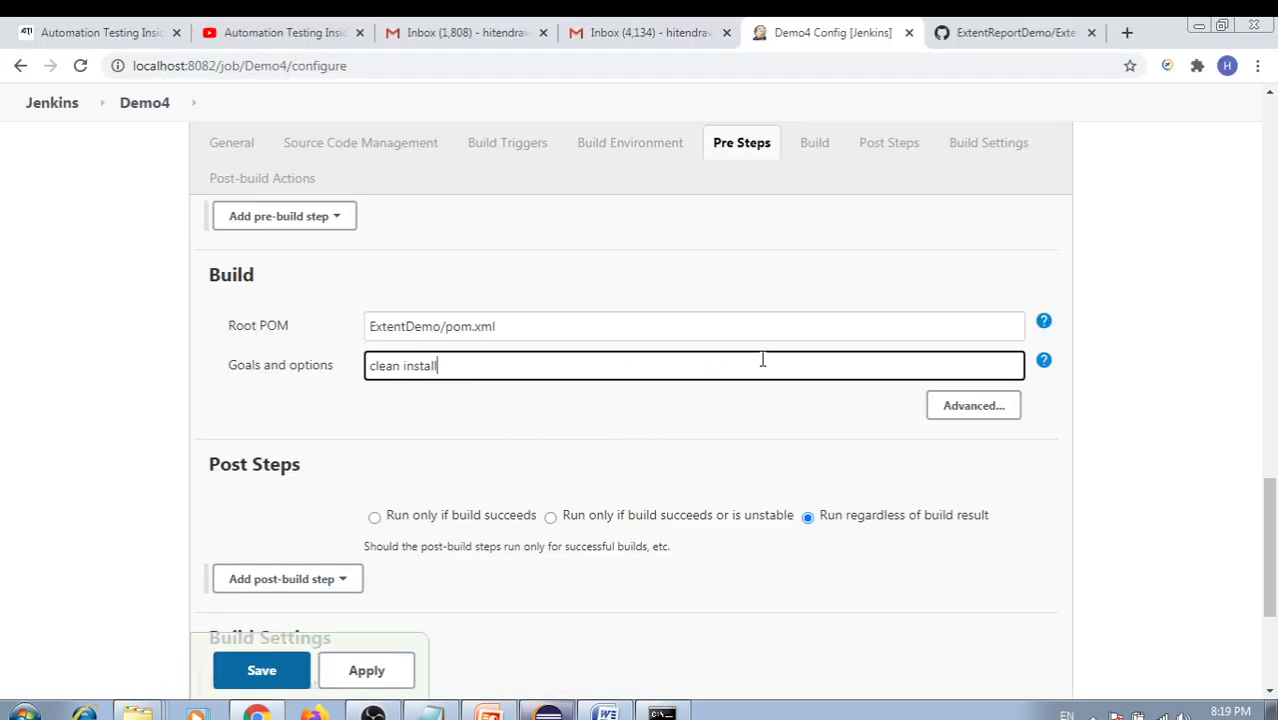
Point out the clean install goals in the Build section
{"action": "left_click", "coordinate": [477, 388]}
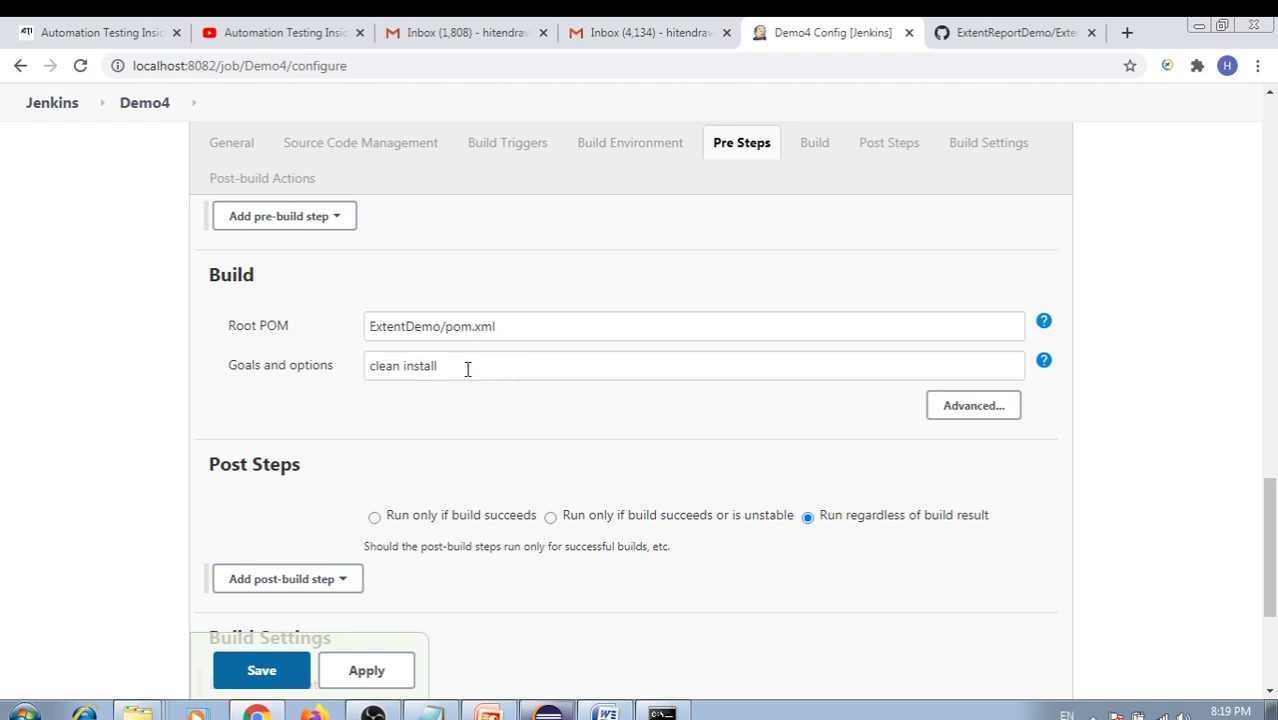
{"action": "left_click_drag", "start_coordinate": [467, 369], "coordinate": [340, 379]}
{"action": "left_click", "coordinate": [420, 402]}
{"action": "scroll", "coordinate": [474, 406], "scroll_direction": "down", "scroll_amount": 3}
{"action": "scroll", "coordinate": [470, 402], "scroll_direction": "up", "scroll_amount": 1}
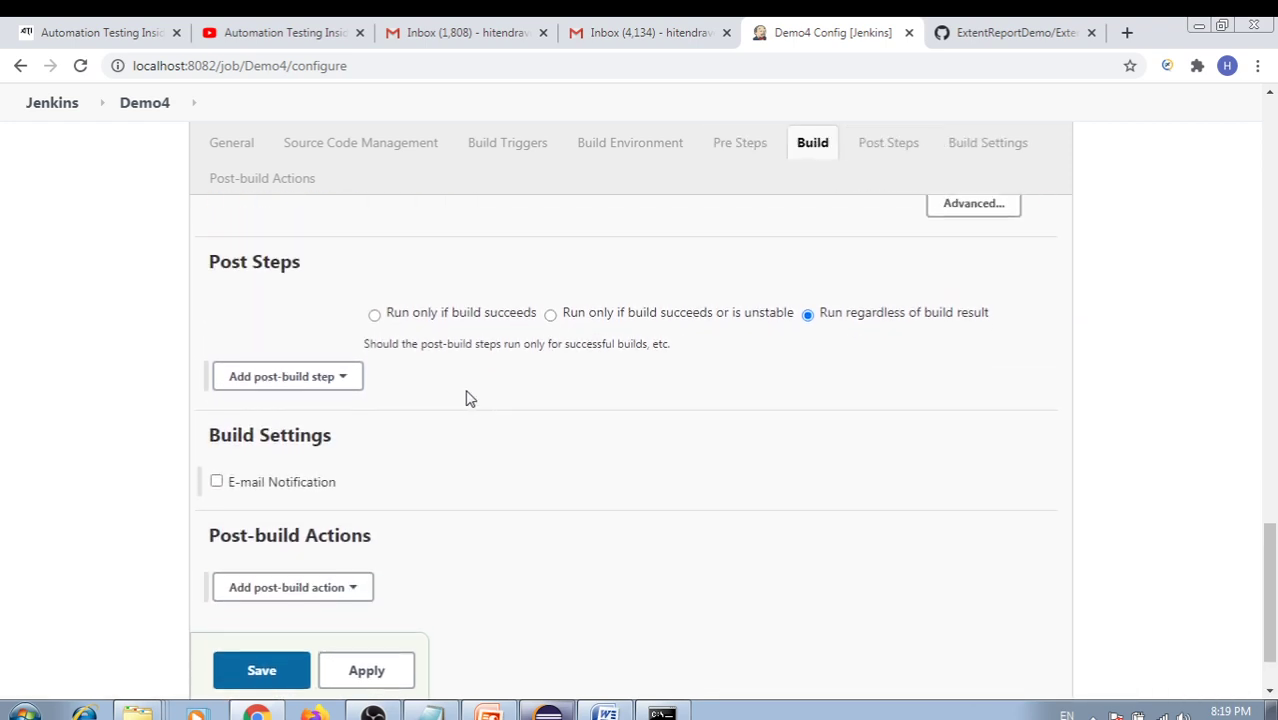
{"action": "scroll", "coordinate": [469, 398], "scroll_direction": "down", "scroll_amount": 1}
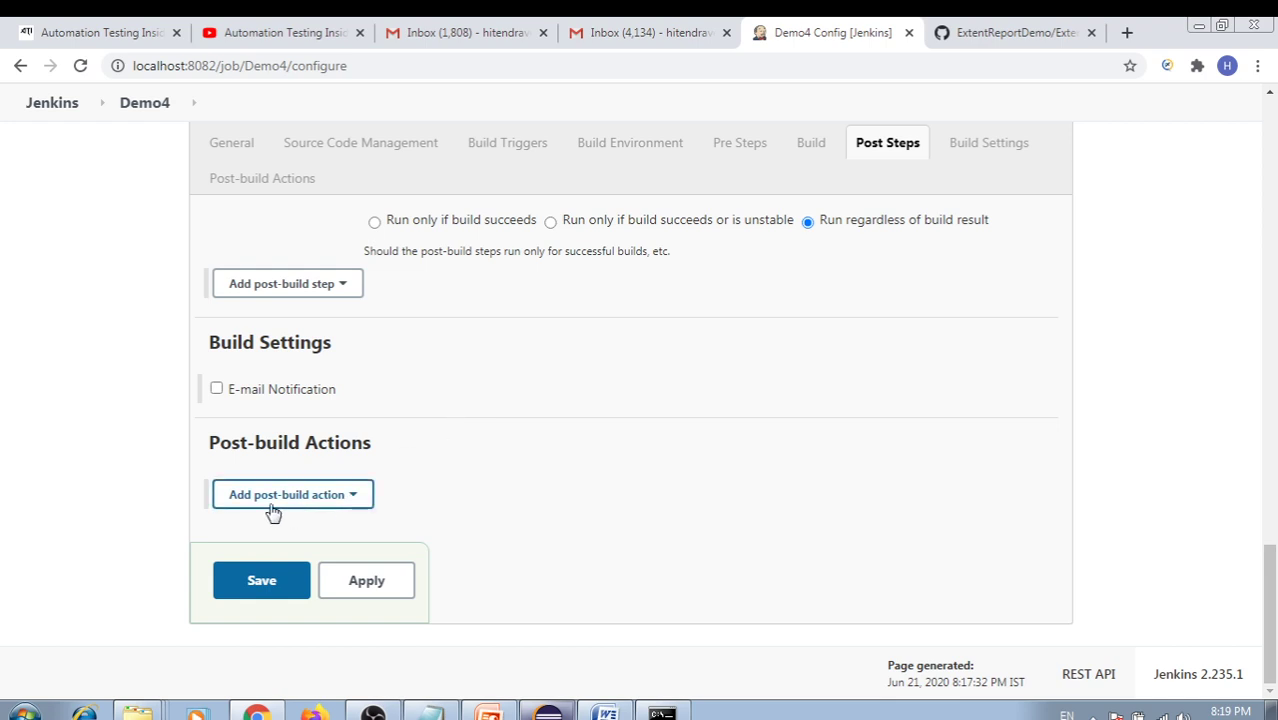
Add a Publish TestNG Results post-build action with report pattern **/testng-results.xml
{"action": "left_click", "coordinate": [356, 499]}
{"action": "left_click", "coordinate": [352, 499]}
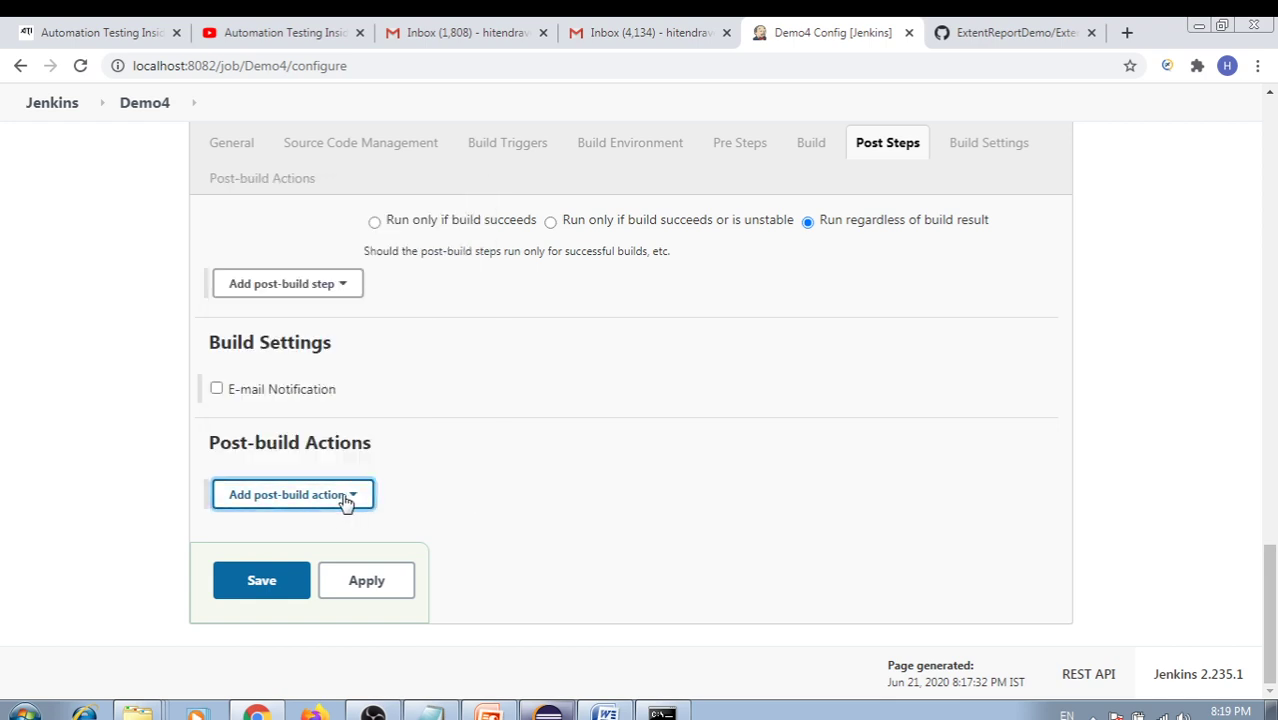
{"action": "left_click", "coordinate": [346, 499]}
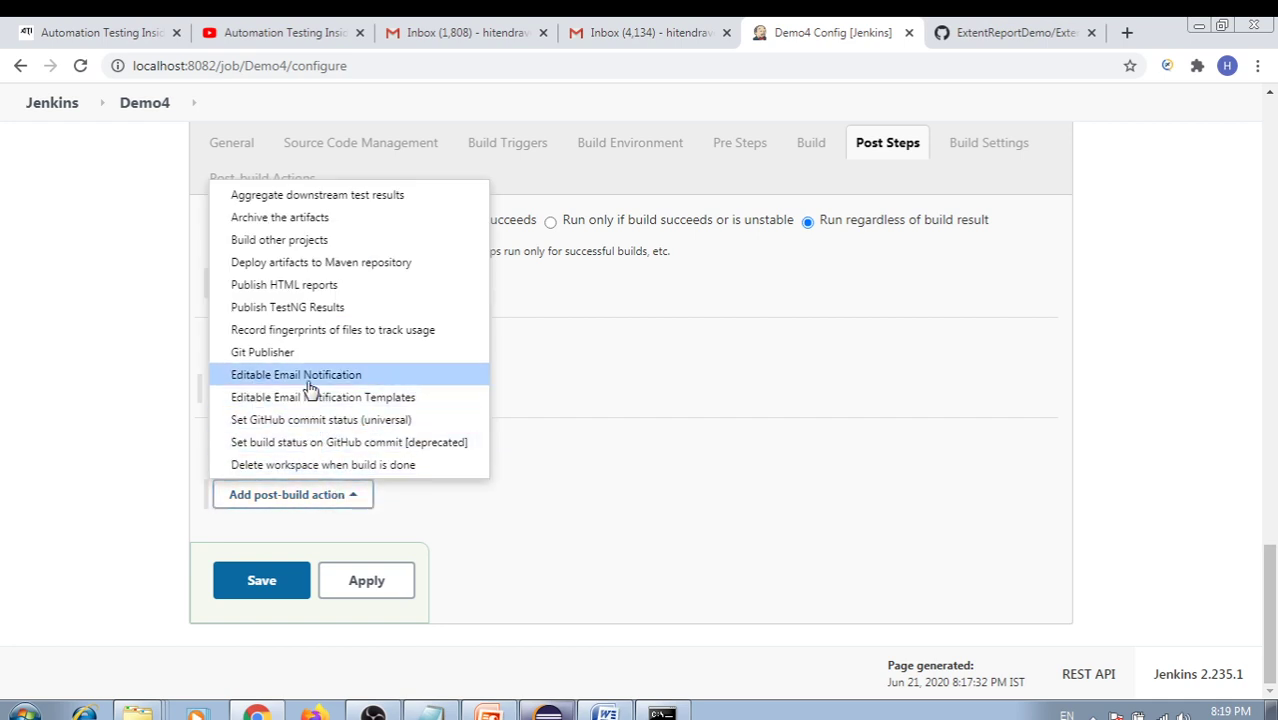
{"action": "left_click", "coordinate": [304, 312]}
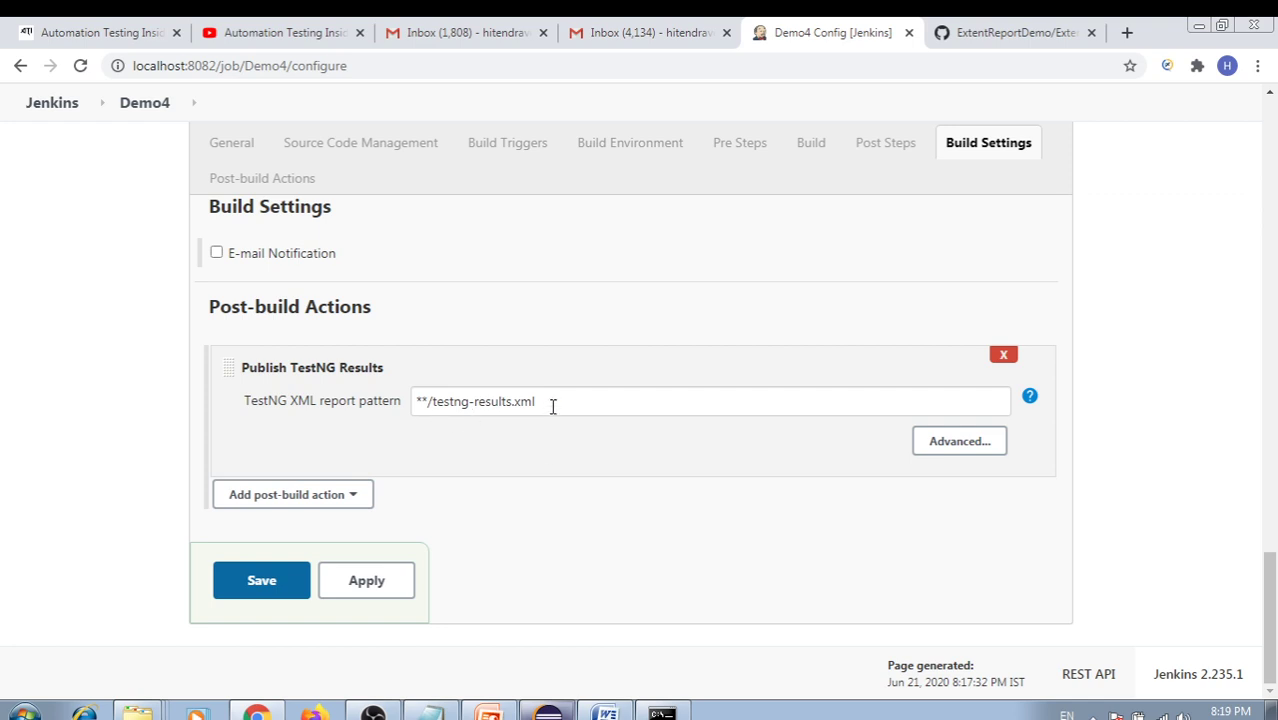
{"action": "left_click_drag", "start_coordinate": [552, 406], "coordinate": [394, 402]}
{"action": "left_click", "coordinate": [484, 428]}
{"action": "left_click", "coordinate": [338, 494]}
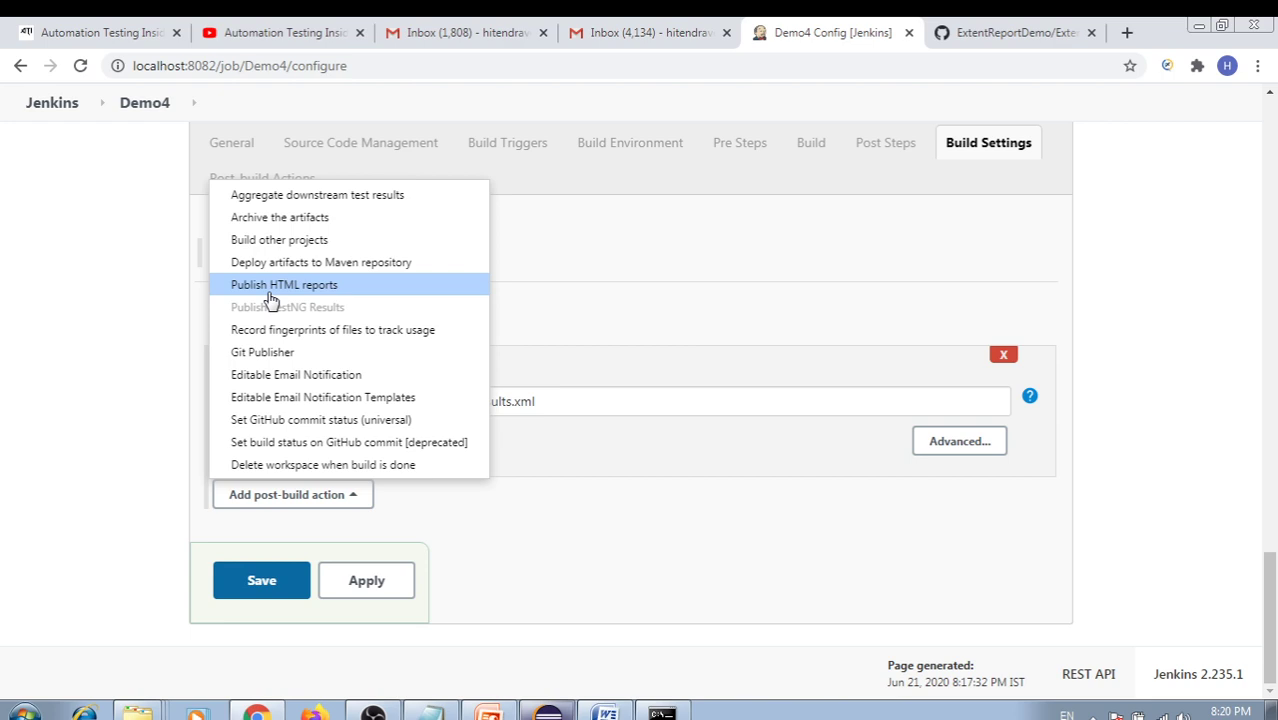
{"action": "left_click", "coordinate": [488, 713]}
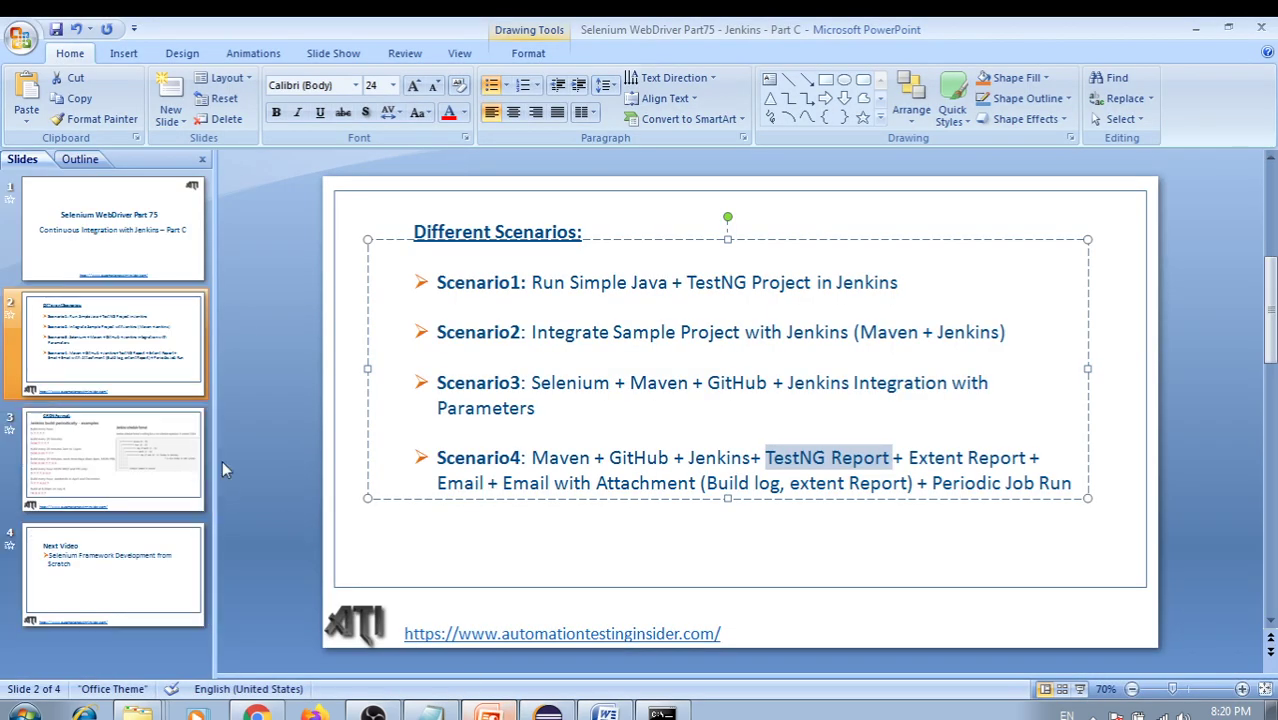
{"action": "key", "text": "alt+Tab"}
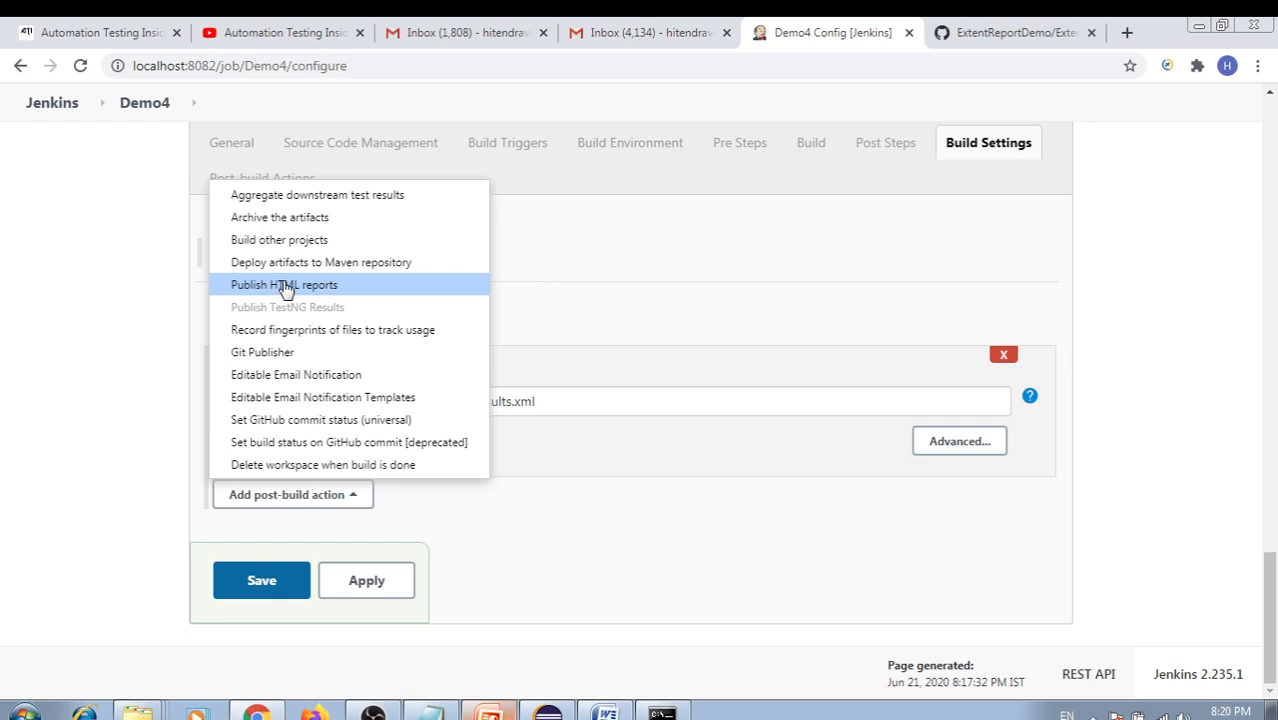
Add a Publish HTML reports post-build action to the Demo4 job
{"action": "left_click", "coordinate": [285, 286]}
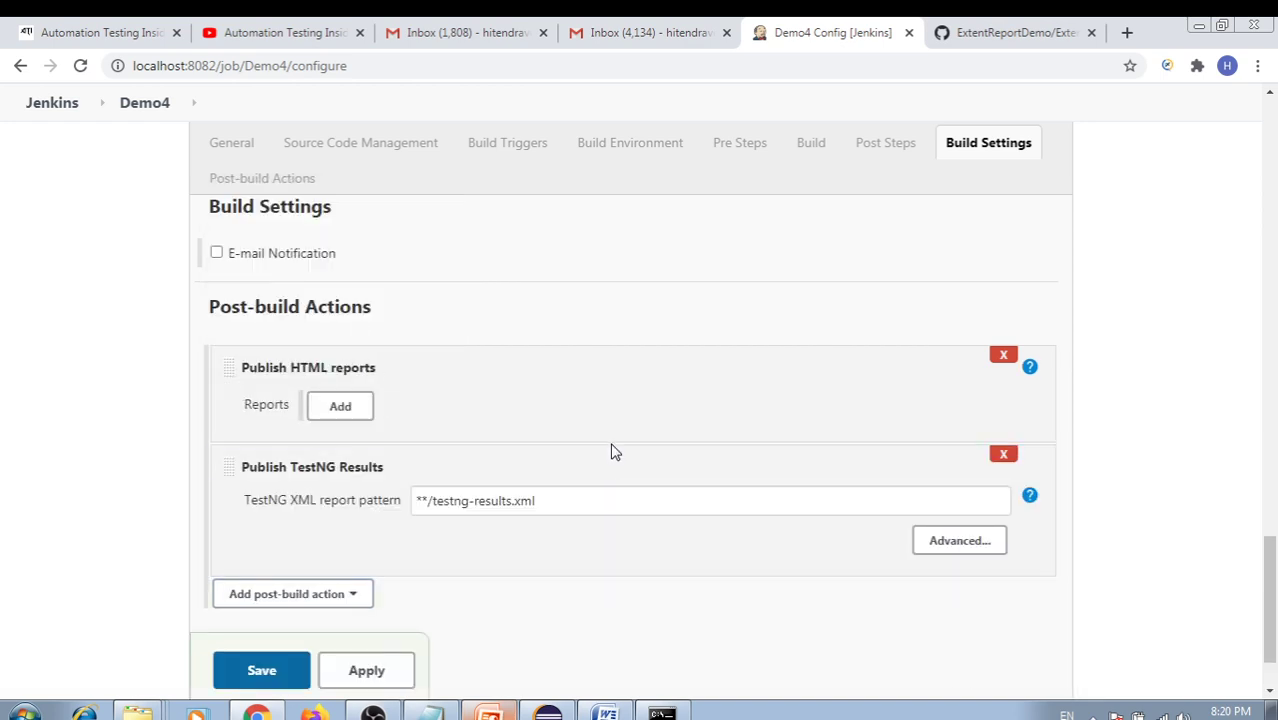
{"action": "scroll", "coordinate": [617, 446], "scroll_direction": "down", "scroll_amount": 1}
{"action": "scroll", "coordinate": [625, 444], "scroll_direction": "up", "scroll_amount": 3}
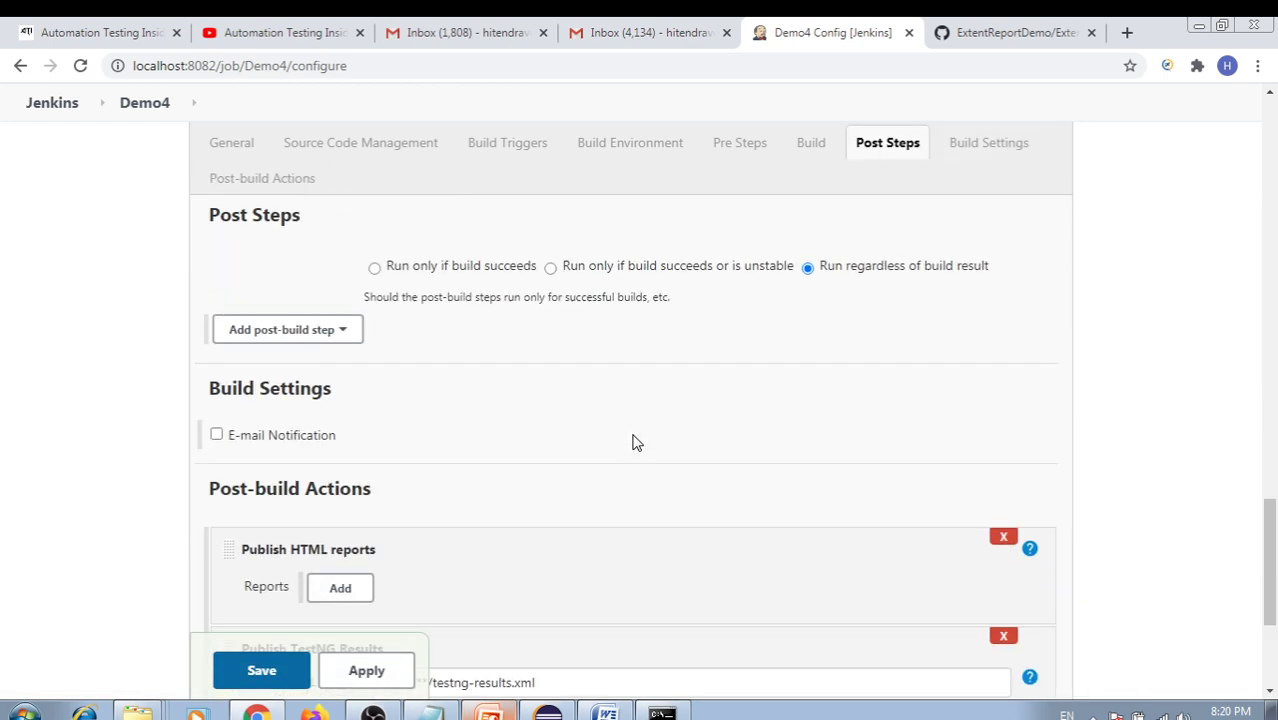
{"action": "scroll", "coordinate": [632, 442], "scroll_direction": "up", "scroll_amount": 1}
{"action": "scroll", "coordinate": [632, 442], "scroll_direction": "down", "scroll_amount": 3}
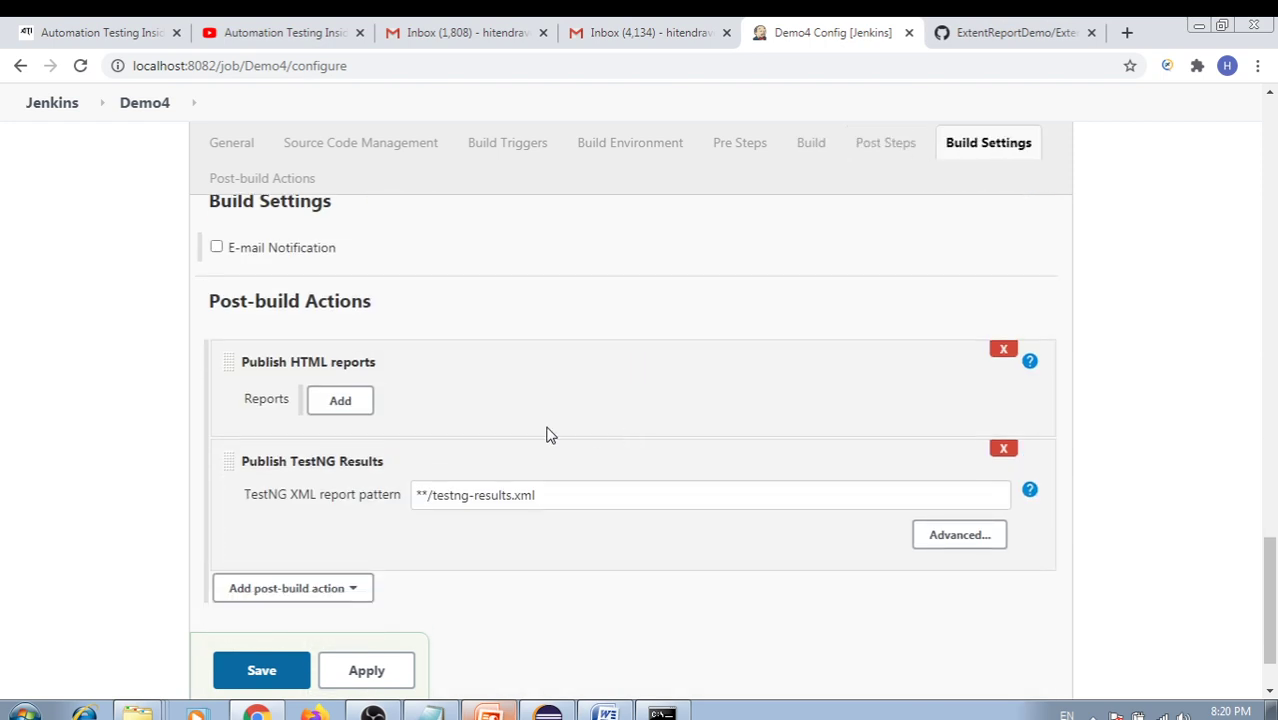
{"action": "scroll", "coordinate": [531, 433], "scroll_direction": "down", "scroll_amount": 1}
{"action": "left_click", "coordinate": [352, 493]}
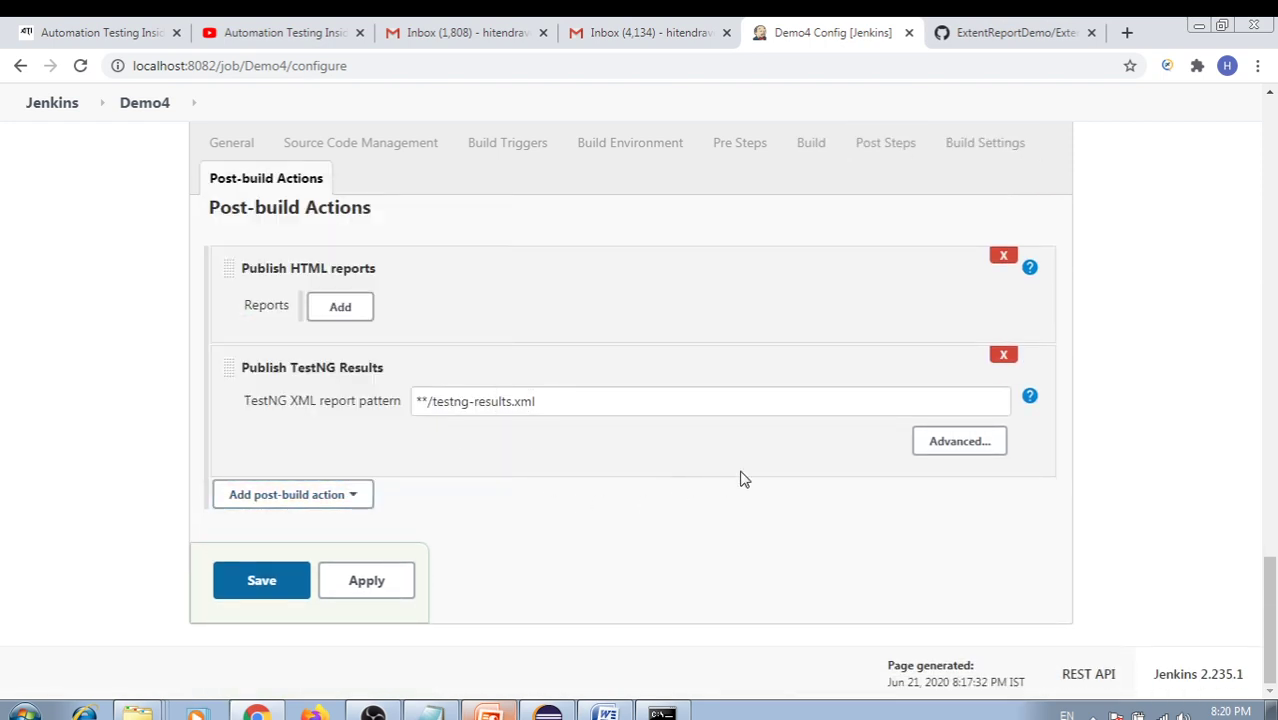
{"action": "left_click", "coordinate": [665, 500]}
Expand the advanced TestNG options and add one HTML report entry, its archive directory still empty
{"action": "left_click", "coordinate": [958, 441]}
{"action": "scroll", "coordinate": [756, 465], "scroll_direction": "down", "scroll_amount": 5}
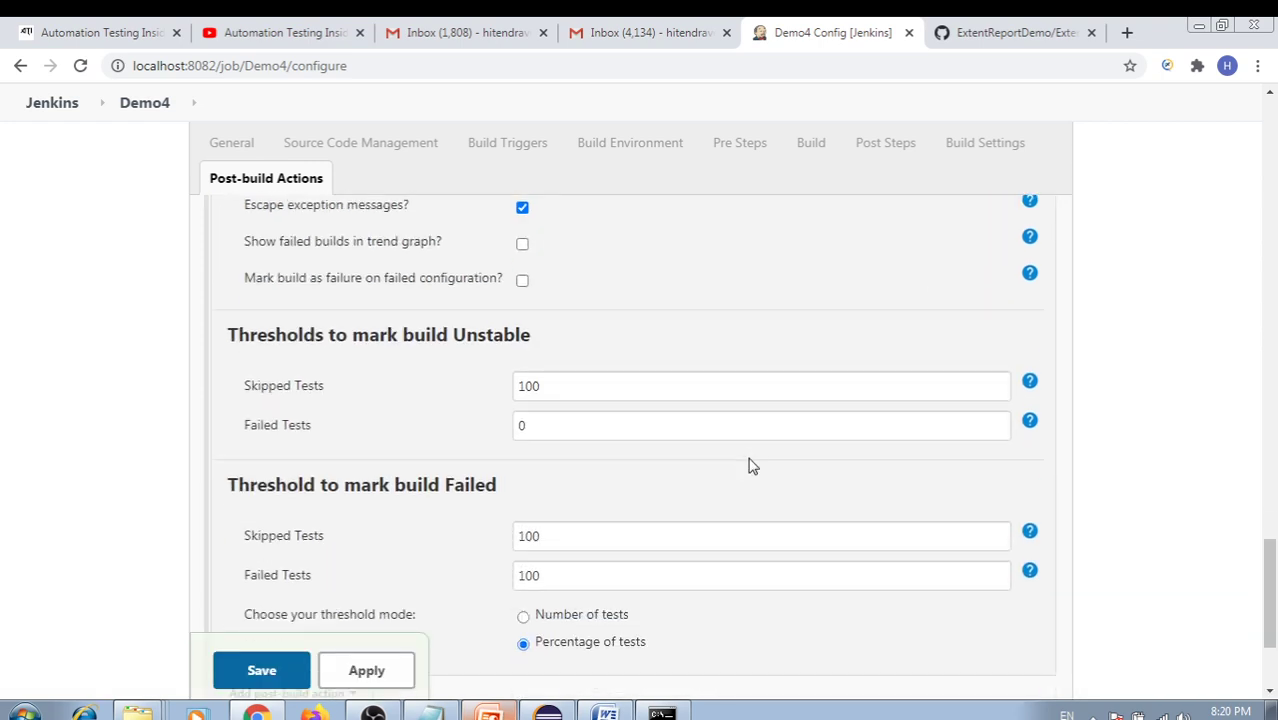
{"action": "scroll", "coordinate": [711, 455], "scroll_direction": "down", "scroll_amount": 1}
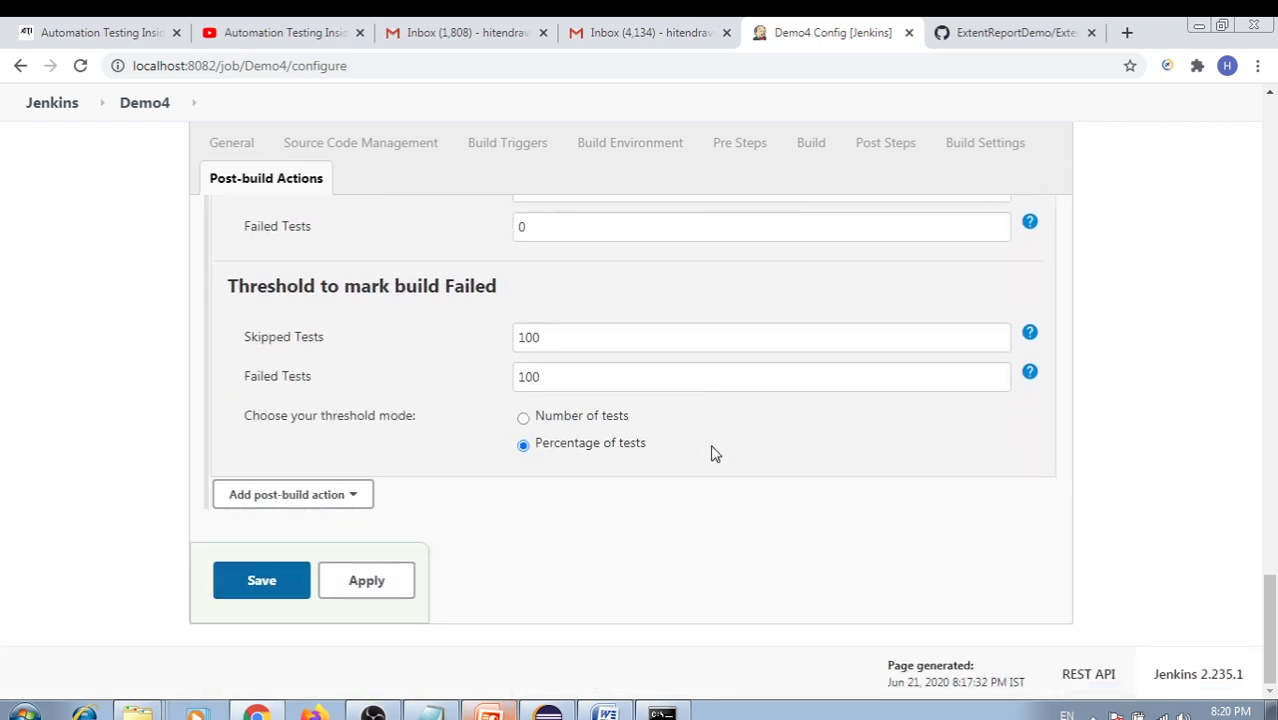
{"action": "scroll", "coordinate": [713, 450], "scroll_direction": "up", "scroll_amount": 8}
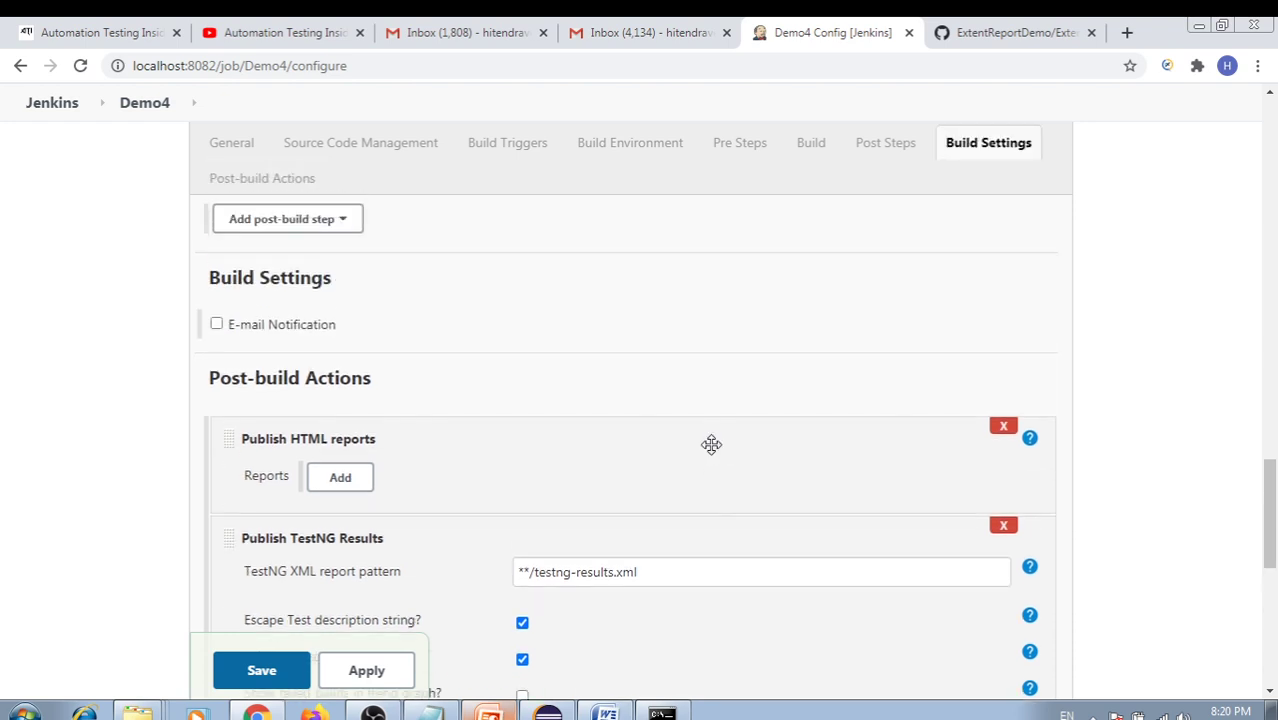
{"action": "left_click", "coordinate": [352, 482]}
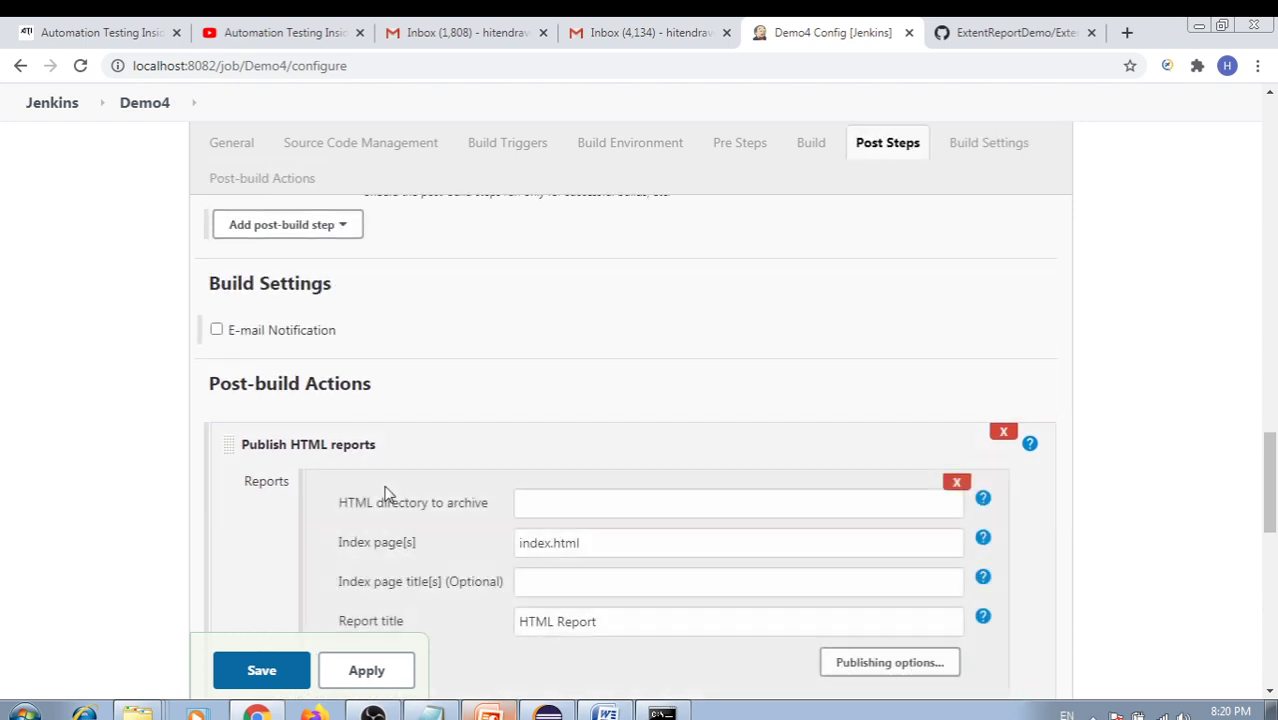
{"action": "scroll", "coordinate": [489, 494], "scroll_direction": "down", "scroll_amount": 2}
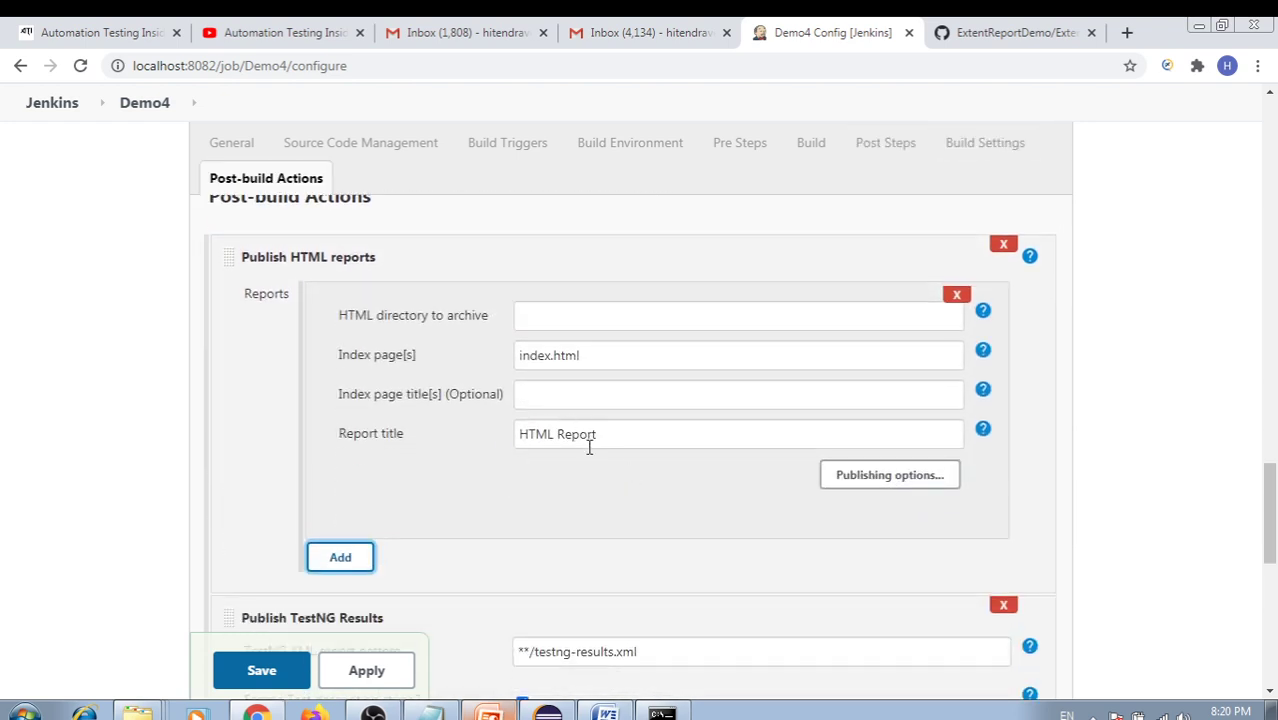
{"action": "left_click_drag", "start_coordinate": [308, 253], "coordinate": [372, 314]}
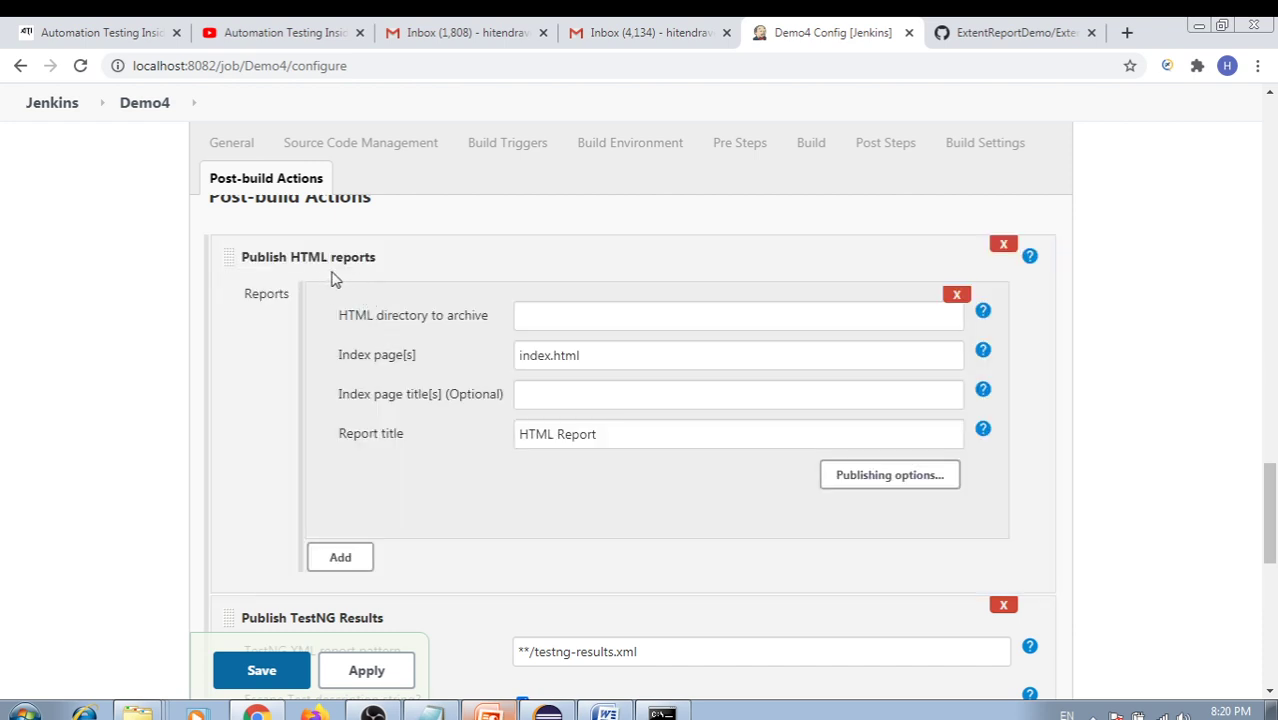
{"action": "left_click", "coordinate": [549, 318]}
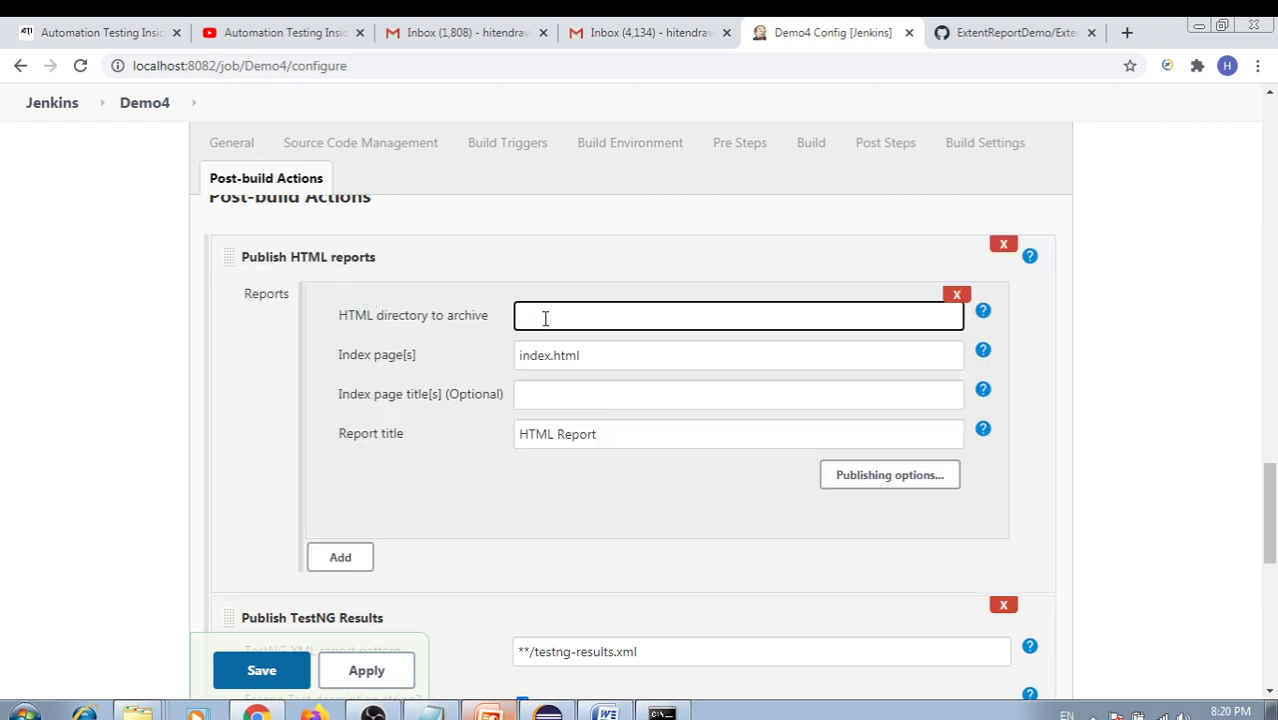
{"action": "scroll", "coordinate": [520, 340], "scroll_direction": "up", "scroll_amount": 1}
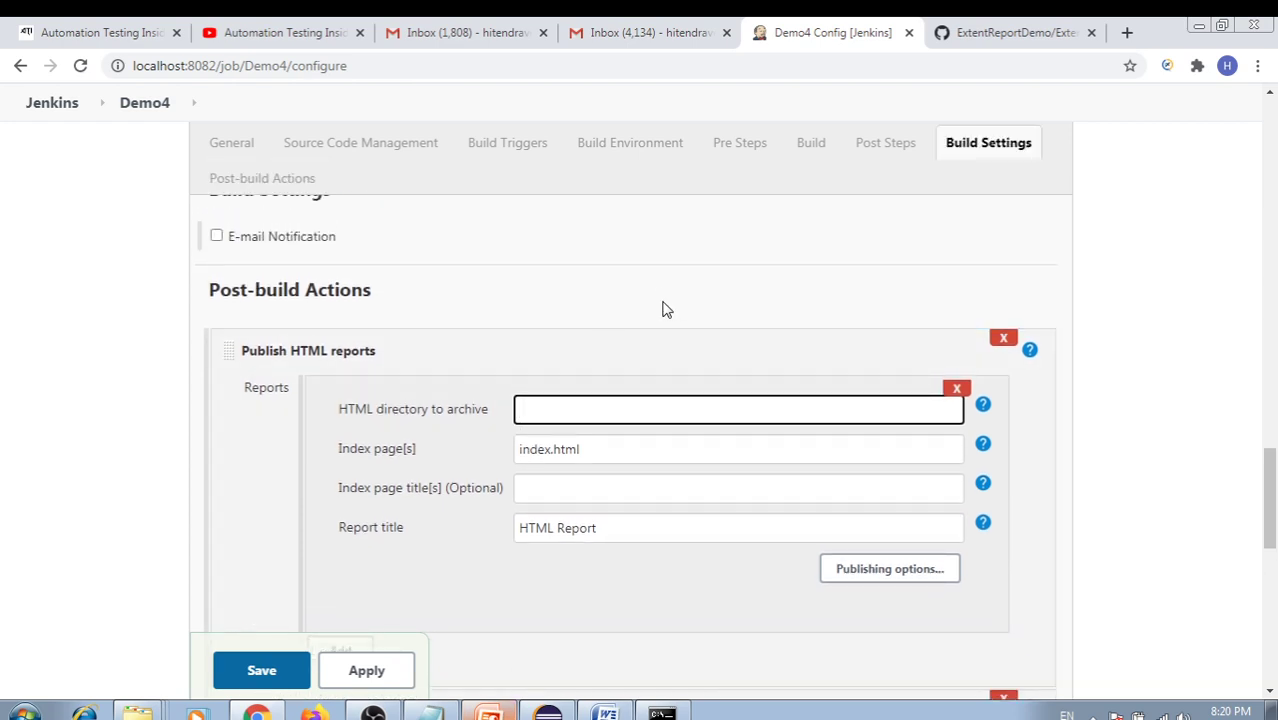
{"action": "left_click", "coordinate": [1005, 33]}
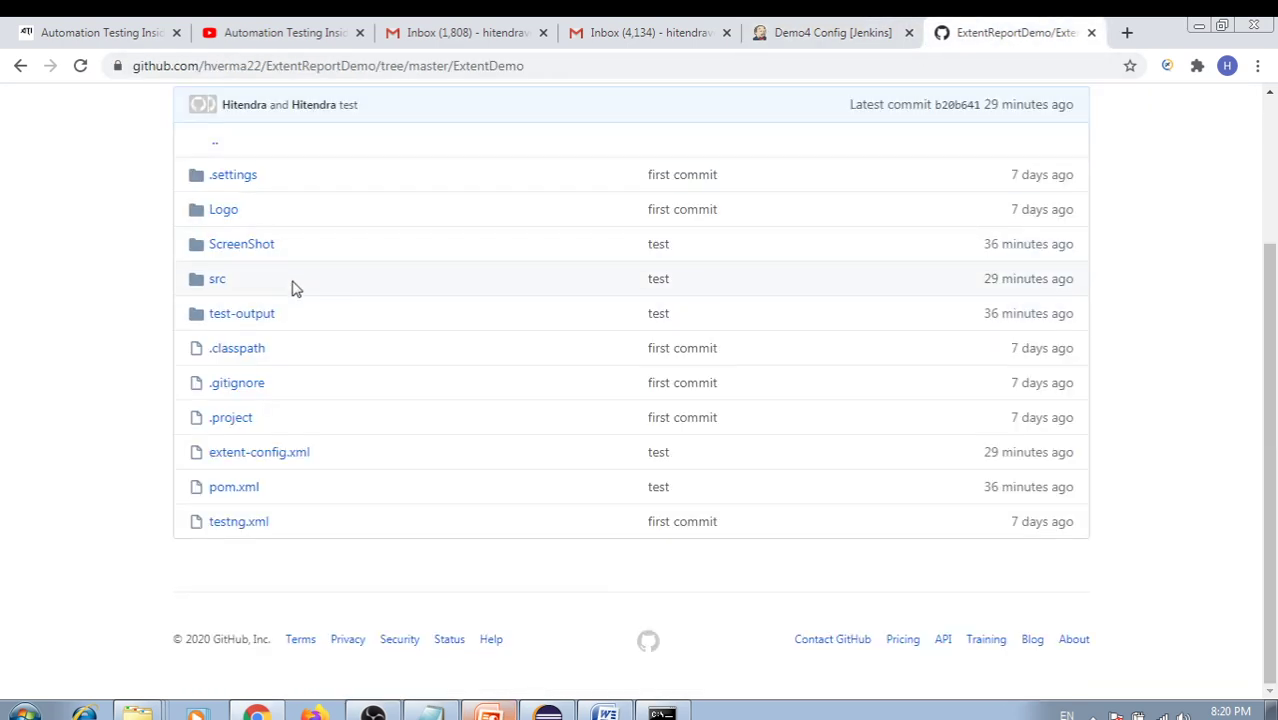
Browse to test-output/ExtentReport on GitHub and copy the ExtentDemo/test-output/ExtentReport path from the URL
{"action": "left_click", "coordinate": [241, 315]}
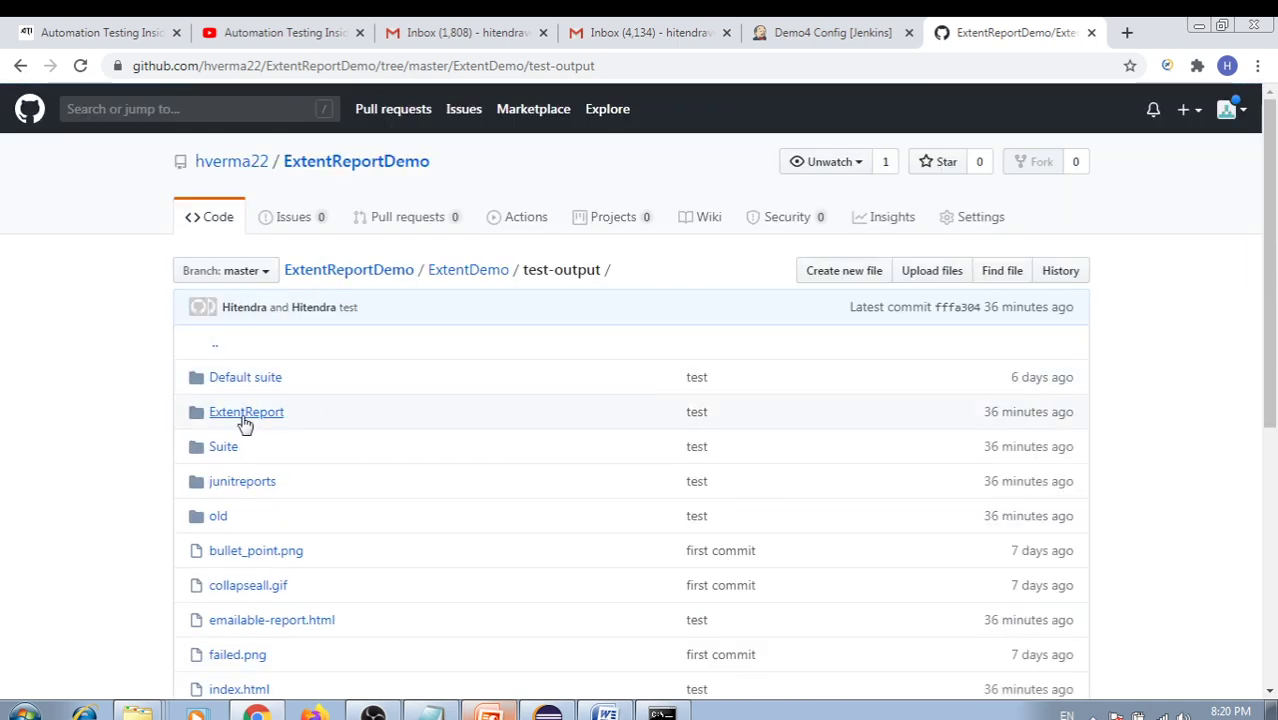
{"action": "left_click", "coordinate": [244, 418]}
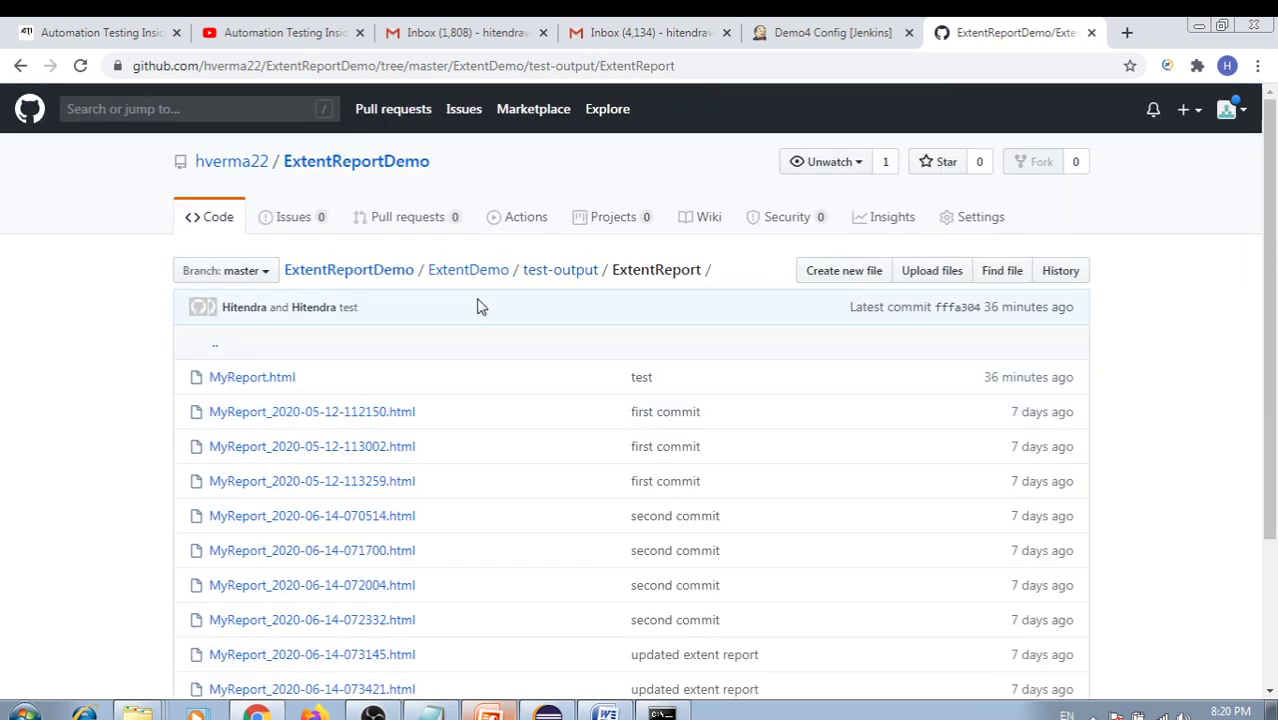
{"action": "left_click", "coordinate": [699, 65]}
{"action": "key", "text": "End"}
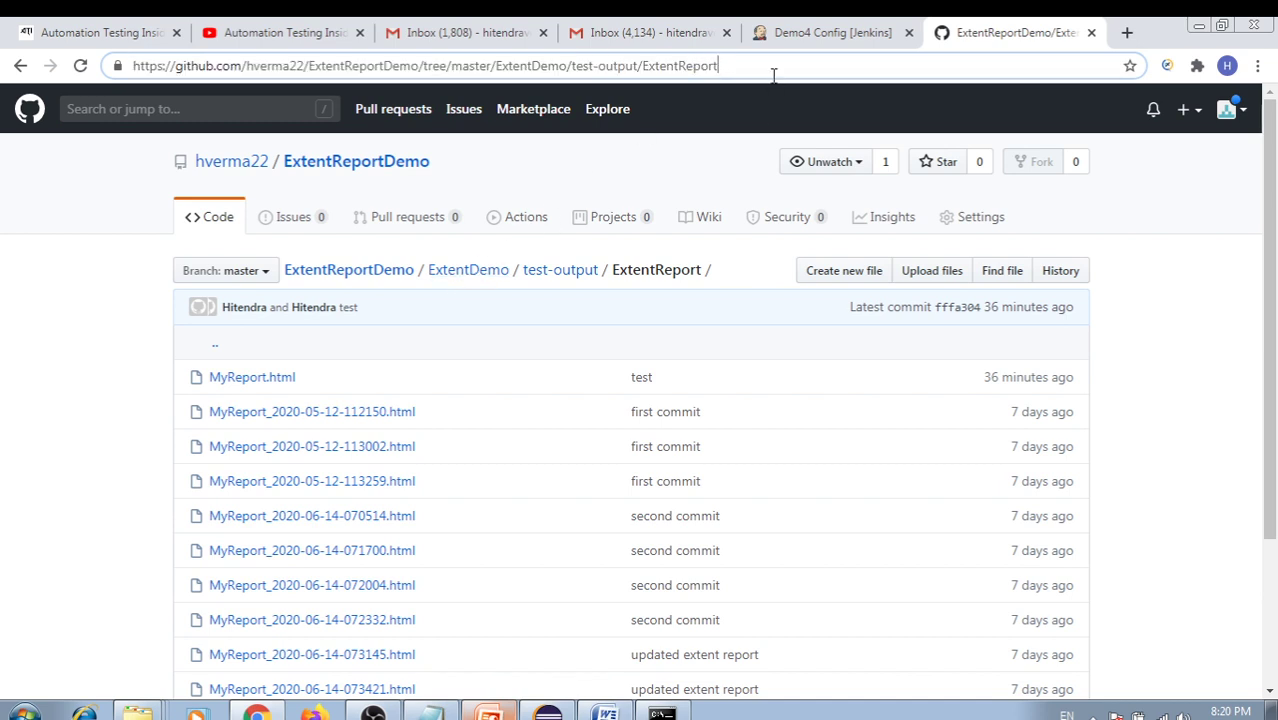
{"action": "left_click_drag", "start_coordinate": [744, 65], "coordinate": [512, 63]}
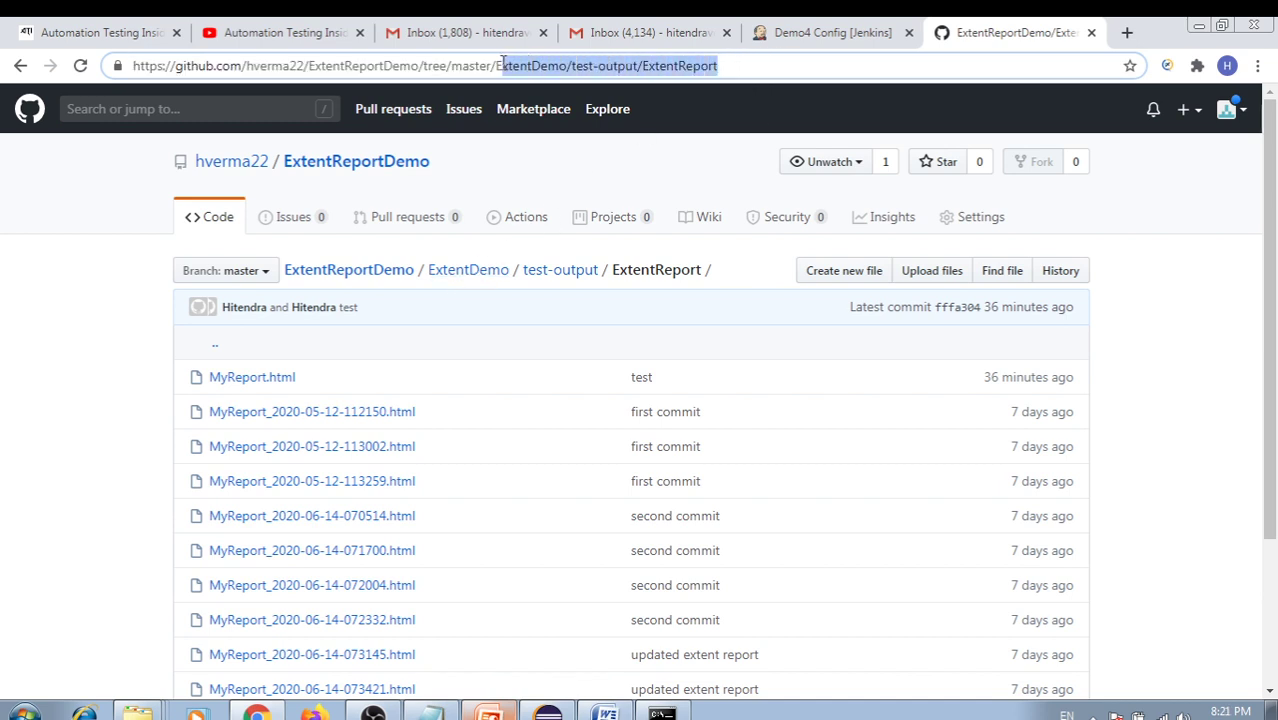
Paste the ExtentReport path as Demo4's HTML directory and change the index page to MyReport.html
{"action": "left_click", "coordinate": [818, 40]}
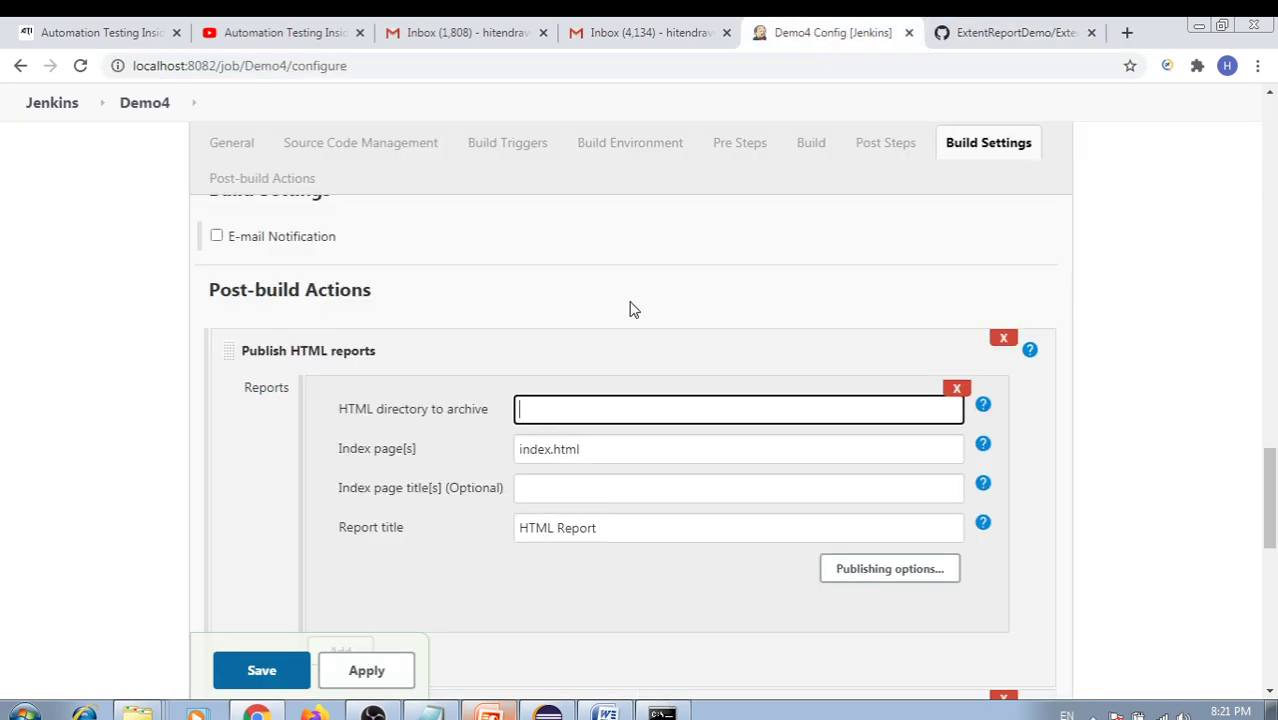
{"action": "type", "text": "ExtentDemo/test-output/ExtentReport"}
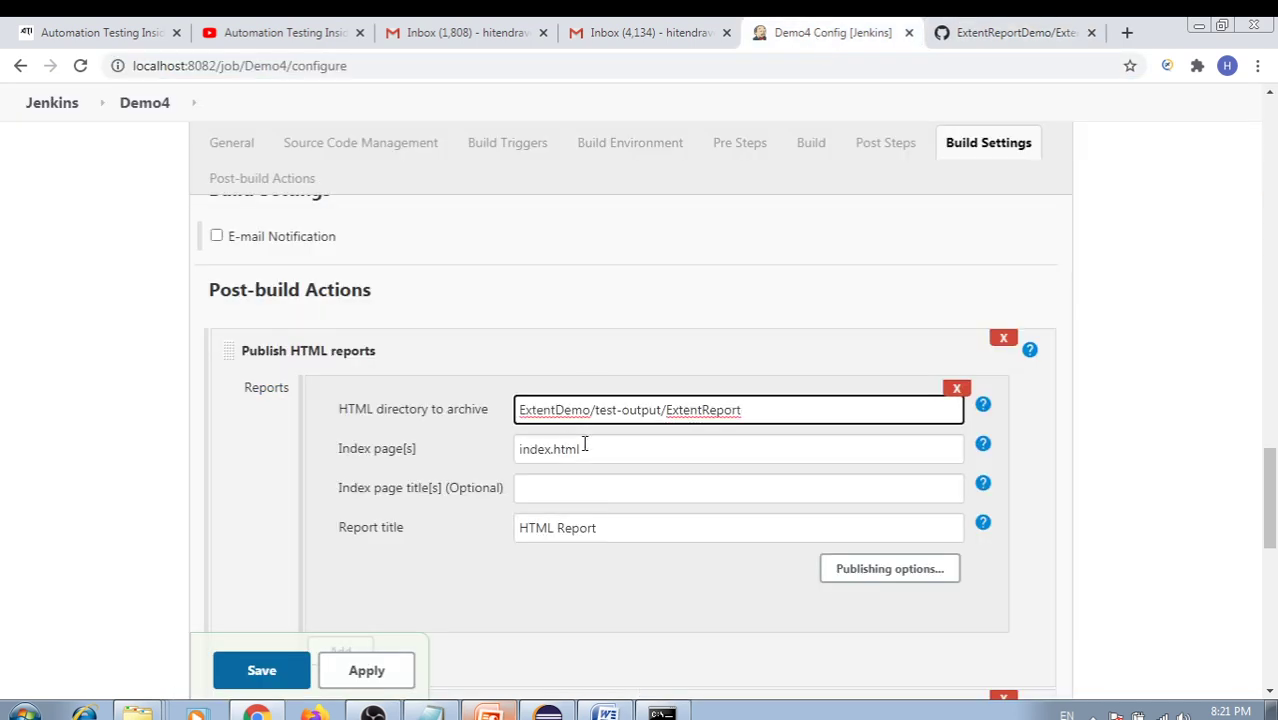
{"action": "double_click", "coordinate": [598, 445]}
{"action": "left_click", "coordinate": [940, 42]}
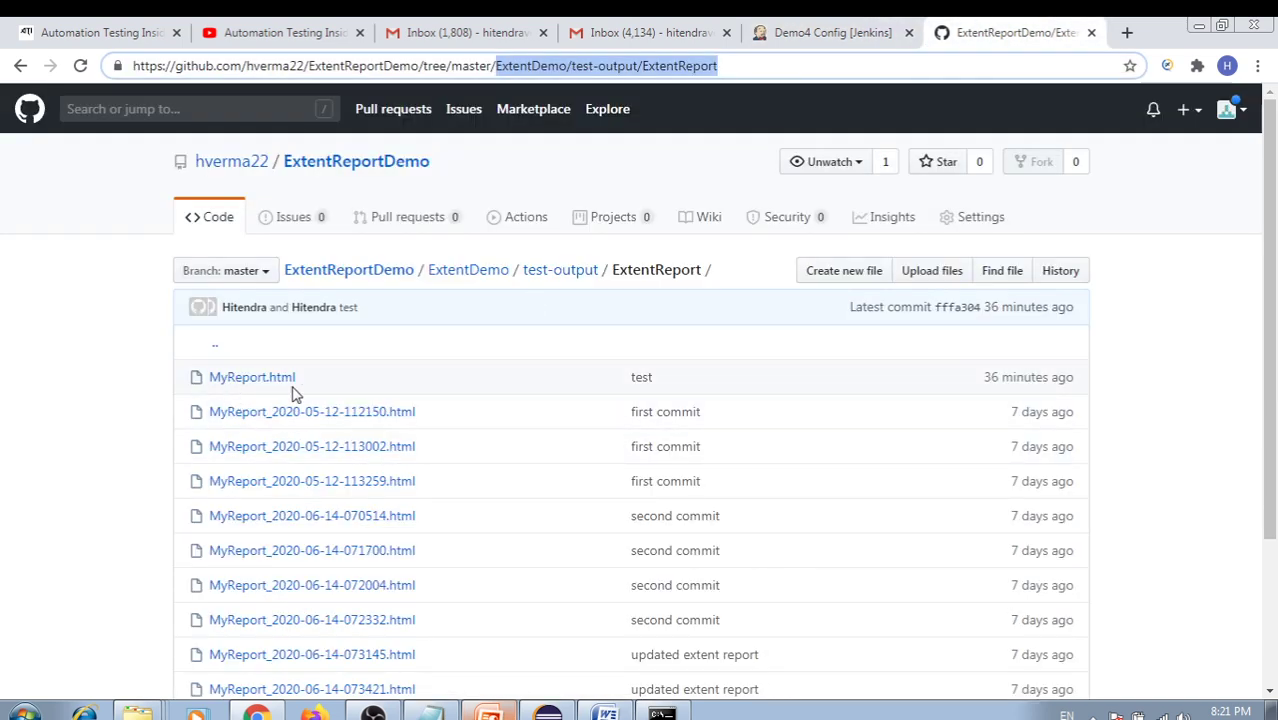
{"action": "left_click", "coordinate": [850, 32]}
{"action": "left_click", "coordinate": [593, 447]}
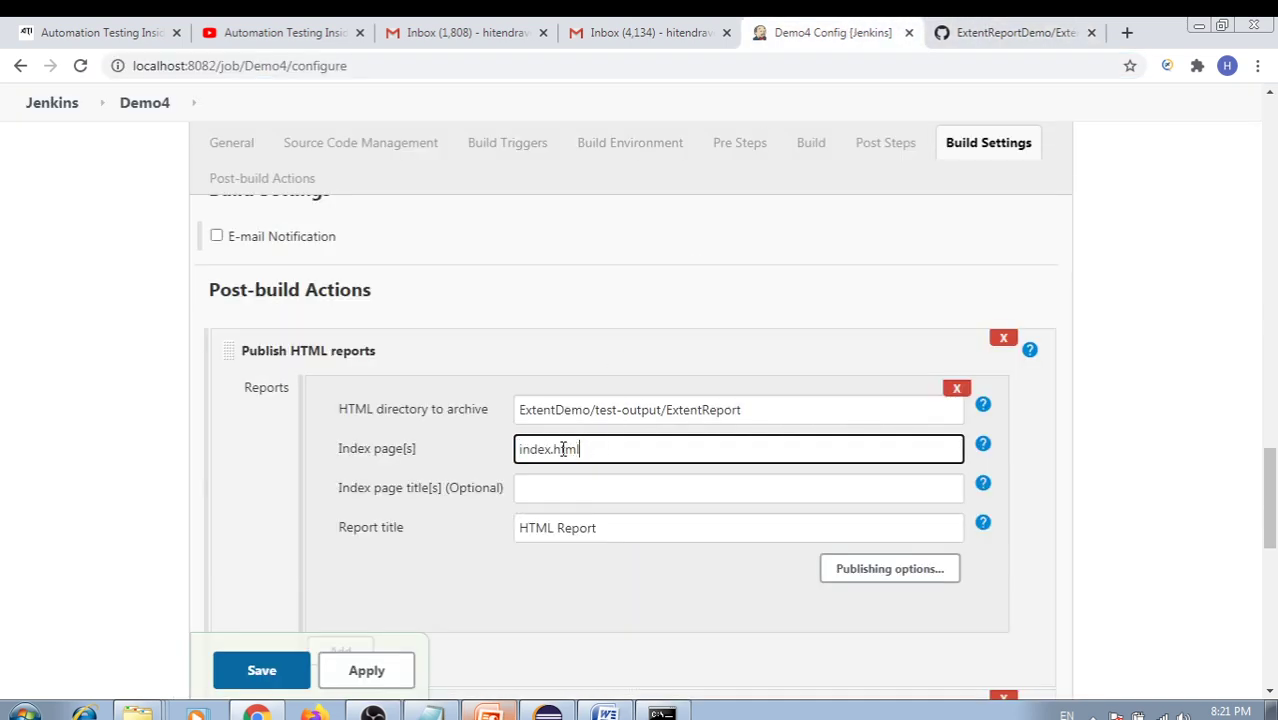
{"action": "double_click", "coordinate": [552, 449]}
{"action": "type", "text": "MyReport"}
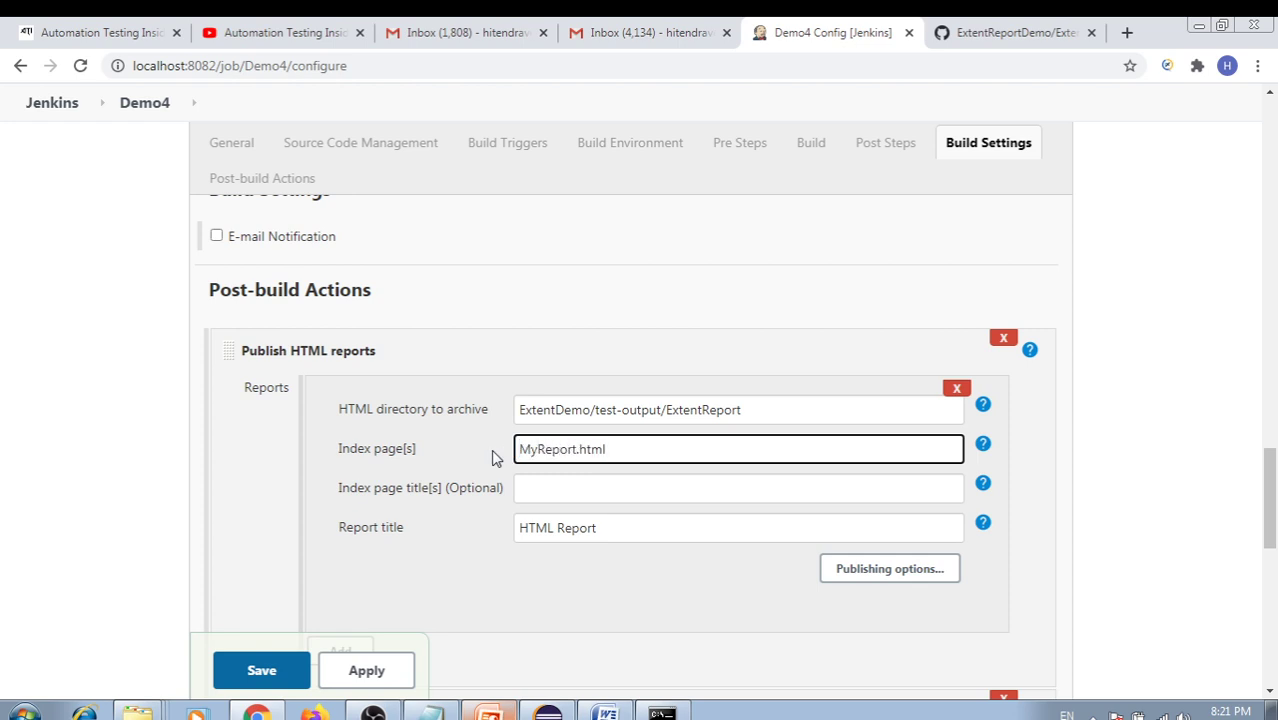
{"action": "left_click", "coordinate": [648, 450]}
{"action": "left_click", "coordinate": [1015, 32]}
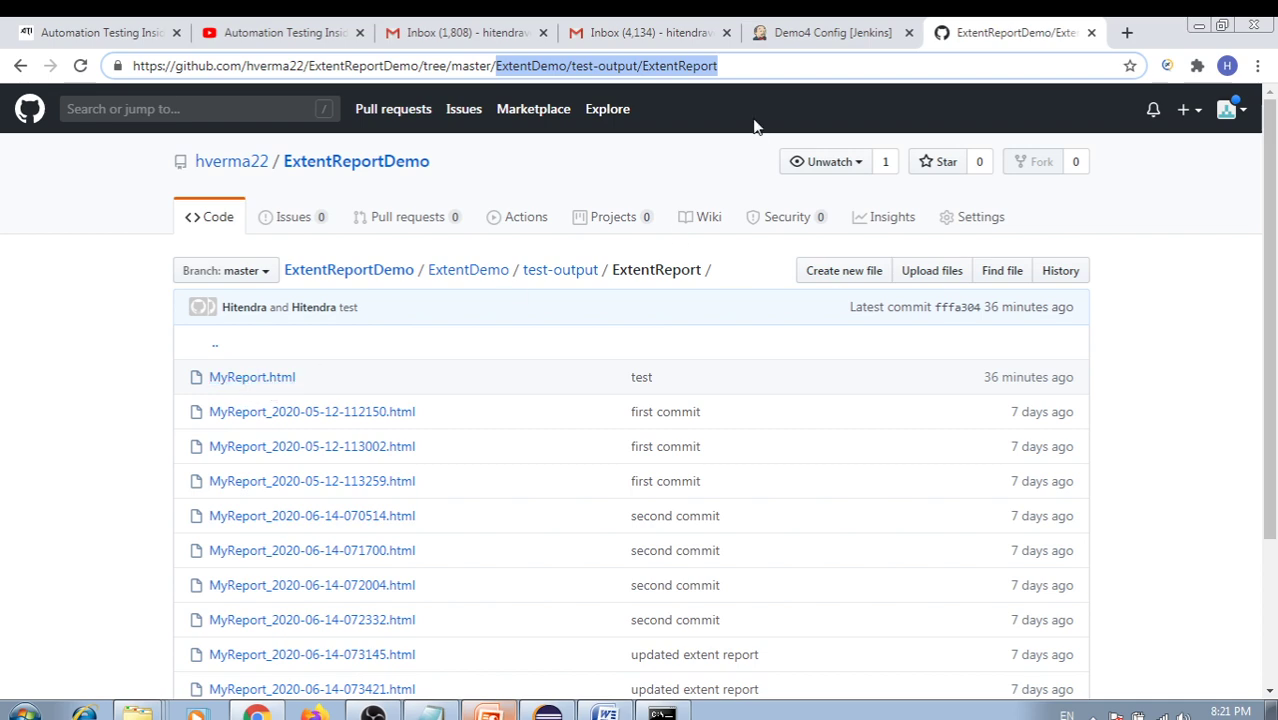
{"action": "left_click", "coordinate": [797, 35]}
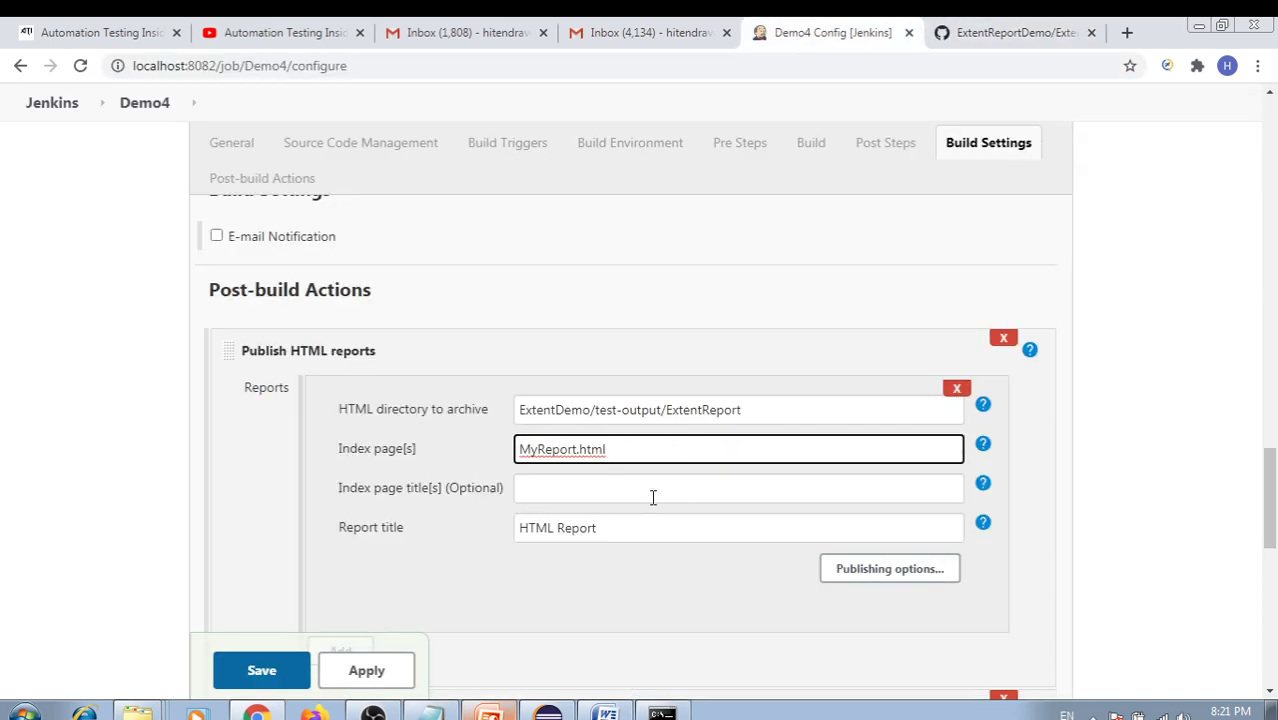
Change the HTML report title to 'Extent Report'
{"action": "scroll", "coordinate": [652, 497], "scroll_direction": "down", "scroll_amount": 1}
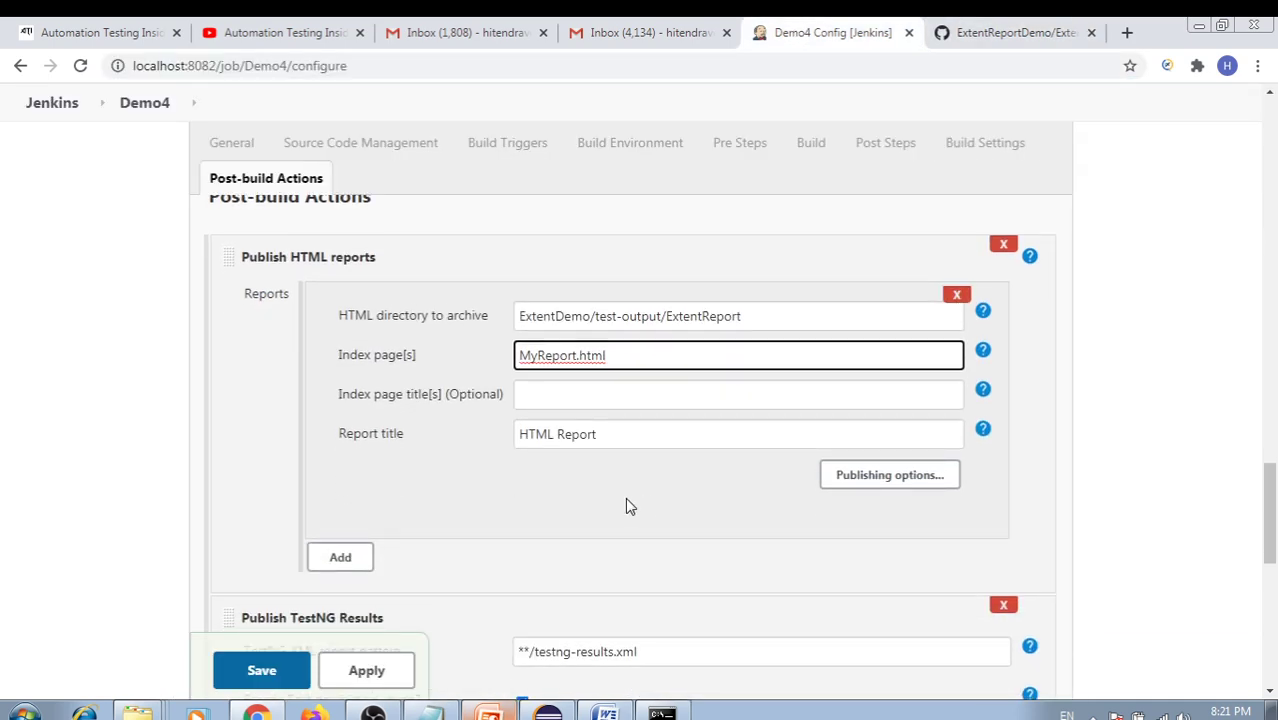
{"action": "left_click", "coordinate": [519, 440]}
{"action": "key", "text": "Delete"}
{"action": "key", "text": "Delete"}
{"action": "key", "text": "Delete"}
{"action": "key", "text": "Delete"}
{"action": "key", "text": "Delete"}
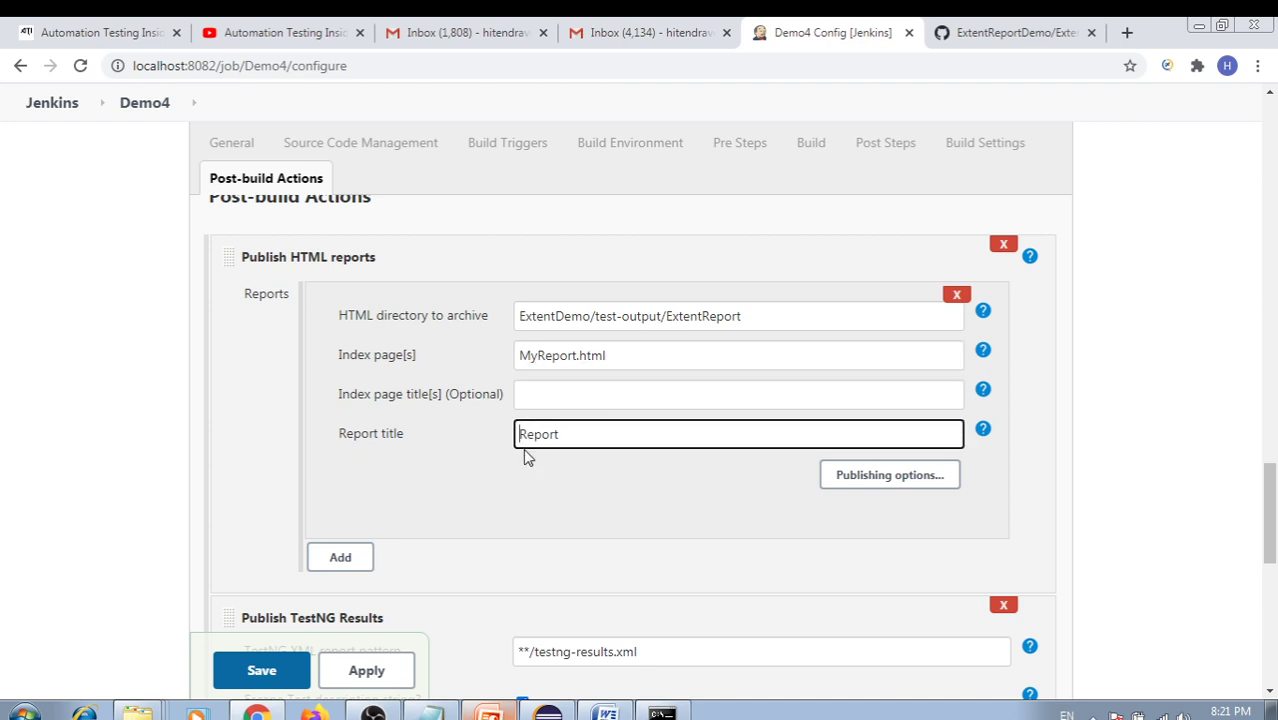
{"action": "type", "text": "Extent Reo"}
{"action": "key", "text": "BackSpace"}
{"action": "type", "text": "port"}
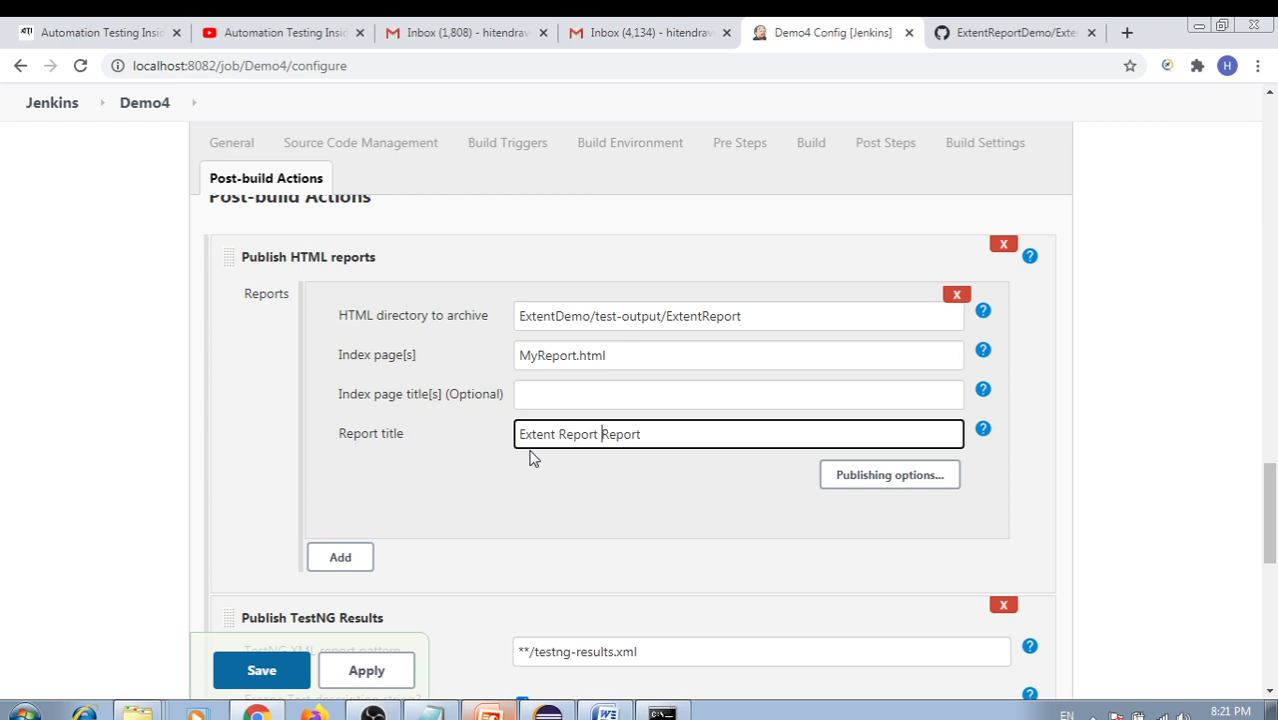
{"action": "double_click", "coordinate": [583, 433]}
{"action": "key", "text": "BackSpace"}
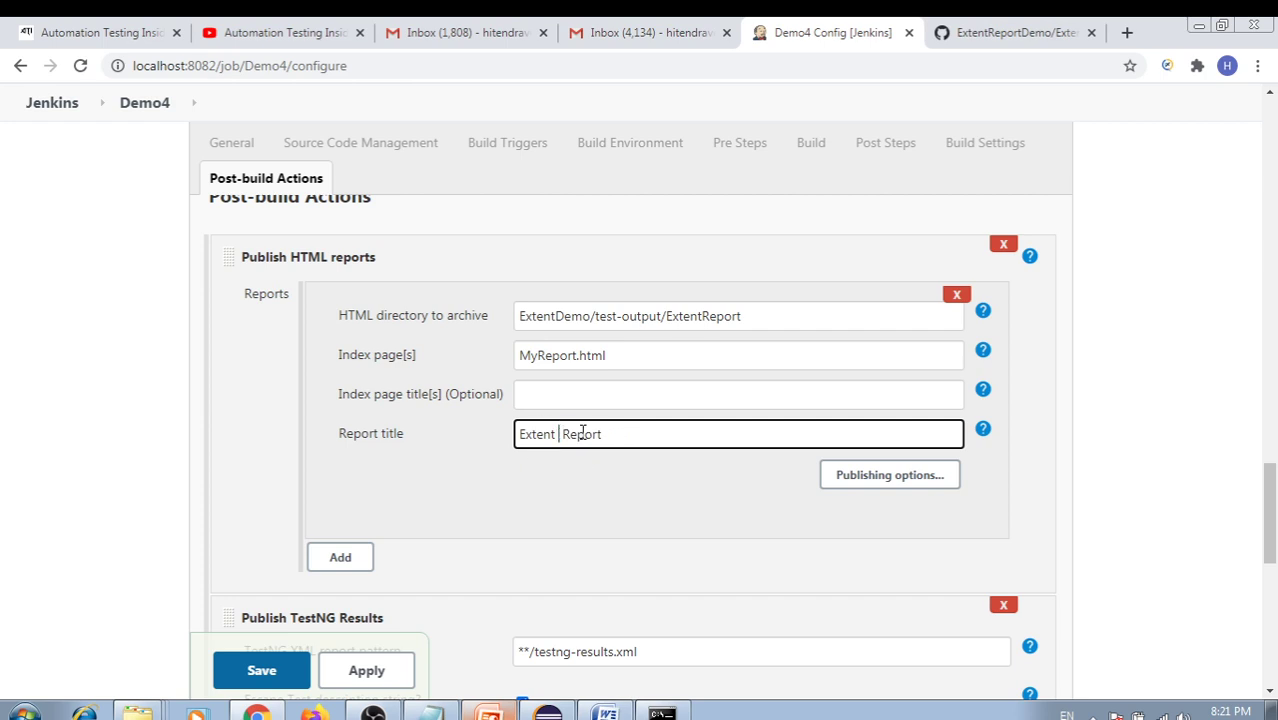
{"action": "key", "text": "BackSpace"}
{"action": "left_click", "coordinate": [561, 485]}
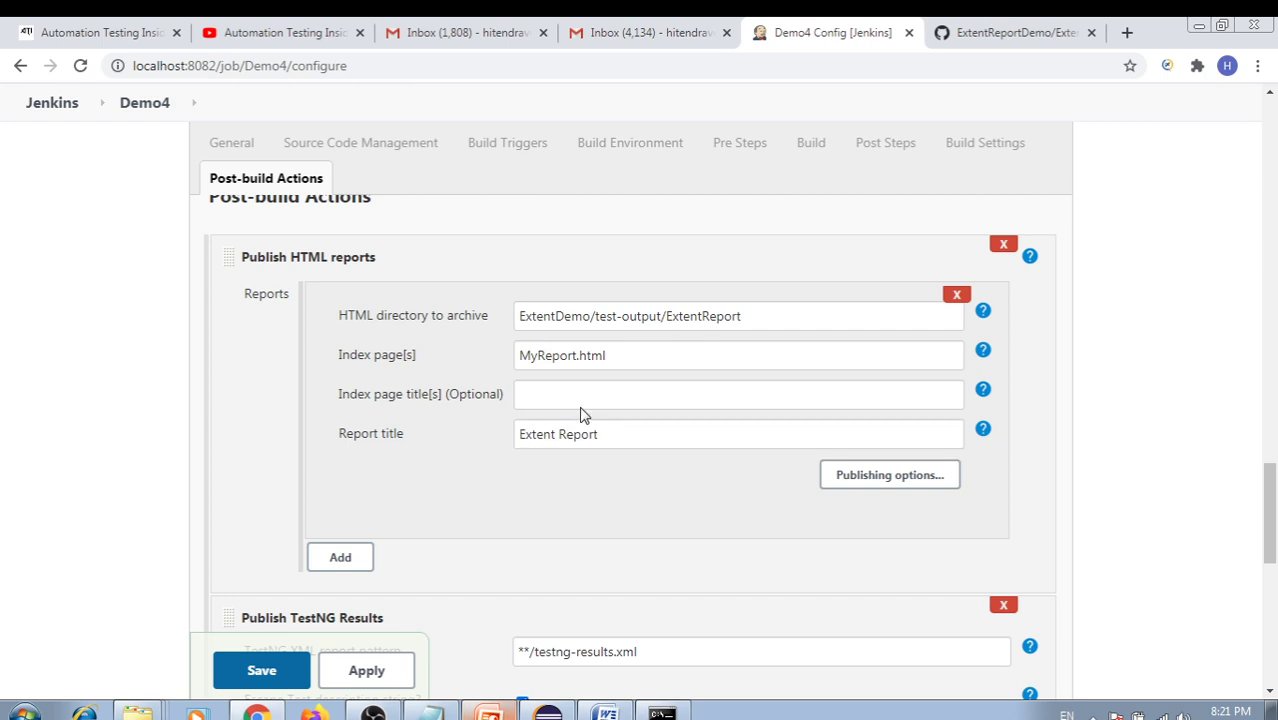
Apply and save the Demo4 job configuration
{"action": "scroll", "coordinate": [587, 393], "scroll_direction": "down", "scroll_amount": 4}
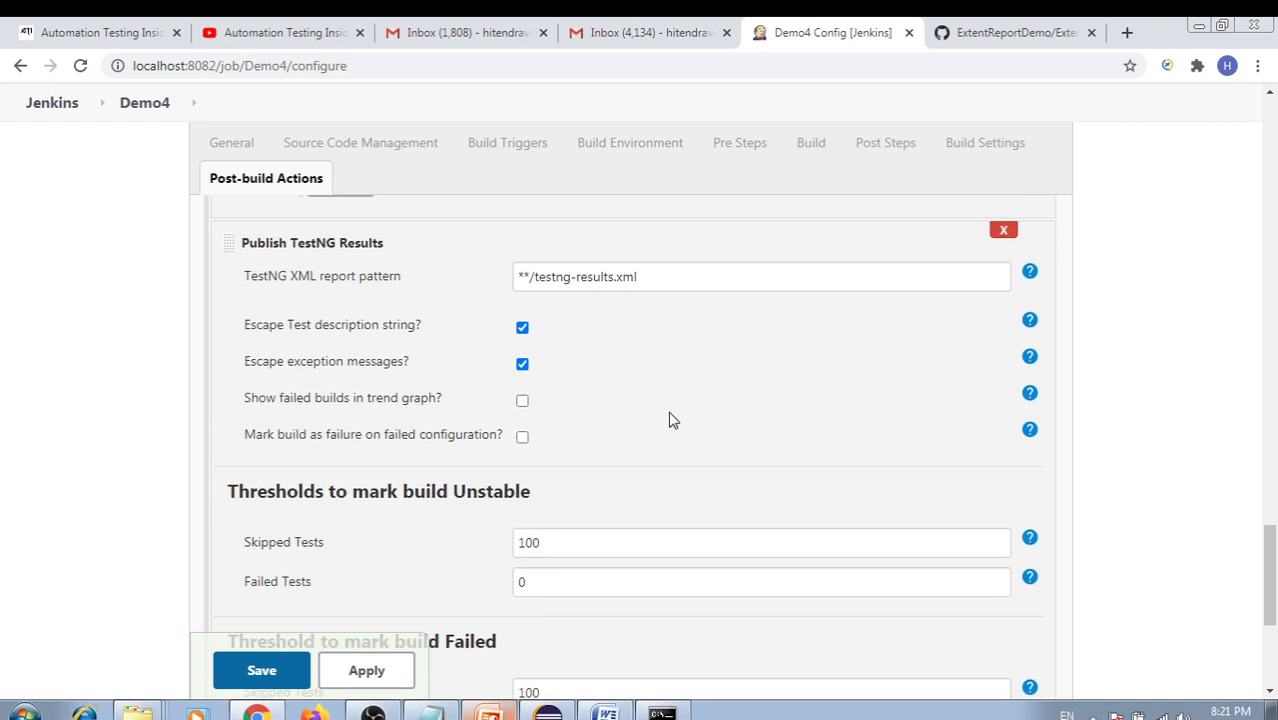
{"action": "triple_click", "coordinate": [657, 288]}
{"action": "scroll", "coordinate": [702, 397], "scroll_direction": "up", "scroll_amount": 3}
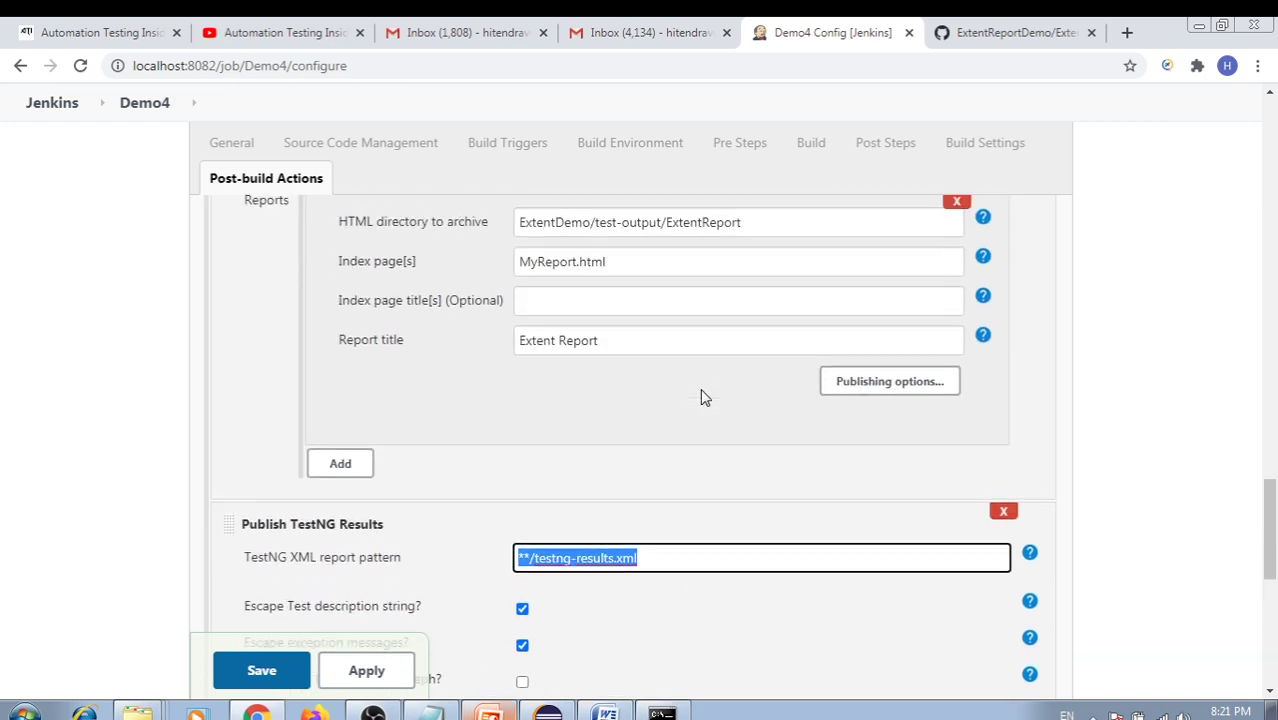
{"action": "scroll", "coordinate": [650, 393], "scroll_direction": "down", "scroll_amount": 6}
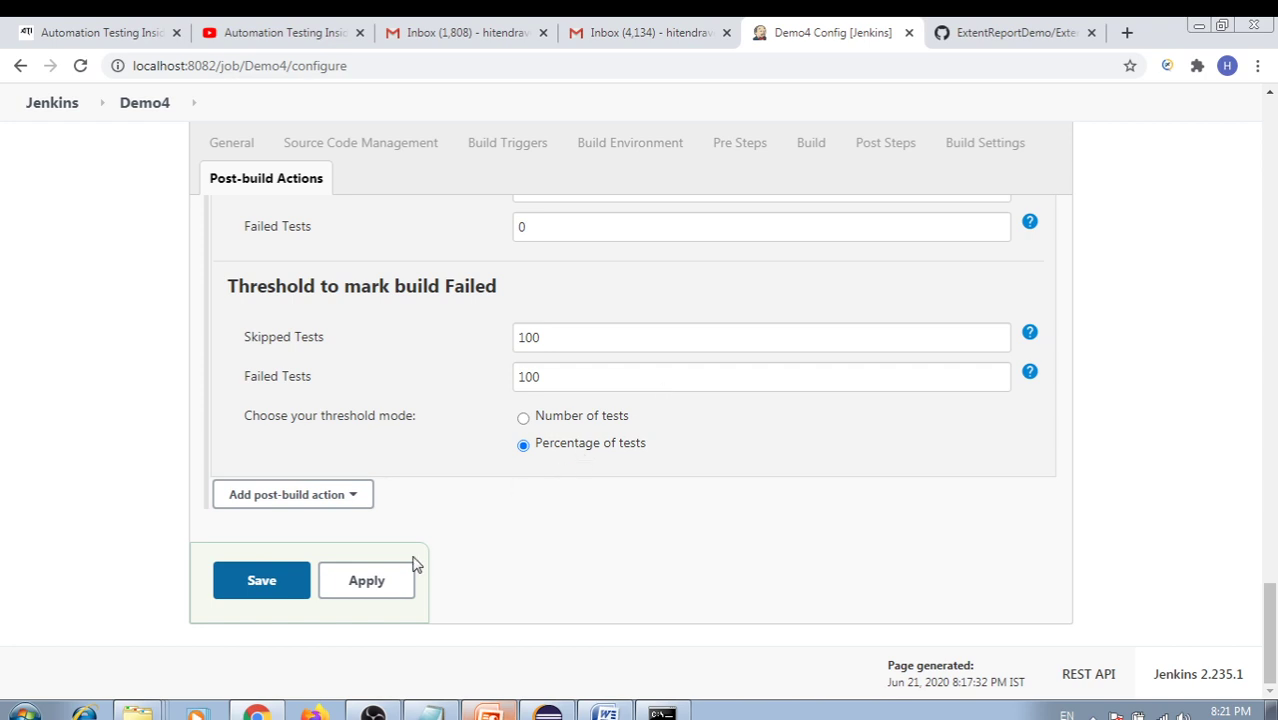
{"action": "left_click", "coordinate": [371, 582]}
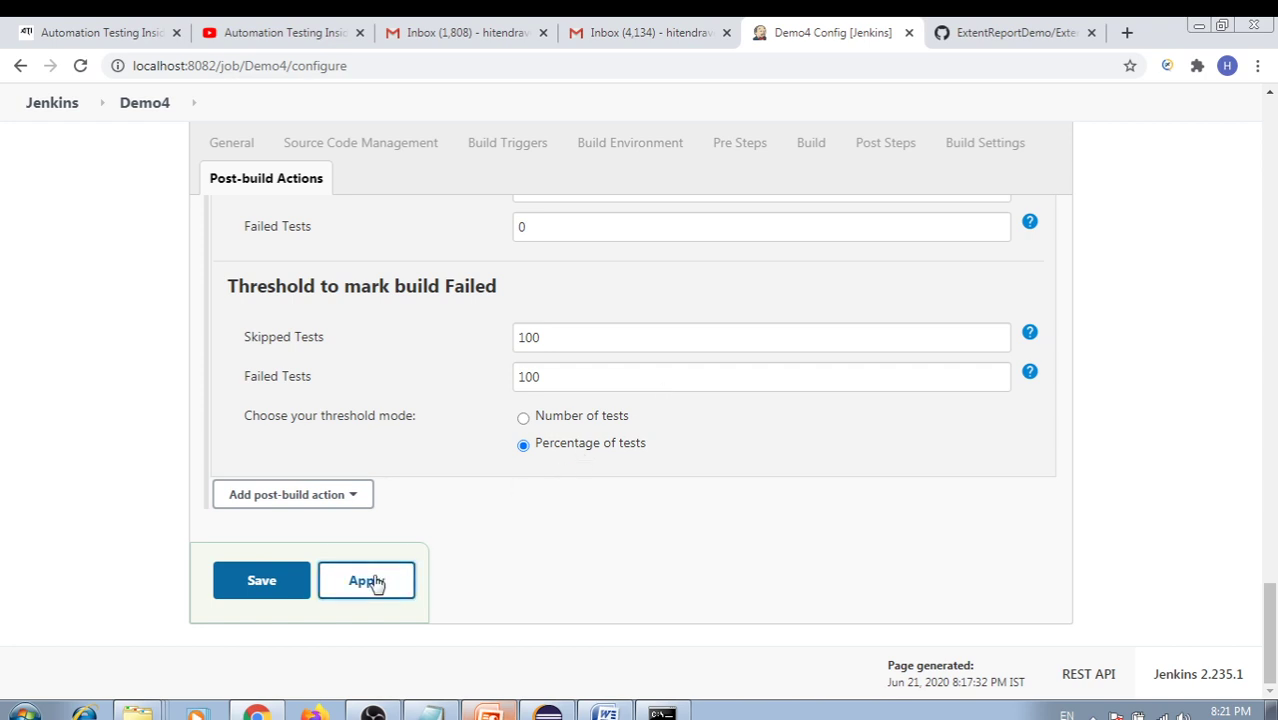
{"action": "left_click", "coordinate": [262, 582]}
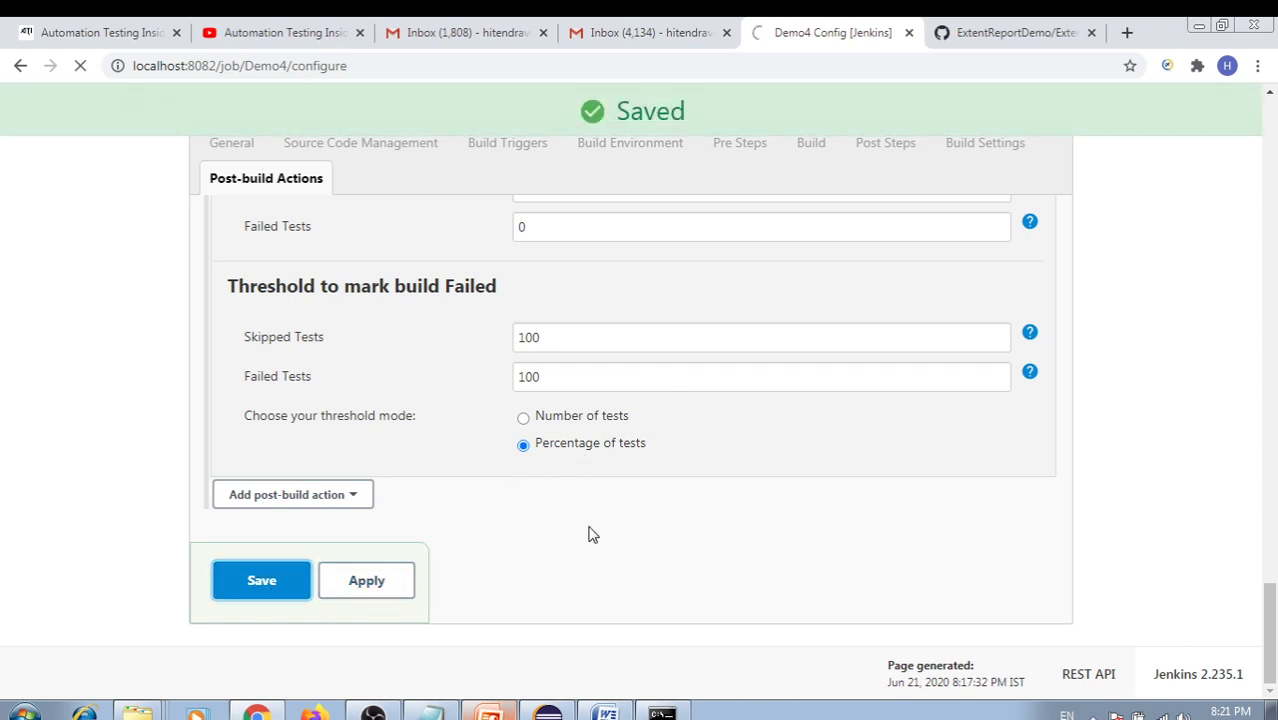
{"action": "left_click", "coordinate": [489, 713]}
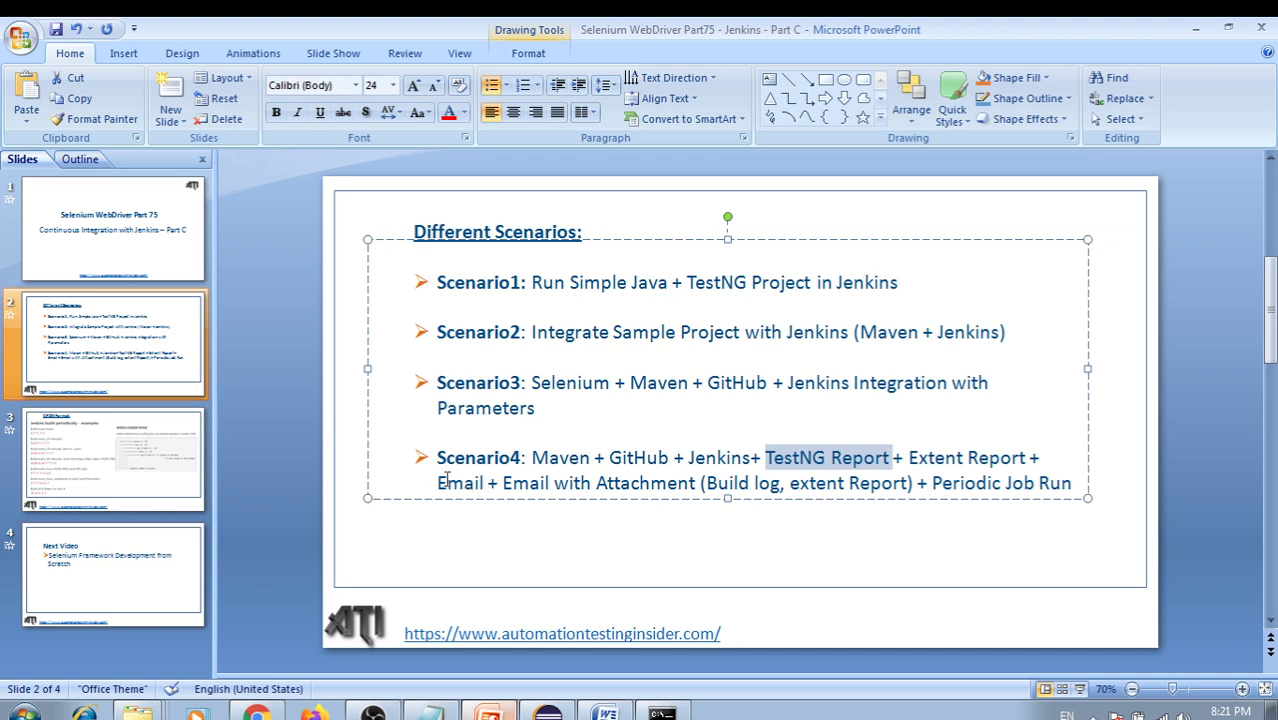
Highlight Scenario4's email-with-attachment text on slide 2, then return to the Jenkins browser
{"action": "left_click_drag", "start_coordinate": [438, 484], "coordinate": [610, 515]}
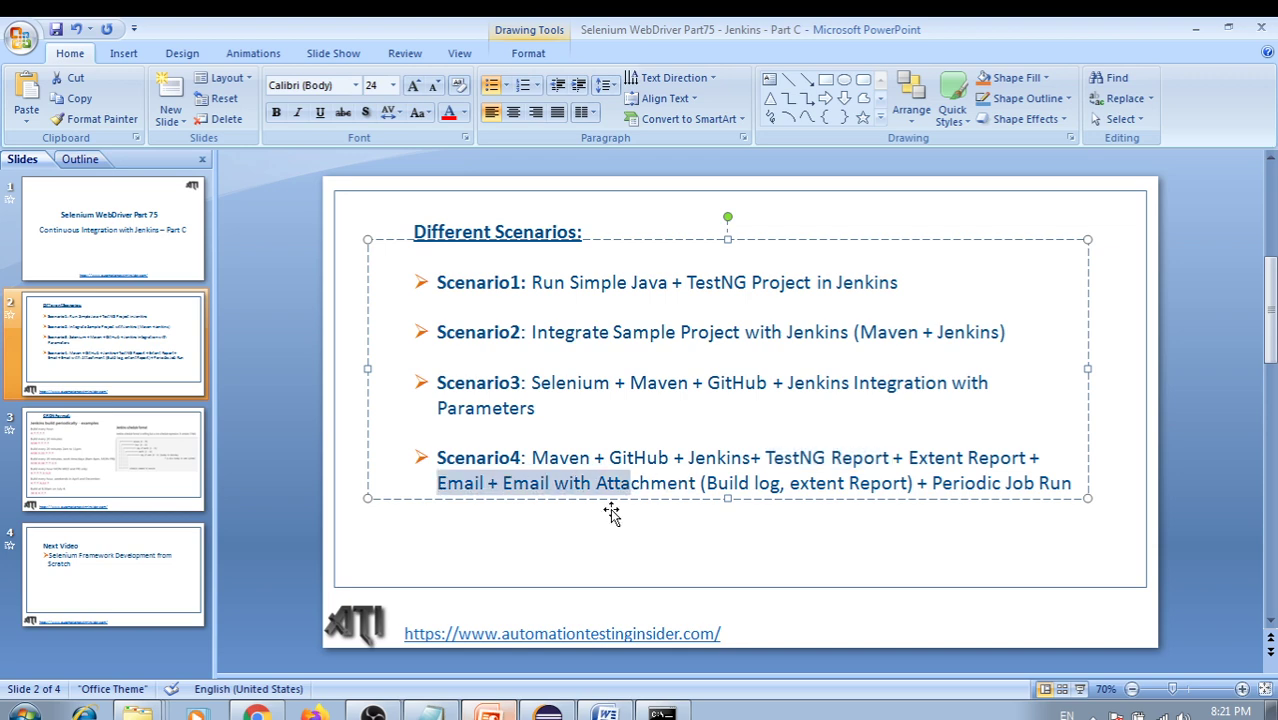
{"action": "key", "text": "alt+Tab"}
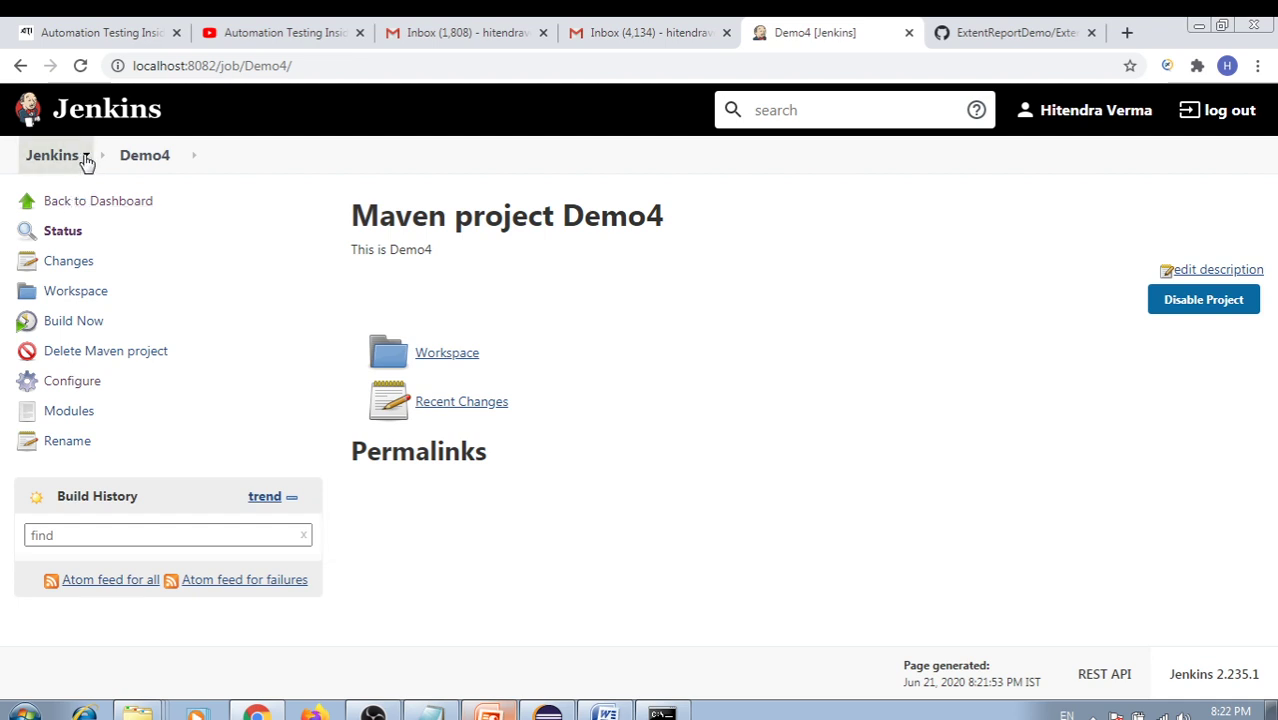
Go to Manage Jenkins > Configure System from the Jenkins breadcrumb menu
{"action": "left_click", "coordinate": [86, 158]}
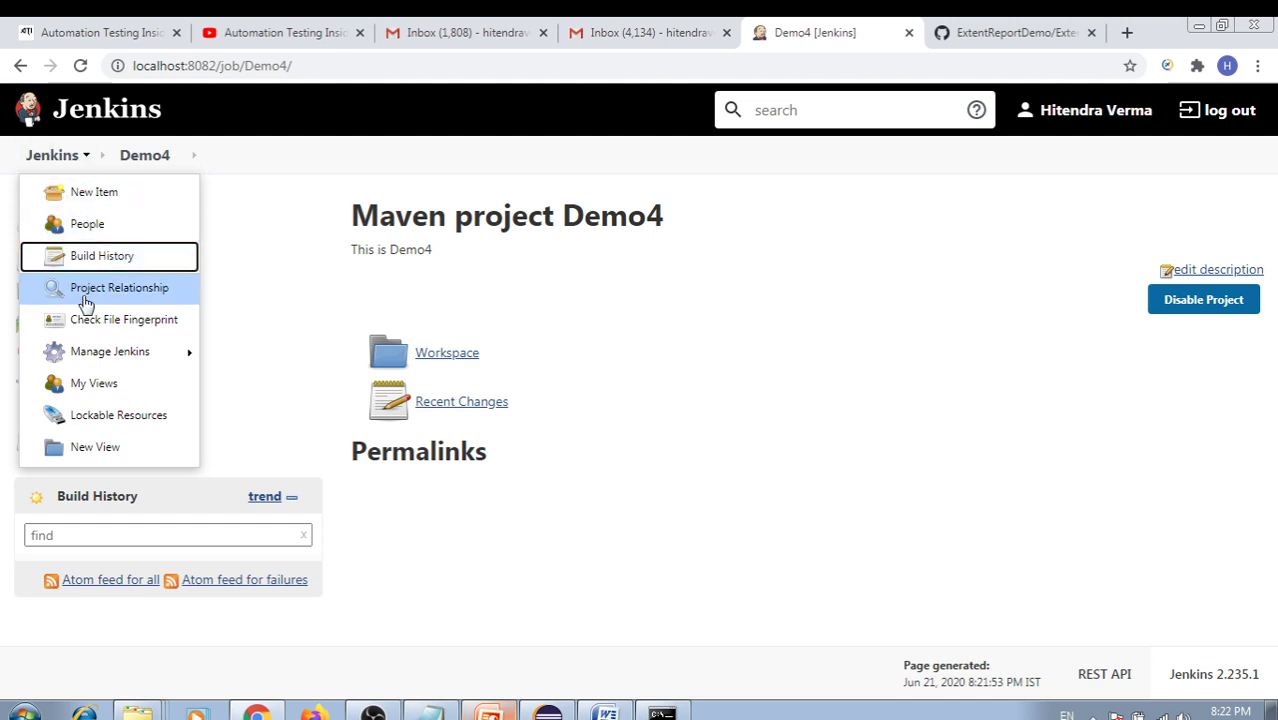
{"action": "mouse_move", "coordinate": [87, 352]}
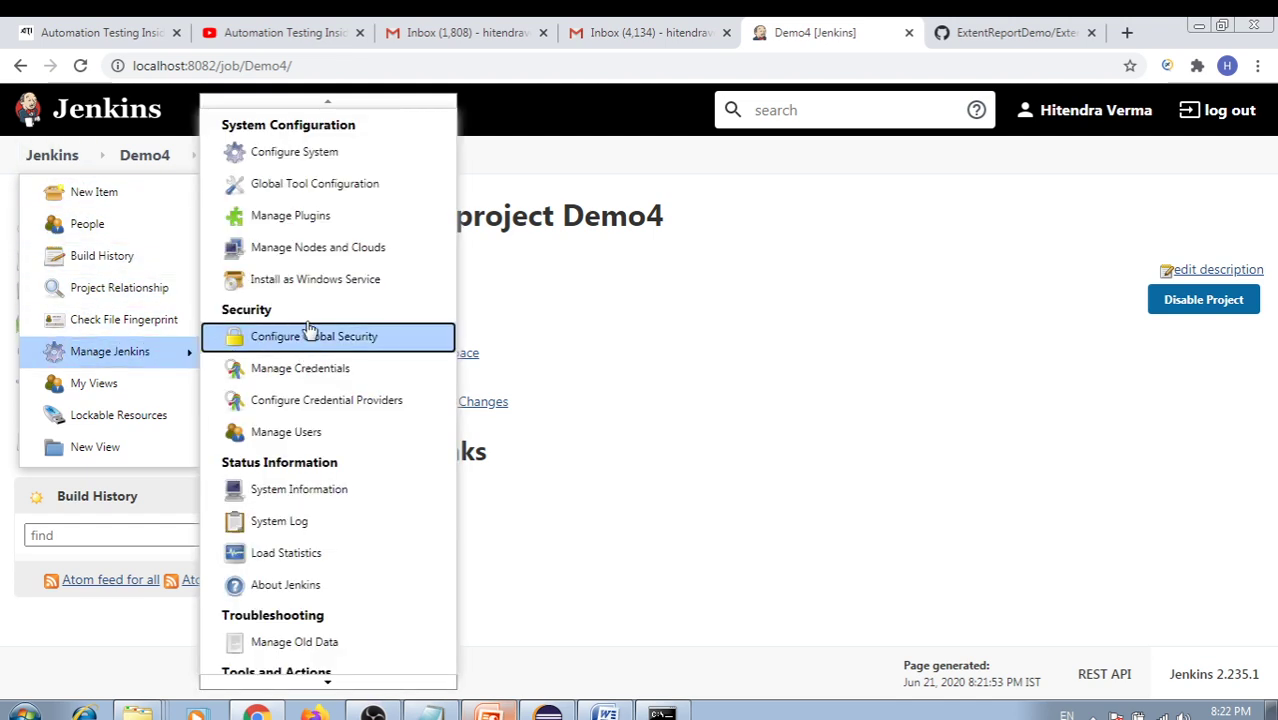
{"action": "left_click", "coordinate": [287, 158]}
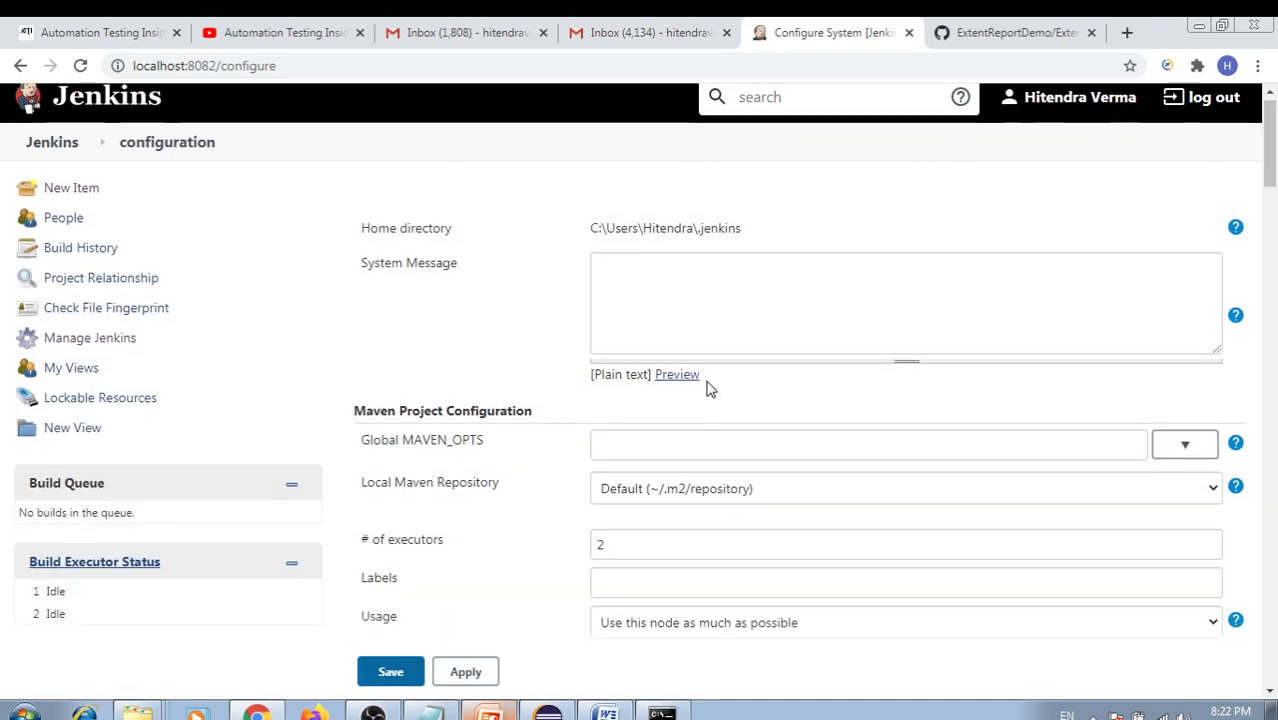
Replace the System Admin e-mail address placeholder with the administrator's name
{"action": "scroll", "coordinate": [707, 387], "scroll_direction": "down", "scroll_amount": 4}
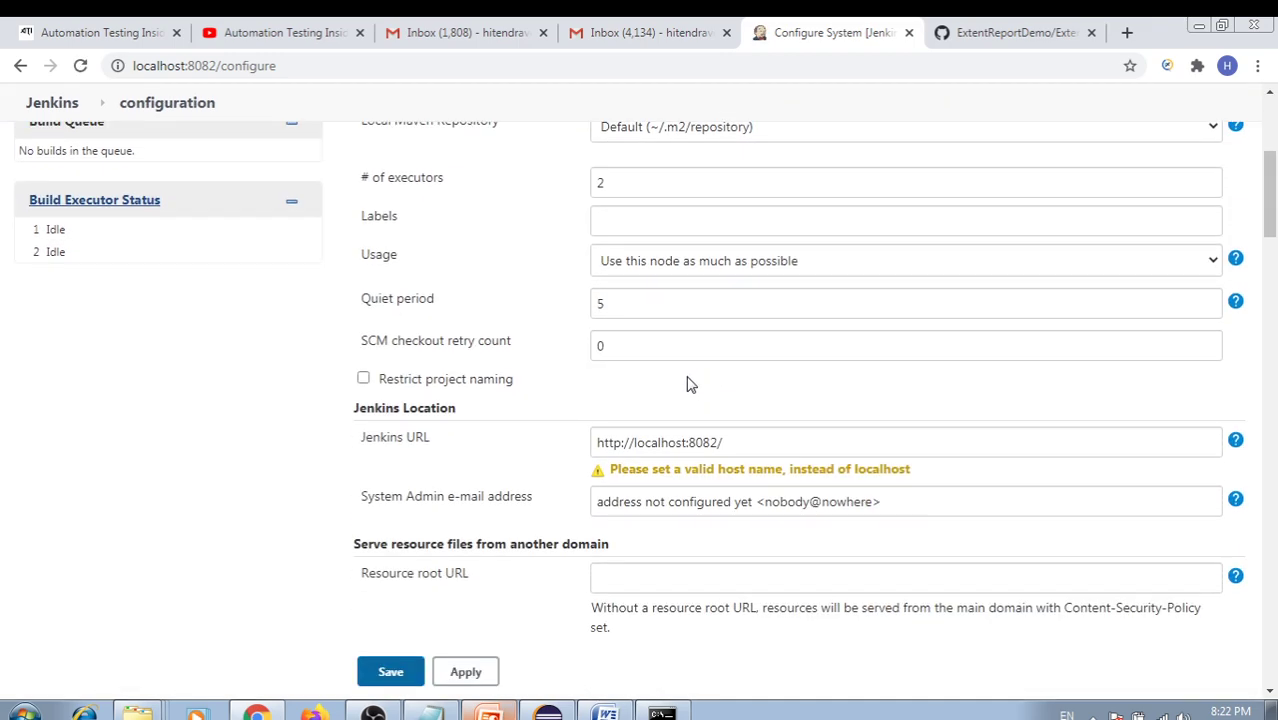
{"action": "scroll", "coordinate": [660, 380], "scroll_direction": "up", "scroll_amount": 4}
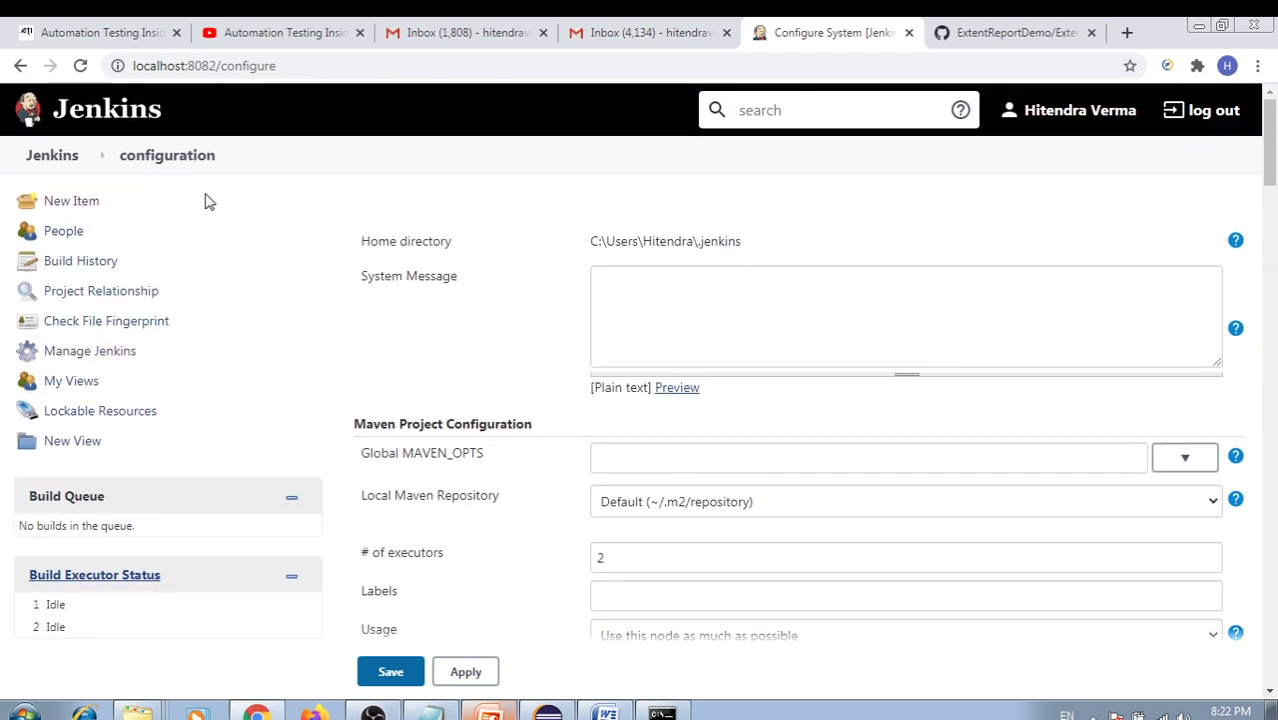
{"action": "scroll", "coordinate": [764, 425], "scroll_direction": "down", "scroll_amount": 2}
{"action": "scroll", "coordinate": [769, 417], "scroll_direction": "down", "scroll_amount": 2}
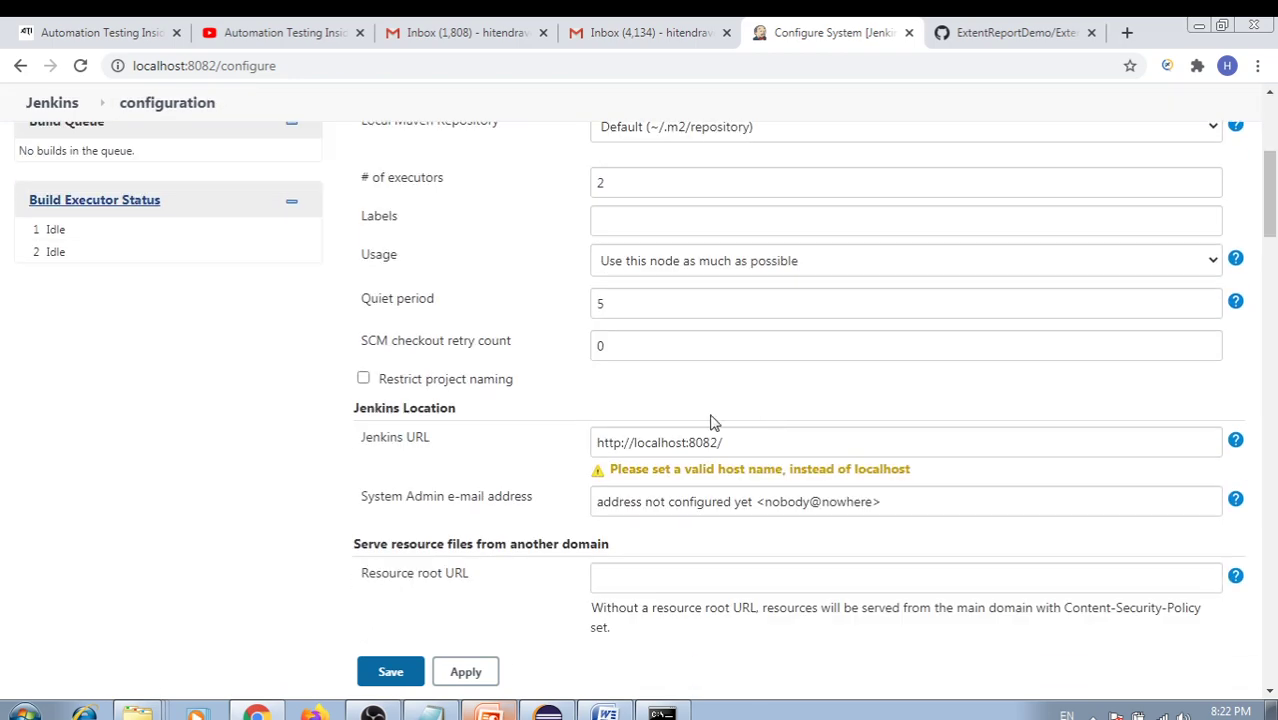
{"action": "left_click_drag", "start_coordinate": [377, 505], "coordinate": [545, 518]}
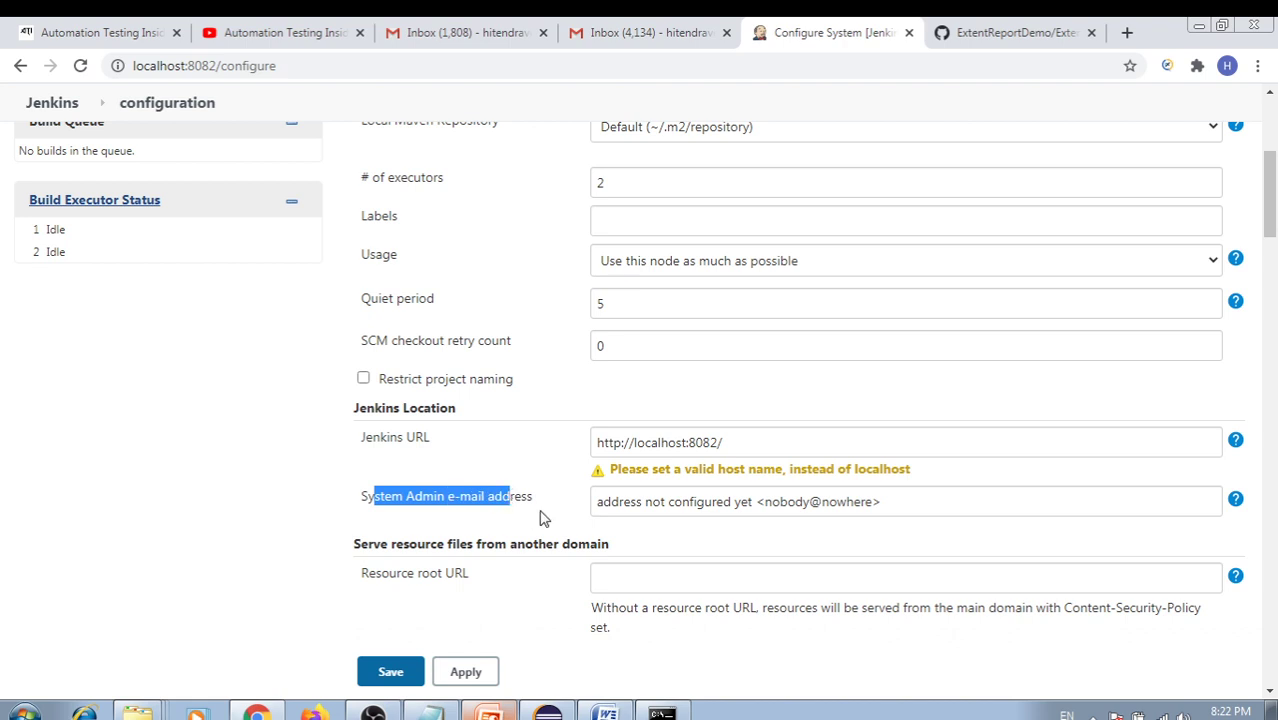
{"action": "left_click", "coordinate": [545, 518]}
{"action": "scroll", "coordinate": [686, 517], "scroll_direction": "down", "scroll_amount": 1}
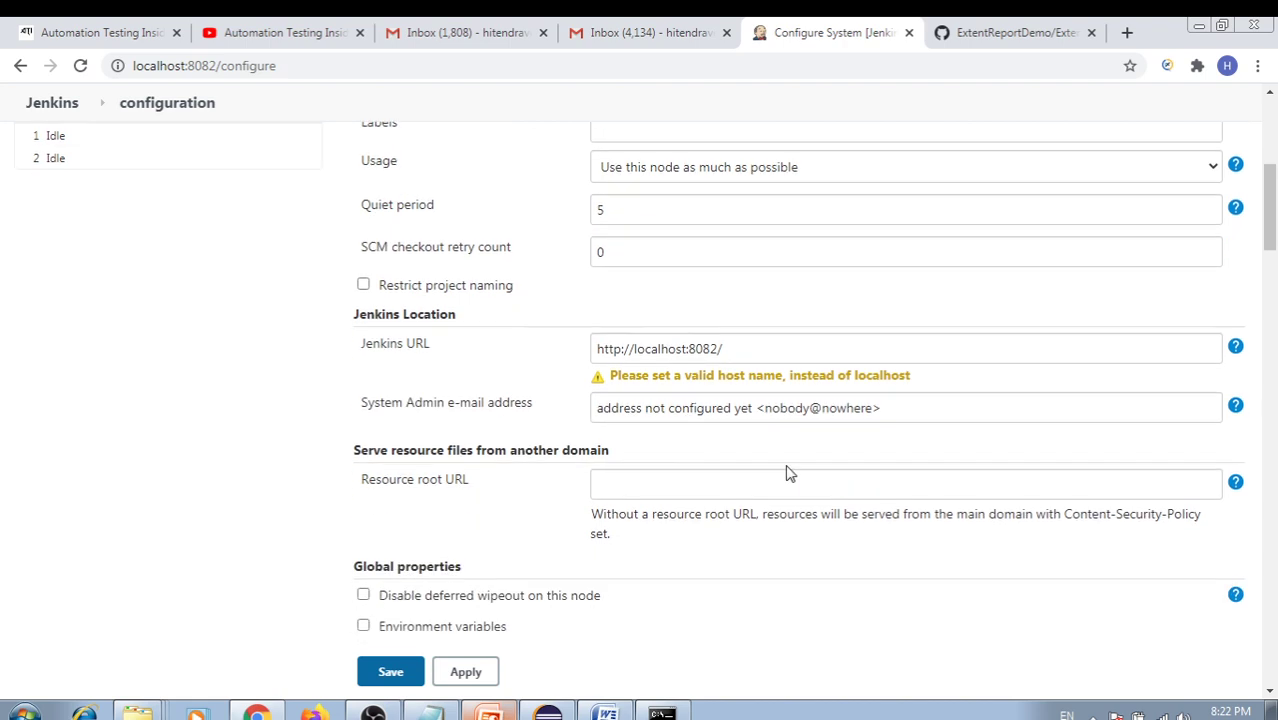
{"action": "left_click_drag", "start_coordinate": [753, 410], "coordinate": [573, 414]}
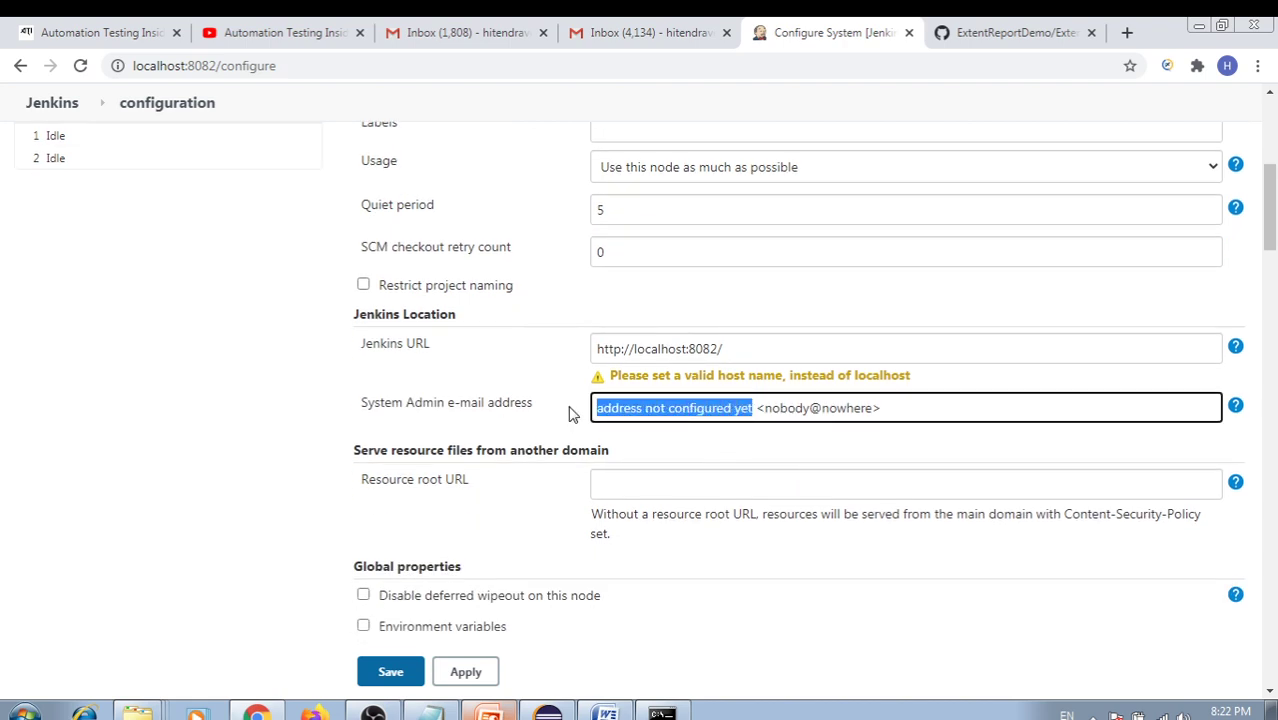
{"action": "type", "text": "Hitendra"}
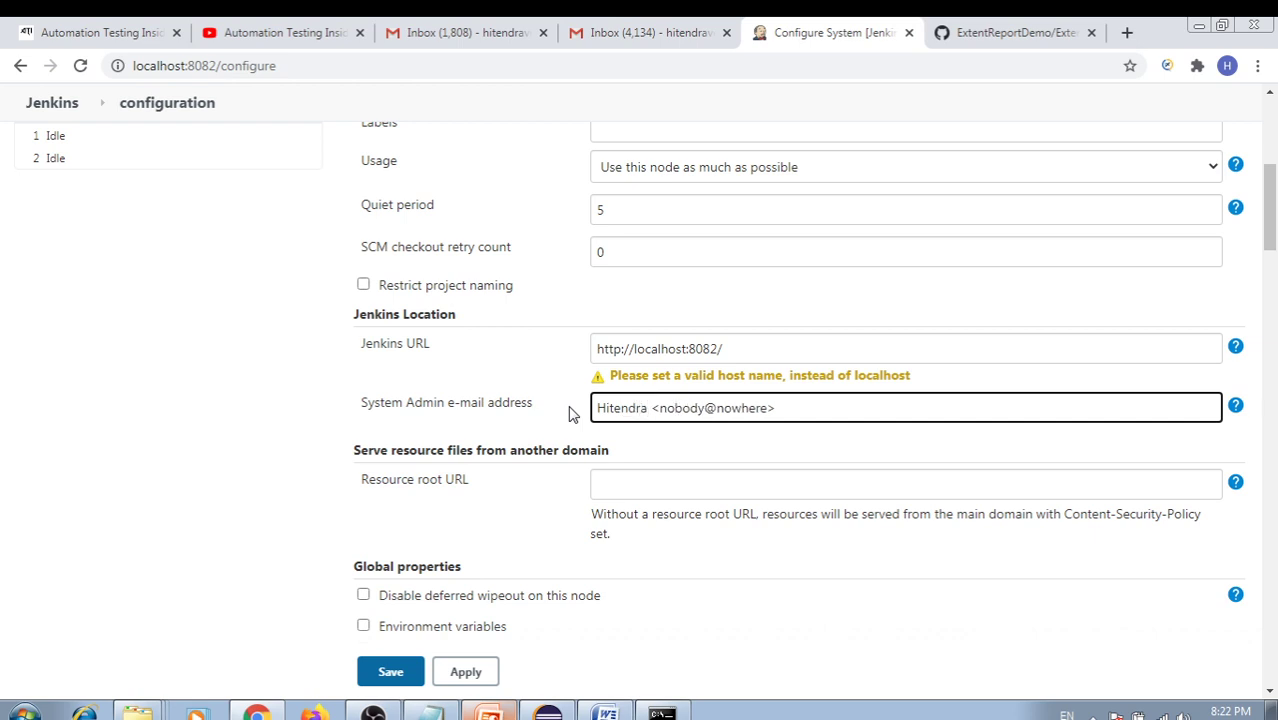
{"action": "double_click", "coordinate": [620, 408]}
{"action": "left_click", "coordinate": [660, 428]}
Scroll down to the Extended E-mail Notification section
{"action": "scroll", "coordinate": [655, 418], "scroll_direction": "down", "scroll_amount": 2}
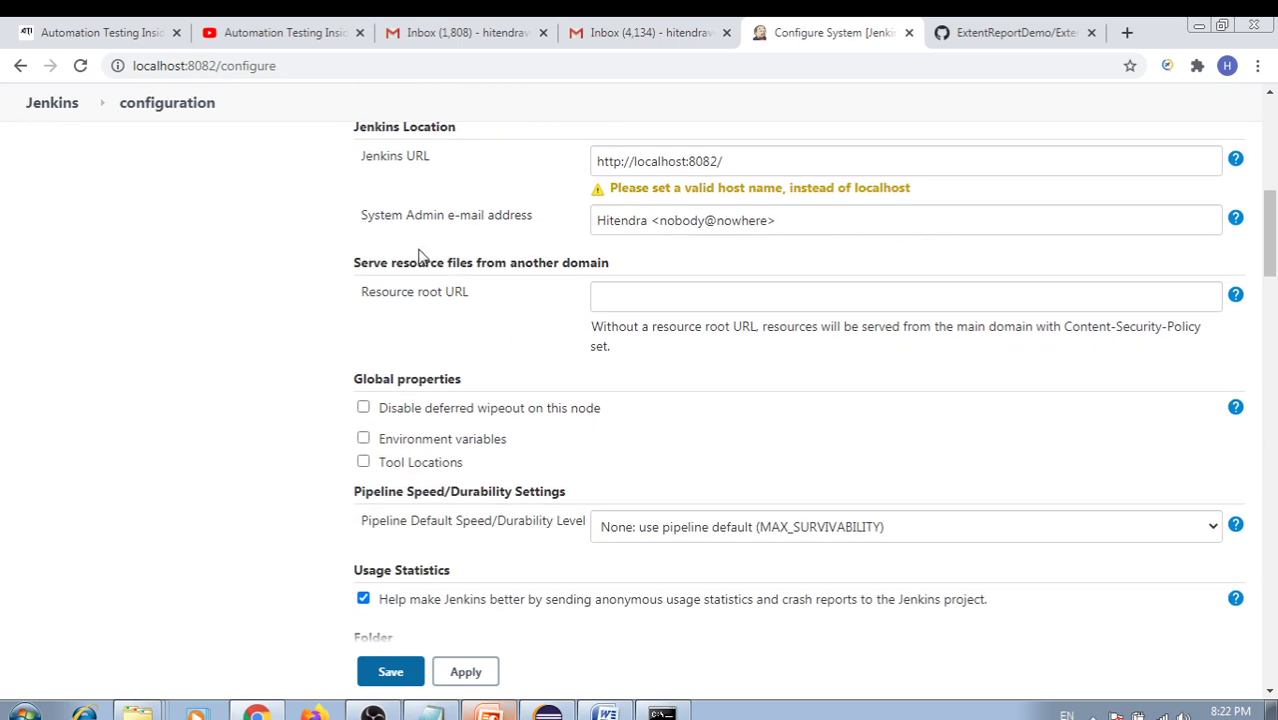
{"action": "left_click_drag", "start_coordinate": [428, 215], "coordinate": [548, 218]}
{"action": "scroll", "coordinate": [565, 280], "scroll_direction": "down", "scroll_amount": 3}
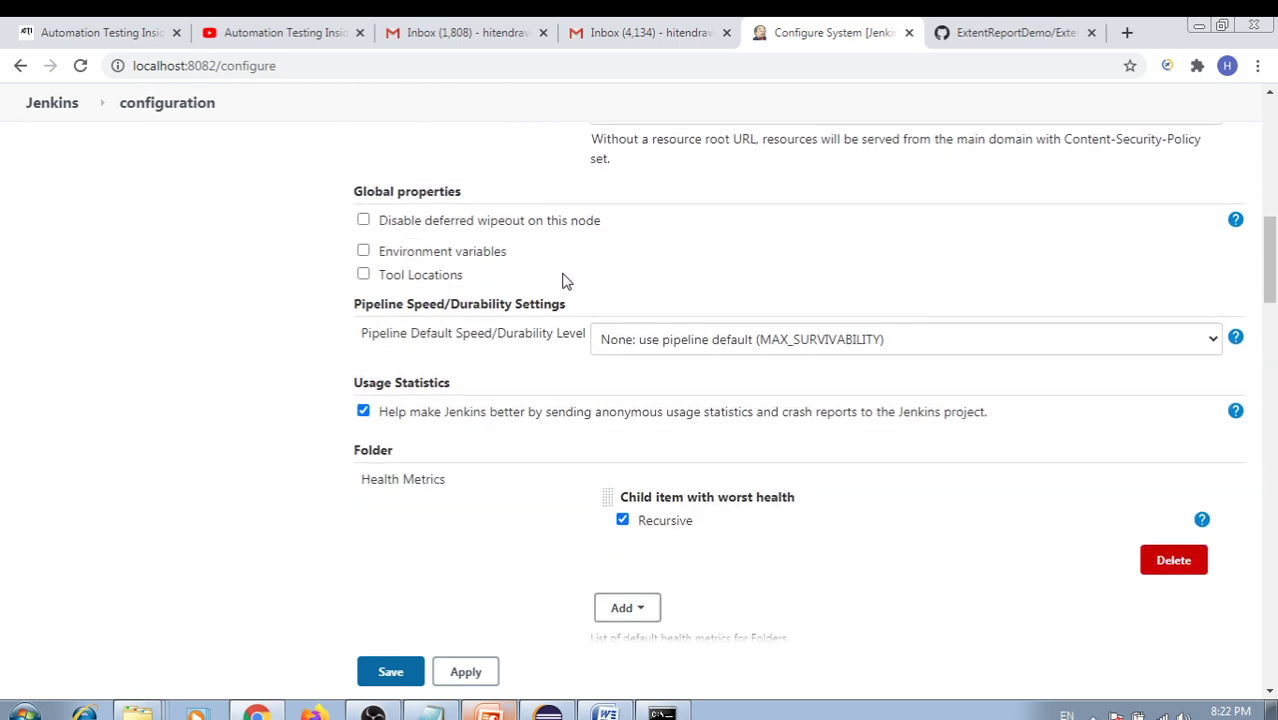
{"action": "scroll", "coordinate": [565, 283], "scroll_direction": "down", "scroll_amount": 3}
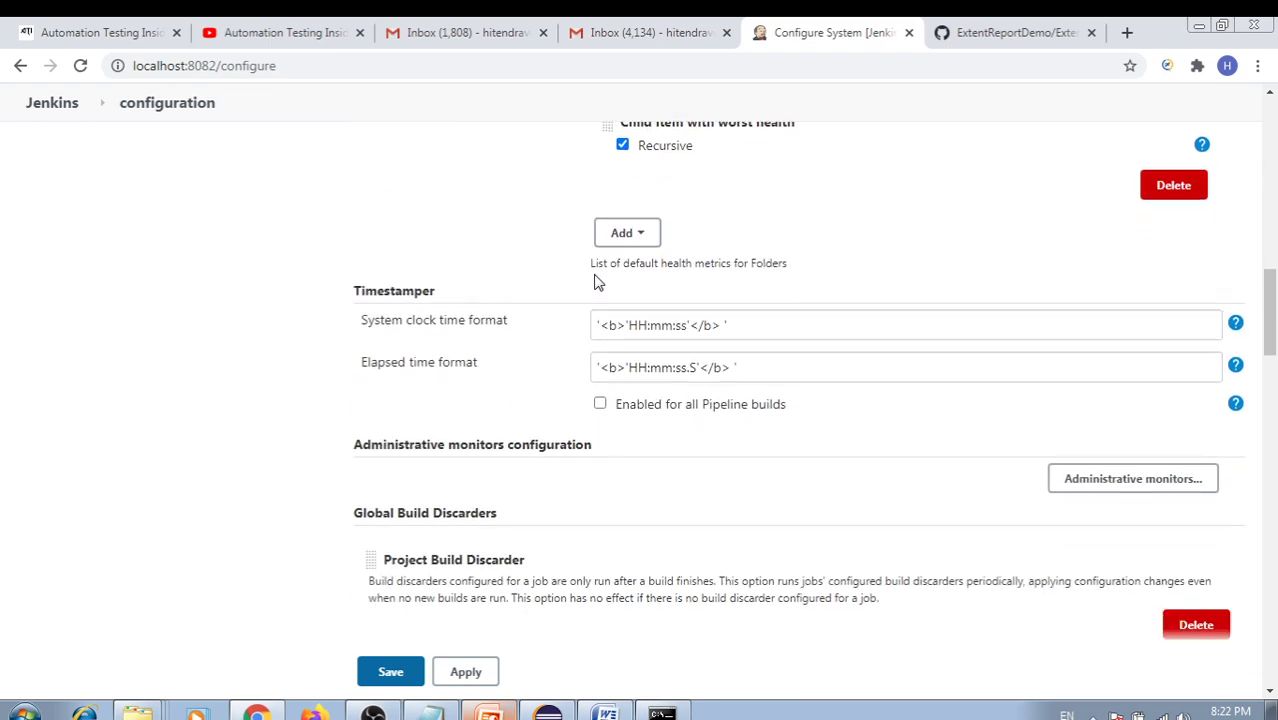
{"action": "scroll", "coordinate": [600, 284], "scroll_direction": "down", "scroll_amount": 6}
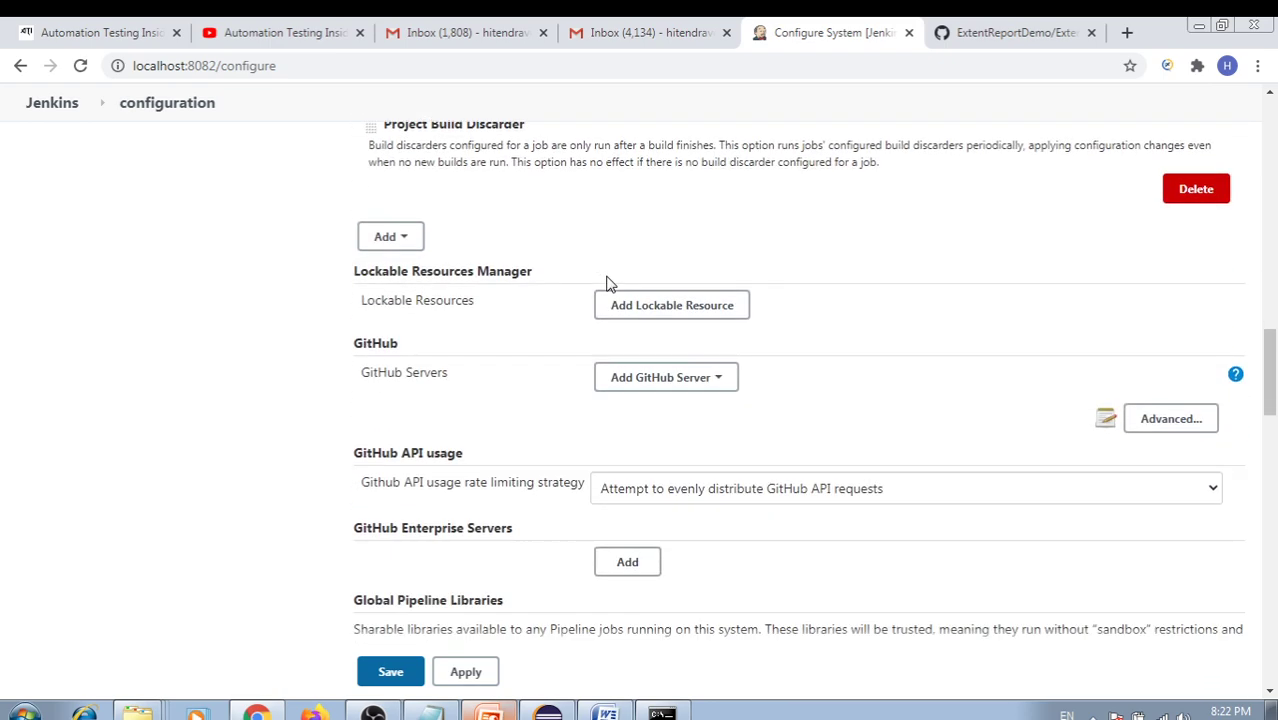
{"action": "scroll", "coordinate": [610, 284], "scroll_direction": "down", "scroll_amount": 2}
{"action": "scroll", "coordinate": [630, 292], "scroll_direction": "down", "scroll_amount": 1}
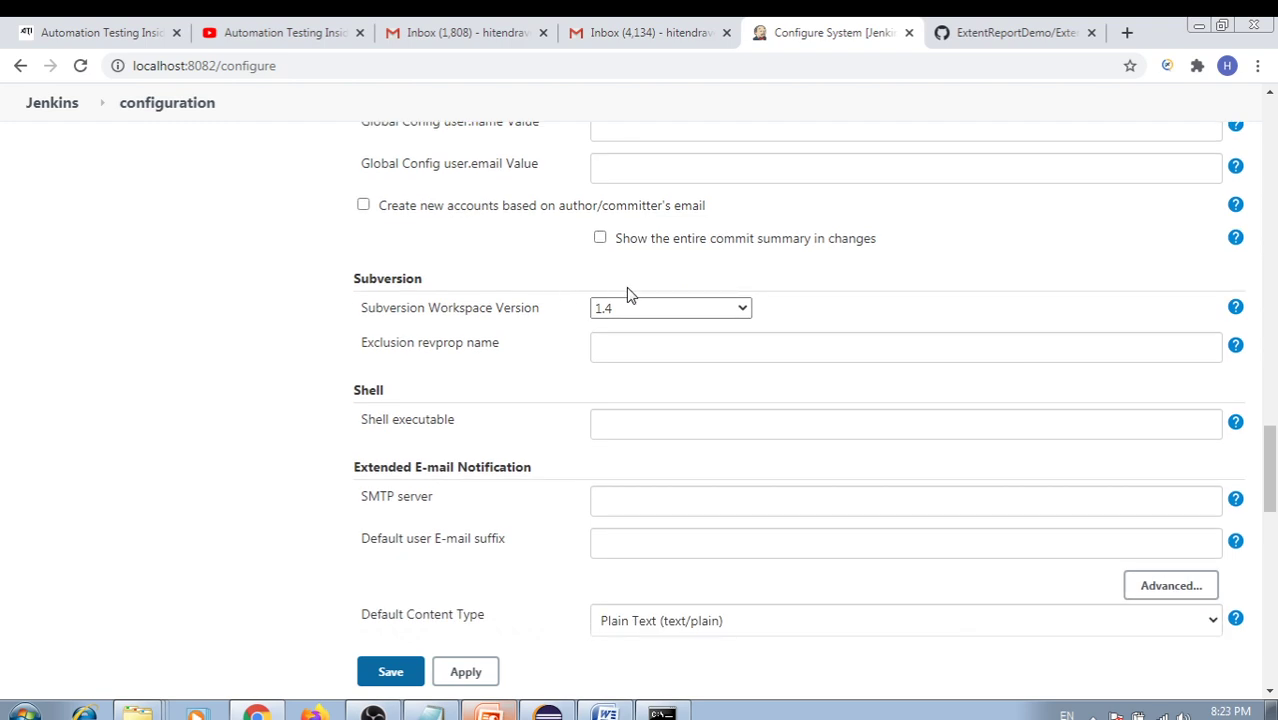
{"action": "scroll", "coordinate": [630, 292], "scroll_direction": "down", "scroll_amount": 5}
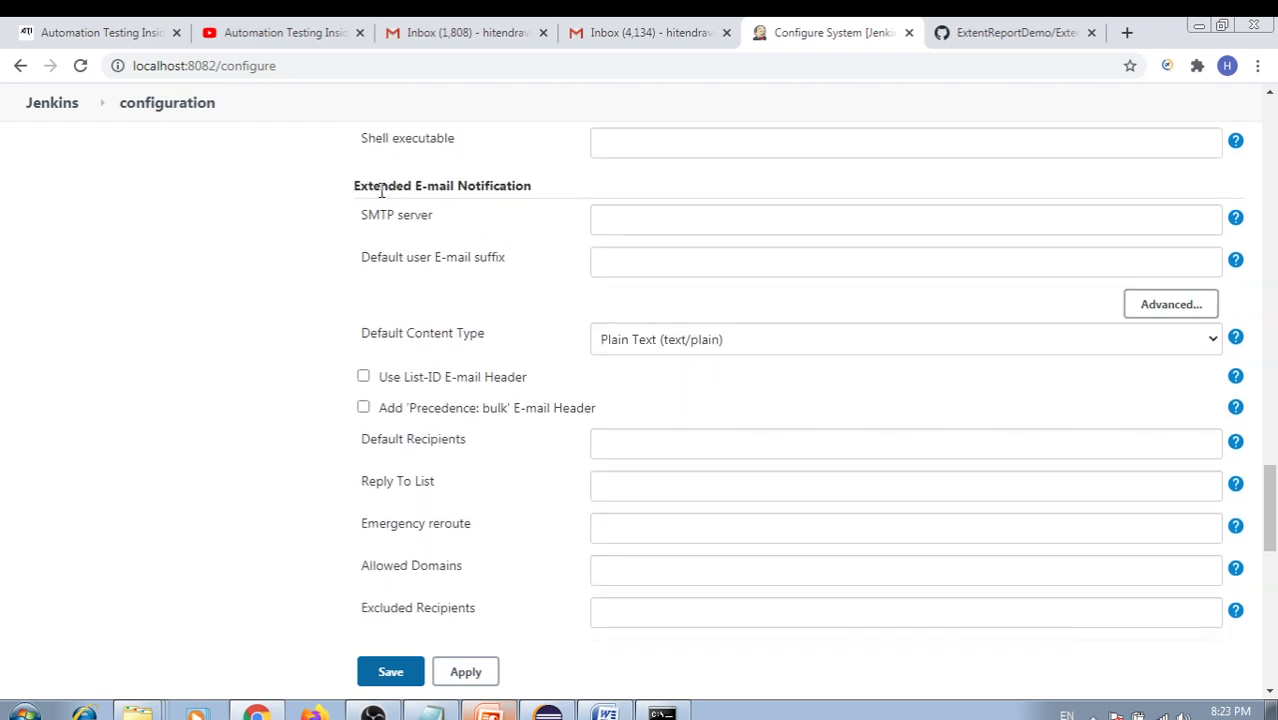
Enter smtp.gmail.com as the Extended E-mail Notification SMTP server
{"action": "left_click_drag", "start_coordinate": [360, 186], "coordinate": [512, 190]}
{"action": "scroll", "coordinate": [565, 309], "scroll_direction": "up", "scroll_amount": 3}
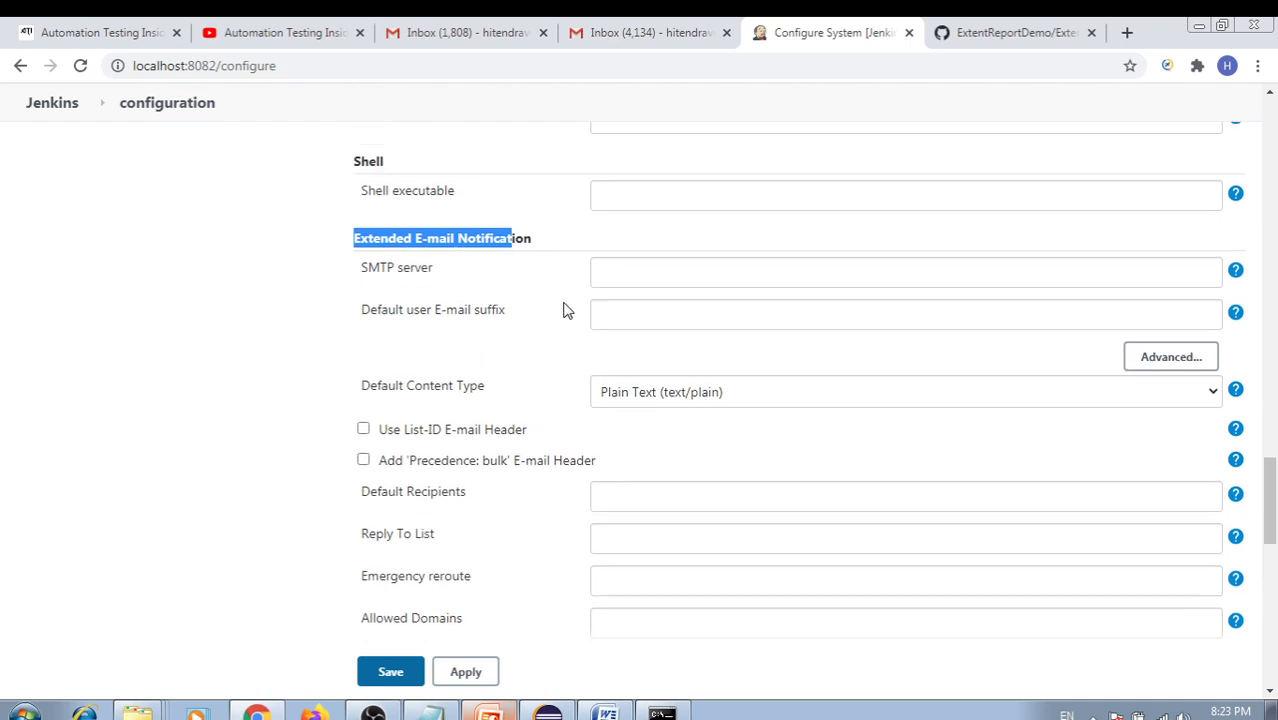
{"action": "left_click", "coordinate": [621, 405]}
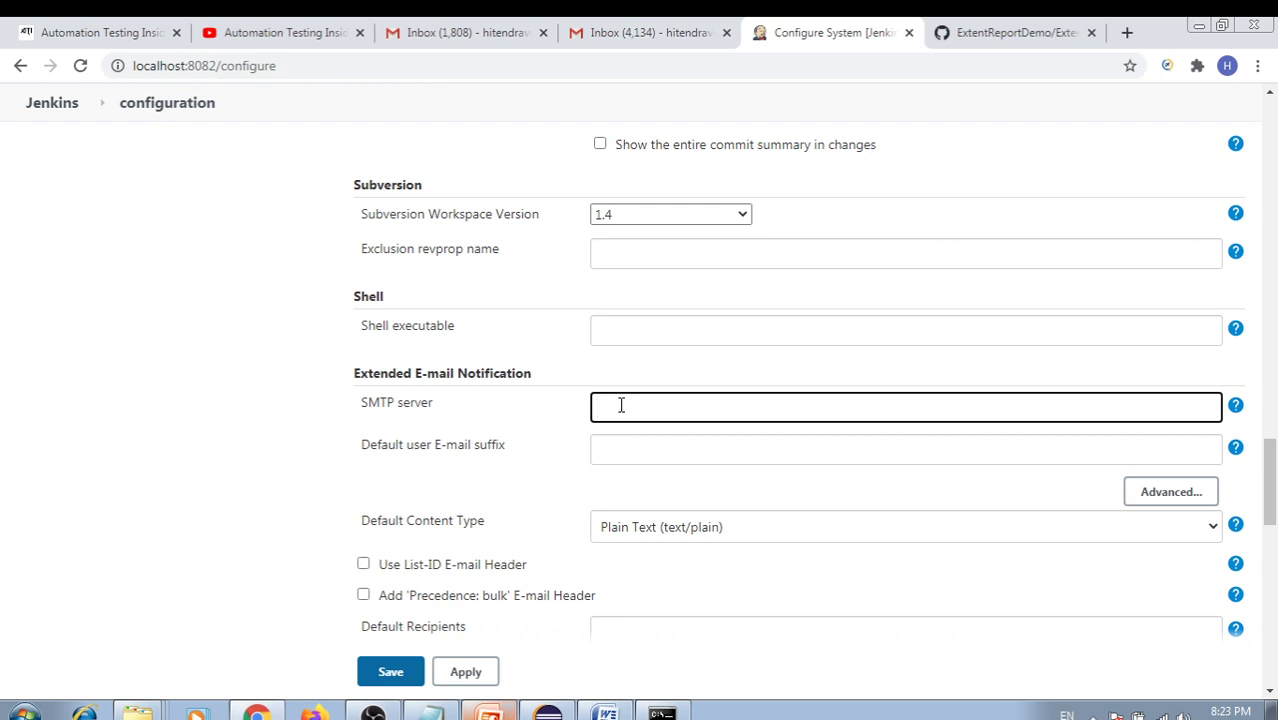
{"action": "type", "text": ".gmaail.com"}
{"action": "left_click_drag", "start_coordinate": [700, 408], "coordinate": [599, 408]}
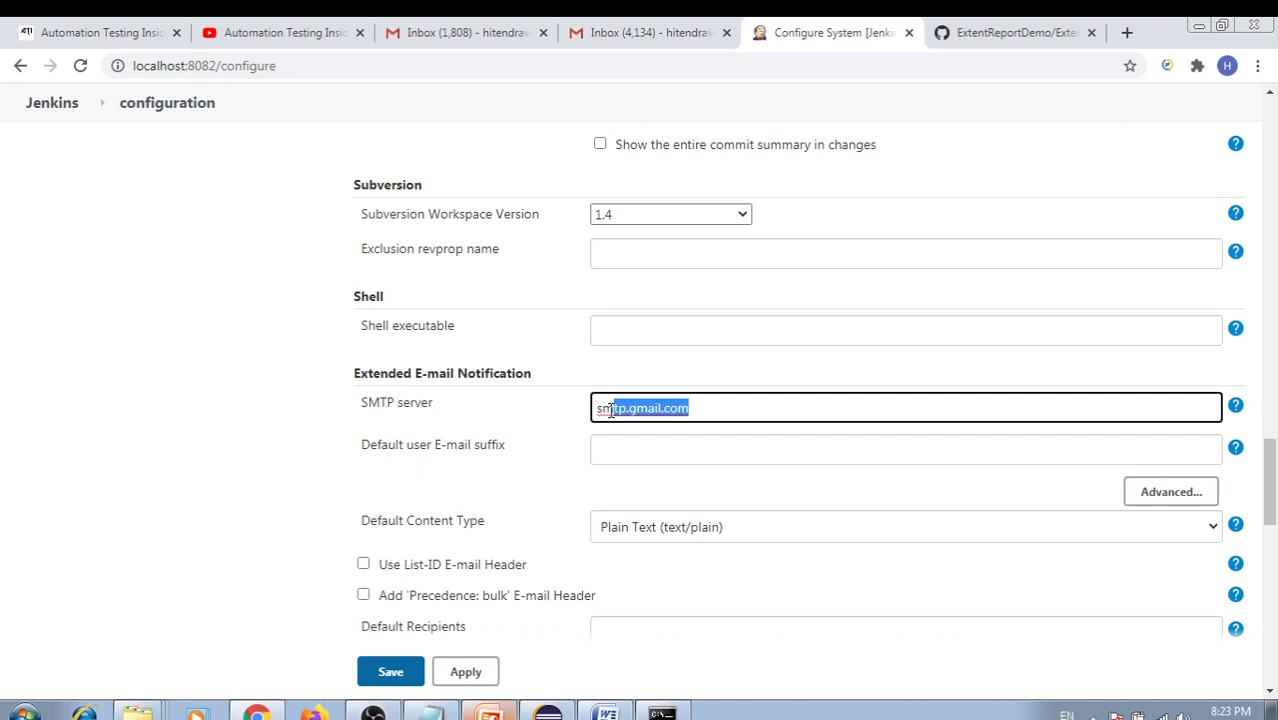
{"action": "left_click", "coordinate": [551, 414]}
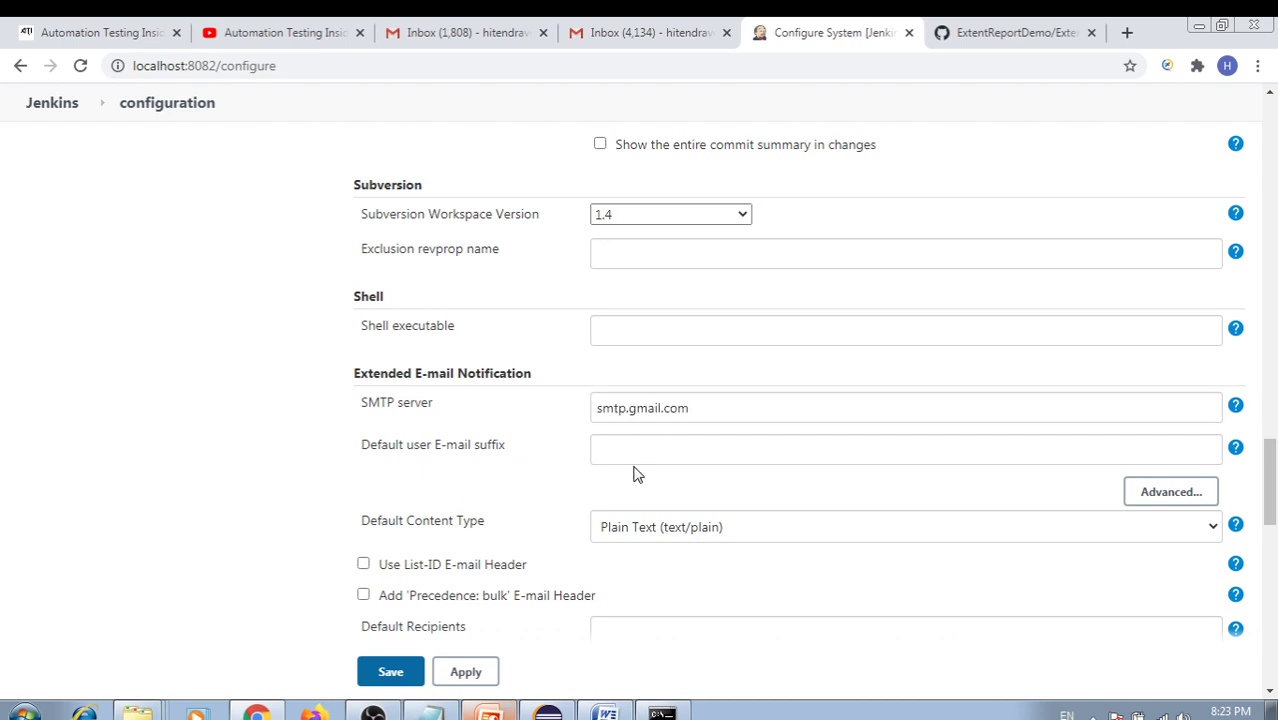
{"action": "scroll", "coordinate": [636, 462], "scroll_direction": "down", "scroll_amount": 3}
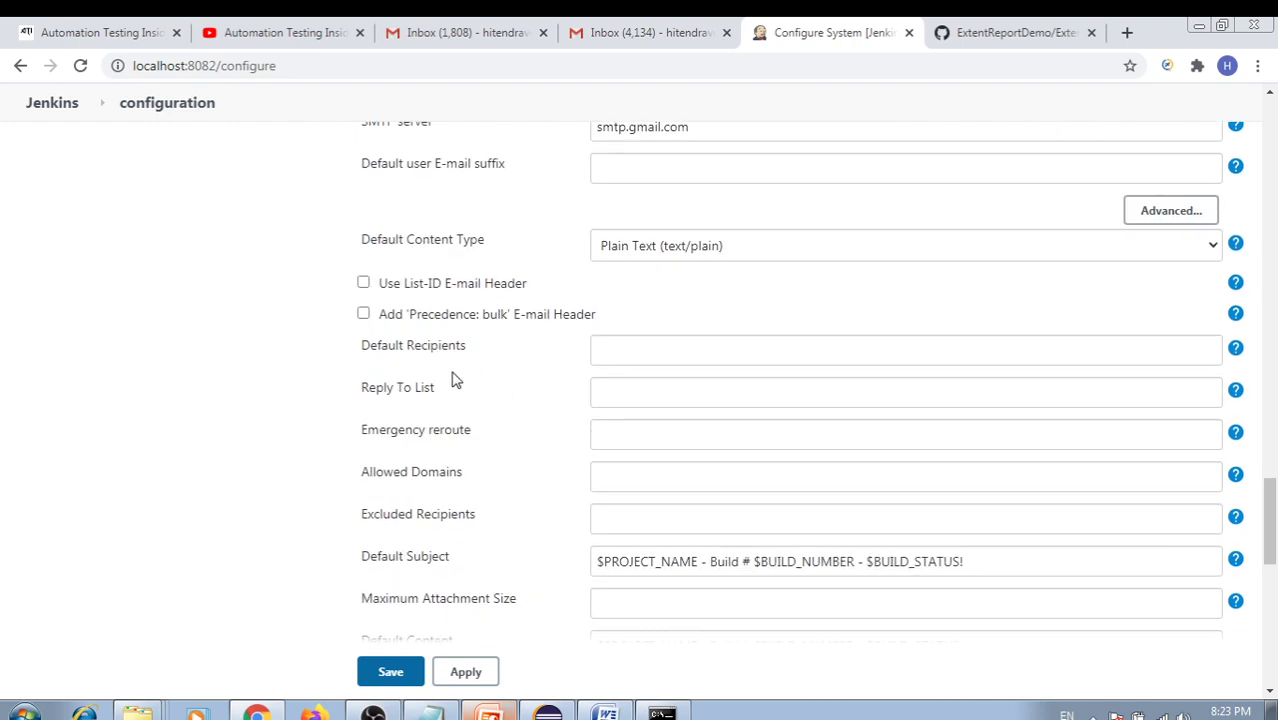
{"action": "scroll", "coordinate": [451, 376], "scroll_direction": "up", "scroll_amount": 1}
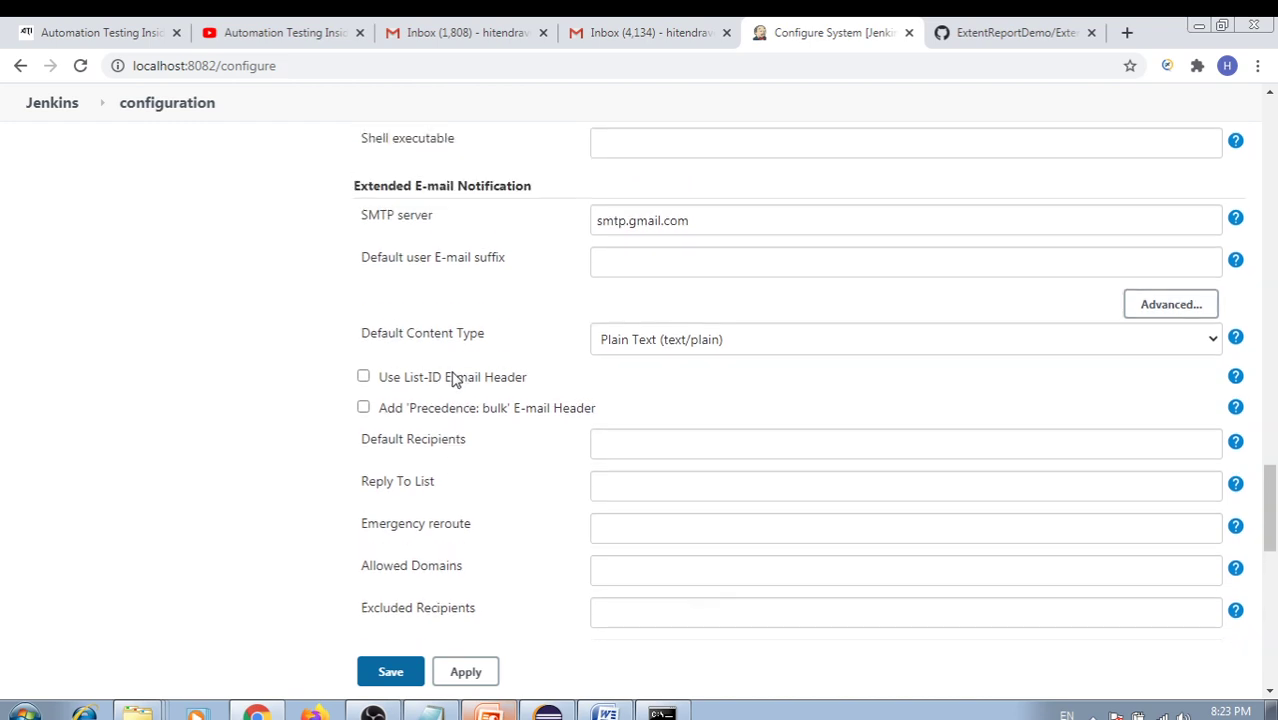
Enable SMTP authentication and enter the Gmail account's user name and password
{"action": "left_click", "coordinate": [1155, 306]}
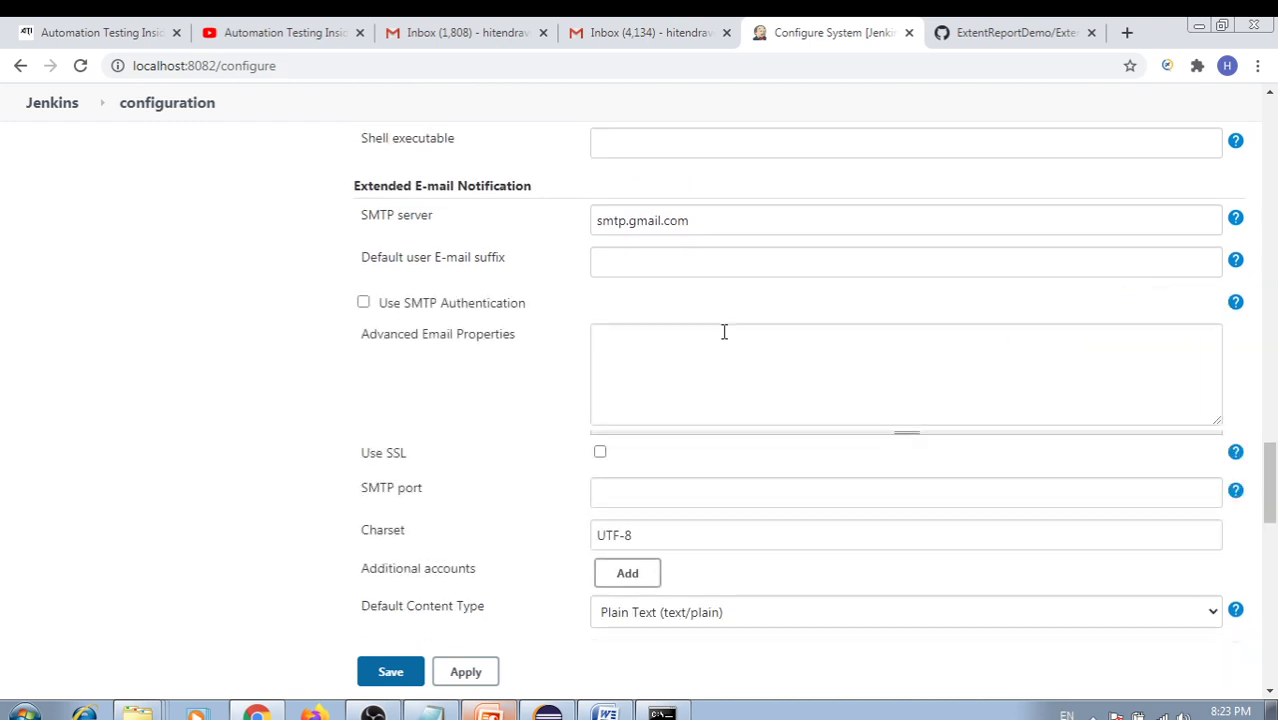
{"action": "left_click", "coordinate": [364, 303]}
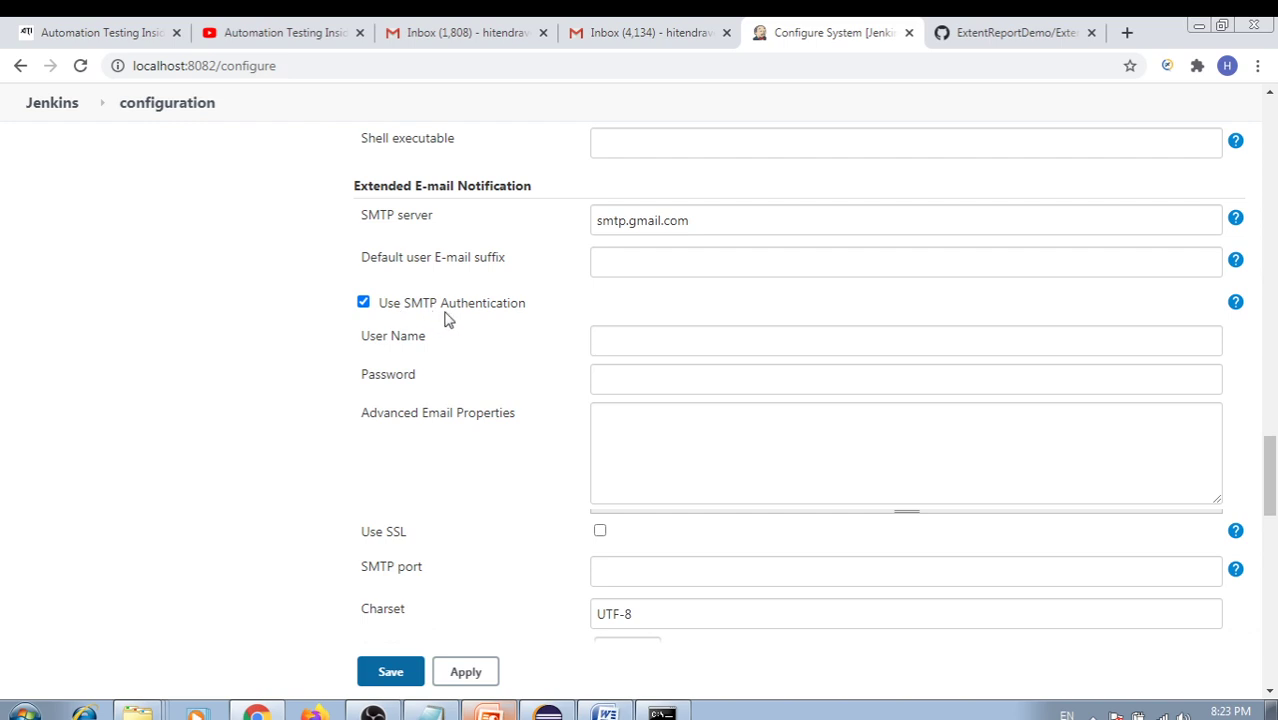
{"action": "left_click", "coordinate": [641, 338]}
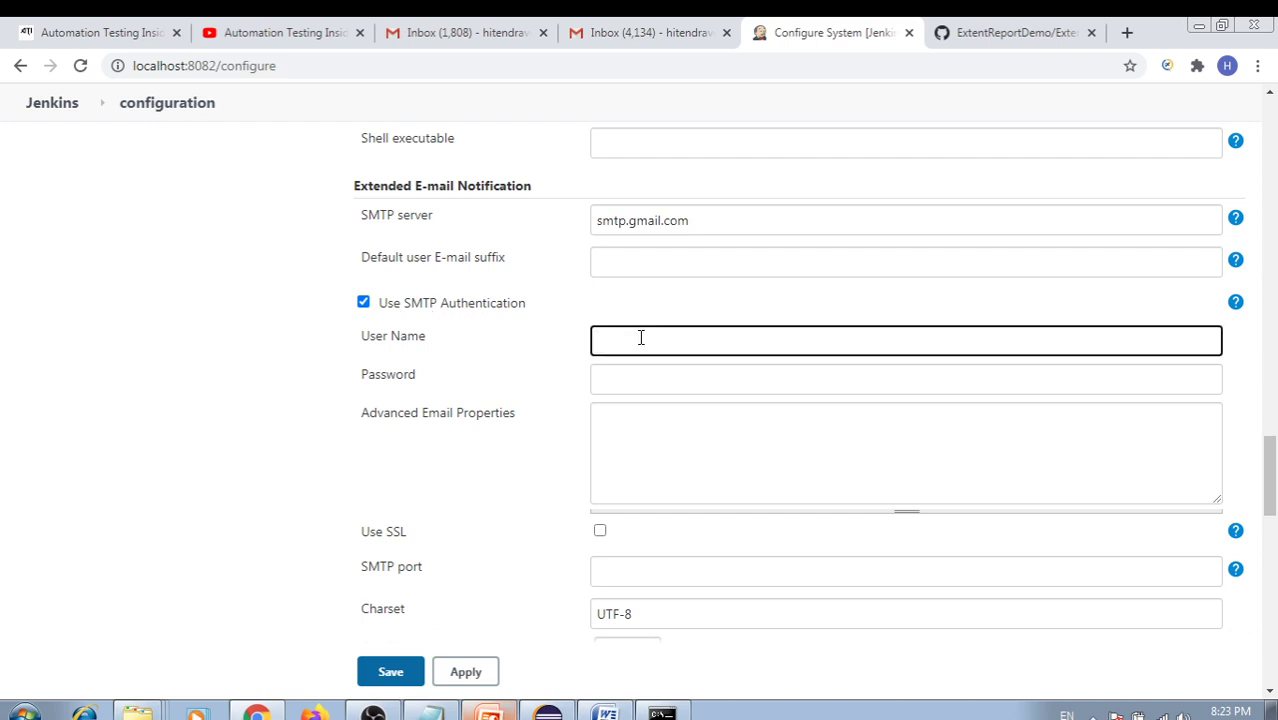
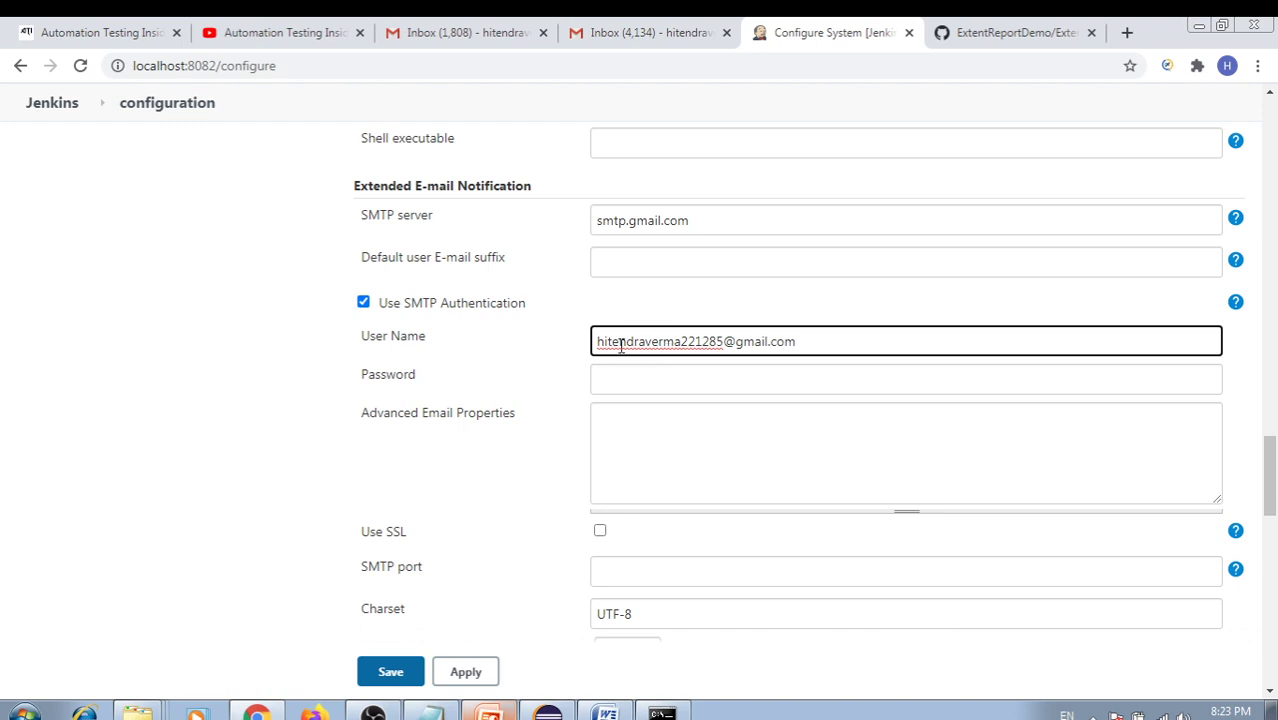
{"action": "left_click_drag", "start_coordinate": [598, 341], "coordinate": [684, 345]}
{"action": "left_click", "coordinate": [545, 352]}
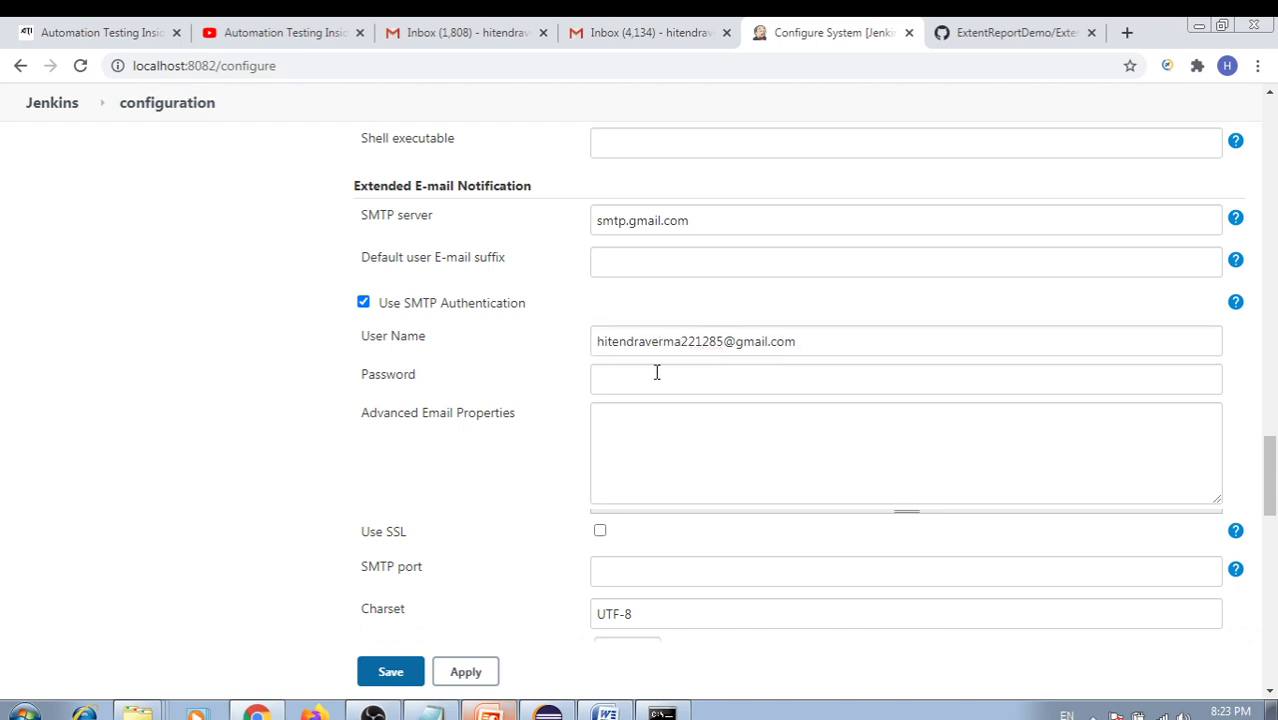
{"action": "left_click", "coordinate": [655, 373]}
{"action": "type", "text": "•••••"}
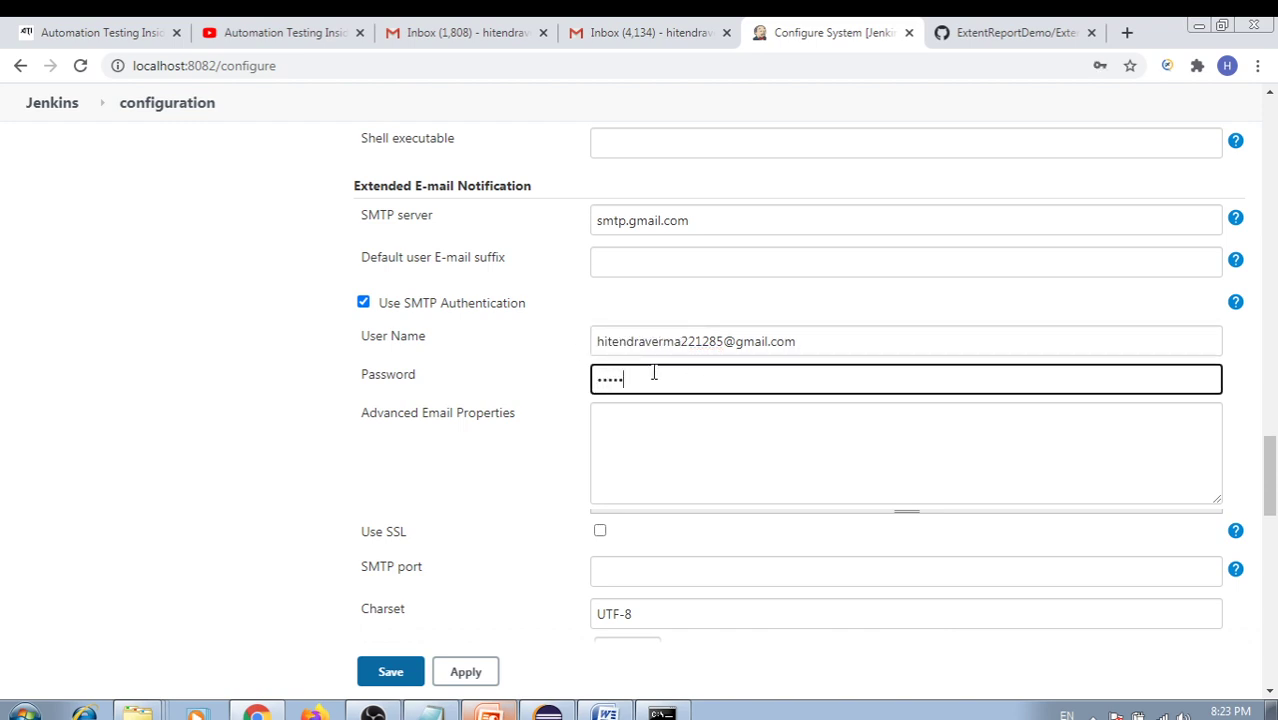
{"action": "type", "text": "••"}
{"action": "left_click_drag", "start_coordinate": [747, 371], "coordinate": [551, 377]}
{"action": "type", "text": "••••••"}
Turn on Use SSL and set the SMTP port to 465
{"action": "left_click", "coordinate": [600, 535]}
{"action": "scroll", "coordinate": [563, 515], "scroll_direction": "down", "scroll_amount": 1}
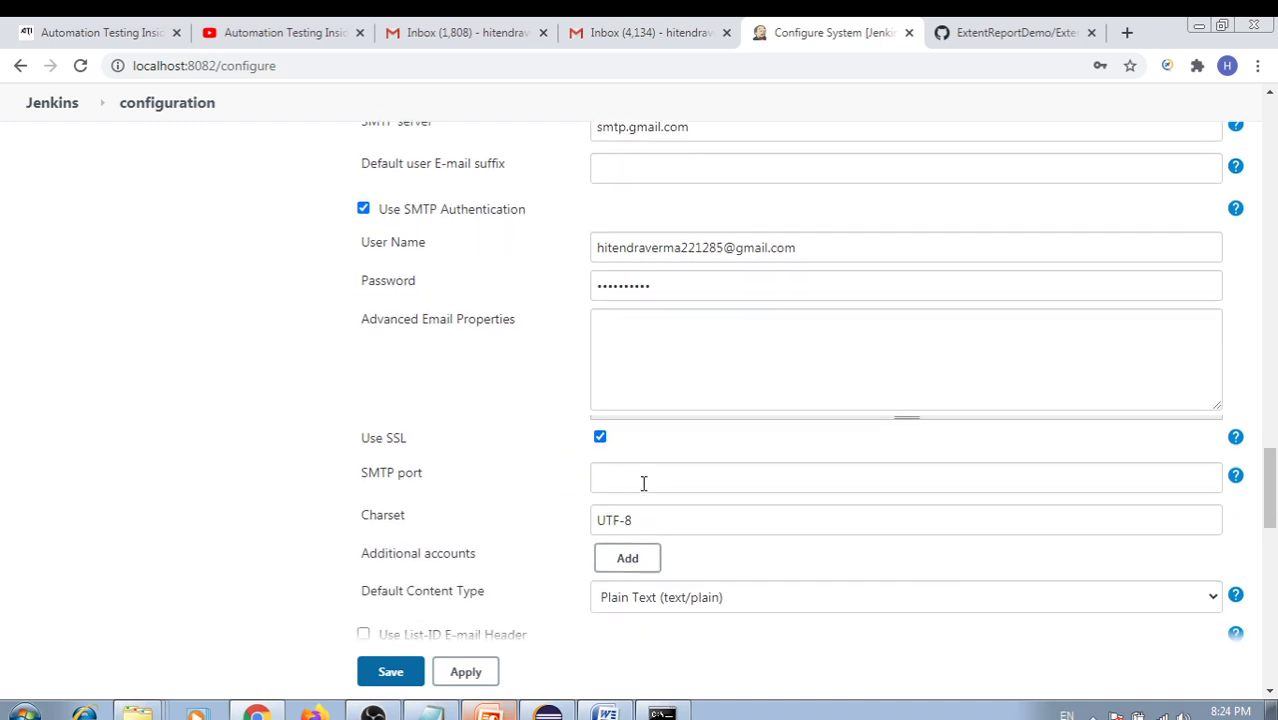
{"action": "left_click", "coordinate": [622, 475]}
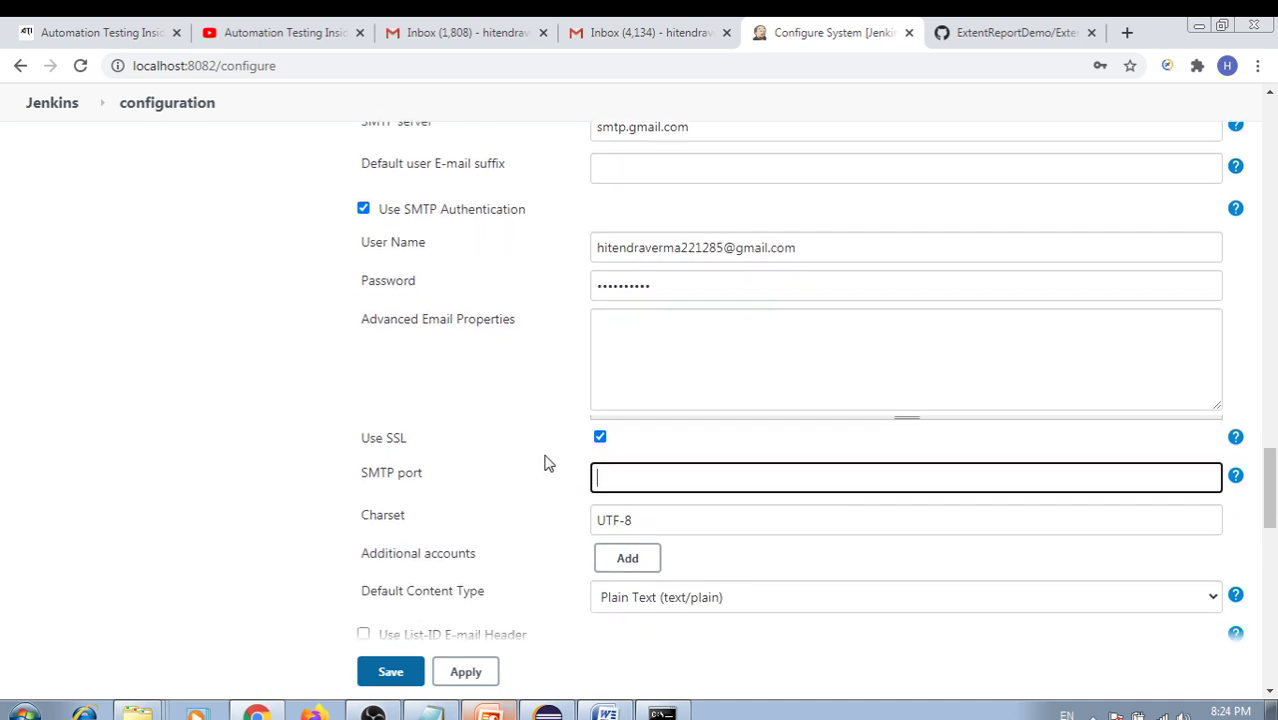
{"action": "type", "text": "465"}
{"action": "left_click", "coordinate": [538, 485]}
{"action": "scroll", "coordinate": [590, 465], "scroll_direction": "down", "scroll_amount": 3}
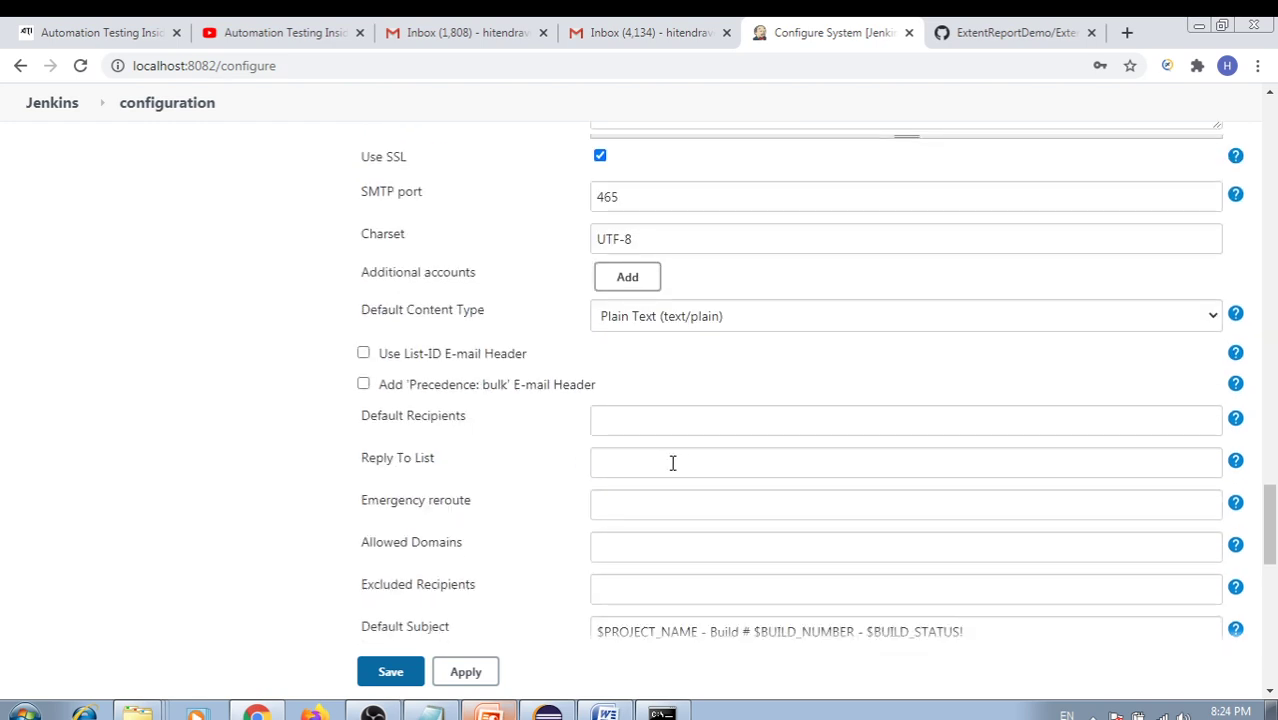
{"action": "scroll", "coordinate": [672, 463], "scroll_direction": "up", "scroll_amount": 2}
{"action": "scroll", "coordinate": [672, 463], "scroll_direction": "up", "scroll_amount": 1}
{"action": "scroll", "coordinate": [700, 363], "scroll_direction": "up", "scroll_amount": 2}
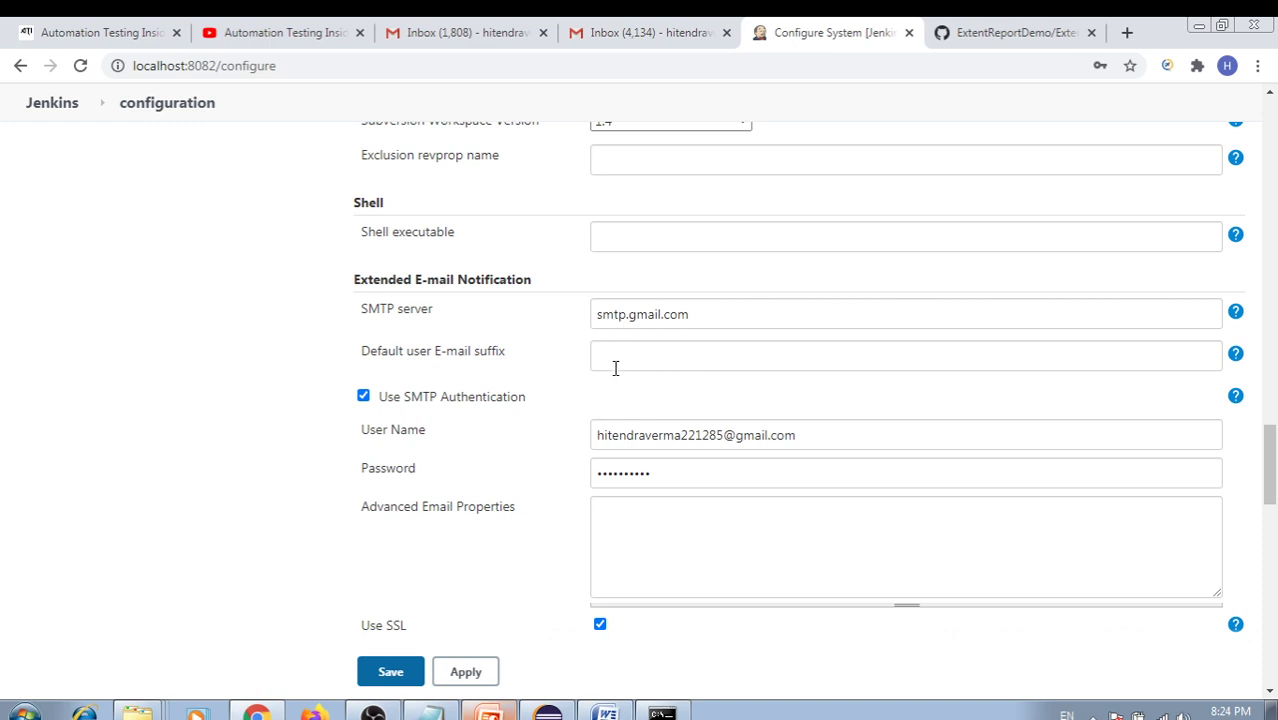
{"action": "scroll", "coordinate": [728, 480], "scroll_direction": "down", "scroll_amount": 5}
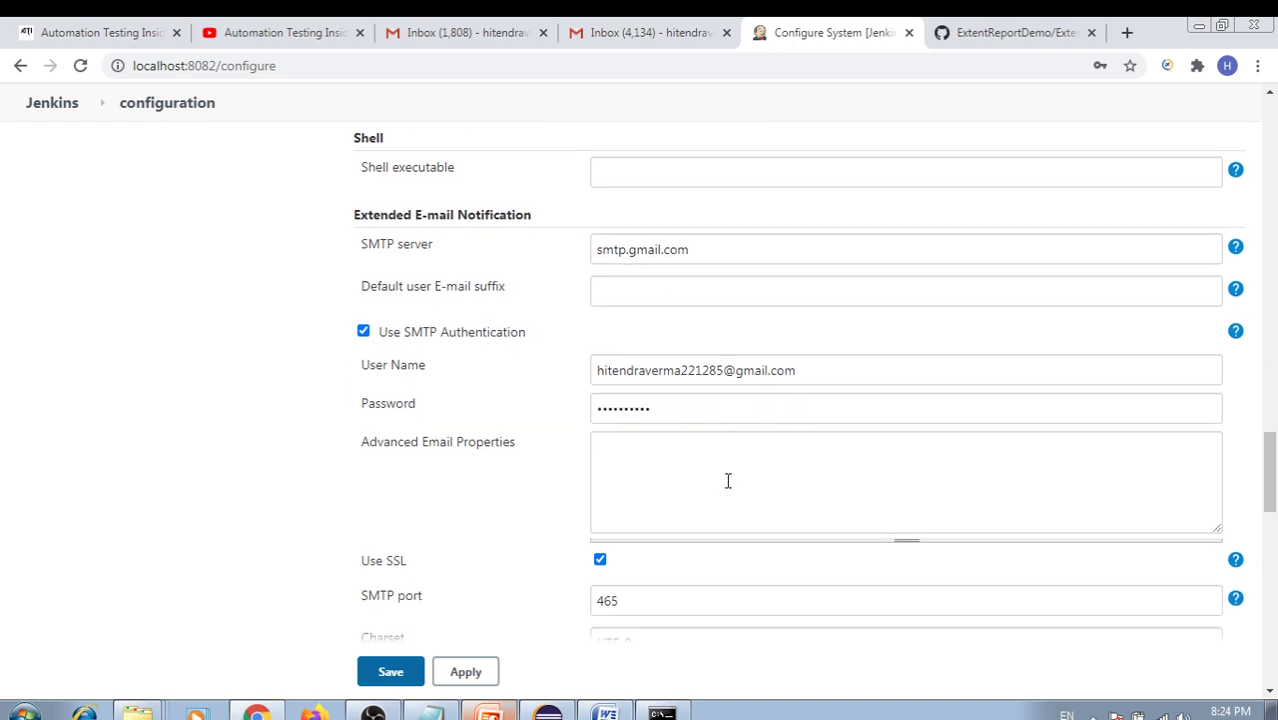
{"action": "scroll", "coordinate": [748, 470], "scroll_direction": "down", "scroll_amount": 1}
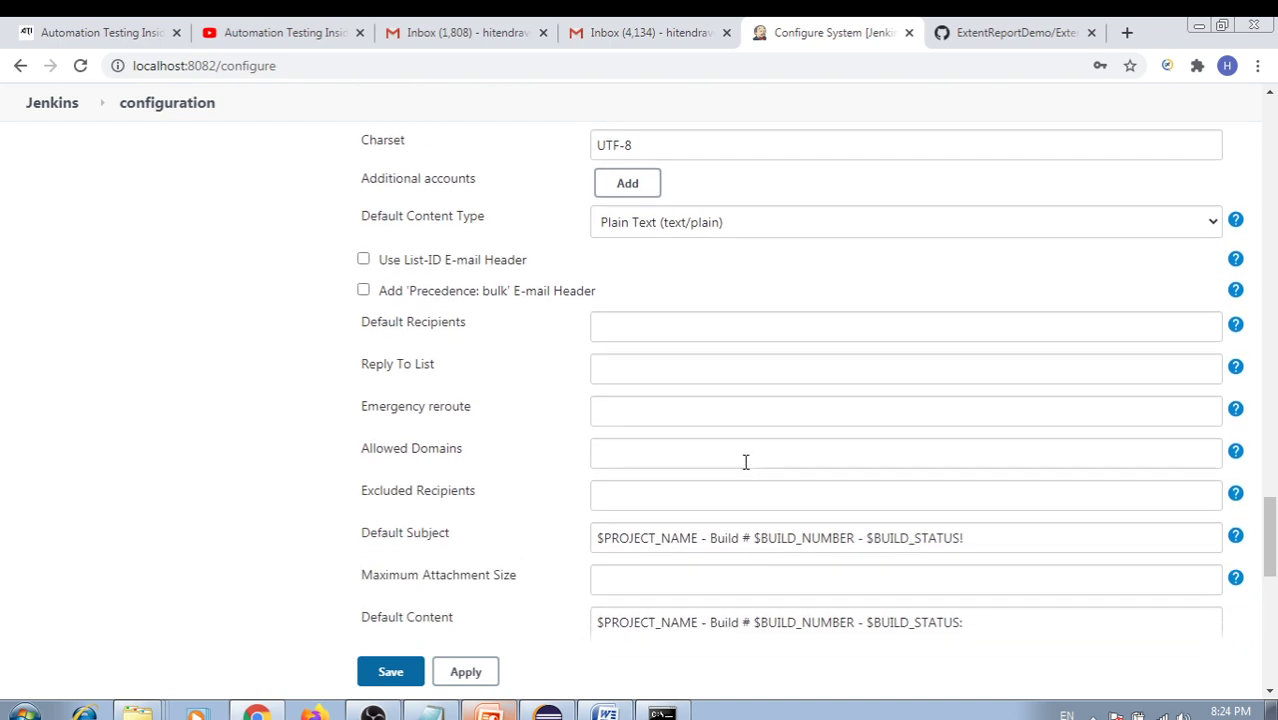
{"action": "scroll", "coordinate": [707, 378], "scroll_direction": "down", "scroll_amount": 3}
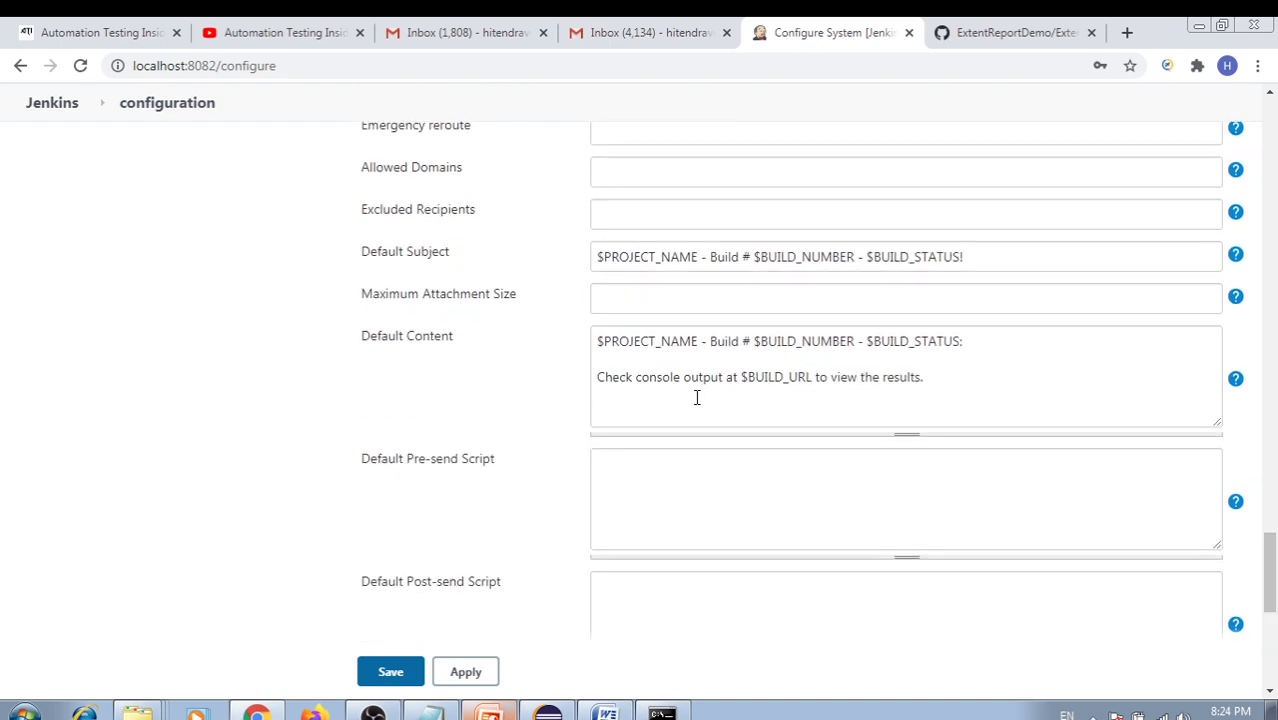
Start the Default Content with 'Hi Team,' and 'Please find the Automation Report' lines
{"action": "left_click", "coordinate": [603, 346]}
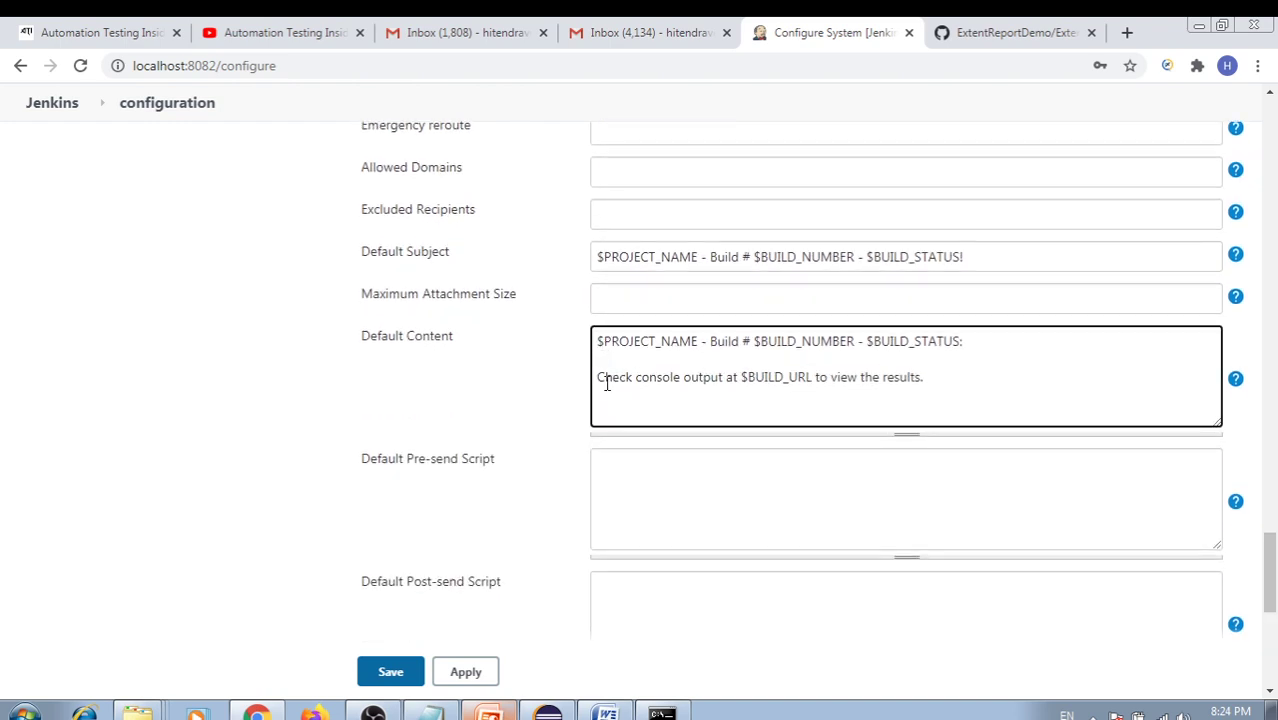
{"action": "key", "text": "Return"}
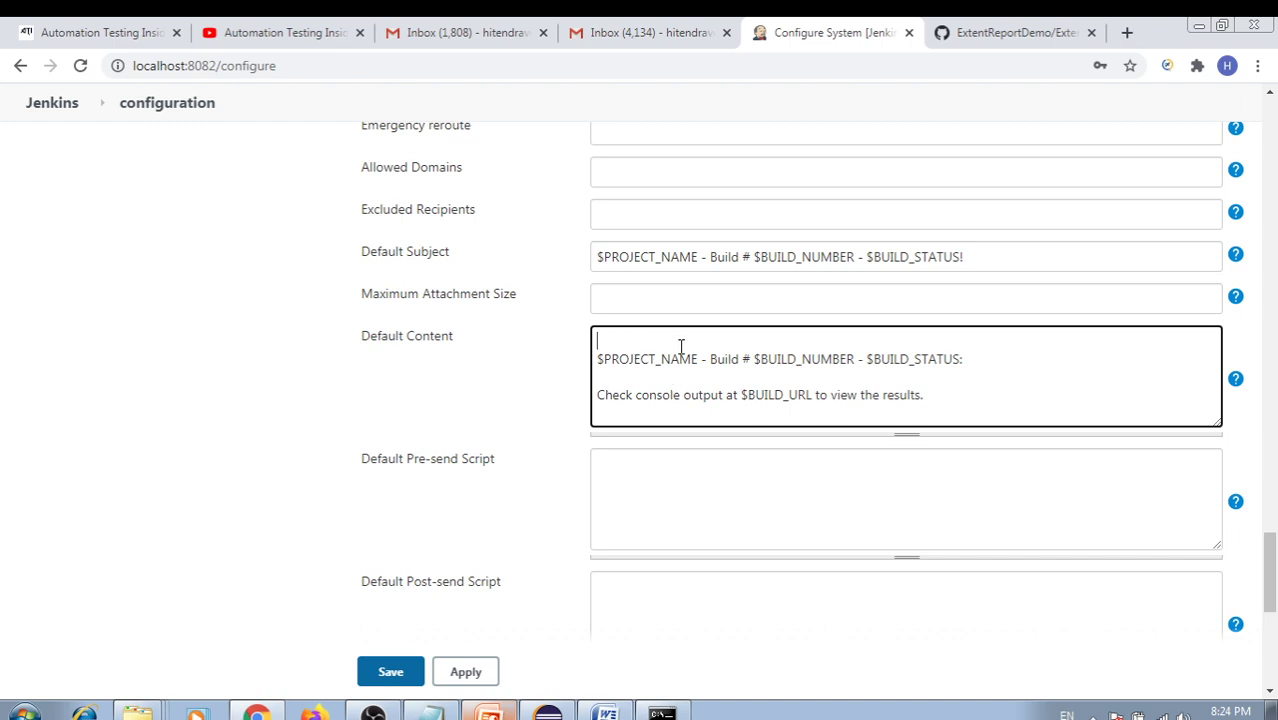
{"action": "left_click_drag", "start_coordinate": [679, 346], "coordinate": [769, 381]}
{"action": "left_click", "coordinate": [638, 341]}
{"action": "type", "text": "Hi Team,"}
{"action": "key", "text": "Return"}
{"action": "key", "text": "Return"}
{"action": "type", "text": "Please "}
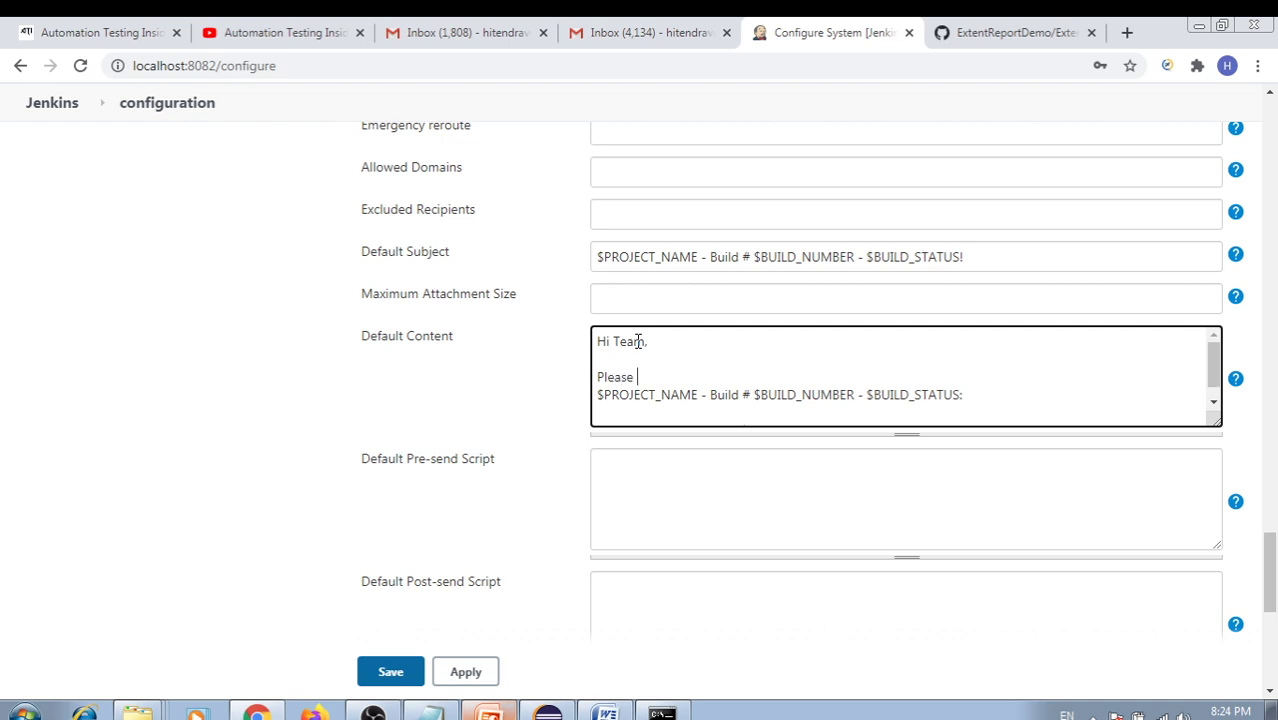
{"action": "type", "text": "find the Automation Report"}
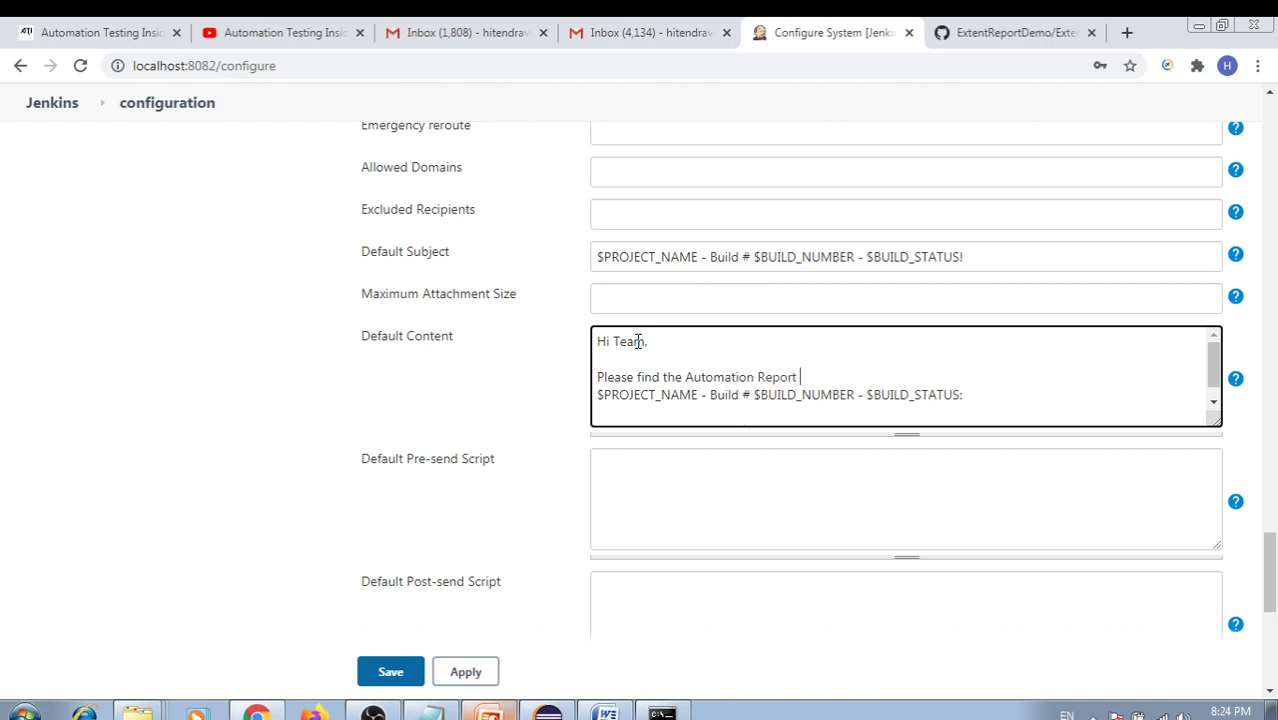
{"action": "type", "text": " below"}
{"action": "key", "text": "BackSpace"}
{"action": "key", "text": "BackSpace"}
{"action": "key", "text": "Return"}
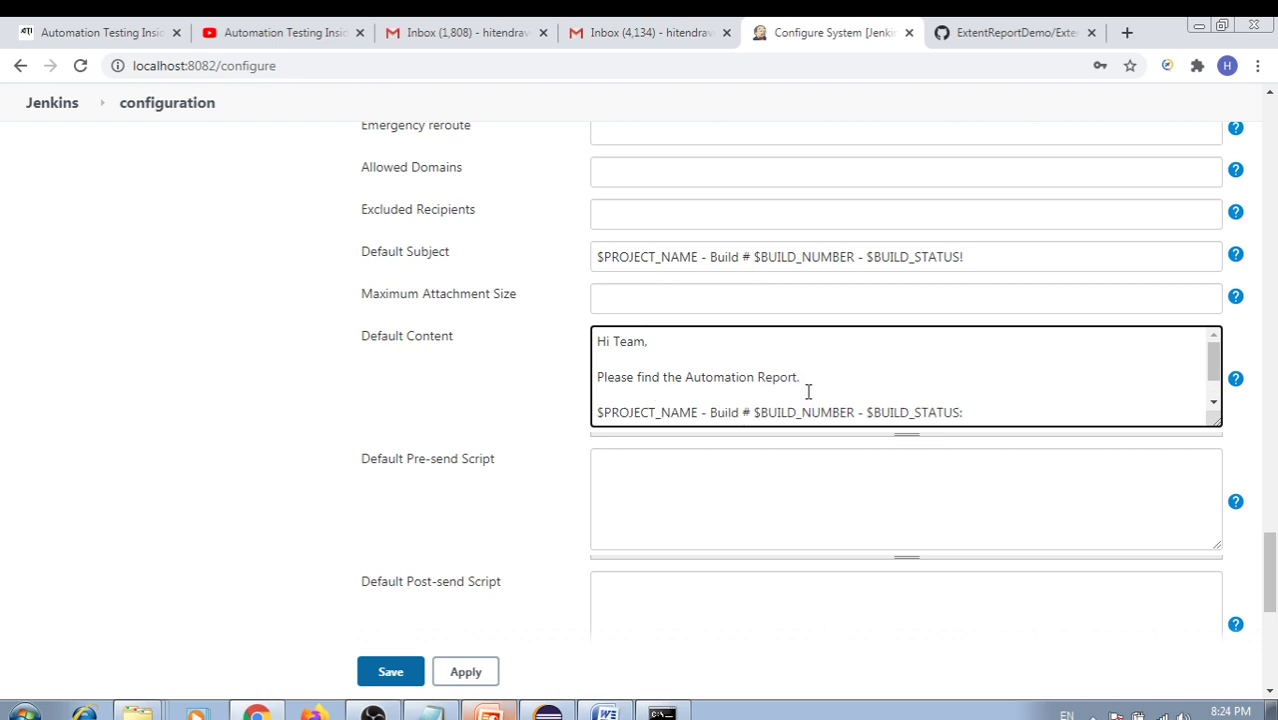
Add a 'Thank You,' sign-off with the sender's name below the build-status line
{"action": "left_click", "coordinate": [984, 412]}
{"action": "key", "text": "Return"}
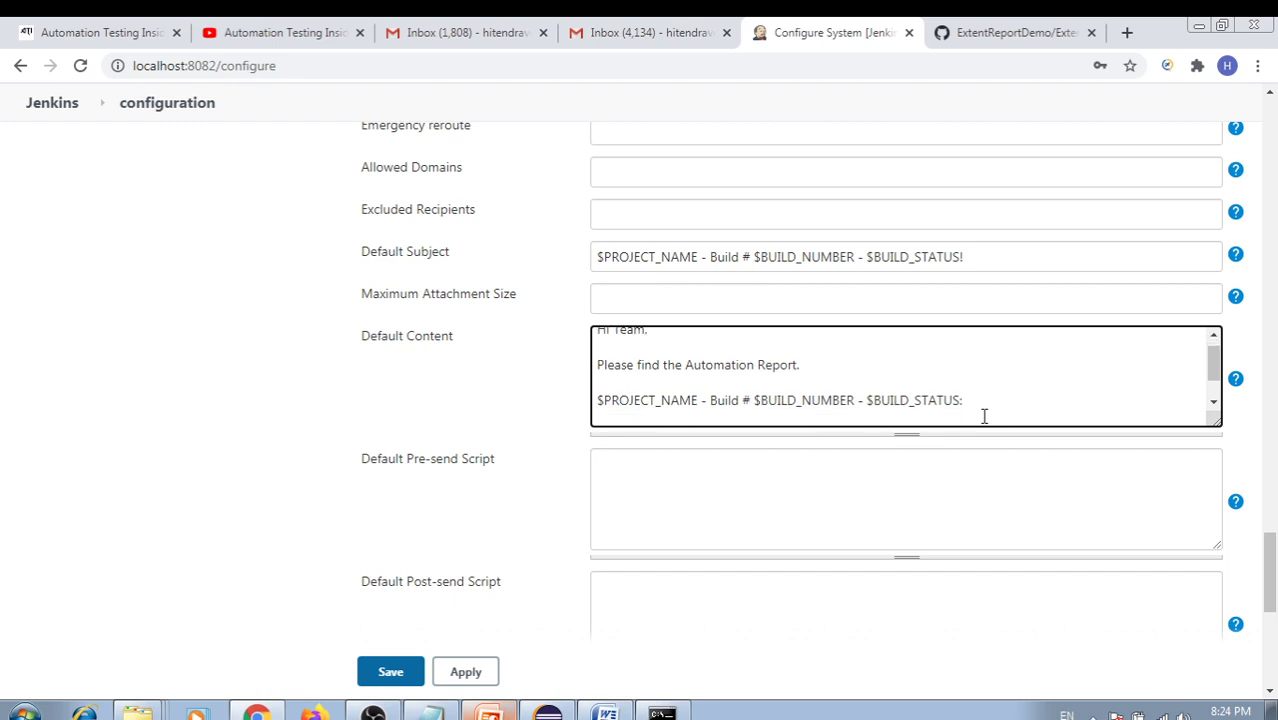
{"action": "type", "text": "Thank"}
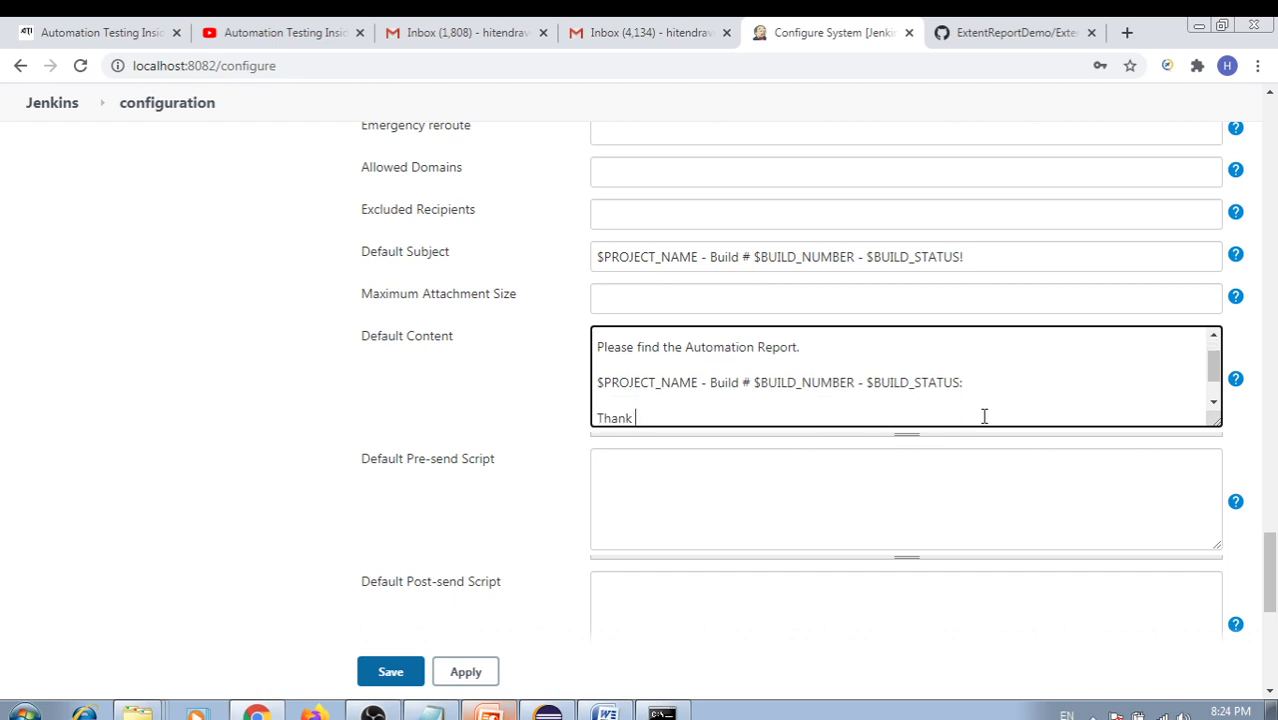
{"action": "type", "text": " You,"}
{"action": "key", "text": "Return"}
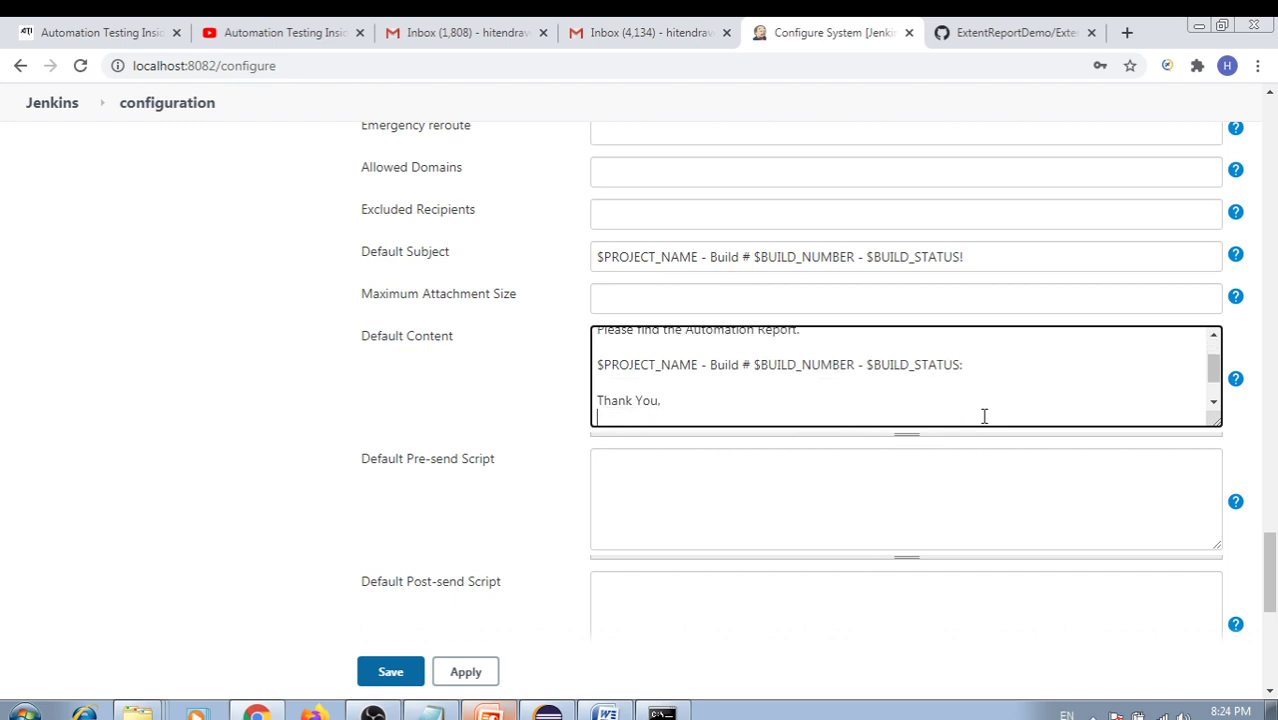
{"action": "type", "text": "Hitendra"}
Highlight the project name and build status variables in the message body
{"action": "scroll", "coordinate": [984, 416], "scroll_direction": "up", "scroll_amount": 2}
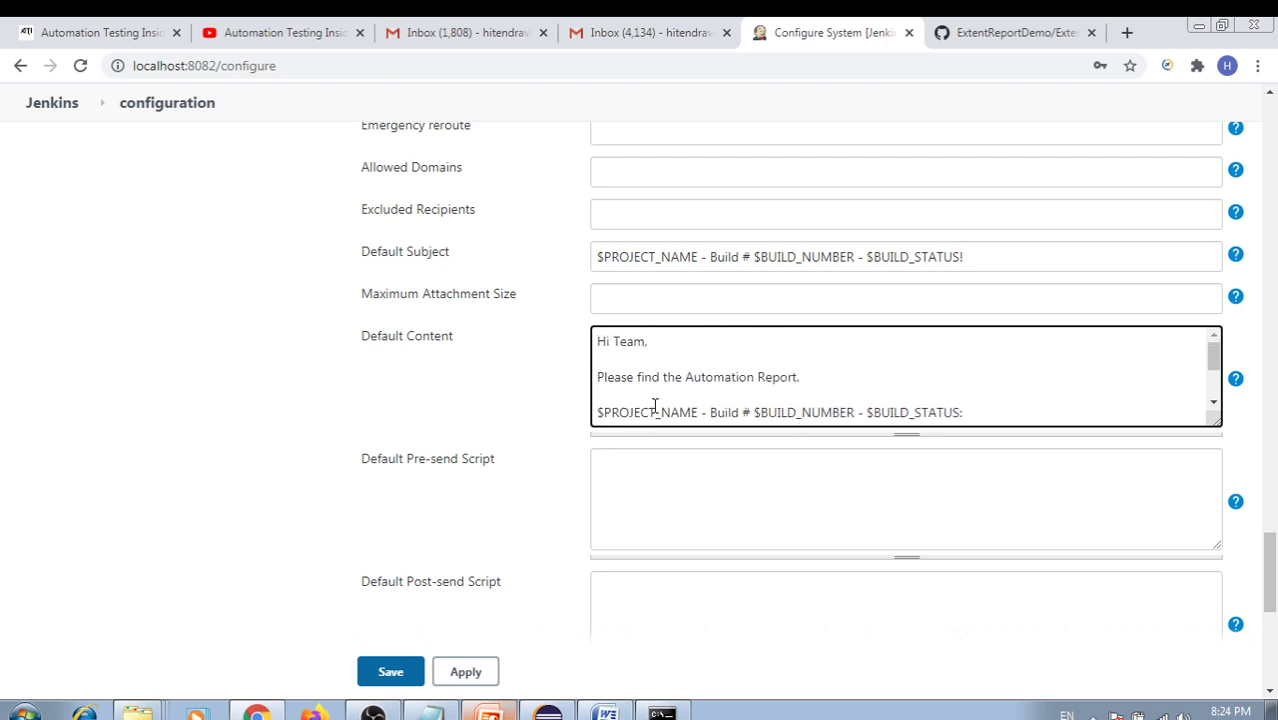
{"action": "left_click_drag", "start_coordinate": [619, 412], "coordinate": [750, 411]}
{"action": "left_click", "coordinate": [867, 372]}
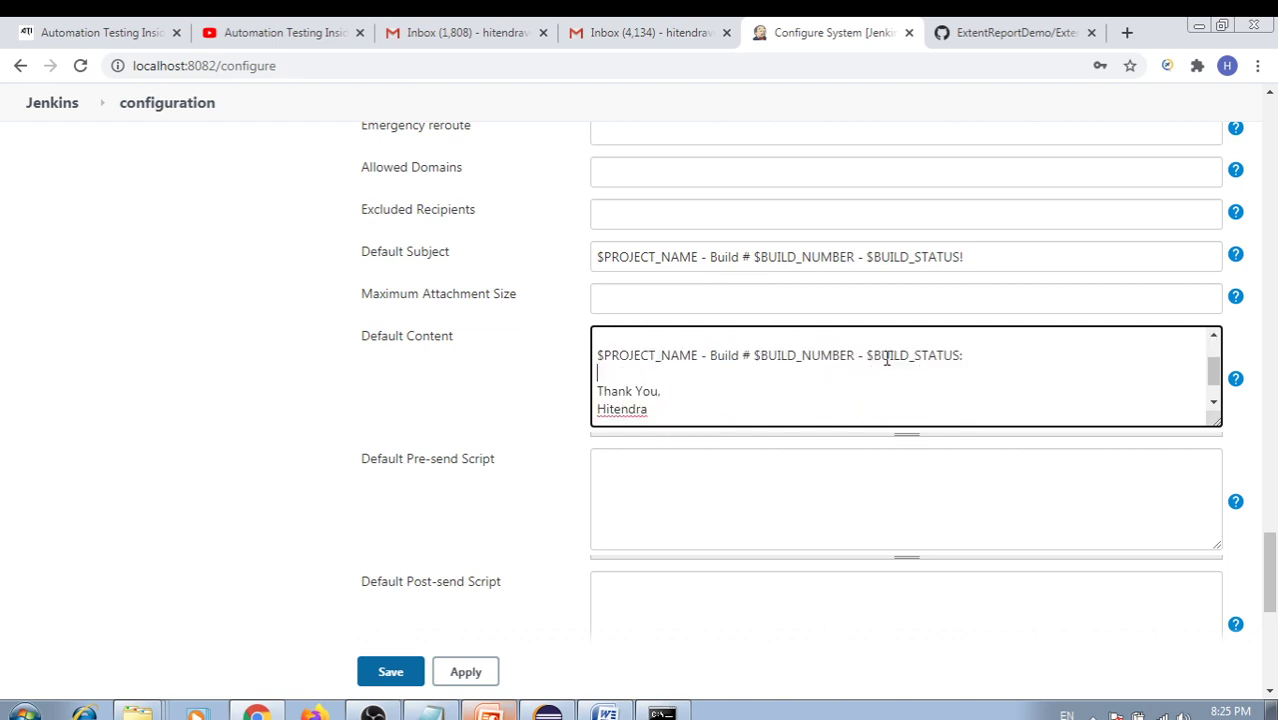
{"action": "left_click_drag", "start_coordinate": [886, 358], "coordinate": [930, 371]}
{"action": "left_click", "coordinate": [867, 379]}
{"action": "scroll", "coordinate": [810, 380], "scroll_direction": "up", "scroll_amount": 1}
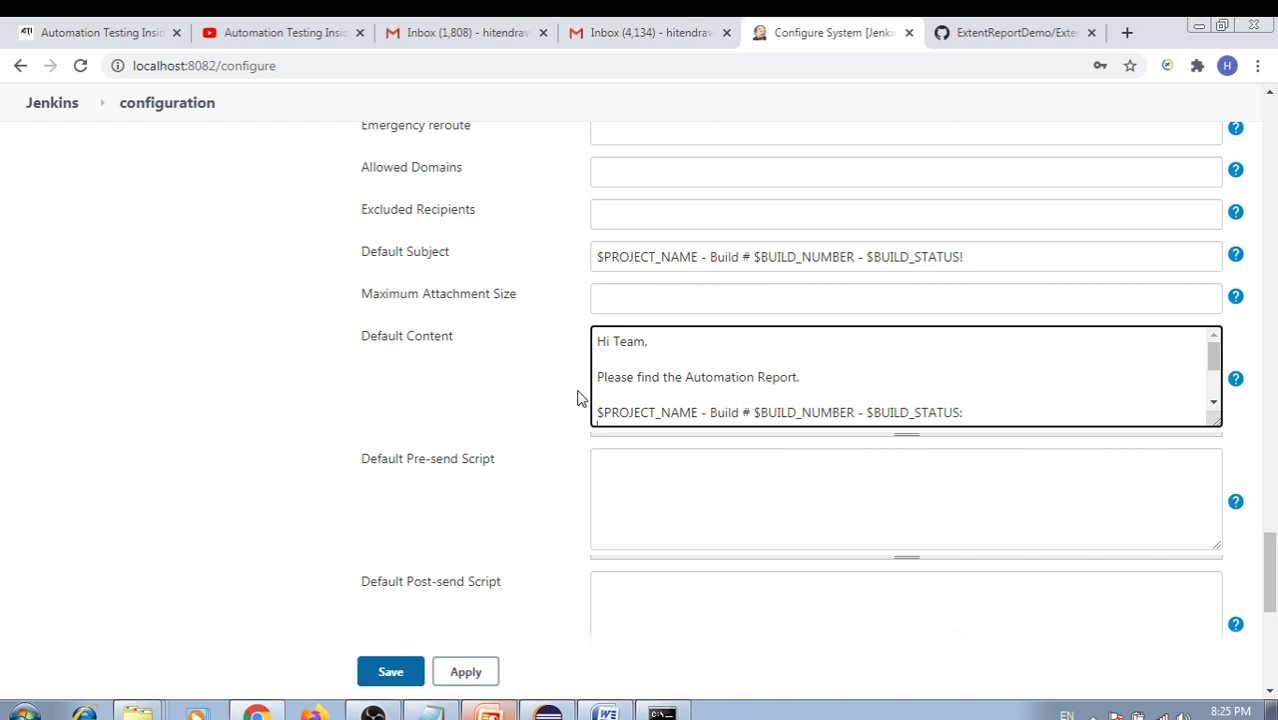
{"action": "scroll", "coordinate": [620, 395], "scroll_direction": "down", "scroll_amount": 4}
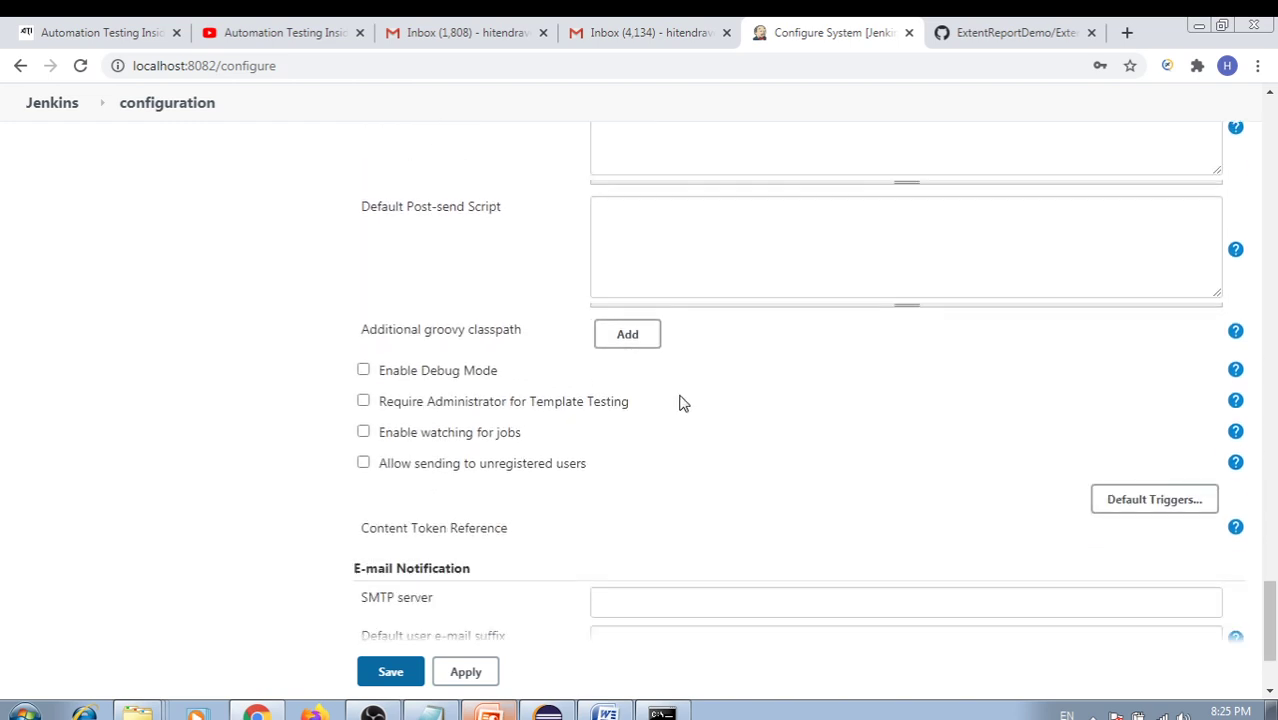
Expand E-mail Notification's advanced settings and set the SMTP server to smtp.gmail.com
{"action": "scroll", "coordinate": [690, 403], "scroll_direction": "down", "scroll_amount": 2}
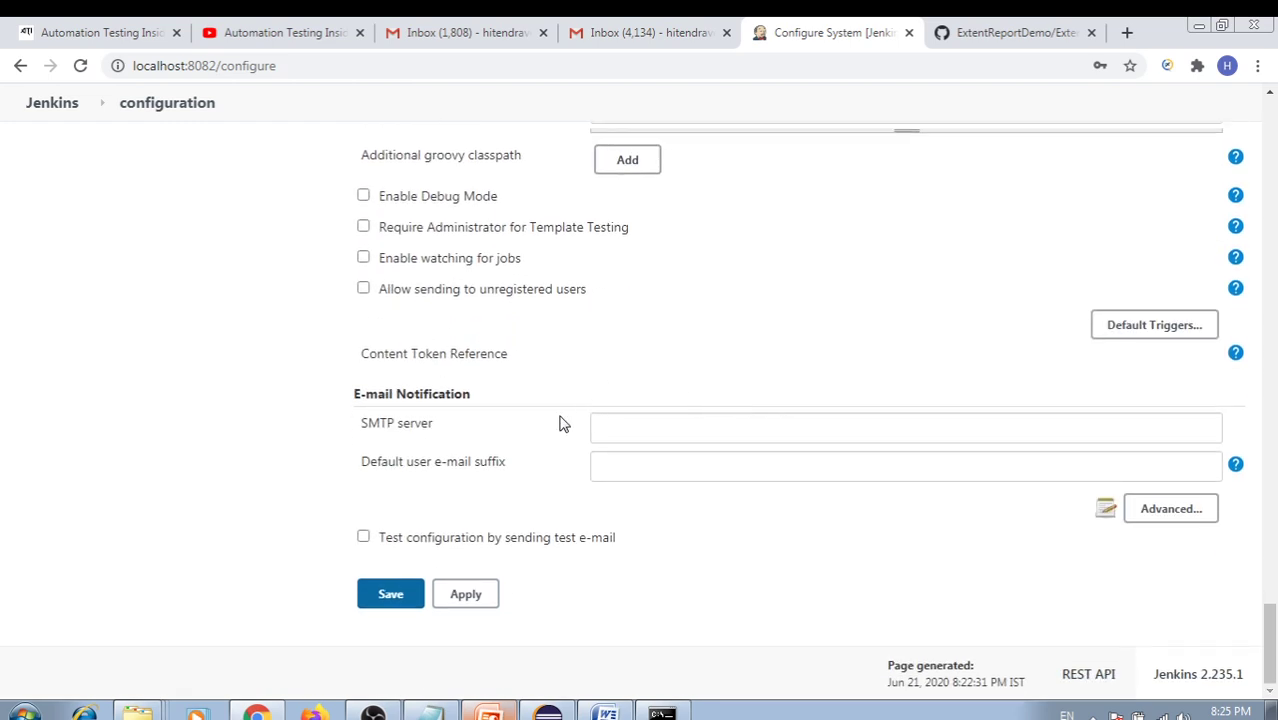
{"action": "left_click", "coordinate": [616, 425]}
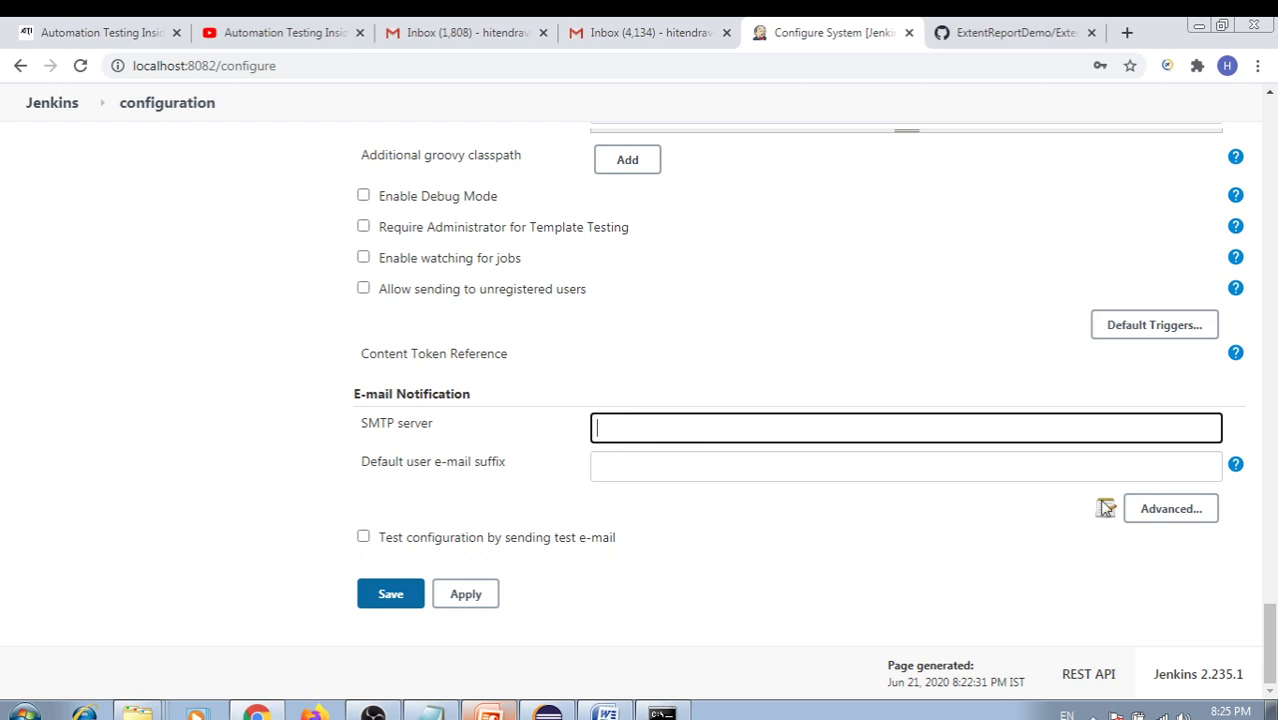
{"action": "left_click", "coordinate": [1135, 509]}
{"action": "scroll", "coordinate": [620, 405], "scroll_direction": "down", "scroll_amount": 2}
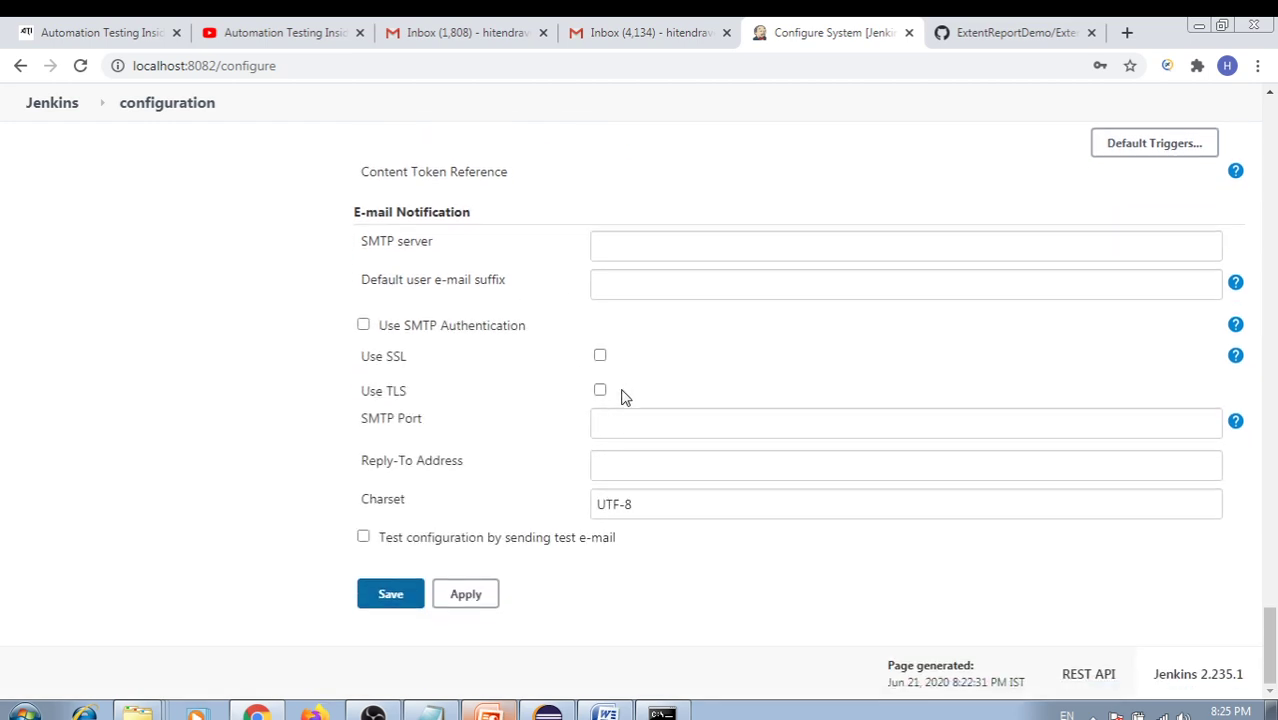
{"action": "left_click", "coordinate": [620, 246]}
{"action": "type", "text": "sm"}
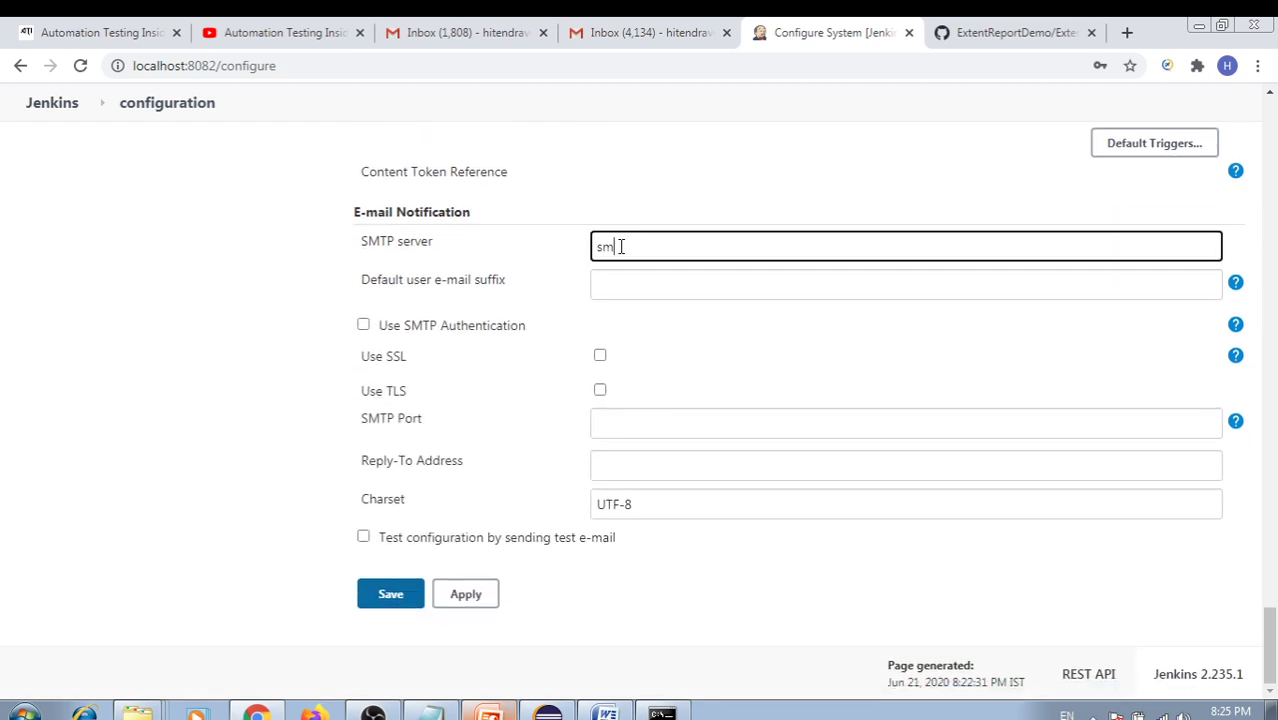
{"action": "type", "text": "tp.gmail.com"}
Enable SMTP authentication, paste the account e-mail as user name, and enter the password
{"action": "left_click", "coordinate": [364, 325]}
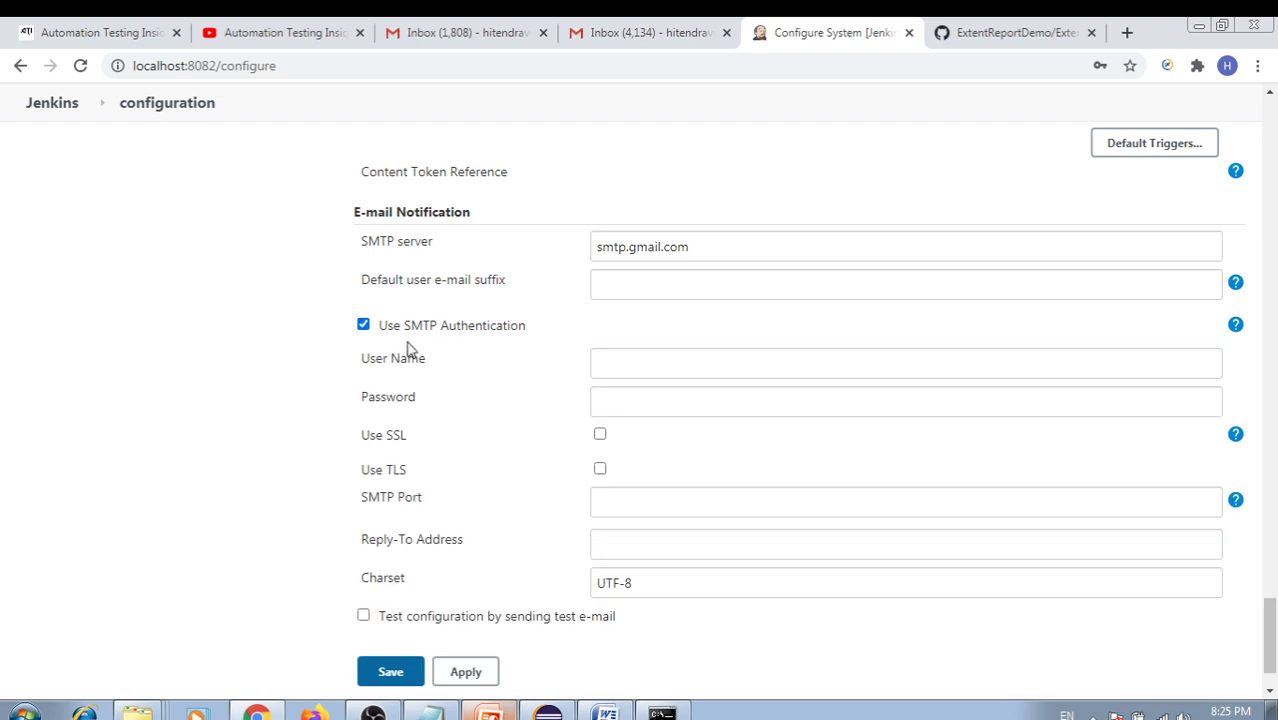
{"action": "left_click", "coordinate": [628, 358]}
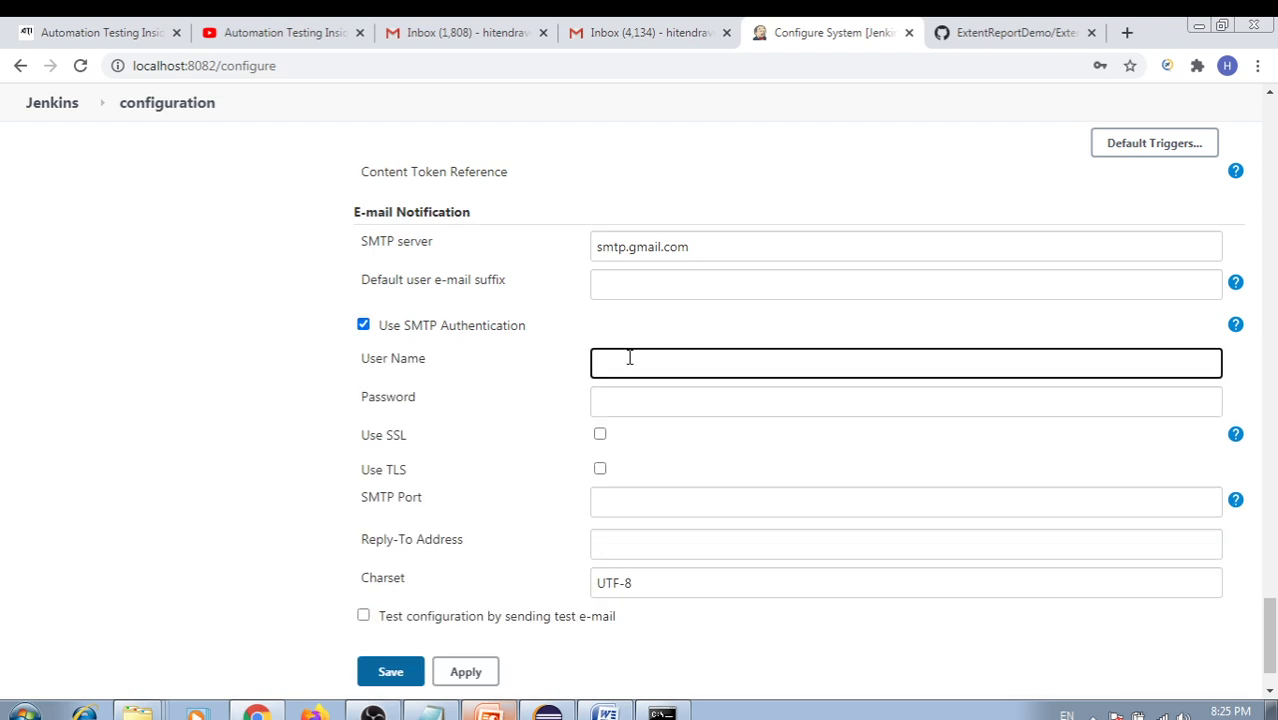
{"action": "scroll", "coordinate": [629, 358], "scroll_direction": "up", "scroll_amount": 10}
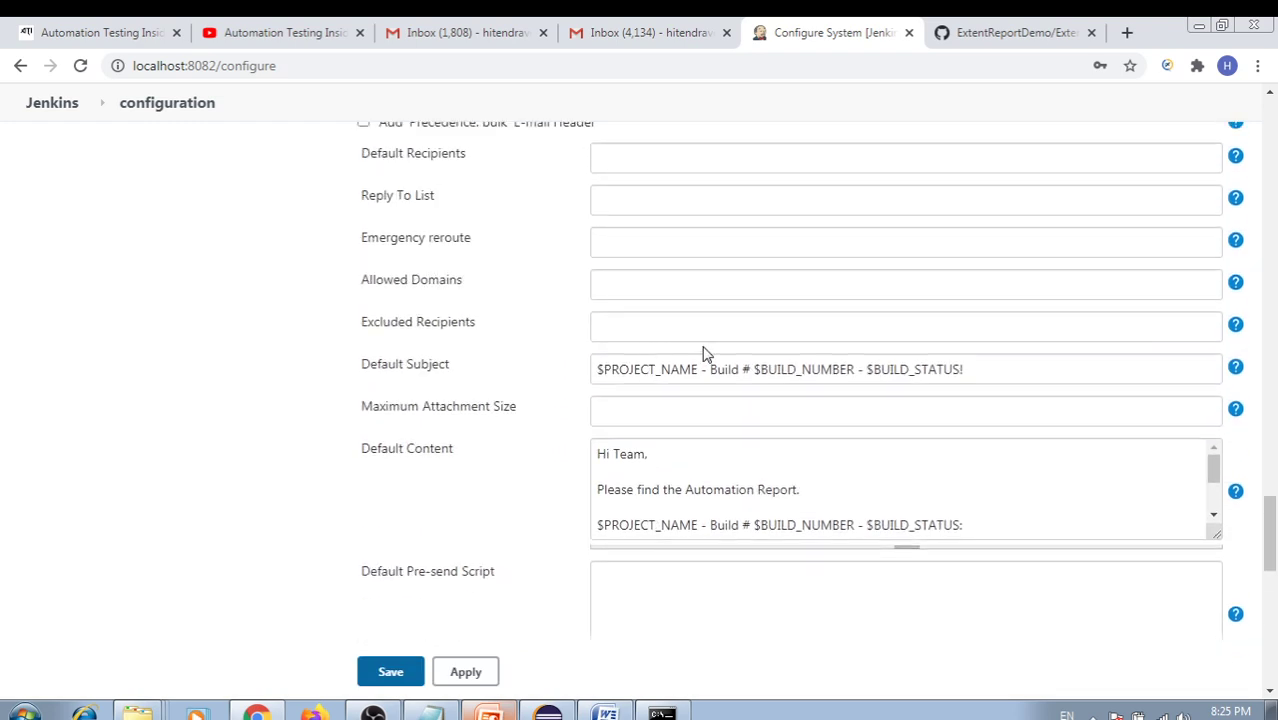
{"action": "scroll", "coordinate": [703, 353], "scroll_direction": "up", "scroll_amount": 10}
{"action": "left_click_drag", "start_coordinate": [836, 452], "coordinate": [533, 463]}
{"action": "key", "text": "ctrl+c"}
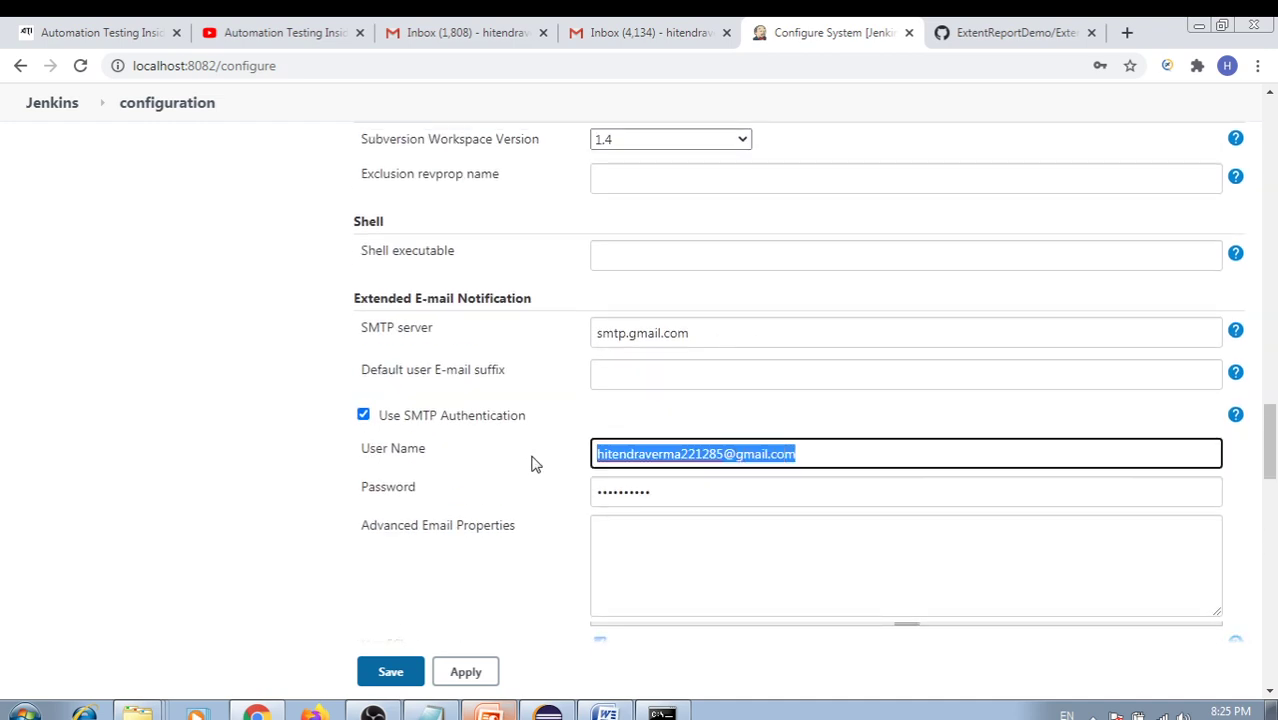
{"action": "scroll", "coordinate": [624, 403], "scroll_direction": "down", "scroll_amount": 10}
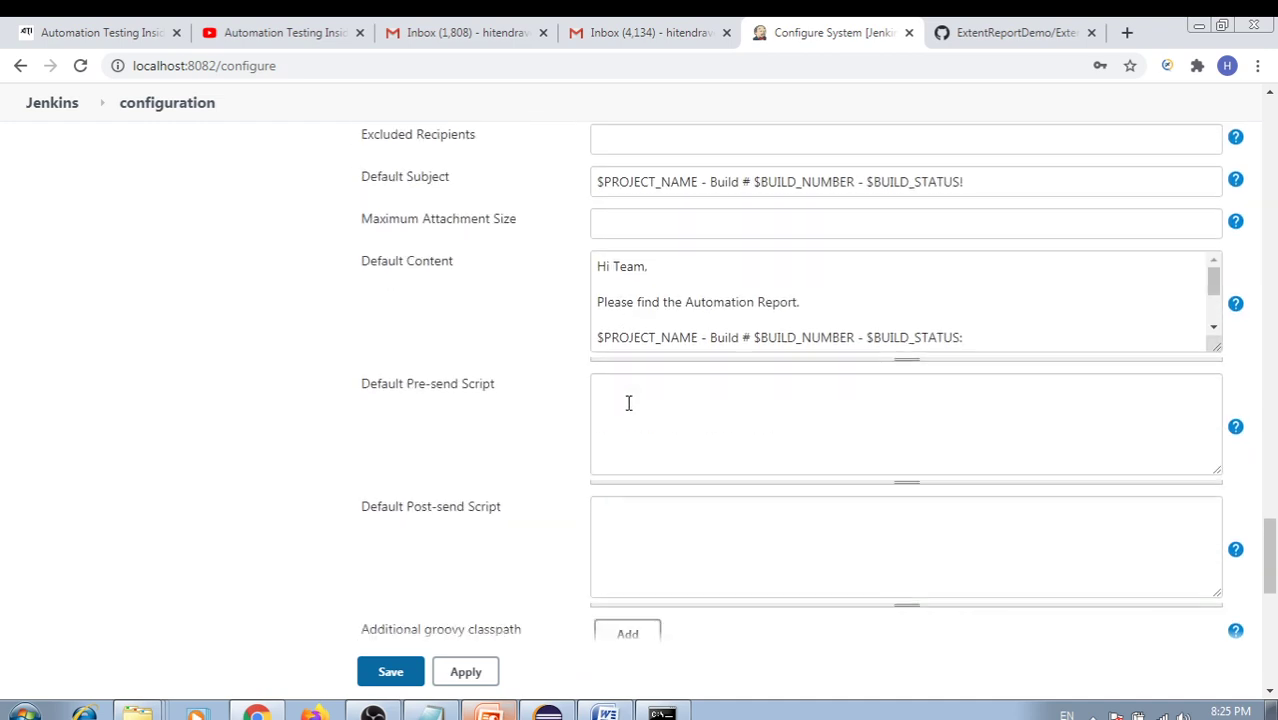
{"action": "scroll", "coordinate": [628, 403], "scroll_direction": "down", "scroll_amount": 6}
{"action": "left_click", "coordinate": [622, 456]}
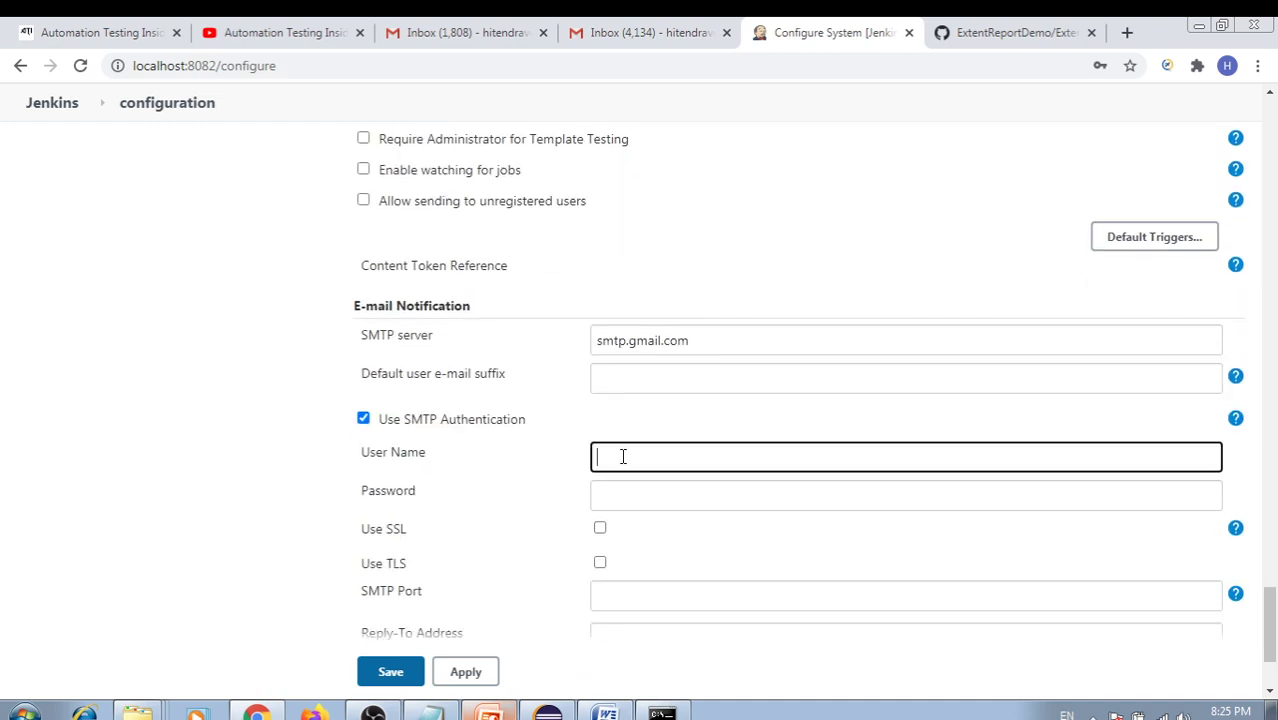
{"action": "key", "text": "ctrl+v"}
{"action": "left_click", "coordinate": [623, 497]}
{"action": "type", "text": "***"}
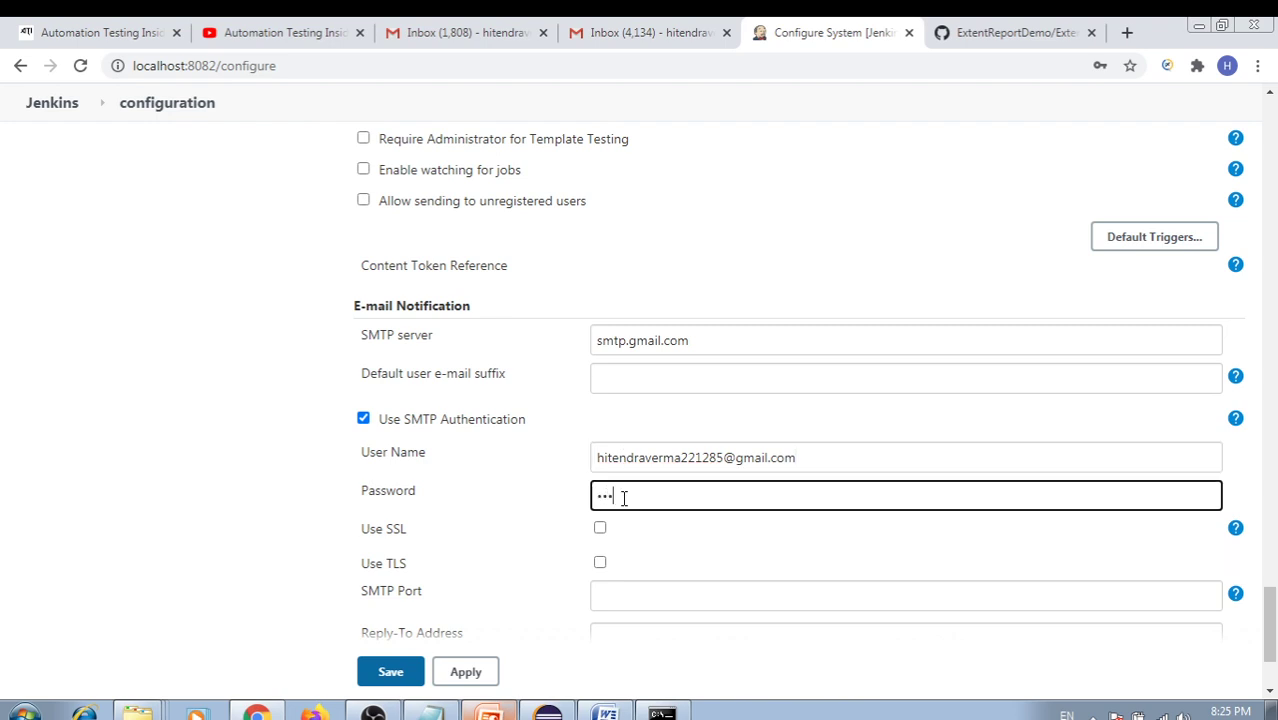
{"action": "type", "text": "**"}
Turn on Use SSL and set the SMTP port to 465
{"action": "scroll", "coordinate": [623, 497], "scroll_direction": "down", "scroll_amount": 3}
{"action": "left_click", "coordinate": [600, 356]}
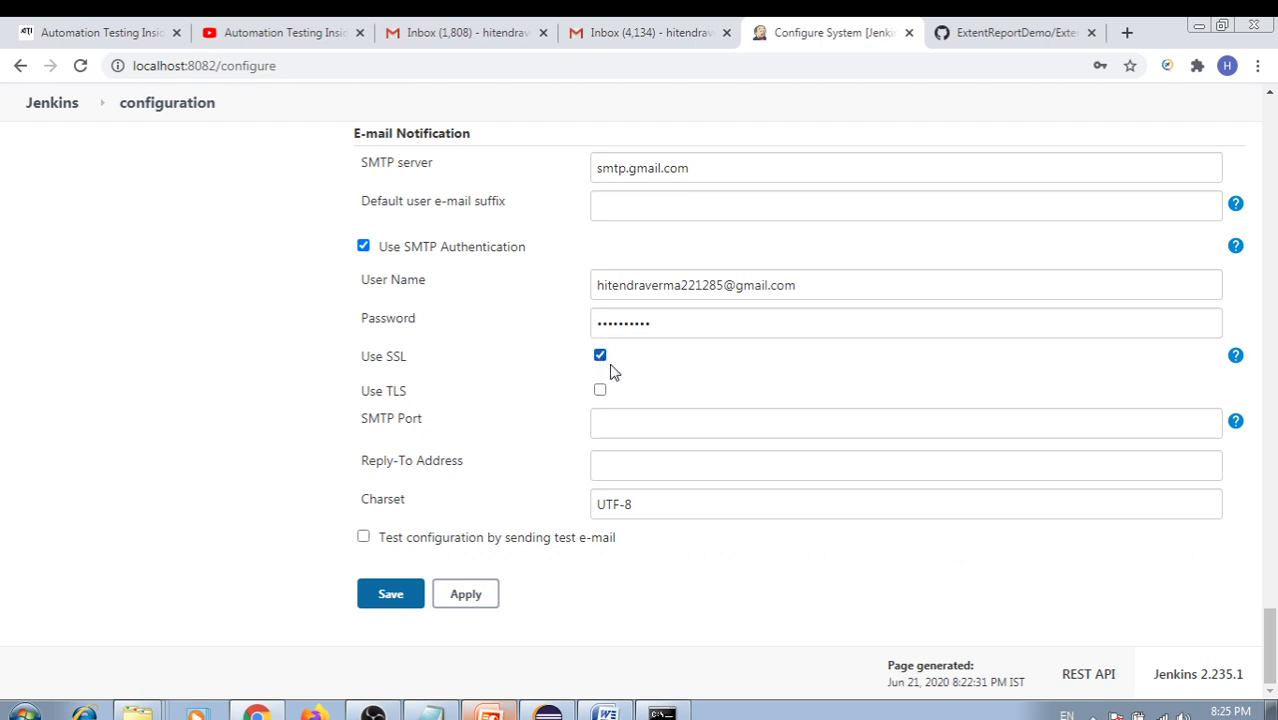
{"action": "left_click", "coordinate": [626, 420]}
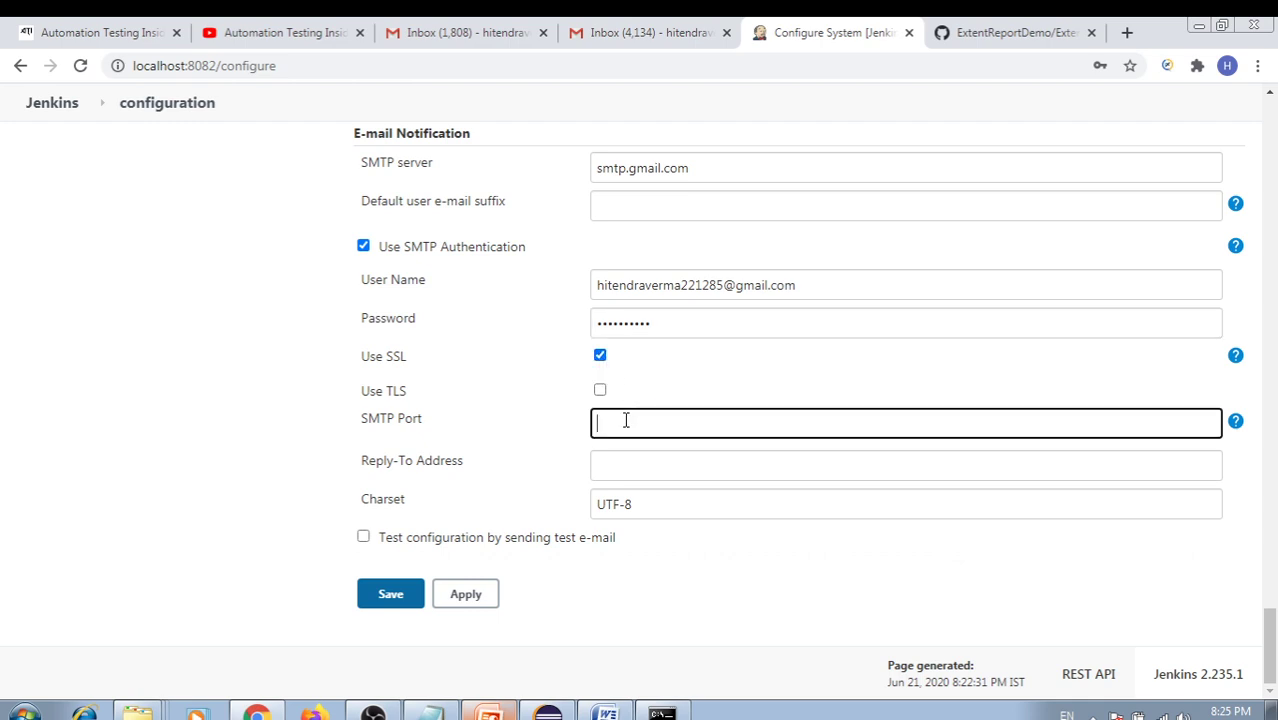
{"action": "type", "text": "465"}
{"action": "left_click", "coordinate": [623, 460]}
{"action": "left_click", "coordinate": [545, 455]}
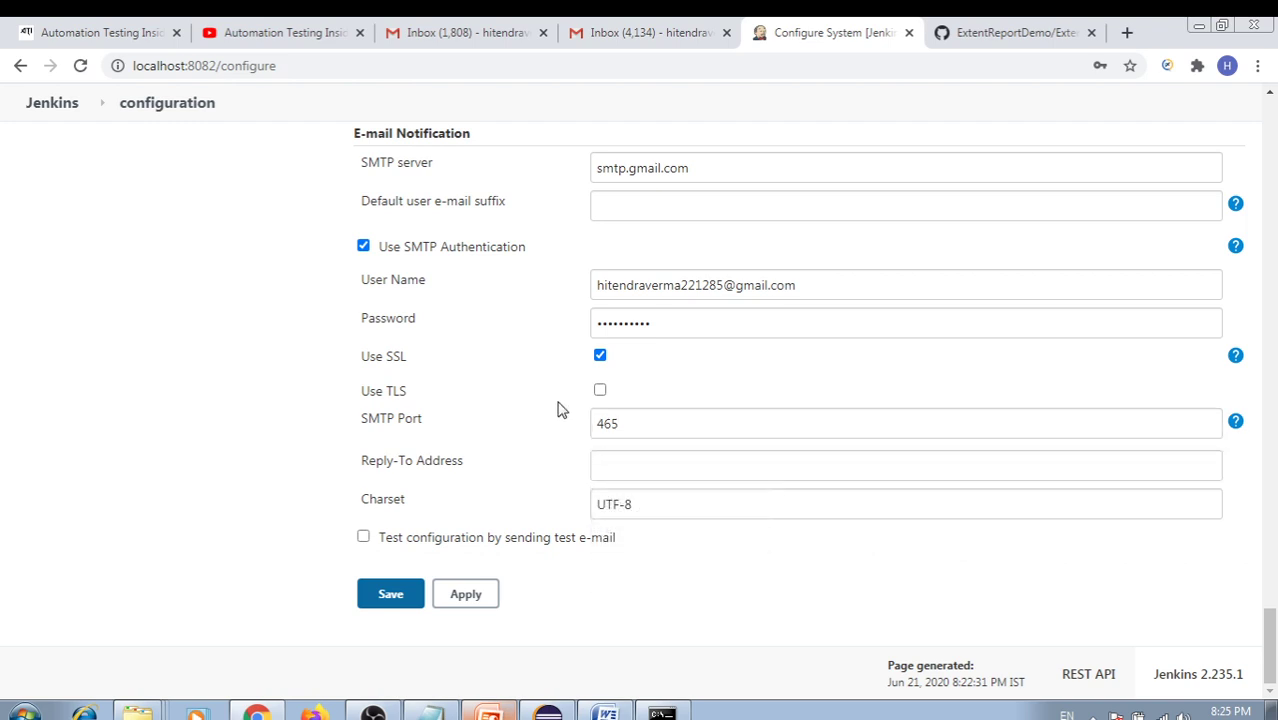
{"action": "scroll", "coordinate": [559, 408], "scroll_direction": "up", "scroll_amount": 5}
{"action": "scroll", "coordinate": [578, 408], "scroll_direction": "up", "scroll_amount": 8}
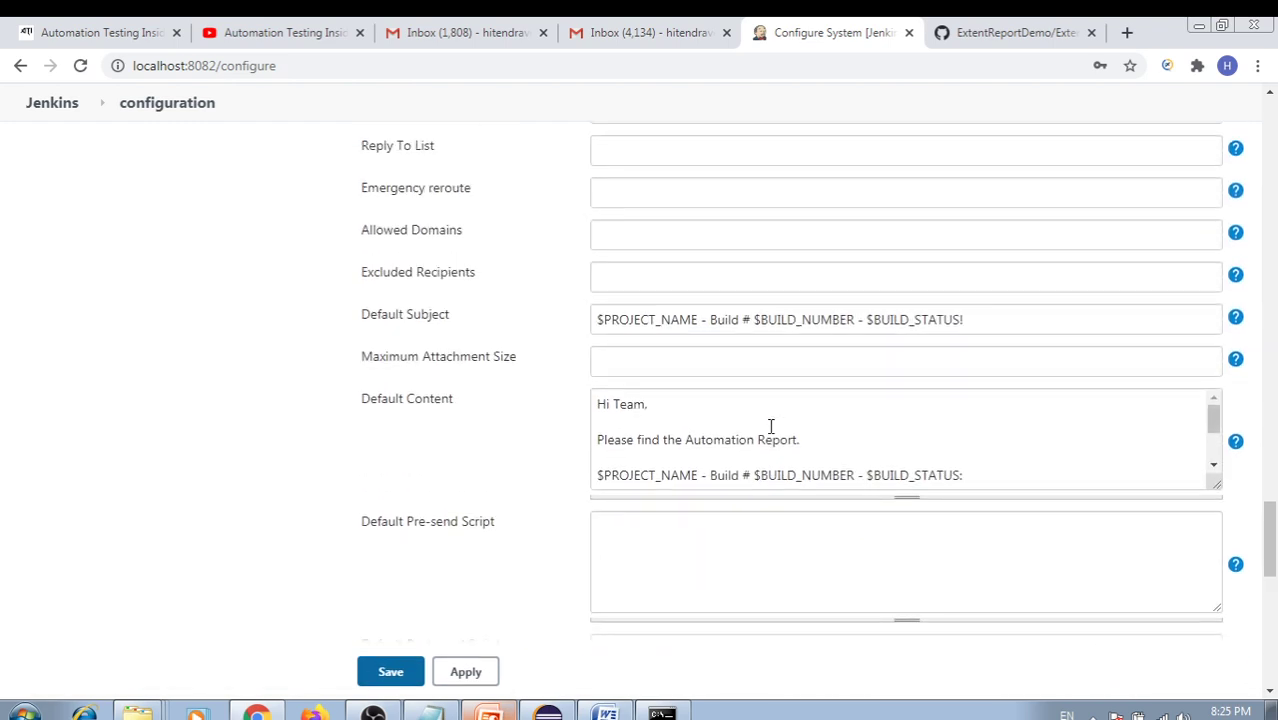
{"action": "scroll", "coordinate": [771, 428], "scroll_direction": "up", "scroll_amount": 1}
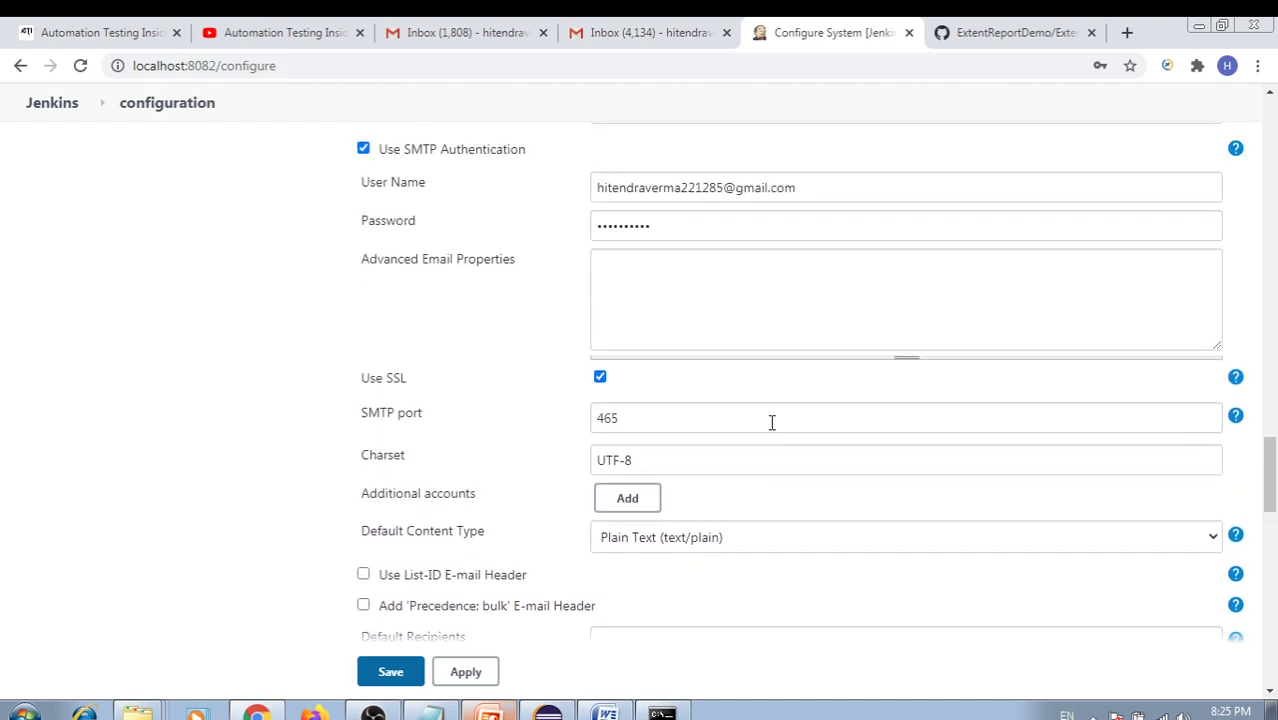
{"action": "scroll", "coordinate": [771, 422], "scroll_direction": "up", "scroll_amount": 3}
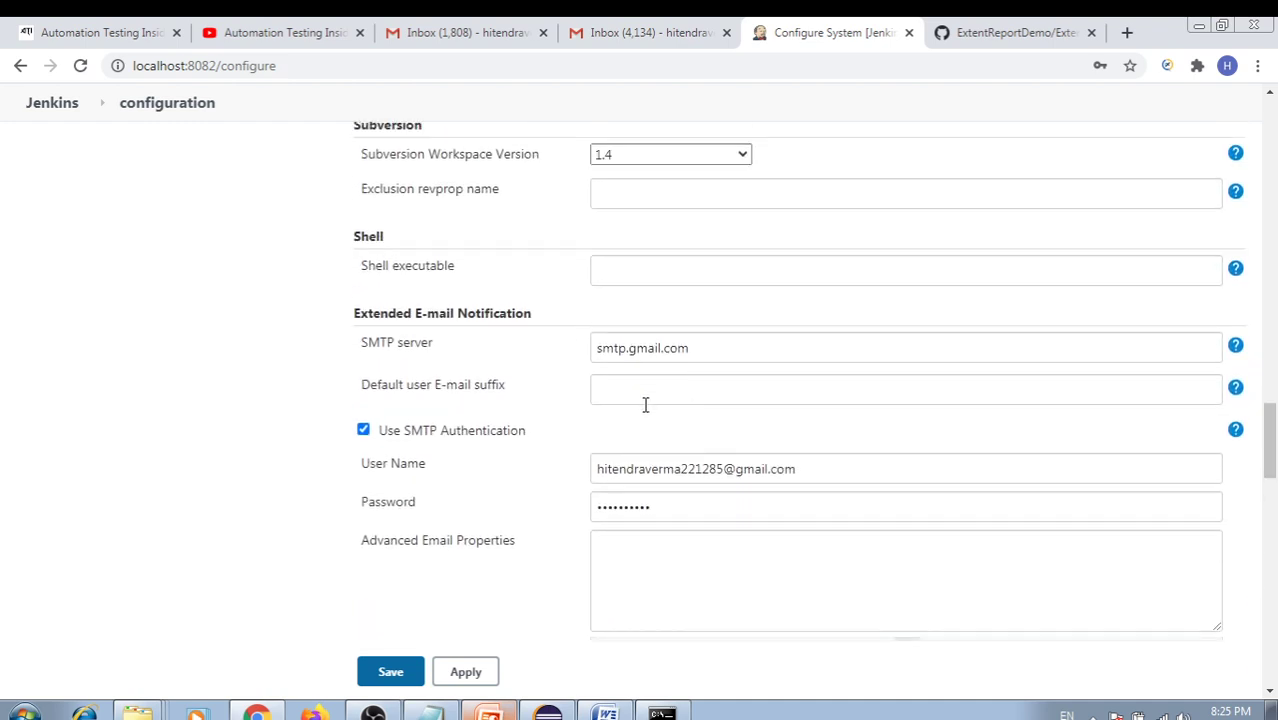
{"action": "left_click", "coordinate": [615, 387]}
{"action": "type", "text": "@"}
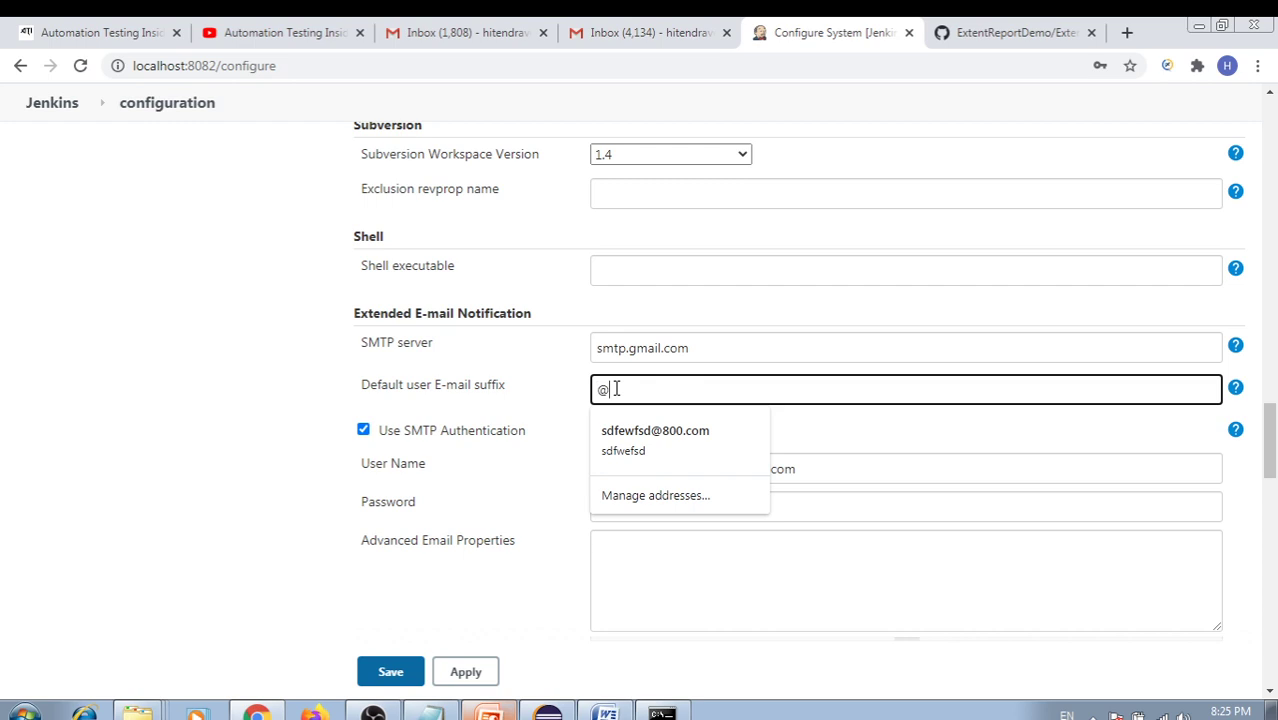
{"action": "type", "text": "gmail"}
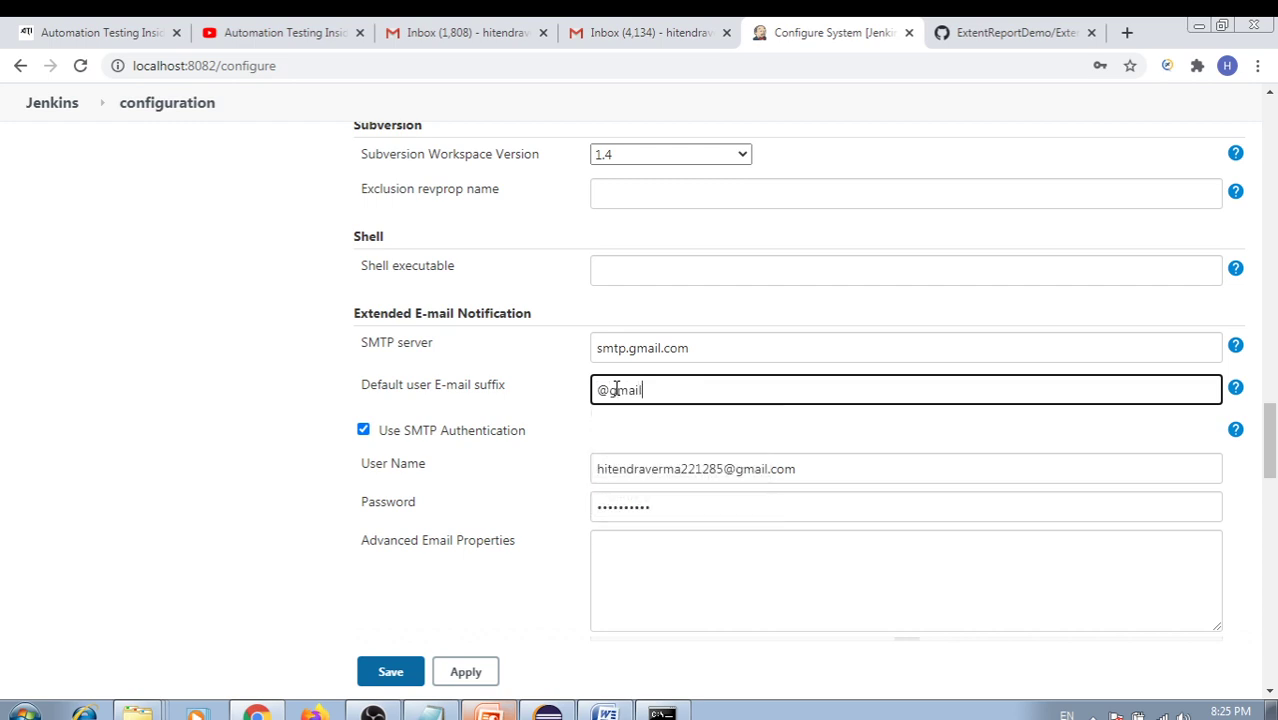
{"action": "type", "text": ".com"}
{"action": "left_click", "coordinate": [614, 444]}
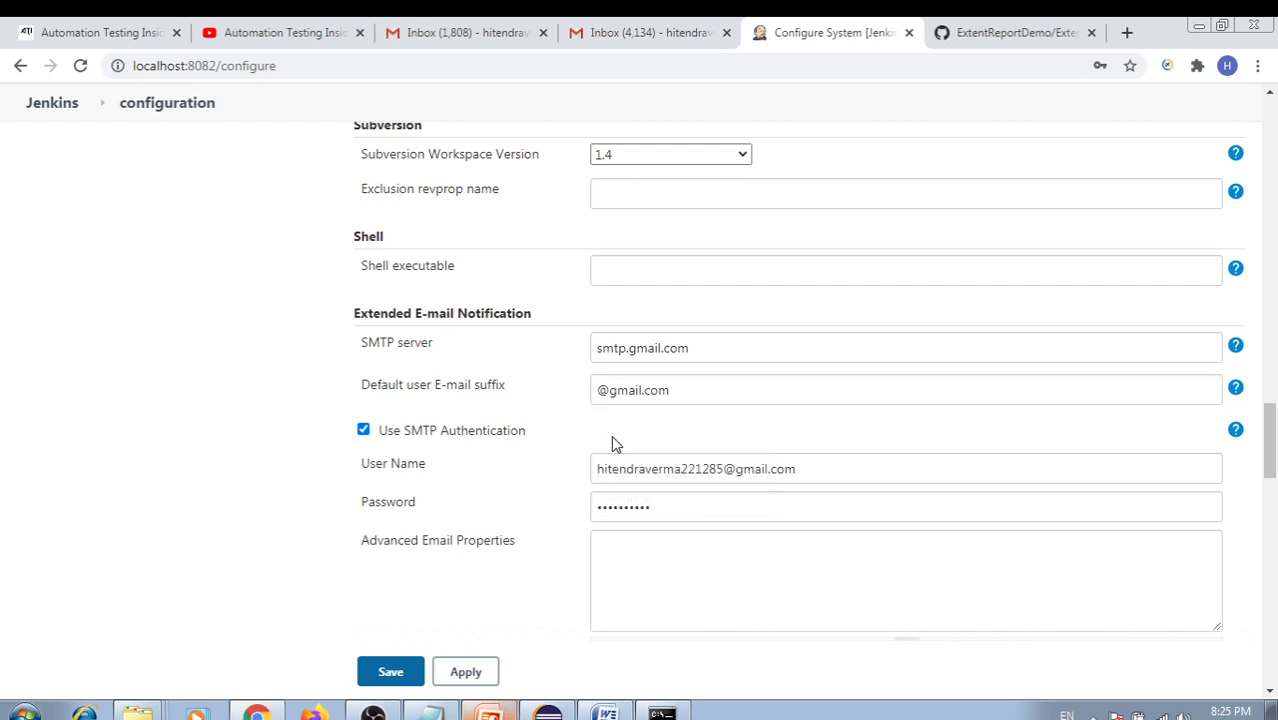
{"action": "scroll", "coordinate": [729, 444], "scroll_direction": "down", "scroll_amount": 5}
{"action": "scroll", "coordinate": [729, 442], "scroll_direction": "up", "scroll_amount": 3}
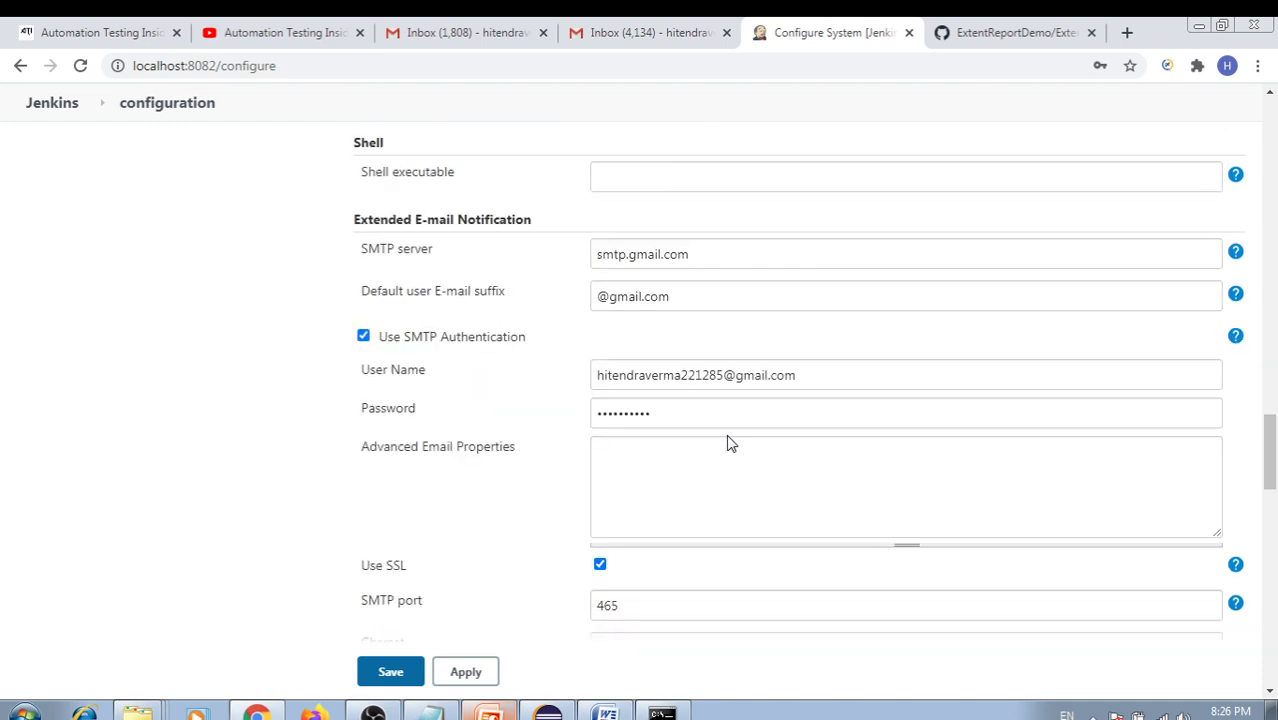
{"action": "scroll", "coordinate": [730, 440], "scroll_direction": "down", "scroll_amount": 10}
{"action": "scroll", "coordinate": [729, 434], "scroll_direction": "down", "scroll_amount": 10}
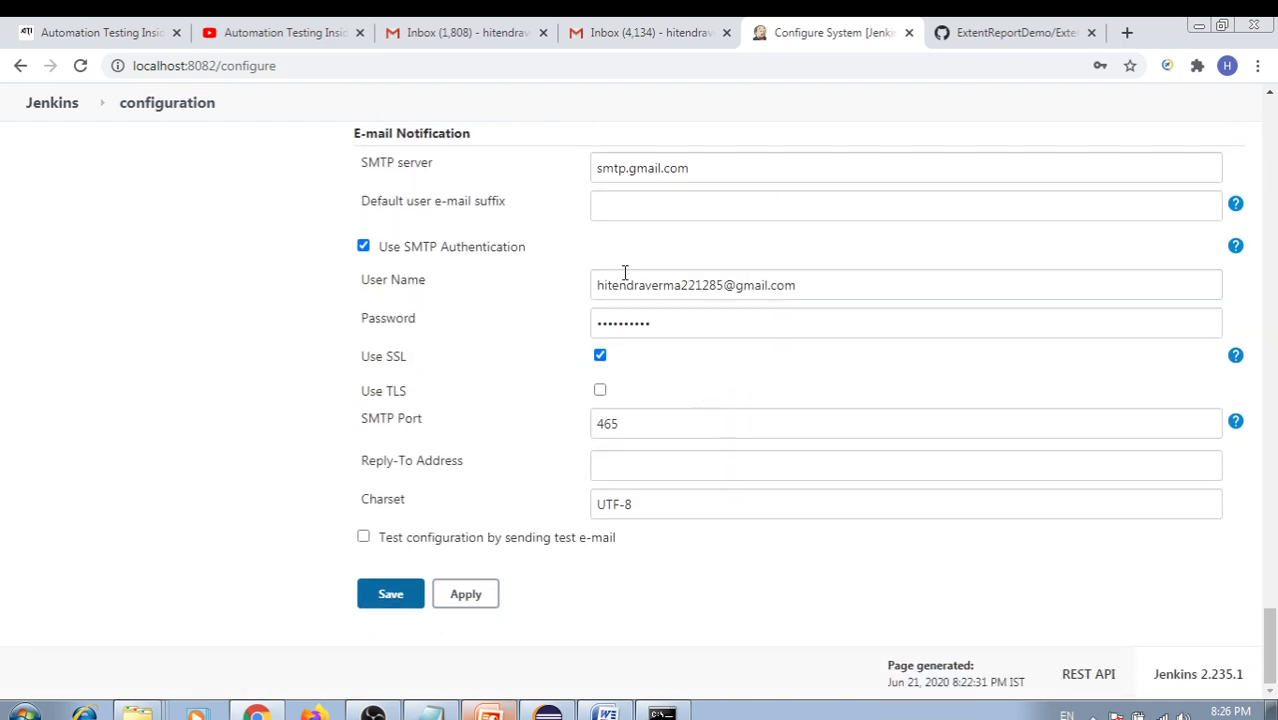
{"action": "left_click", "coordinate": [605, 207]}
{"action": "type", "text": "@"}
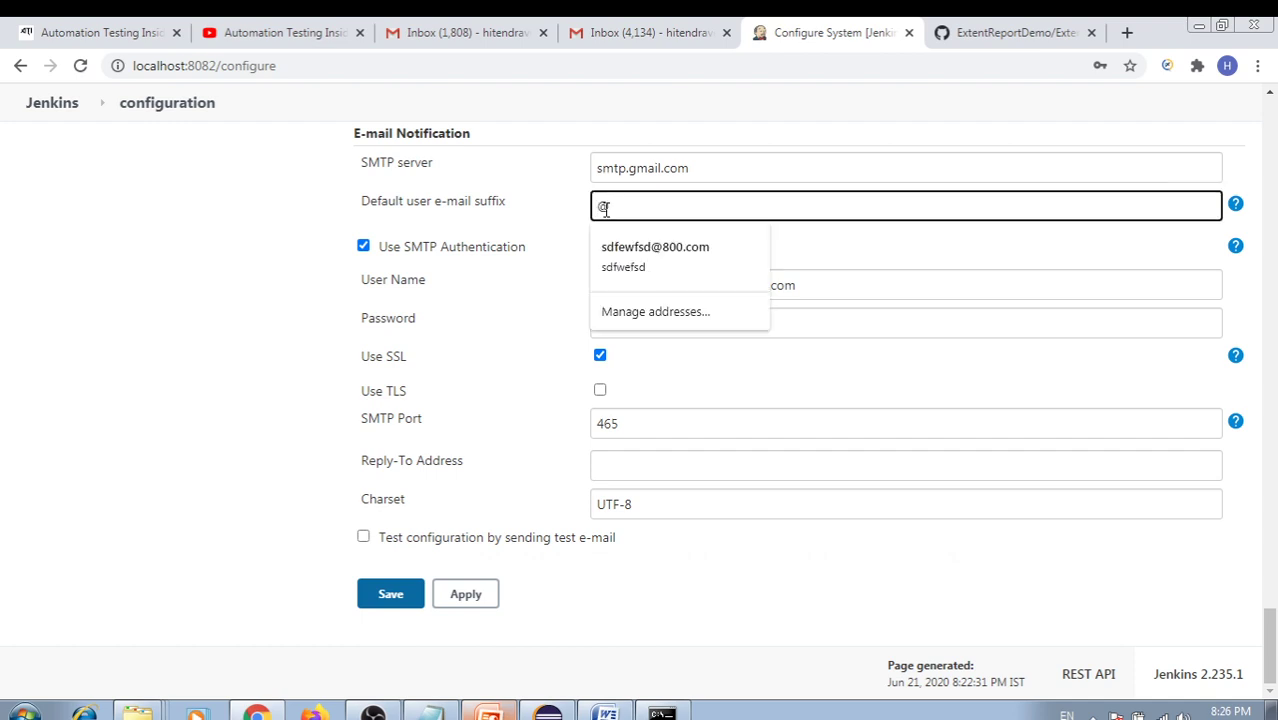
{"action": "type", "text": "gmail.com"}
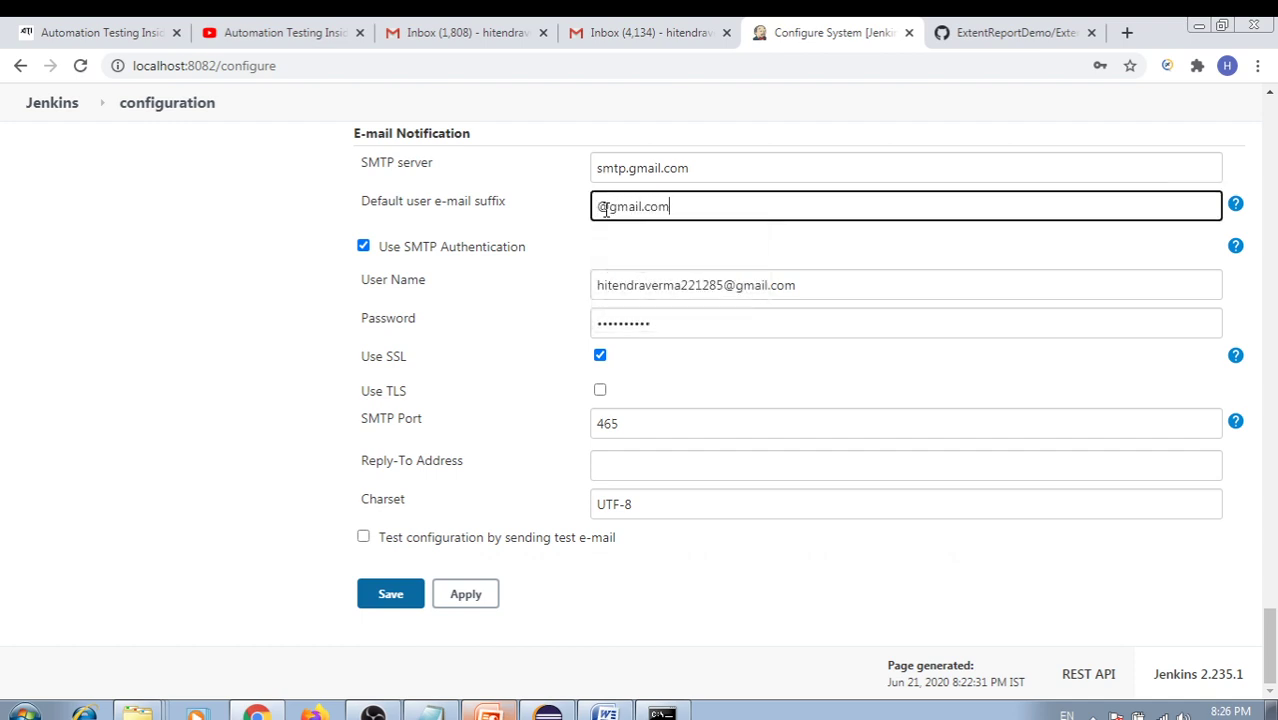
{"action": "left_click", "coordinate": [583, 264]}
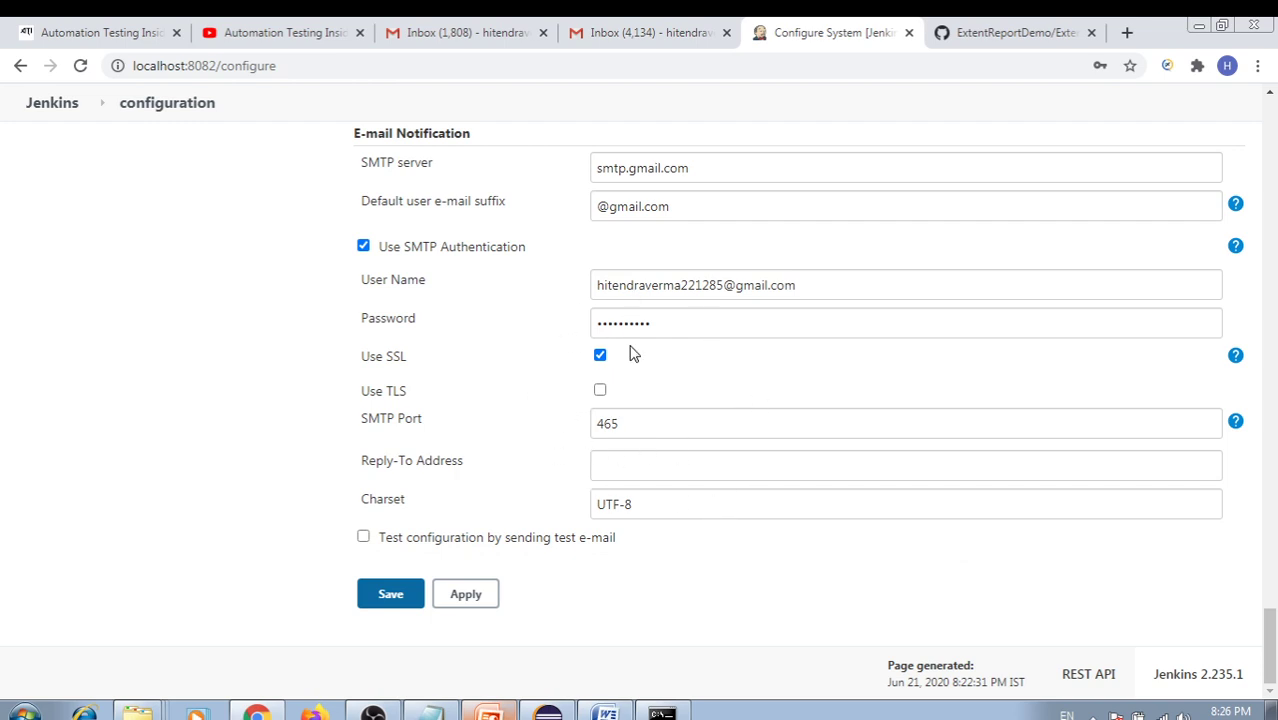
Send a test e-mail to the recipient's address and confirm 'Email was successfully sent'
{"action": "left_click_drag", "start_coordinate": [393, 549], "coordinate": [620, 552]}
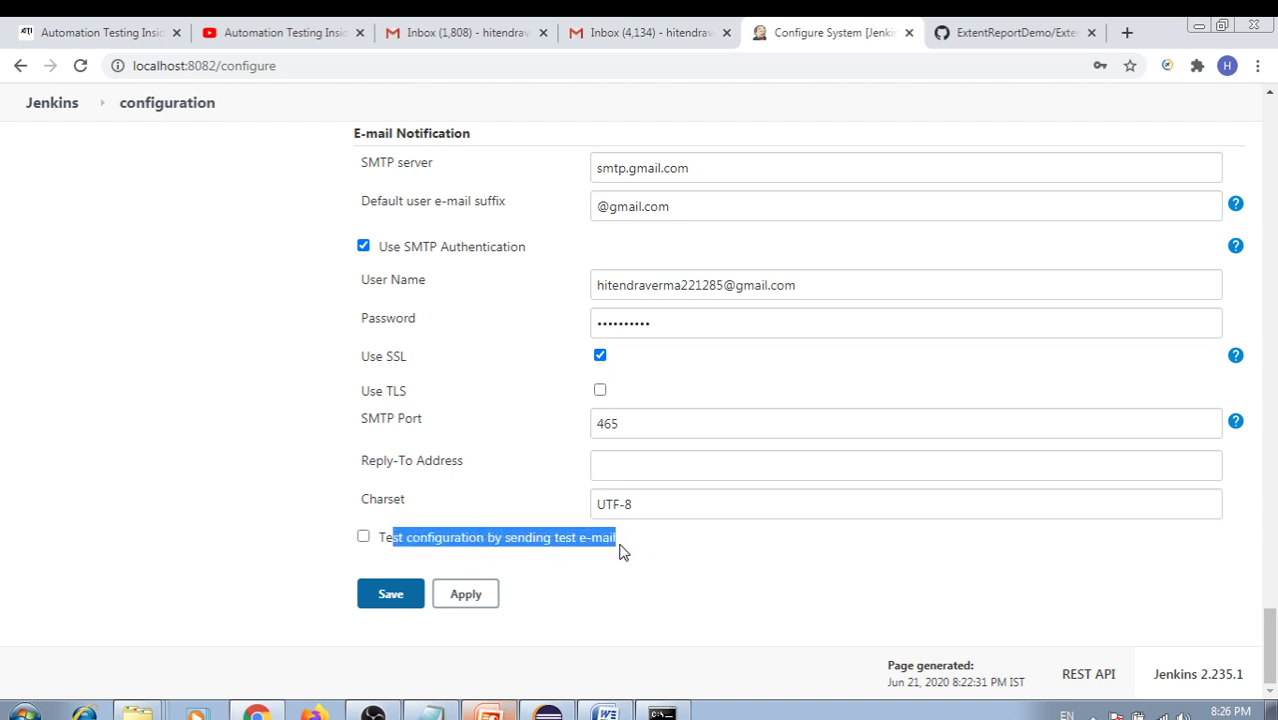
{"action": "left_click", "coordinate": [363, 538]}
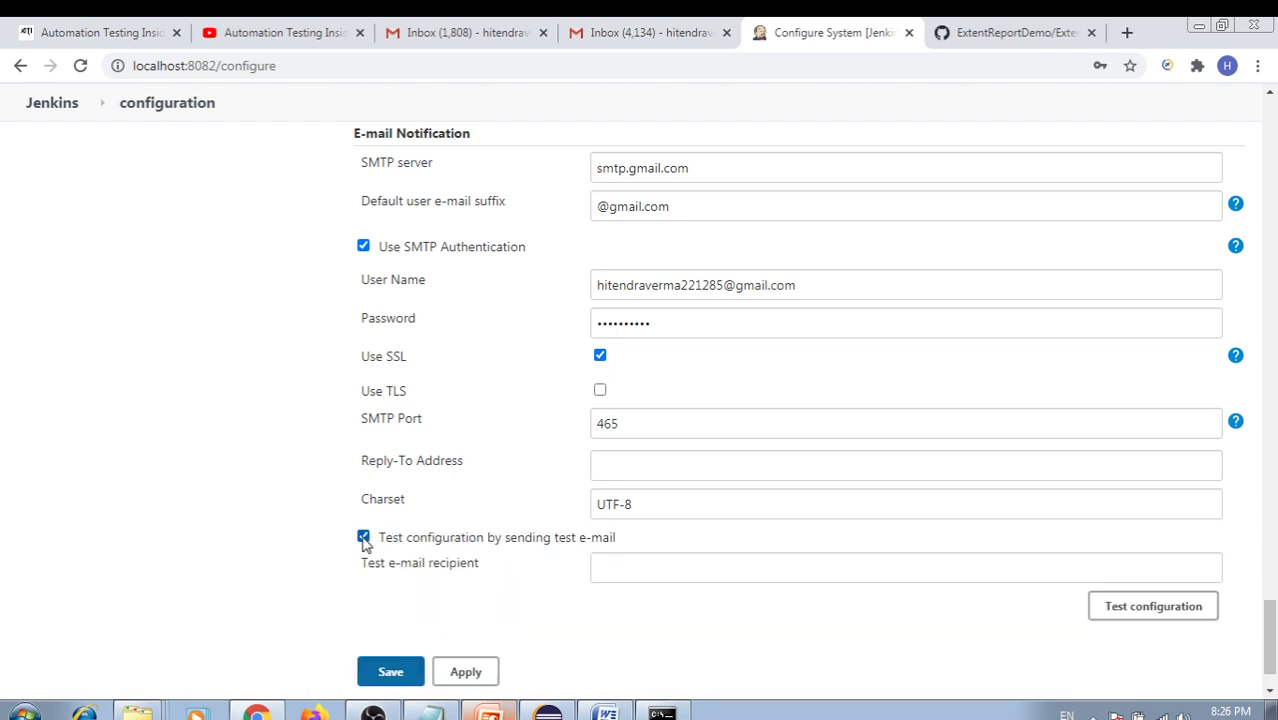
{"action": "left_click", "coordinate": [634, 568]}
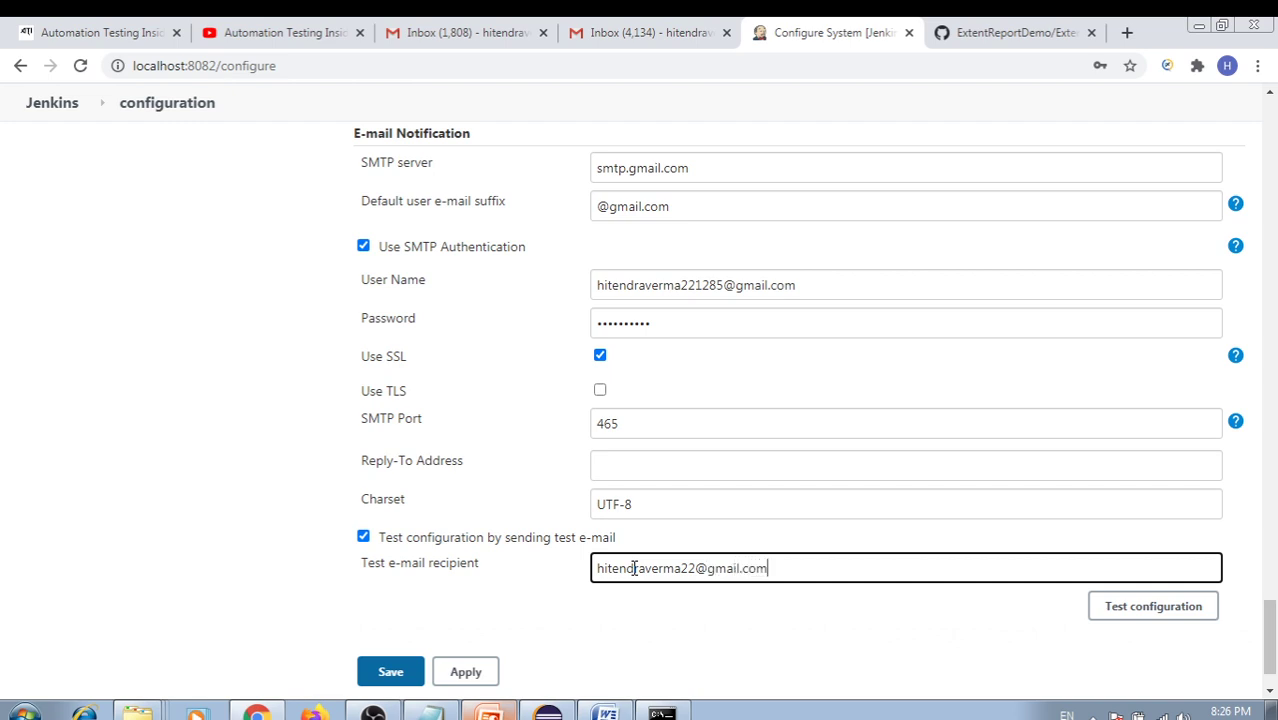
{"action": "left_click_drag", "start_coordinate": [771, 568], "coordinate": [597, 606]}
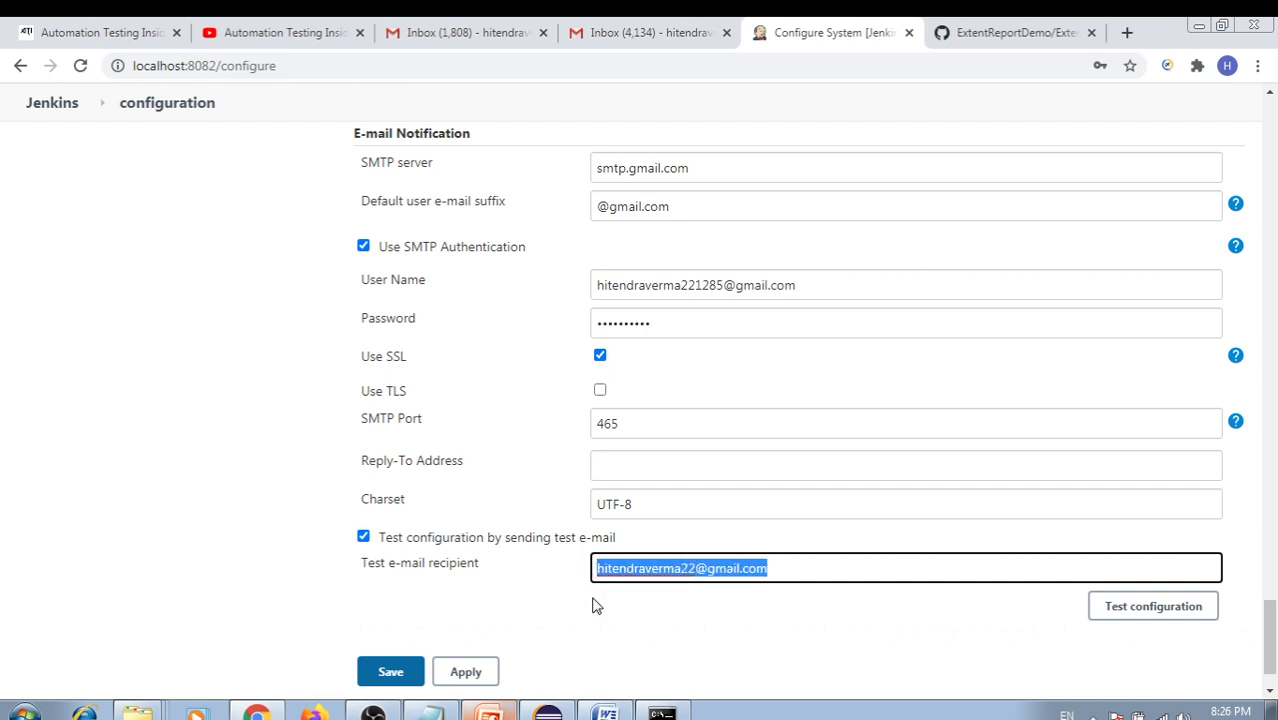
{"action": "left_click", "coordinate": [597, 606]}
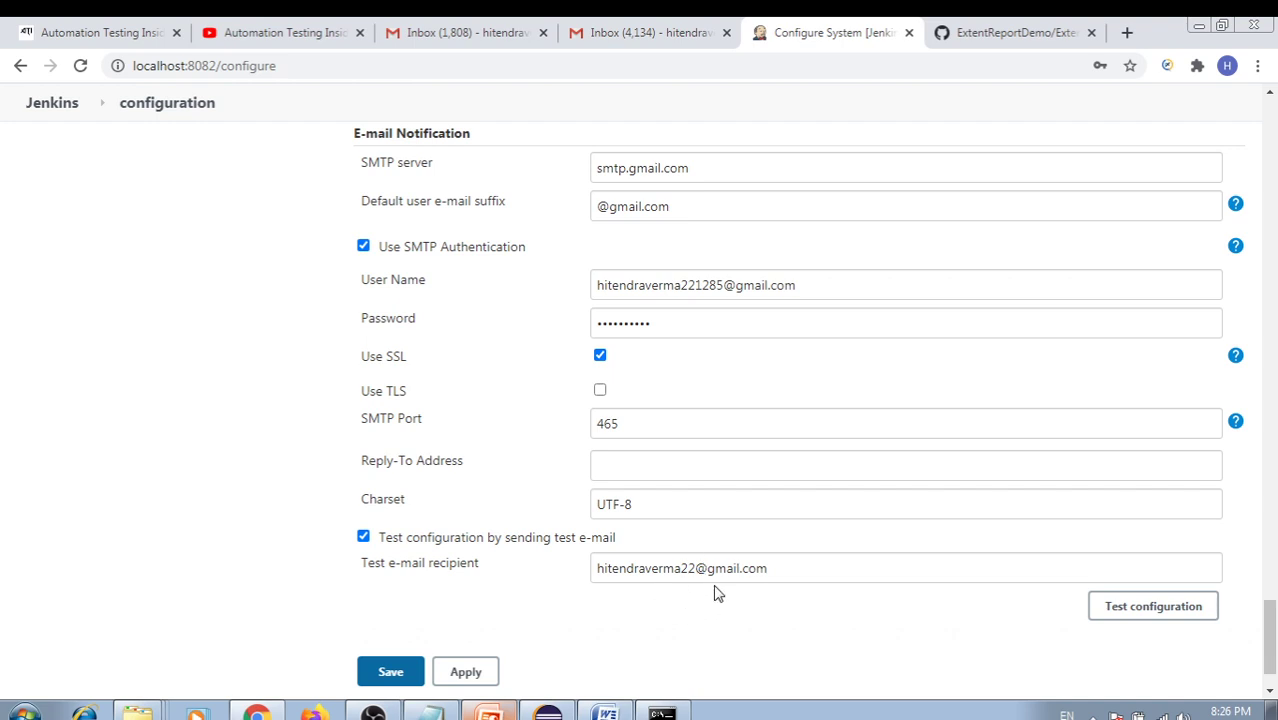
{"action": "left_click", "coordinate": [1141, 614]}
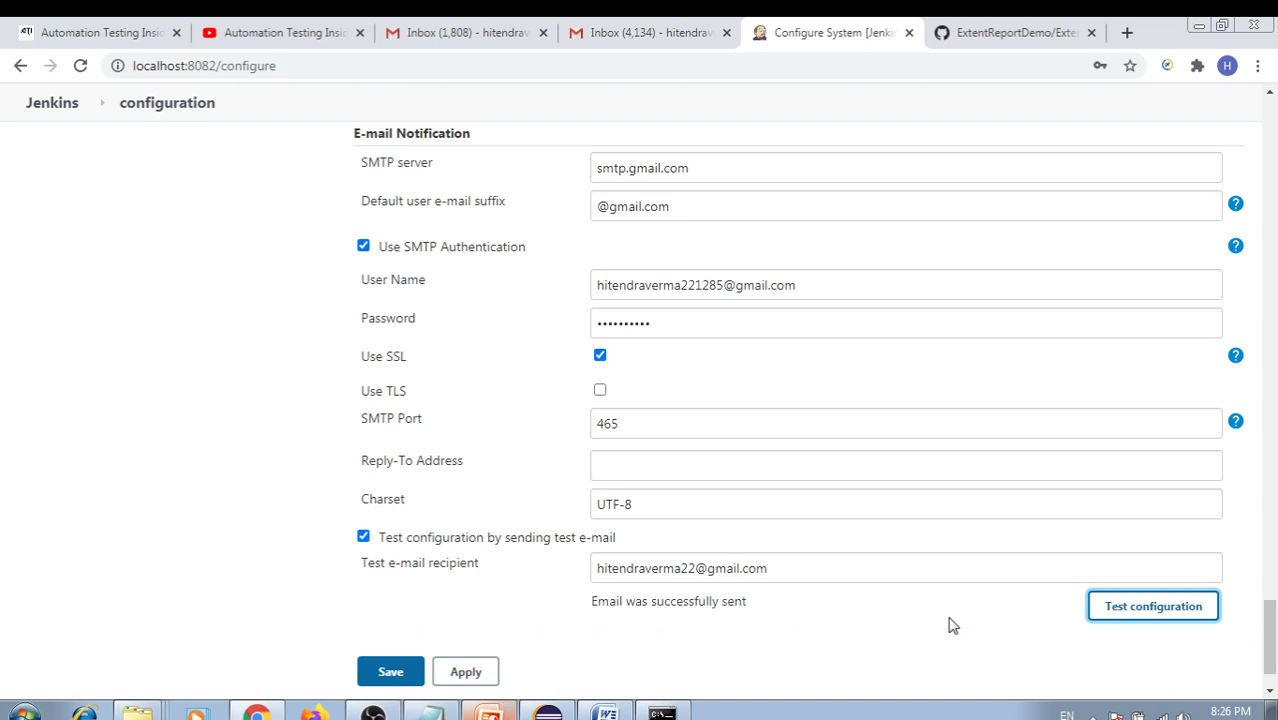
{"action": "left_click_drag", "start_coordinate": [594, 601], "coordinate": [753, 608]}
Verify the recipient's Gmail account, read 'Test email #1' from Jenkins, and return to Jenkins
{"action": "left_click", "coordinate": [630, 35]}
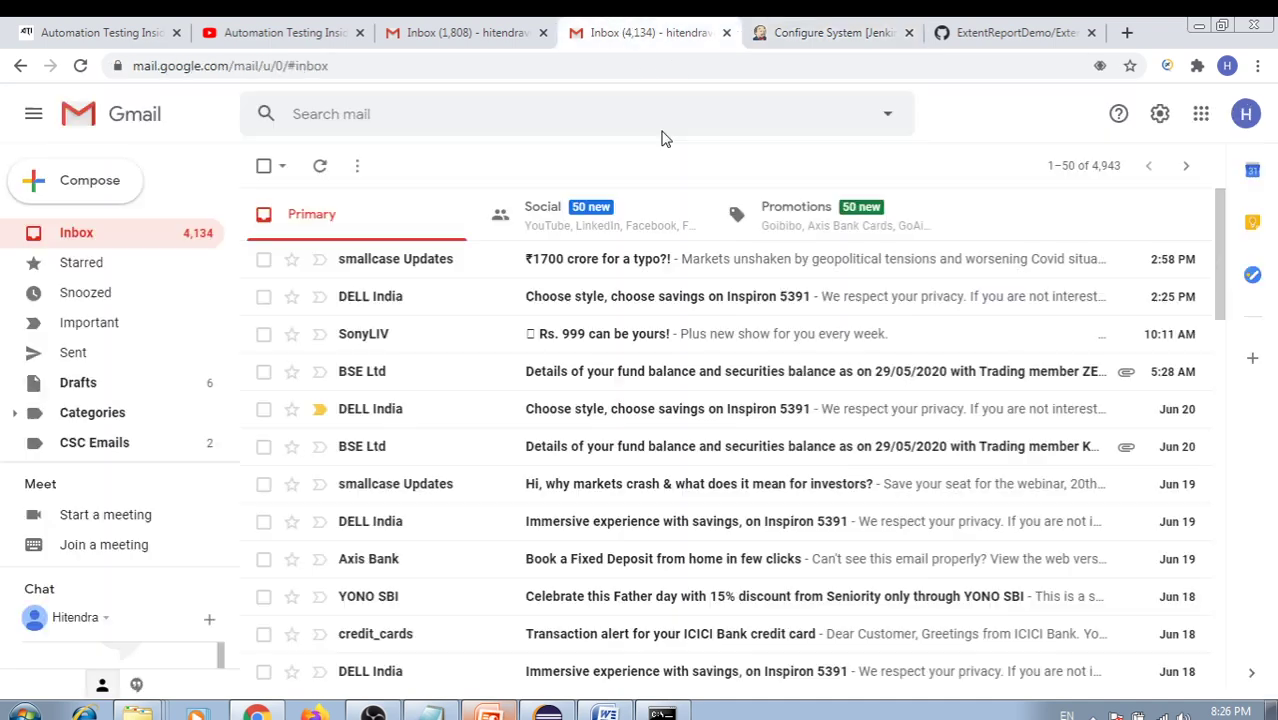
{"action": "left_click", "coordinate": [505, 33]}
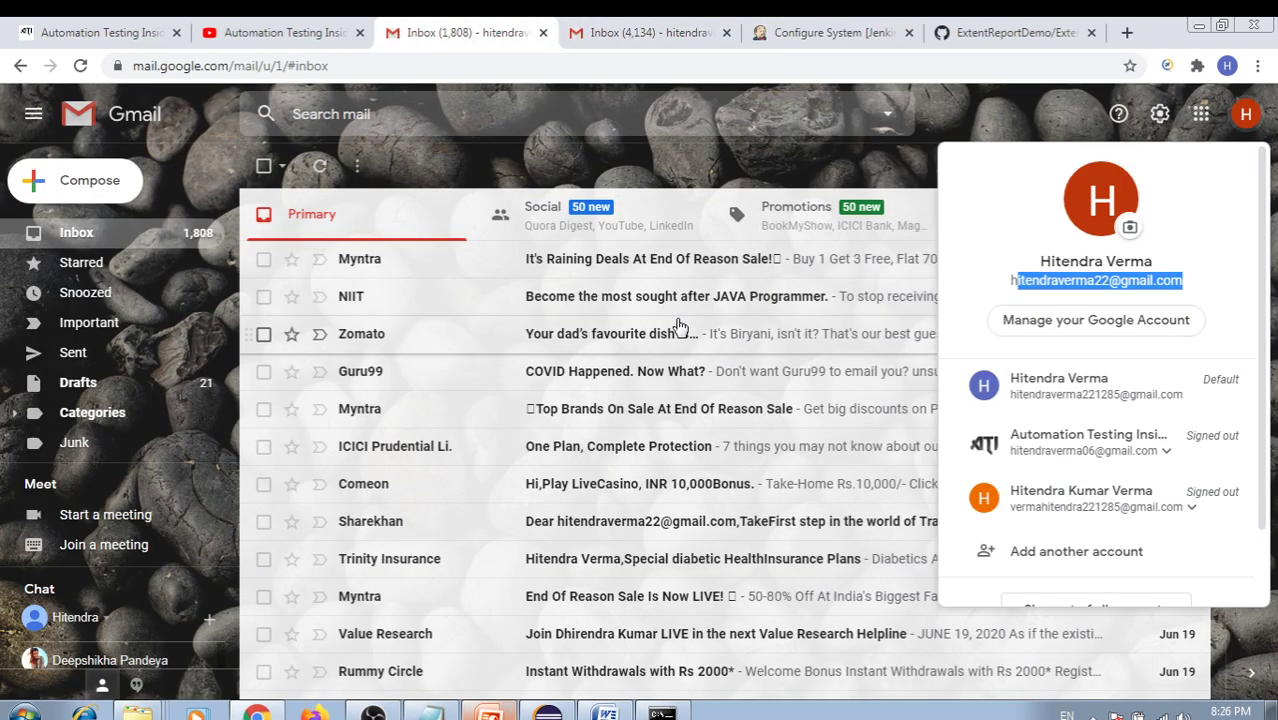
{"action": "left_click", "coordinate": [948, 128]}
{"action": "left_click", "coordinate": [1244, 116]}
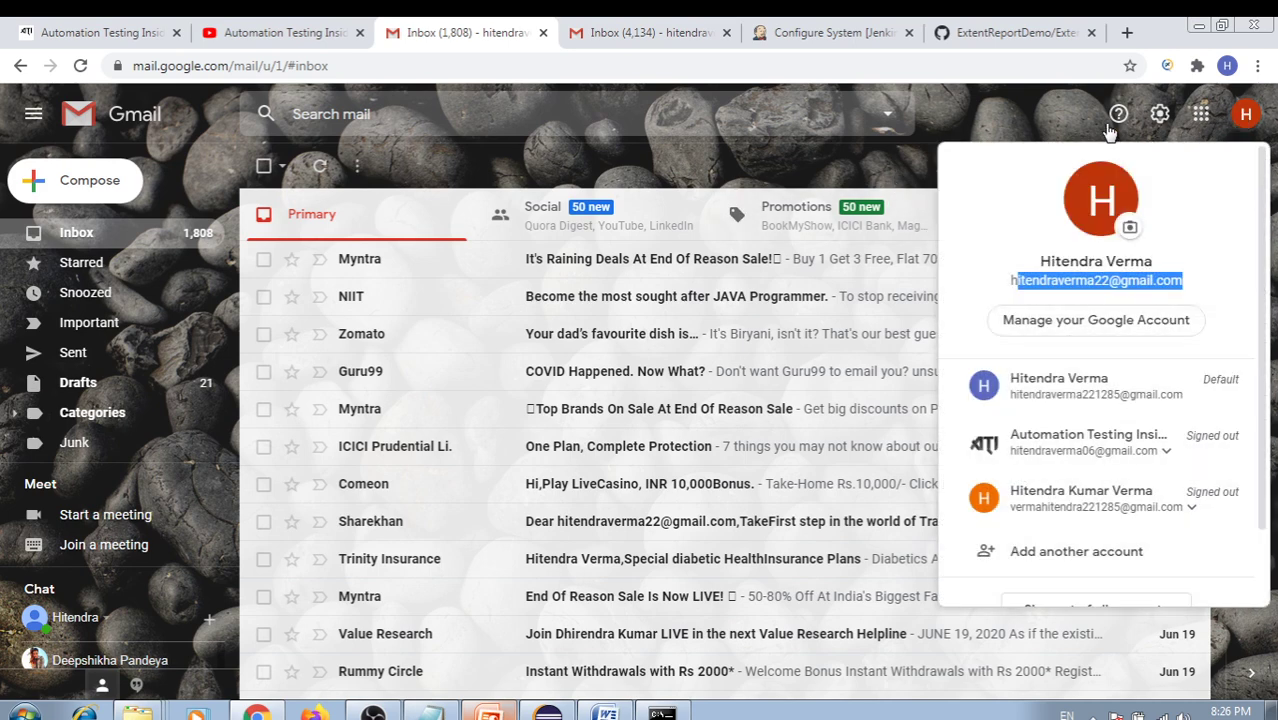
{"action": "left_click", "coordinate": [959, 103]}
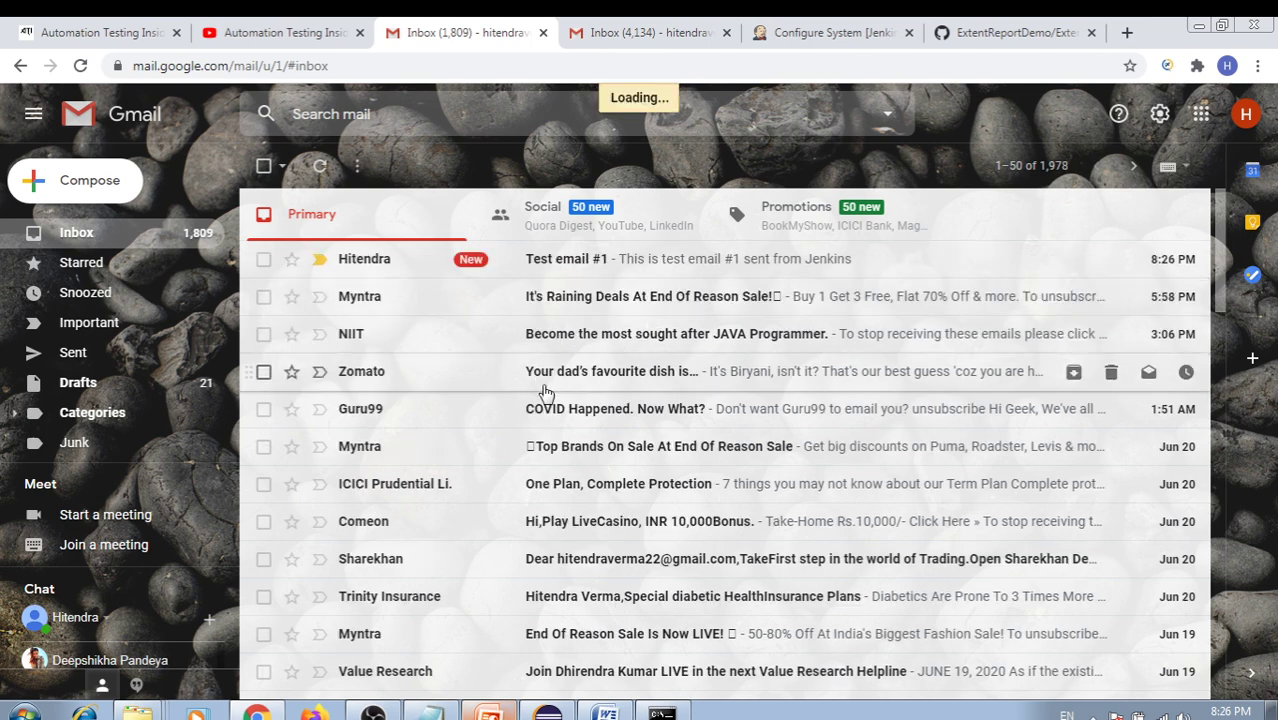
{"action": "key", "text": "Return"}
{"action": "left_click_drag", "start_coordinate": [325, 313], "coordinate": [931, 114]}
{"action": "left_click", "coordinate": [830, 32]}
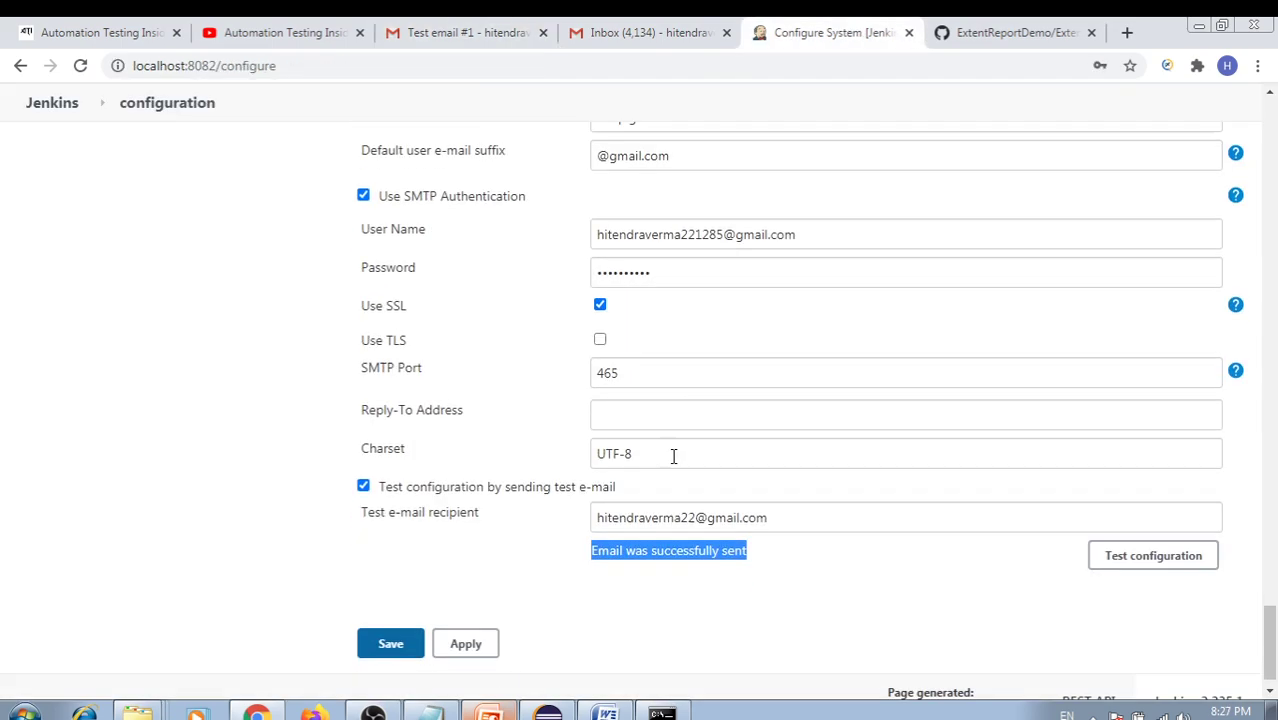
Apply and save the Configure System e-mail settings
{"action": "scroll", "coordinate": [674, 455], "scroll_direction": "down", "scroll_amount": 1}
{"action": "left_click", "coordinate": [466, 594]}
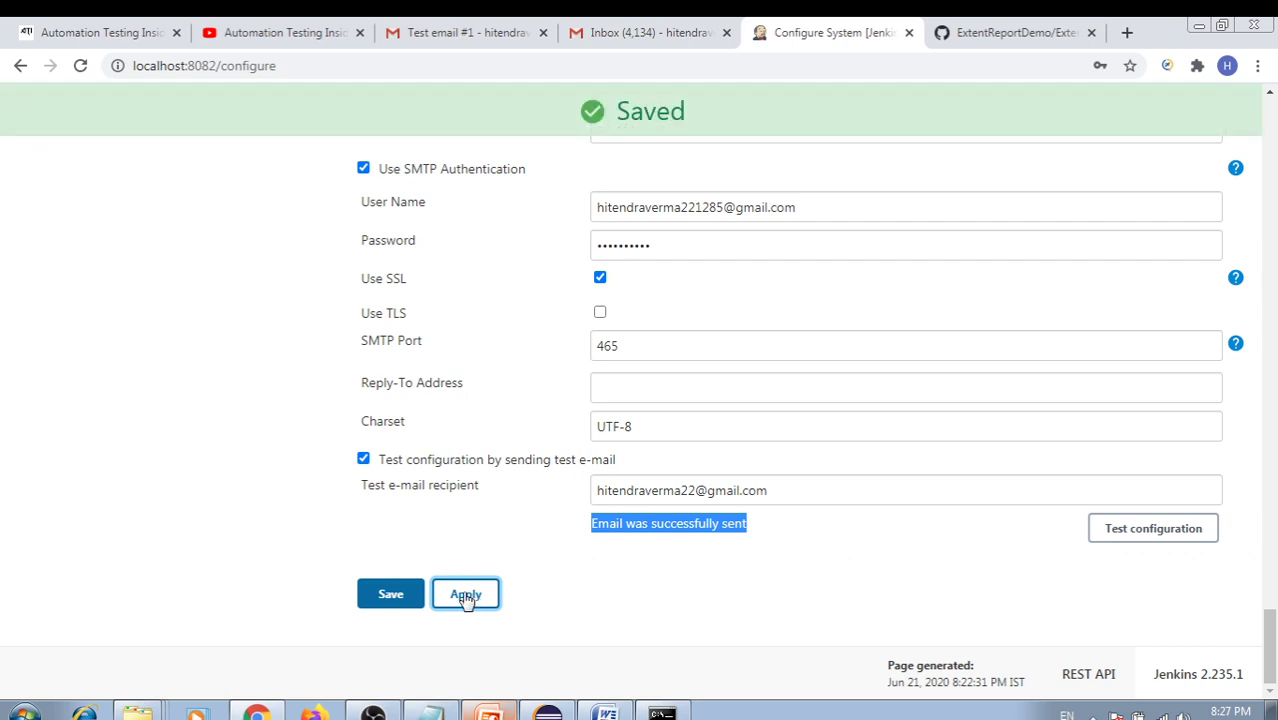
{"action": "left_click", "coordinate": [390, 597]}
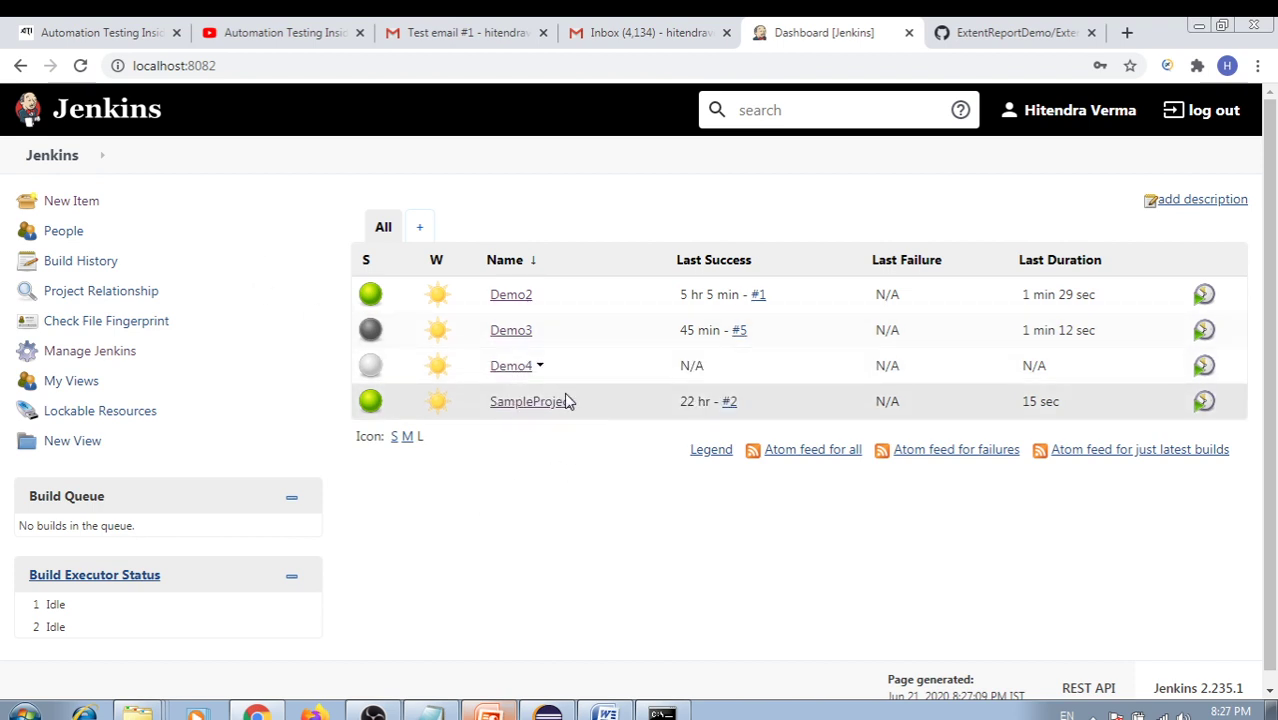
Open Demo4's configuration and review it down to the Publish HTML reports and TestNG post-build actions
{"action": "left_click", "coordinate": [510, 368]}
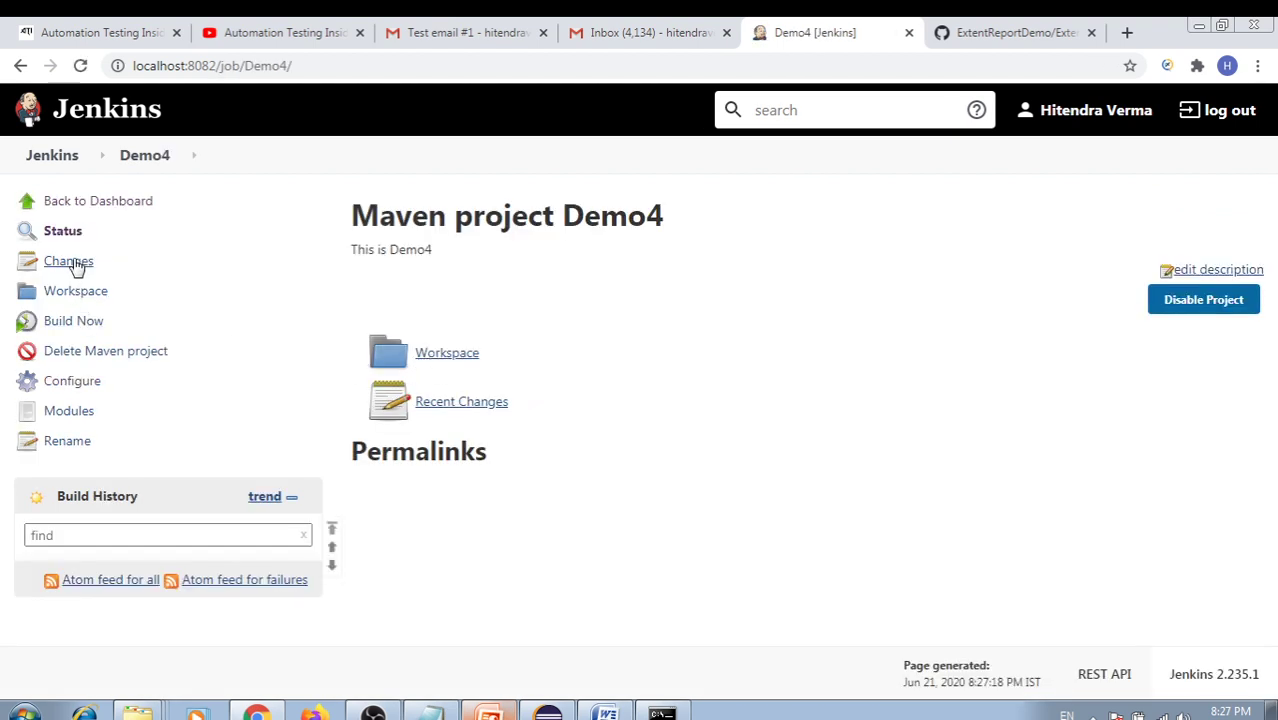
{"action": "left_click", "coordinate": [78, 382]}
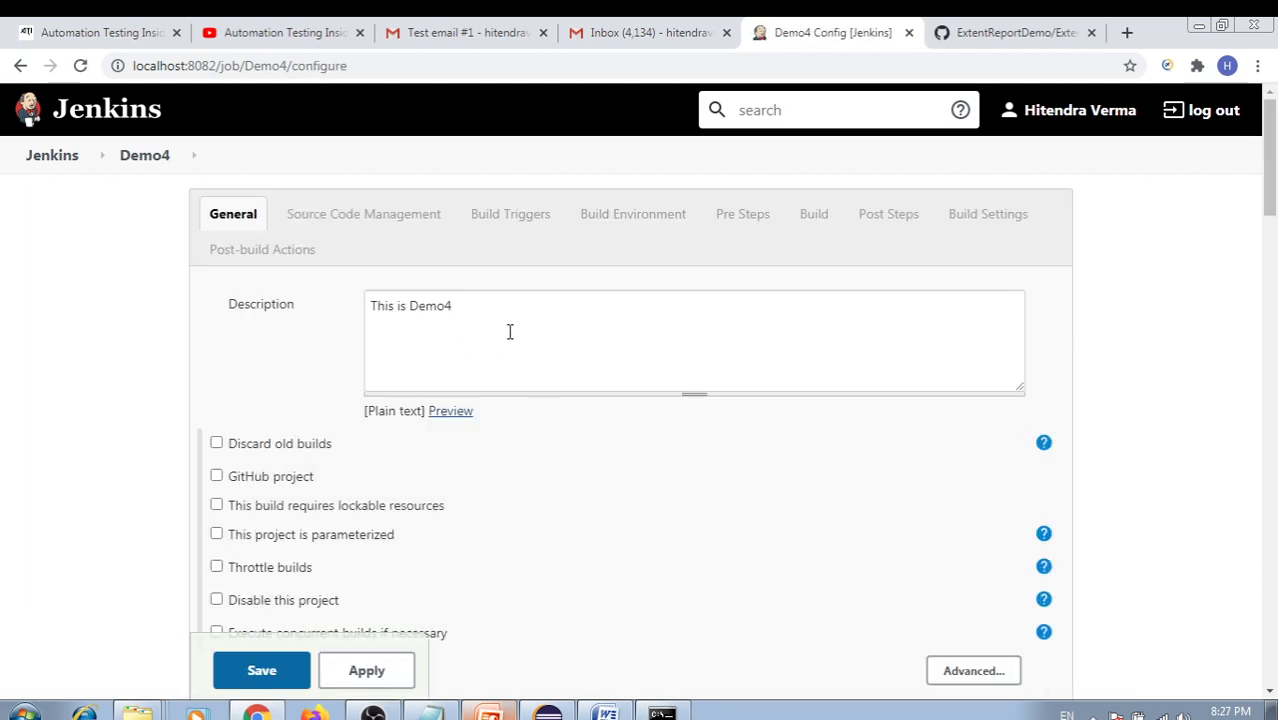
{"action": "scroll", "coordinate": [598, 422], "scroll_direction": "down", "scroll_amount": 1}
{"action": "scroll", "coordinate": [598, 422], "scroll_direction": "down", "scroll_amount": 10}
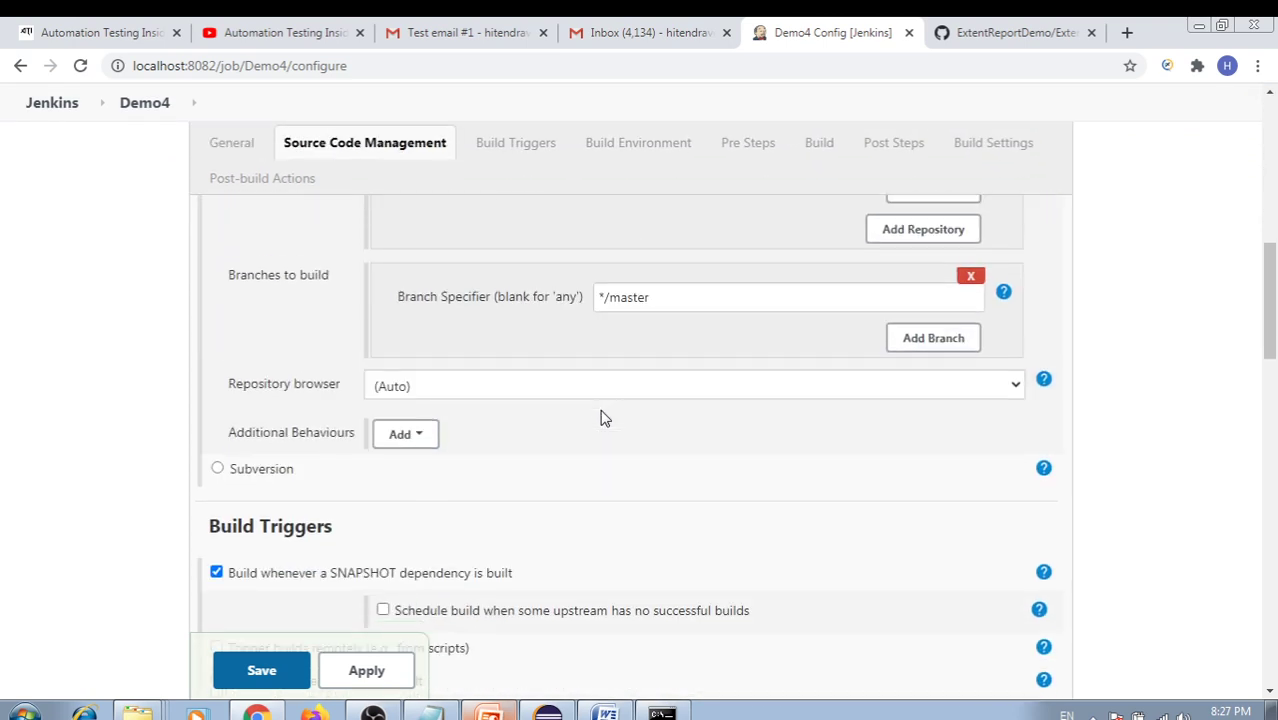
{"action": "scroll", "coordinate": [601, 418], "scroll_direction": "down", "scroll_amount": 6}
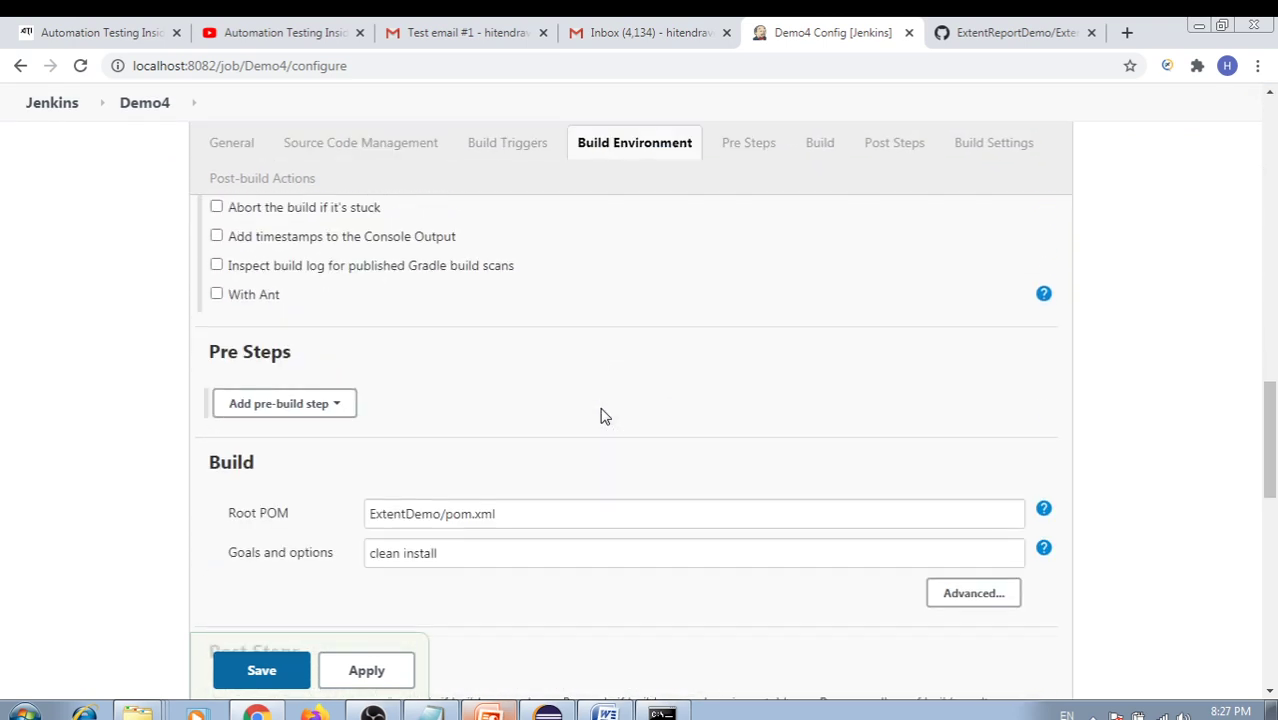
{"action": "left_click", "coordinate": [343, 404]}
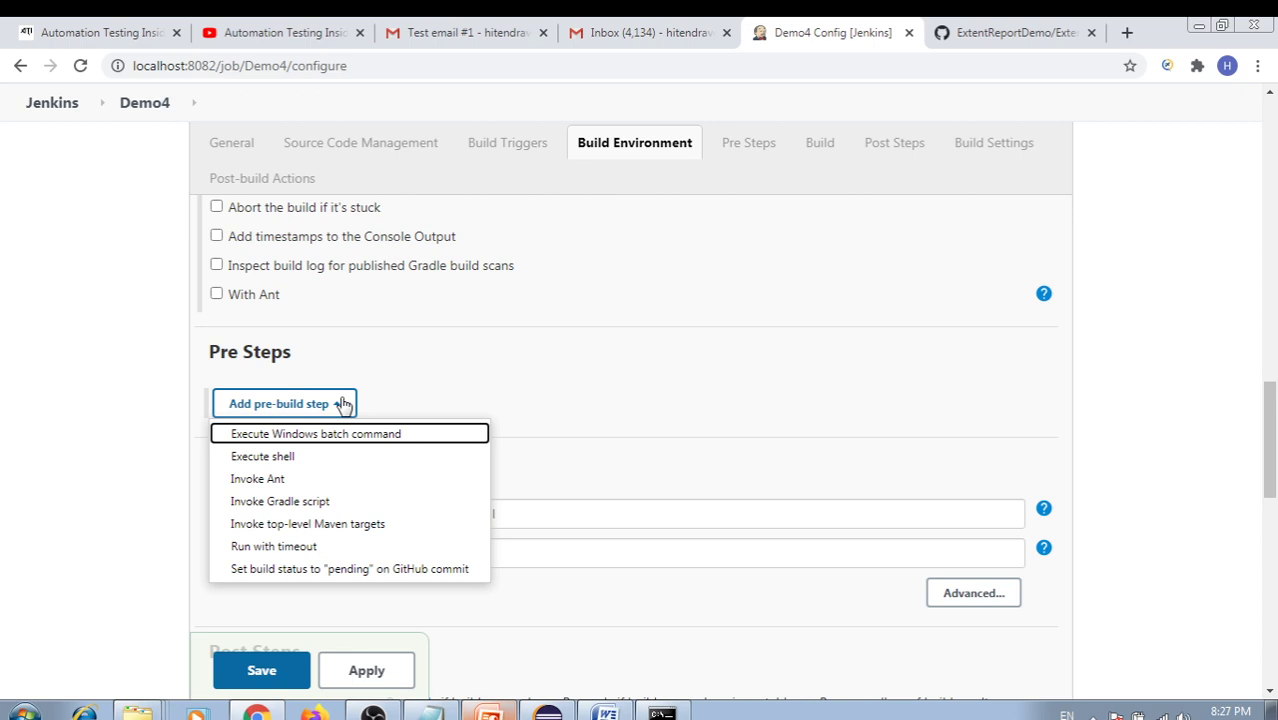
{"action": "left_click", "coordinate": [519, 397]}
{"action": "scroll", "coordinate": [576, 399], "scroll_direction": "down", "scroll_amount": 4}
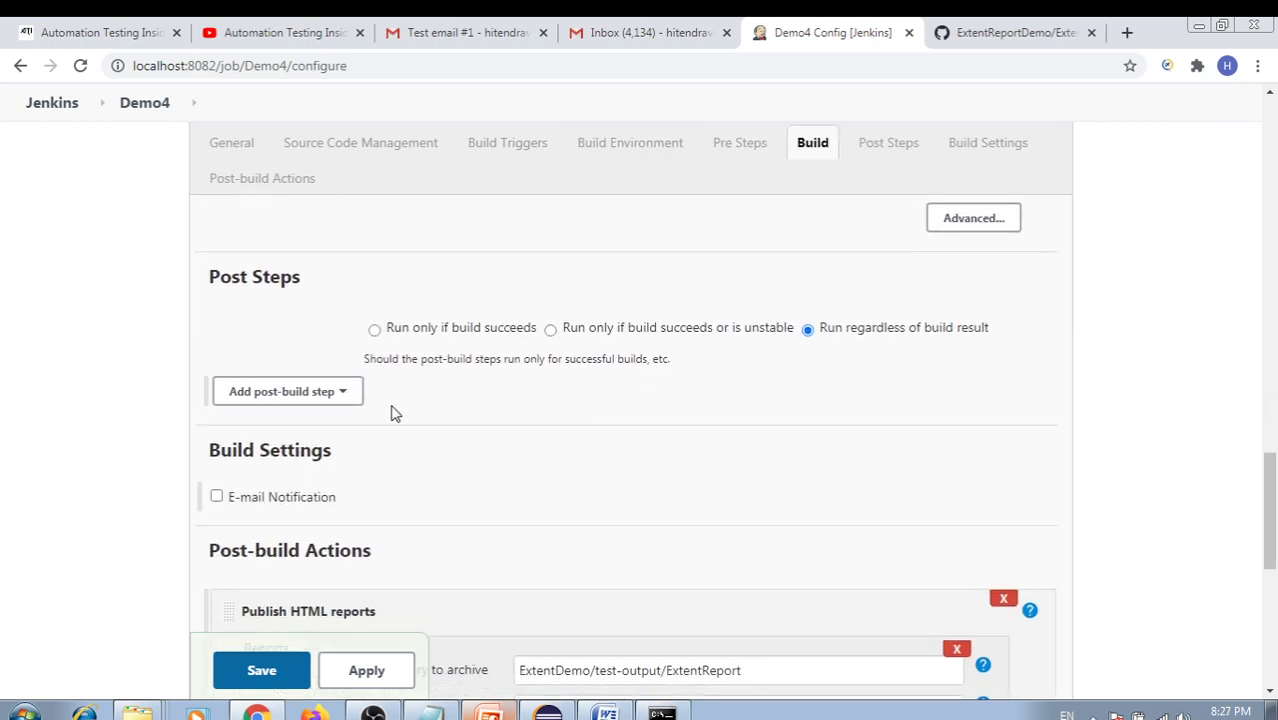
{"action": "scroll", "coordinate": [457, 408], "scroll_direction": "down", "scroll_amount": 2}
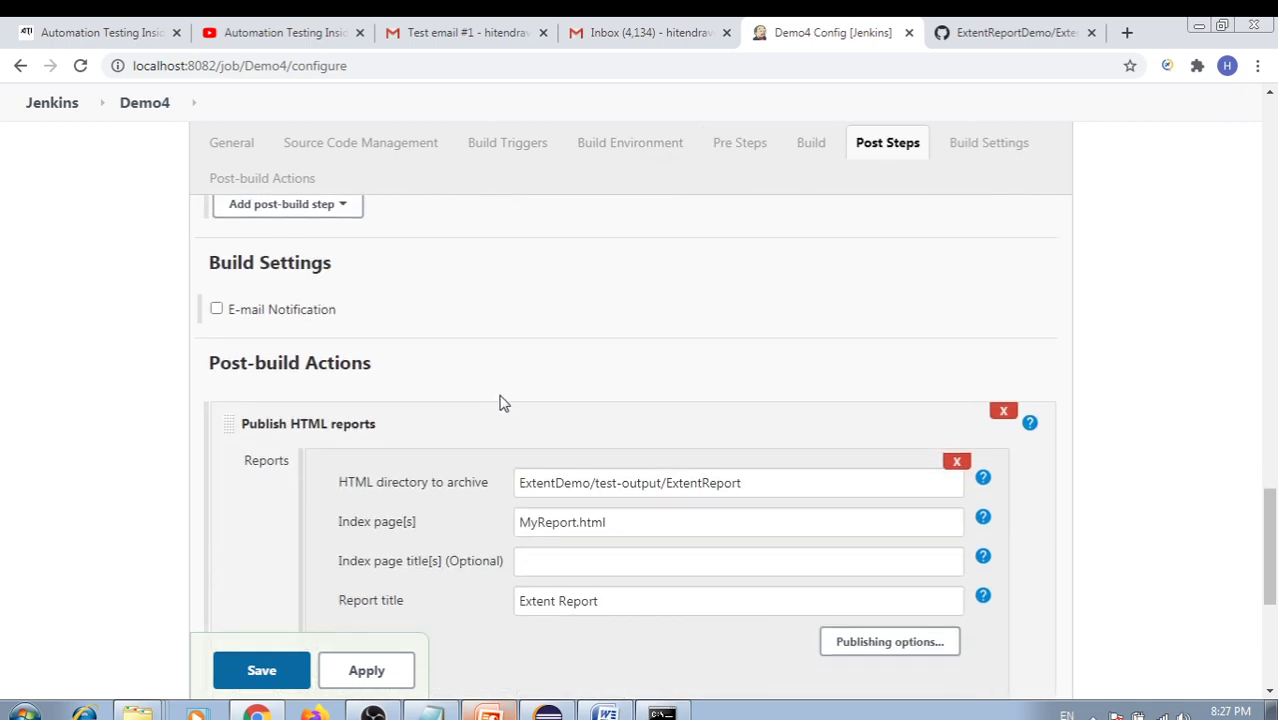
{"action": "scroll", "coordinate": [503, 402], "scroll_direction": "down", "scroll_amount": 4}
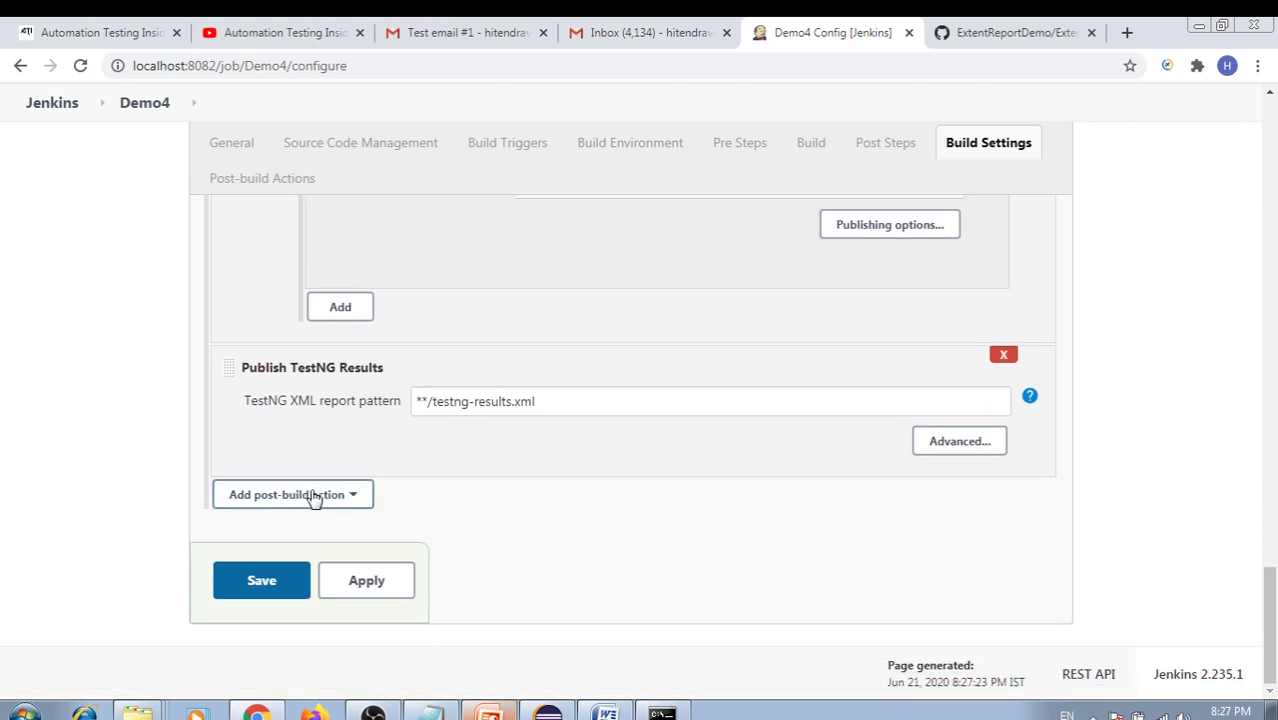
Add an Editable Email Notification post-build action with the user's Gmail address as project recipient
{"action": "left_click", "coordinate": [359, 503]}
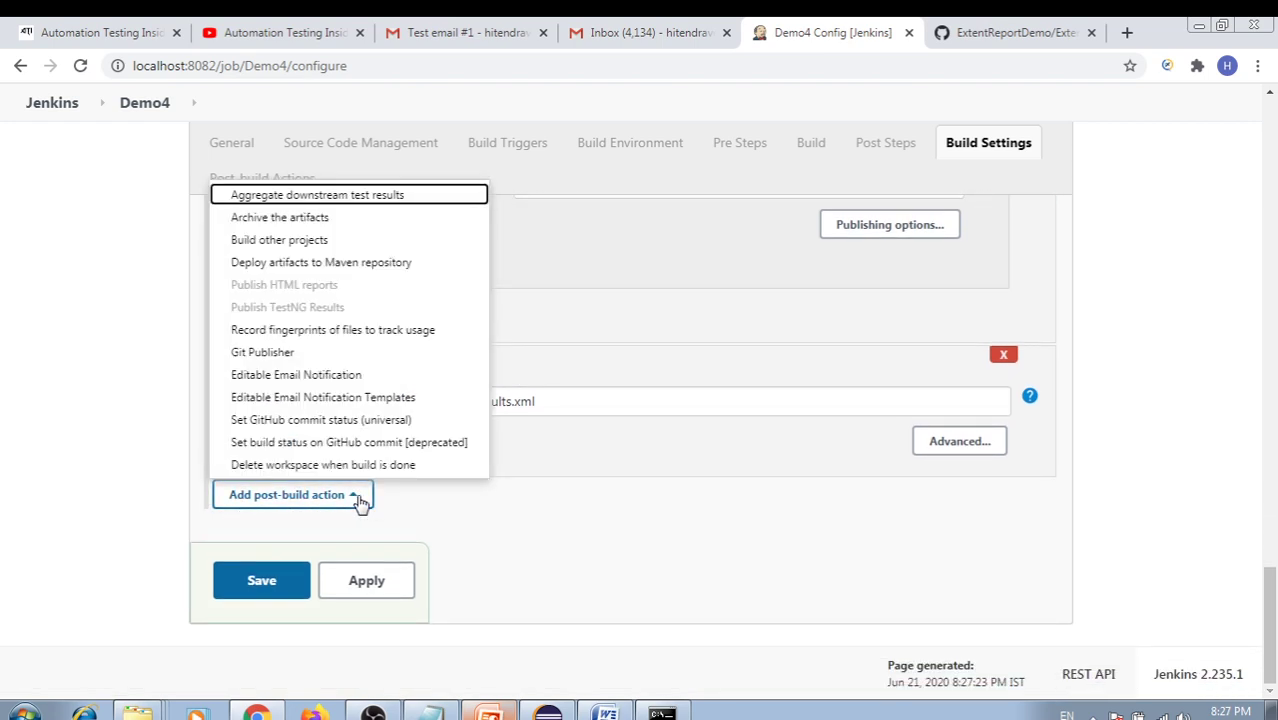
{"action": "left_click", "coordinate": [297, 376]}
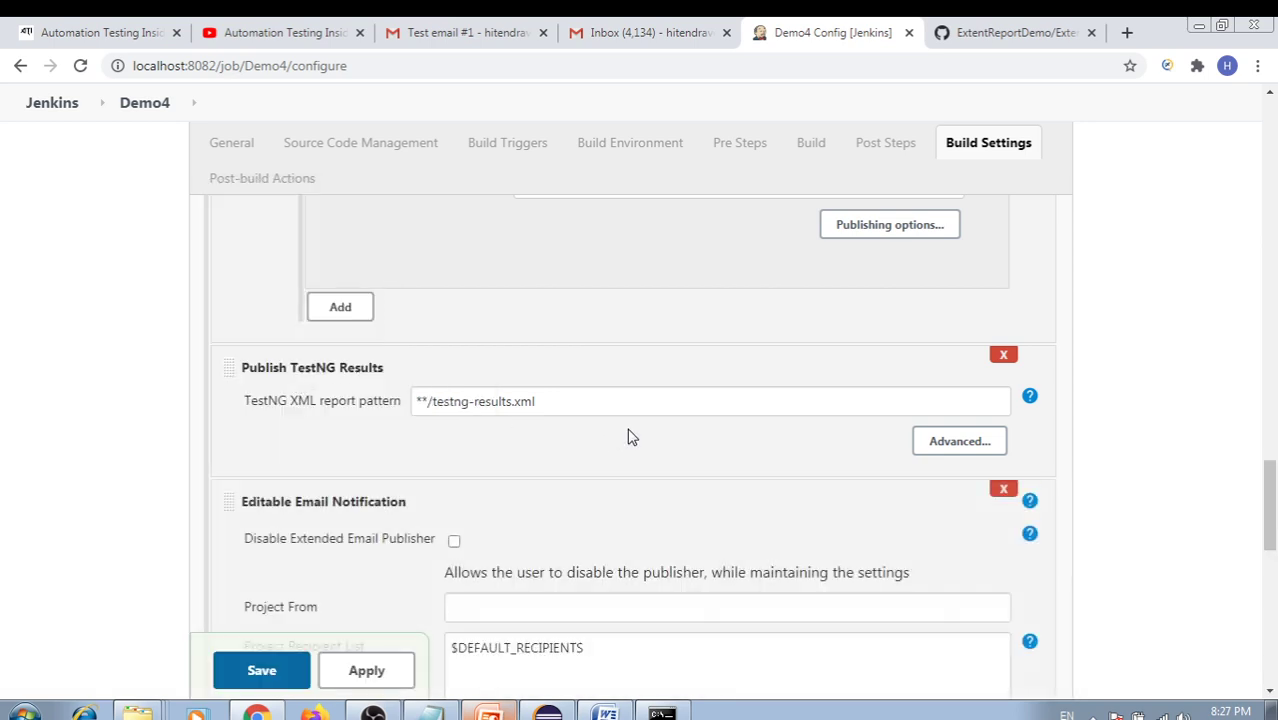
{"action": "scroll", "coordinate": [551, 422], "scroll_direction": "down", "scroll_amount": 2}
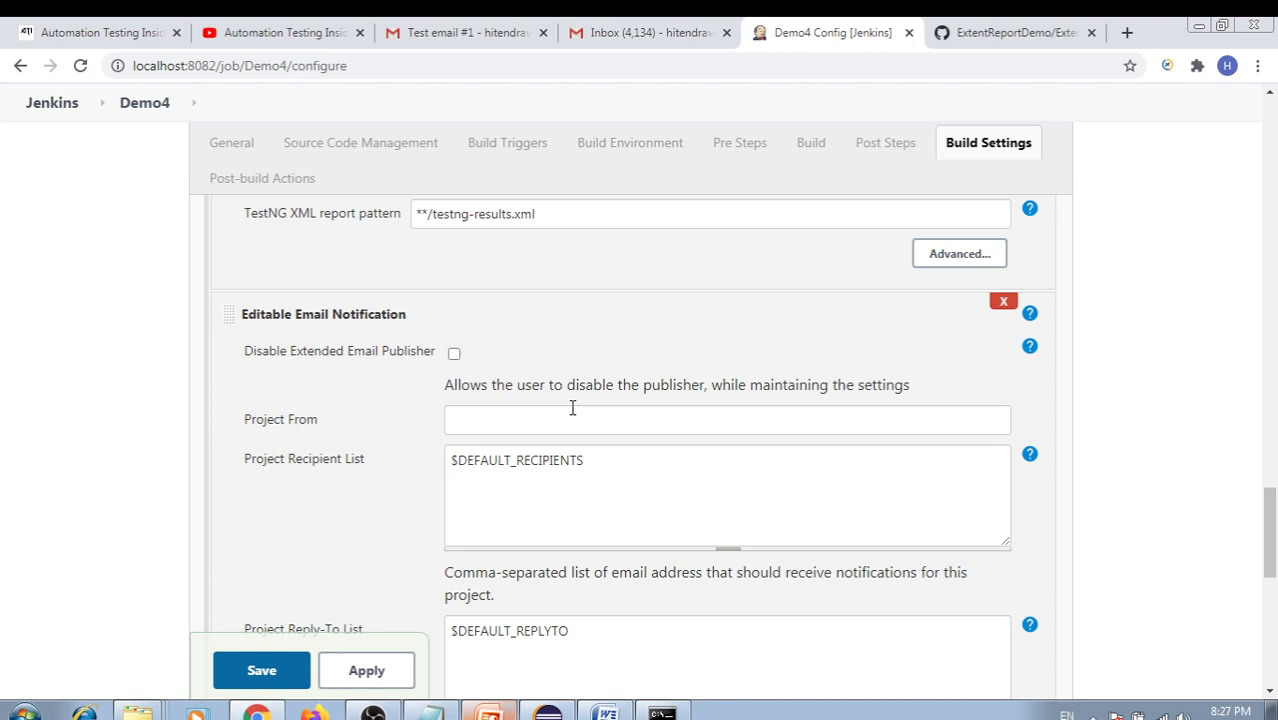
{"action": "scroll", "coordinate": [572, 407], "scroll_direction": "down", "scroll_amount": 1}
{"action": "left_click_drag", "start_coordinate": [600, 368], "coordinate": [456, 366]}
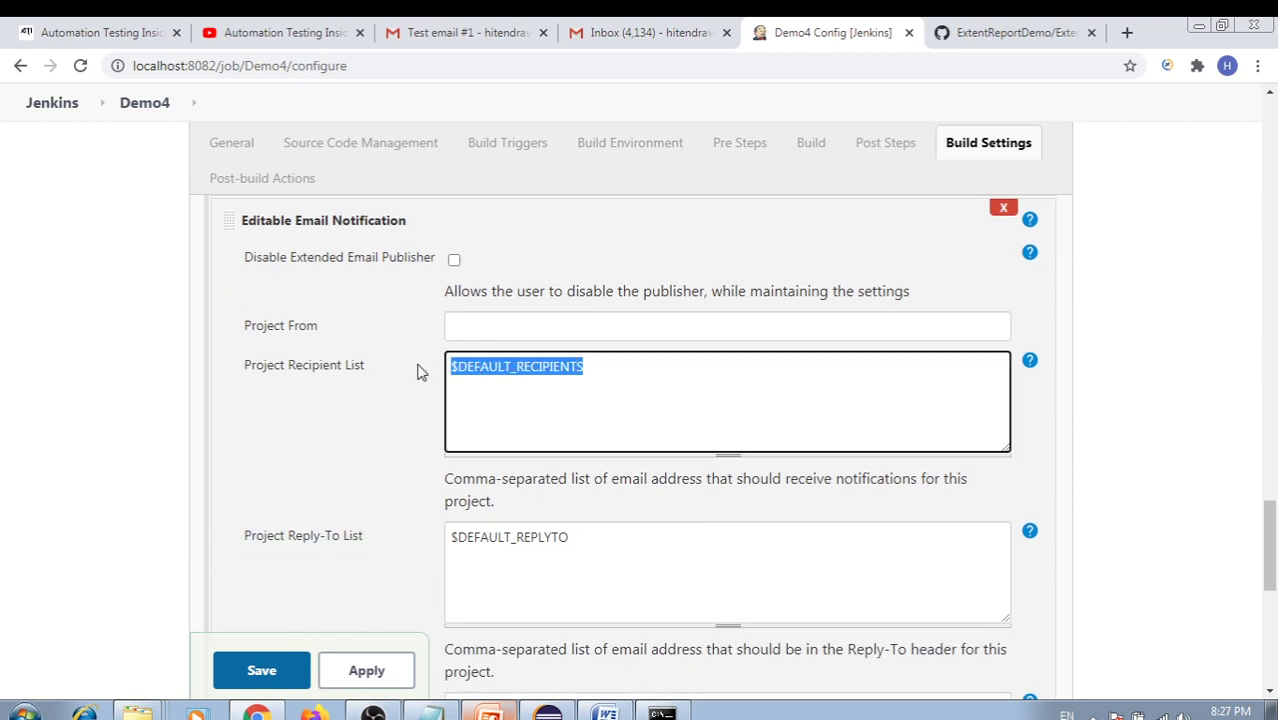
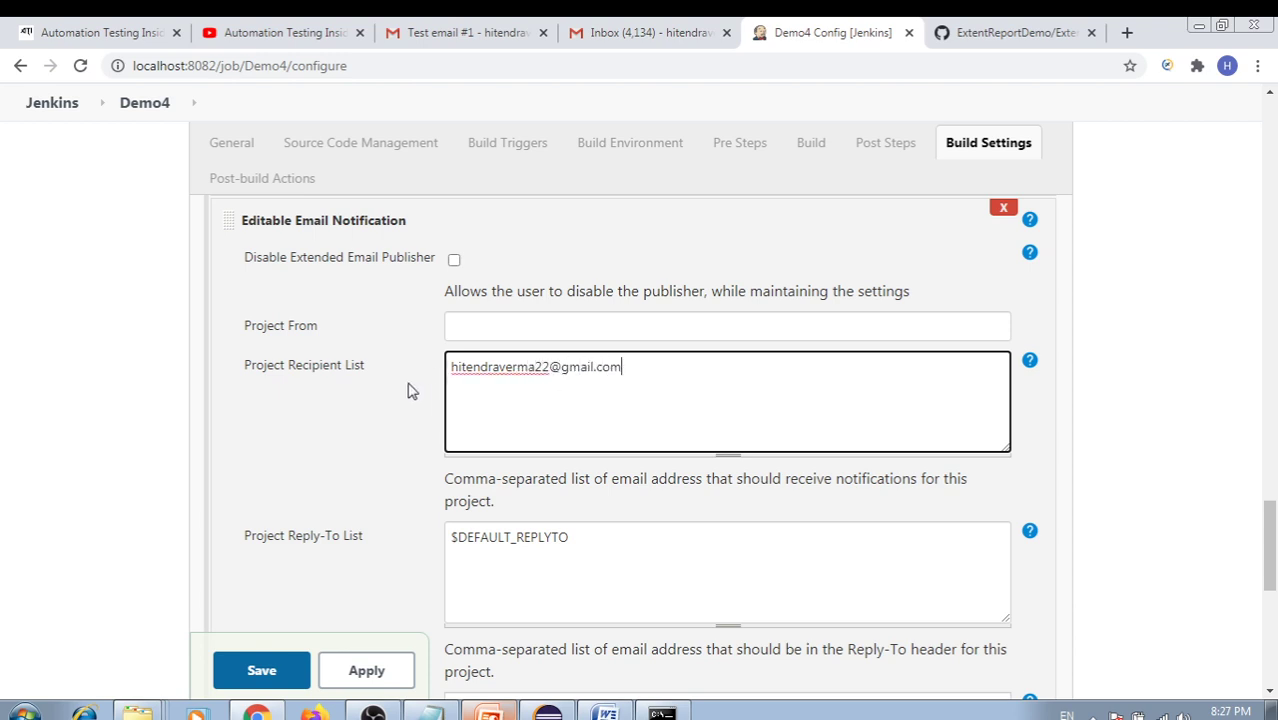
{"action": "left_click_drag", "start_coordinate": [655, 374], "coordinate": [400, 396]}
{"action": "left_click", "coordinate": [650, 366]}
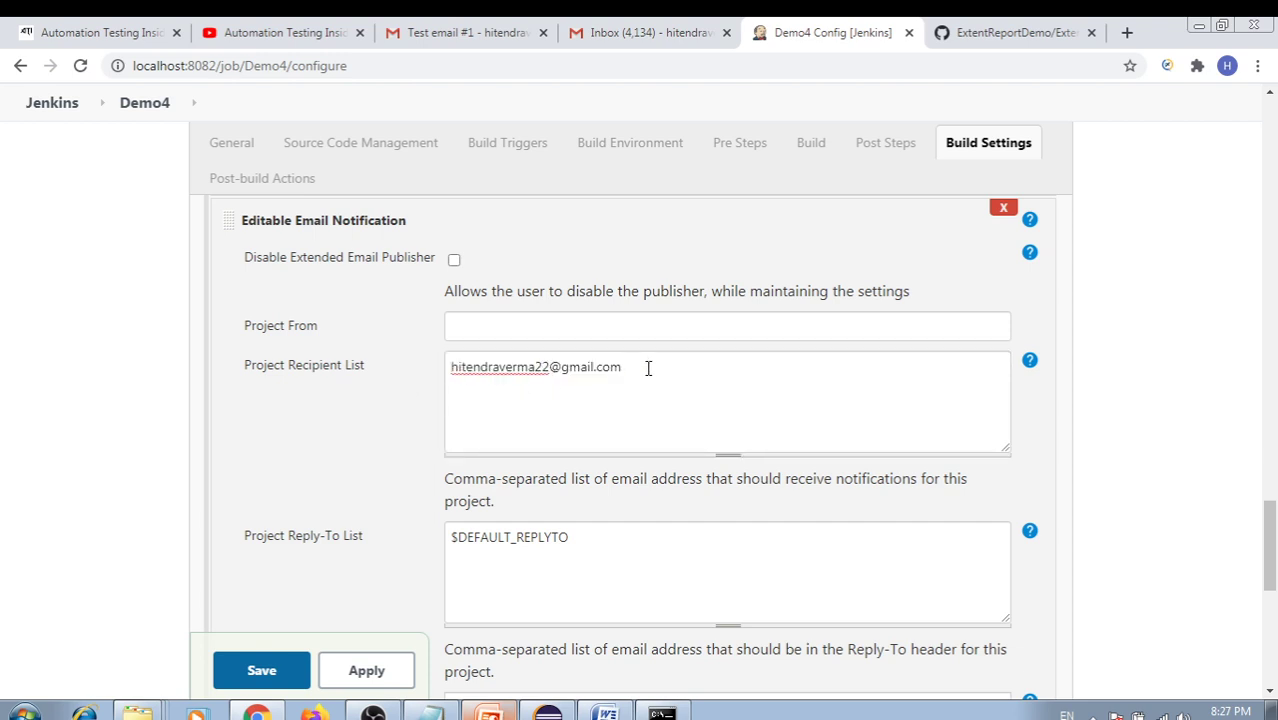
{"action": "left_click_drag", "start_coordinate": [650, 366], "coordinate": [393, 377]}
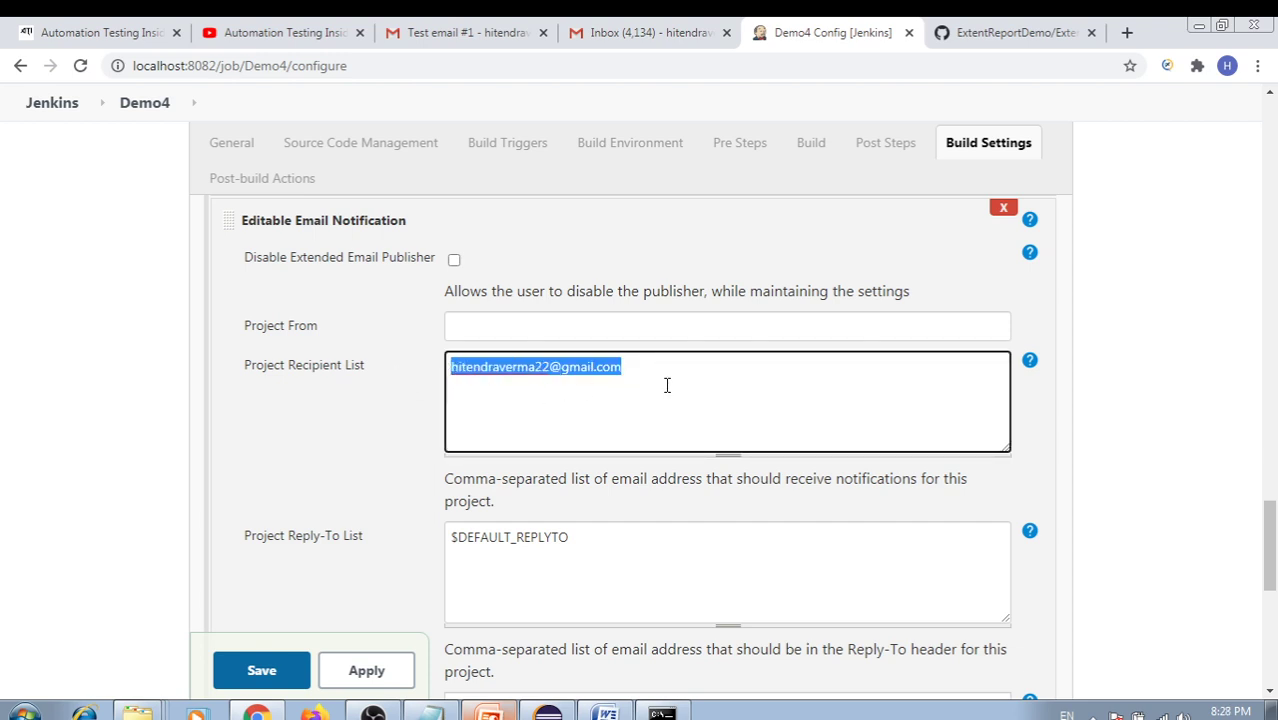
{"action": "scroll", "coordinate": [667, 385], "scroll_direction": "down", "scroll_amount": 1}
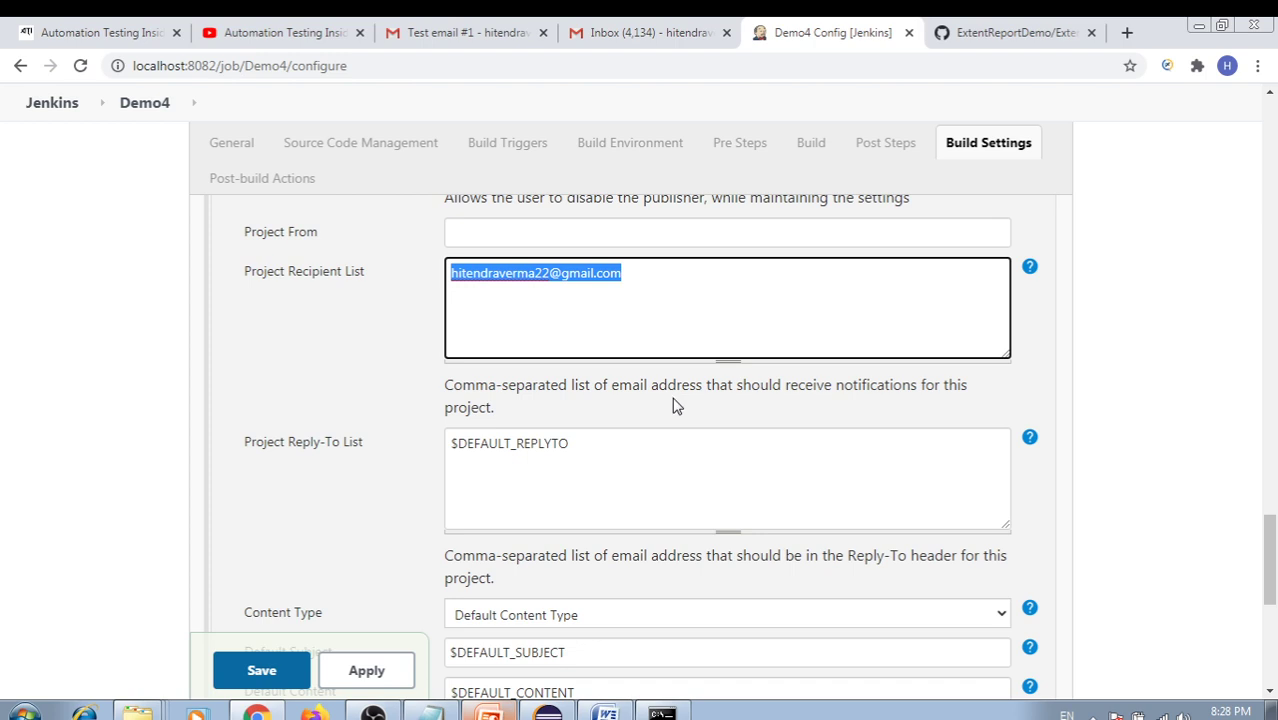
{"action": "scroll", "coordinate": [674, 404], "scroll_direction": "down", "scroll_amount": 6}
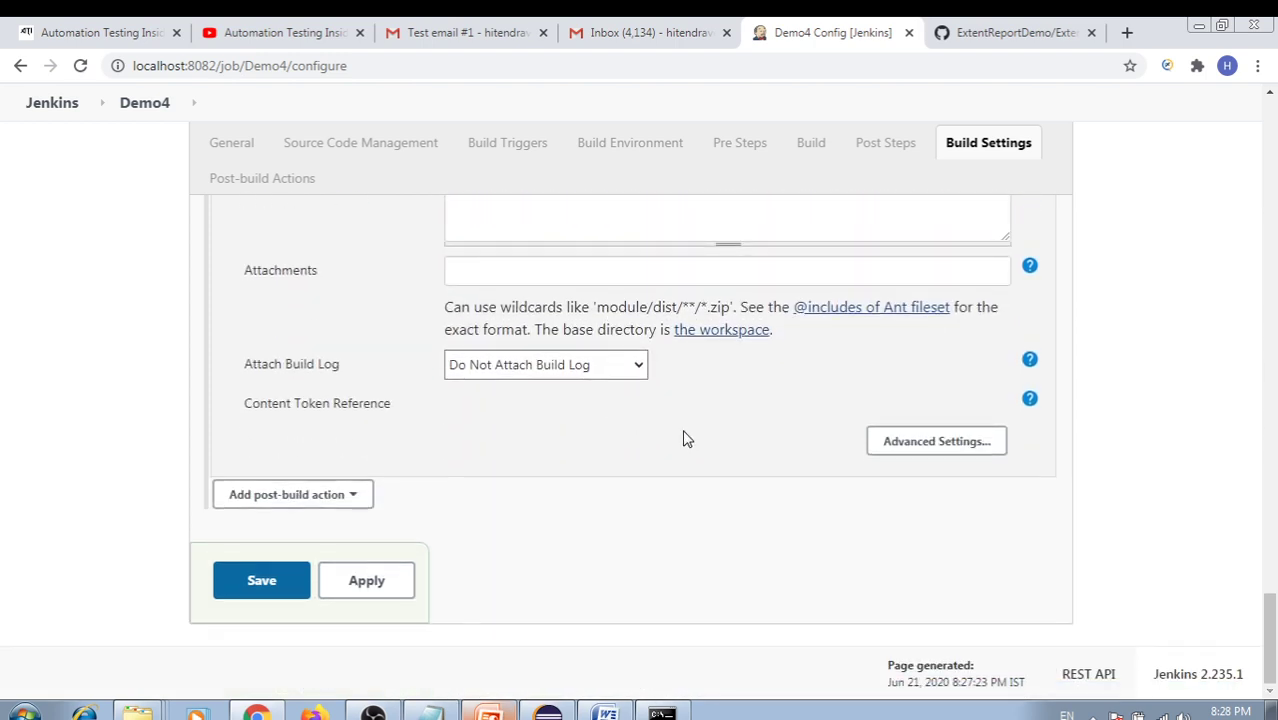
In the notification's advanced settings, delete the Failure - Any trigger
{"action": "left_click", "coordinate": [922, 448]}
{"action": "scroll", "coordinate": [795, 444], "scroll_direction": "down", "scroll_amount": 4}
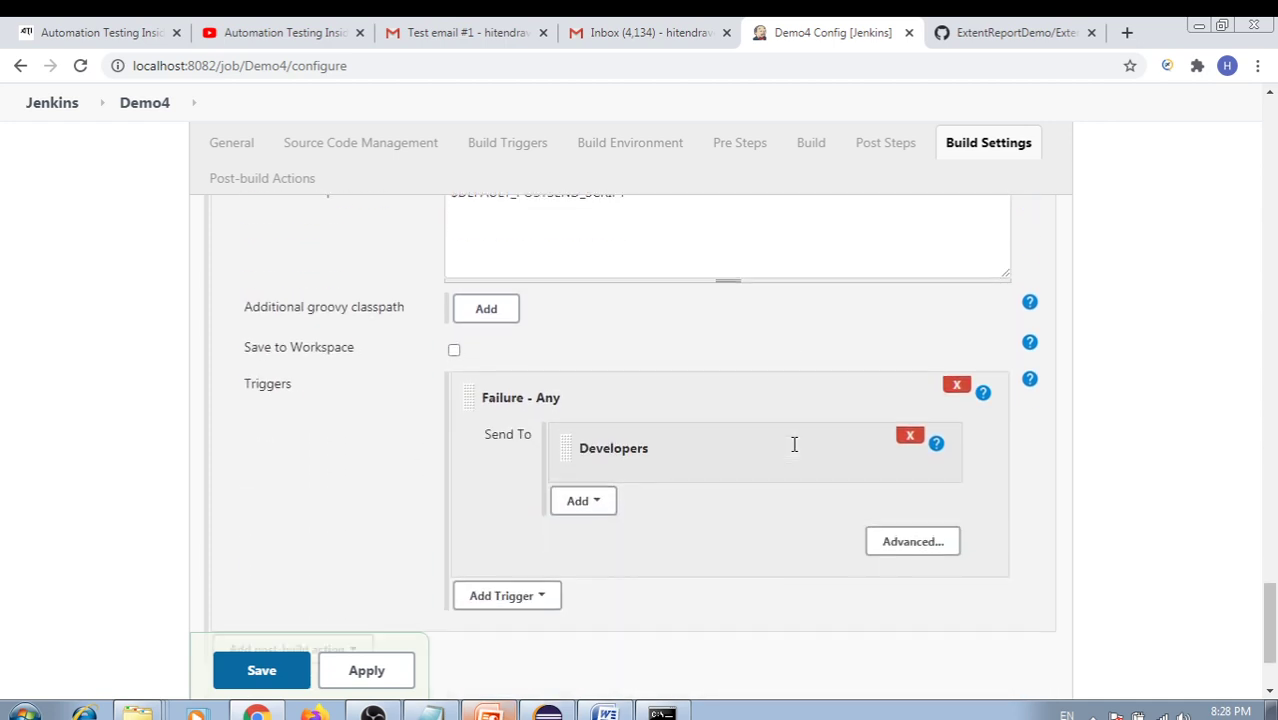
{"action": "scroll", "coordinate": [680, 423], "scroll_direction": "up", "scroll_amount": 2}
{"action": "scroll", "coordinate": [680, 423], "scroll_direction": "down", "scroll_amount": 2}
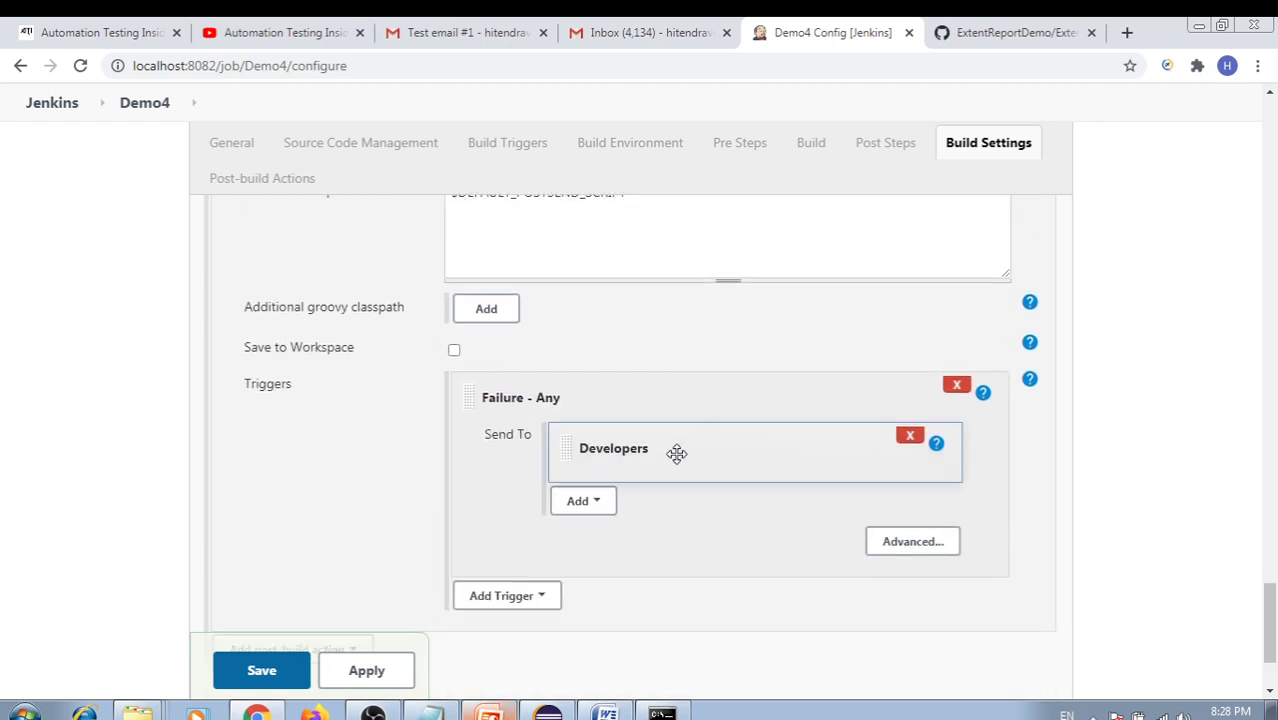
{"action": "scroll", "coordinate": [686, 482], "scroll_direction": "down", "scroll_amount": 1}
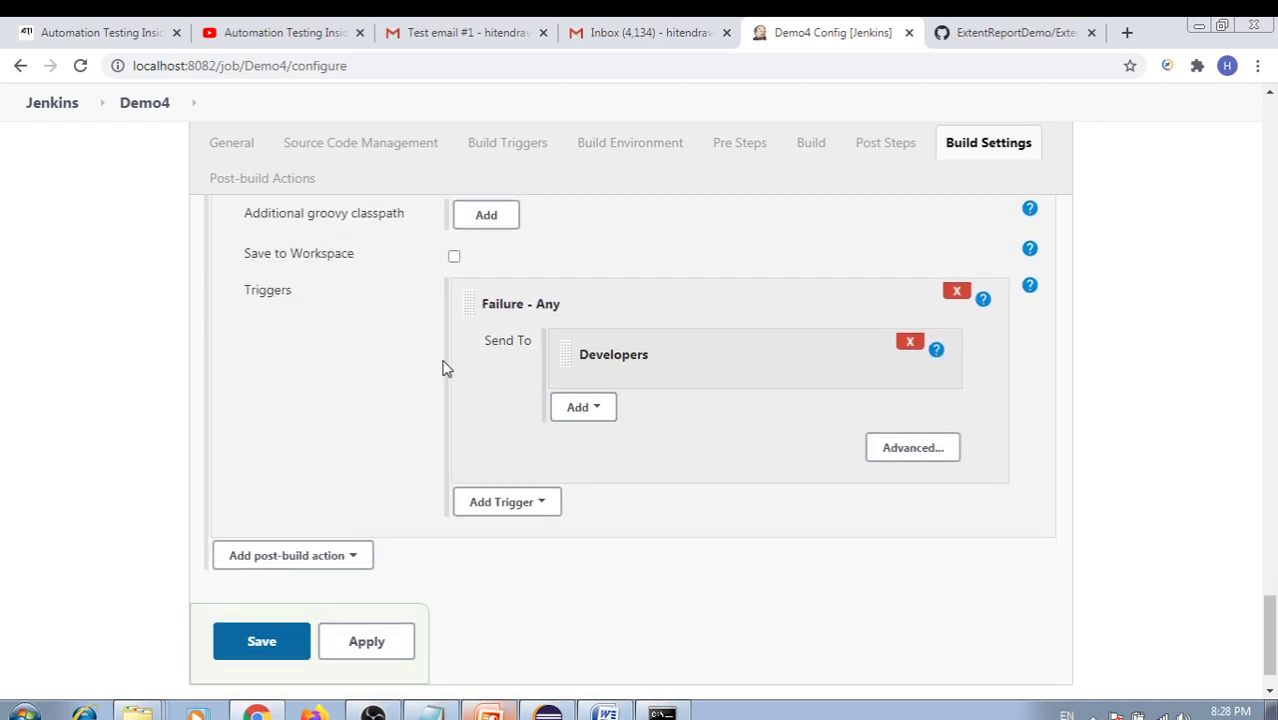
{"action": "left_click", "coordinate": [537, 506]}
{"action": "left_click", "coordinate": [842, 402]}
{"action": "left_click", "coordinate": [914, 347]}
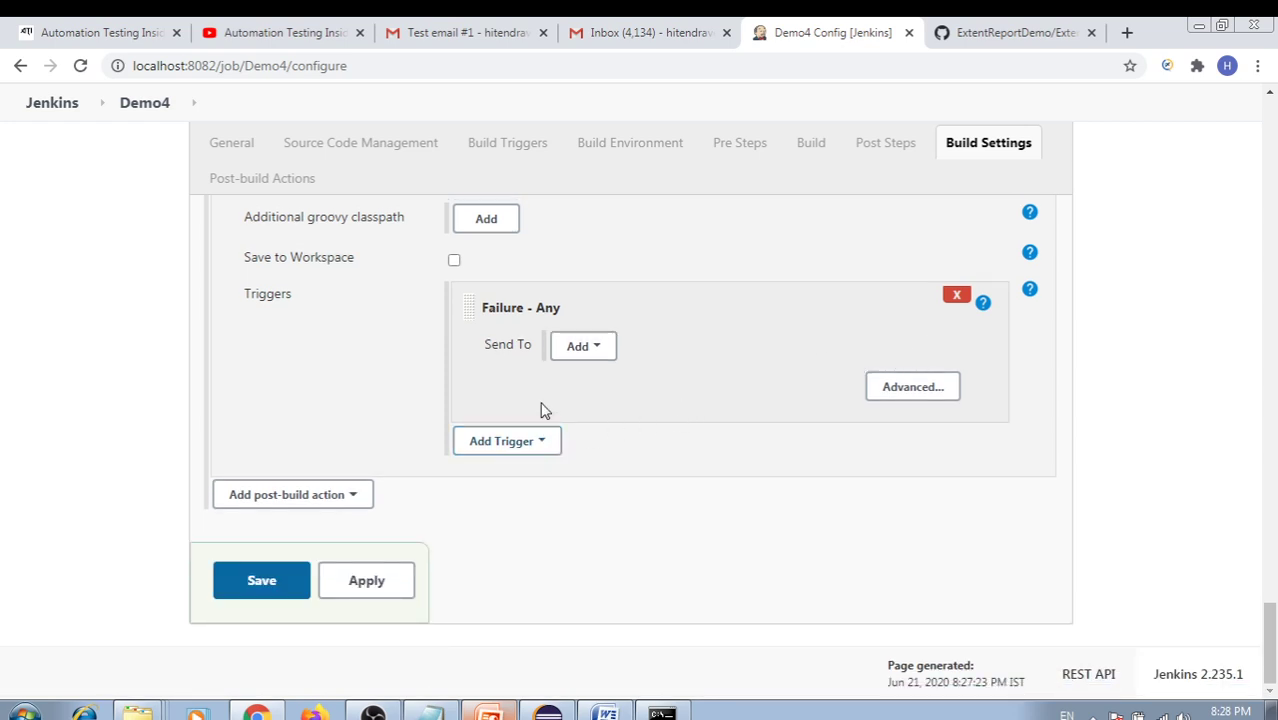
{"action": "left_click", "coordinate": [954, 297]}
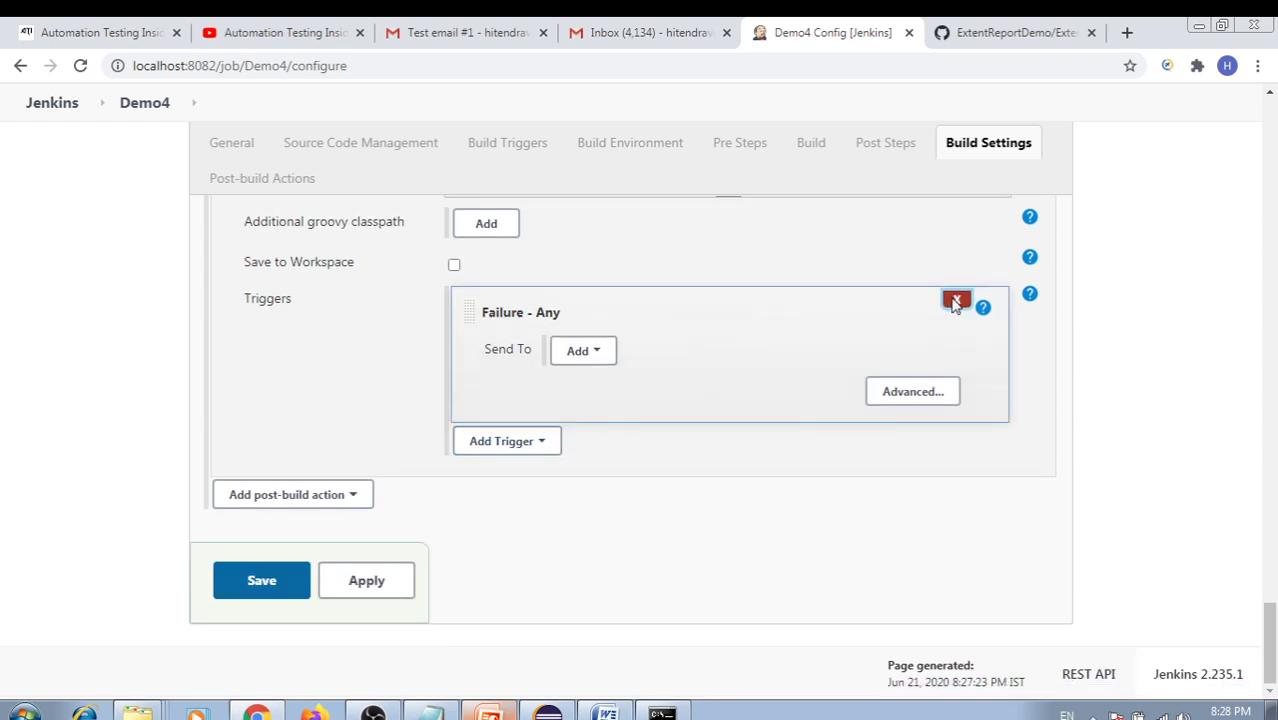
Add an Always trigger sending only to the Recipient List, showing its per-mail settings
{"action": "left_click", "coordinate": [507, 441]}
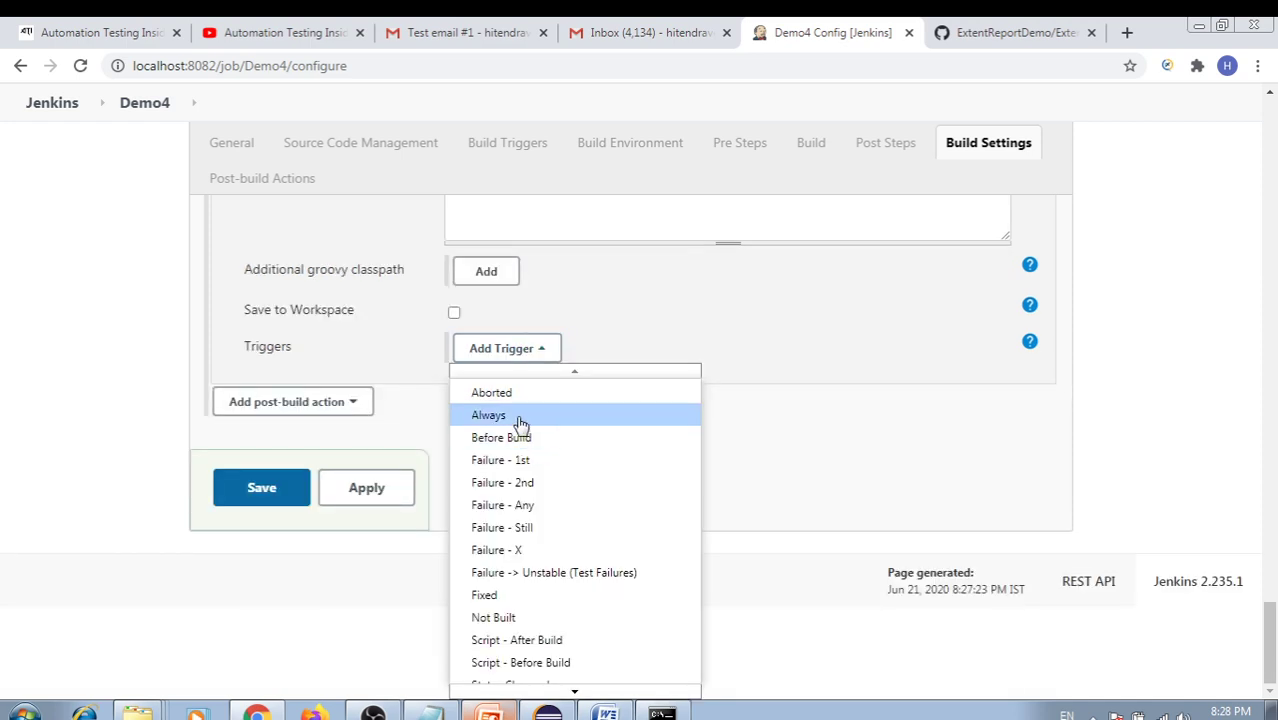
{"action": "left_click", "coordinate": [505, 421]}
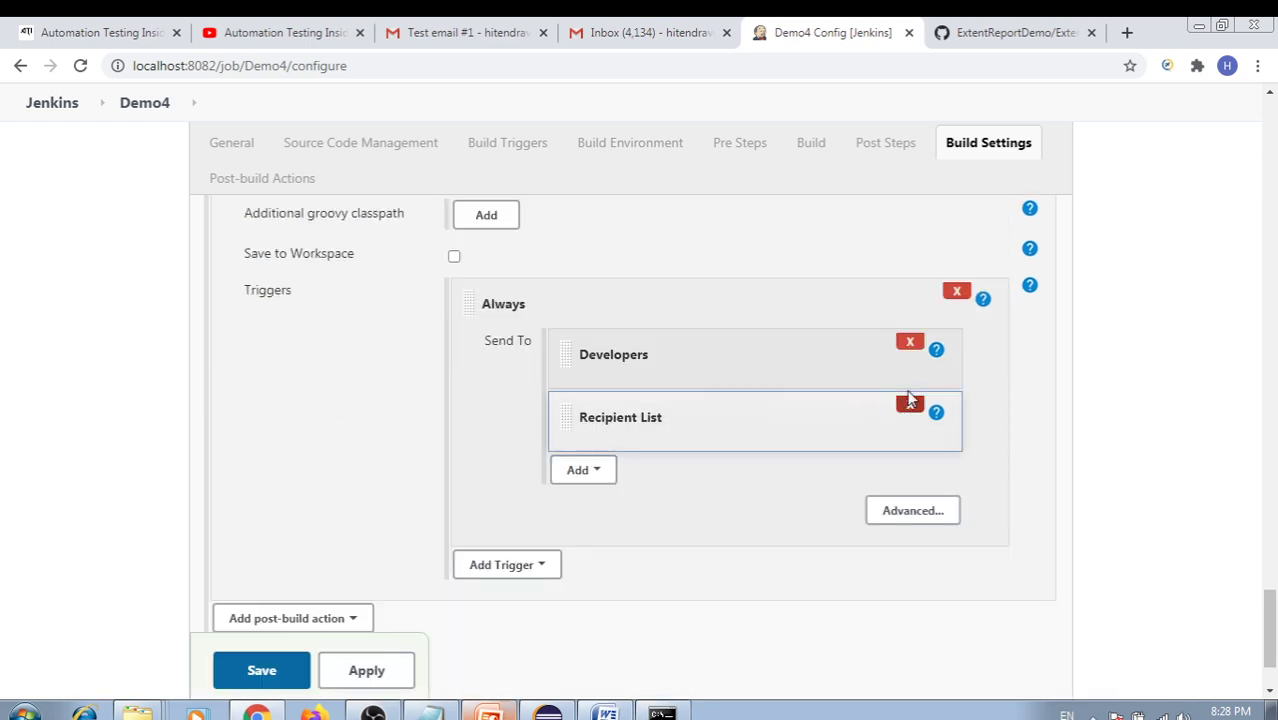
{"action": "left_click", "coordinate": [910, 344]}
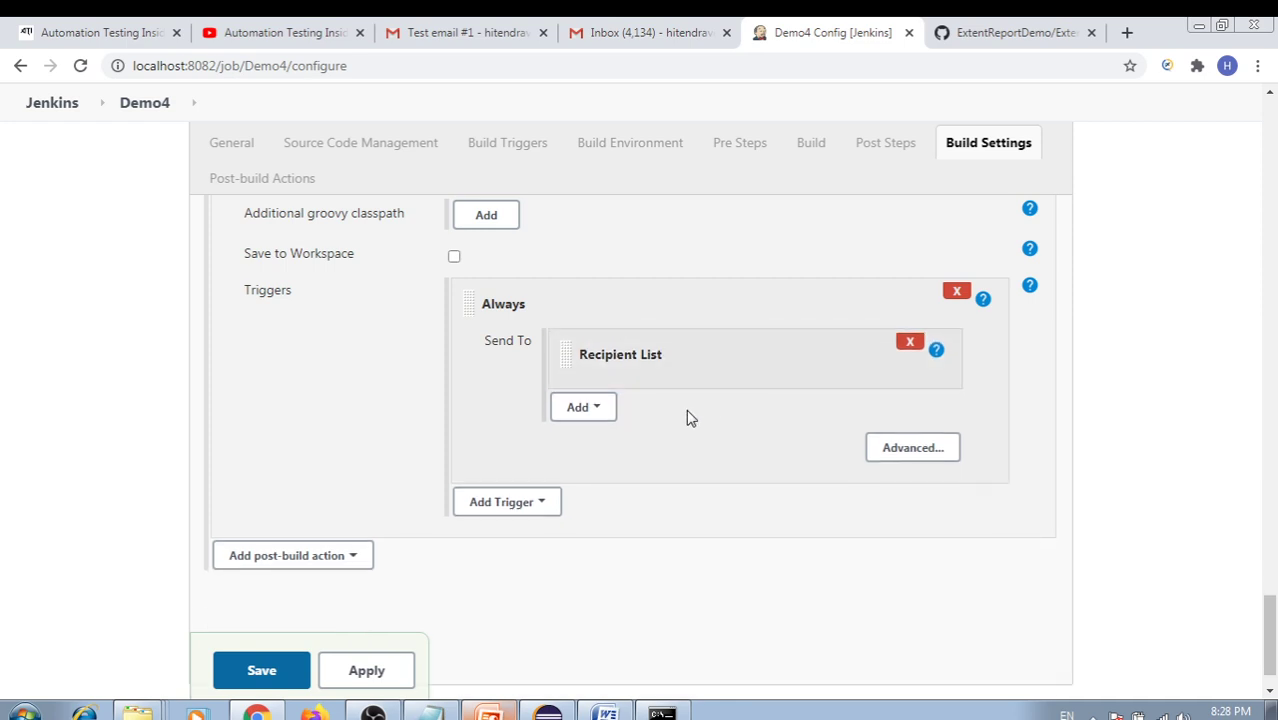
{"action": "left_click", "coordinate": [912, 448]}
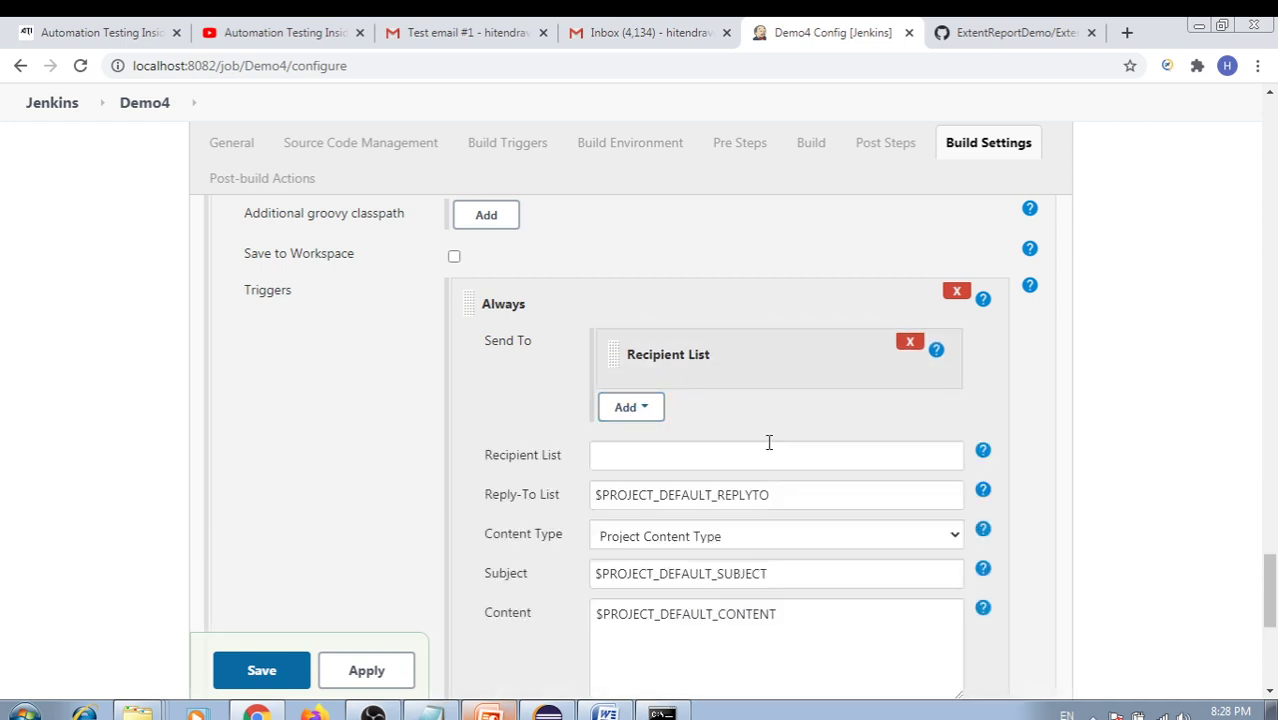
Paste the Gmail address into the Always trigger's Recipient List and select its Attachments field
{"action": "left_click", "coordinate": [641, 453]}
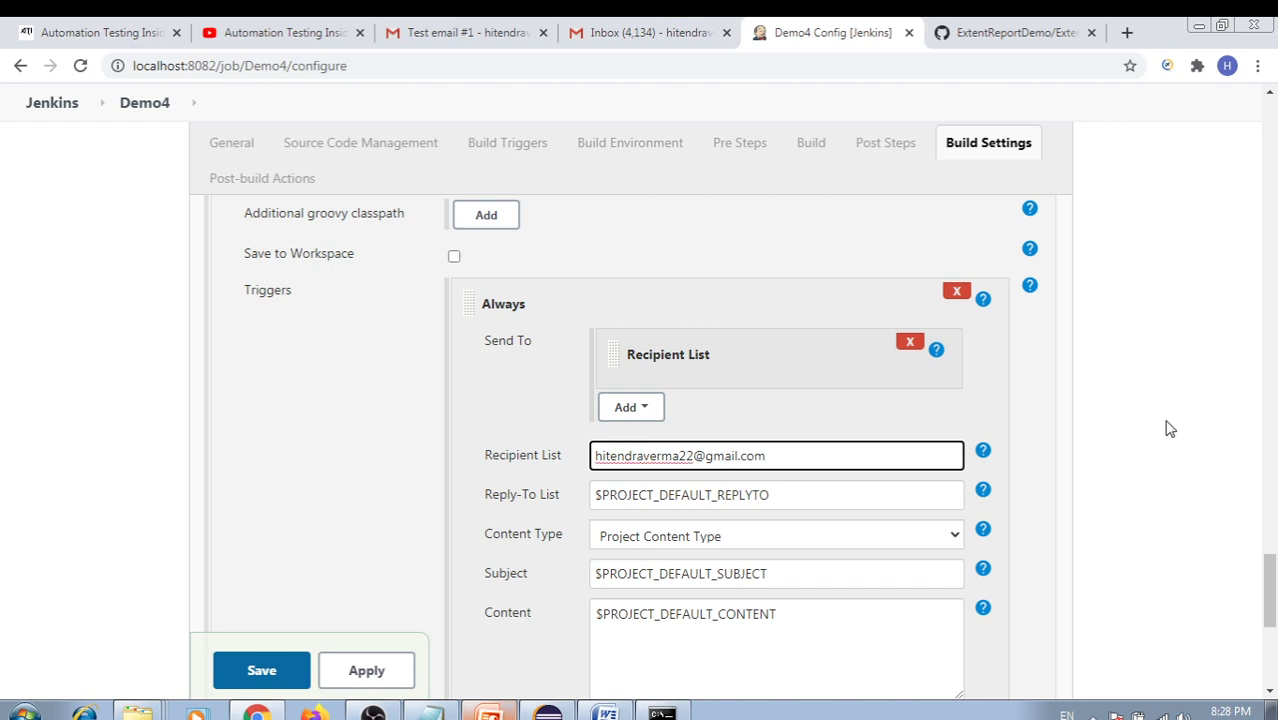
{"action": "left_click", "coordinate": [796, 437]}
{"action": "scroll", "coordinate": [800, 445], "scroll_direction": "down", "scroll_amount": 1}
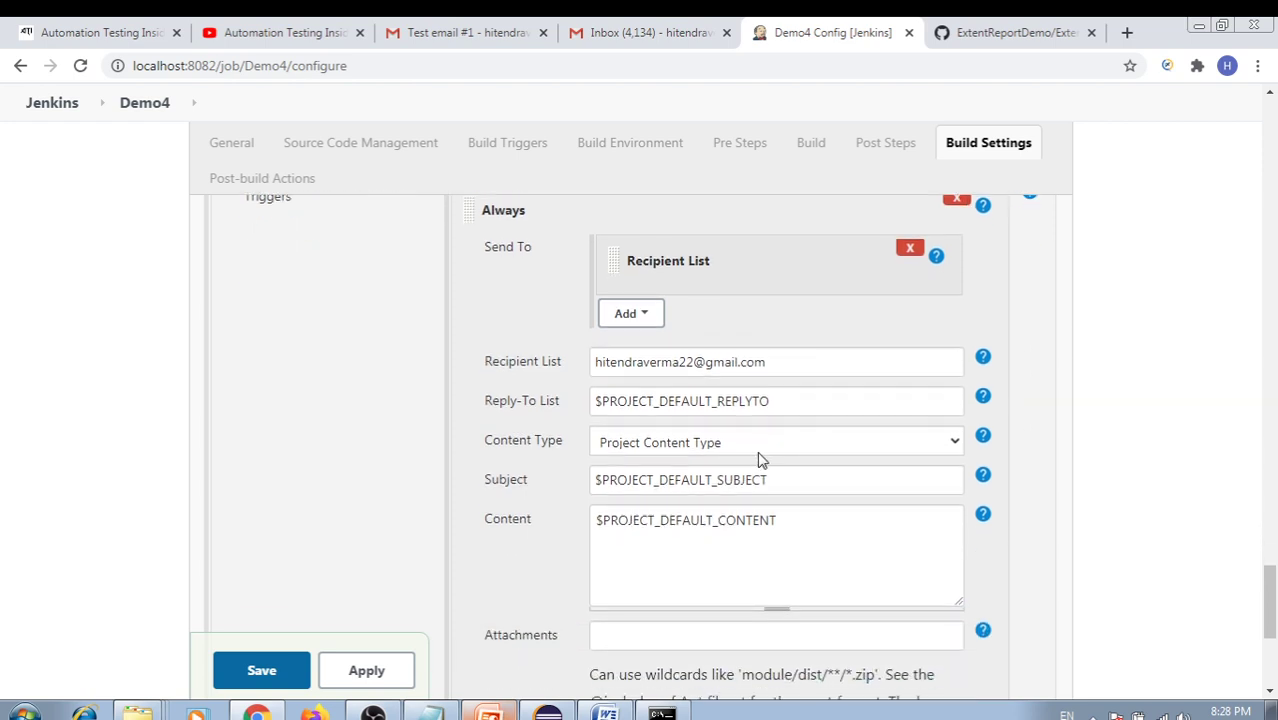
{"action": "scroll", "coordinate": [760, 457], "scroll_direction": "down", "scroll_amount": 3}
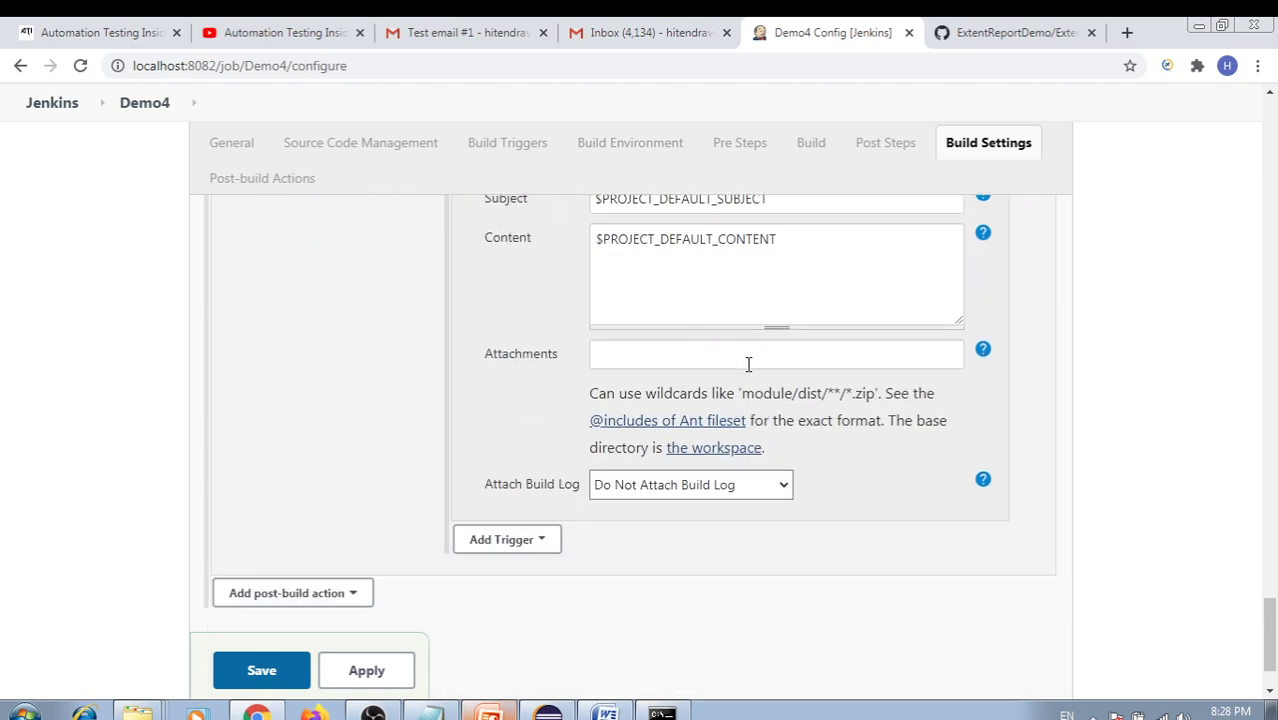
{"action": "scroll", "coordinate": [742, 436], "scroll_direction": "up", "scroll_amount": 1}
{"action": "scroll", "coordinate": [735, 450], "scroll_direction": "down", "scroll_amount": 1}
{"action": "left_click", "coordinate": [612, 353]}
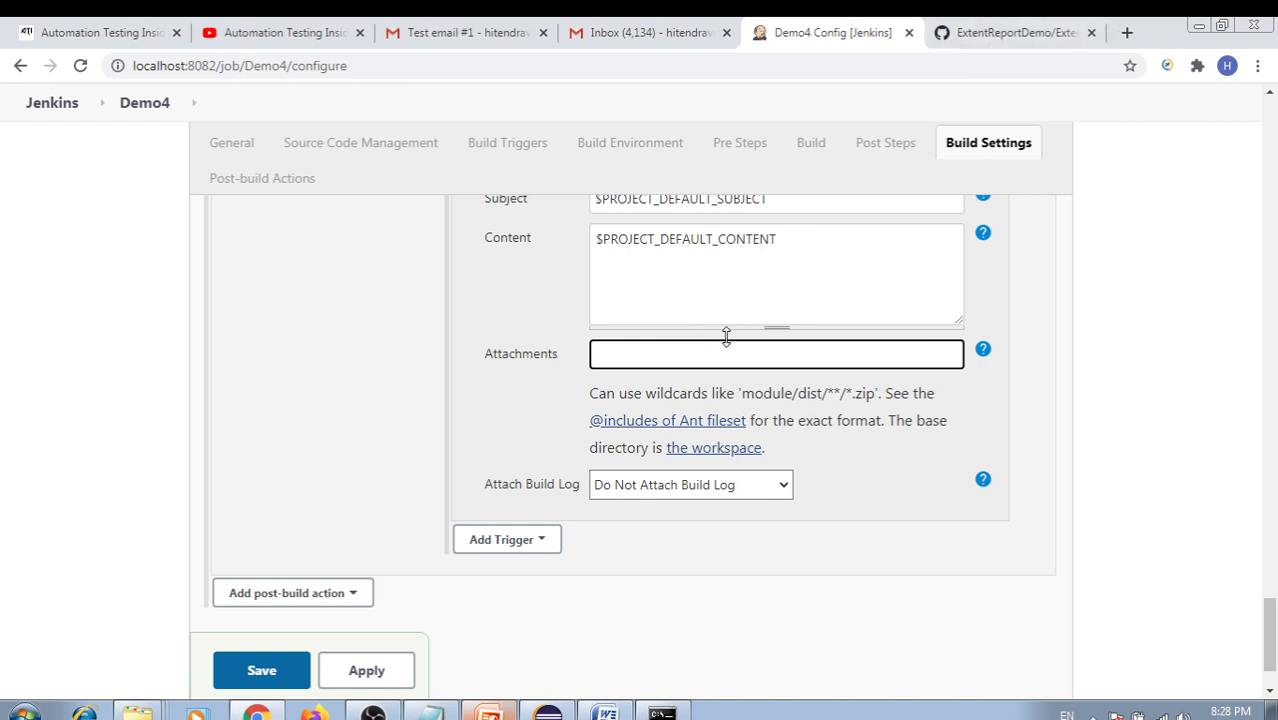
{"action": "left_click", "coordinate": [1000, 32]}
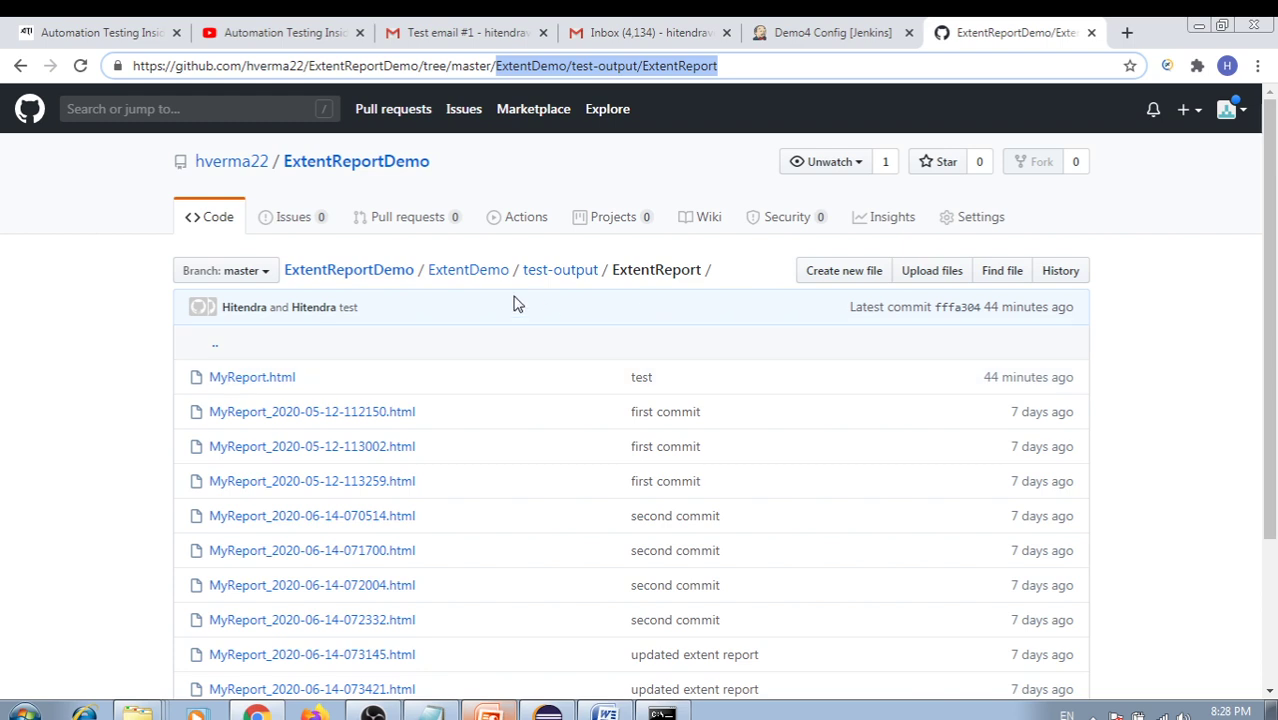
Copy the ExtentDemo/test-output/ExtentReport path from the GitHub address bar and return to Jenkins
{"action": "left_click_drag", "start_coordinate": [735, 69], "coordinate": [528, 67]}
{"action": "key", "text": "ctrl+c"}
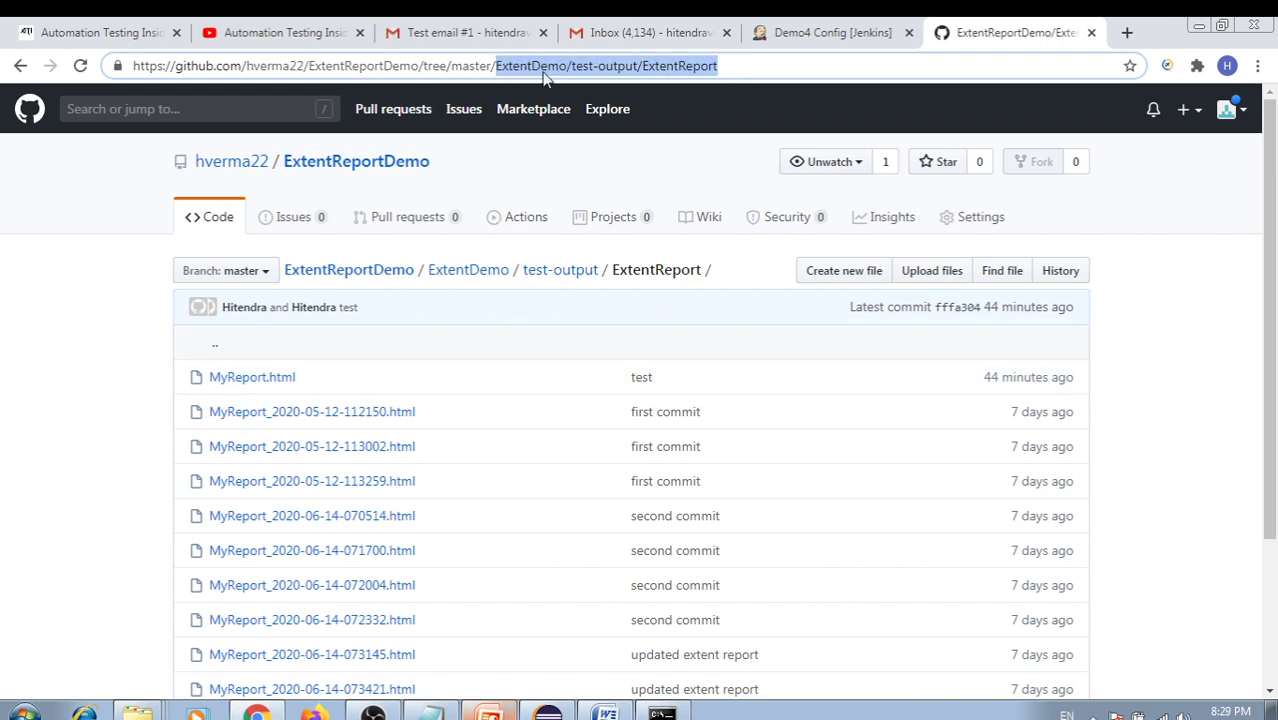
{"action": "left_click", "coordinate": [830, 34]}
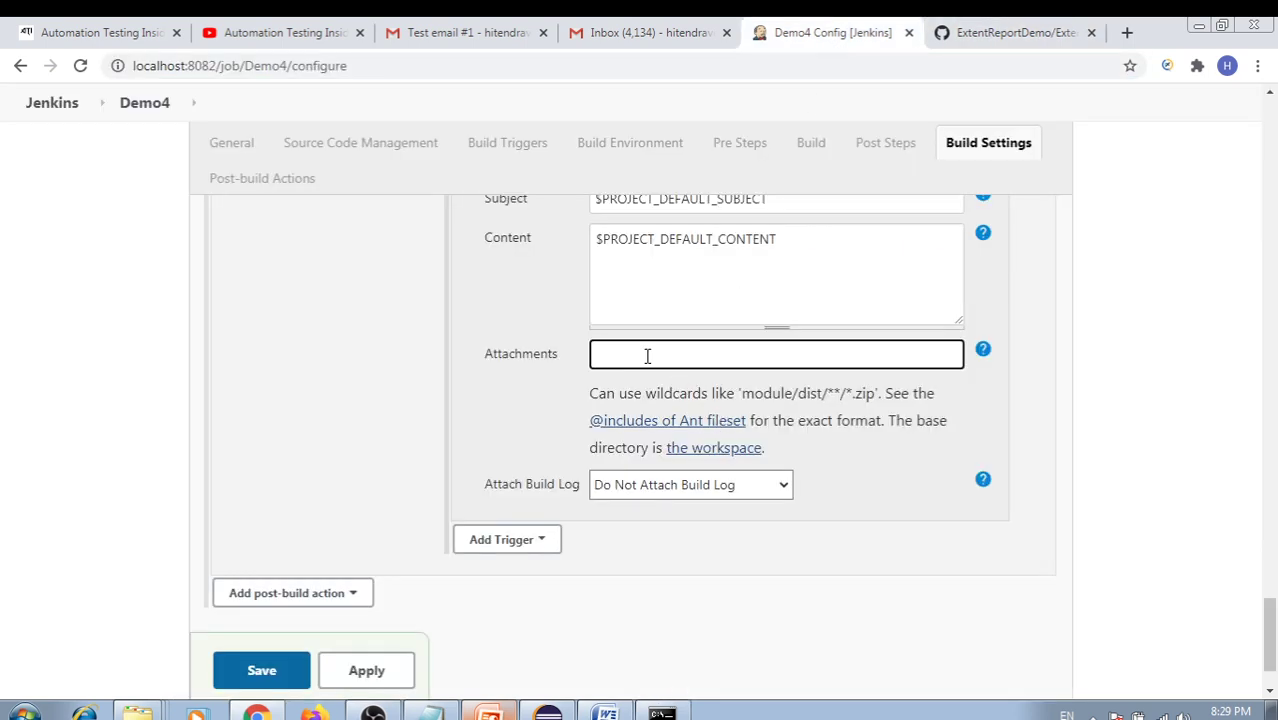
Set the Always trigger's Attachments to ExtentDemo/test-output/ExtentReport/MyReport.html
{"action": "key", "text": "ctrl+v"}
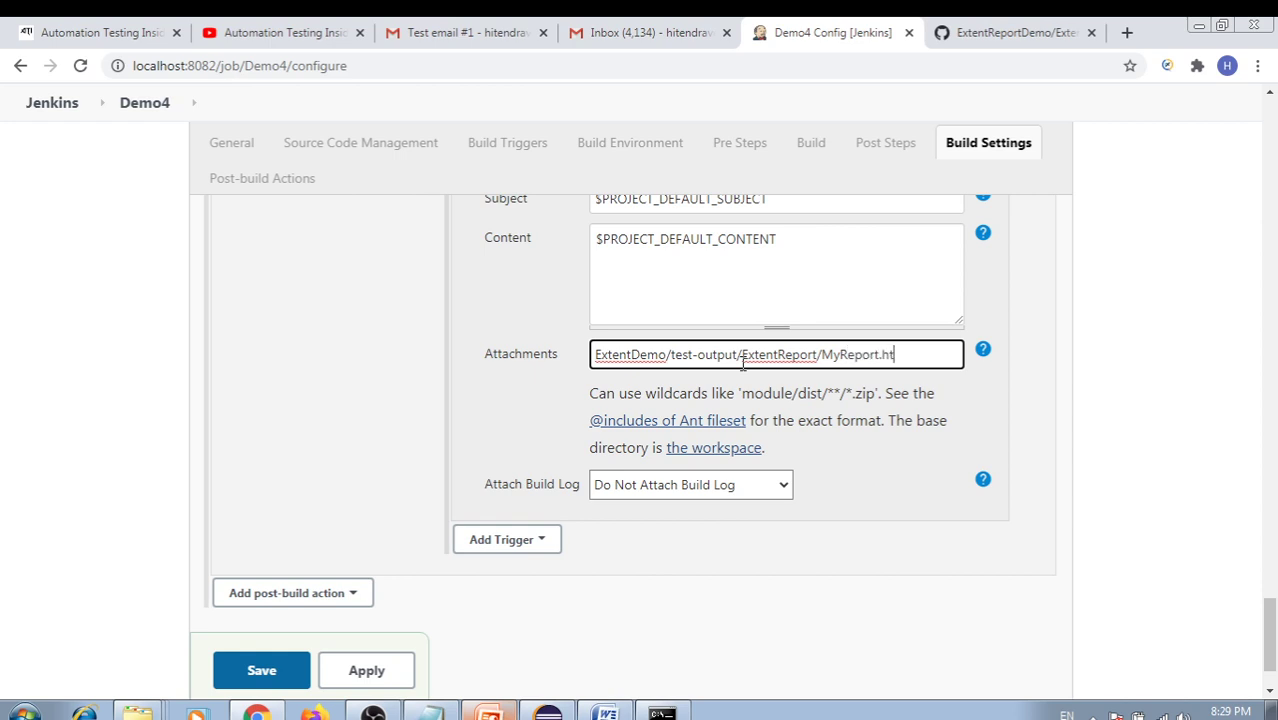
{"action": "left_click", "coordinate": [918, 352]}
{"action": "left_click_drag", "start_coordinate": [908, 354], "coordinate": [562, 360]}
{"action": "double_click", "coordinate": [862, 356]}
{"action": "left_click", "coordinate": [922, 354]}
{"action": "left_click_drag", "start_coordinate": [922, 354], "coordinate": [590, 356]}
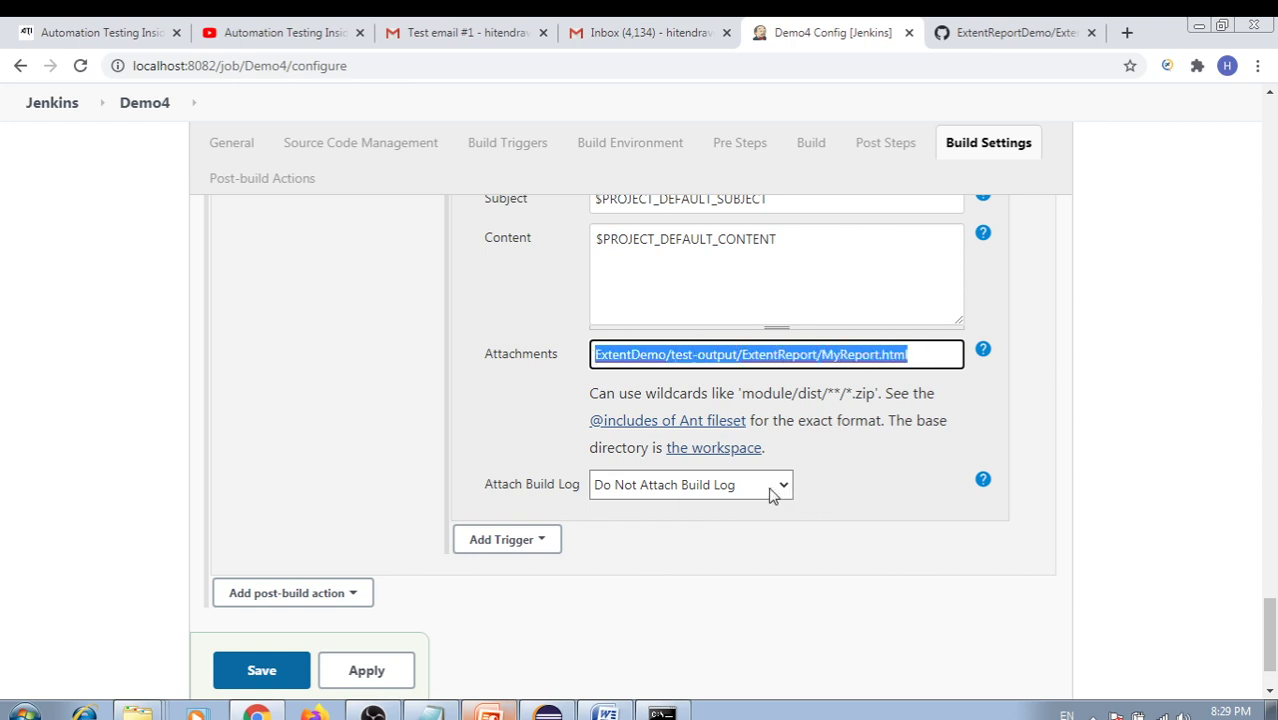
Set Attach Build Log to Attach Build Log, then apply and save Demo4
{"action": "left_click", "coordinate": [780, 484]}
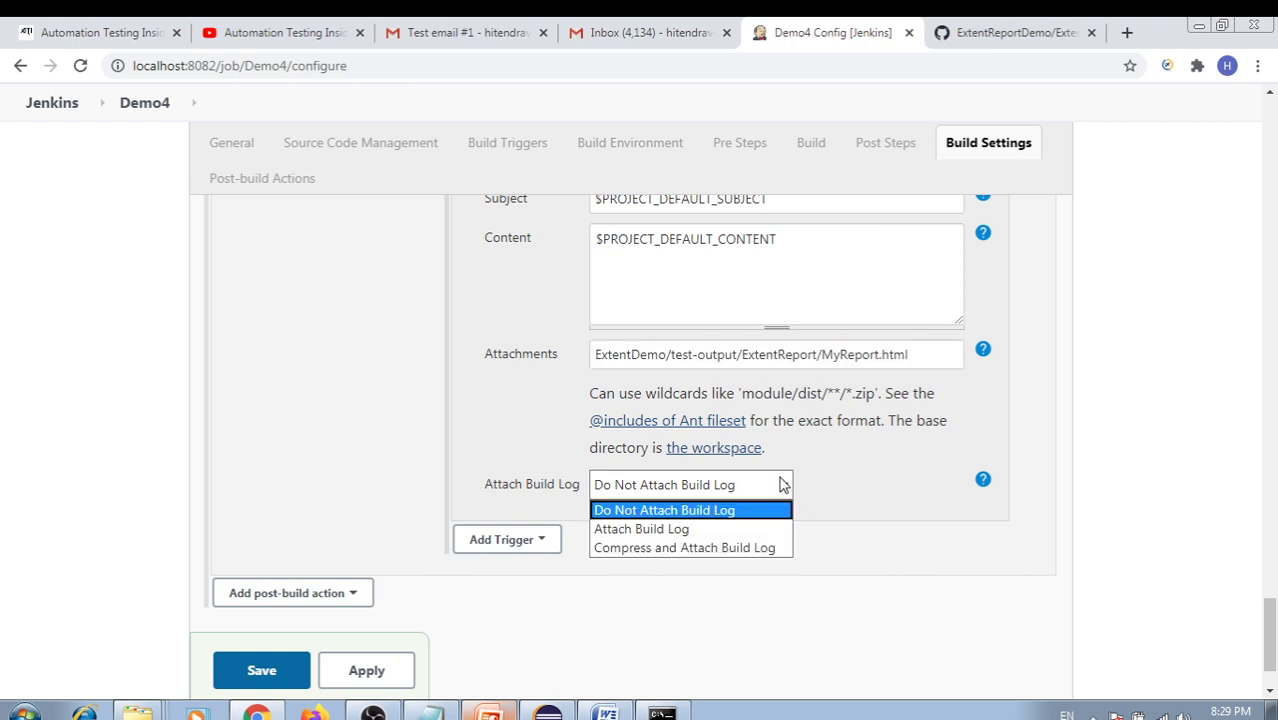
{"action": "left_click", "coordinate": [638, 530]}
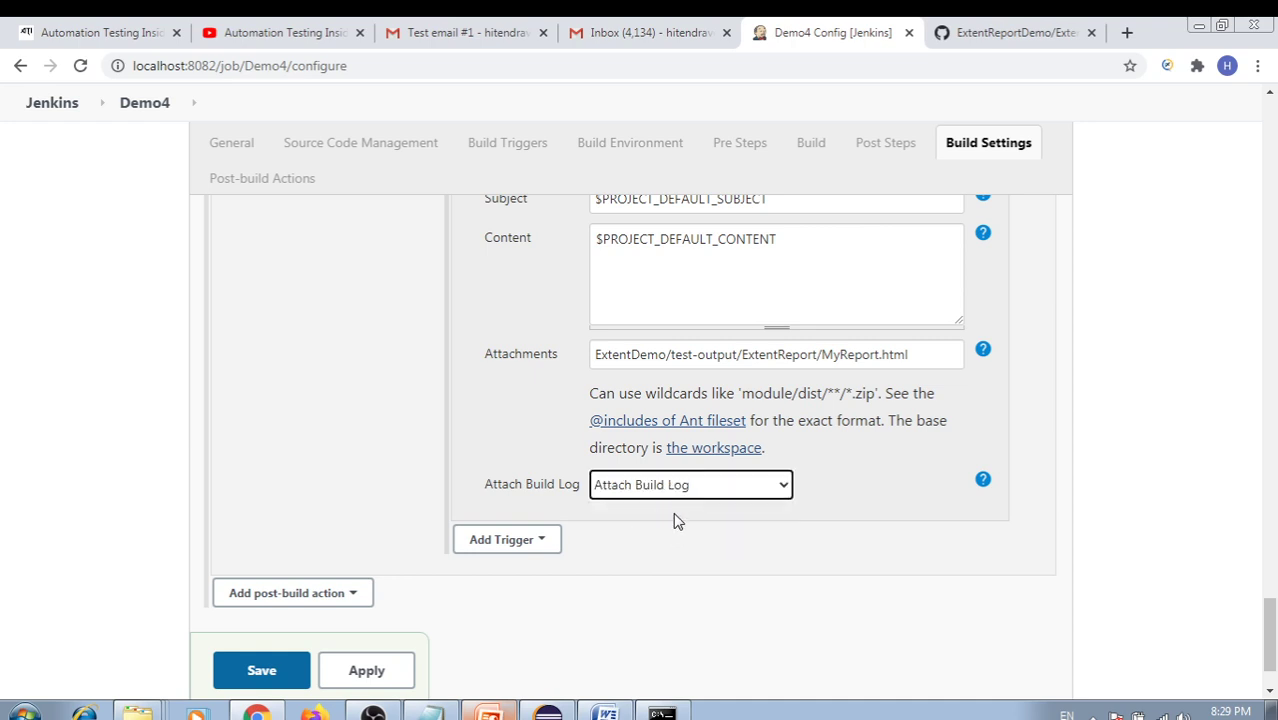
{"action": "left_click", "coordinate": [742, 488]}
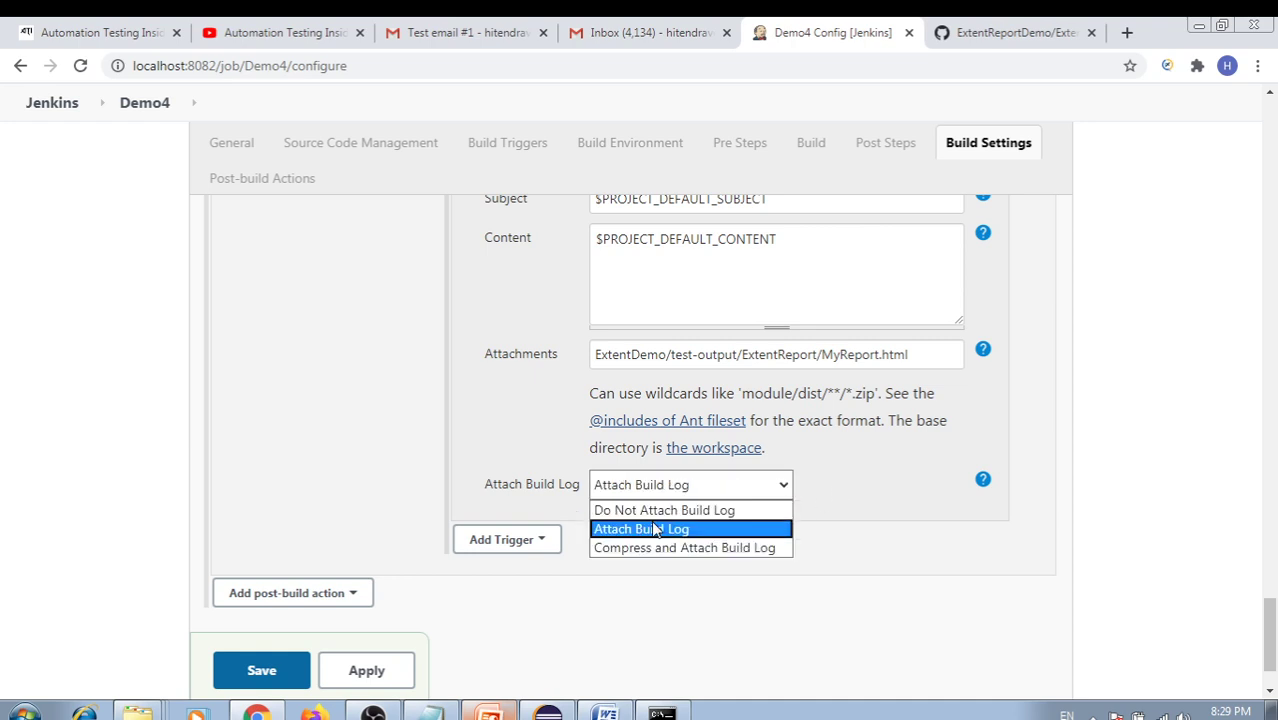
{"action": "left_click", "coordinate": [614, 527]}
{"action": "left_click", "coordinate": [765, 488]}
{"action": "left_click", "coordinate": [668, 529]}
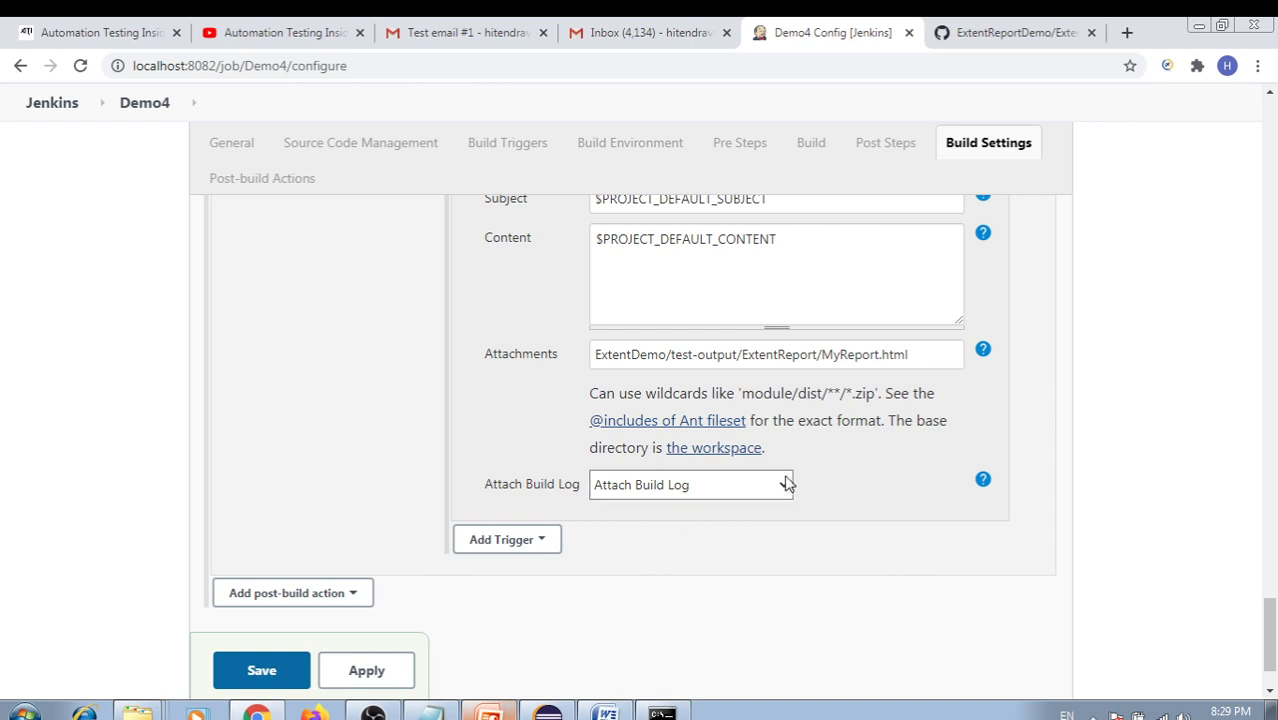
{"action": "left_click_drag", "start_coordinate": [900, 355], "coordinate": [594, 355]}
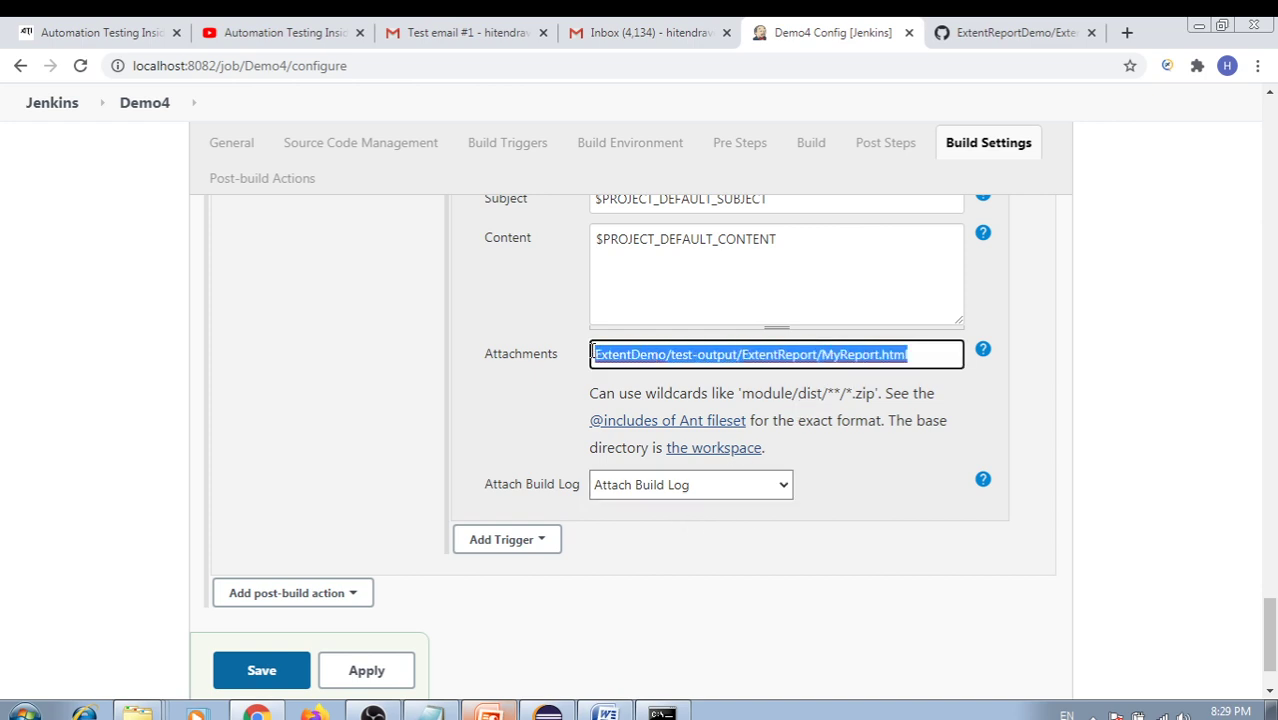
{"action": "left_click", "coordinate": [656, 535]}
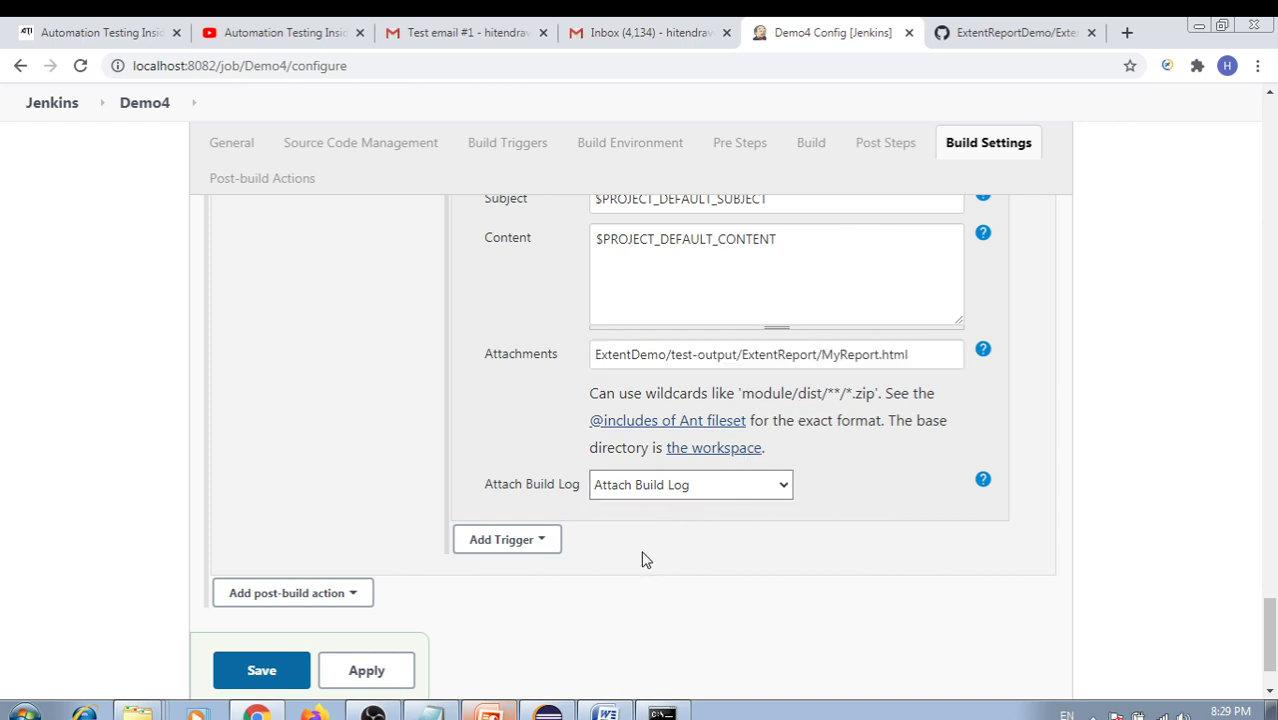
{"action": "left_click", "coordinate": [363, 675]}
{"action": "left_click", "coordinate": [266, 672]}
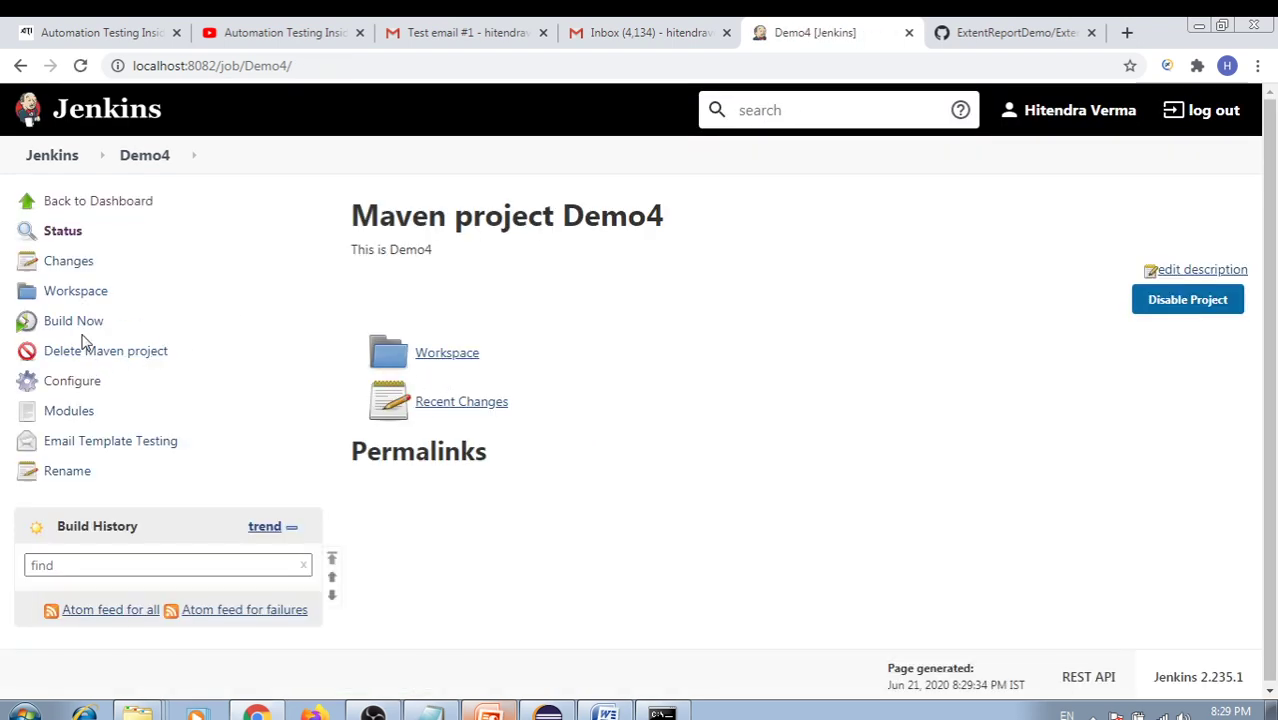
{"action": "left_click", "coordinate": [80, 390]}
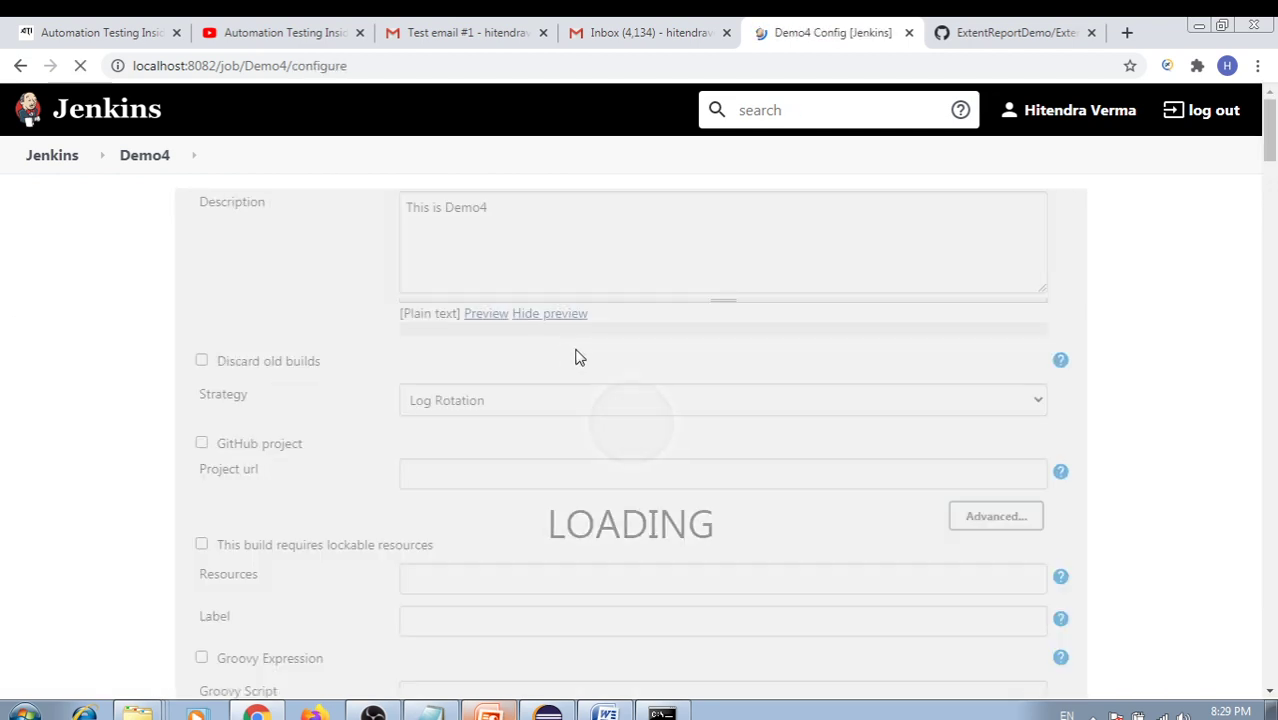
{"action": "scroll", "coordinate": [535, 369], "scroll_direction": "down", "scroll_amount": 5}
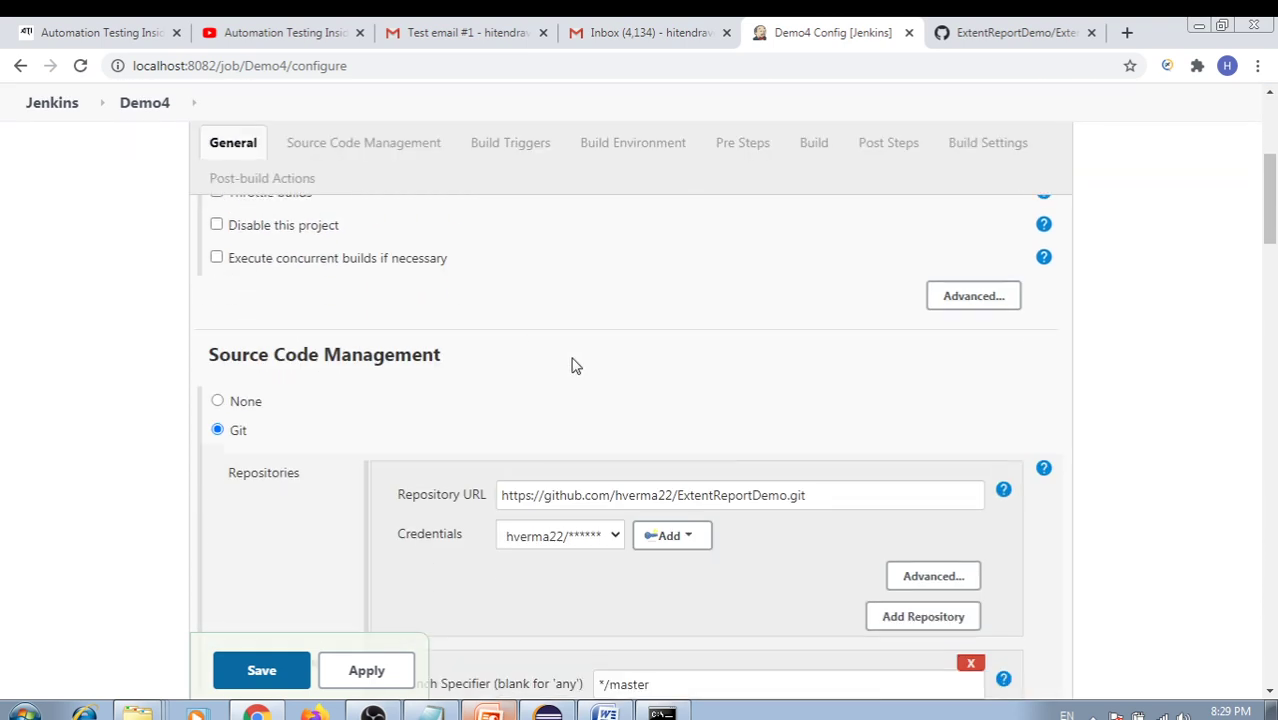
{"action": "left_click_drag", "start_coordinate": [561, 401], "coordinate": [551, 357]}
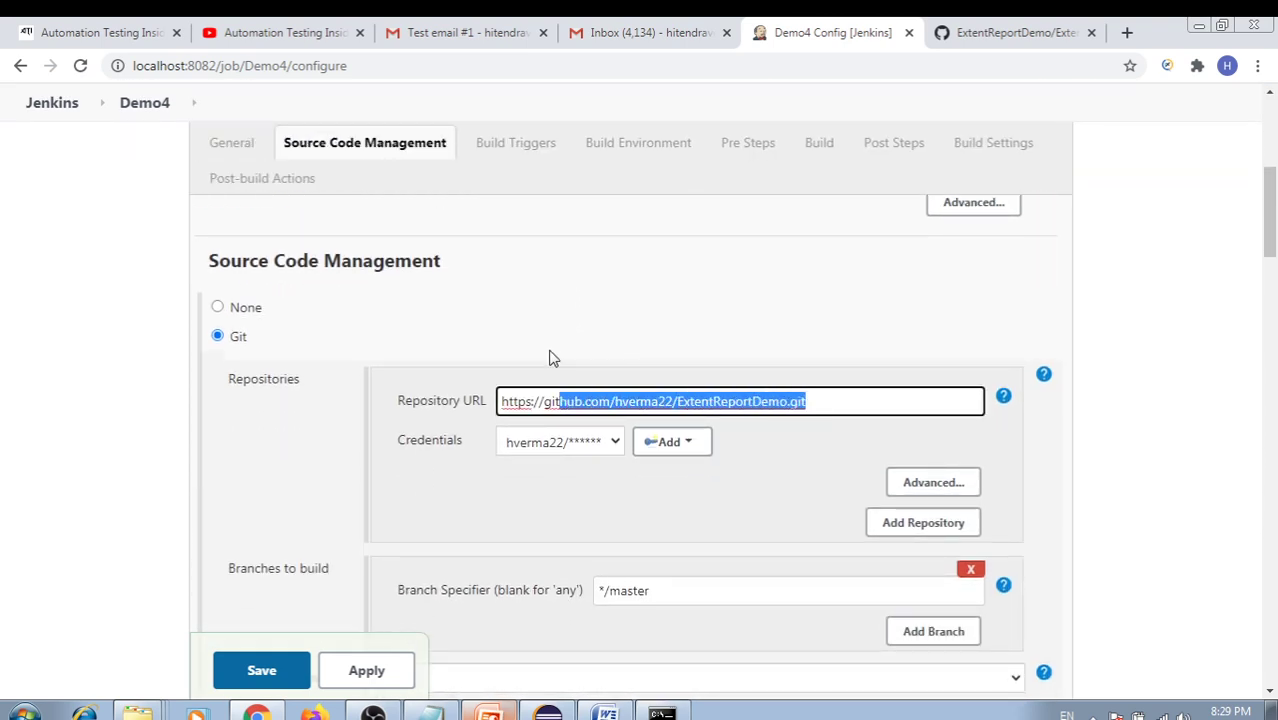
{"action": "scroll", "coordinate": [551, 357], "scroll_direction": "down", "scroll_amount": 3}
{"action": "scroll", "coordinate": [621, 377], "scroll_direction": "down", "scroll_amount": 9}
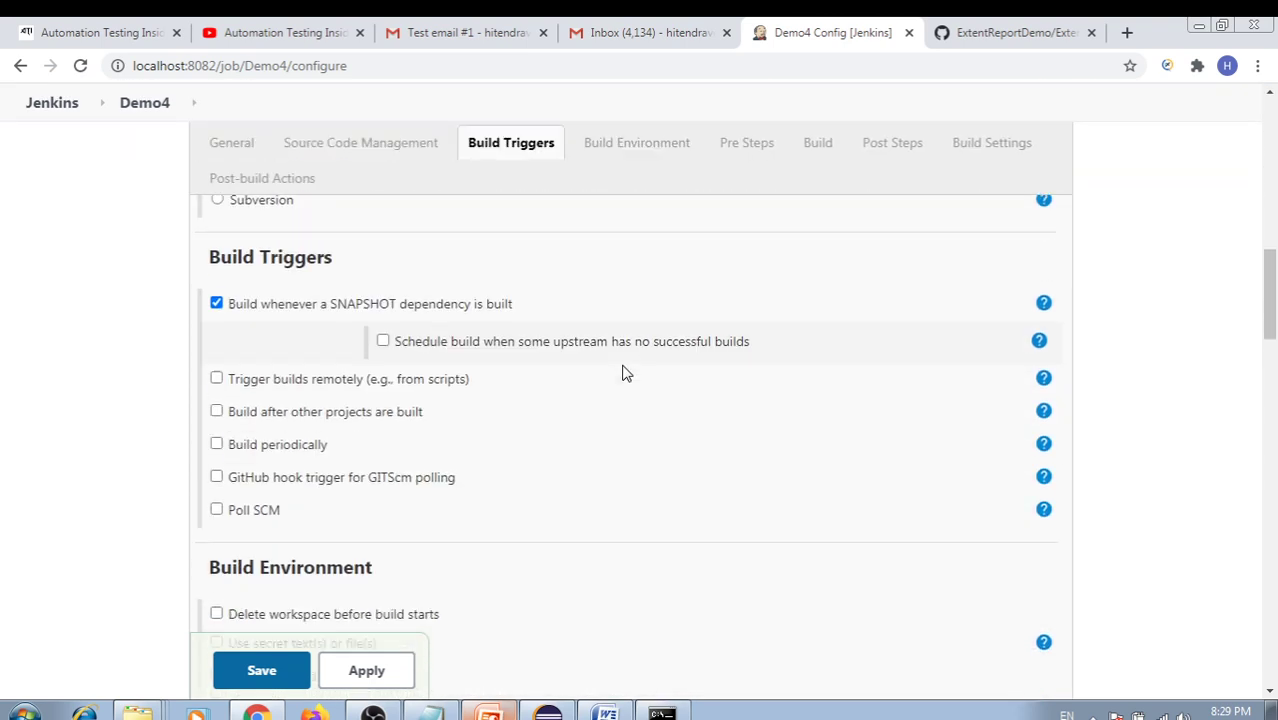
{"action": "scroll", "coordinate": [621, 371], "scroll_direction": "down", "scroll_amount": 1}
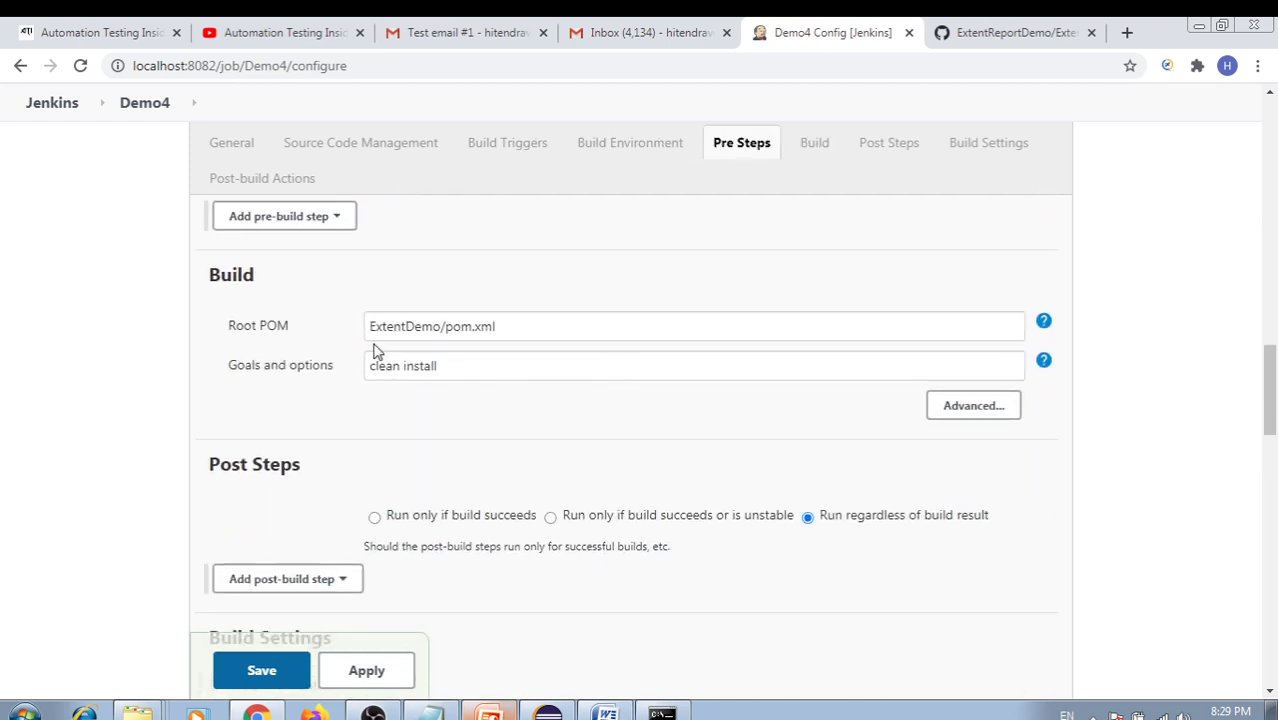
{"action": "left_click_drag", "start_coordinate": [518, 328], "coordinate": [351, 333]}
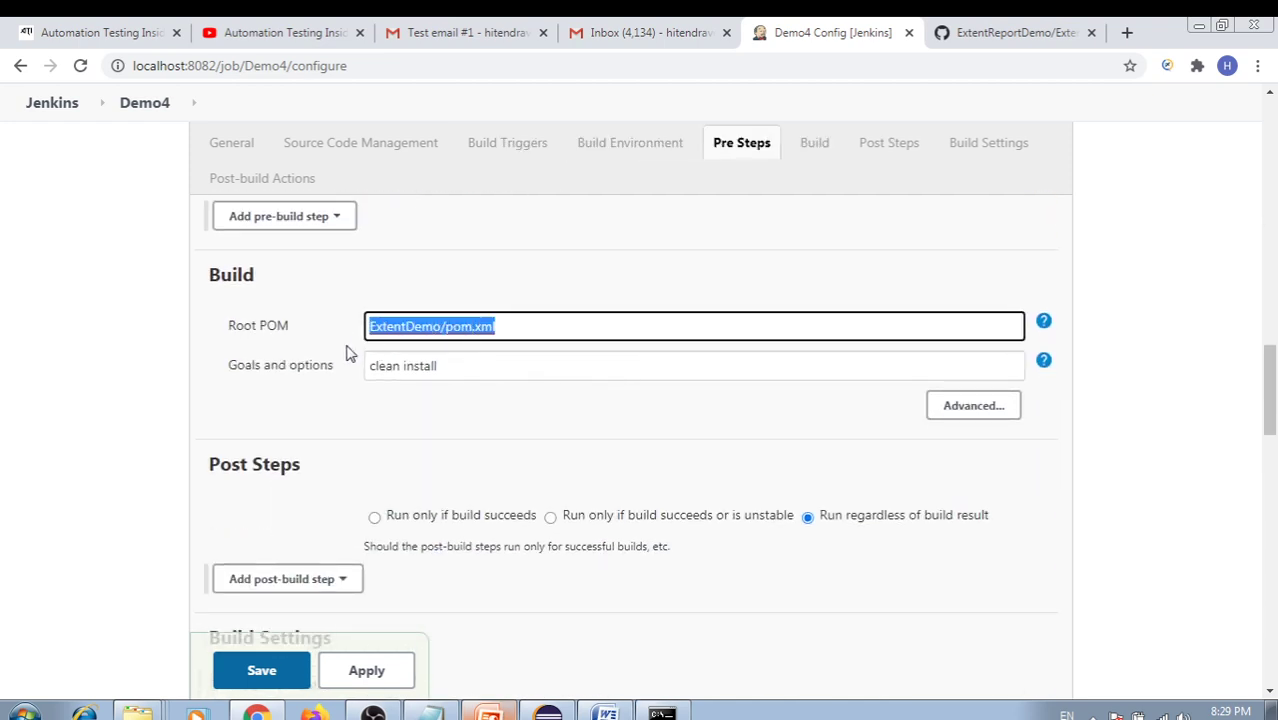
{"action": "left_click", "coordinate": [364, 308]}
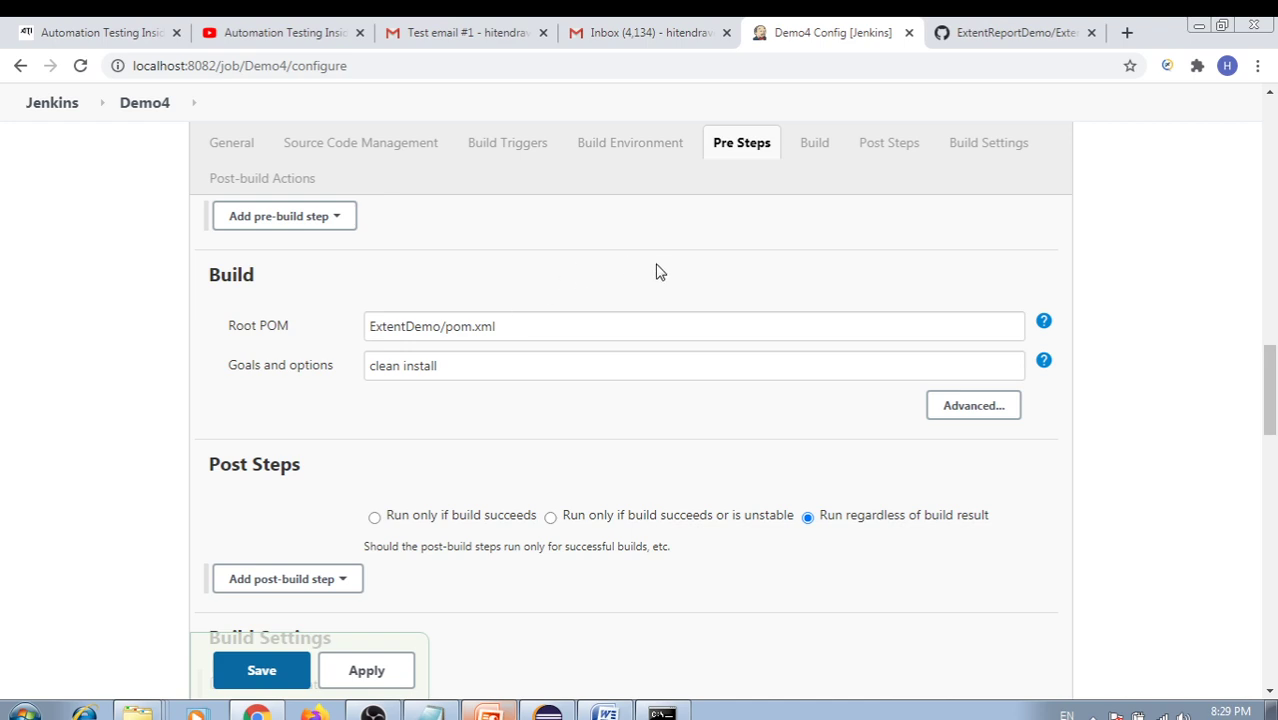
{"action": "left_click_drag", "start_coordinate": [518, 328], "coordinate": [358, 334]}
{"action": "left_click", "coordinate": [403, 322]}
{"action": "double_click", "coordinate": [407, 330]}
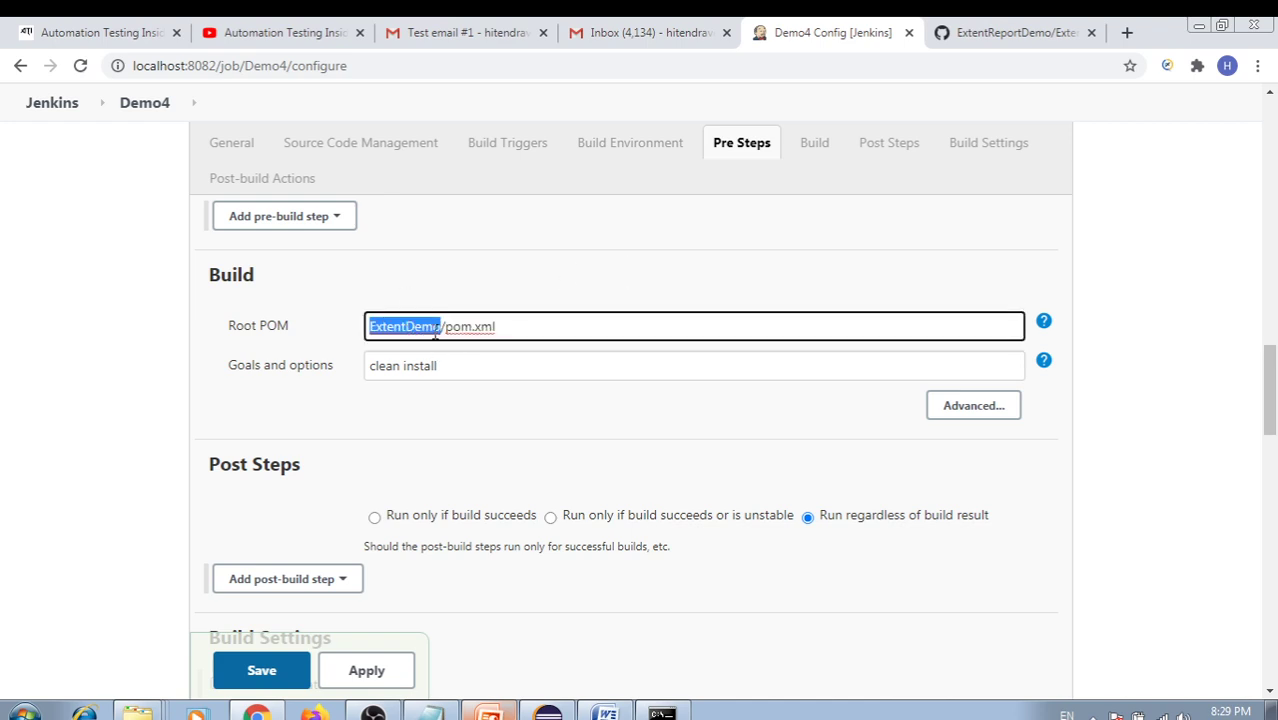
{"action": "left_click", "coordinate": [431, 282]}
{"action": "double_click", "coordinate": [390, 326]}
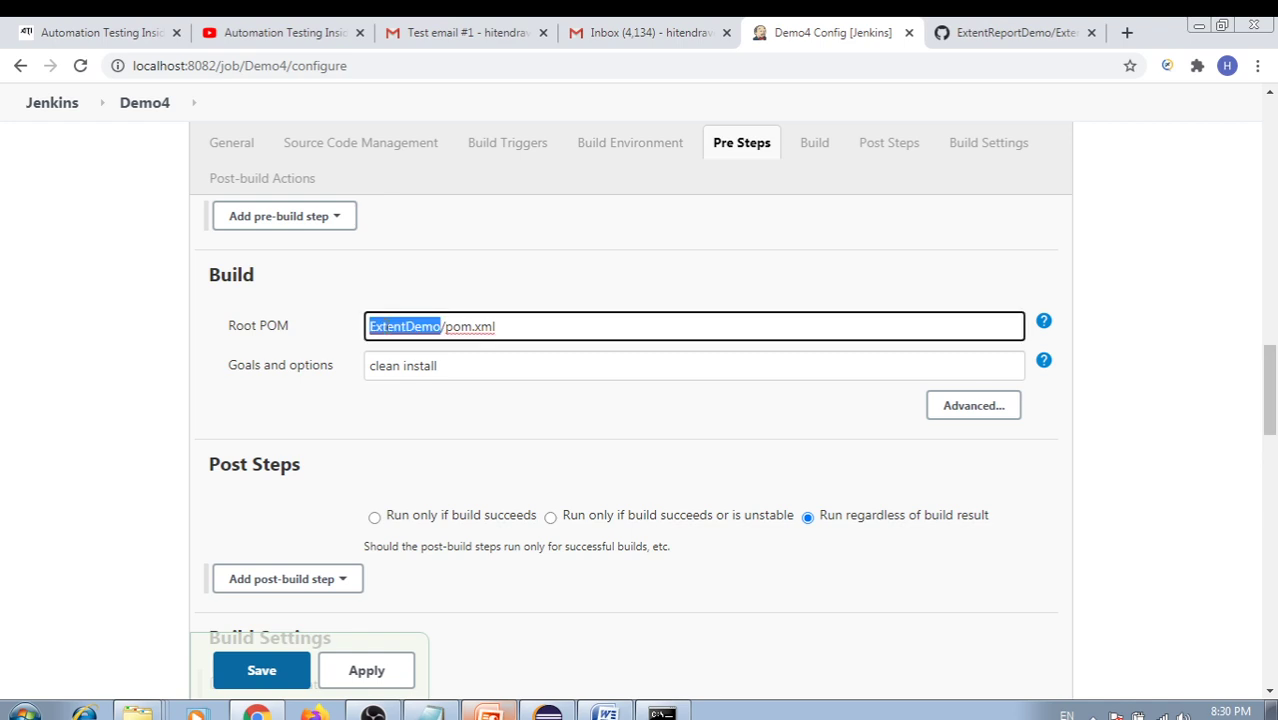
{"action": "left_click", "coordinate": [415, 292]}
{"action": "double_click", "coordinate": [405, 326]}
{"action": "scroll", "coordinate": [478, 375], "scroll_direction": "down", "scroll_amount": 1}
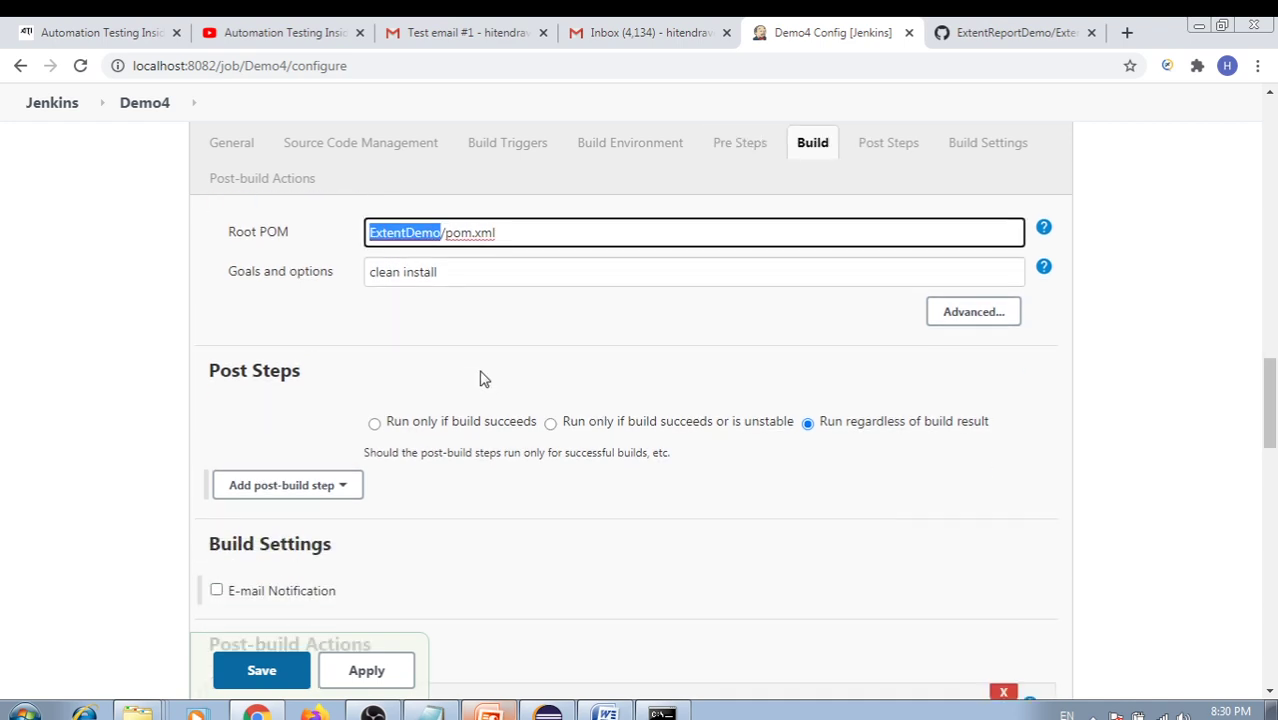
{"action": "left_click_drag", "start_coordinate": [499, 232], "coordinate": [361, 232]}
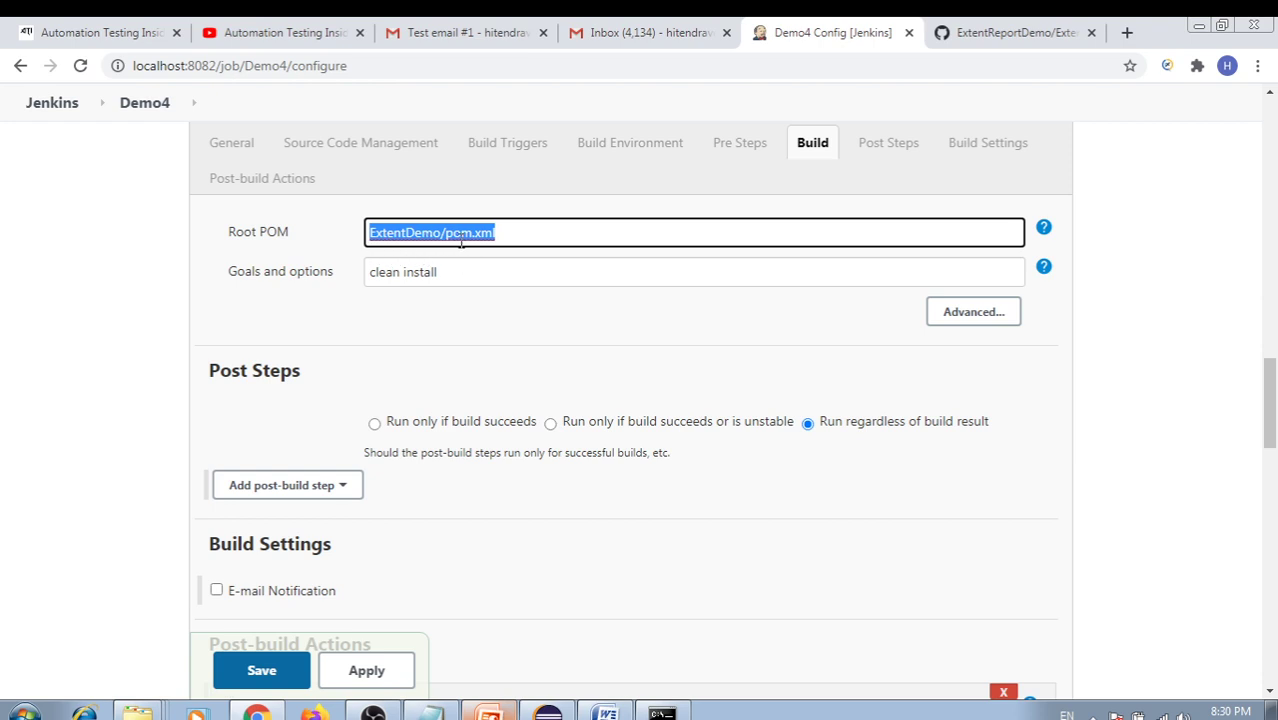
{"action": "scroll", "coordinate": [490, 370], "scroll_direction": "down", "scroll_amount": 4}
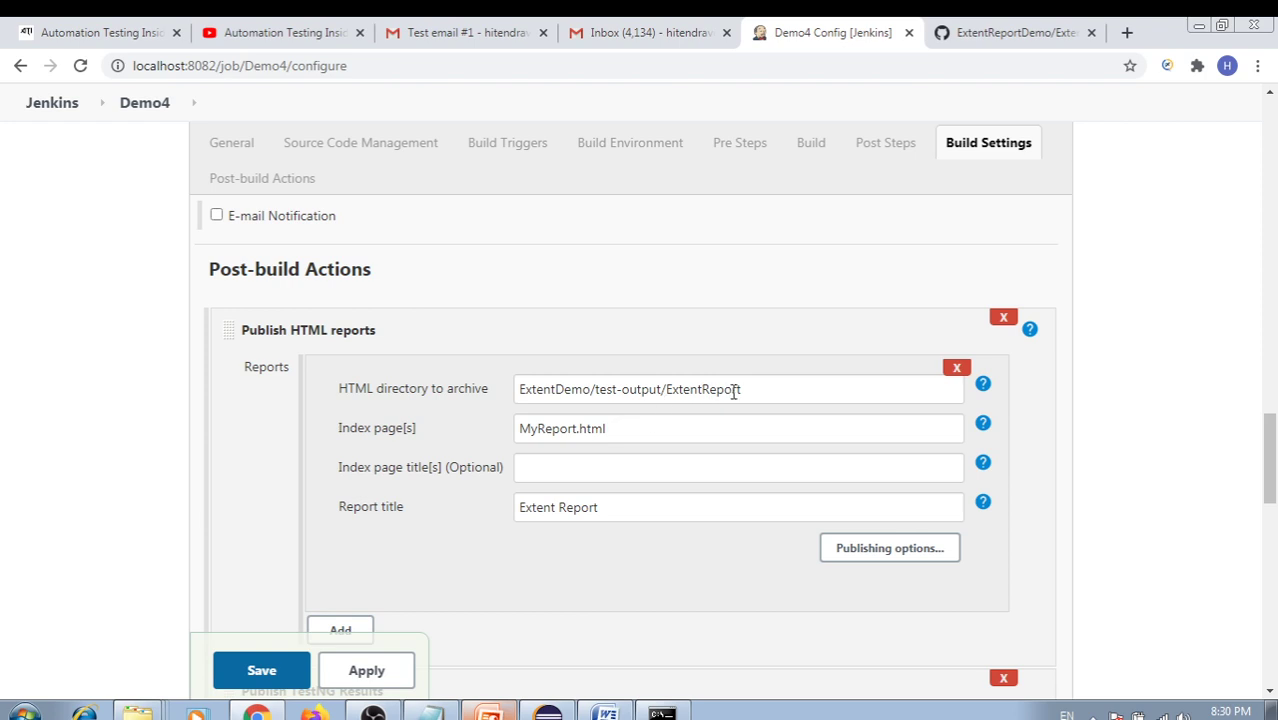
Review the report settings: directory ExtentDemo/test-output/ExtentReport, index page MyReport.html, TestNG results pattern
{"action": "left_click_drag", "start_coordinate": [755, 390], "coordinate": [490, 388]}
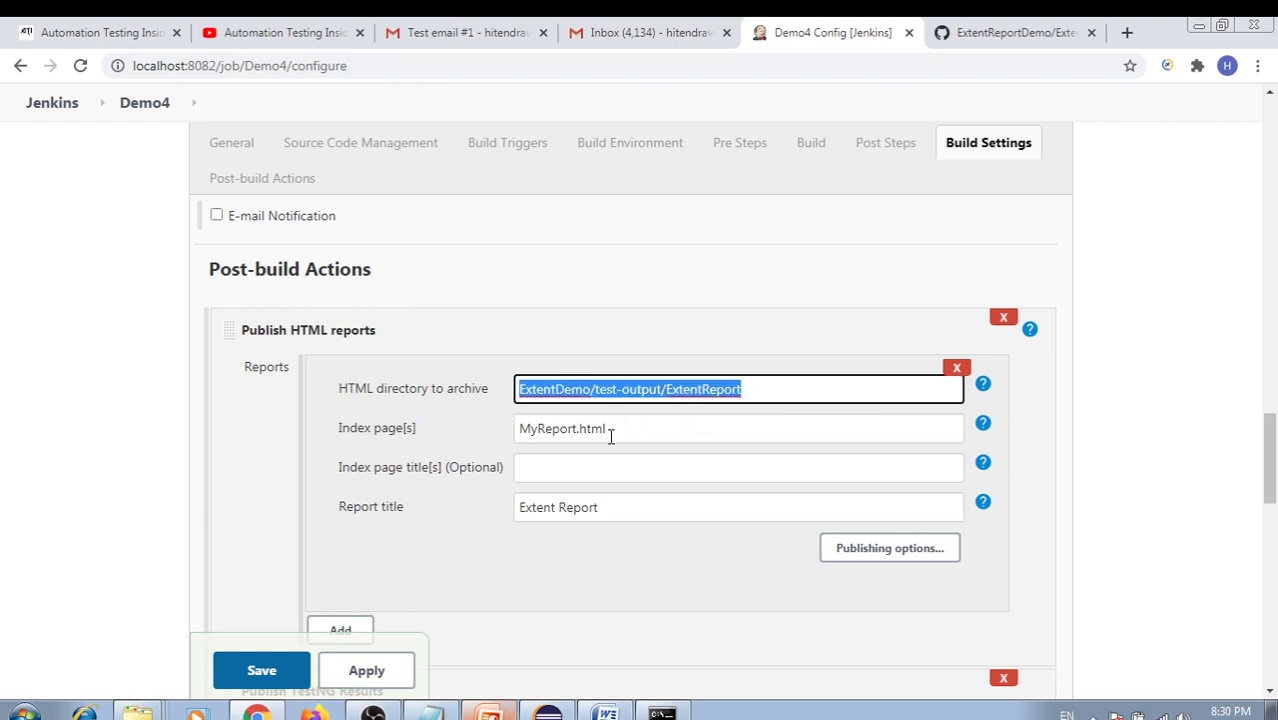
{"action": "left_click_drag", "start_coordinate": [606, 430], "coordinate": [479, 435]}
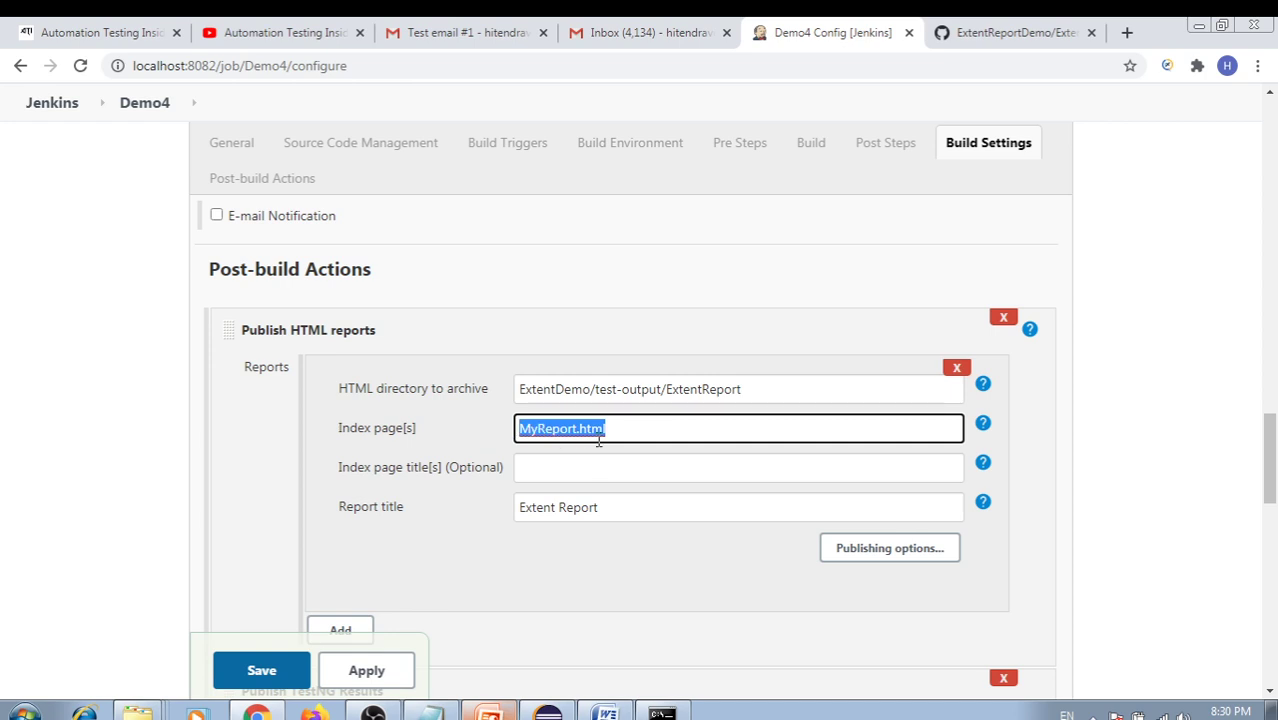
{"action": "scroll", "coordinate": [608, 453], "scroll_direction": "down", "scroll_amount": 3}
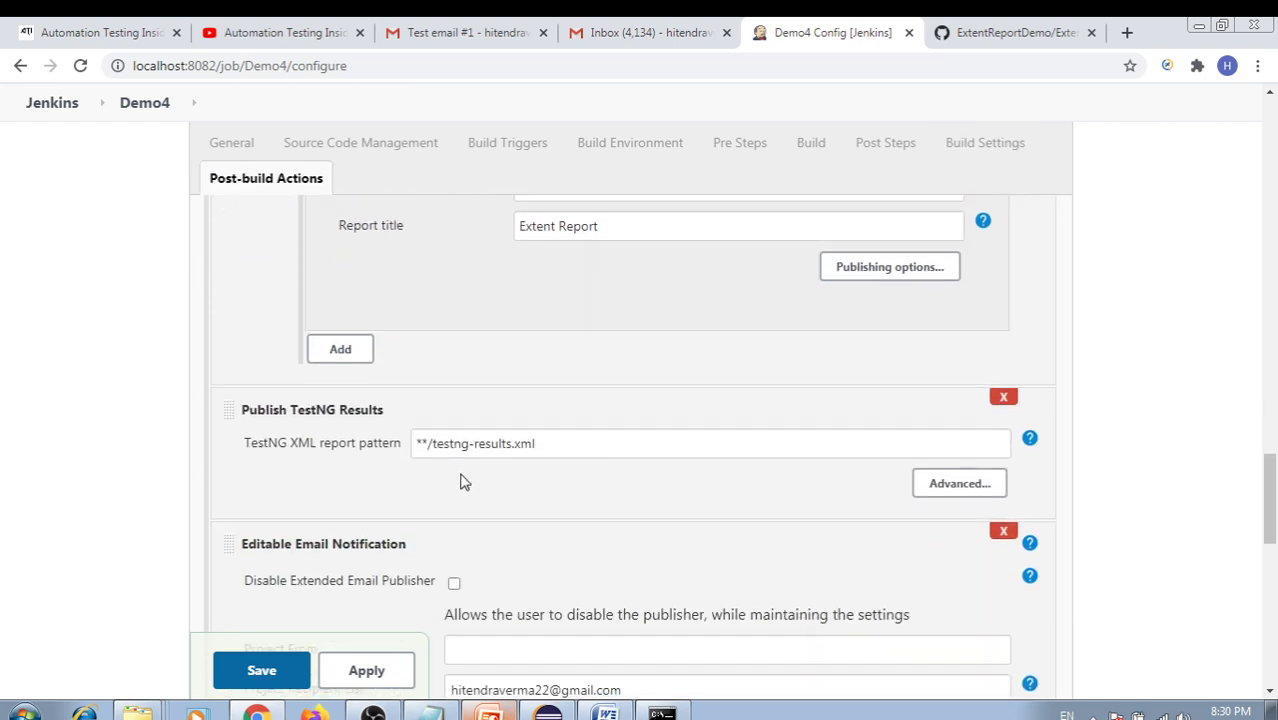
{"action": "left_click_drag", "start_coordinate": [561, 446], "coordinate": [392, 445]}
{"action": "left_click", "coordinate": [490, 480]}
{"action": "scroll", "coordinate": [518, 474], "scroll_direction": "down", "scroll_amount": 5}
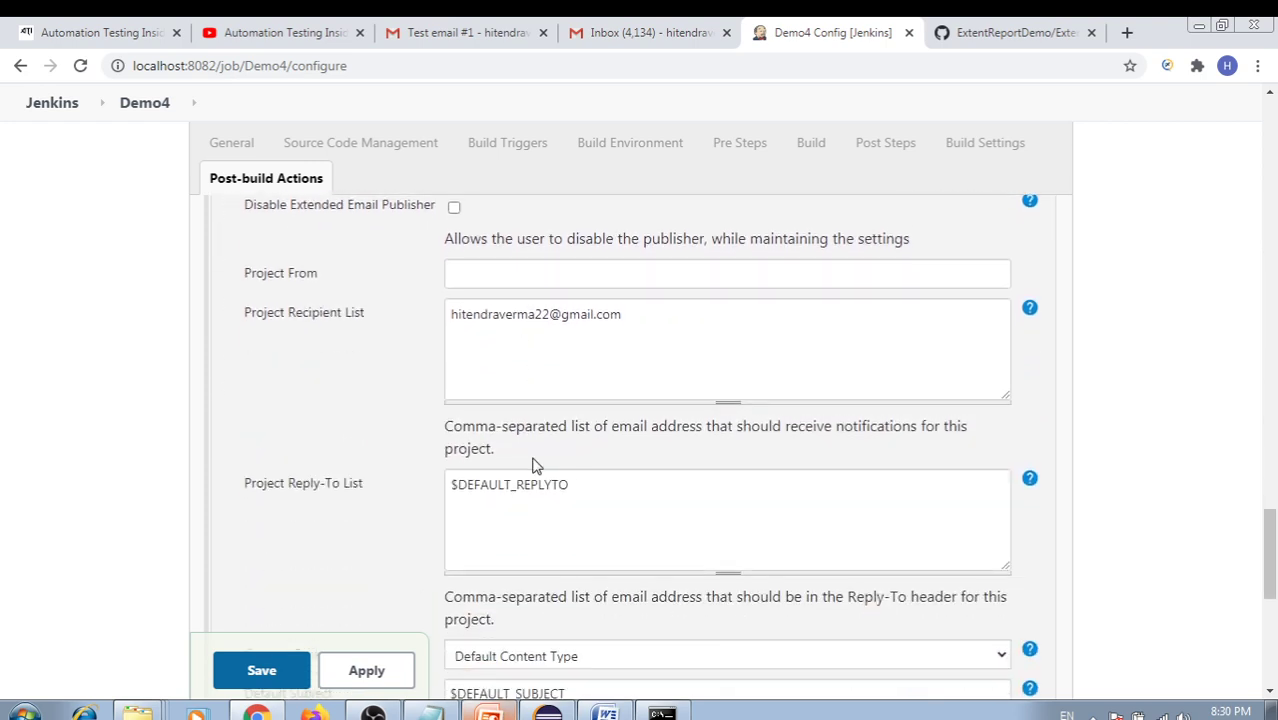
{"action": "scroll", "coordinate": [542, 455], "scroll_direction": "up", "scroll_amount": 2}
{"action": "left_click_drag", "start_coordinate": [633, 448], "coordinate": [375, 428]}
{"action": "scroll", "coordinate": [376, 428], "scroll_direction": "down", "scroll_amount": 7}
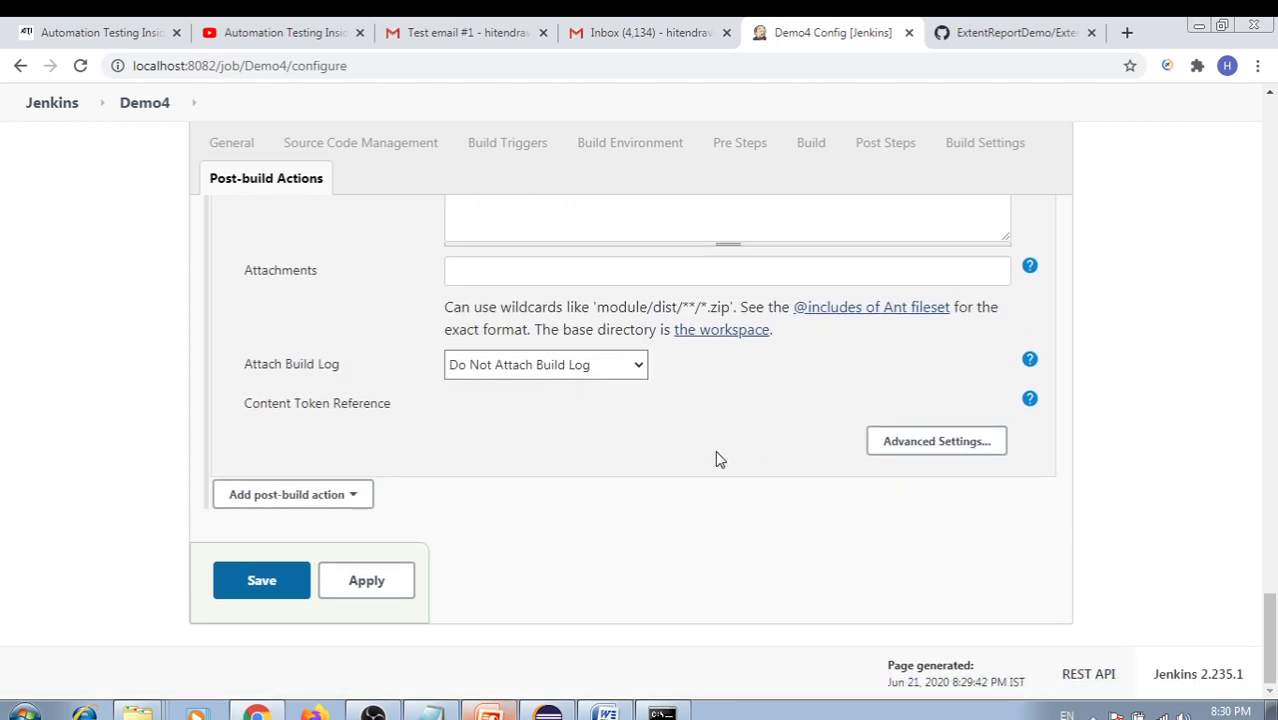
Check the Always trigger's MyReport.html attachment in the email settings, then apply and save Demo4
{"action": "left_click", "coordinate": [983, 452]}
{"action": "scroll", "coordinate": [760, 446], "scroll_direction": "down", "scroll_amount": 4}
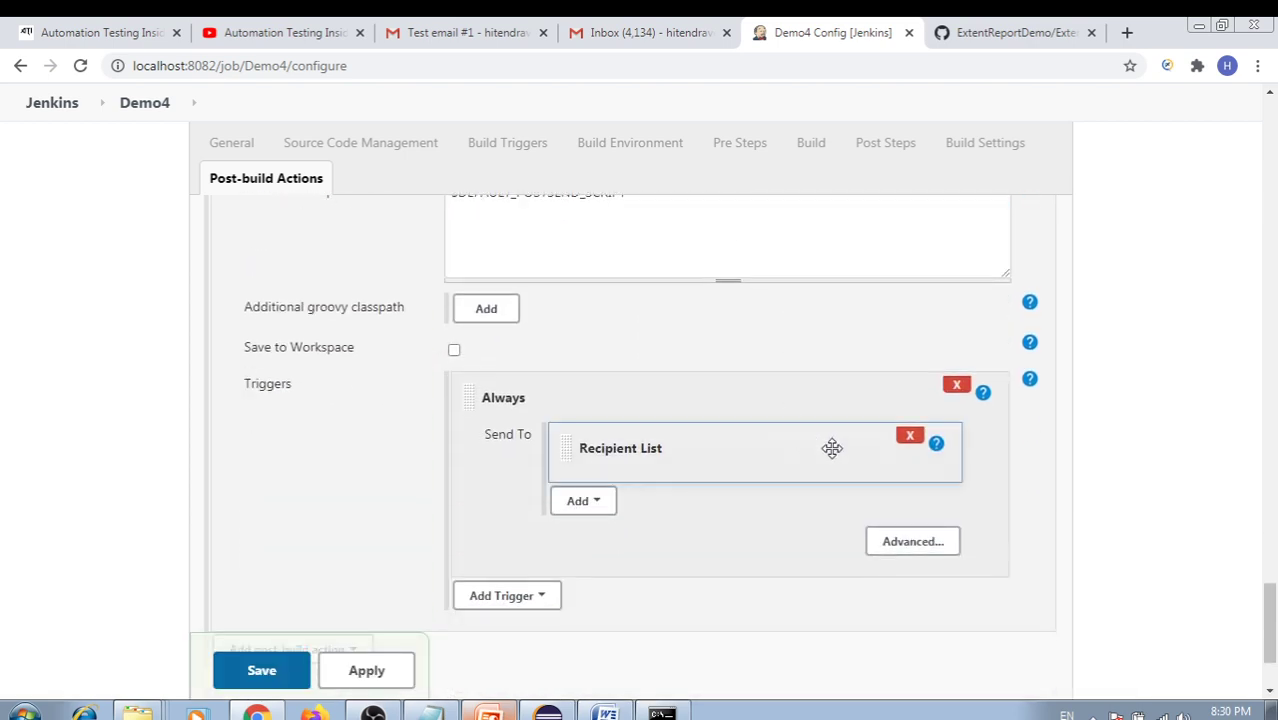
{"action": "left_click", "coordinate": [905, 541]}
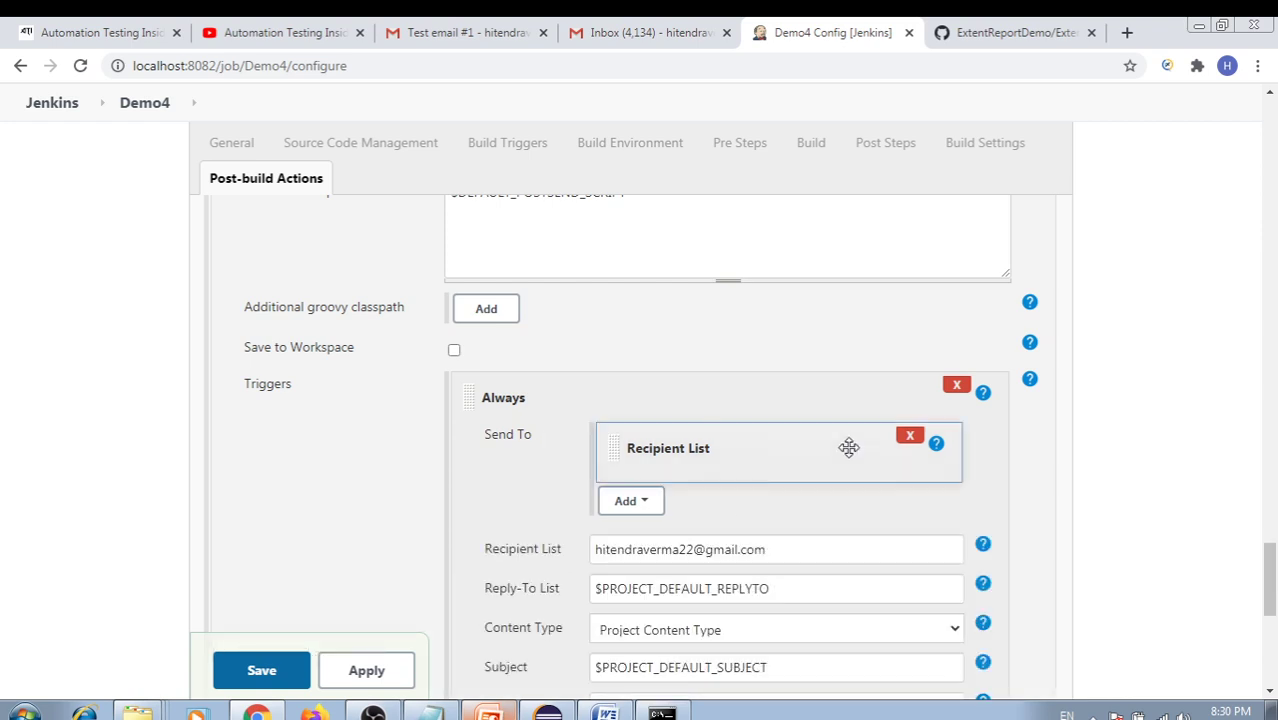
{"action": "scroll", "coordinate": [716, 398], "scroll_direction": "down", "scroll_amount": 3}
{"action": "left_click_drag", "start_coordinate": [782, 274], "coordinate": [518, 265]}
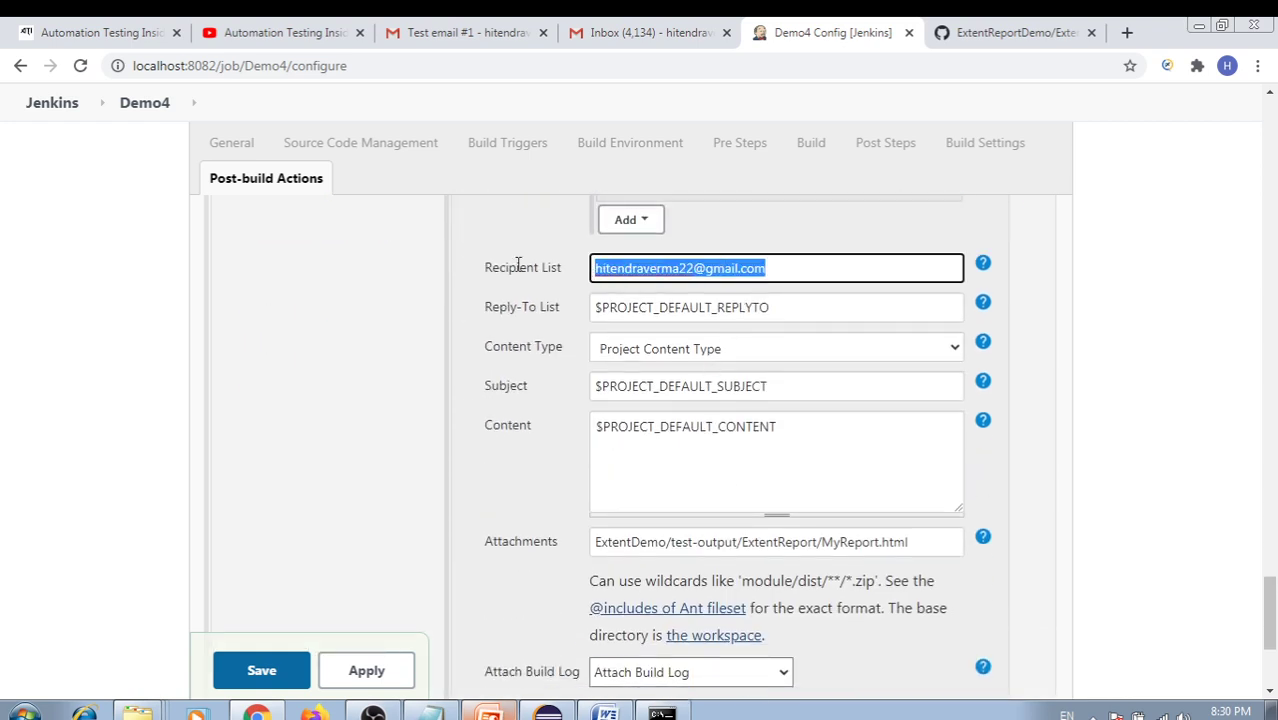
{"action": "scroll", "coordinate": [725, 402], "scroll_direction": "down", "scroll_amount": 3}
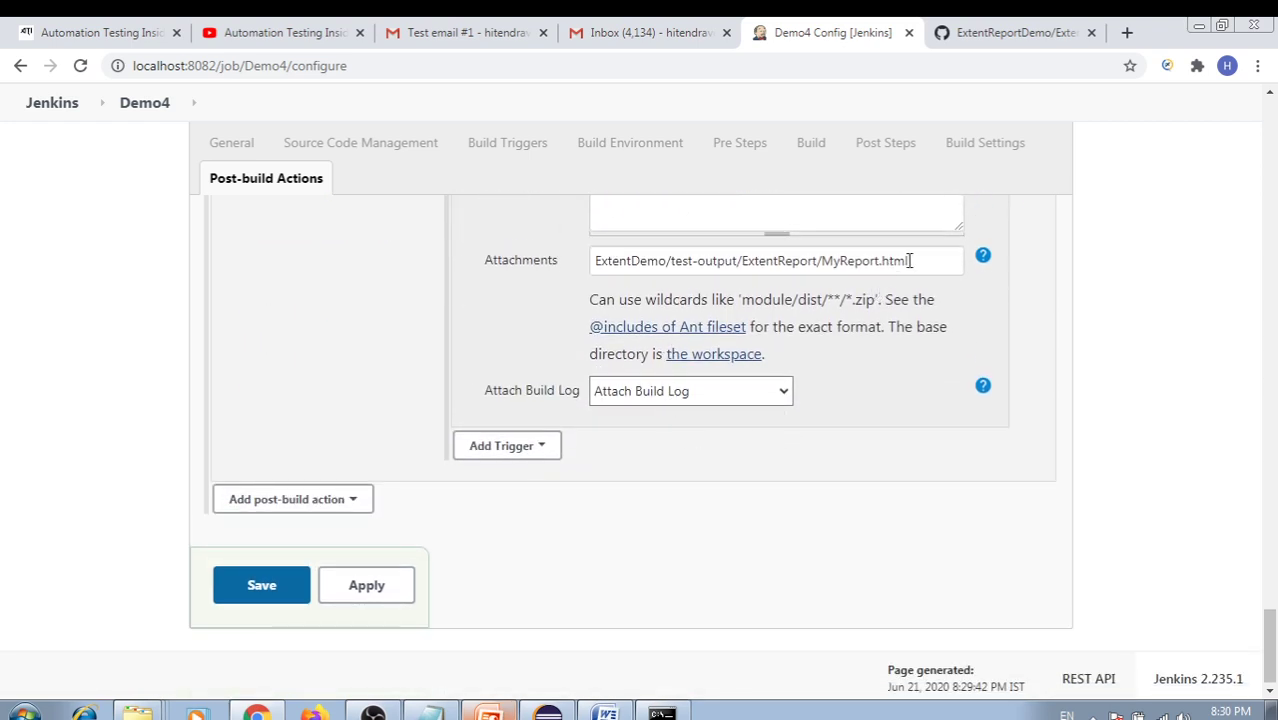
{"action": "left_click_drag", "start_coordinate": [907, 261], "coordinate": [596, 262]}
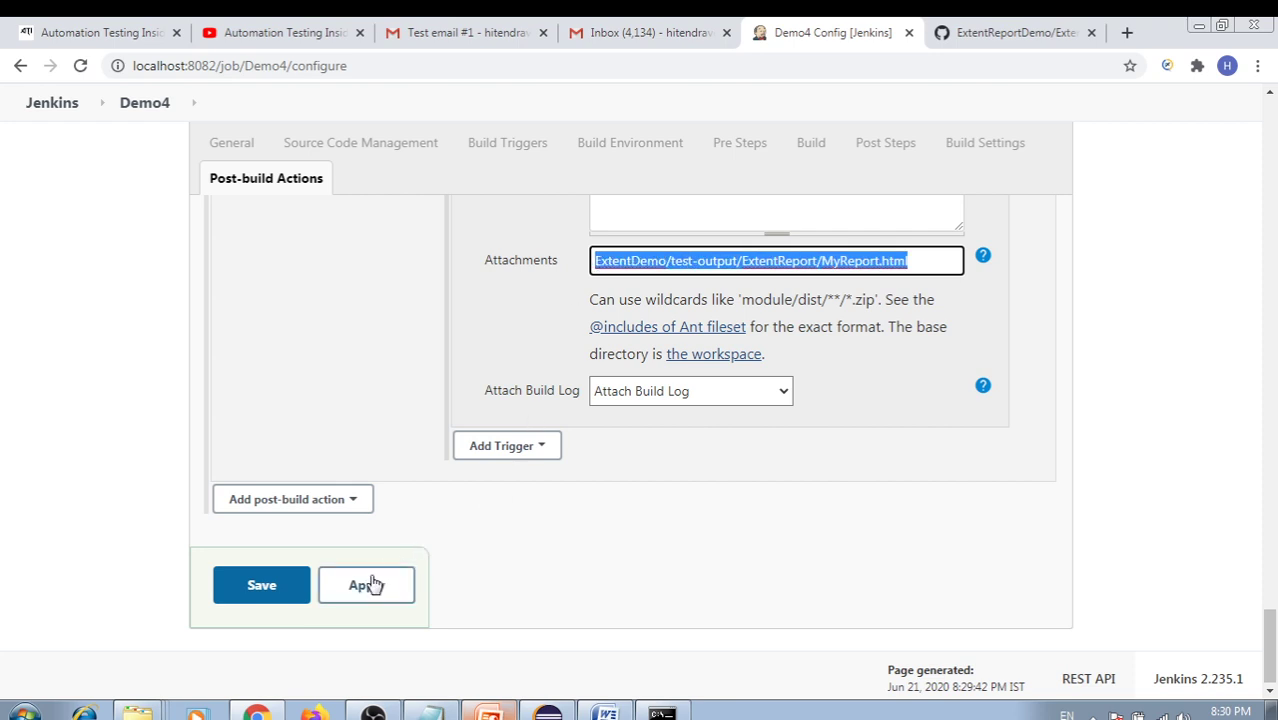
{"action": "left_click", "coordinate": [365, 583]}
{"action": "left_click", "coordinate": [293, 590]}
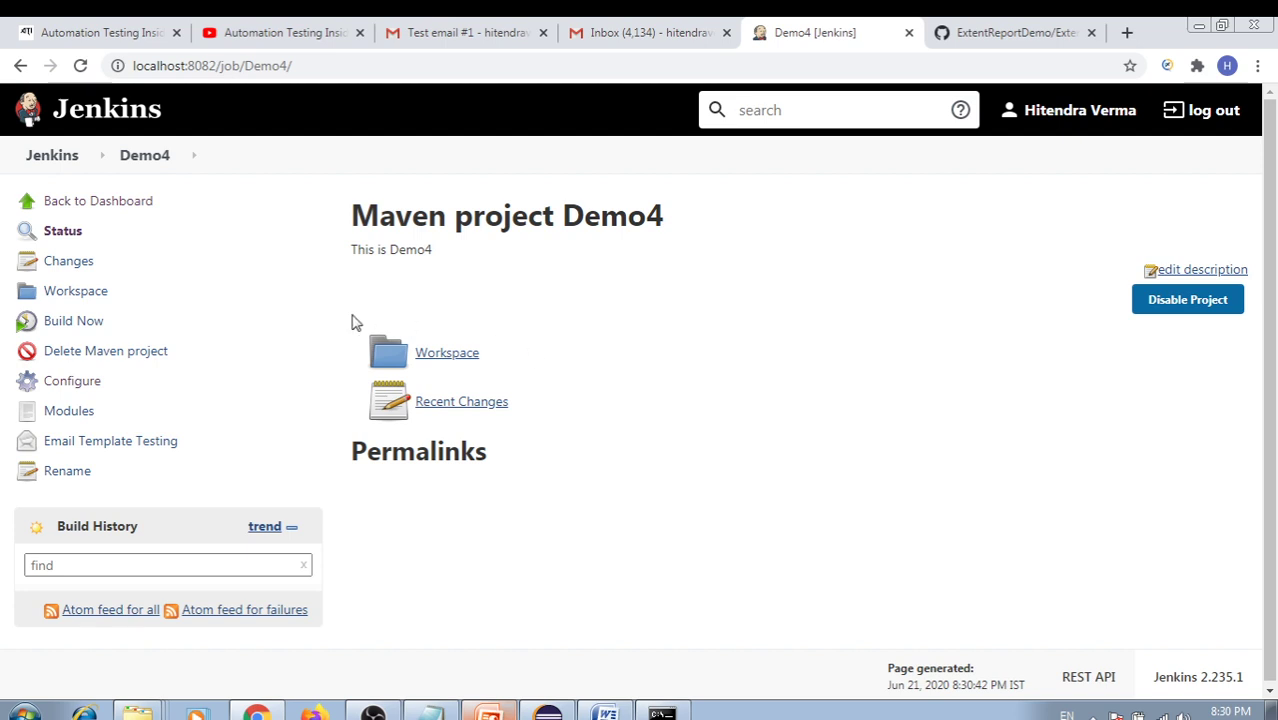
Start a Demo4 build and bring up build #1's console output
{"action": "left_click", "coordinate": [86, 325]}
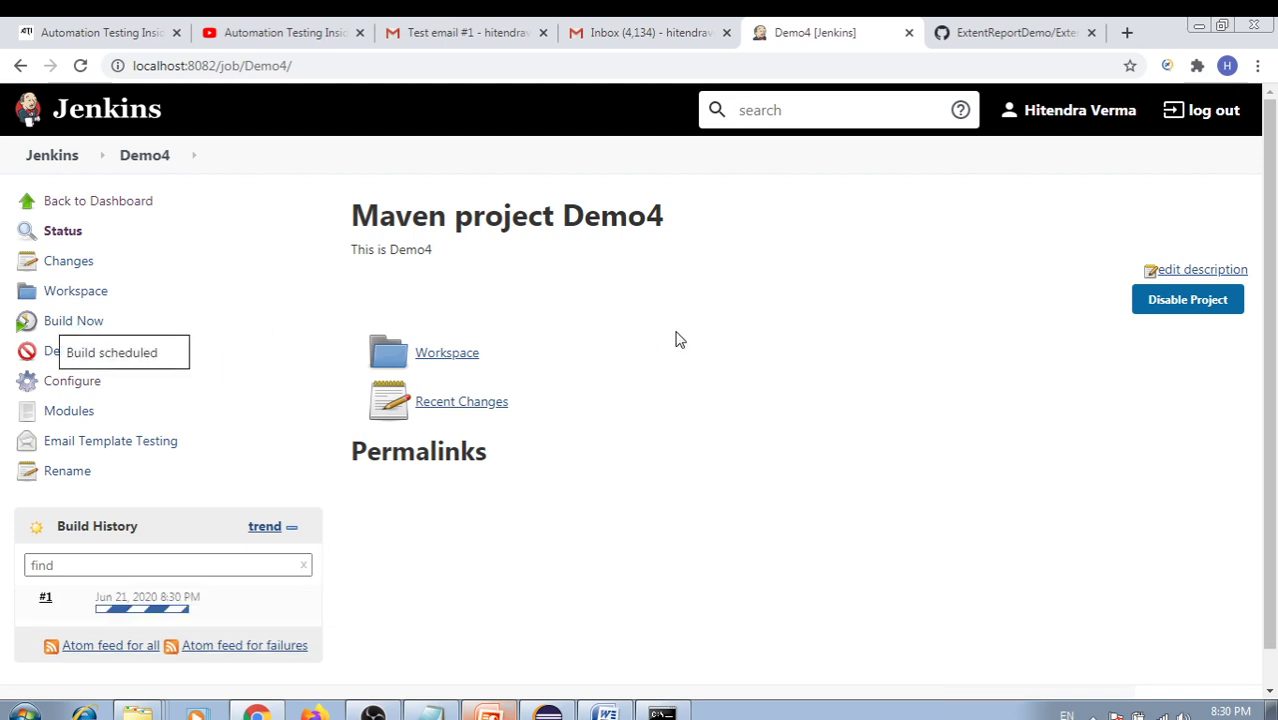
{"action": "left_click", "coordinate": [165, 597]}
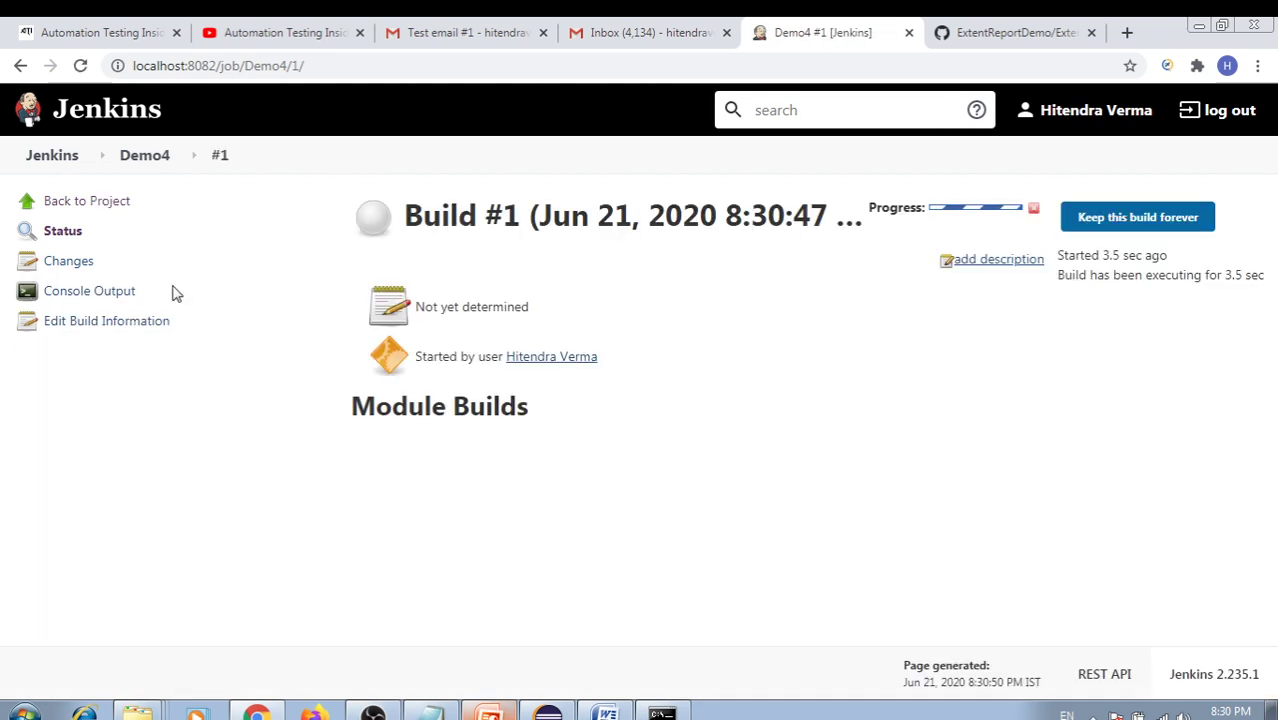
{"action": "left_click", "coordinate": [88, 292]}
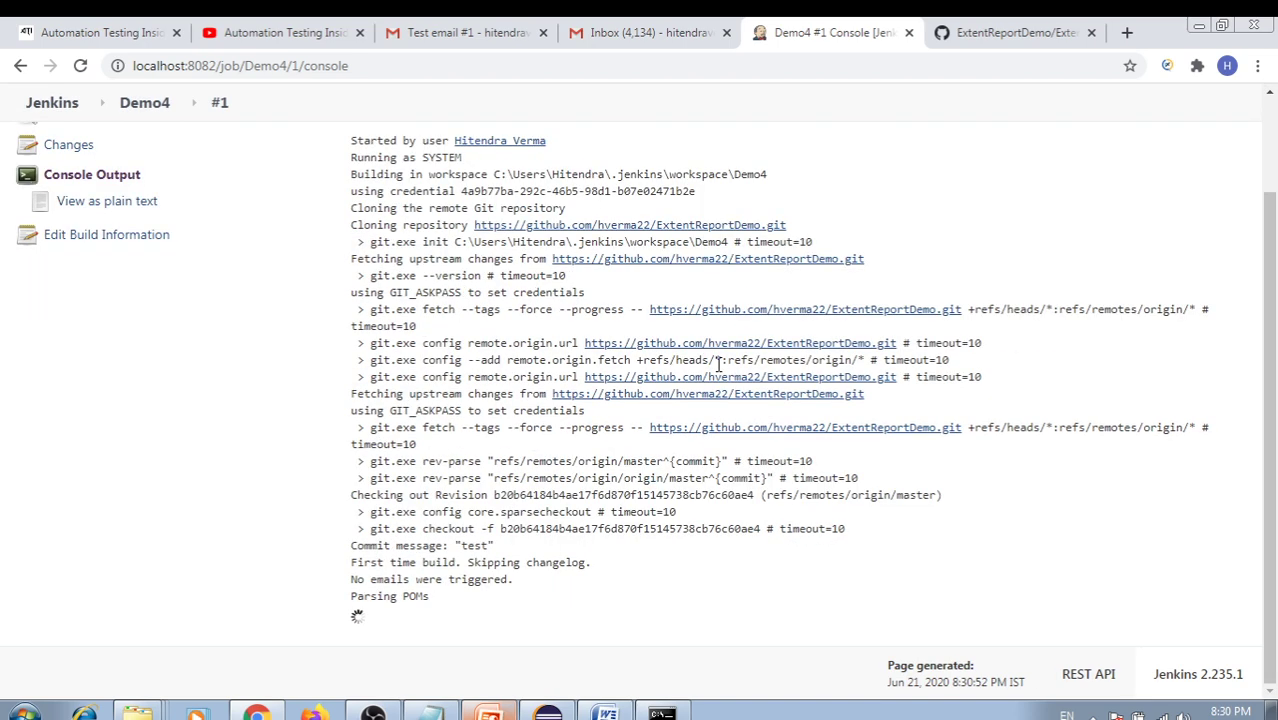
Follow the console log through the git fetch and the Maven clean install run
{"action": "left_click_drag", "start_coordinate": [967, 309], "coordinate": [651, 314]}
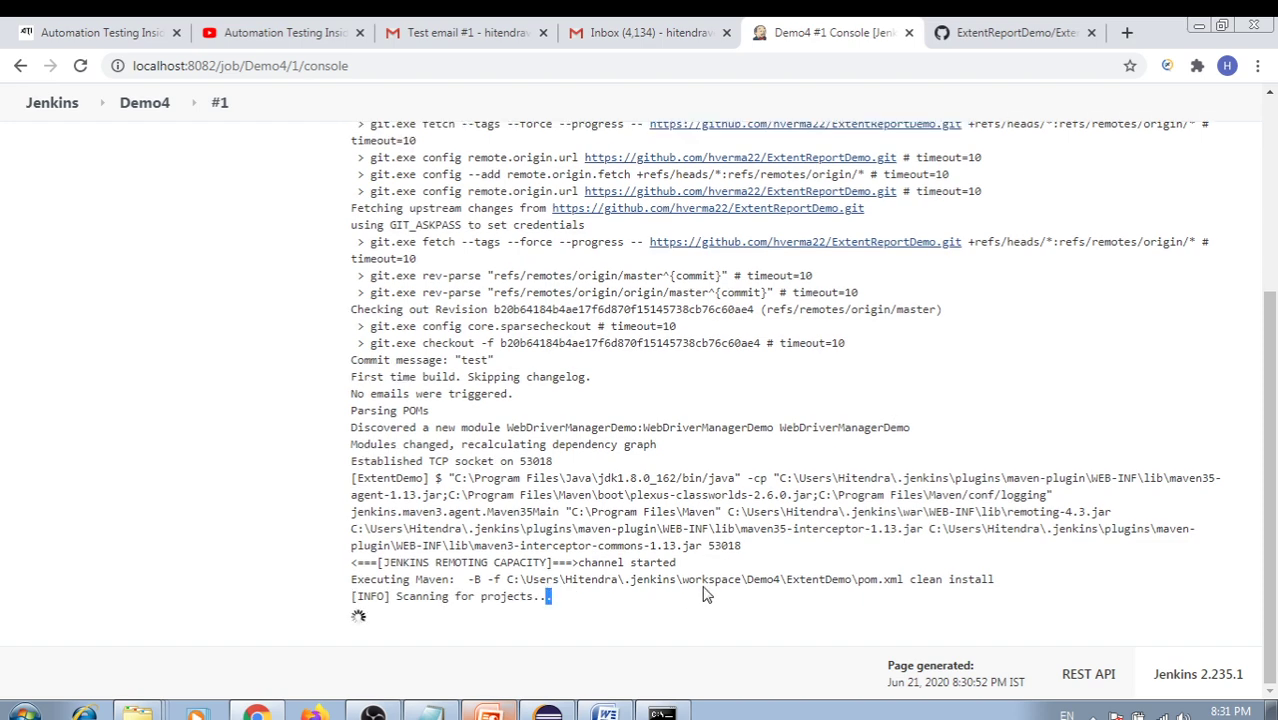
{"action": "left_click_drag", "start_coordinate": [704, 594], "coordinate": [860, 582]}
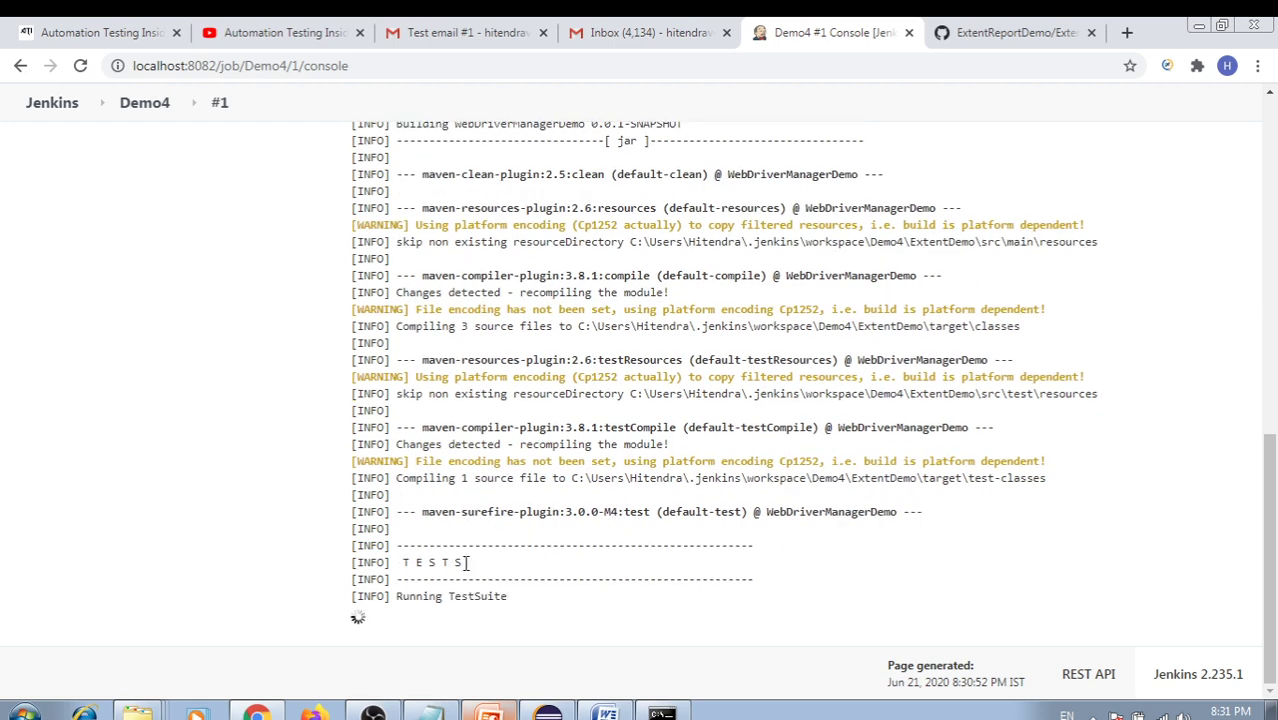
{"action": "left_click_drag", "start_coordinate": [405, 510], "coordinate": [496, 511]}
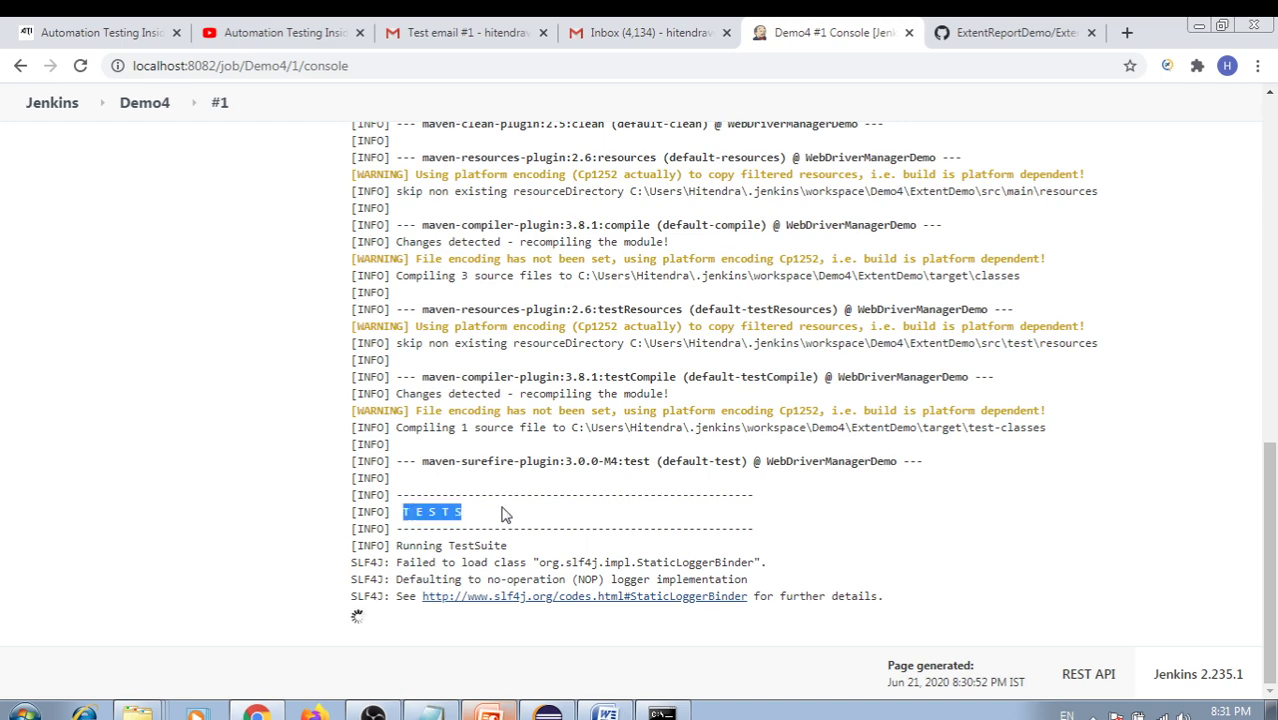
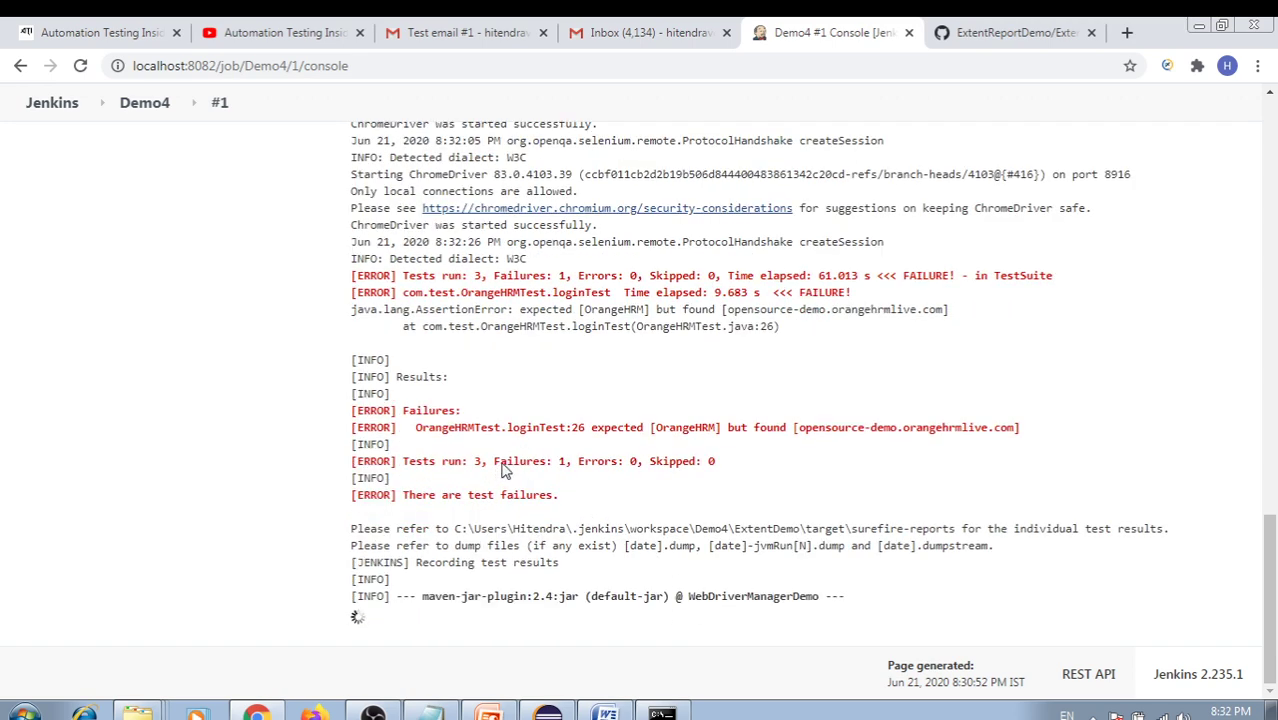
Check the Demo4 #1 console log, noting BUILD SUCCESS and the final UNSTABLE status, then go to Gmail
{"action": "left_click_drag", "start_coordinate": [499, 463], "coordinate": [605, 465]}
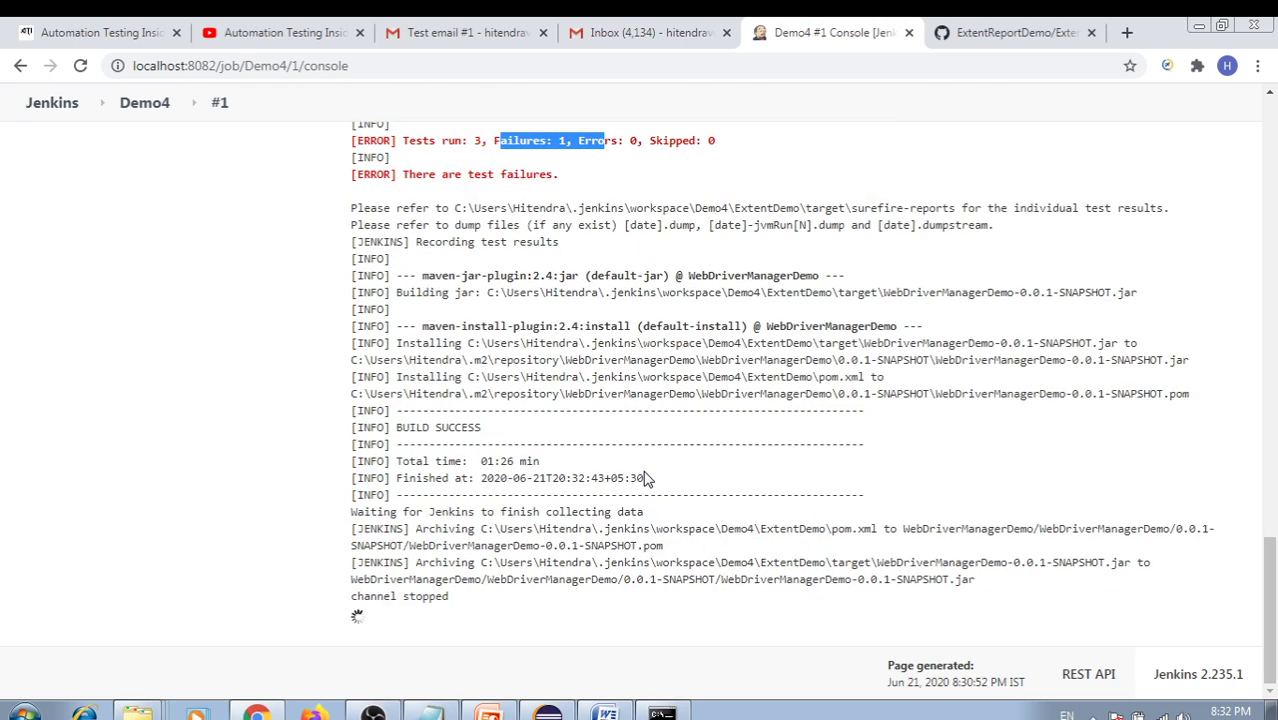
{"action": "mouse_move", "coordinate": [482, 428]}
{"action": "left_mouse_down"}
{"action": "mouse_move", "coordinate": [398, 427]}
{"action": "mouse_move", "coordinate": [470, 425]}
{"action": "left_mouse_up"}
{"action": "left_click", "coordinate": [470, 425]}
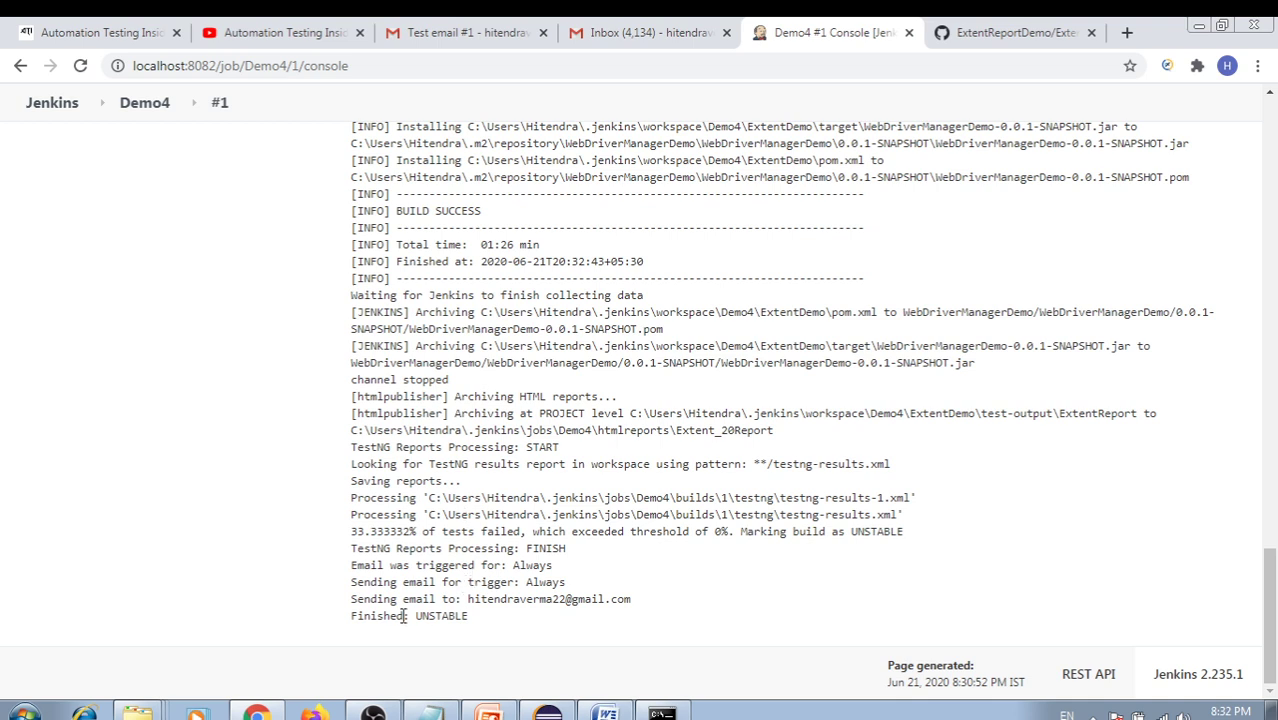
{"action": "double_click", "coordinate": [436, 616]}
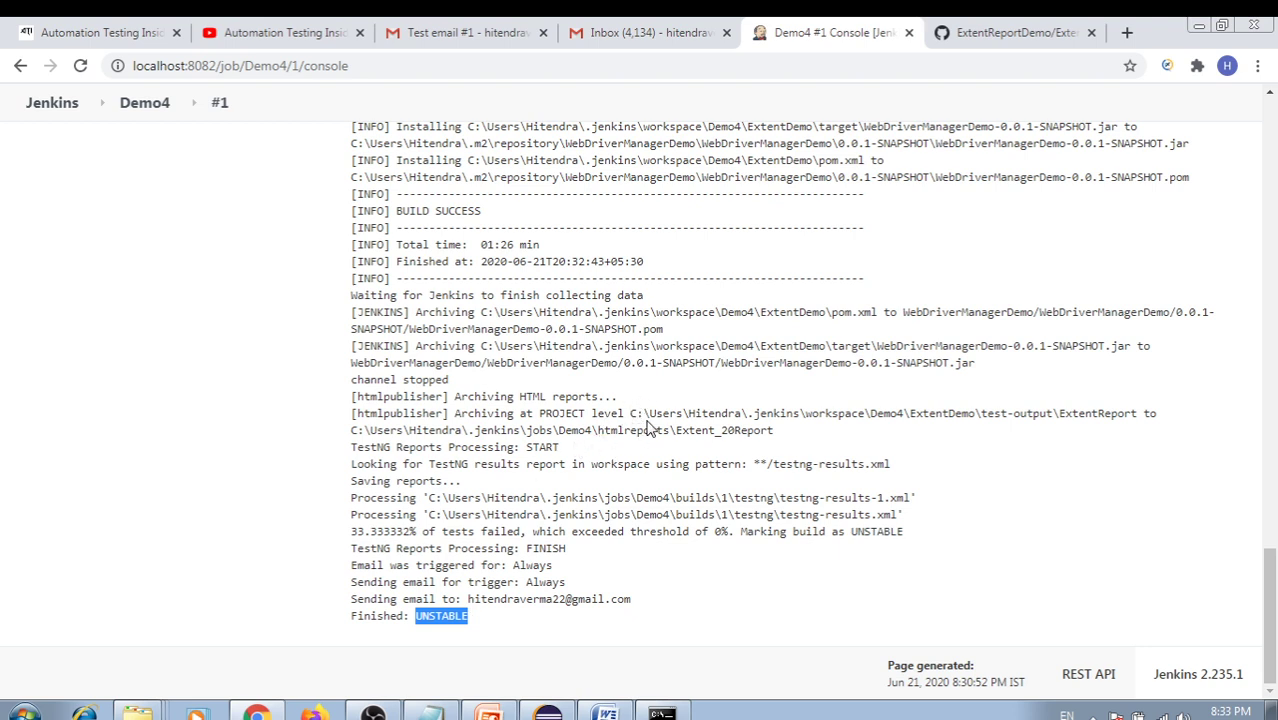
{"action": "scroll", "coordinate": [648, 425], "scroll_direction": "up", "scroll_amount": 15}
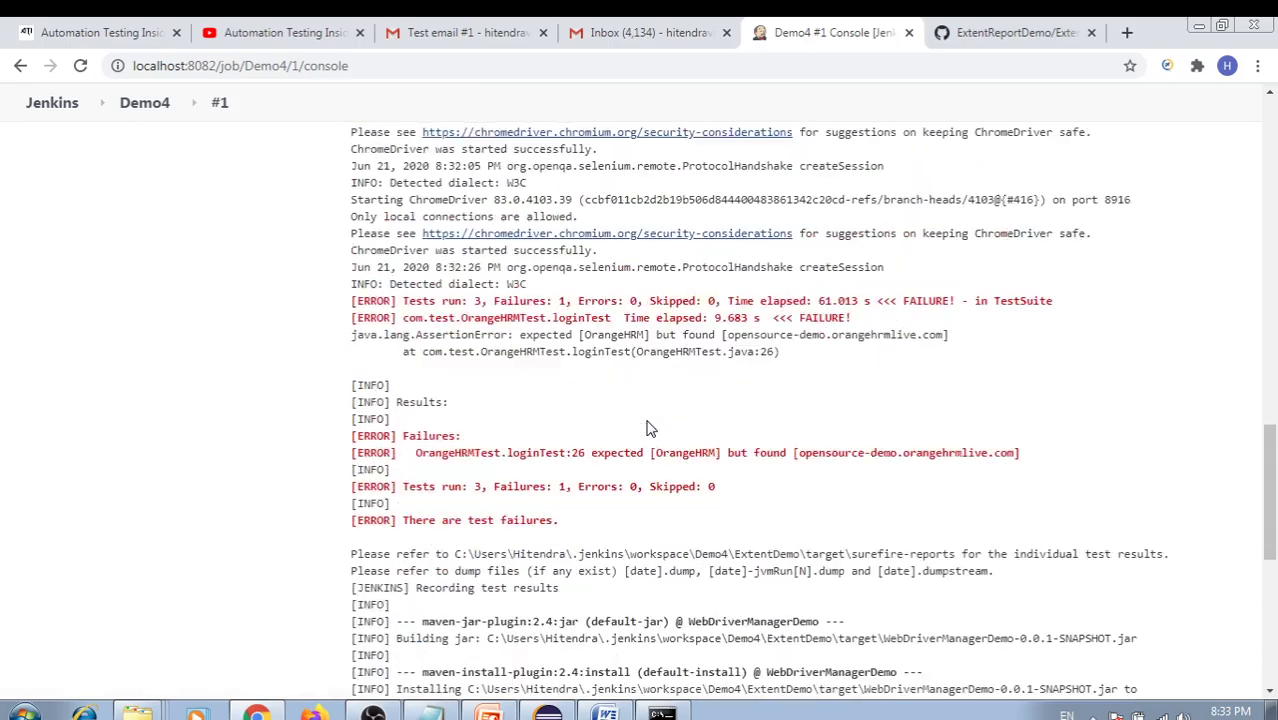
{"action": "scroll", "coordinate": [652, 418], "scroll_direction": "down", "scroll_amount": 3}
{"action": "scroll", "coordinate": [652, 418], "scroll_direction": "down", "scroll_amount": 15}
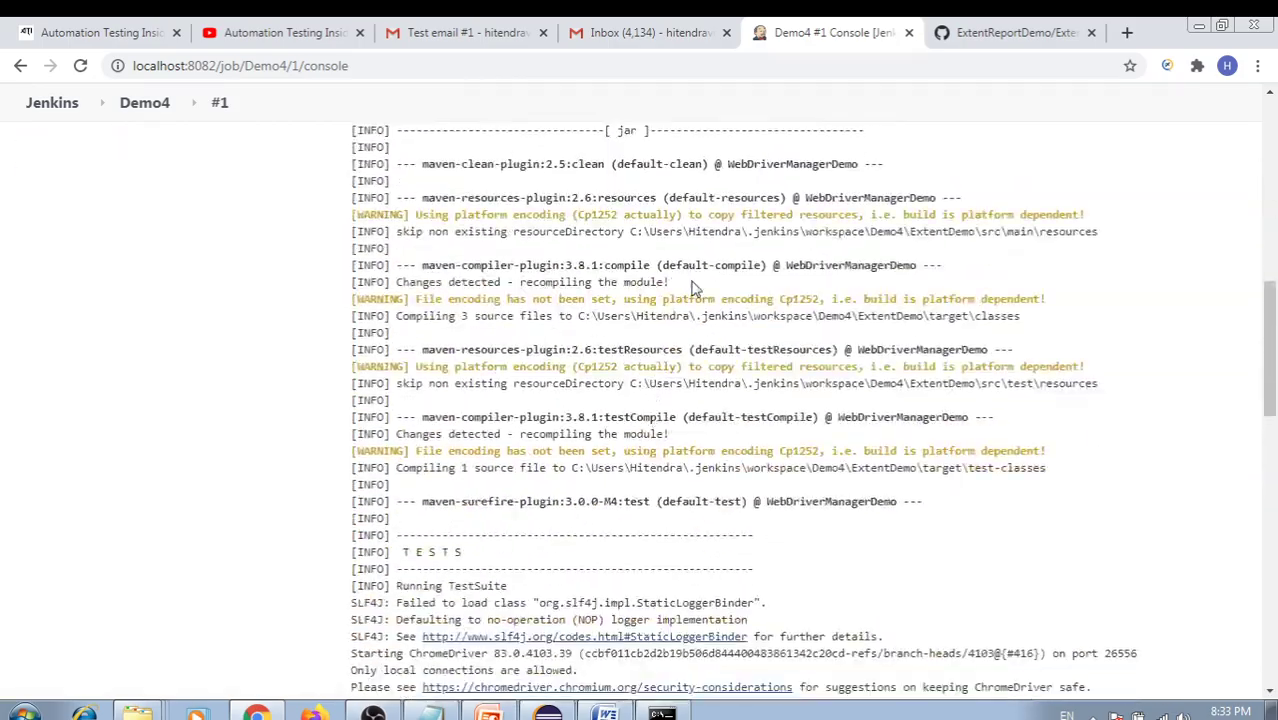
{"action": "left_click", "coordinate": [640, 32]}
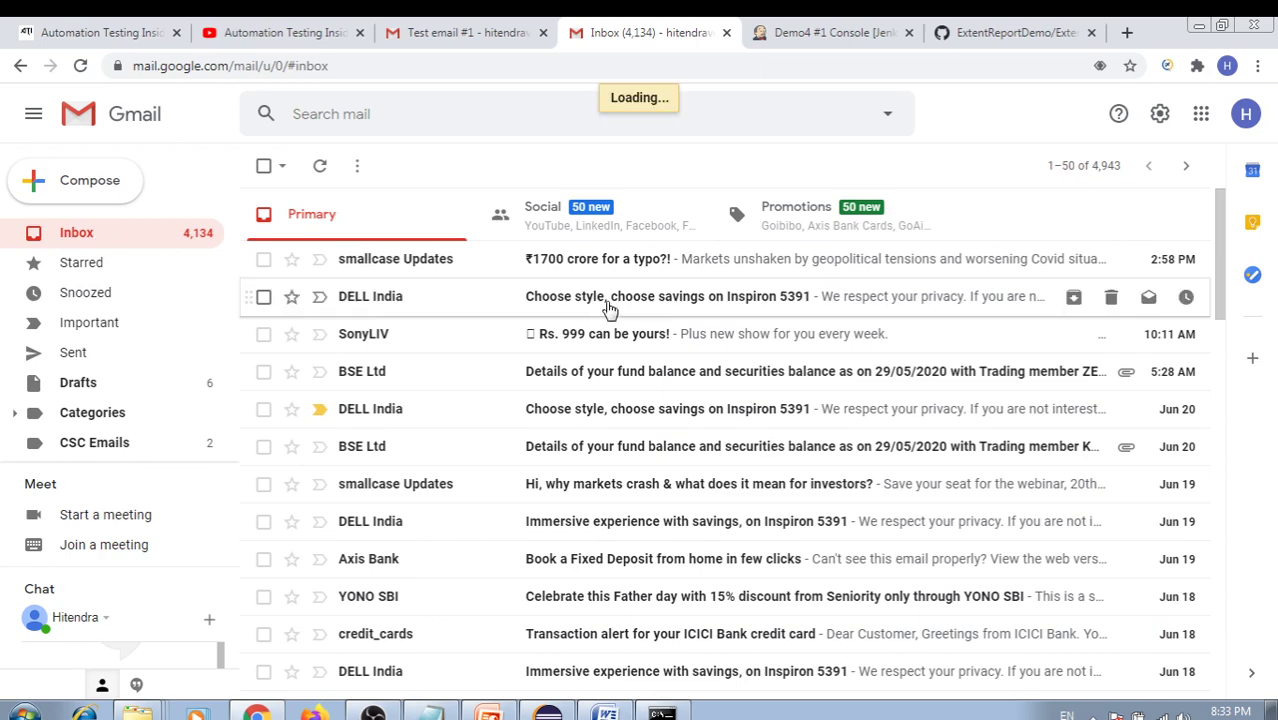
Open the 'Demo4 - Build # 1 - Unstable!' email and read the job name and build status in its body
{"action": "left_click", "coordinate": [468, 32]}
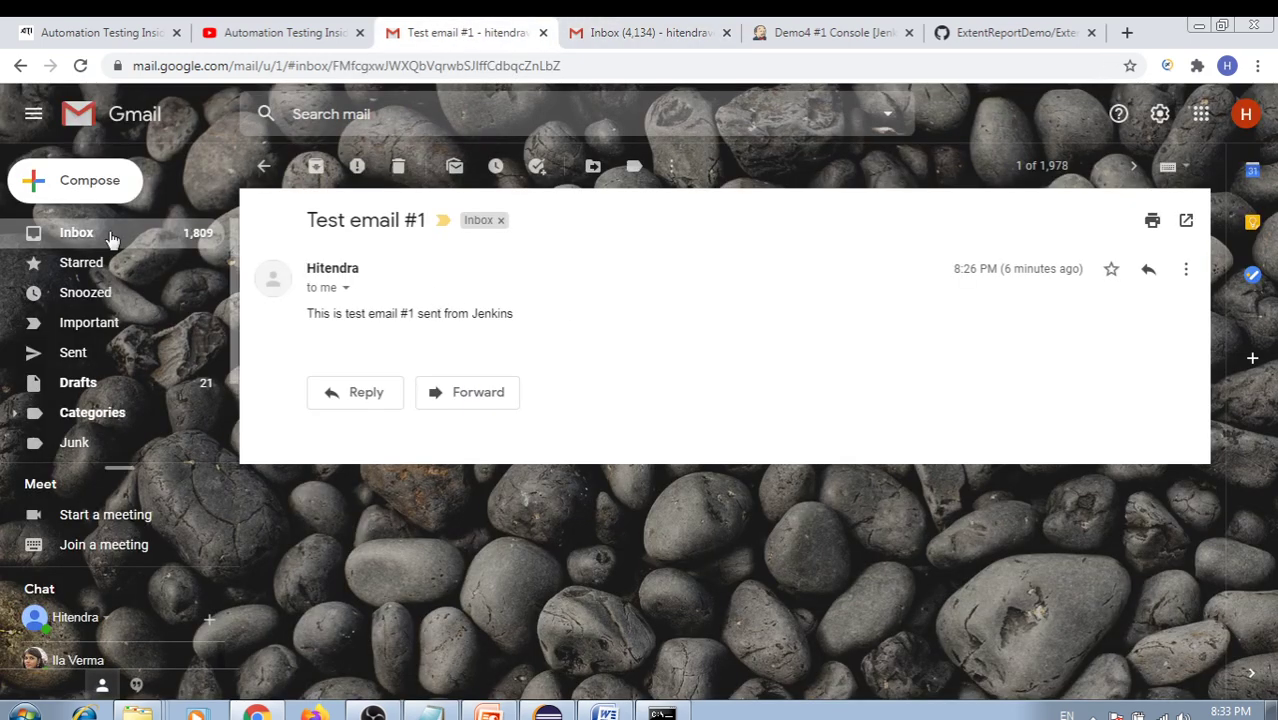
{"action": "left_click", "coordinate": [80, 235]}
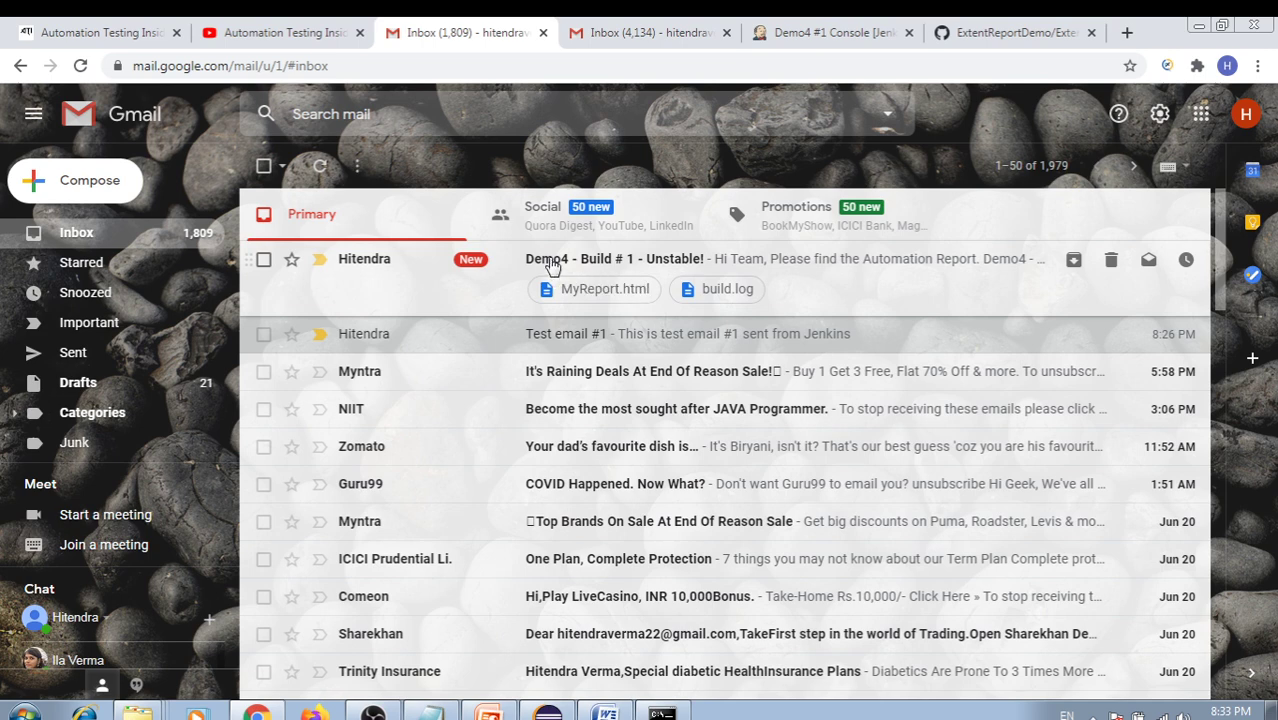
{"action": "left_click", "coordinate": [592, 312]}
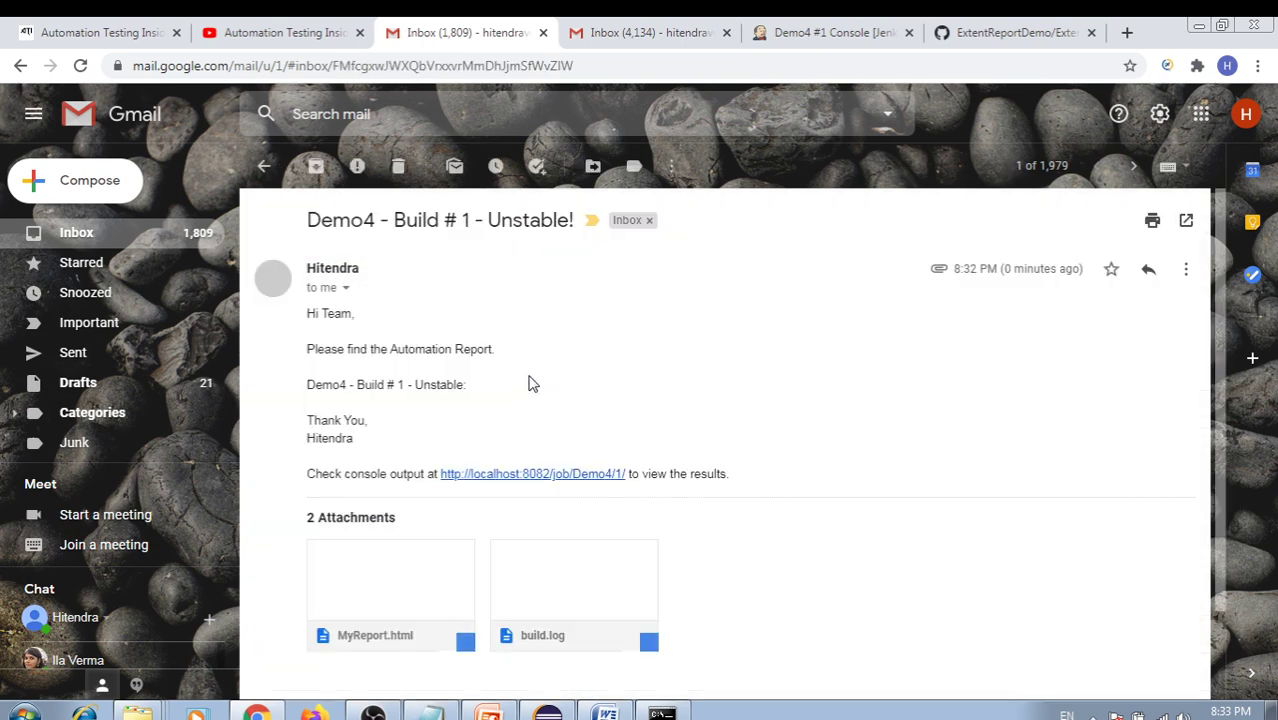
{"action": "left_click_drag", "start_coordinate": [307, 314], "coordinate": [497, 350]}
{"action": "left_click", "coordinate": [368, 342]}
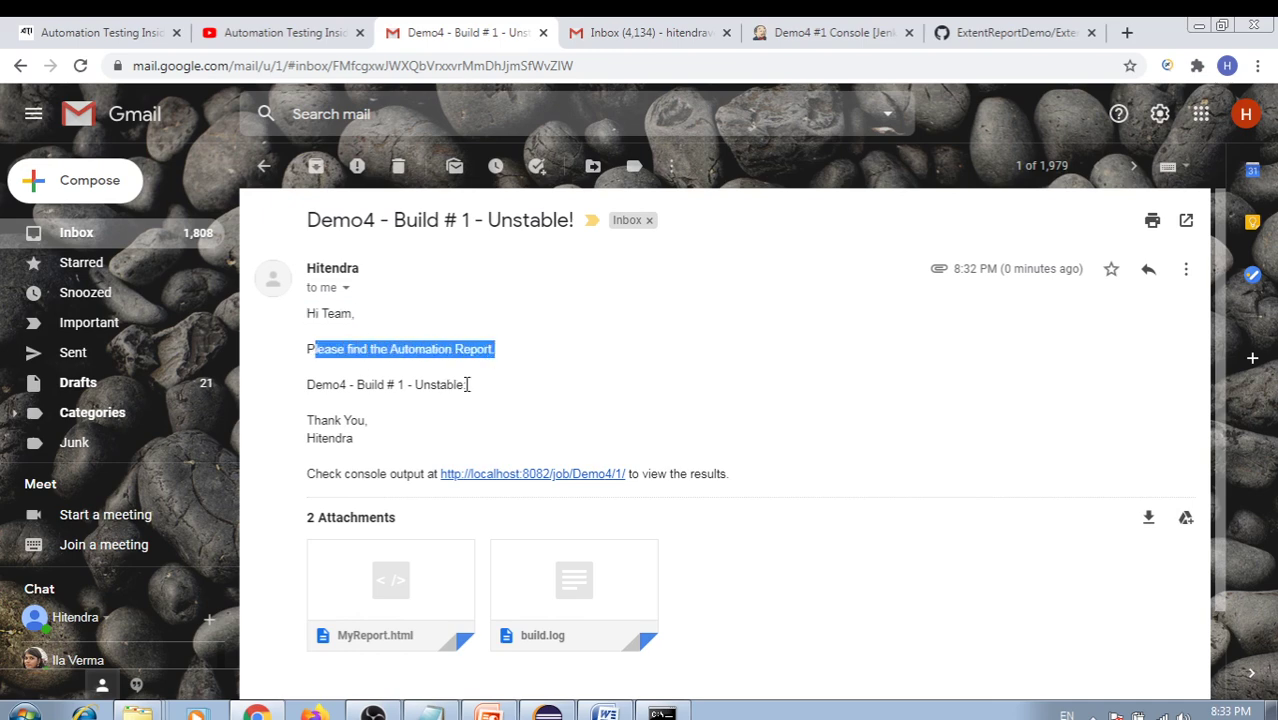
{"action": "double_click", "coordinate": [316, 386]}
{"action": "left_click", "coordinate": [331, 398]}
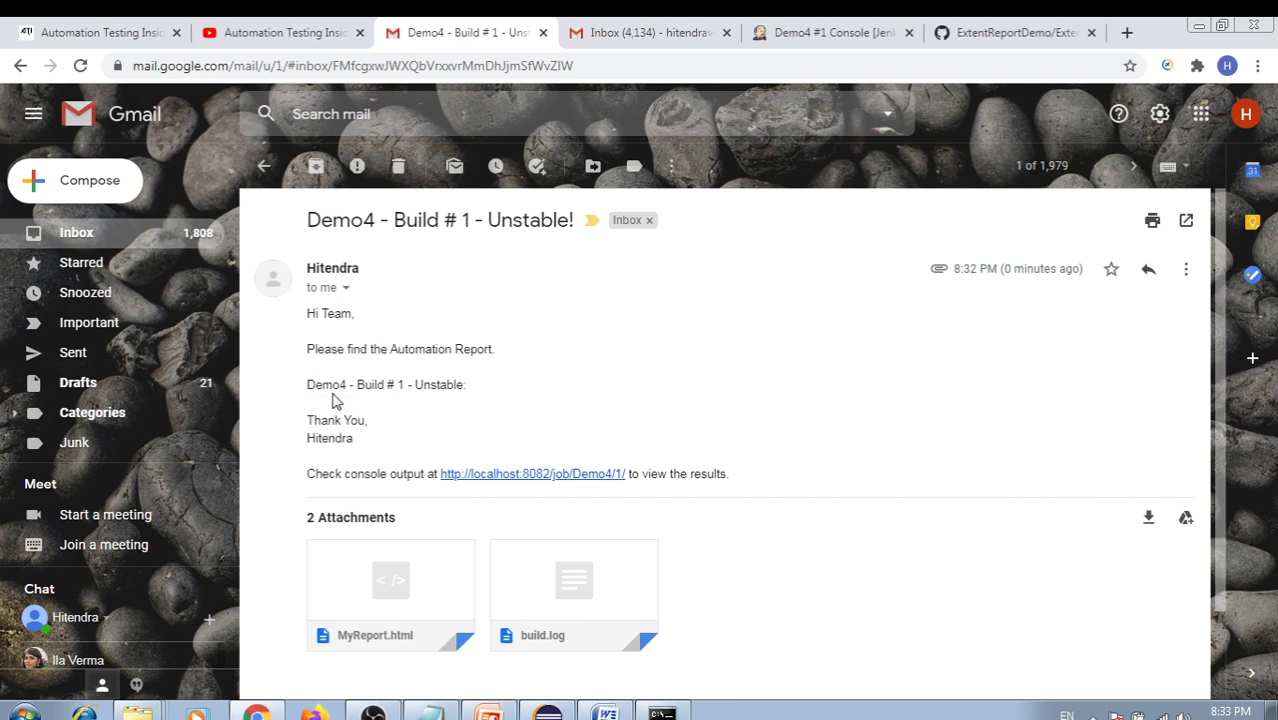
{"action": "double_click", "coordinate": [328, 386]}
{"action": "left_click_drag", "start_coordinate": [357, 385], "coordinate": [412, 386]}
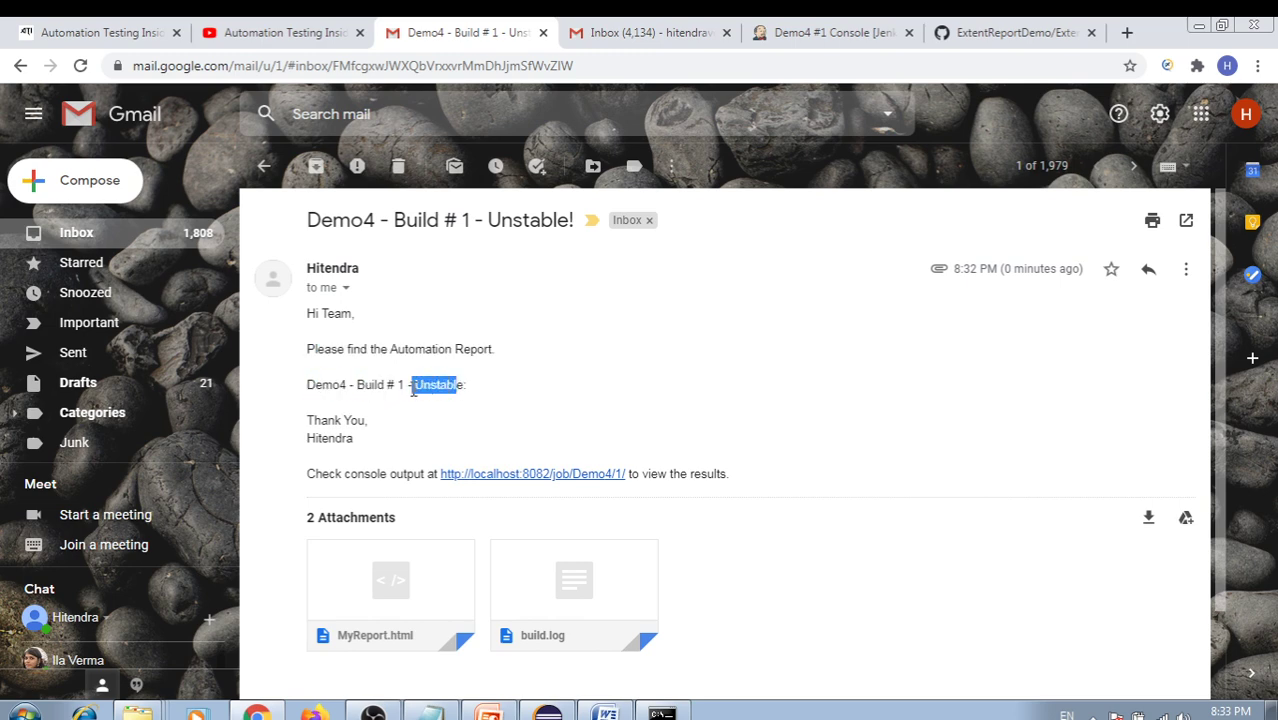
Compare the email with the Jenkins console and scroll down to the MyReport.html and build.log attachments
{"action": "left_click", "coordinate": [828, 32]}
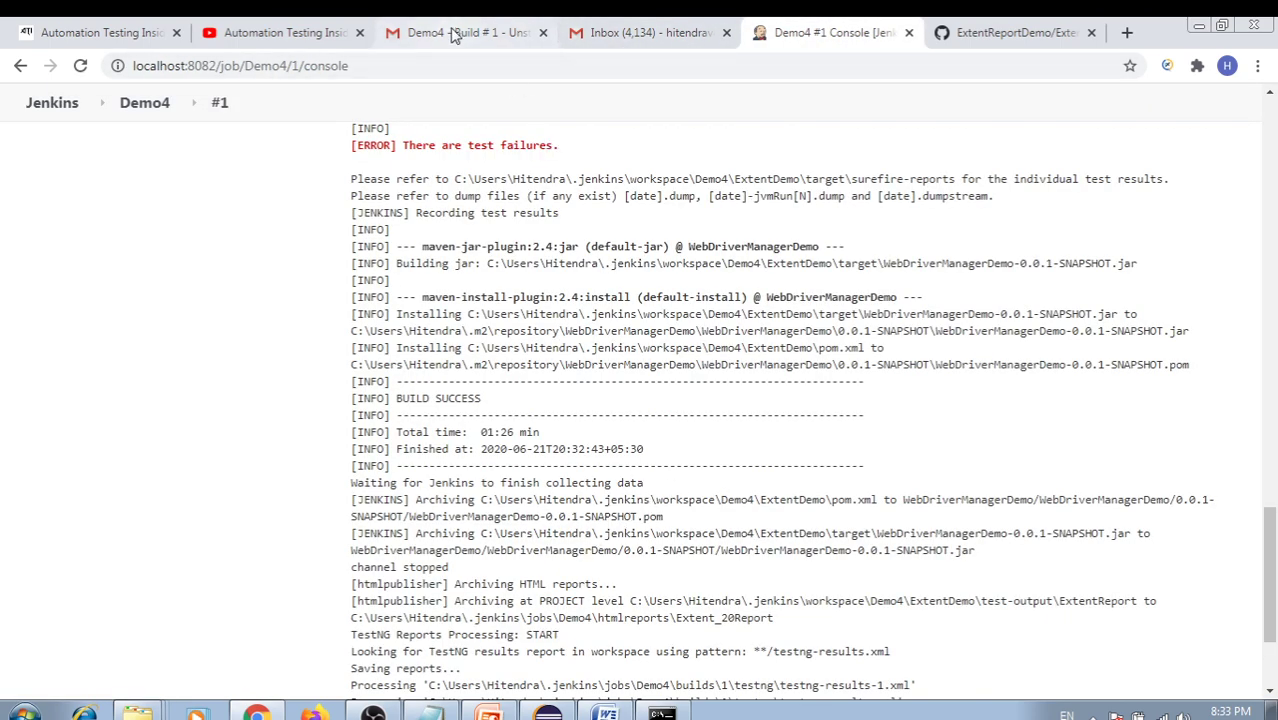
{"action": "left_click", "coordinate": [500, 32]}
{"action": "left_click", "coordinate": [434, 385]}
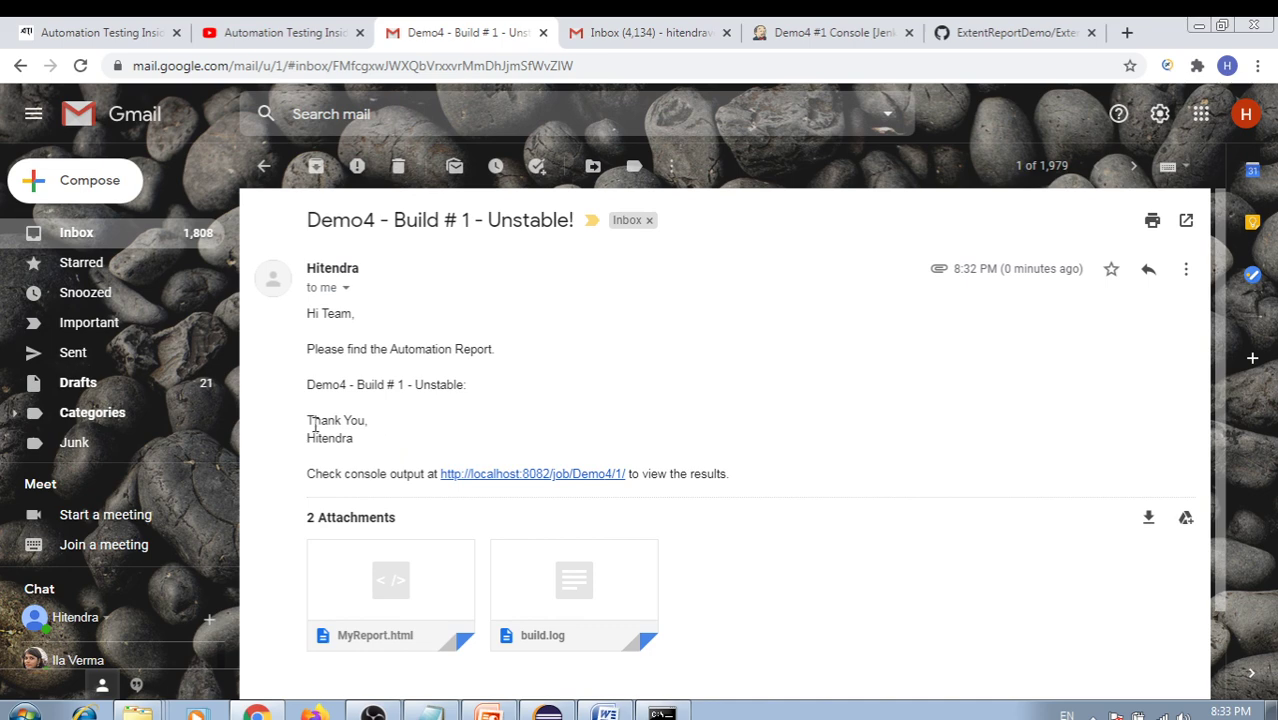
{"action": "left_click_drag", "start_coordinate": [314, 422], "coordinate": [365, 437]}
{"action": "scroll", "coordinate": [435, 449], "scroll_direction": "down", "scroll_amount": 1}
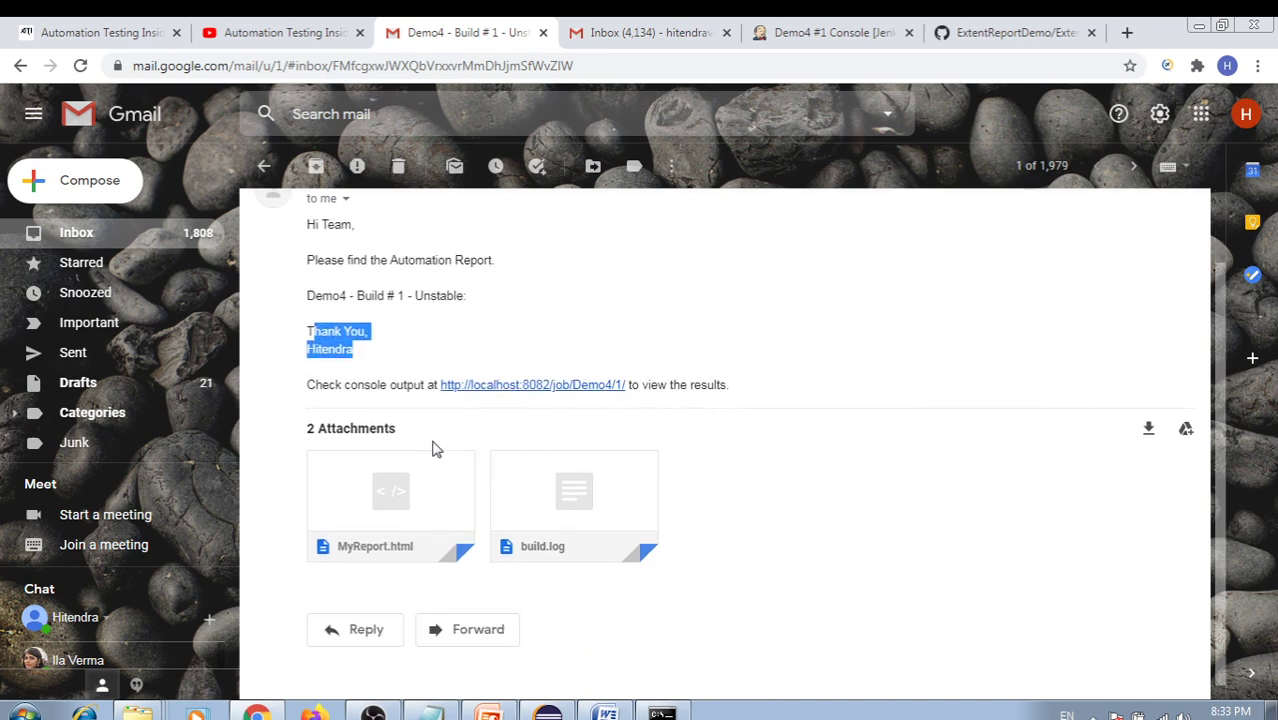
{"action": "scroll", "coordinate": [433, 449], "scroll_direction": "down", "scroll_amount": 1}
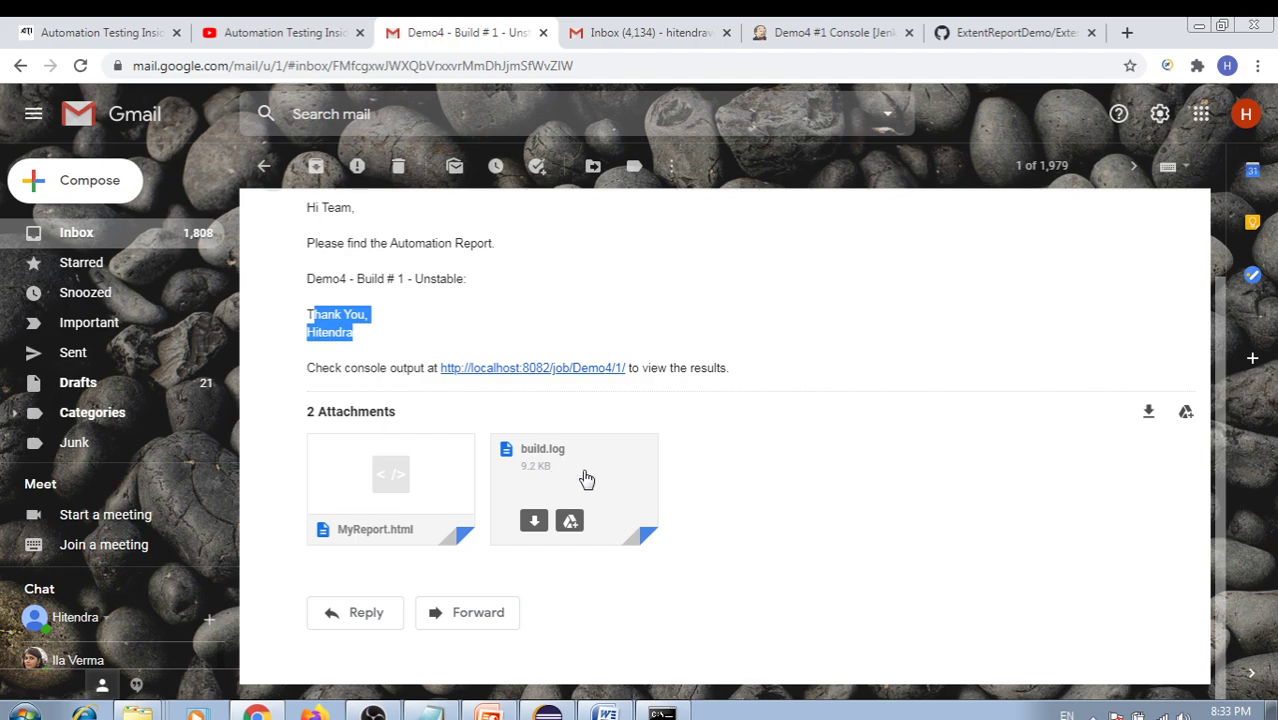
Go from the Demo4 console to the project's TestNG Results and open build #1's results (6 tests, 2 failed)
{"action": "left_click", "coordinate": [806, 33]}
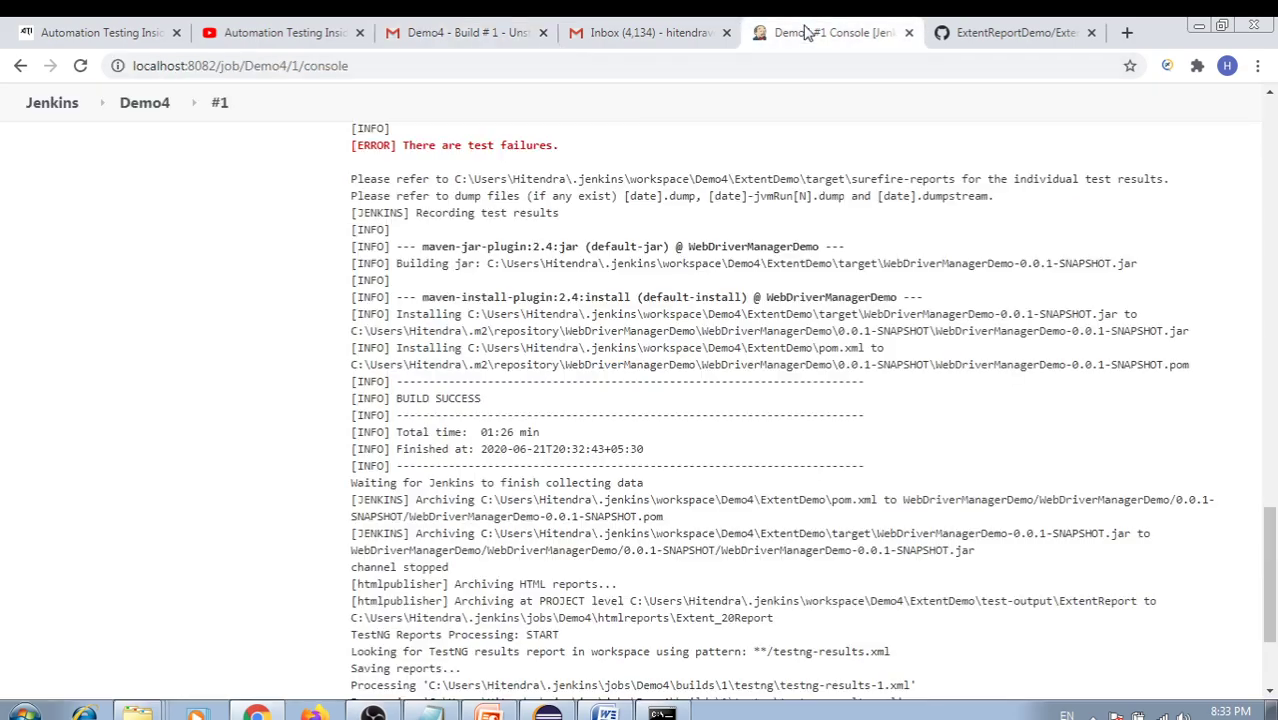
{"action": "scroll", "coordinate": [122, 254], "scroll_direction": "up", "scroll_amount": 15}
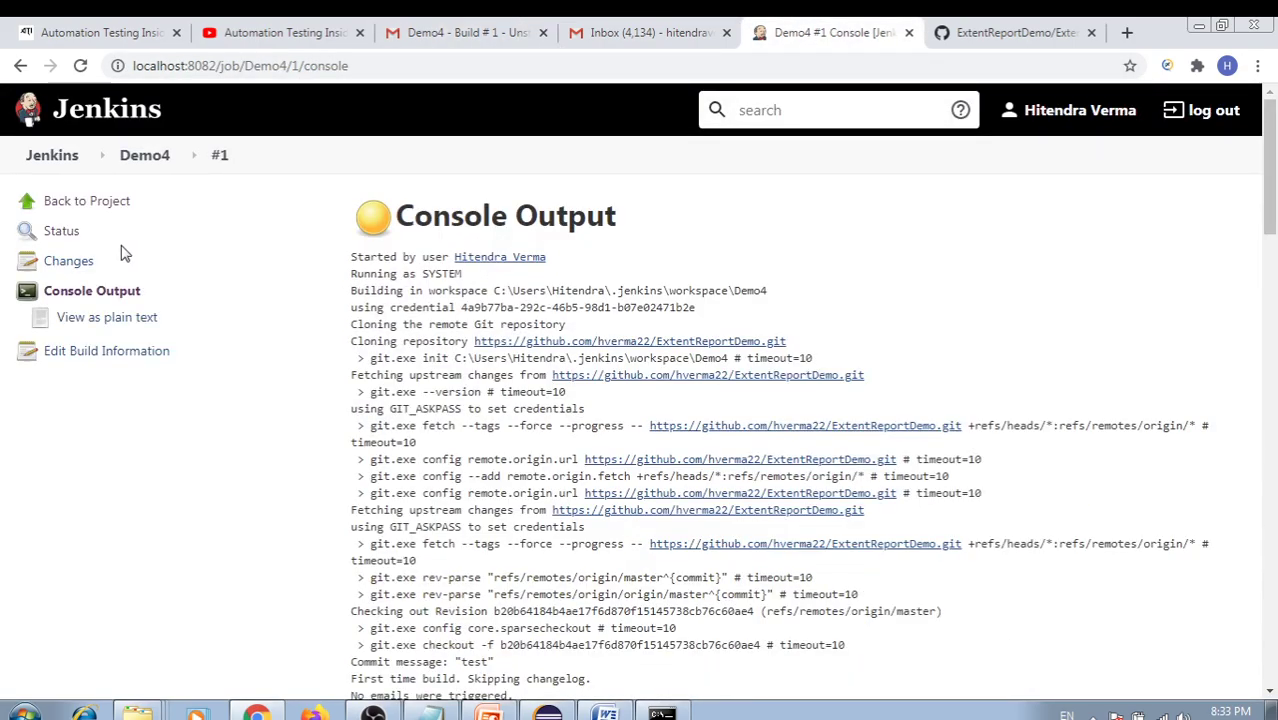
{"action": "left_click", "coordinate": [80, 201]}
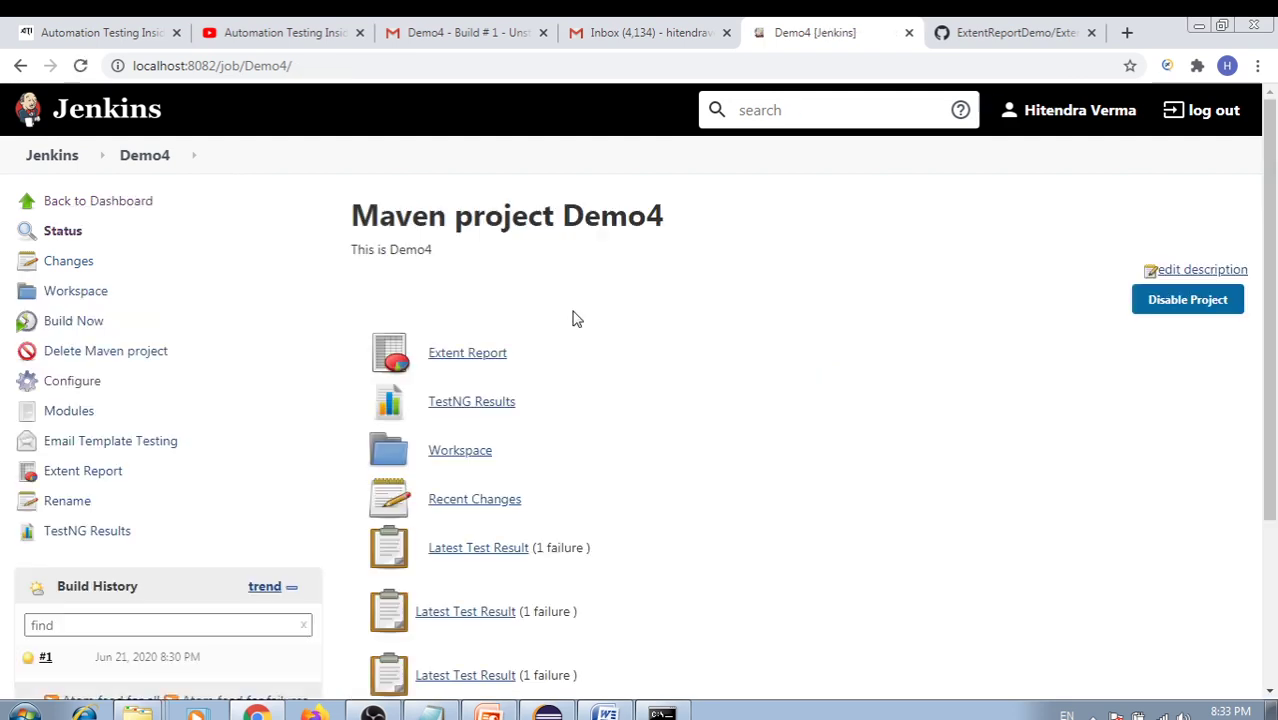
{"action": "left_click", "coordinate": [461, 409]}
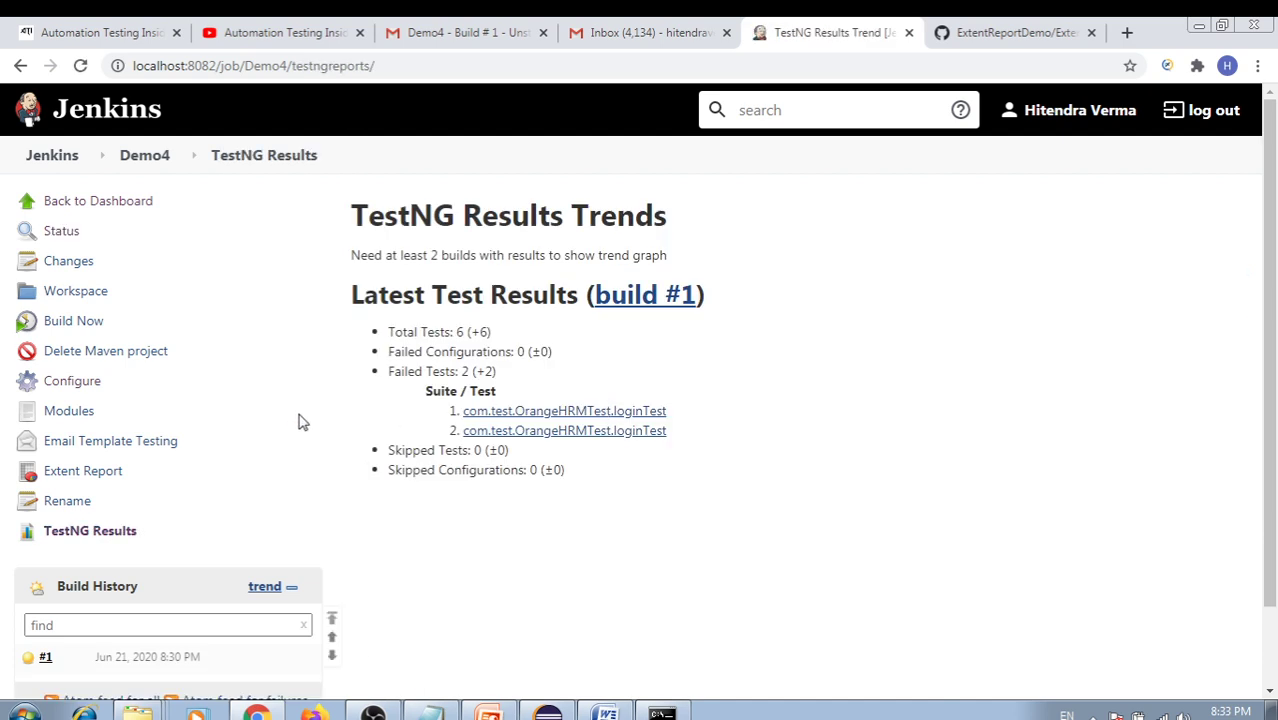
{"action": "left_click", "coordinate": [519, 412]}
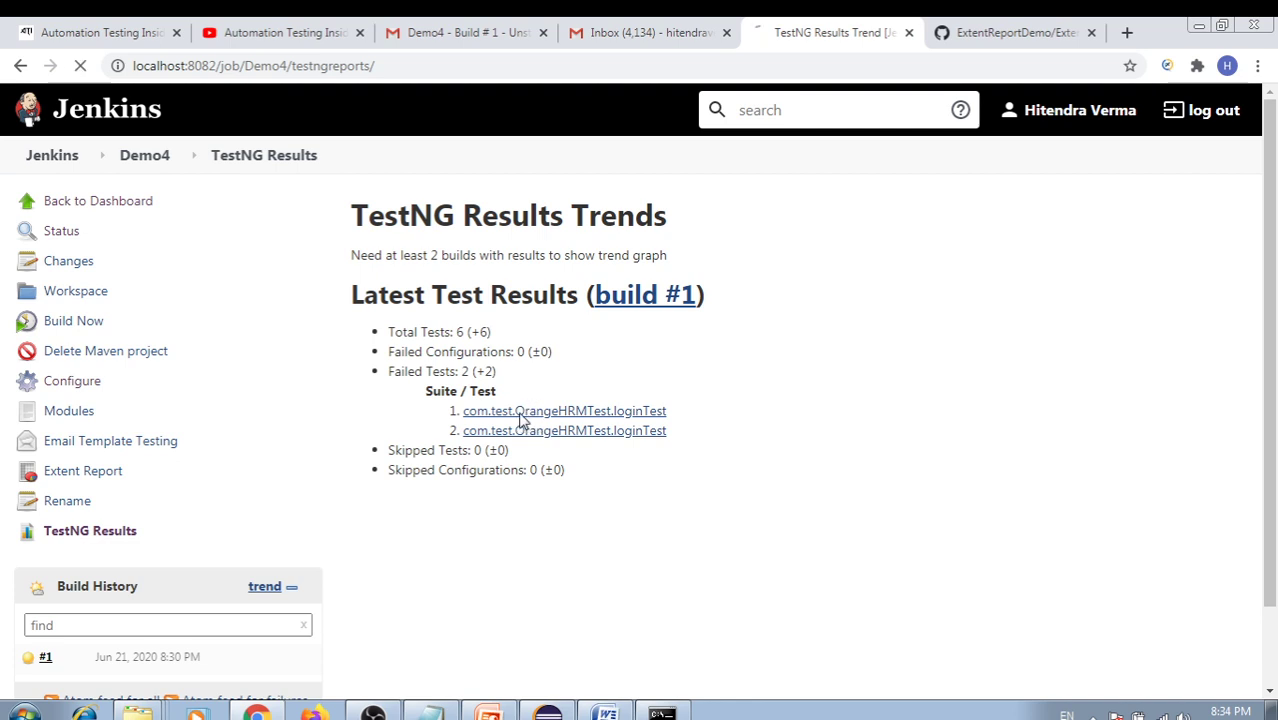
{"action": "left_click", "coordinate": [641, 300]}
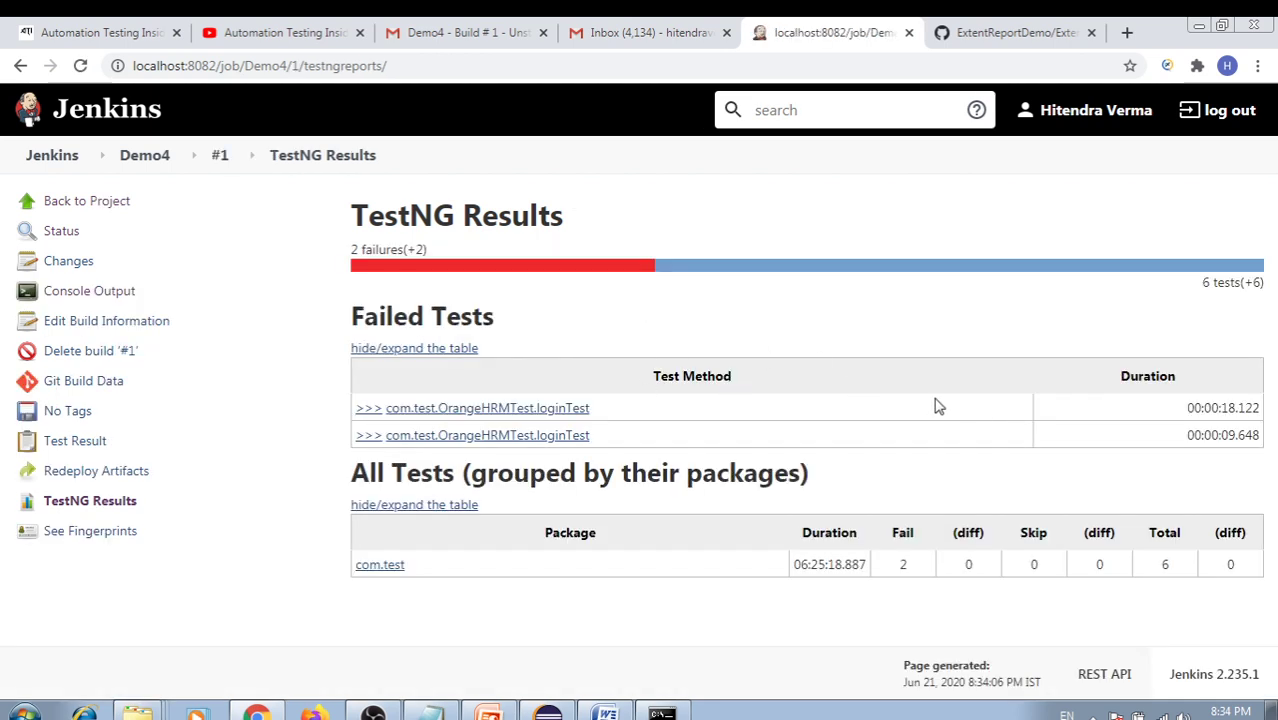
Open the first failed loginTest and compare its expected value OrangeHRM with the actual value
{"action": "left_click", "coordinate": [491, 410]}
{"action": "scroll", "coordinate": [668, 442], "scroll_direction": "down", "scroll_amount": 3}
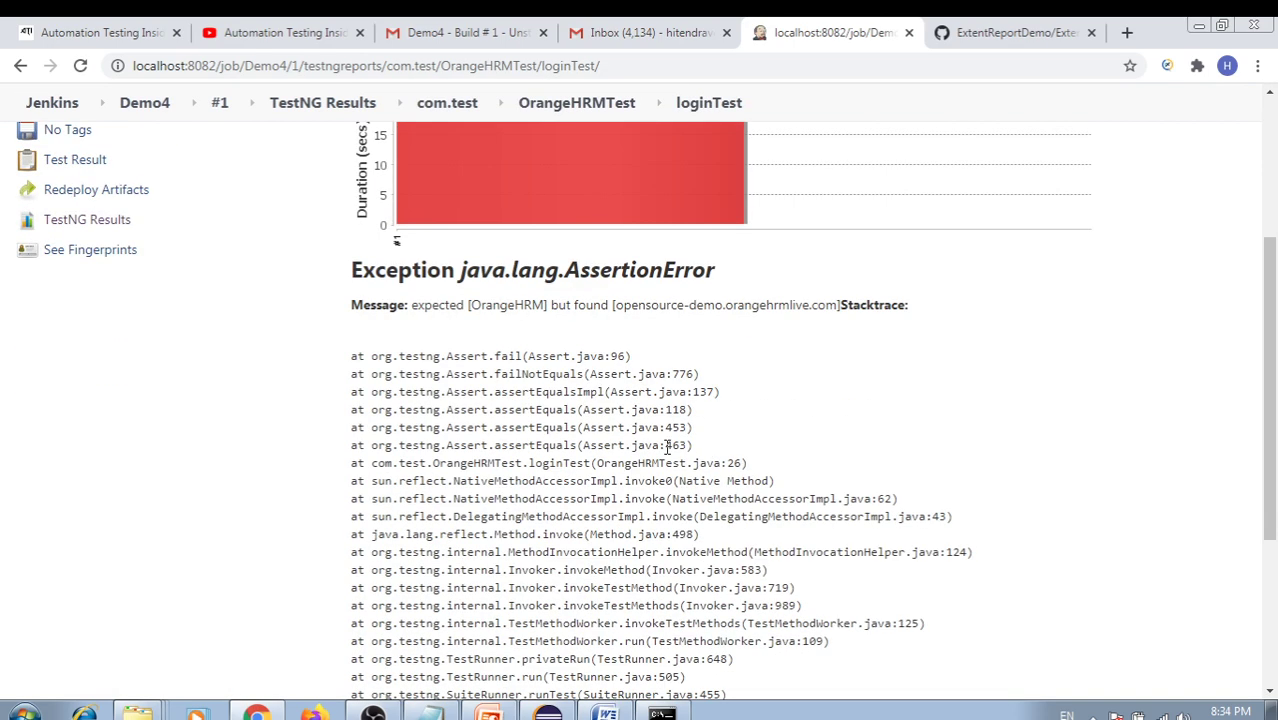
{"action": "scroll", "coordinate": [590, 360], "scroll_direction": "up", "scroll_amount": 3}
{"action": "scroll", "coordinate": [660, 432], "scroll_direction": "down", "scroll_amount": 2}
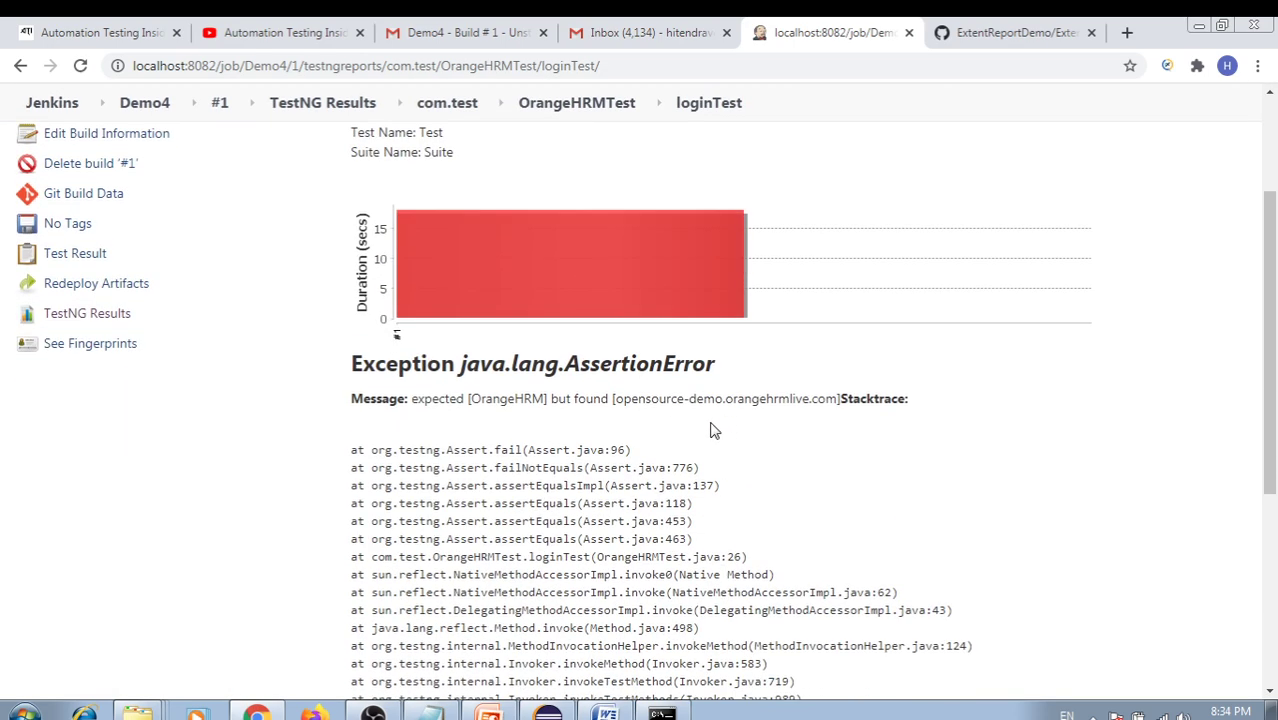
{"action": "left_click_drag", "start_coordinate": [426, 397], "coordinate": [537, 391]}
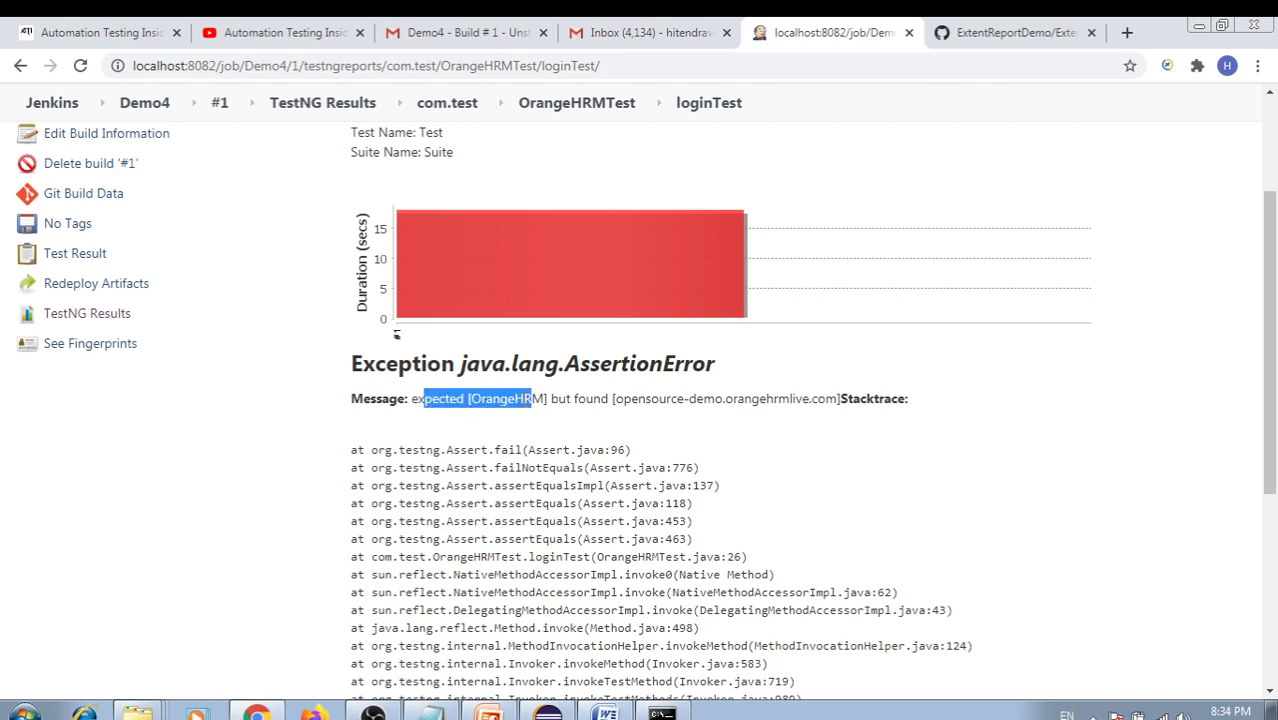
{"action": "double_click", "coordinate": [530, 398]}
{"action": "left_click_drag", "start_coordinate": [673, 400], "coordinate": [896, 402]}
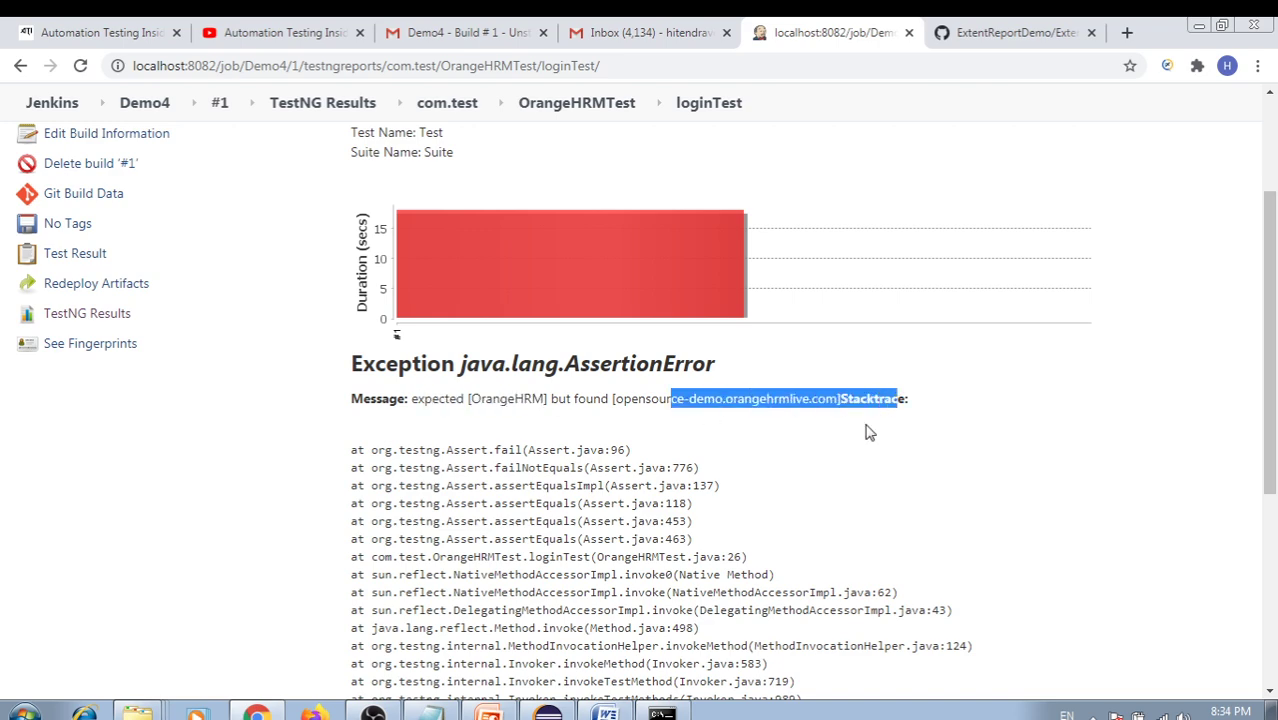
{"action": "scroll", "coordinate": [756, 434], "scroll_direction": "down", "scroll_amount": 3}
{"action": "scroll", "coordinate": [762, 390], "scroll_direction": "up", "scroll_amount": 2}
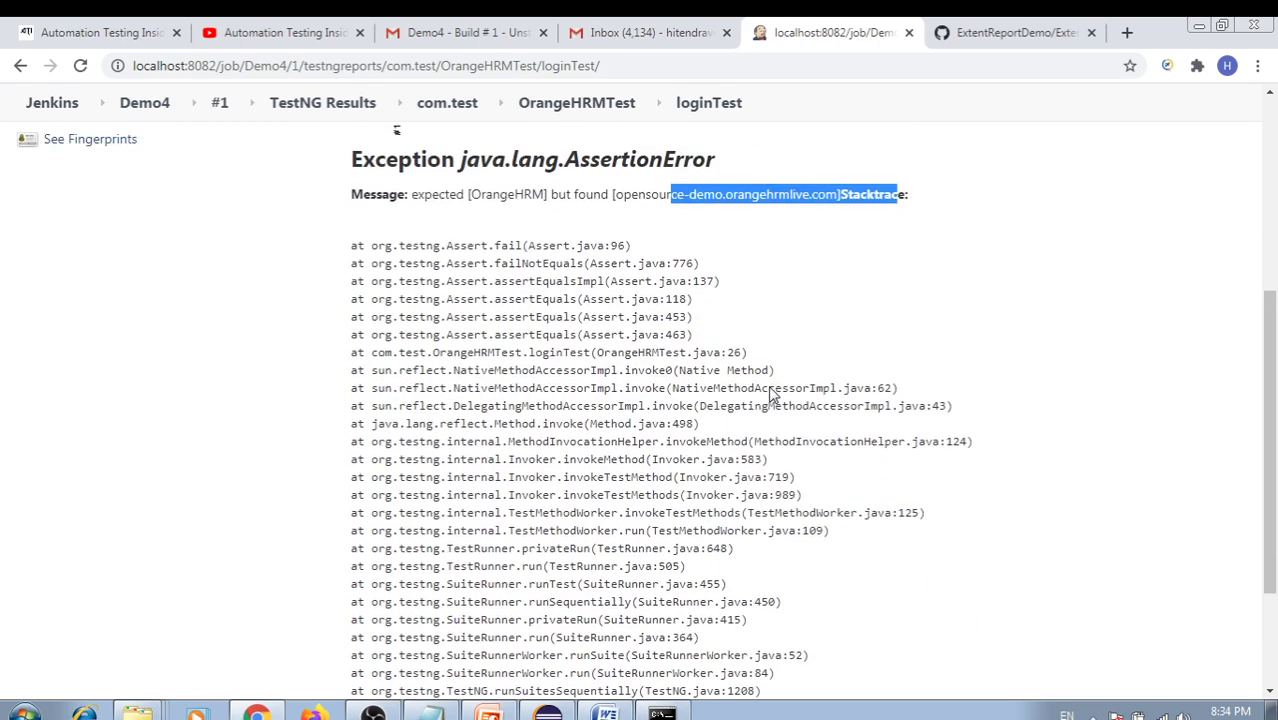
Note the found address opensource-demo.orangehrmlive.com, then return via TestNG Results to the Demo4 project page
{"action": "left_click", "coordinate": [705, 348]}
{"action": "left_click_drag", "start_coordinate": [631, 305], "coordinate": [806, 305]}
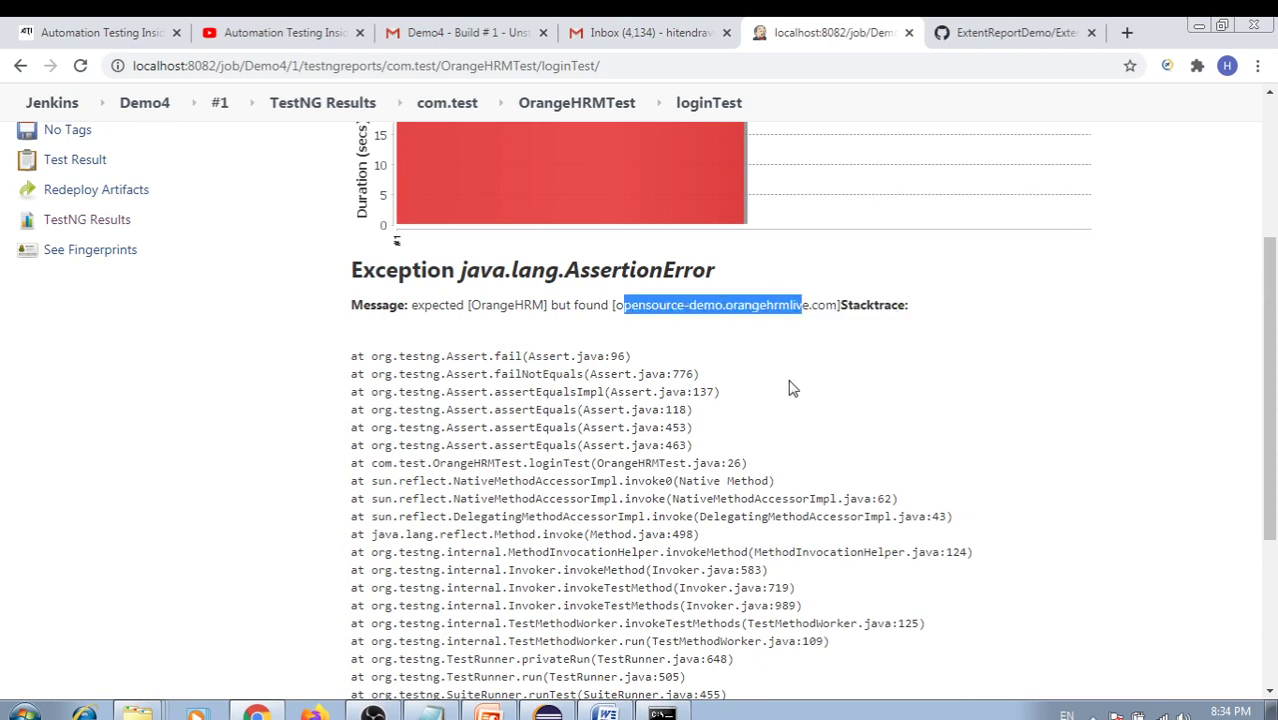
{"action": "left_click", "coordinate": [688, 355]}
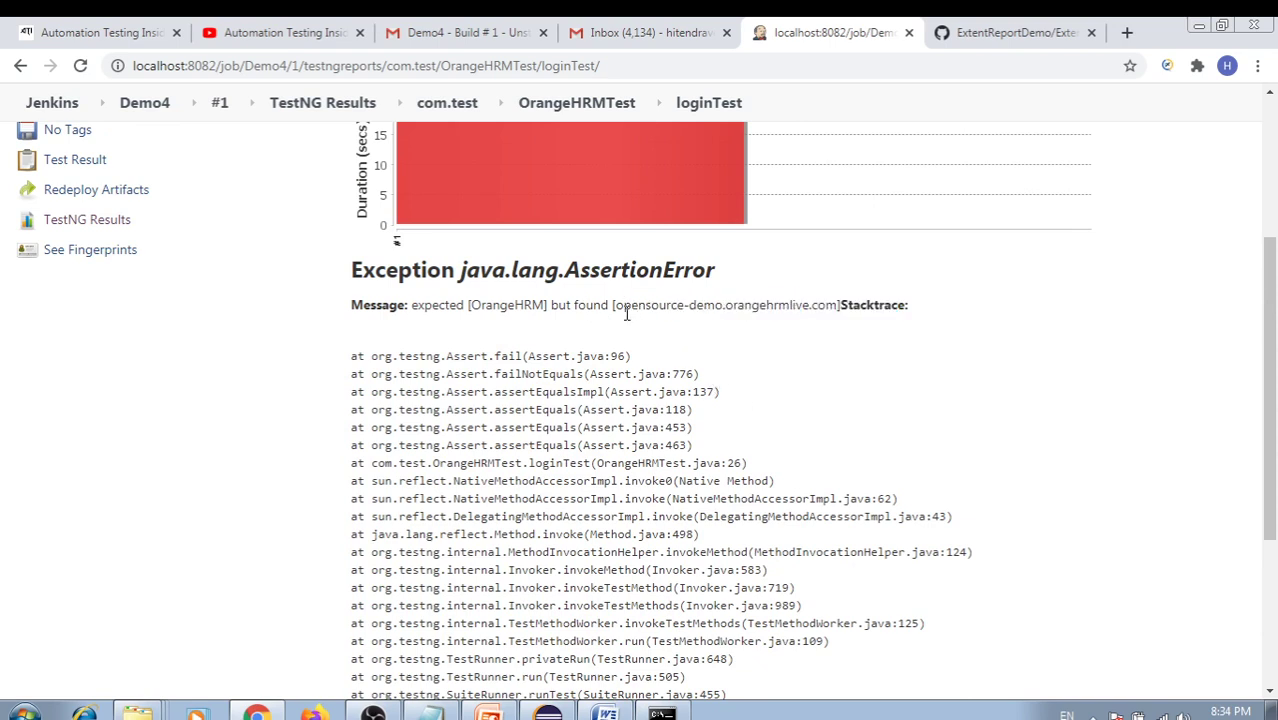
{"action": "left_click_drag", "start_coordinate": [624, 305], "coordinate": [808, 306]}
{"action": "left_click", "coordinate": [707, 344]}
{"action": "left_click_drag", "start_coordinate": [641, 305], "coordinate": [760, 306]}
{"action": "scroll", "coordinate": [720, 360], "scroll_direction": "up", "scroll_amount": 2}
{"action": "scroll", "coordinate": [760, 410], "scroll_direction": "down", "scroll_amount": 2}
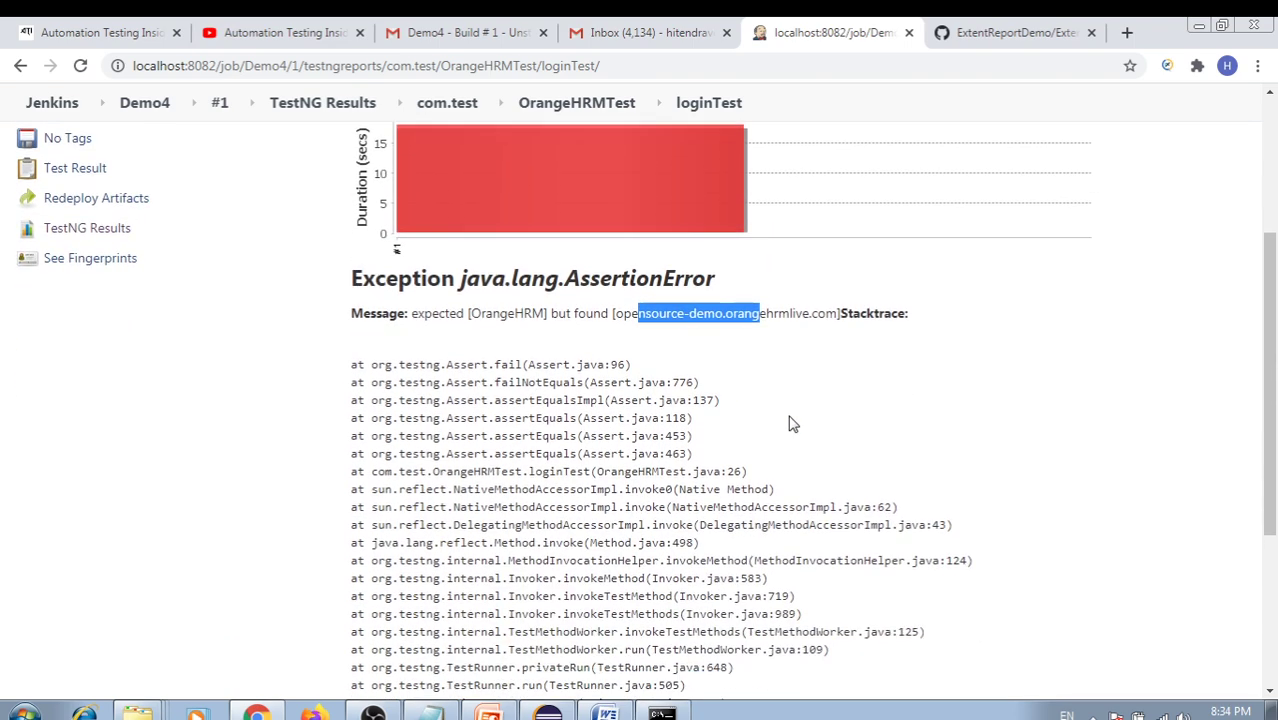
{"action": "scroll", "coordinate": [690, 390], "scroll_direction": "up", "scroll_amount": 3}
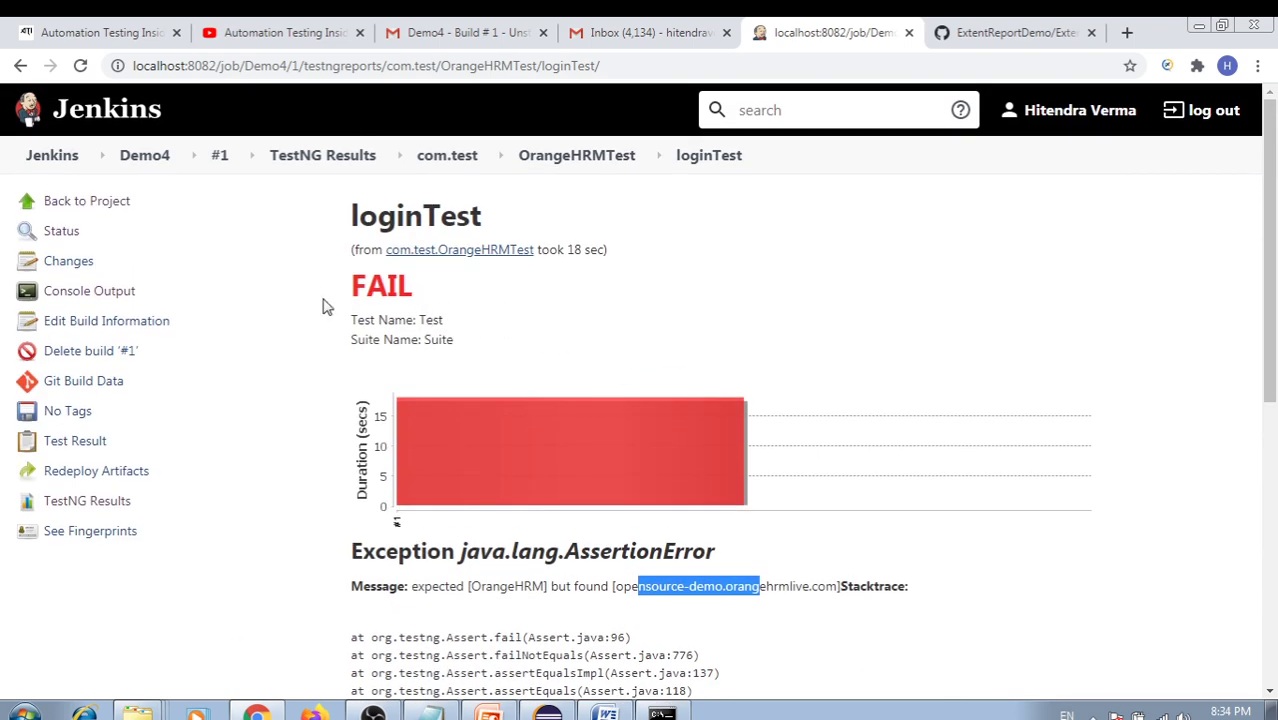
{"action": "left_click", "coordinate": [310, 160]}
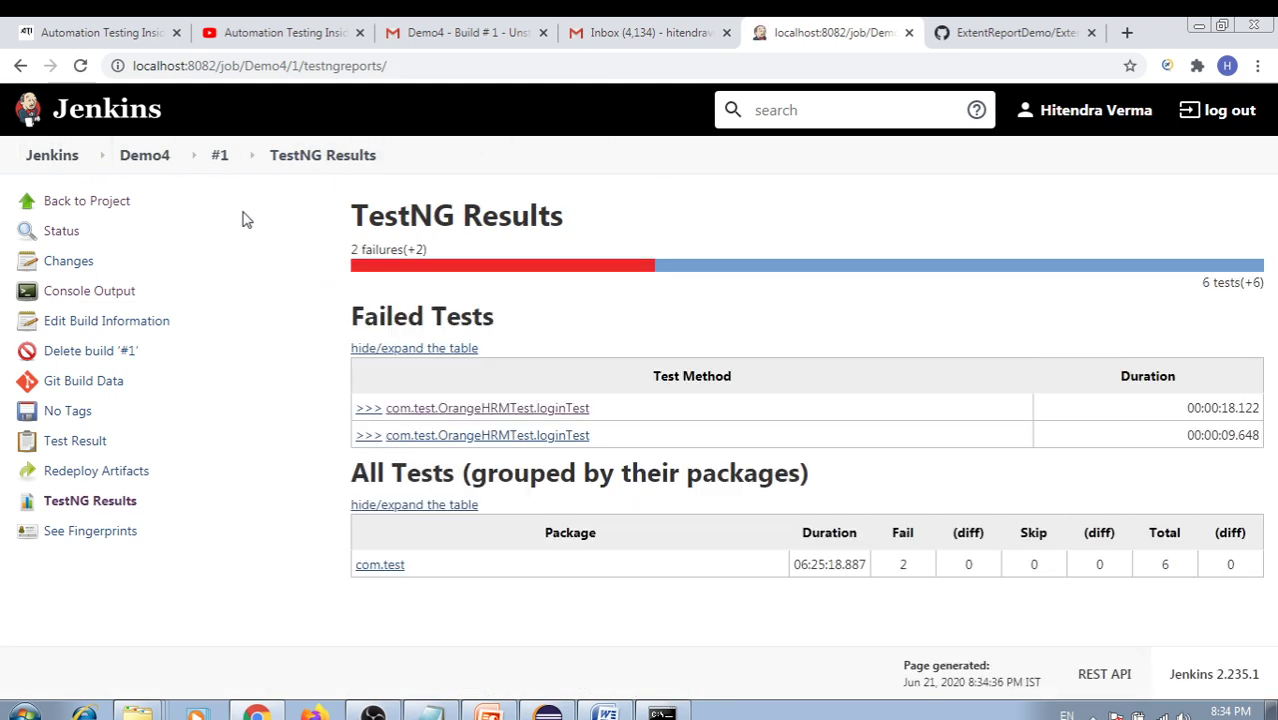
{"action": "left_click", "coordinate": [86, 204]}
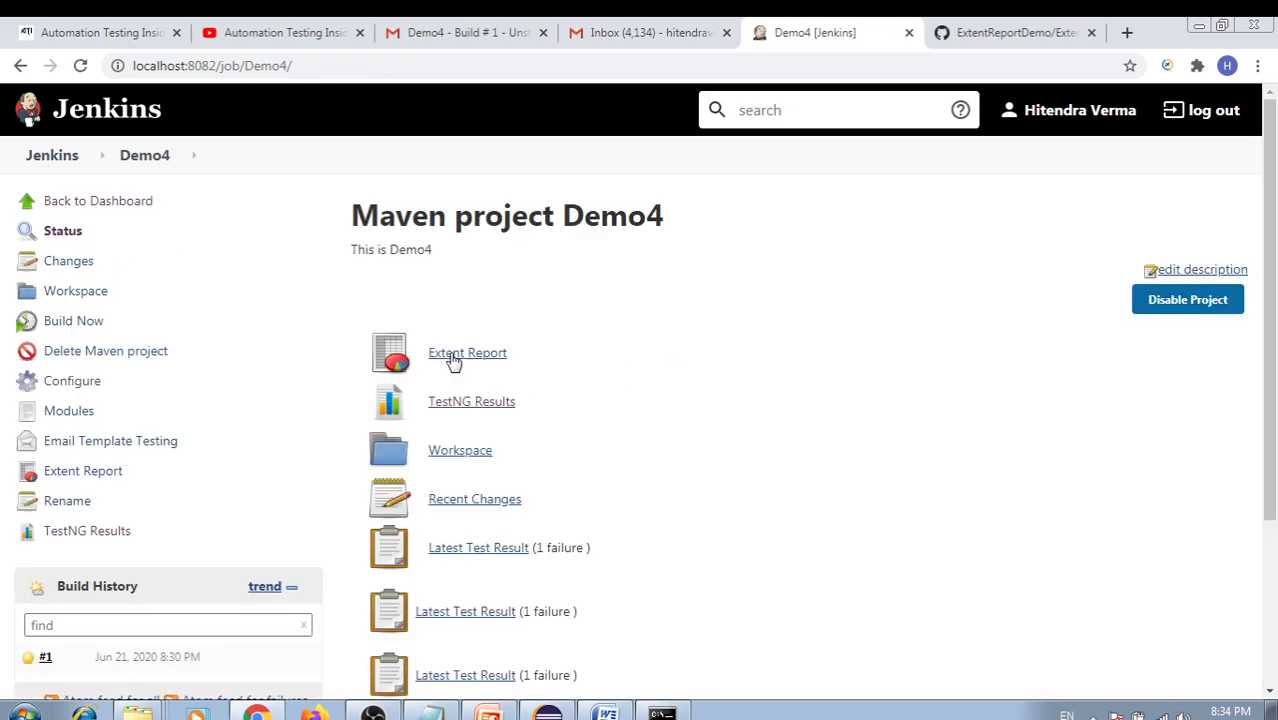
{"action": "left_click", "coordinate": [453, 358]}
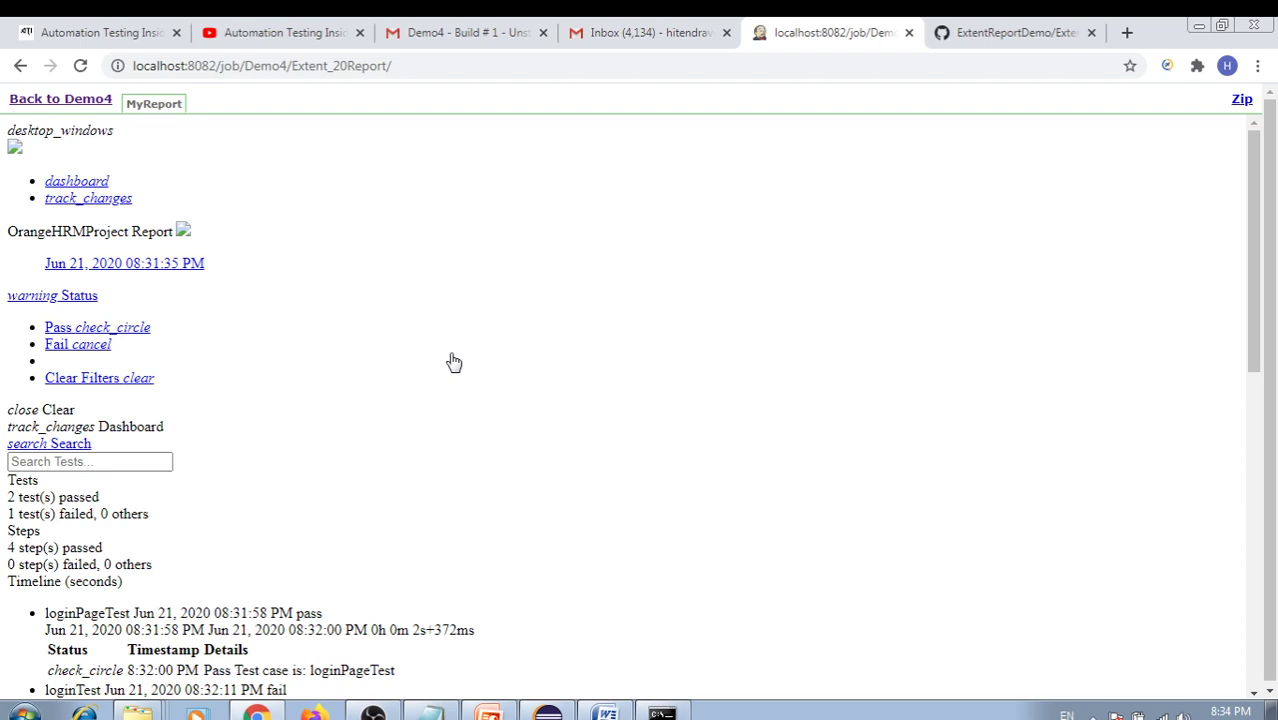
{"action": "scroll", "coordinate": [405, 322], "scroll_direction": "down", "scroll_amount": 3}
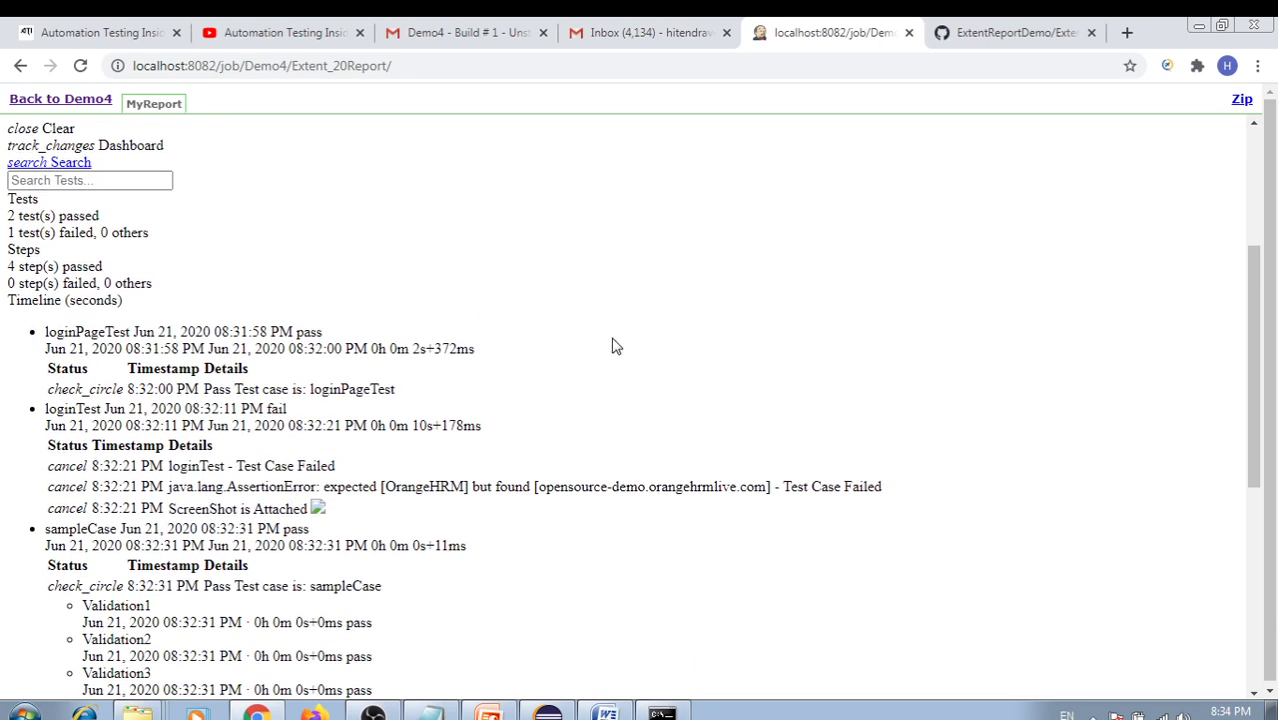
{"action": "scroll", "coordinate": [615, 346], "scroll_direction": "down", "scroll_amount": 5}
{"action": "scroll", "coordinate": [630, 354], "scroll_direction": "up", "scroll_amount": 3}
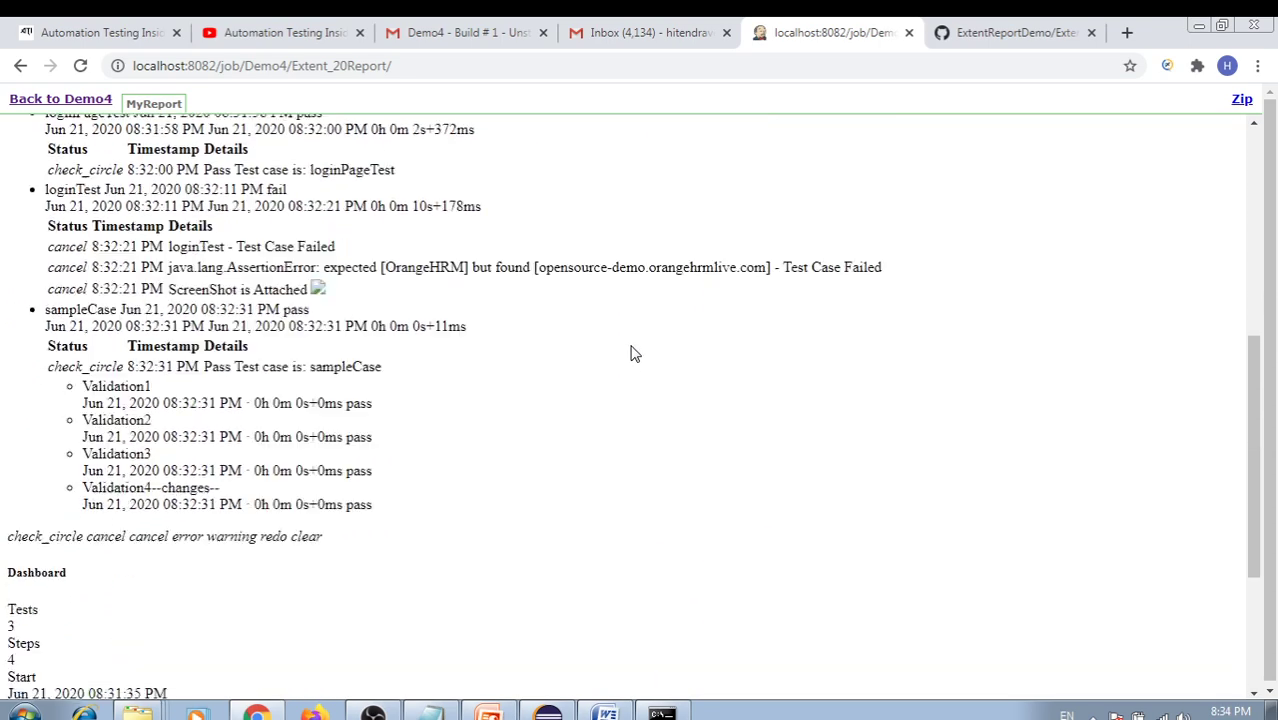
{"action": "scroll", "coordinate": [630, 354], "scroll_direction": "up", "scroll_amount": 5}
{"action": "scroll", "coordinate": [450, 345], "scroll_direction": "down", "scroll_amount": 3}
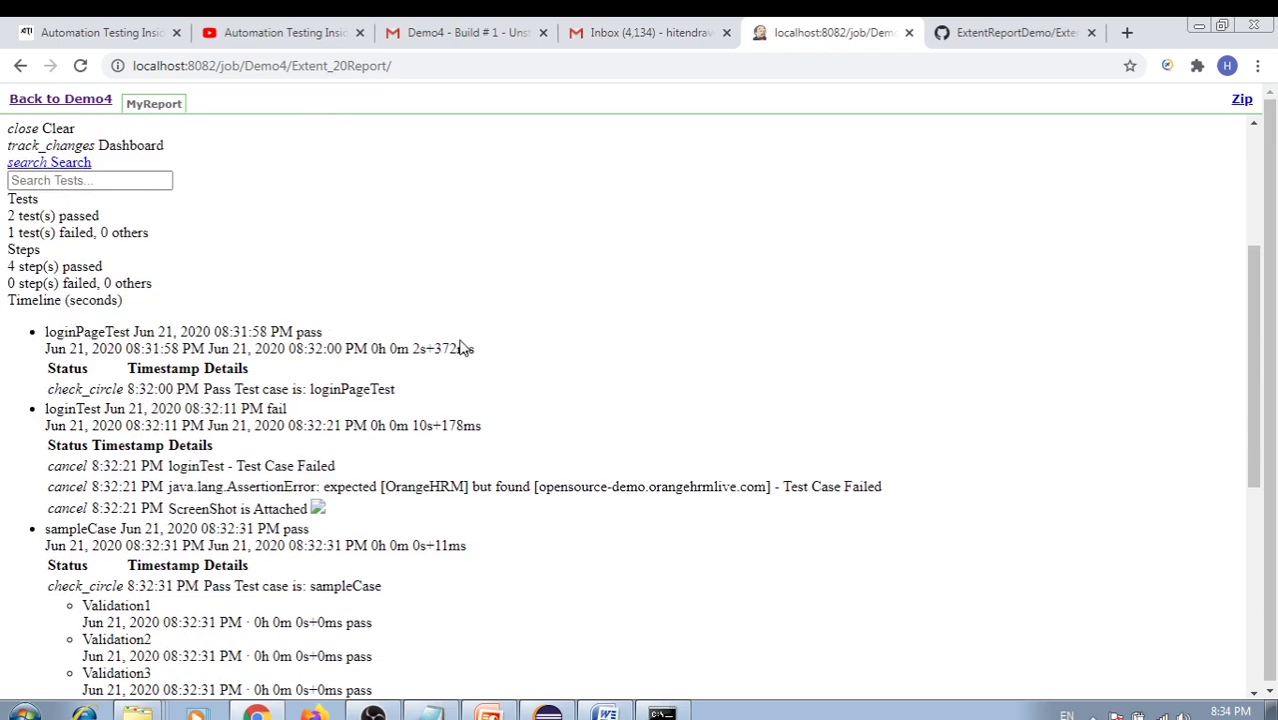
{"action": "scroll", "coordinate": [465, 346], "scroll_direction": "down", "scroll_amount": 5}
{"action": "scroll", "coordinate": [465, 345], "scroll_direction": "up", "scroll_amount": 8}
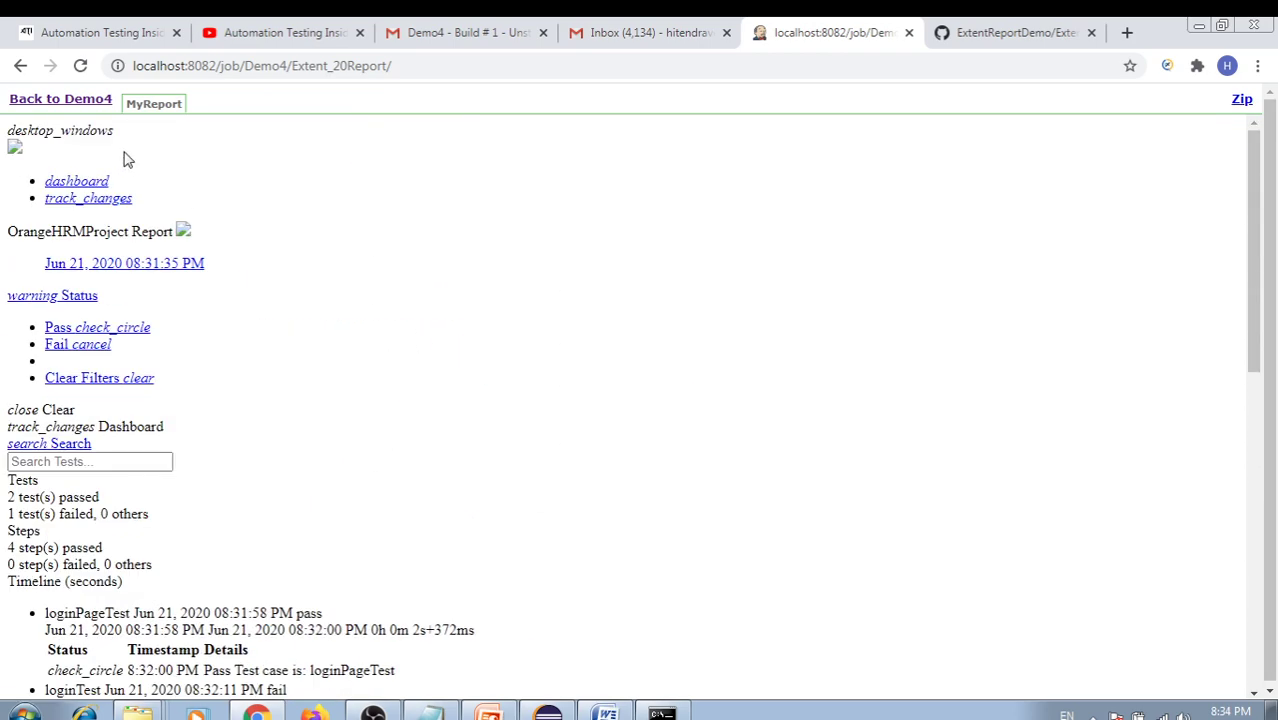
{"action": "left_click", "coordinate": [100, 103]}
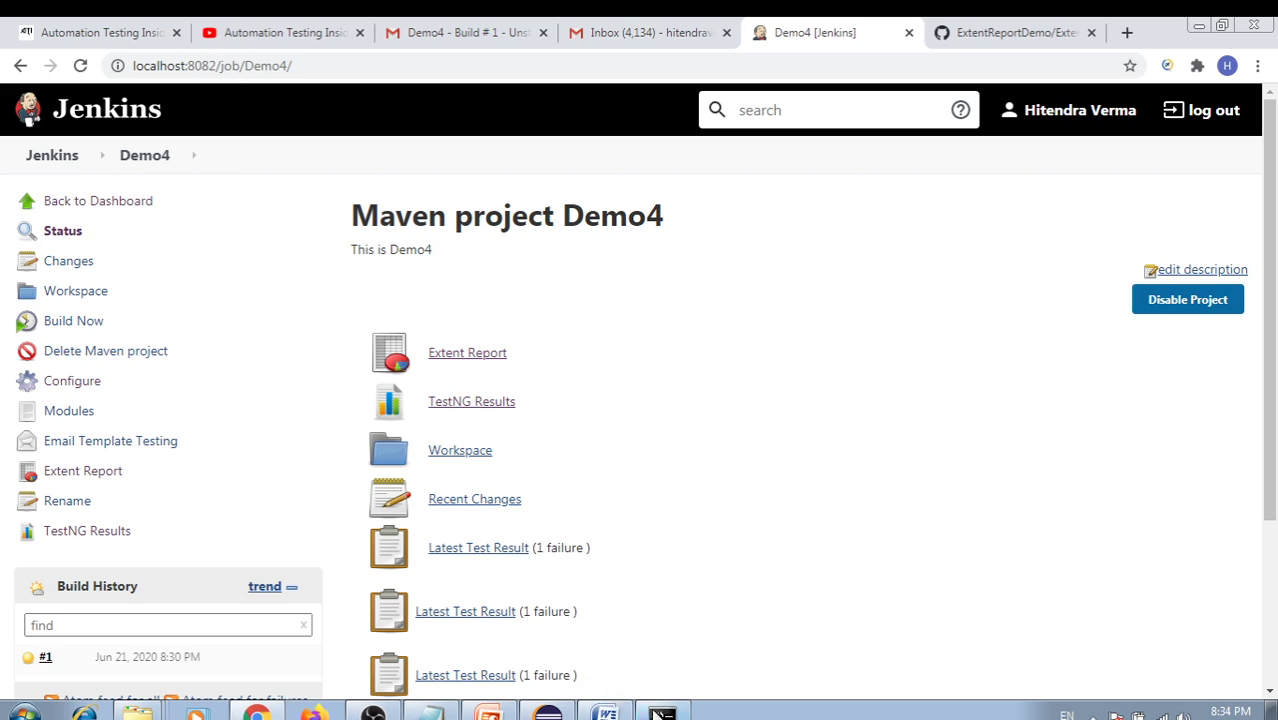
Stop the Jenkins server with Ctrl+C, minimize its console, and bring up the JenkinsServer notes
{"action": "left_click", "coordinate": [661, 713]}
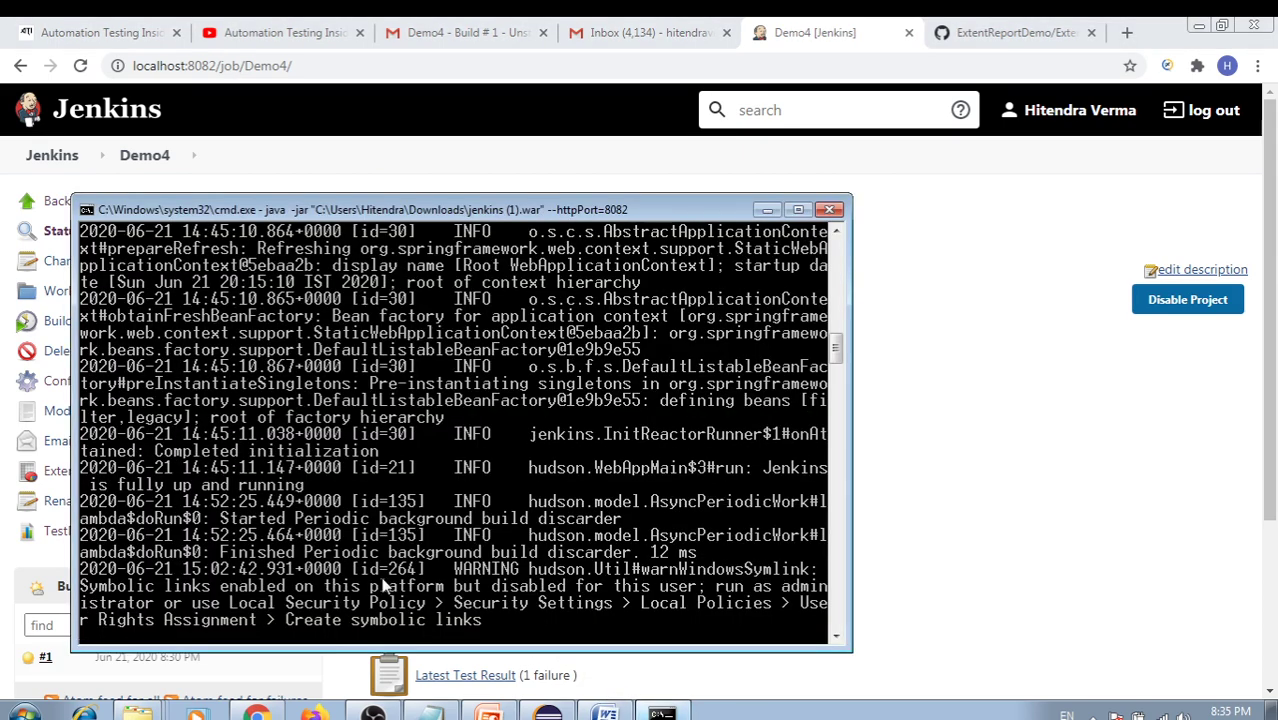
{"action": "key", "text": "ctrl+c"}
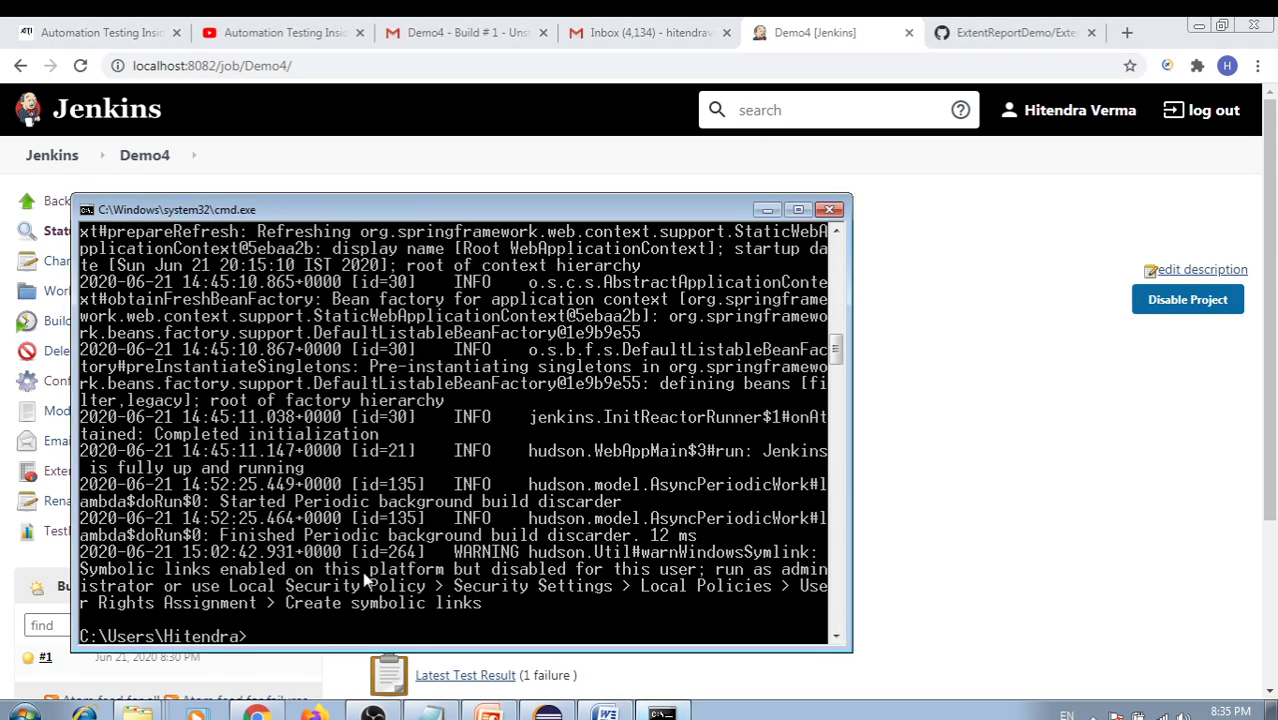
{"action": "left_click", "coordinate": [767, 209]}
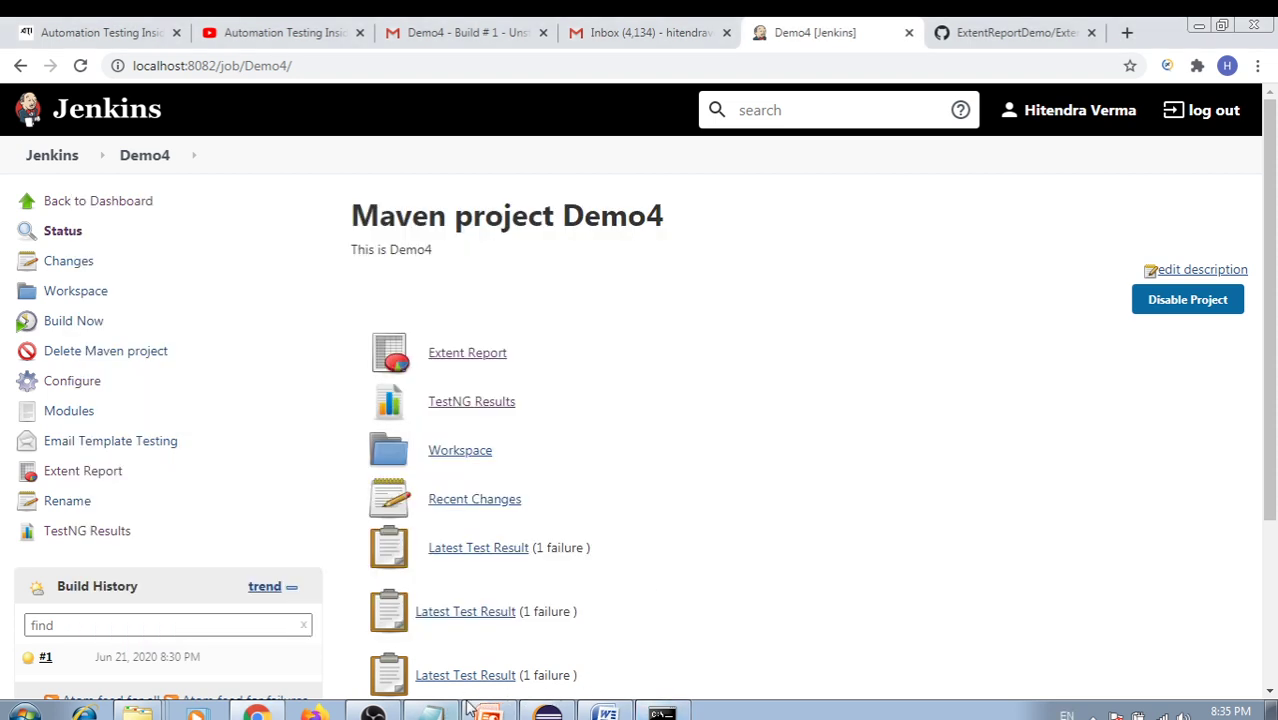
{"action": "left_click", "coordinate": [431, 713]}
Select the whole java startup command in the JenkinsServer notes
{"action": "left_click_drag", "start_coordinate": [707, 164], "coordinate": [403, 138]}
{"action": "left_click", "coordinate": [491, 205]}
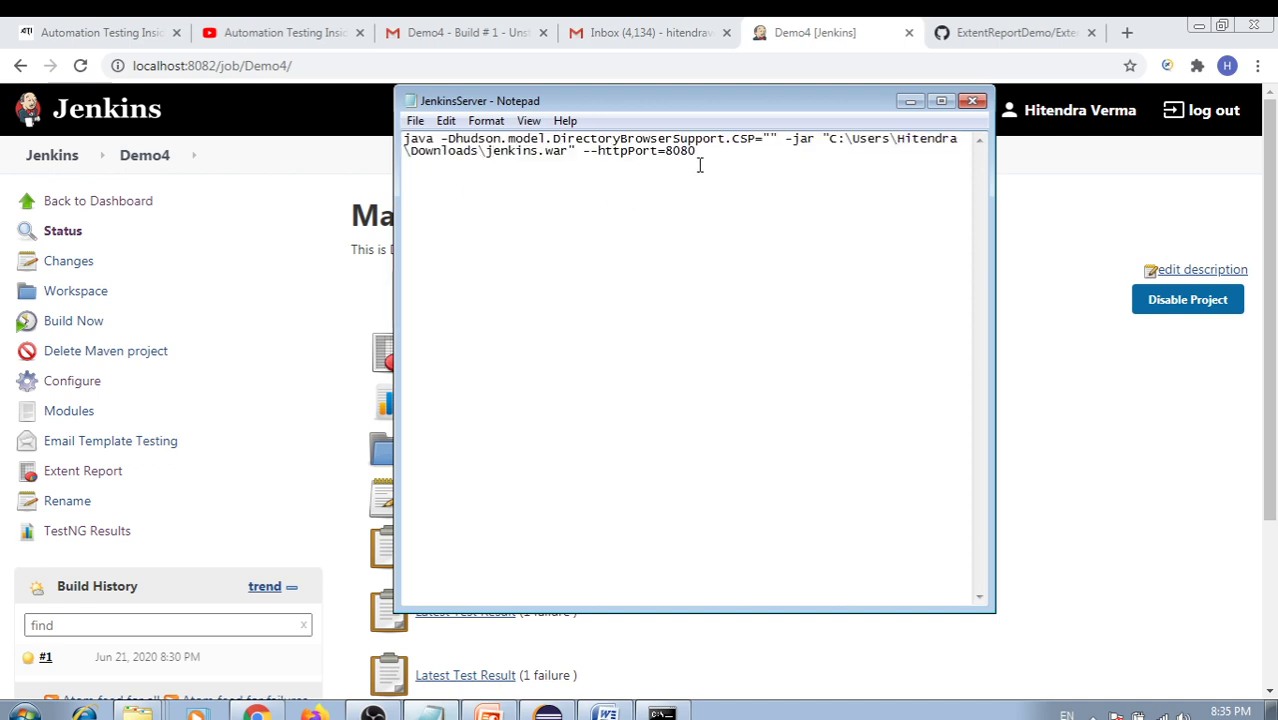
{"action": "left_click_drag", "start_coordinate": [700, 165], "coordinate": [413, 140]}
{"action": "left_click", "coordinate": [536, 185]}
{"action": "left_click_drag", "start_coordinate": [709, 158], "coordinate": [410, 142]}
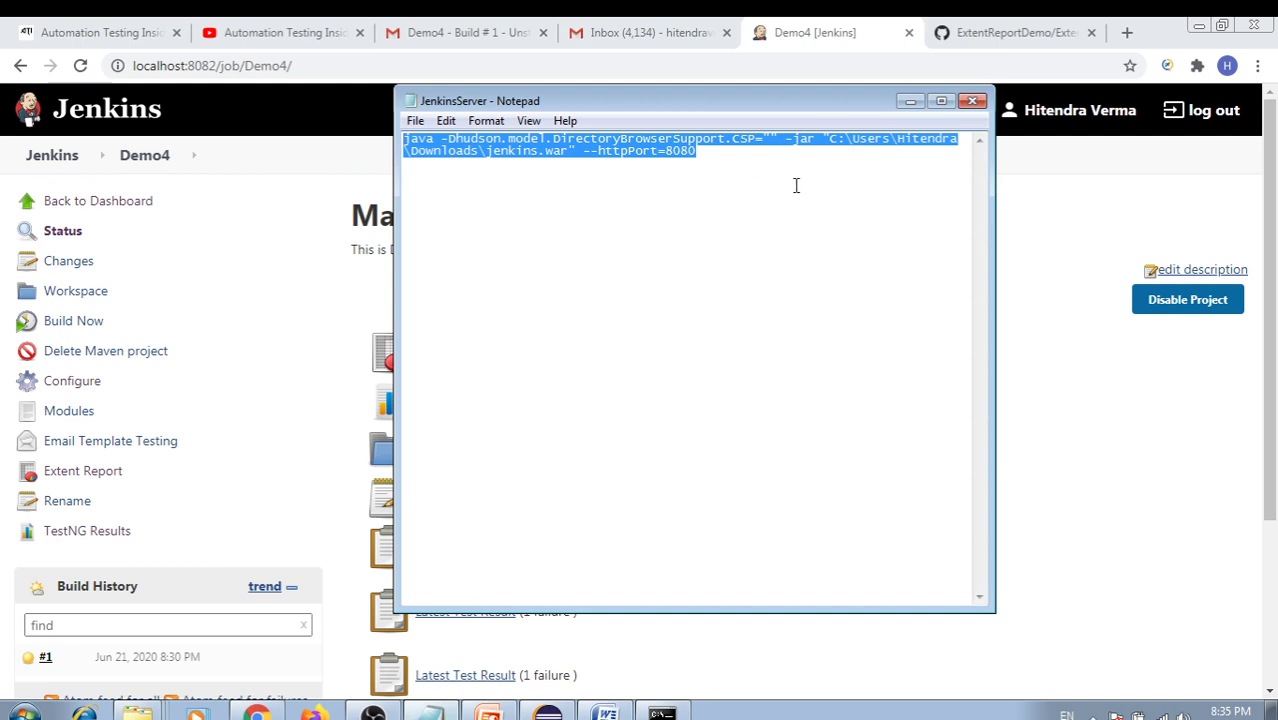
{"action": "left_click", "coordinate": [912, 102]}
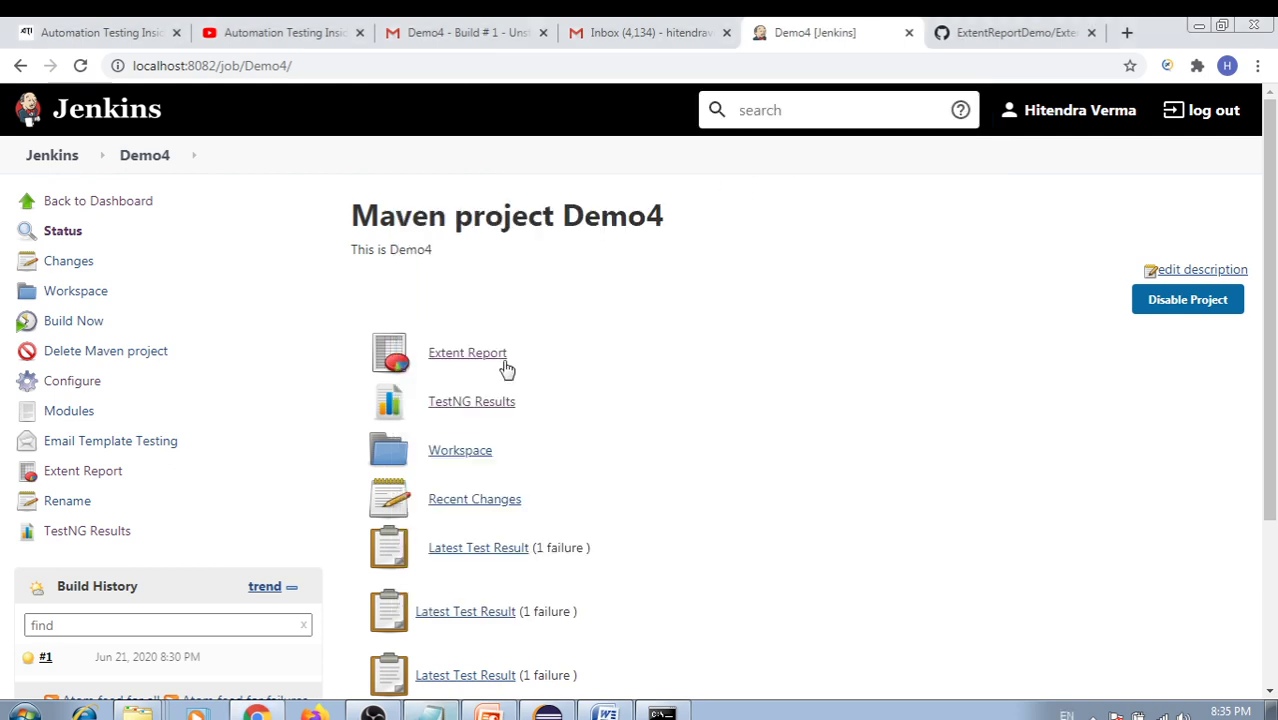
Create a new text document named Jenkins on the desktop and open it
{"action": "key", "text": "super+d"}
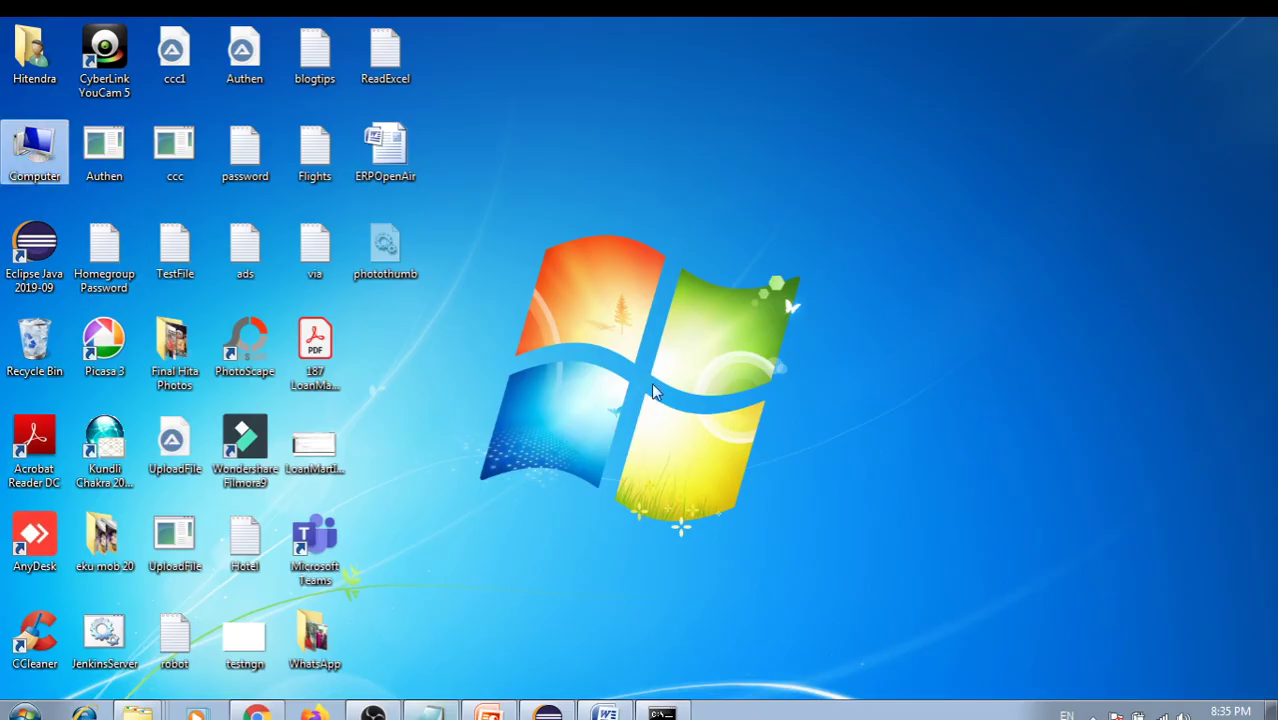
{"action": "right_click", "coordinate": [610, 297]}
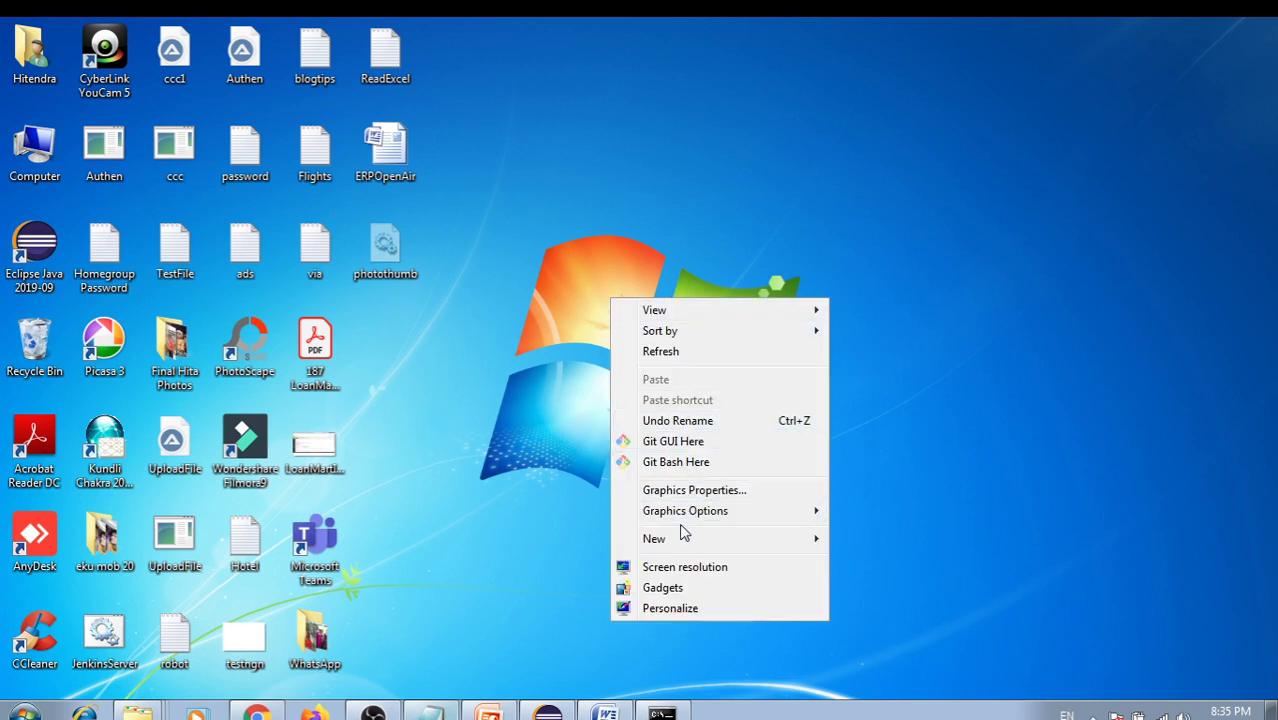
{"action": "mouse_move", "coordinate": [696, 549]}
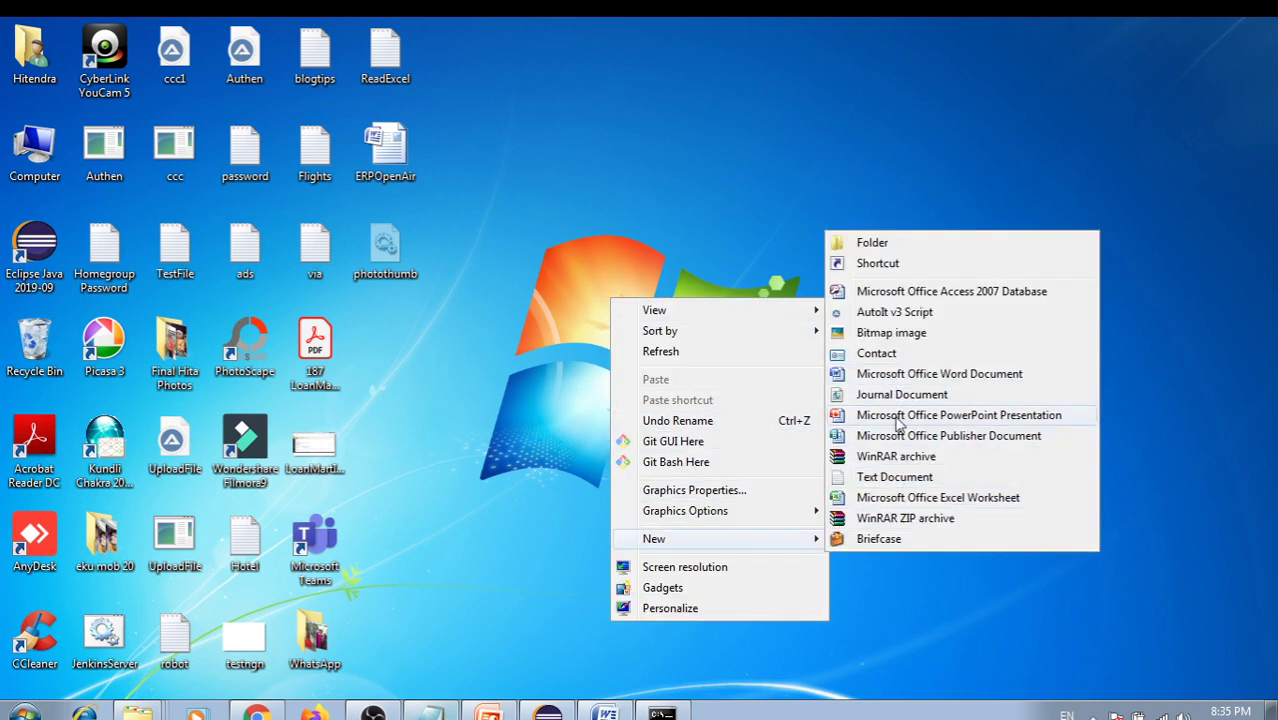
{"action": "left_click", "coordinate": [895, 477]}
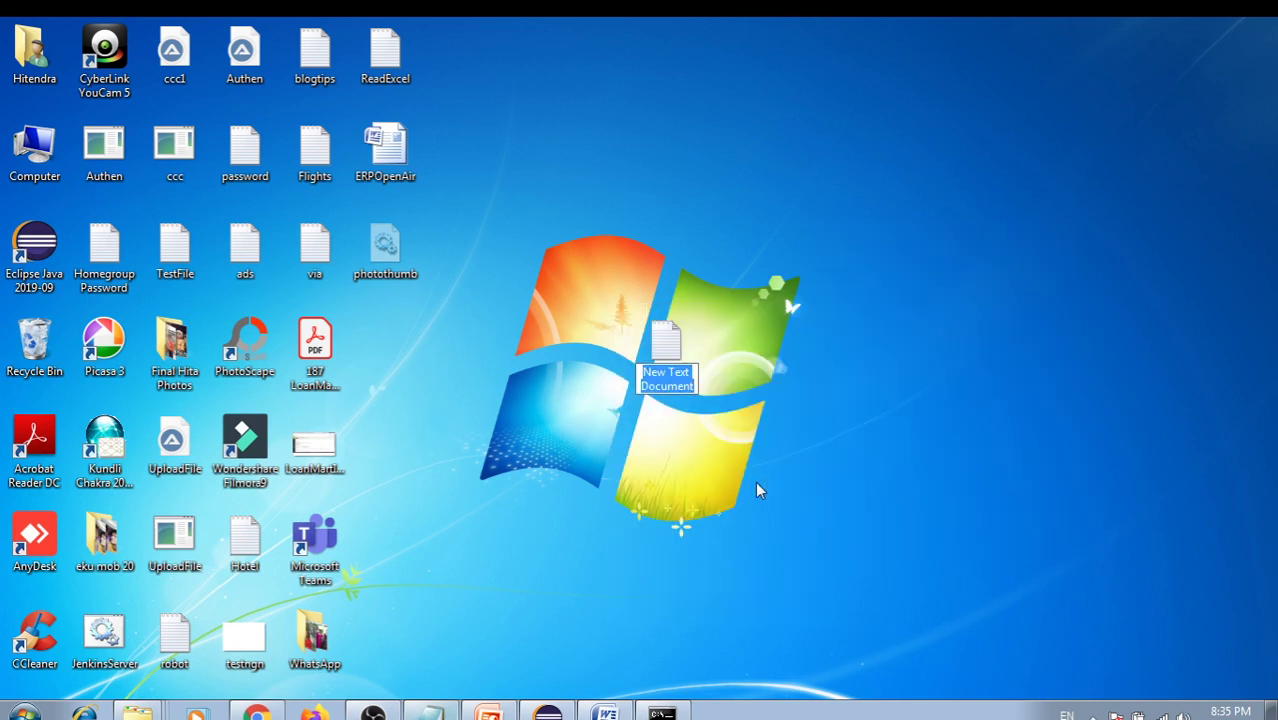
{"action": "type", "text": "Jenkins"}
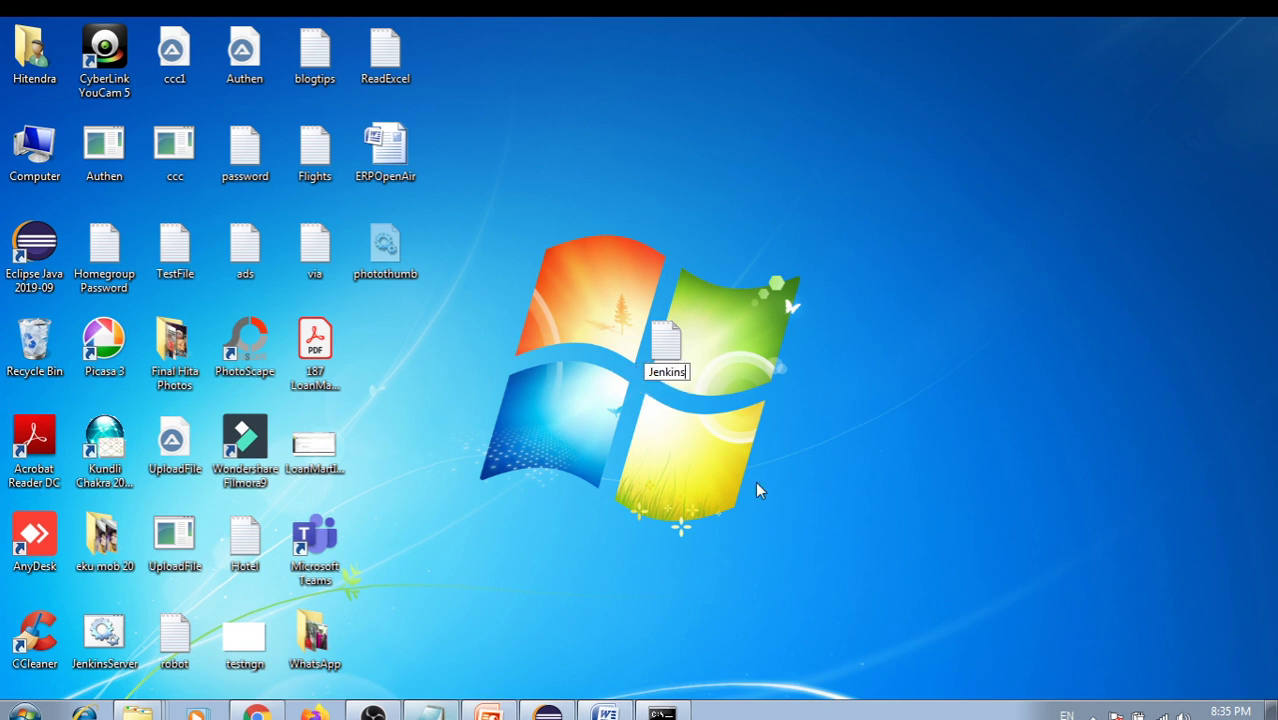
{"action": "left_click", "coordinate": [698, 370]}
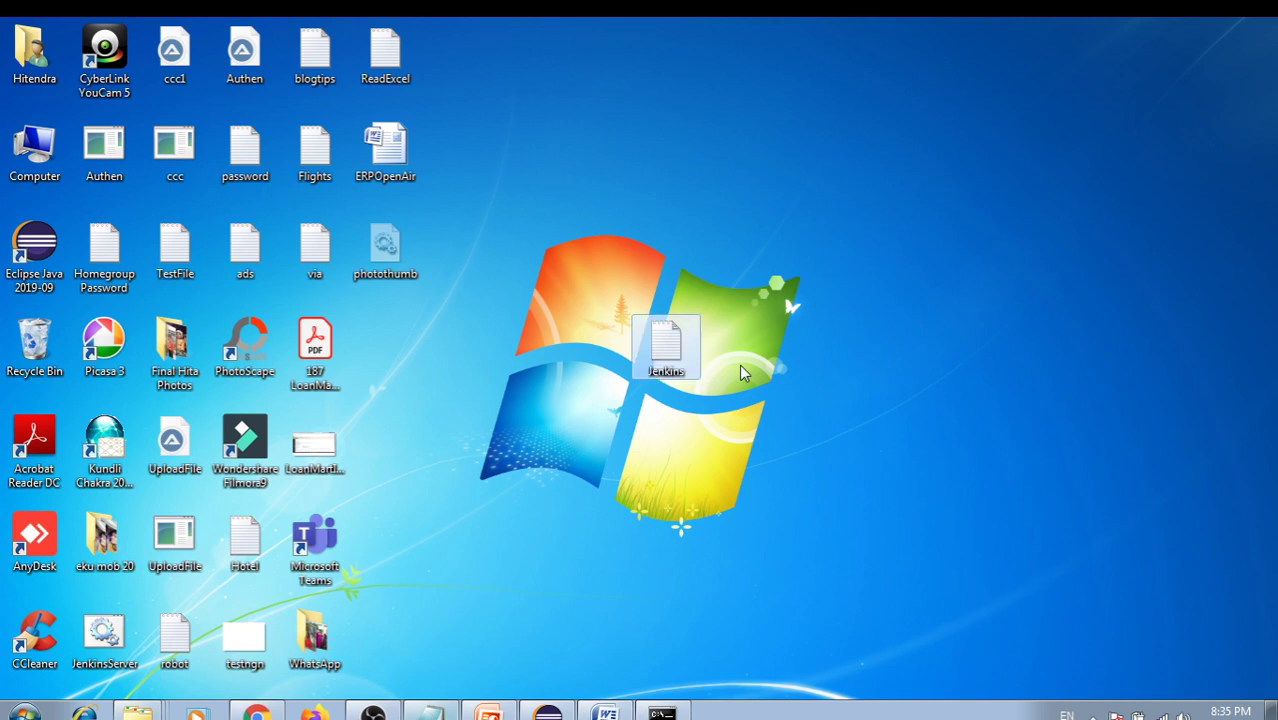
{"action": "double_click", "coordinate": [668, 350]}
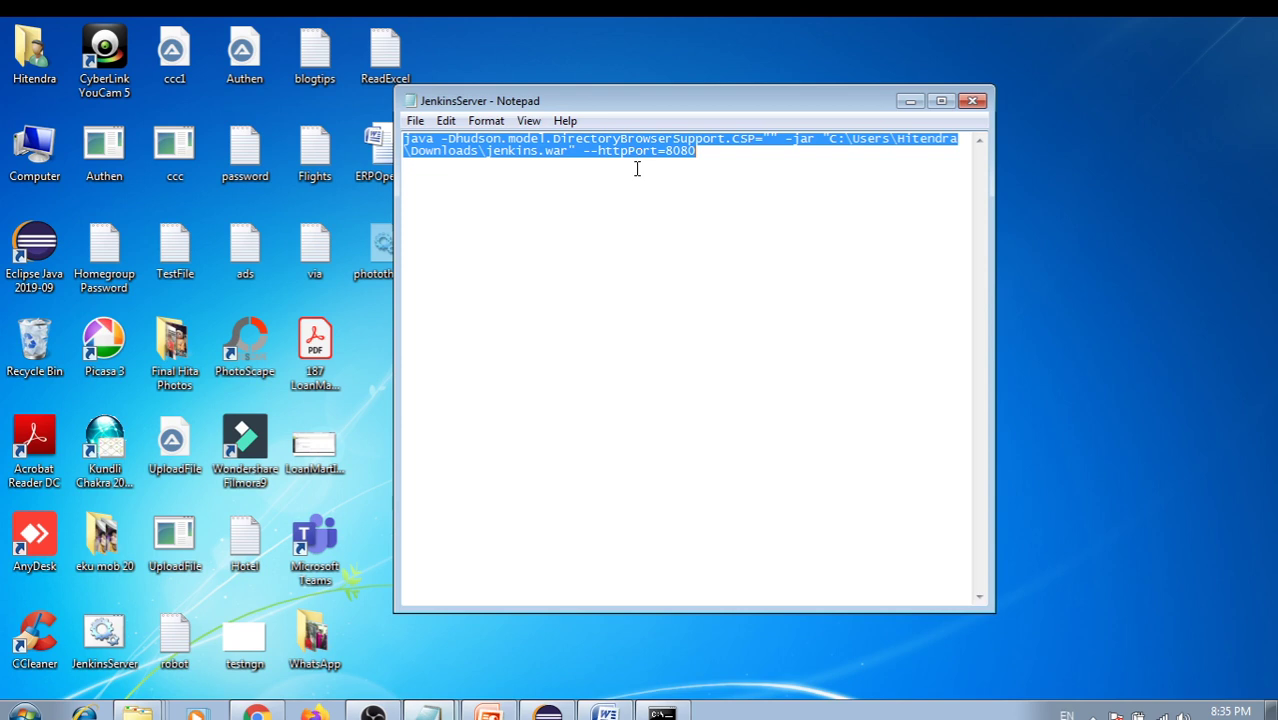
Copy the startup command from JenkinsServer and paste it into the Jenkins file
{"action": "left_click", "coordinate": [695, 162]}
{"action": "left_click_drag", "start_coordinate": [695, 162], "coordinate": [403, 142]}
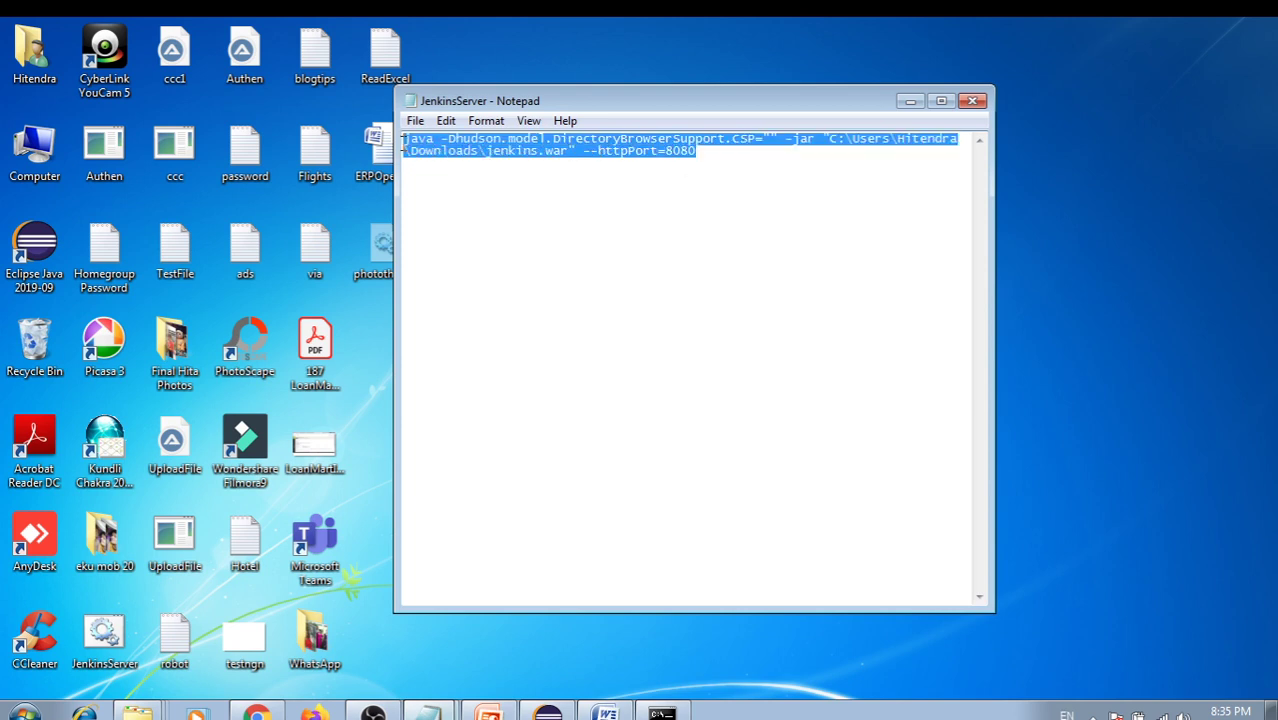
{"action": "left_click", "coordinate": [910, 101]}
{"action": "key", "text": "ctrl+v"}
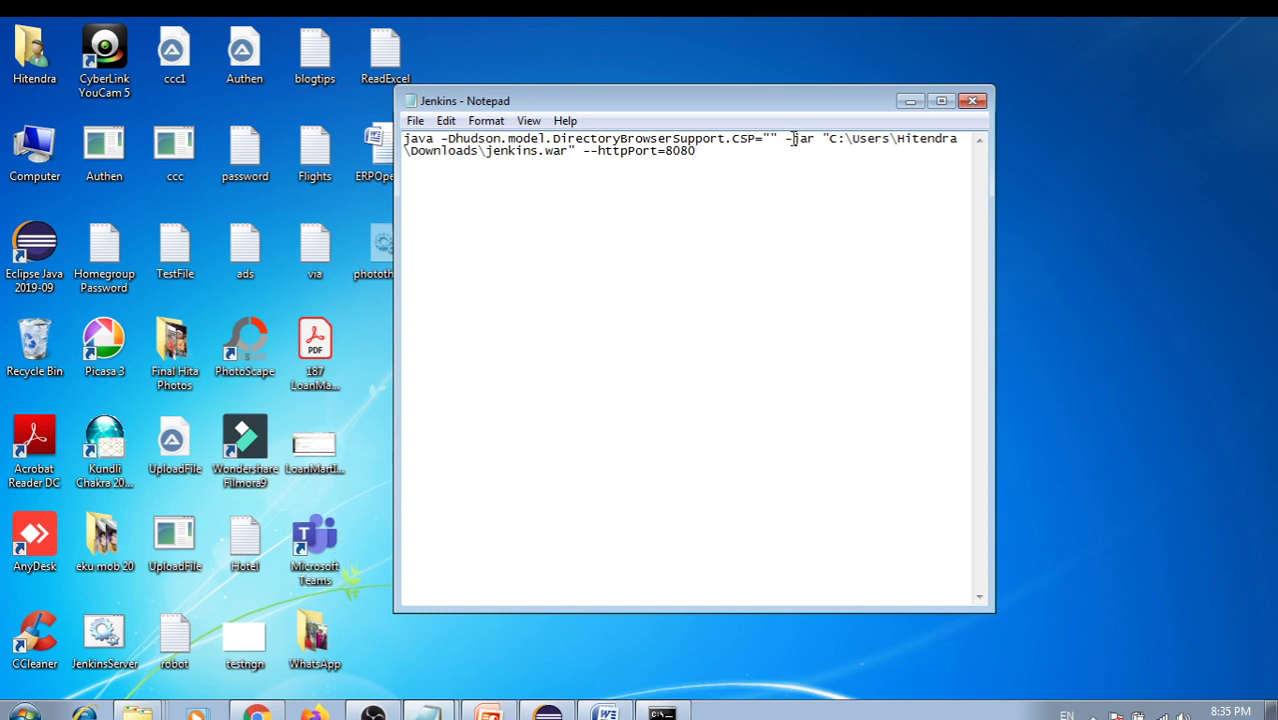
Review the pasted command, selecting the DirectoryBrowserSupport.CSP setting and the quoted jenkins.war path
{"action": "left_click_drag", "start_coordinate": [830, 140], "coordinate": [569, 160]}
{"action": "left_click", "coordinate": [567, 168]}
{"action": "left_click_drag", "start_coordinate": [405, 140], "coordinate": [756, 135]}
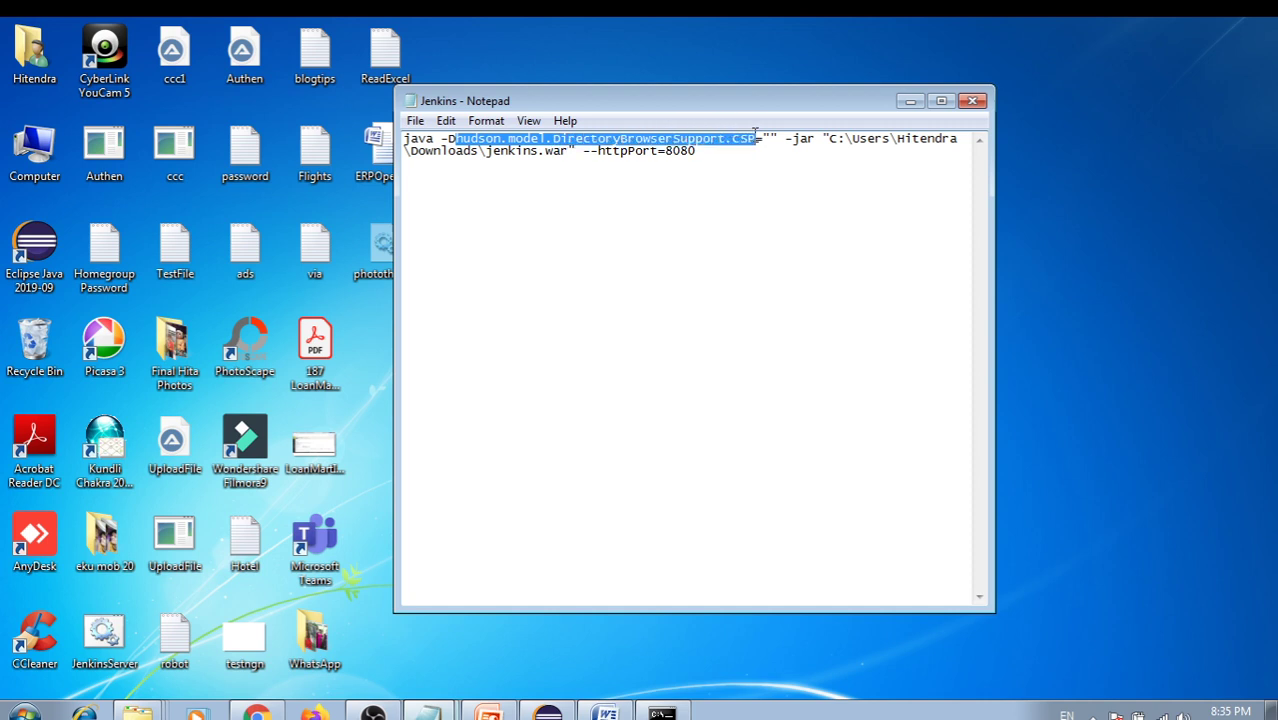
{"action": "left_click", "coordinate": [740, 170]}
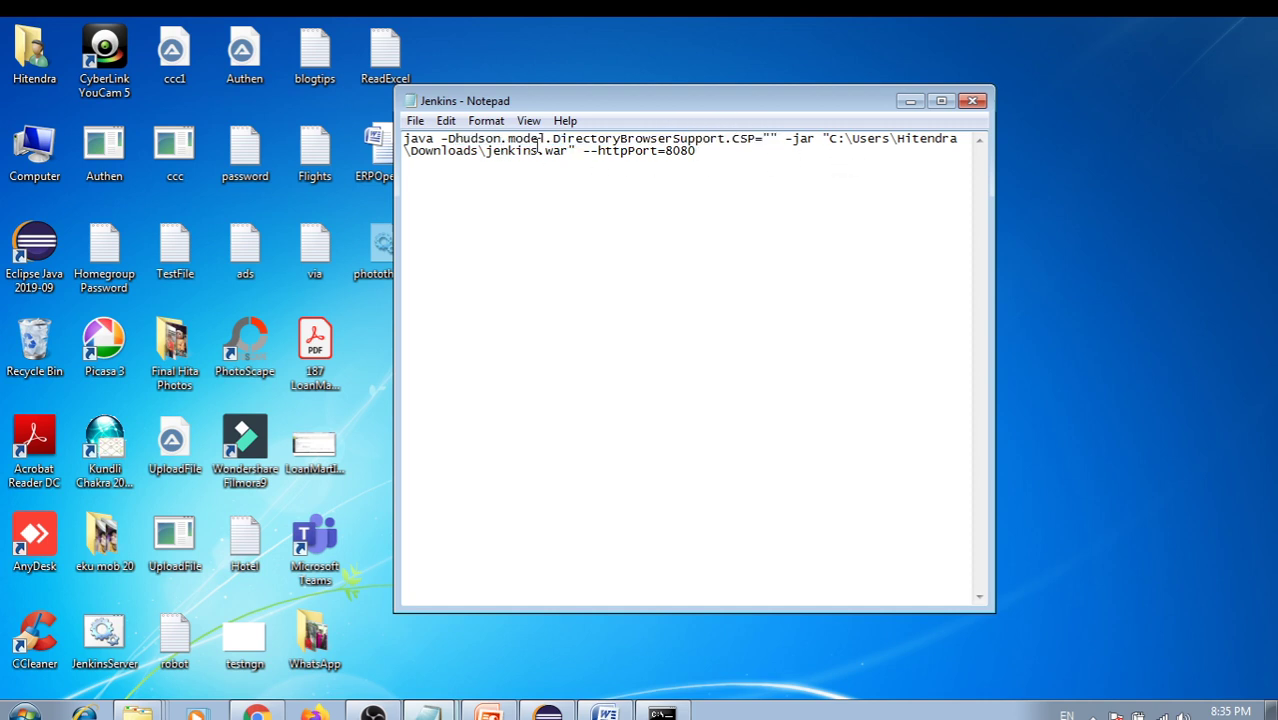
{"action": "left_click_drag", "start_coordinate": [458, 139], "coordinate": [777, 140]}
{"action": "left_click", "coordinate": [815, 158]}
{"action": "left_click_drag", "start_coordinate": [830, 141], "coordinate": [566, 171]}
Replace the war path with the copied Downloads jenkins (1).war path and change the port to 8082
{"action": "left_click", "coordinate": [141, 690]}
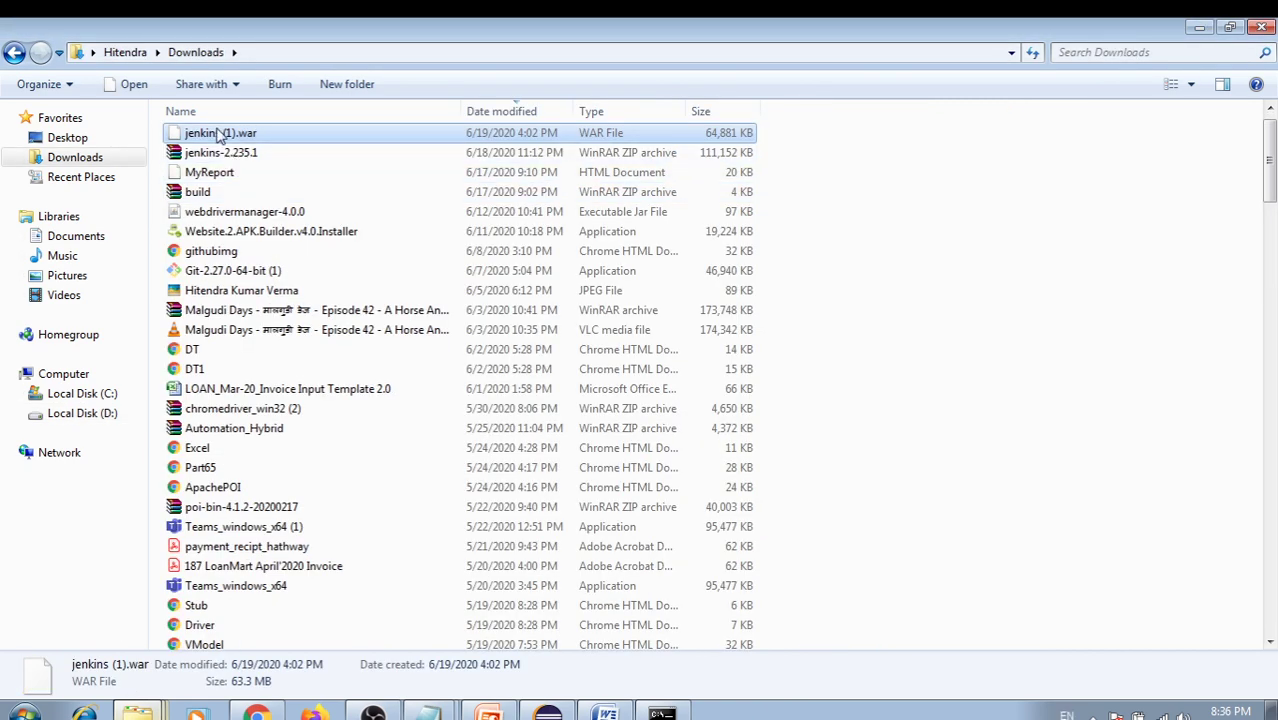
{"action": "right_click", "coordinate": [220, 137]}
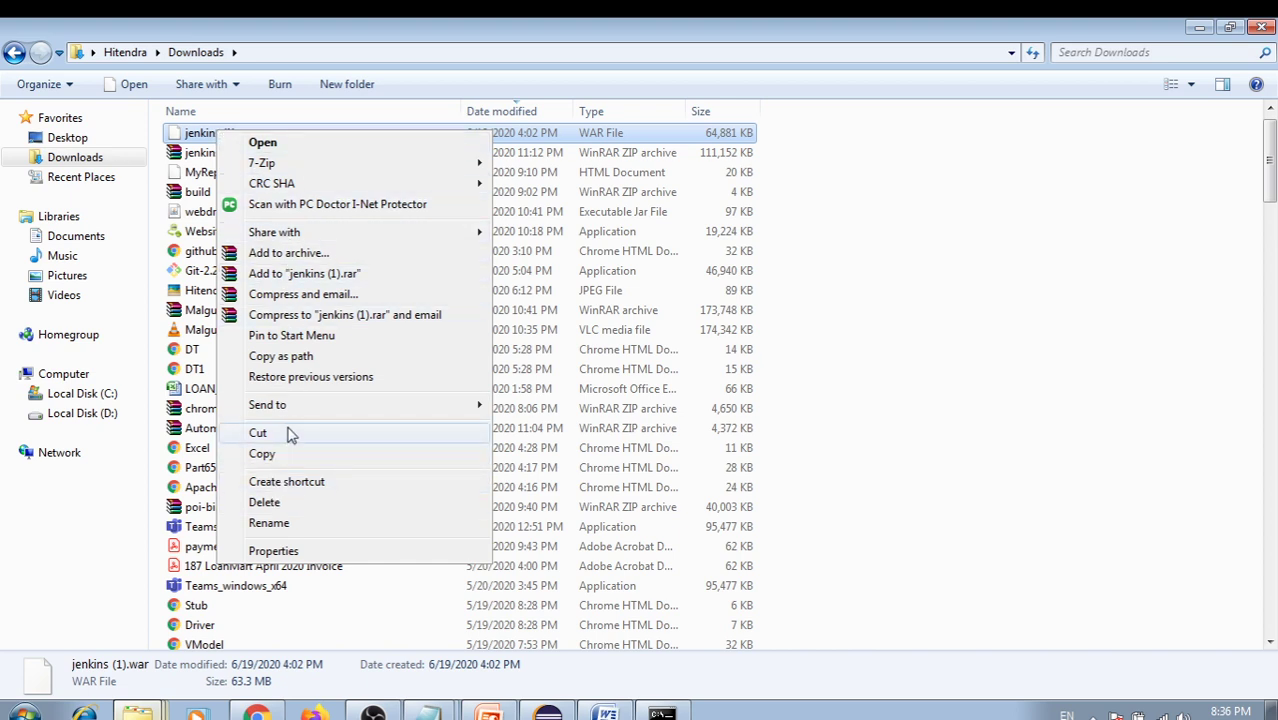
{"action": "left_click", "coordinate": [285, 358]}
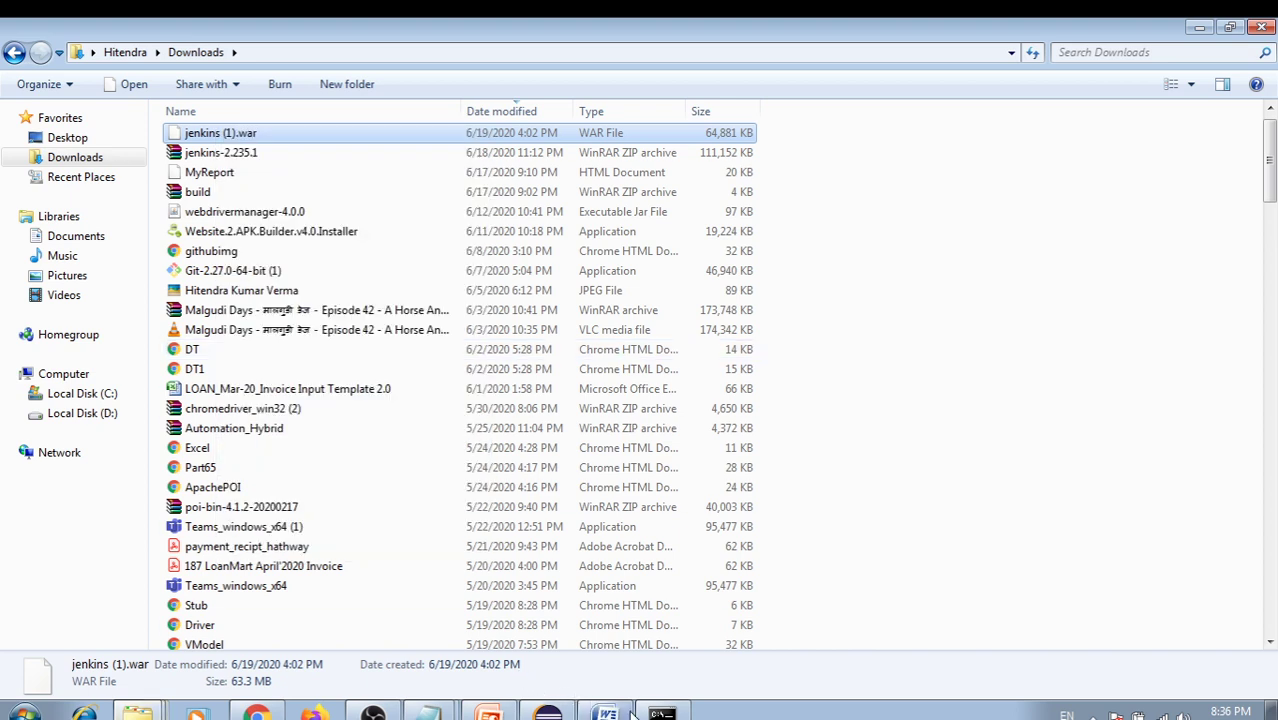
{"action": "left_click", "coordinate": [428, 712]}
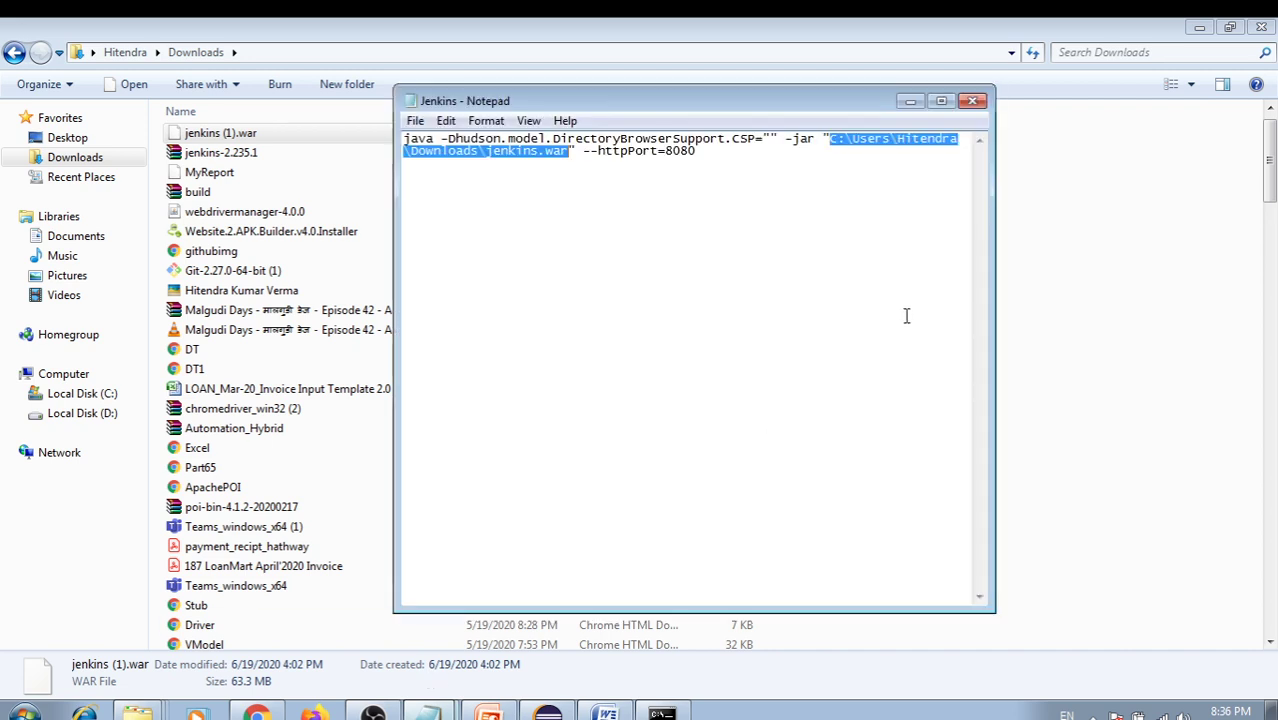
{"action": "left_click", "coordinate": [853, 162]}
{"action": "left_click_drag", "start_coordinate": [832, 140], "coordinate": [577, 156]}
{"action": "key", "text": "ctrl+v"}
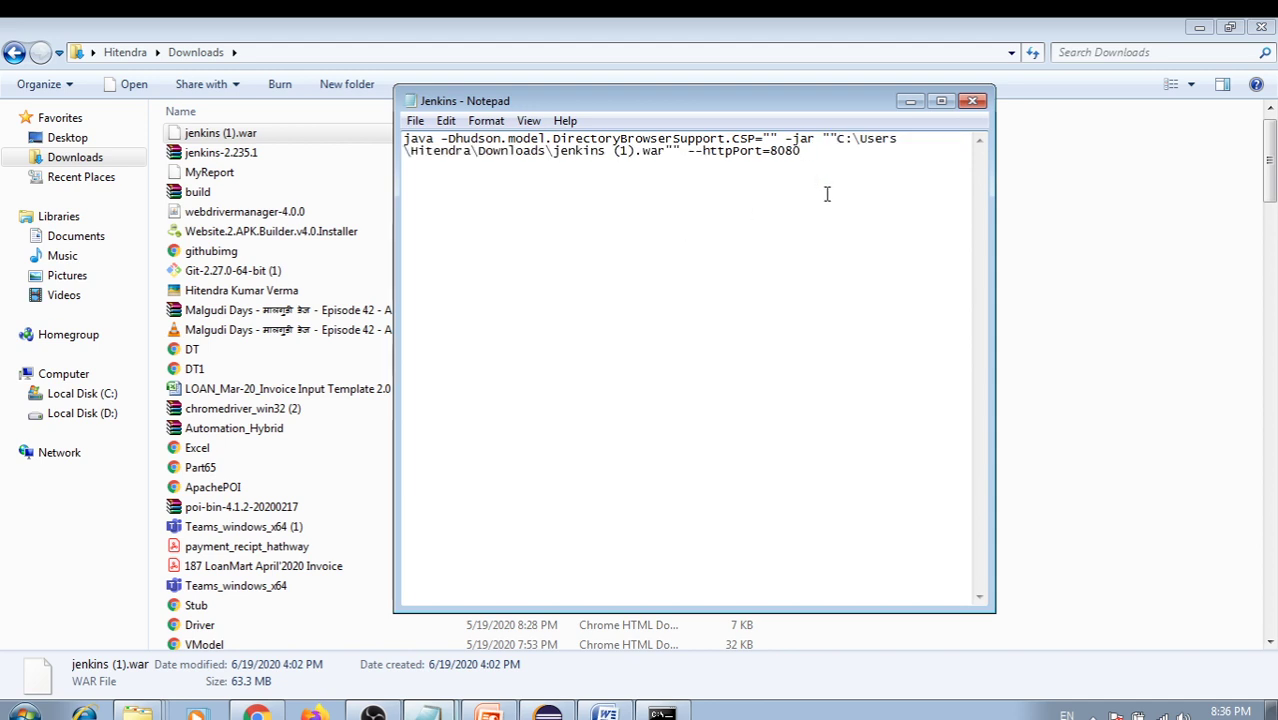
{"action": "key", "text": "BackSpace"}
{"action": "type", "text": "2"}
Save the command to the Desktop as Jenkins.bat using Save as type All Files
{"action": "left_click", "coordinate": [415, 120]}
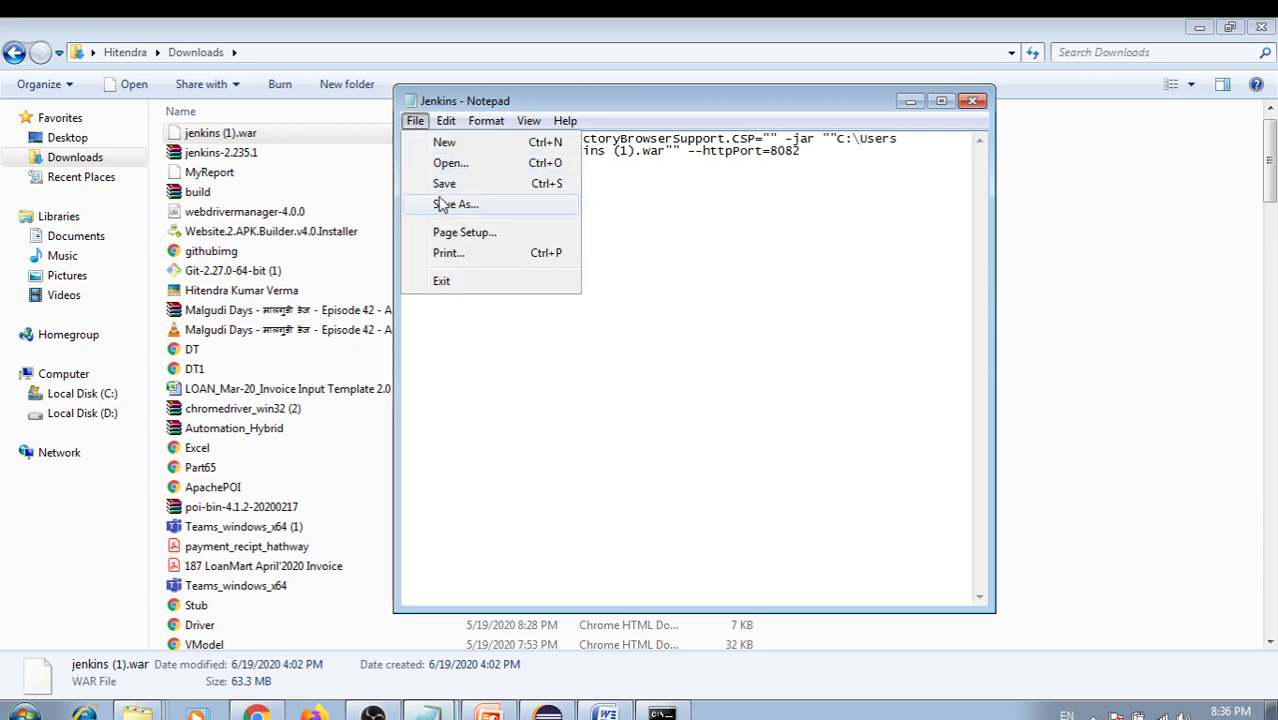
{"action": "left_click", "coordinate": [446, 210]}
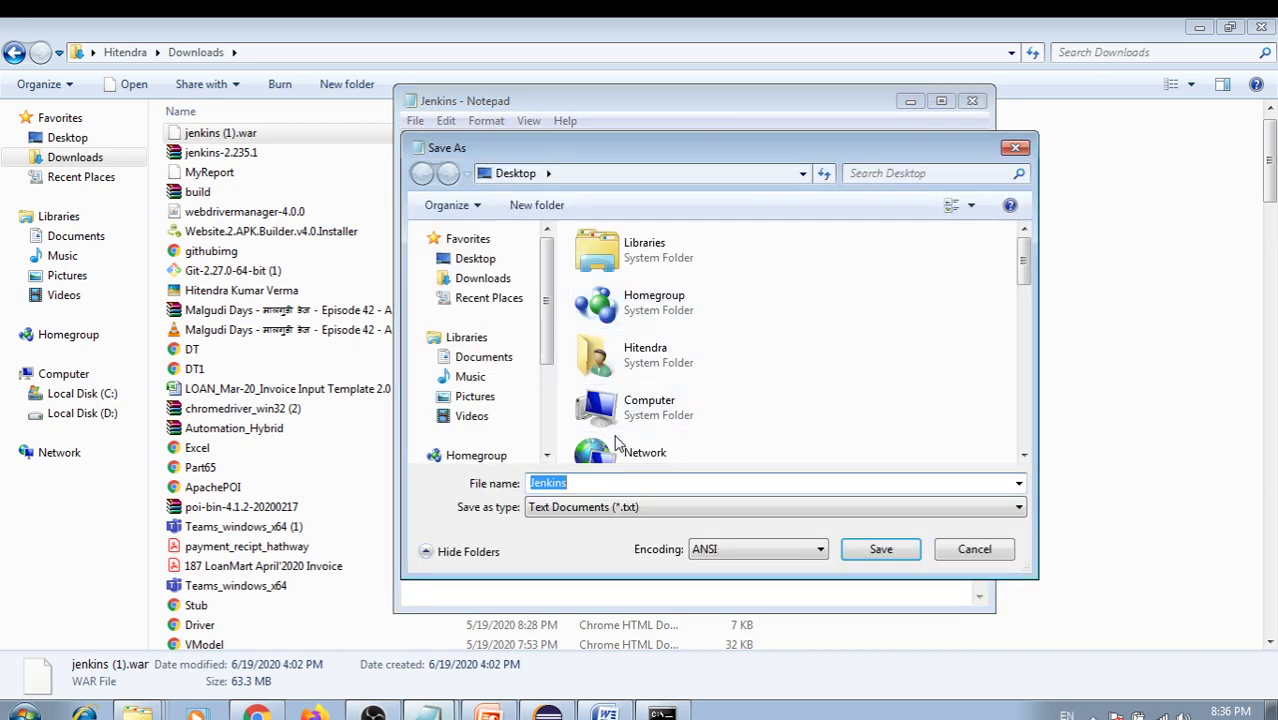
{"action": "left_click", "coordinate": [472, 258]}
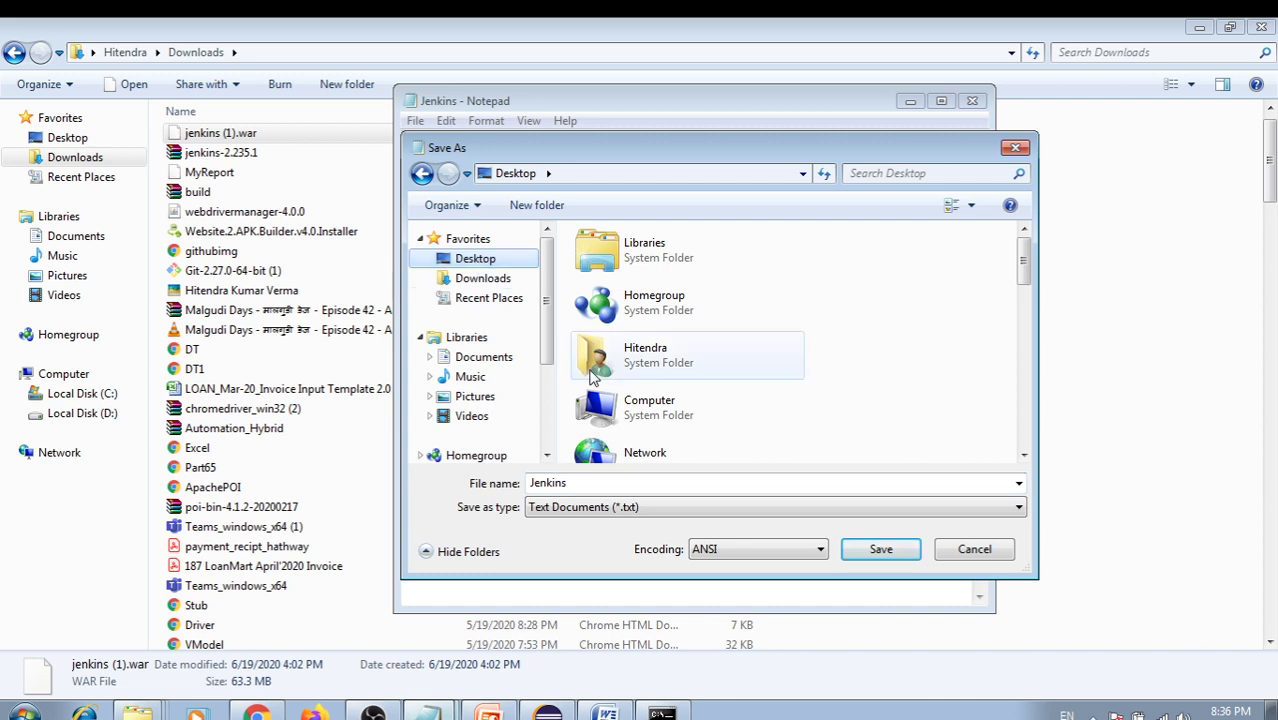
{"action": "left_click", "coordinate": [694, 507]}
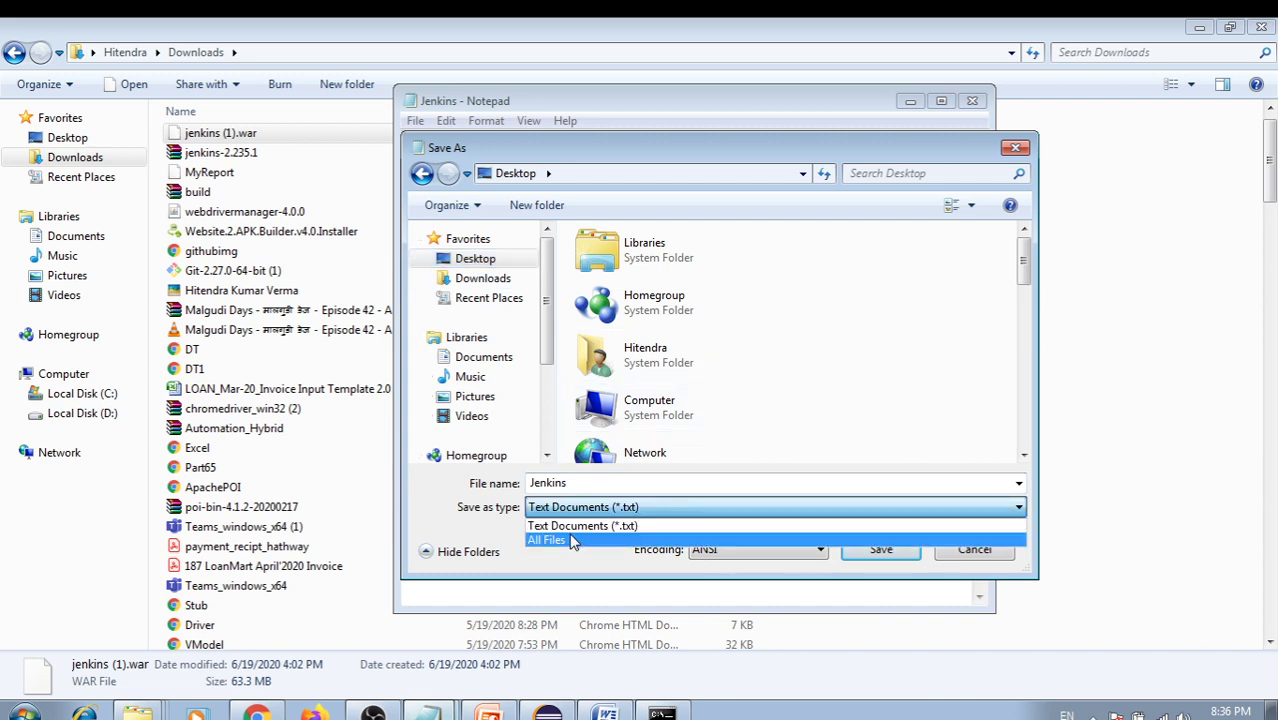
{"action": "left_click", "coordinate": [570, 543]}
{"action": "left_click", "coordinate": [579, 485]}
{"action": "left_click", "coordinate": [581, 482]}
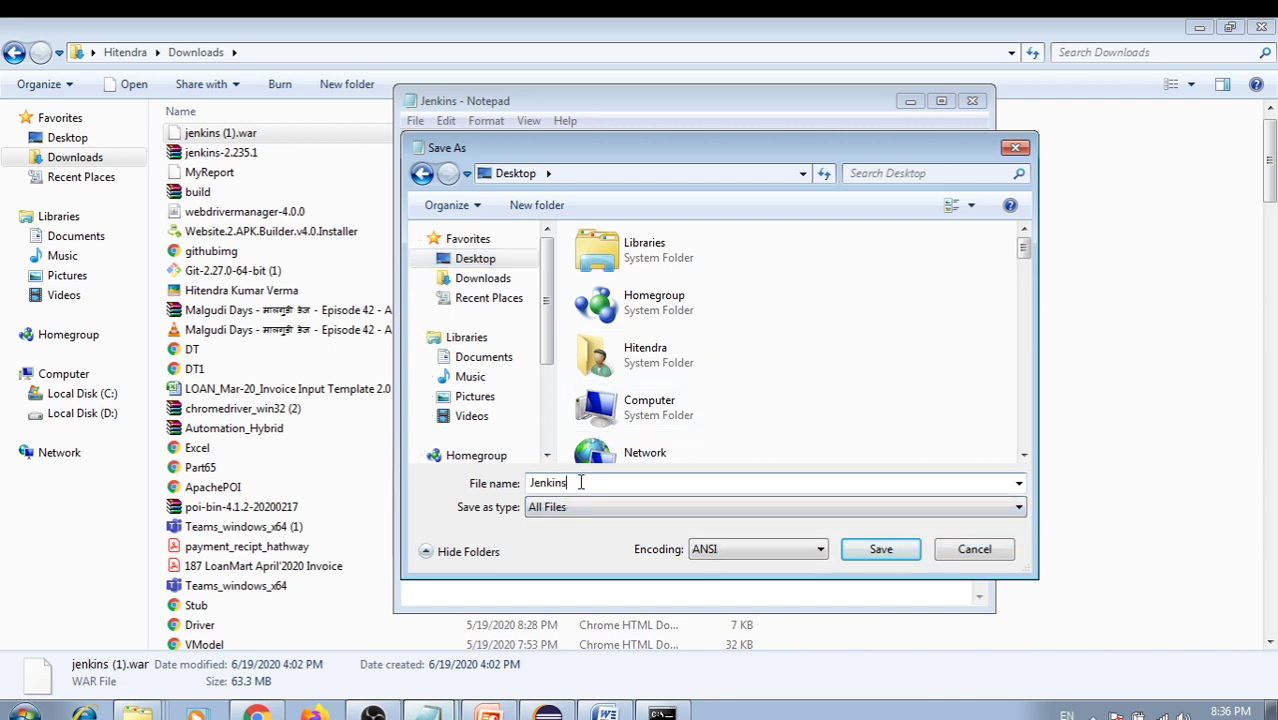
{"action": "type", "text": ".bat"}
{"action": "left_click", "coordinate": [881, 550]}
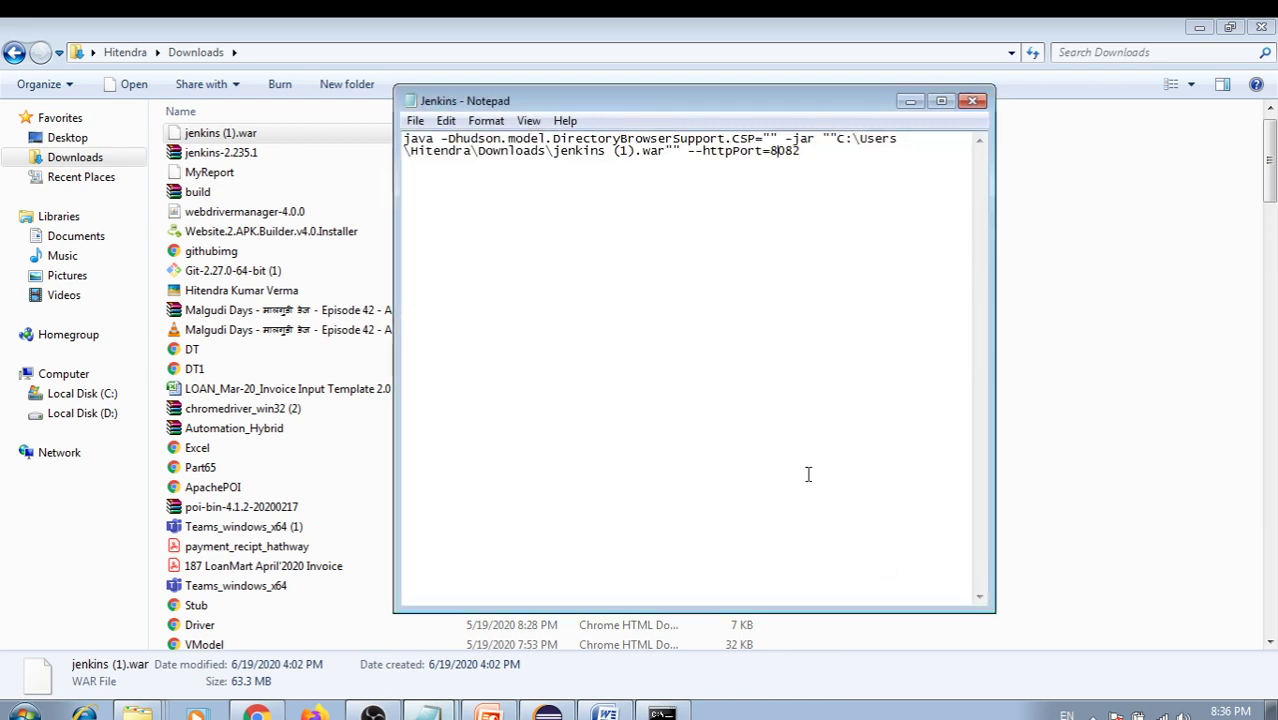
{"action": "key", "text": "super+d"}
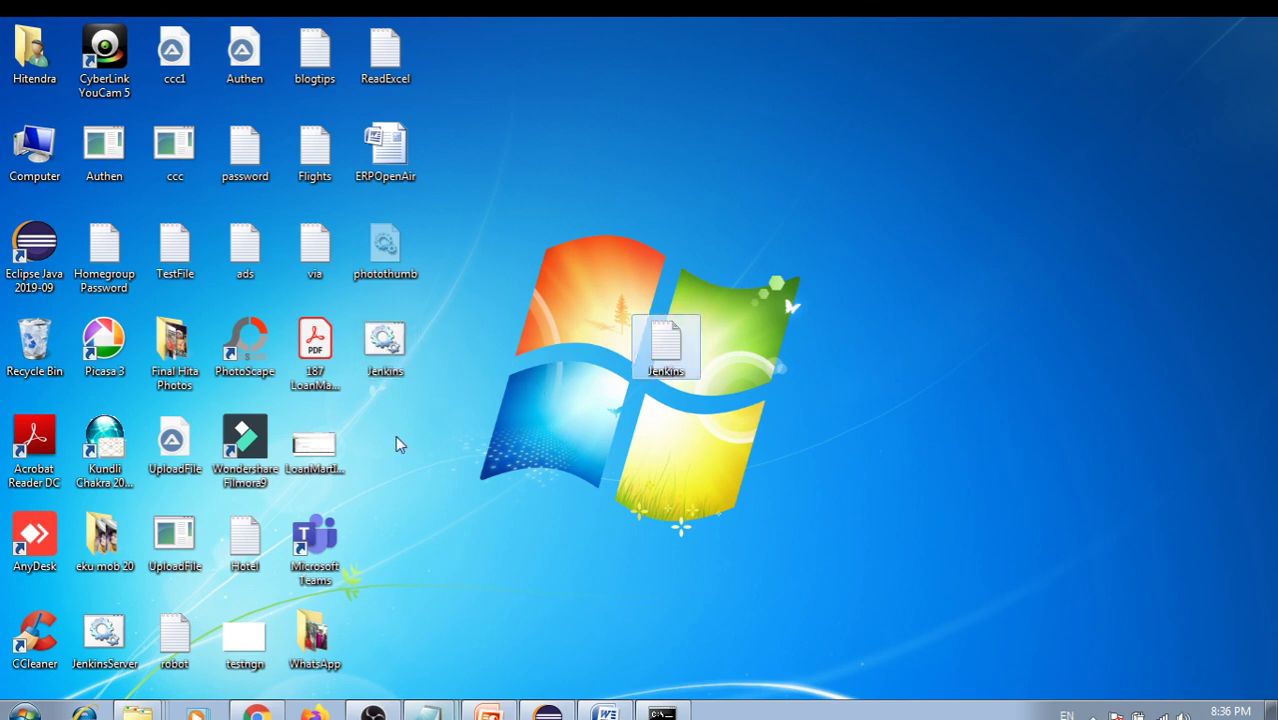
Close the old Jenkins command prompt window
{"action": "left_click", "coordinate": [397, 347]}
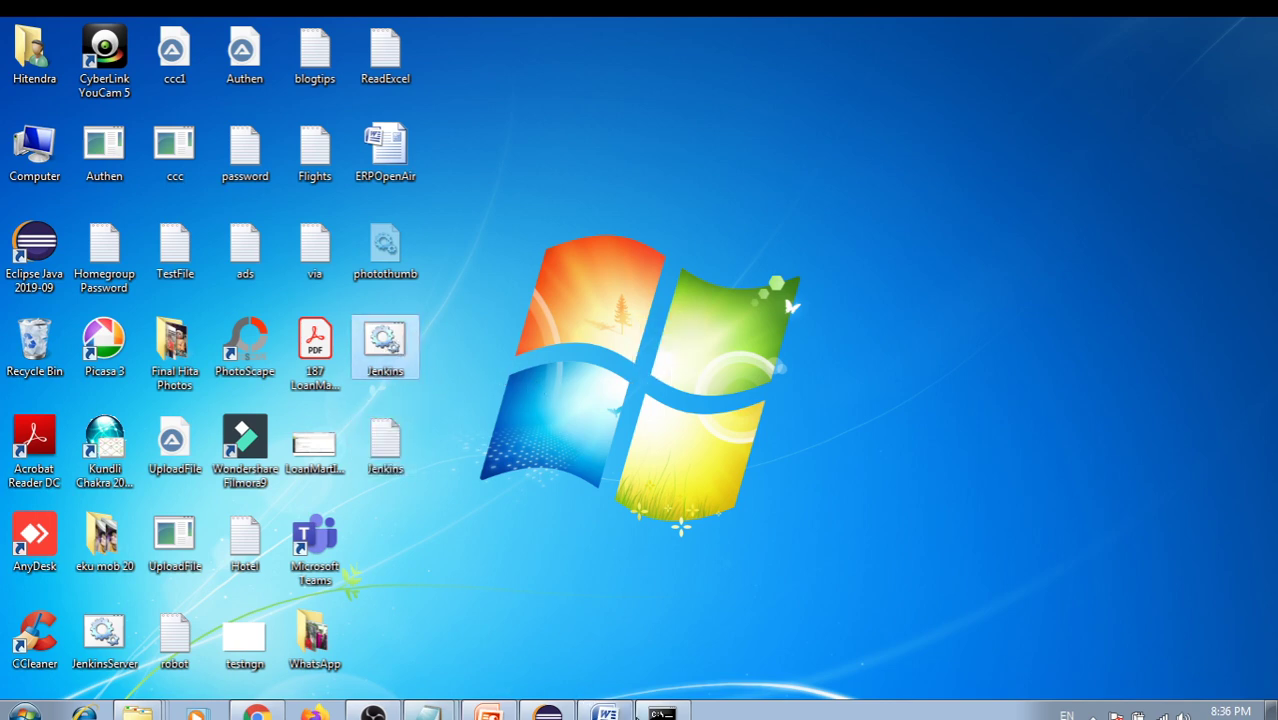
{"action": "left_click", "coordinate": [662, 713]}
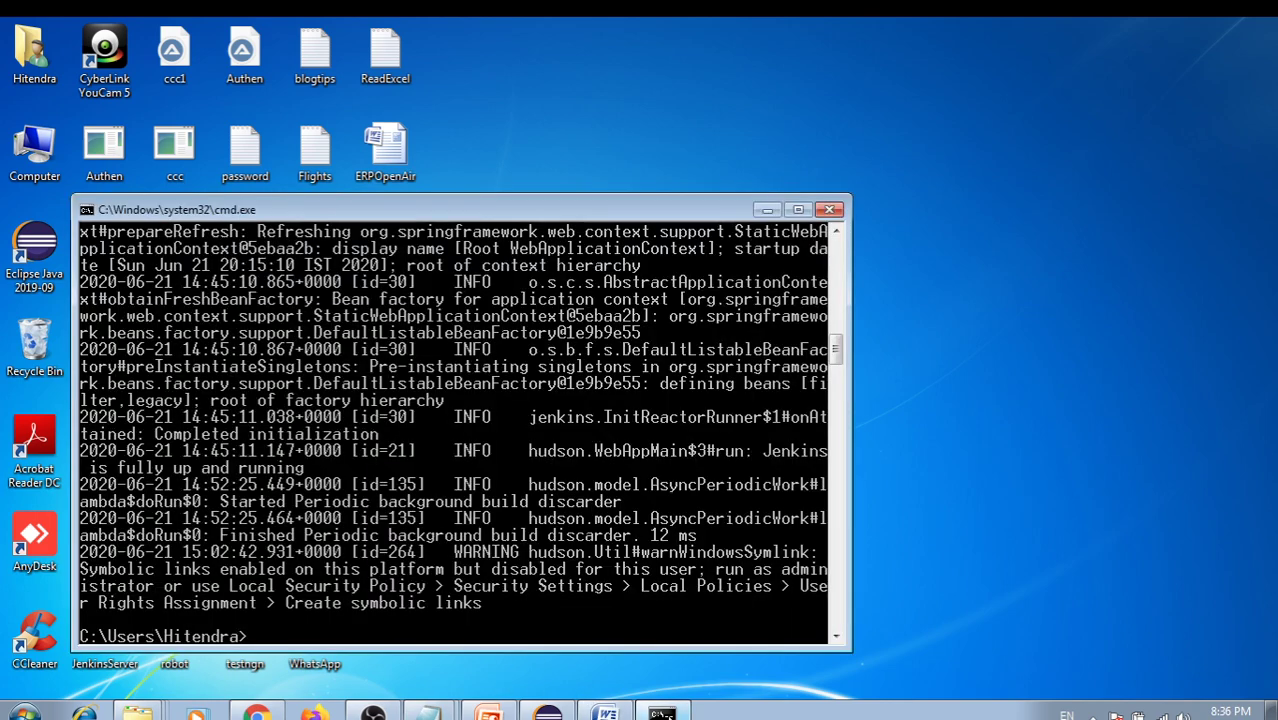
{"action": "left_click", "coordinate": [829, 209]}
{"action": "left_click", "coordinate": [390, 355]}
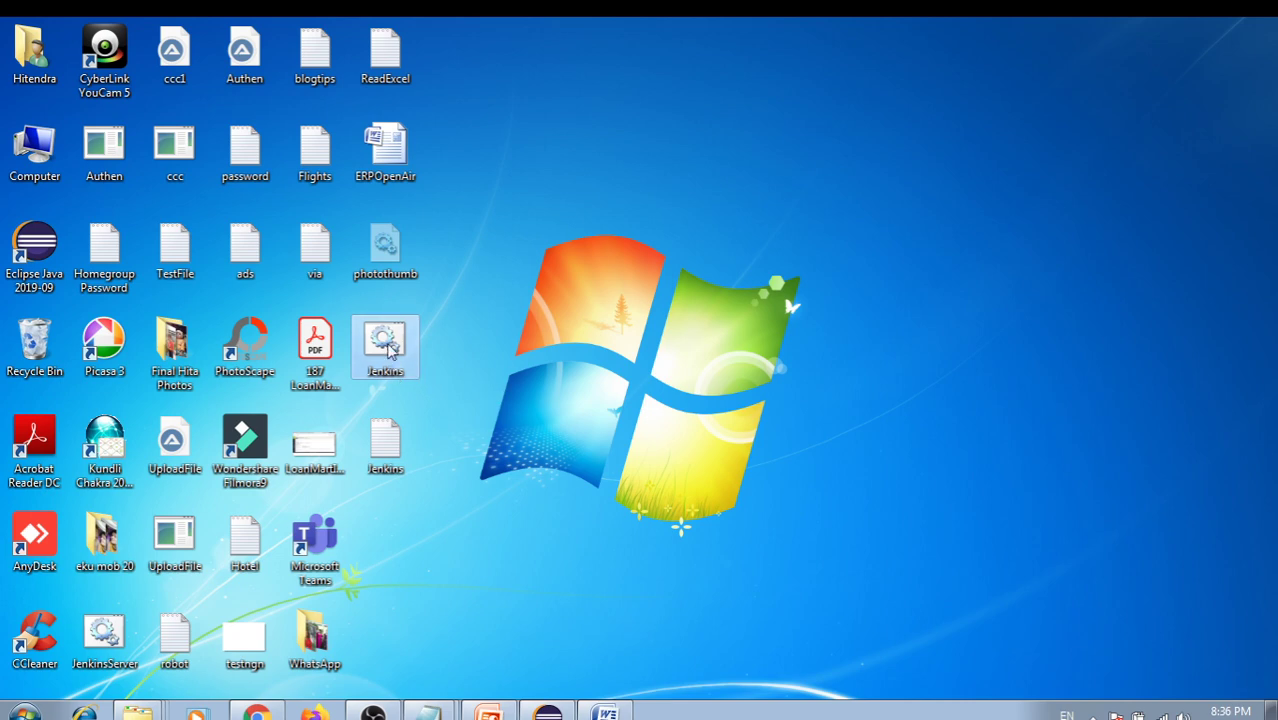
{"action": "left_click", "coordinate": [580, 344]}
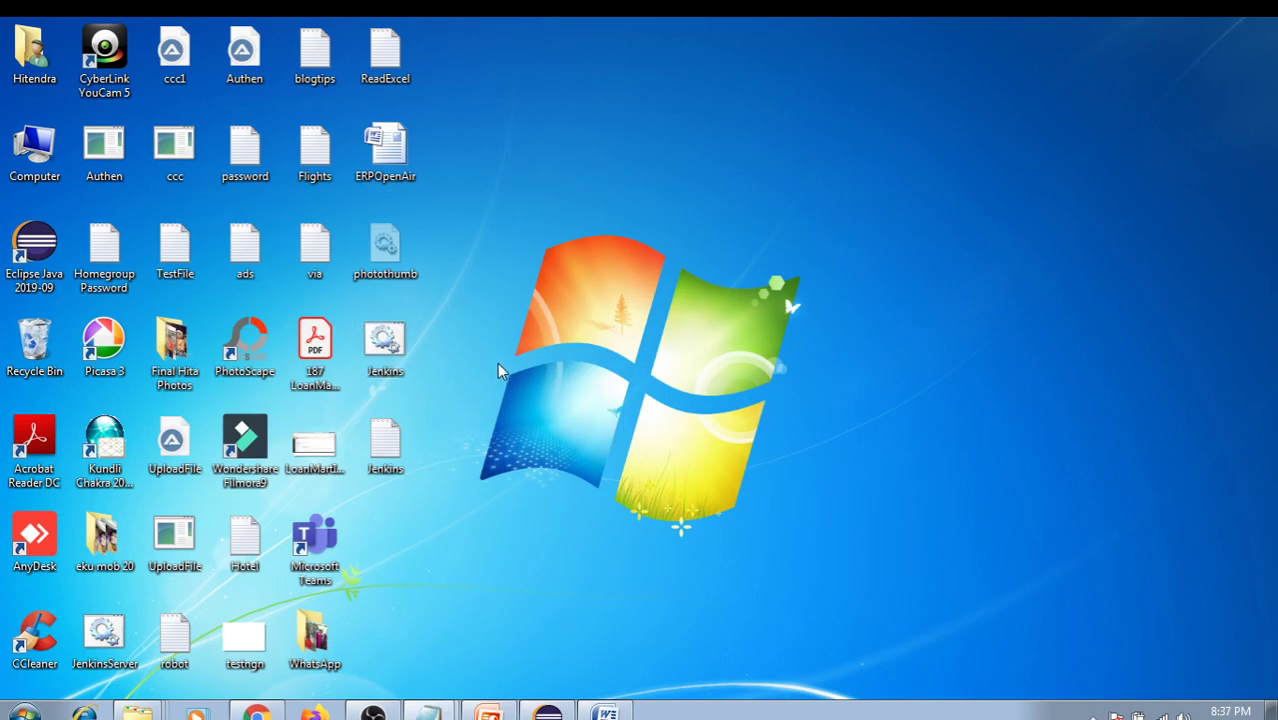
Edit Jenkins.bat and delete the doubled quote marks around the jenkins (1).war path
{"action": "right_click", "coordinate": [399, 347]}
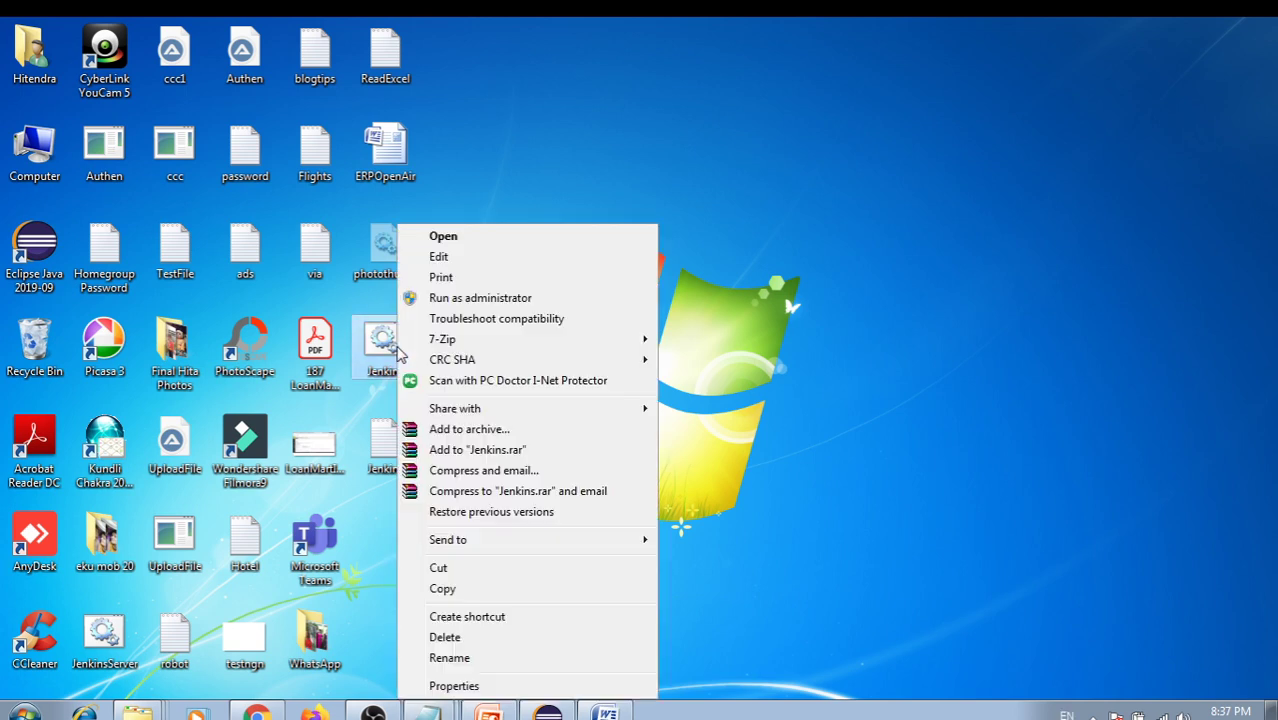
{"action": "left_click", "coordinate": [438, 257]}
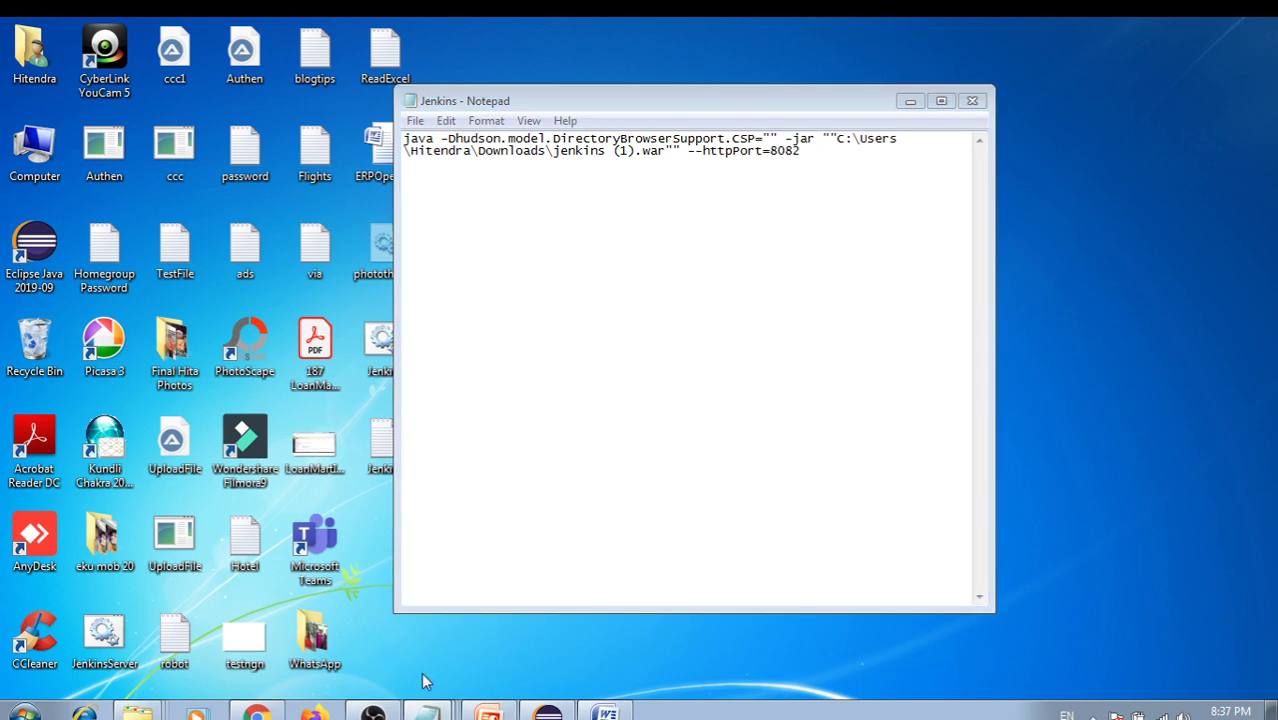
{"action": "key", "text": "ctrl+a"}
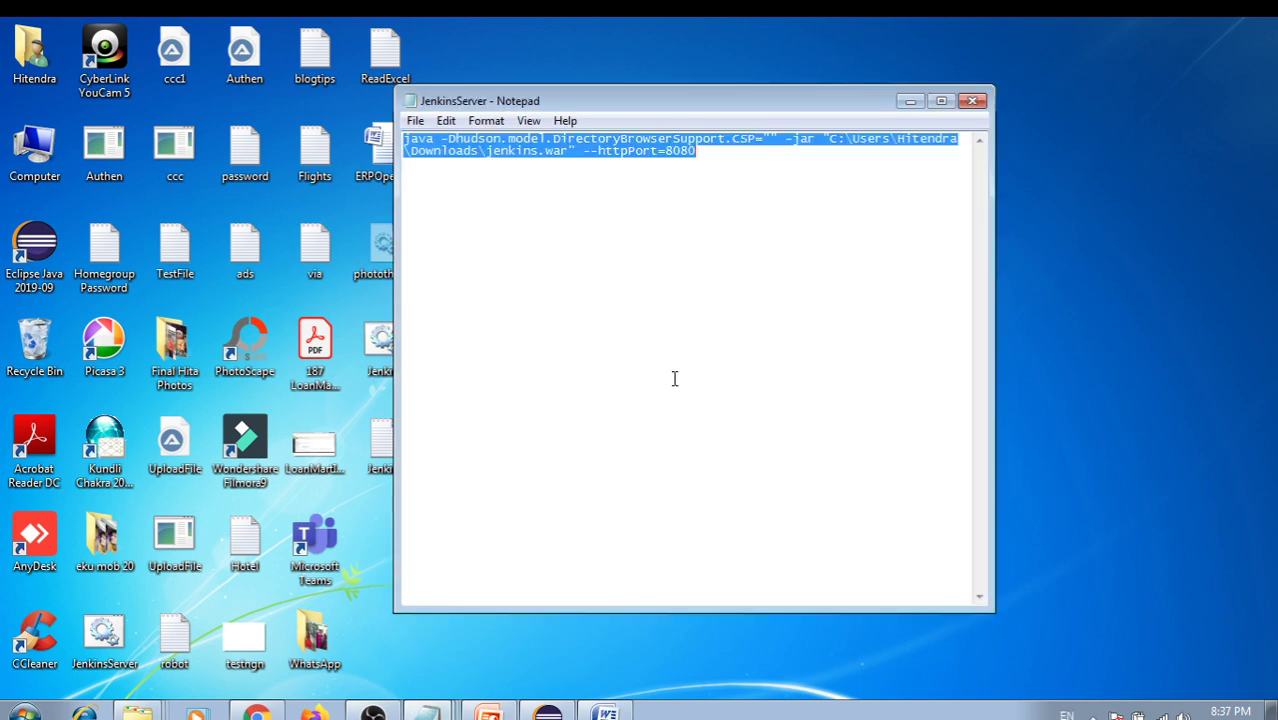
{"action": "left_click_drag", "start_coordinate": [768, 100], "coordinate": [774, 296]}
{"action": "left_click", "coordinate": [725, 396]}
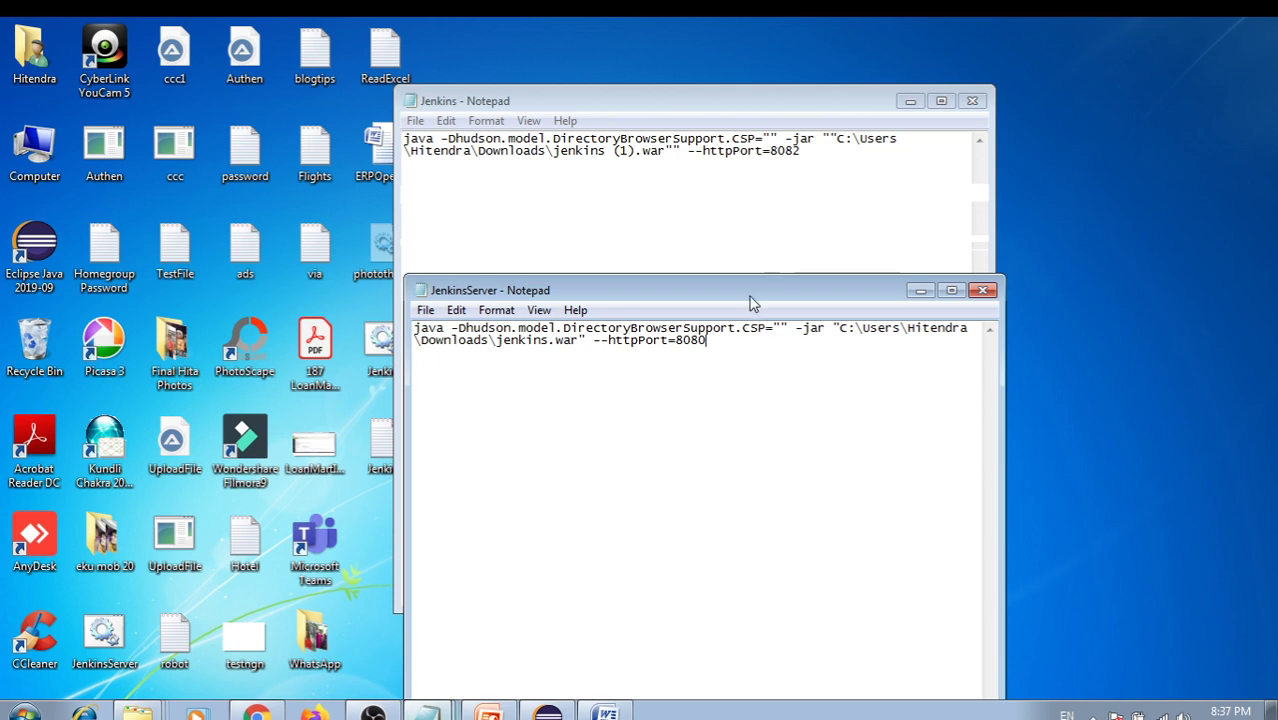
{"action": "left_click", "coordinate": [681, 152]}
{"action": "key", "text": "BackSpace"}
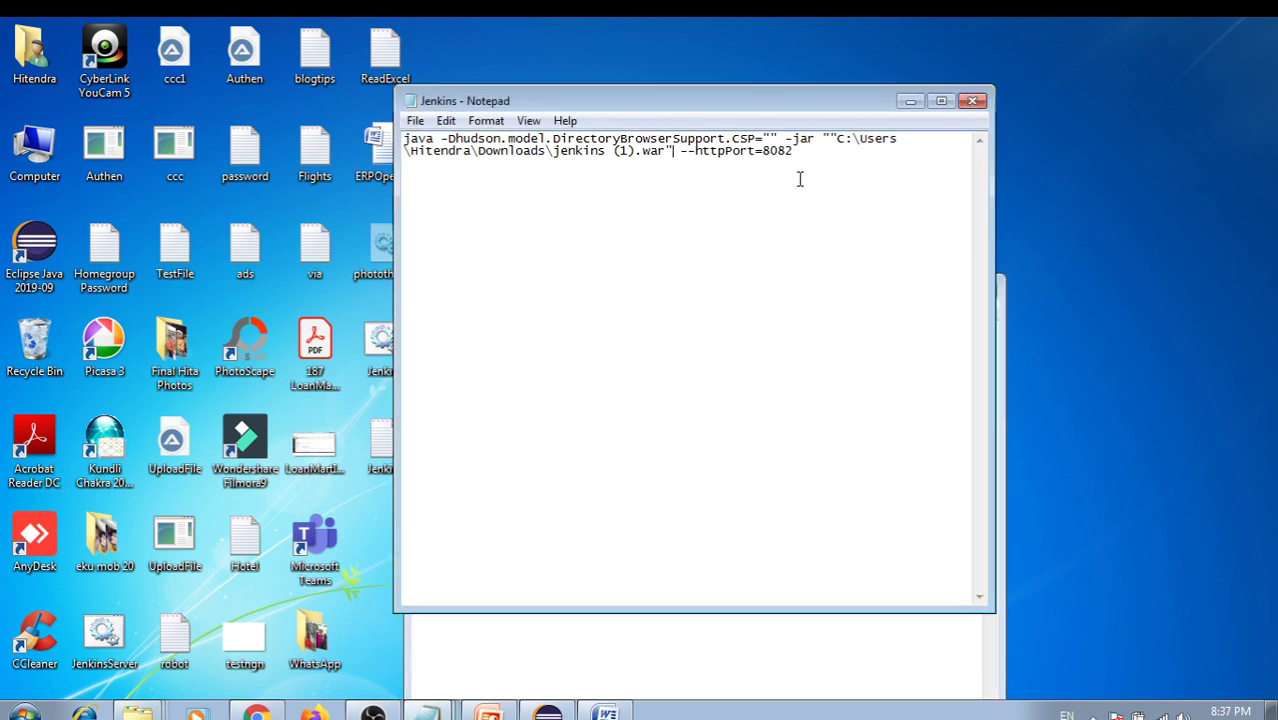
{"action": "key", "text": "BackSpace"}
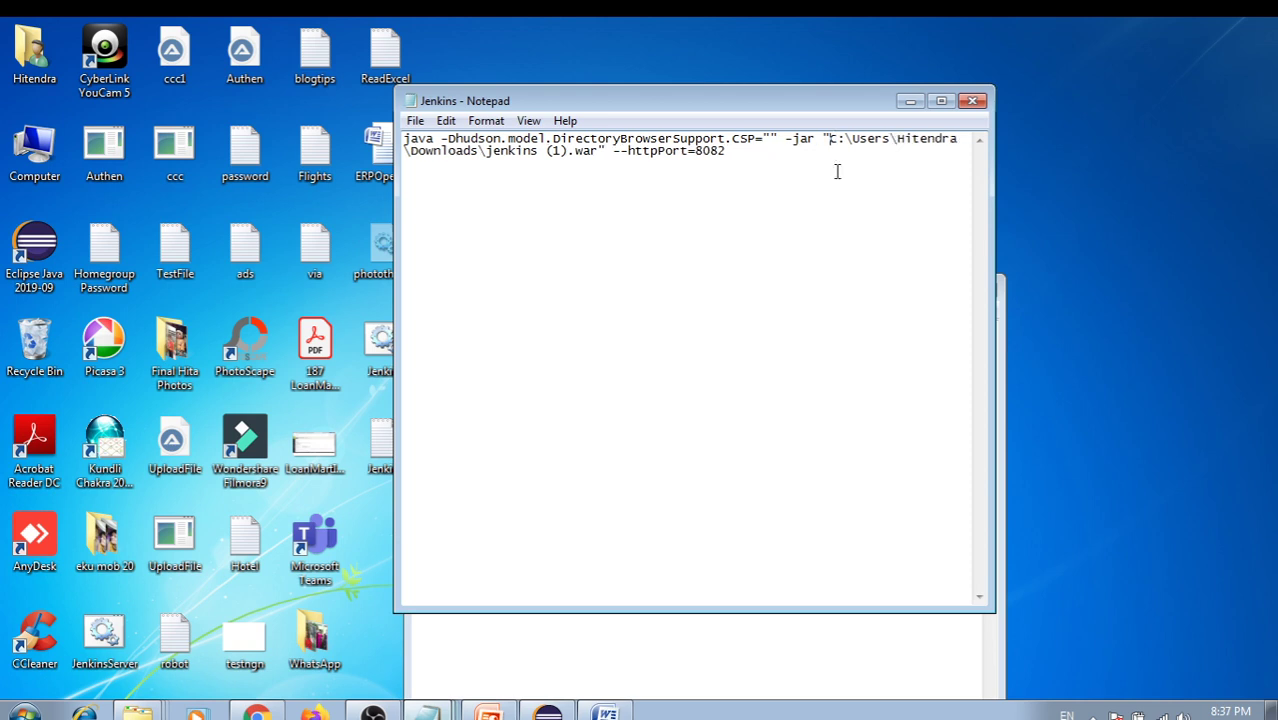
Close the JenkinsServer notes, save Jenkins.bat, and close Notepad
{"action": "left_click", "coordinate": [848, 638]}
{"action": "left_click", "coordinate": [980, 291]}
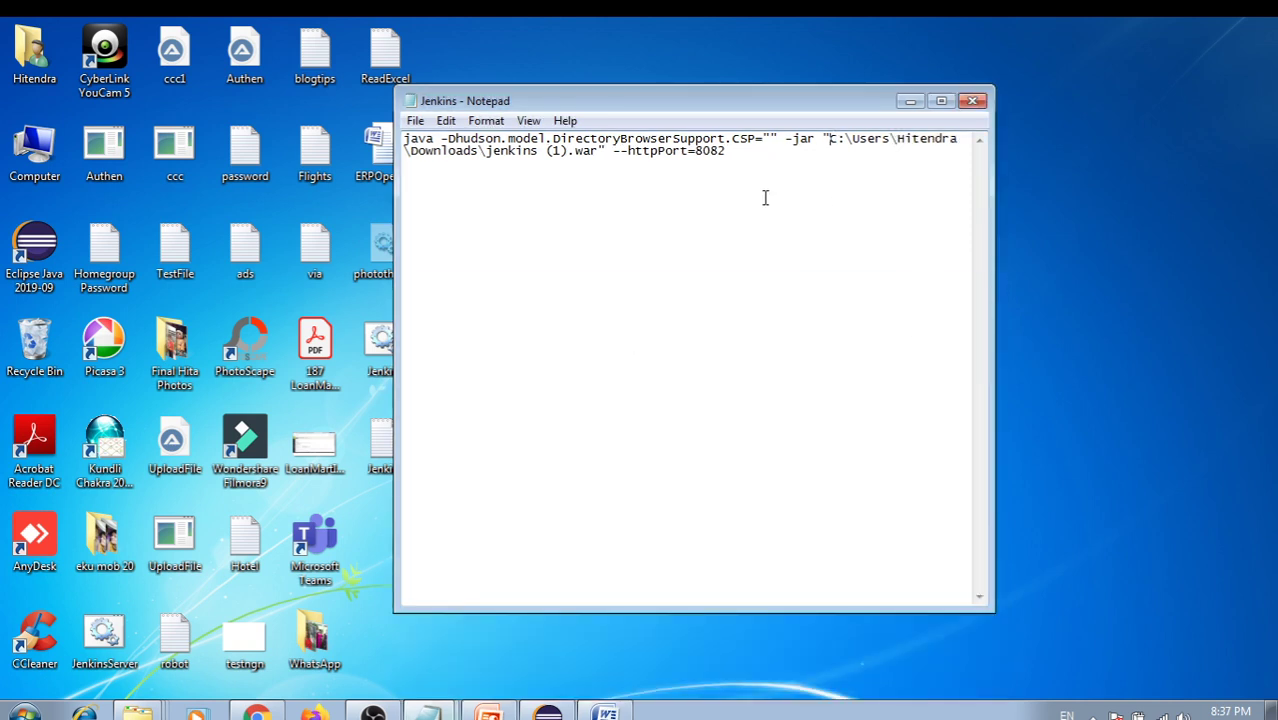
{"action": "left_click", "coordinate": [415, 120]}
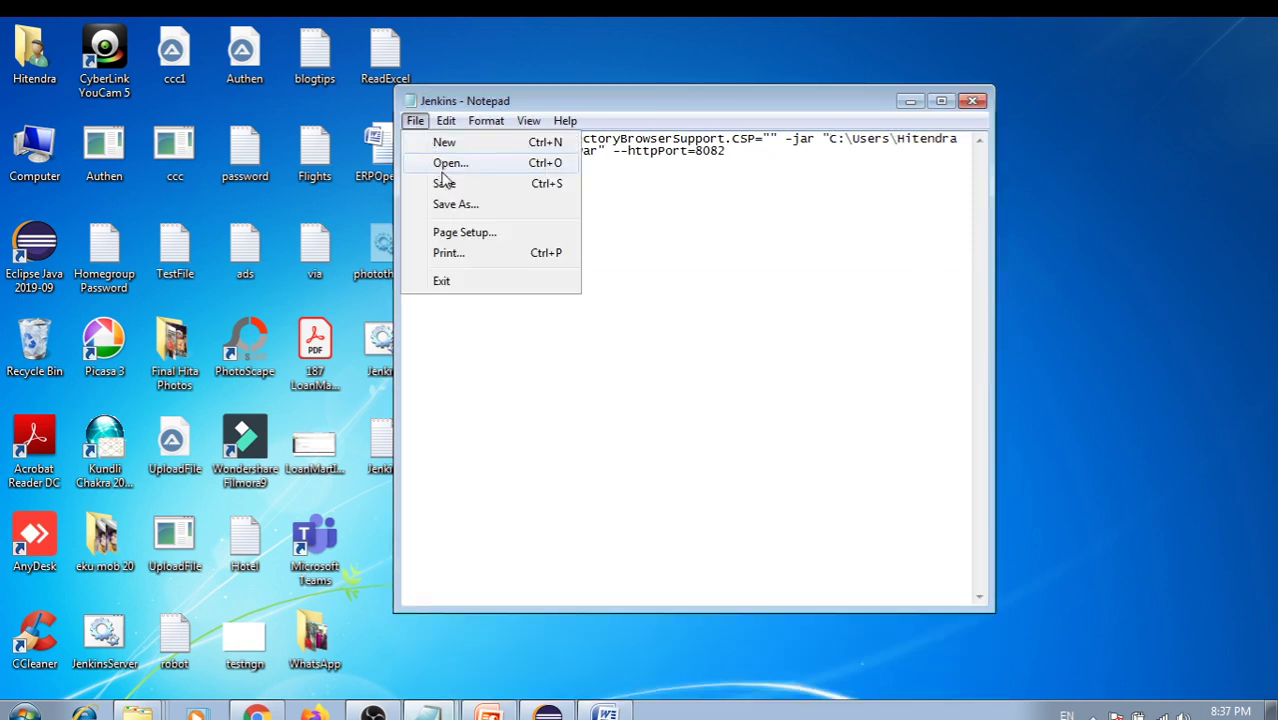
{"action": "left_click", "coordinate": [445, 183]}
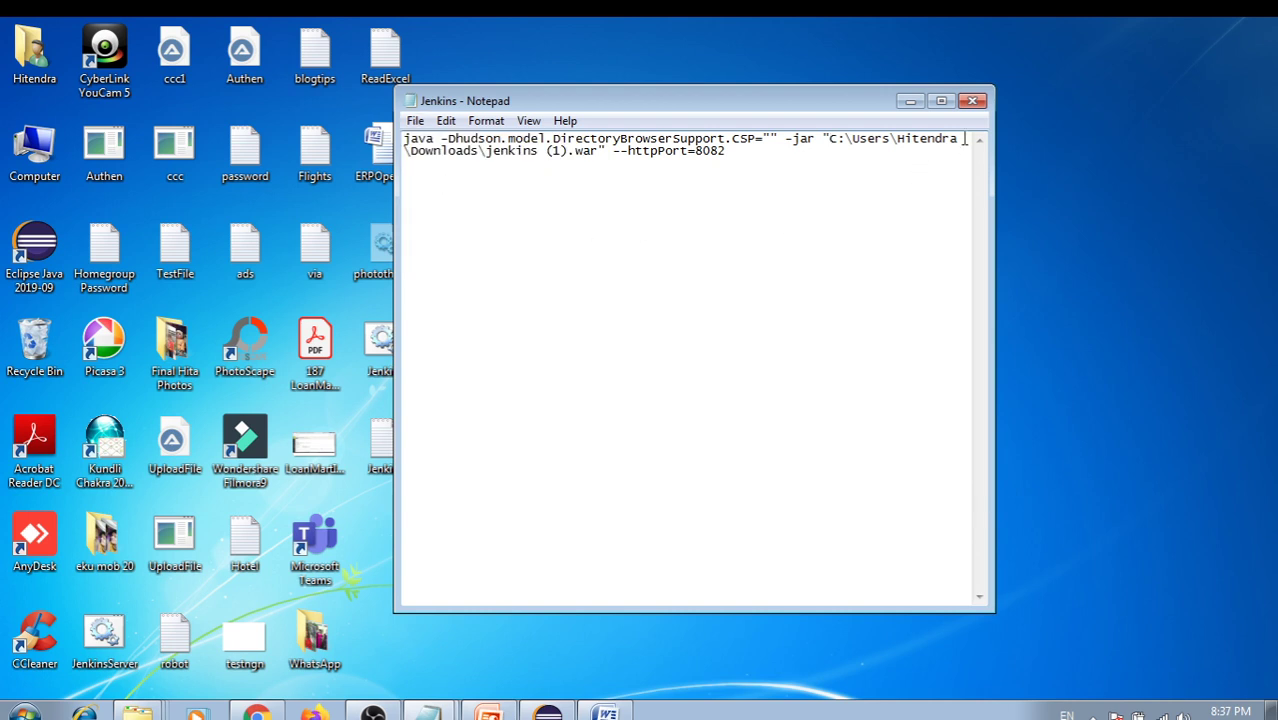
{"action": "left_click", "coordinate": [972, 100]}
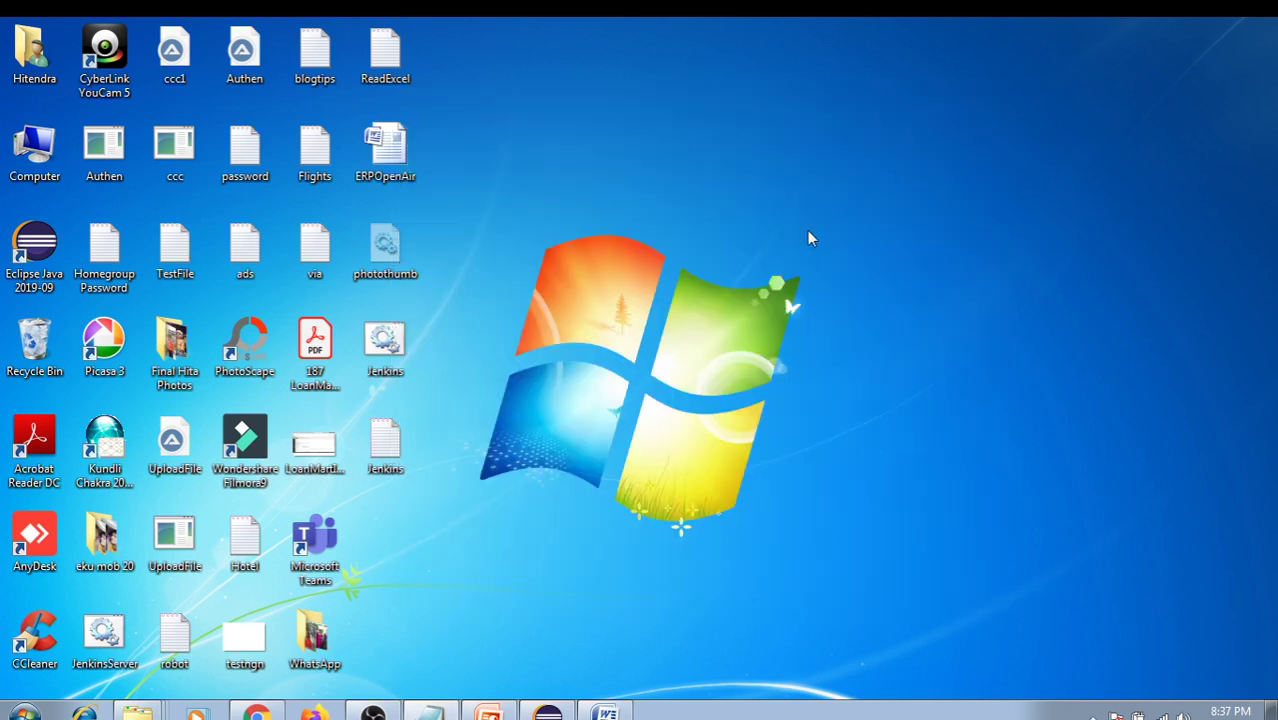
Run Jenkins.bat to launch the Jenkins server and reposition its console window
{"action": "double_click", "coordinate": [396, 360]}
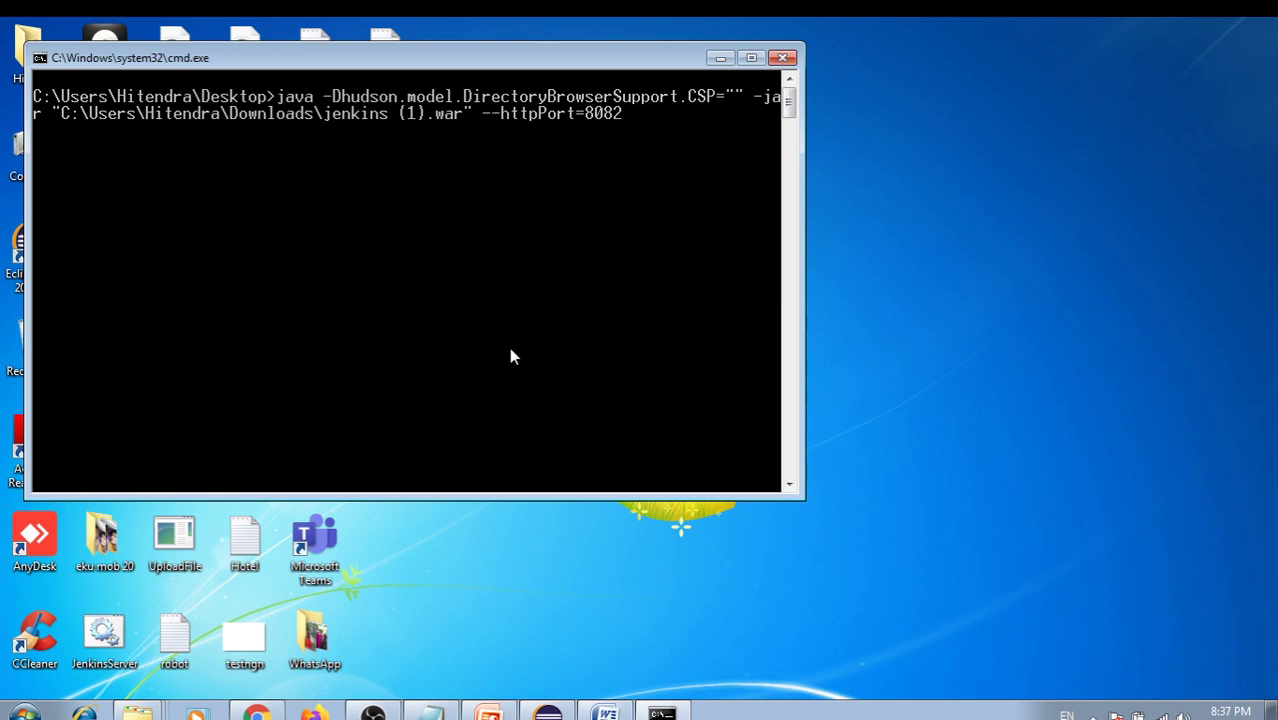
{"action": "left_click_drag", "start_coordinate": [566, 58], "coordinate": [572, 172]}
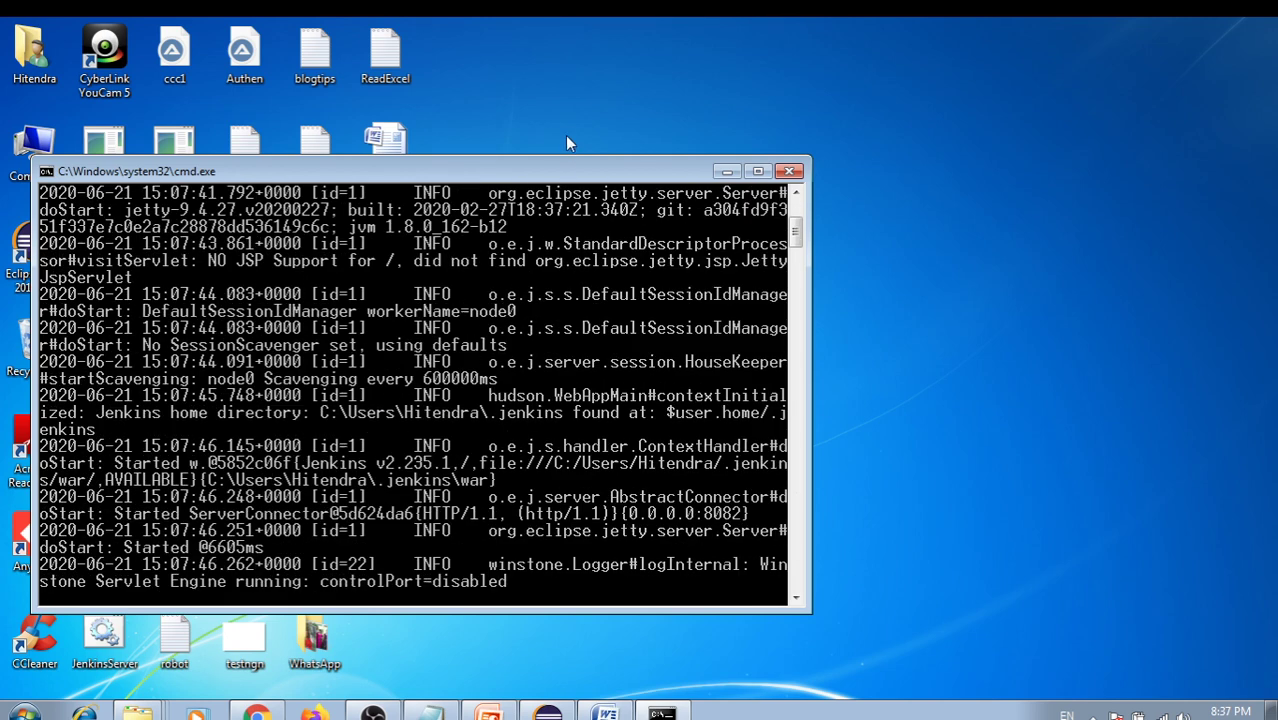
{"action": "mouse_move", "coordinate": [538, 173]}
{"action": "left_mouse_down"}
{"action": "mouse_move", "coordinate": [554, 179]}
{"action": "mouse_move", "coordinate": [527, 186]}
{"action": "left_mouse_up"}
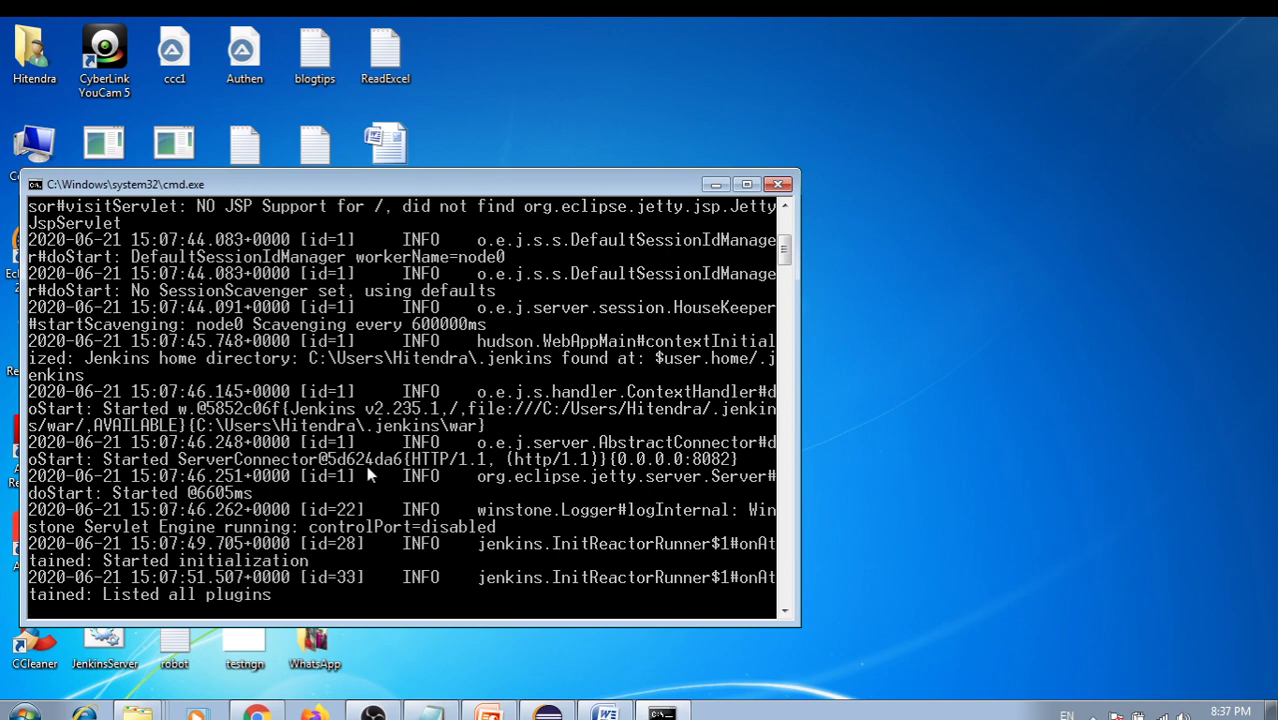
{"action": "left_click_drag", "start_coordinate": [439, 188], "coordinate": [446, 213]}
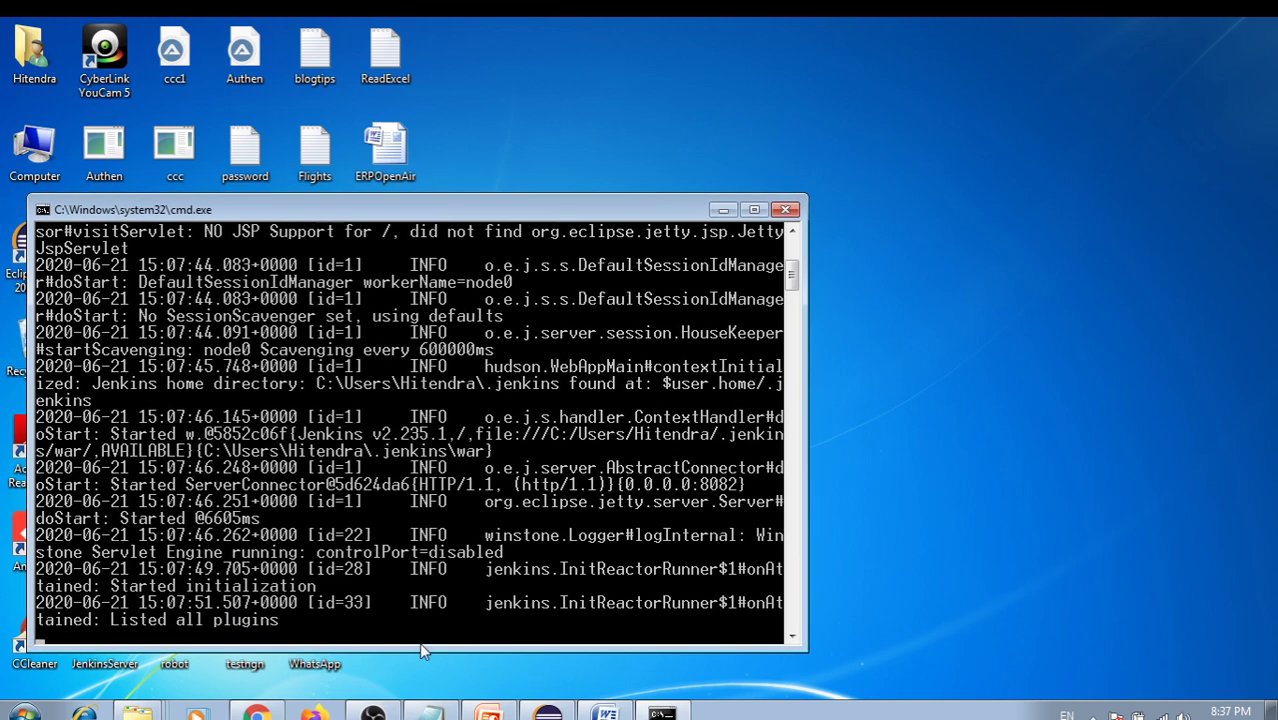
Review the Jenkins.bat command text and minimize the Notepad window
{"action": "key", "text": "alt+Tab"}
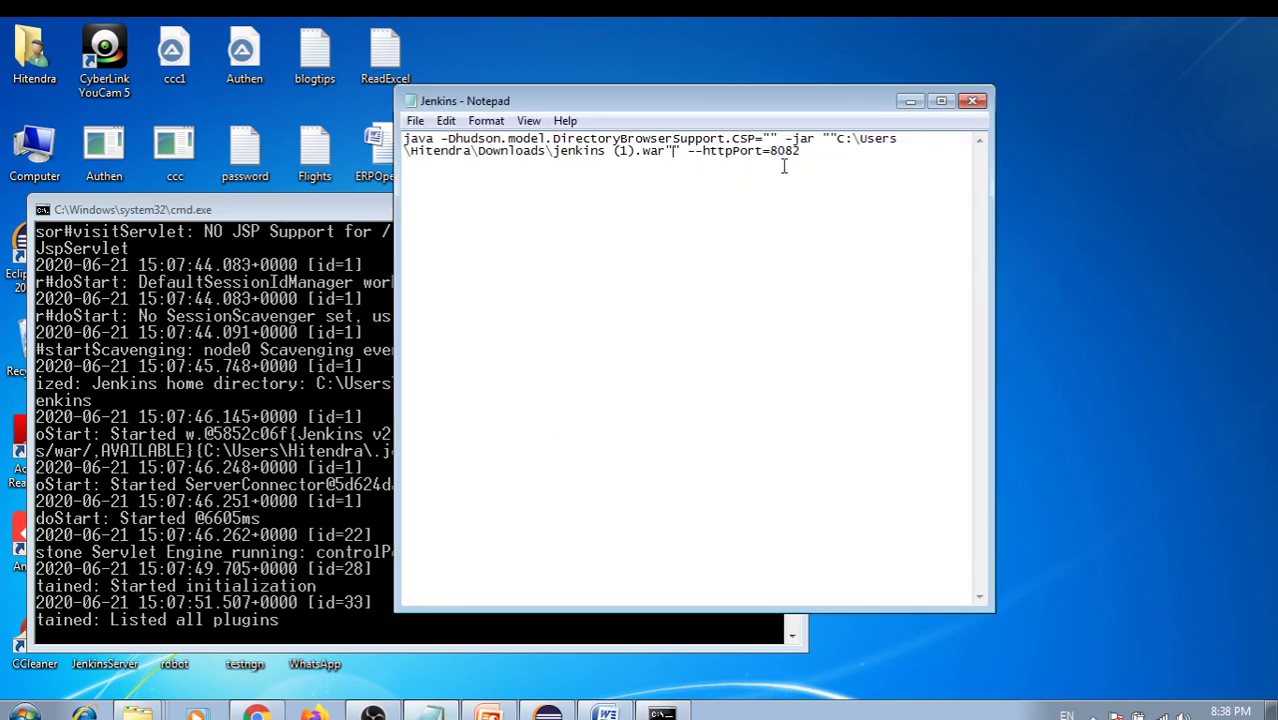
{"action": "left_click_drag", "start_coordinate": [802, 152], "coordinate": [403, 138]}
{"action": "left_click", "coordinate": [474, 182]}
{"action": "left_click_drag", "start_coordinate": [812, 152], "coordinate": [396, 134]}
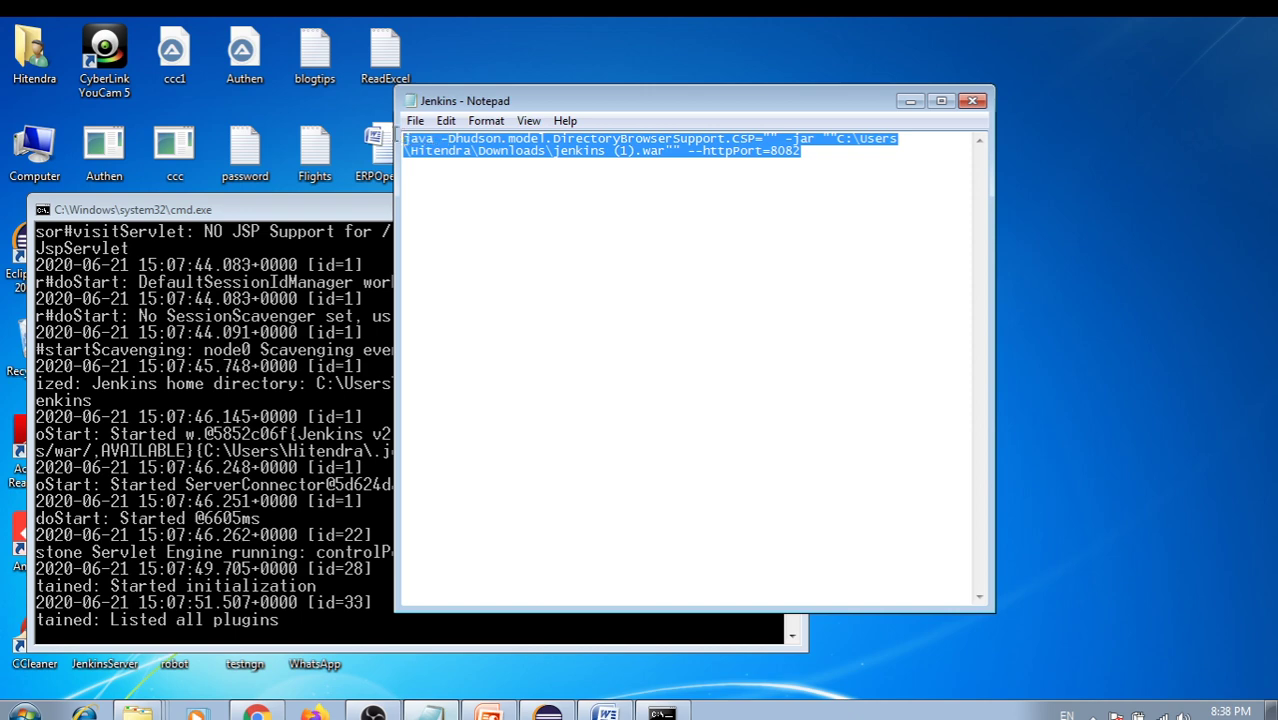
{"action": "left_click", "coordinate": [910, 102]}
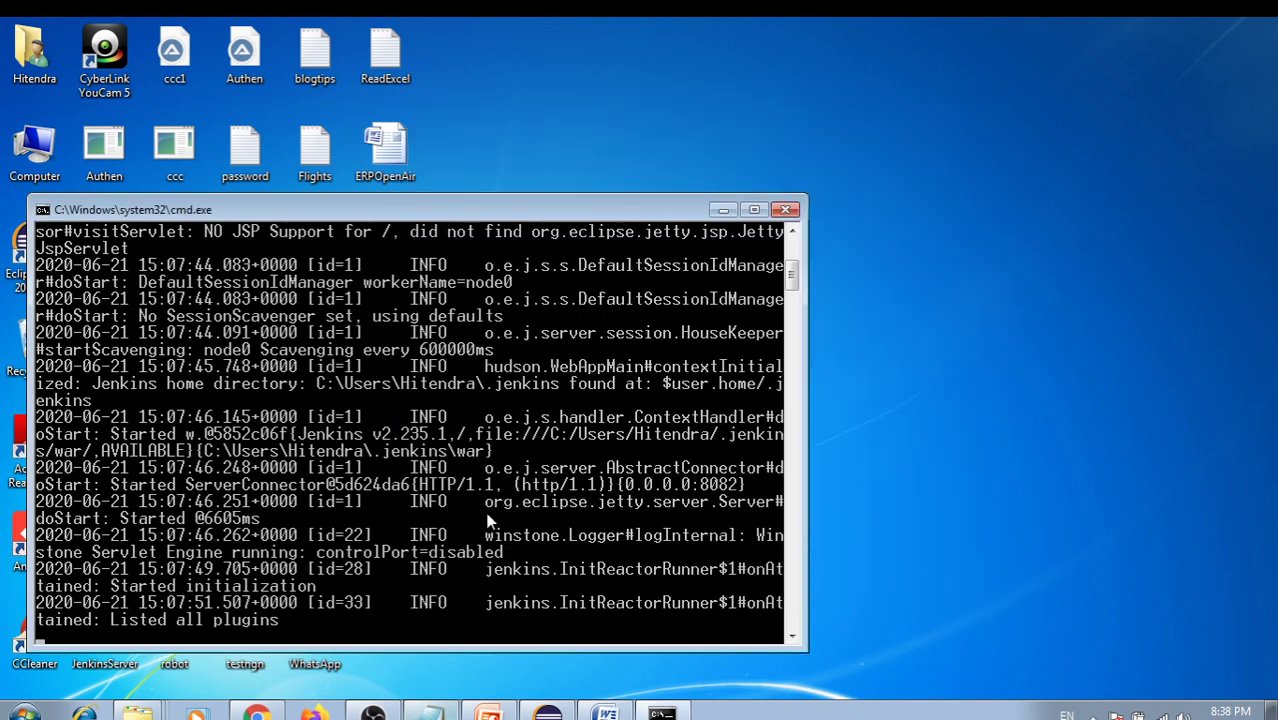
Reload the Demo4 page on port 8082 while checking the console log for full startup
{"action": "left_click", "coordinate": [262, 711]}
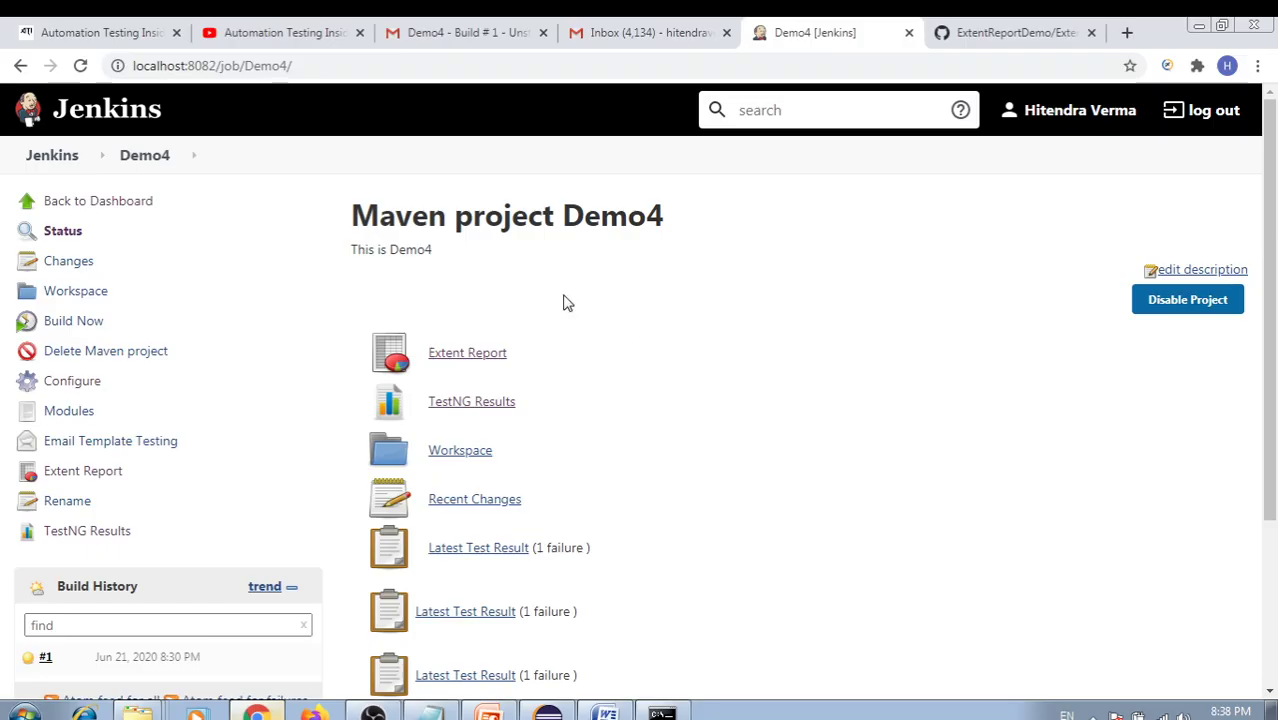
{"action": "left_click", "coordinate": [756, 66]}
{"action": "key", "text": "Return"}
{"action": "left_click", "coordinate": [1198, 25]}
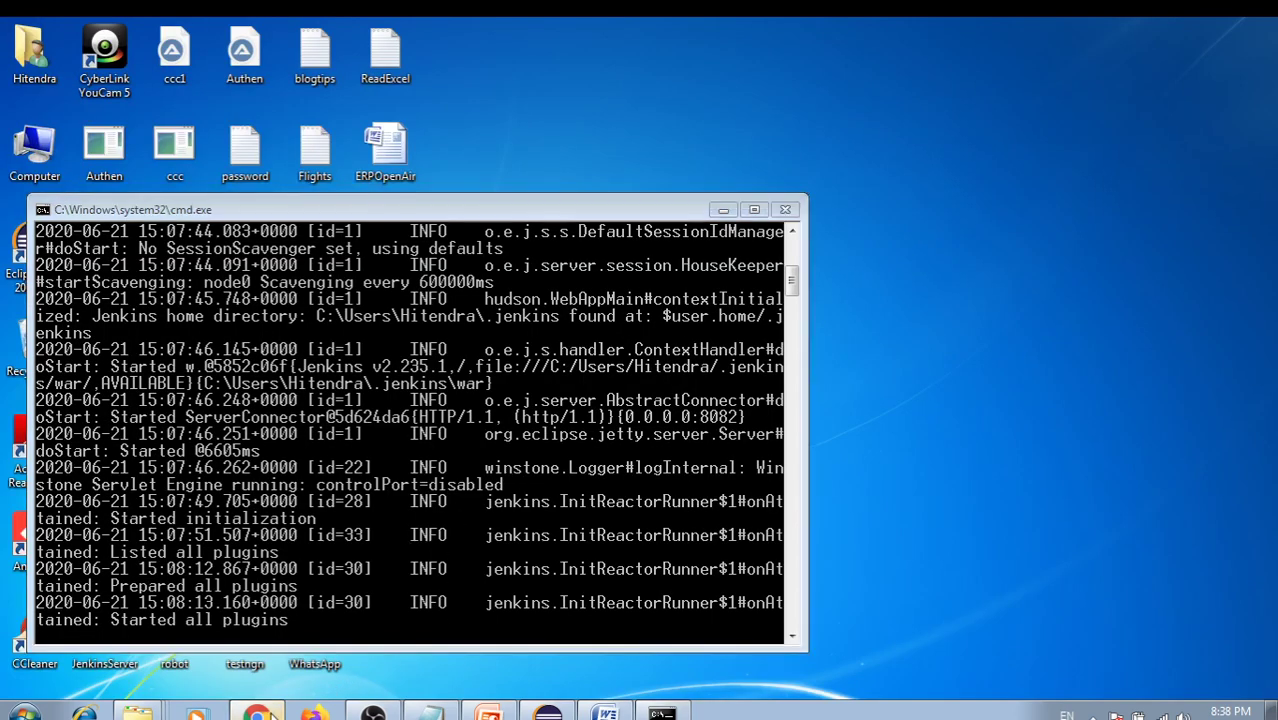
{"action": "left_click", "coordinate": [262, 711]}
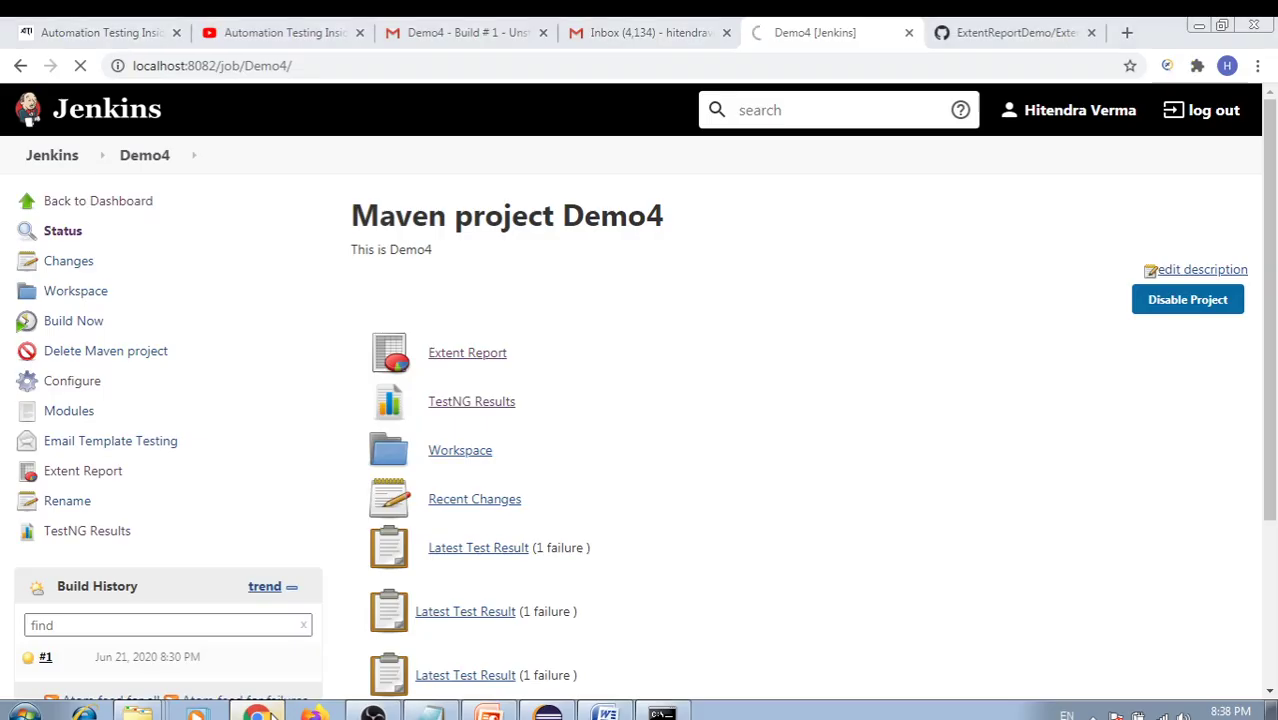
{"action": "left_click", "coordinate": [258, 712]}
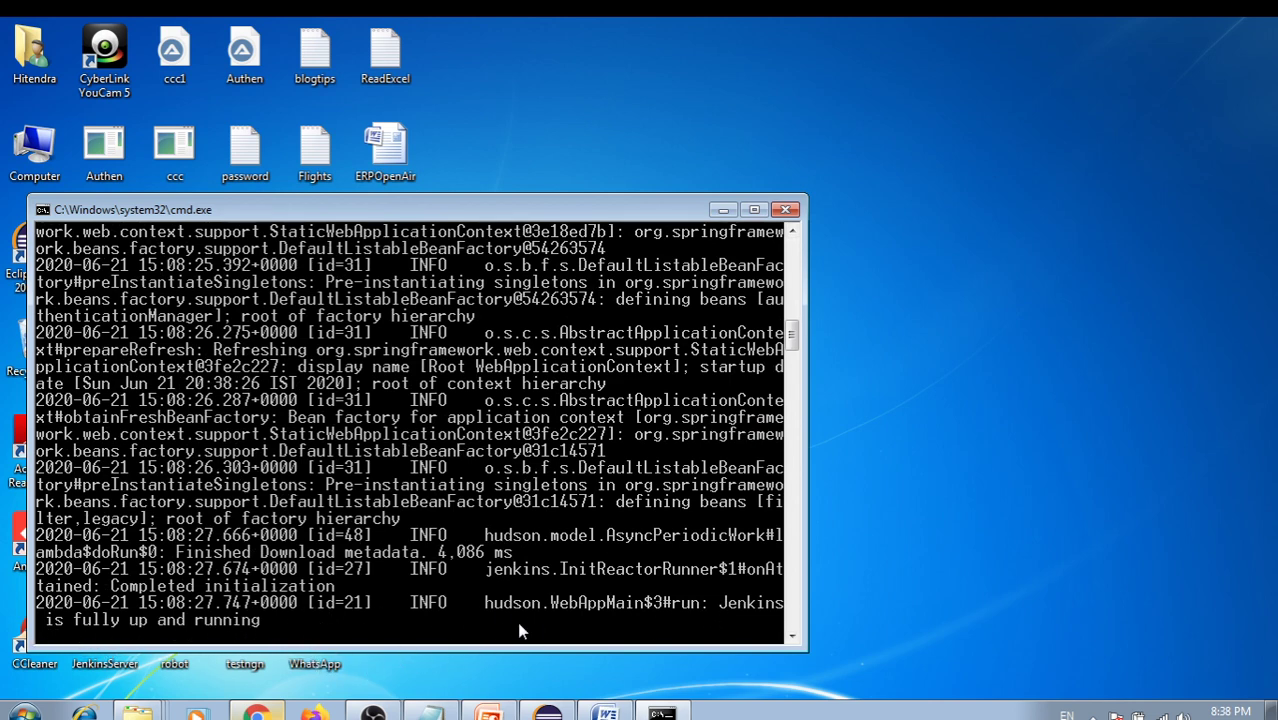
Sign in on the Jenkins login page at localhost:8082 by entering the username and password
{"action": "left_click", "coordinate": [257, 712]}
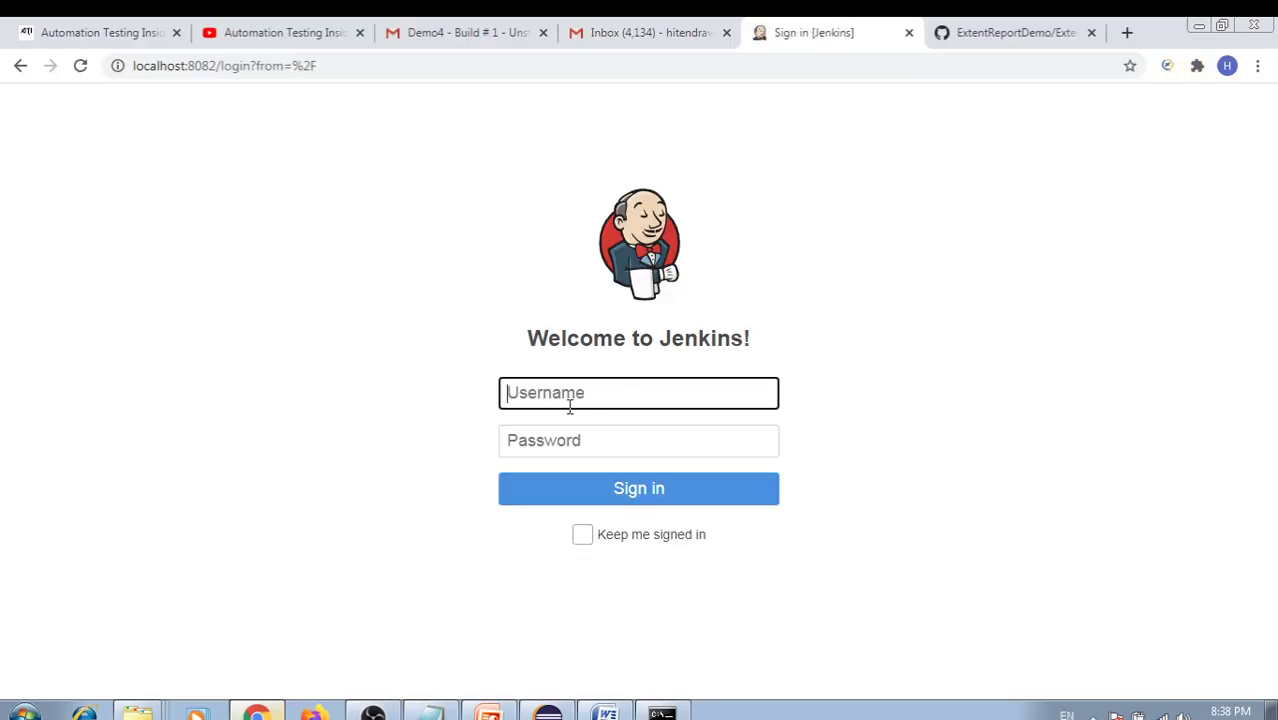
{"action": "left_click", "coordinate": [566, 391]}
{"action": "type", "text": "admin"}
{"action": "key", "text": "Tab"}
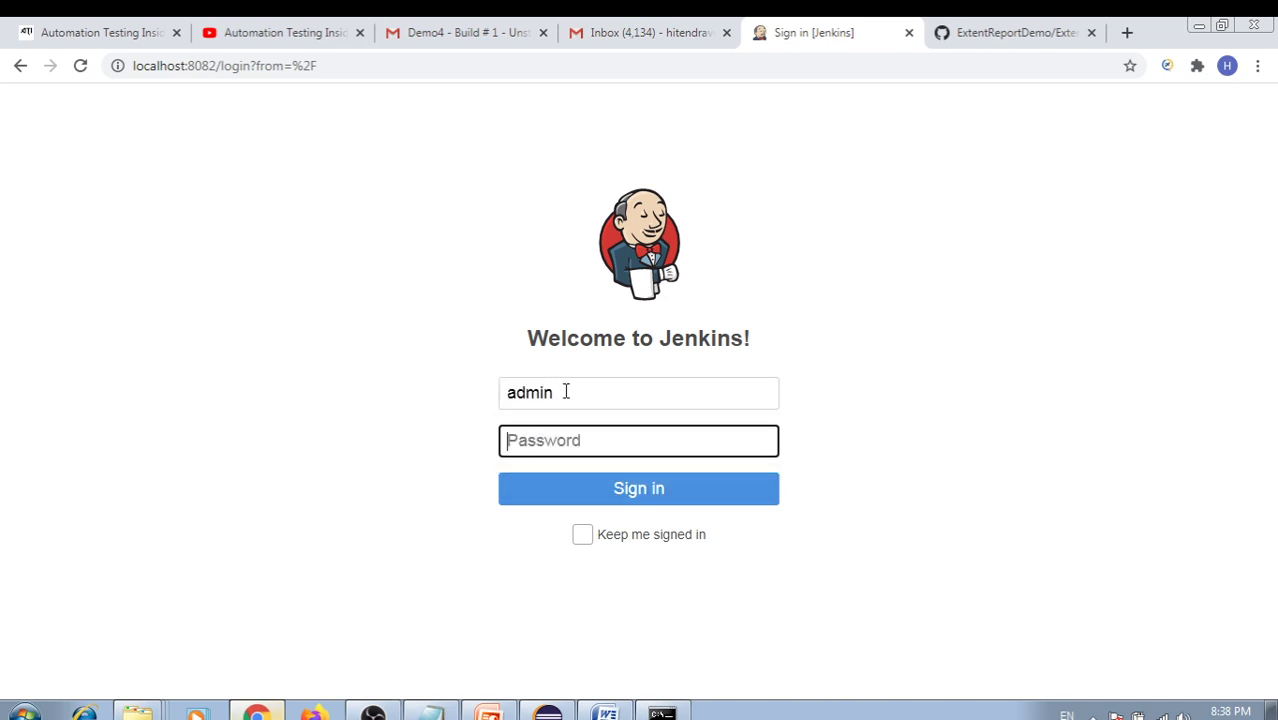
{"action": "type", "text": "a"}
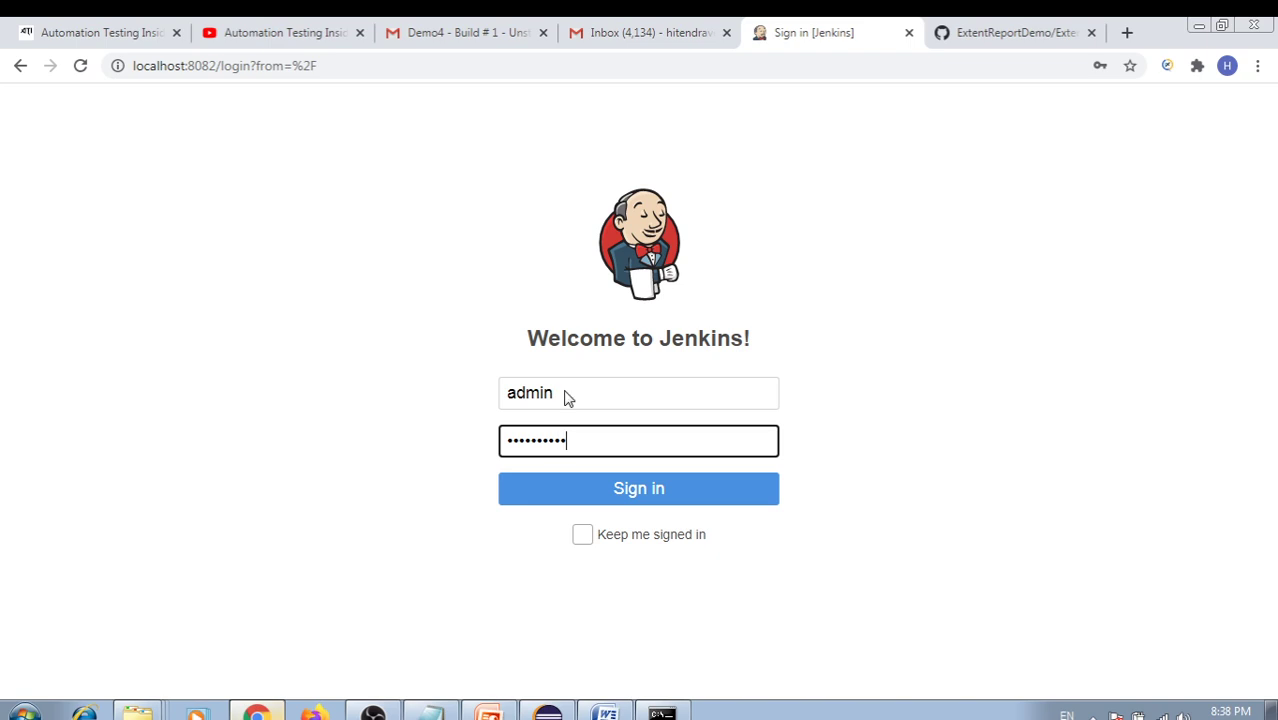
{"action": "key", "text": "Return"}
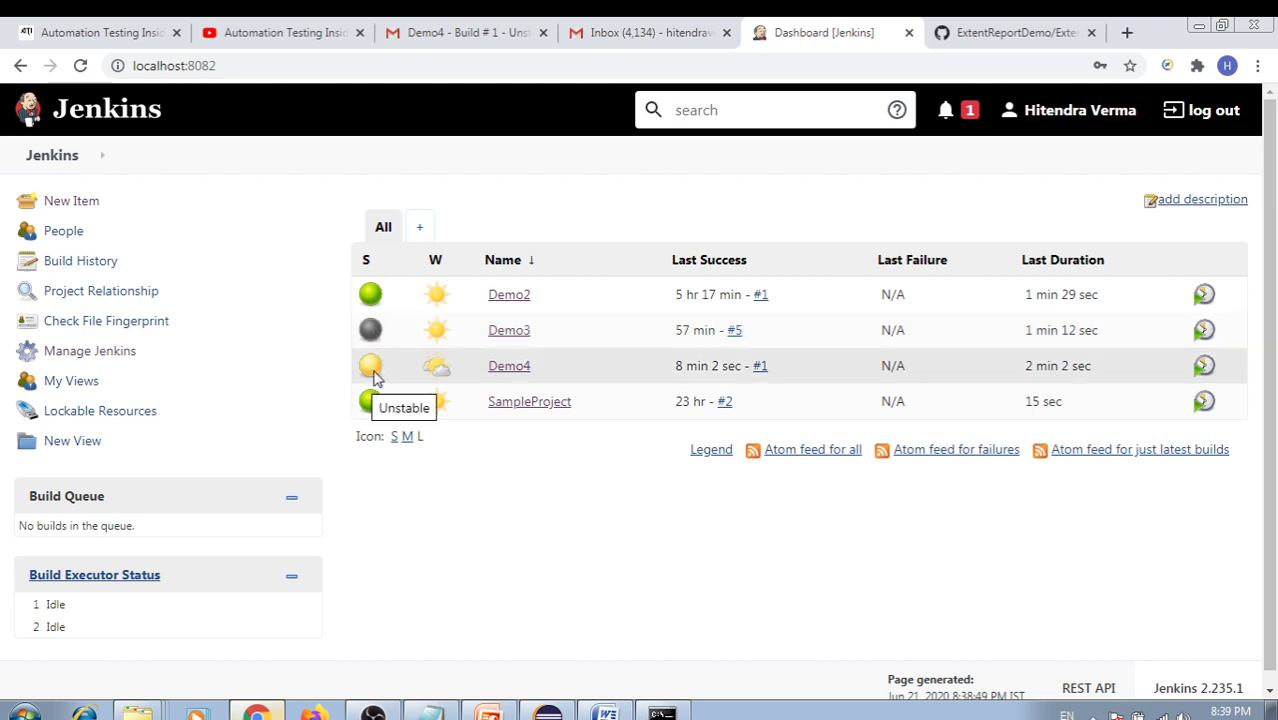
Start a new Demo4 build and open the running build #2's console output
{"action": "left_click", "coordinate": [520, 372]}
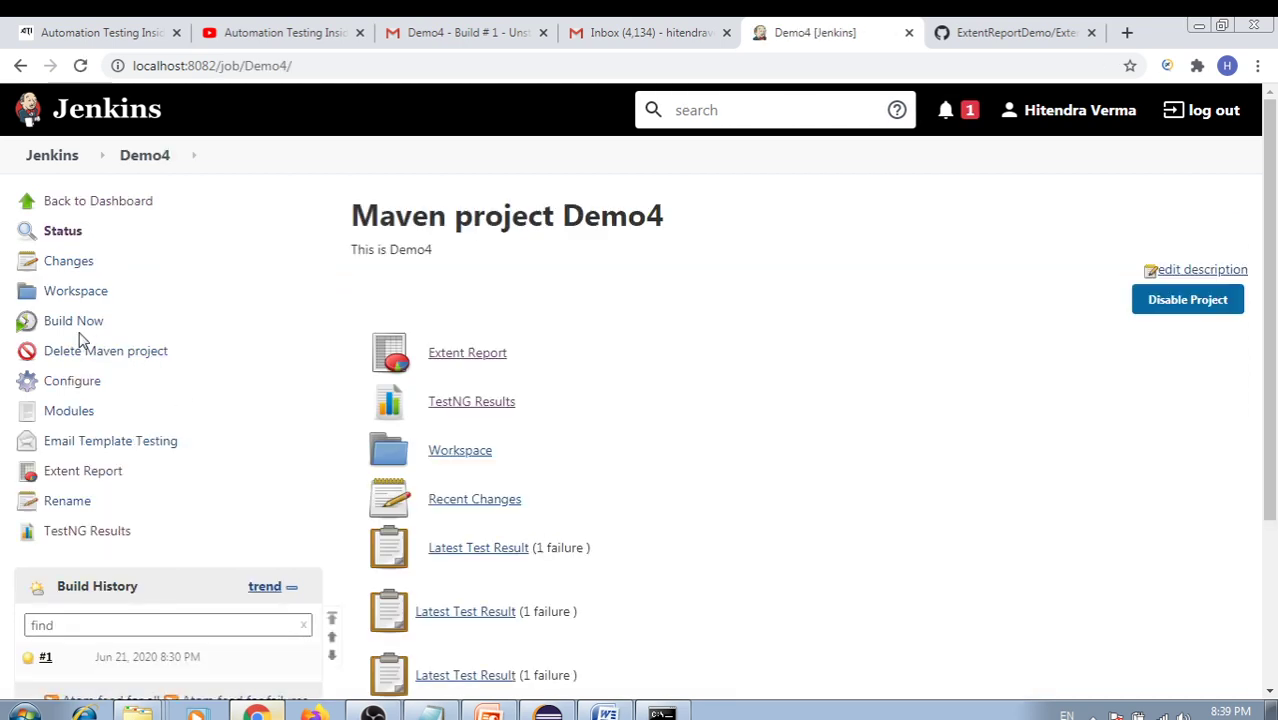
{"action": "left_click", "coordinate": [72, 322]}
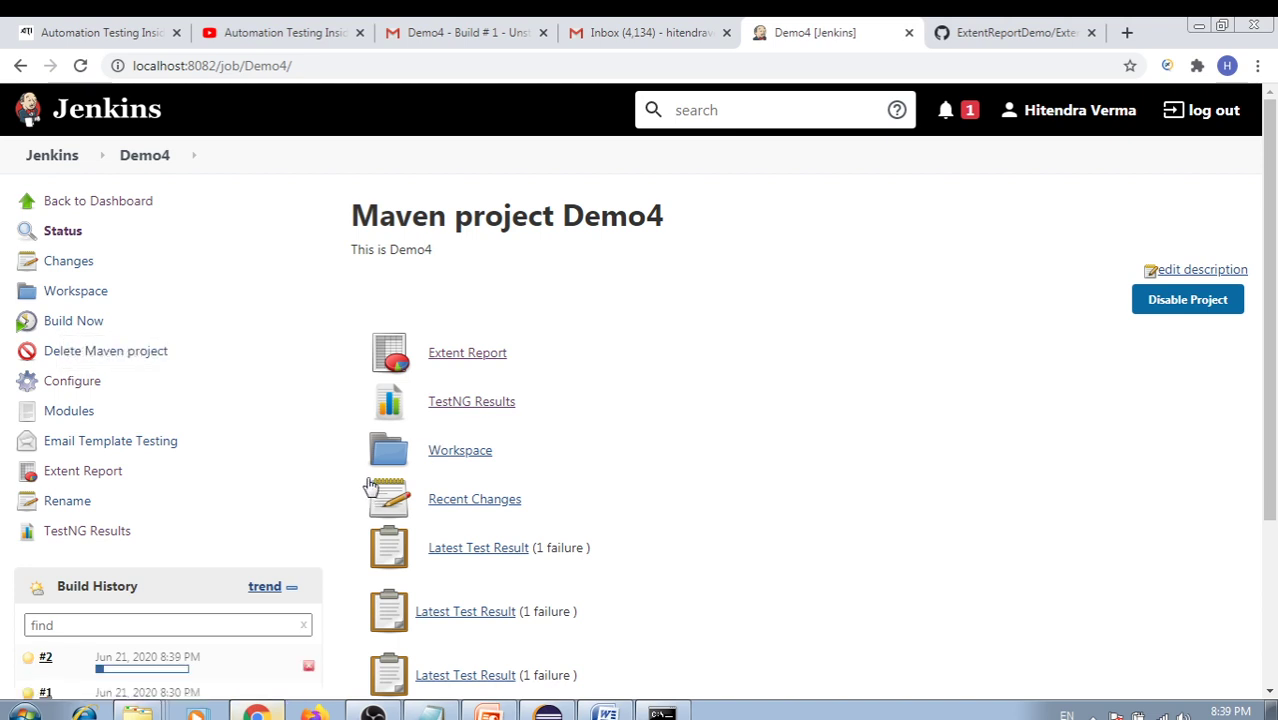
{"action": "left_click", "coordinate": [163, 659]}
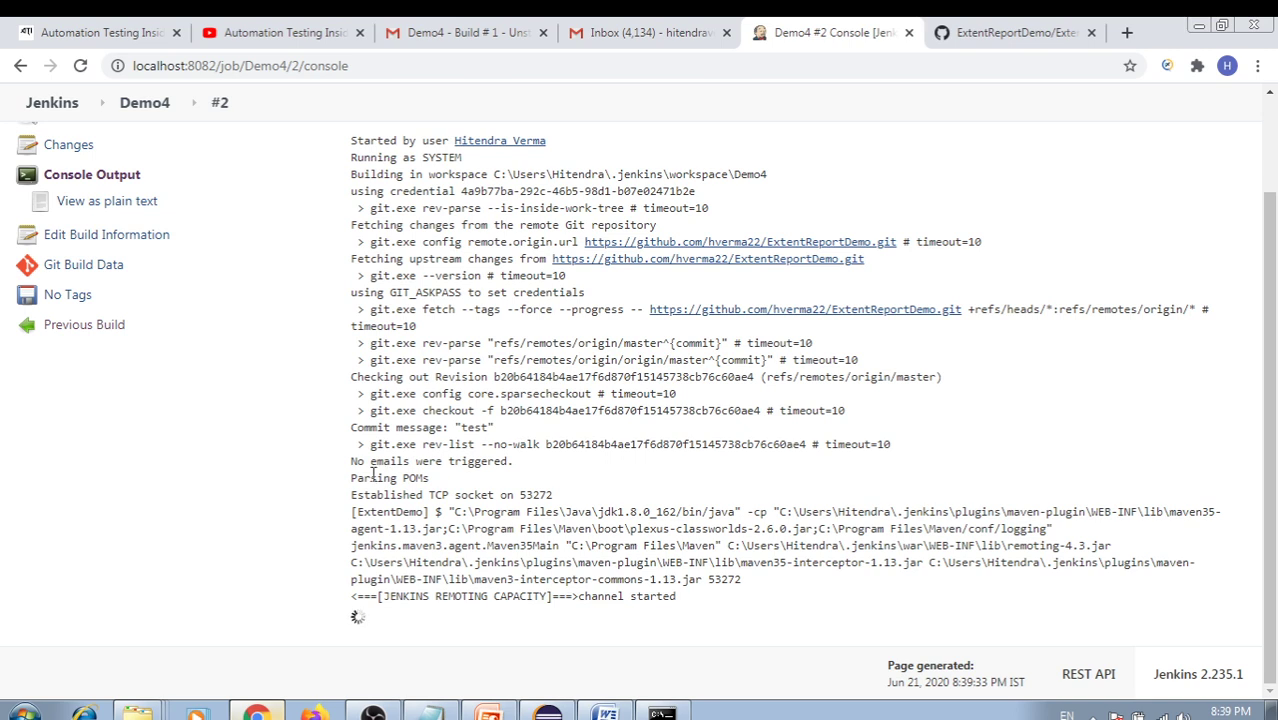
Highlight the Parsing POMs line and the git repository URL in the build #2 log
{"action": "left_click_drag", "start_coordinate": [352, 478], "coordinate": [470, 482]}
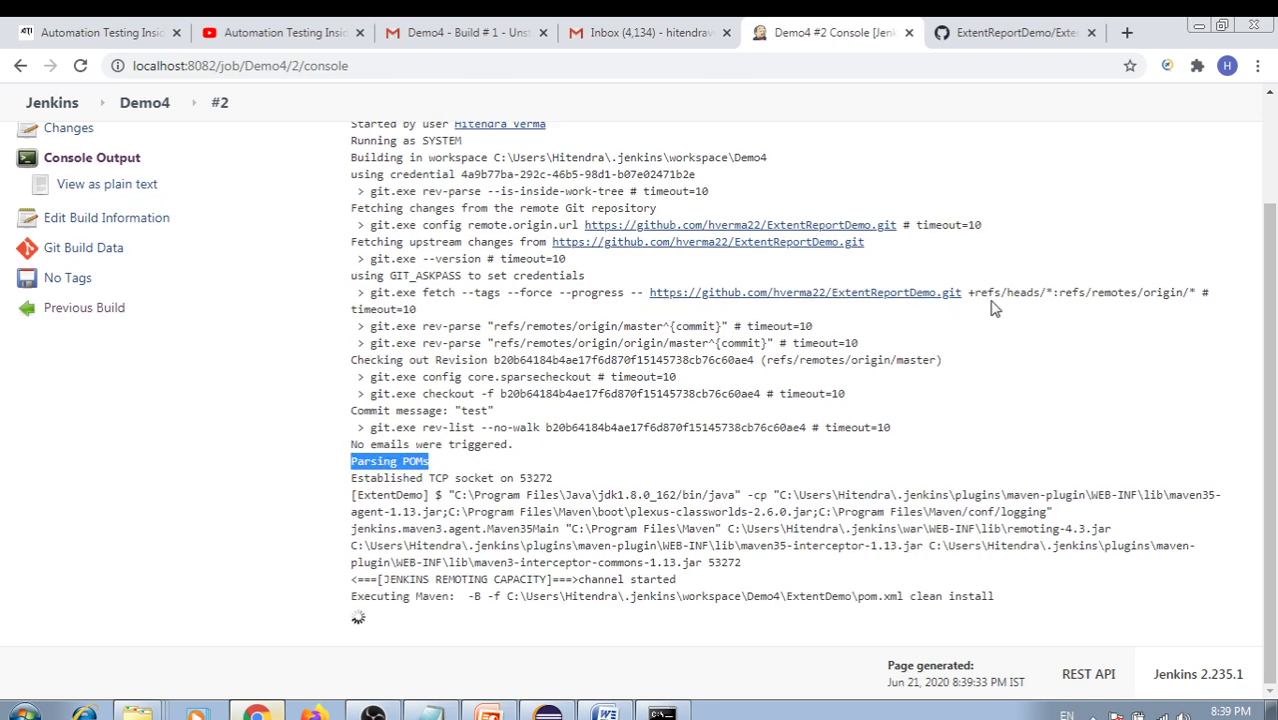
{"action": "left_click_drag", "start_coordinate": [997, 292], "coordinate": [650, 292]}
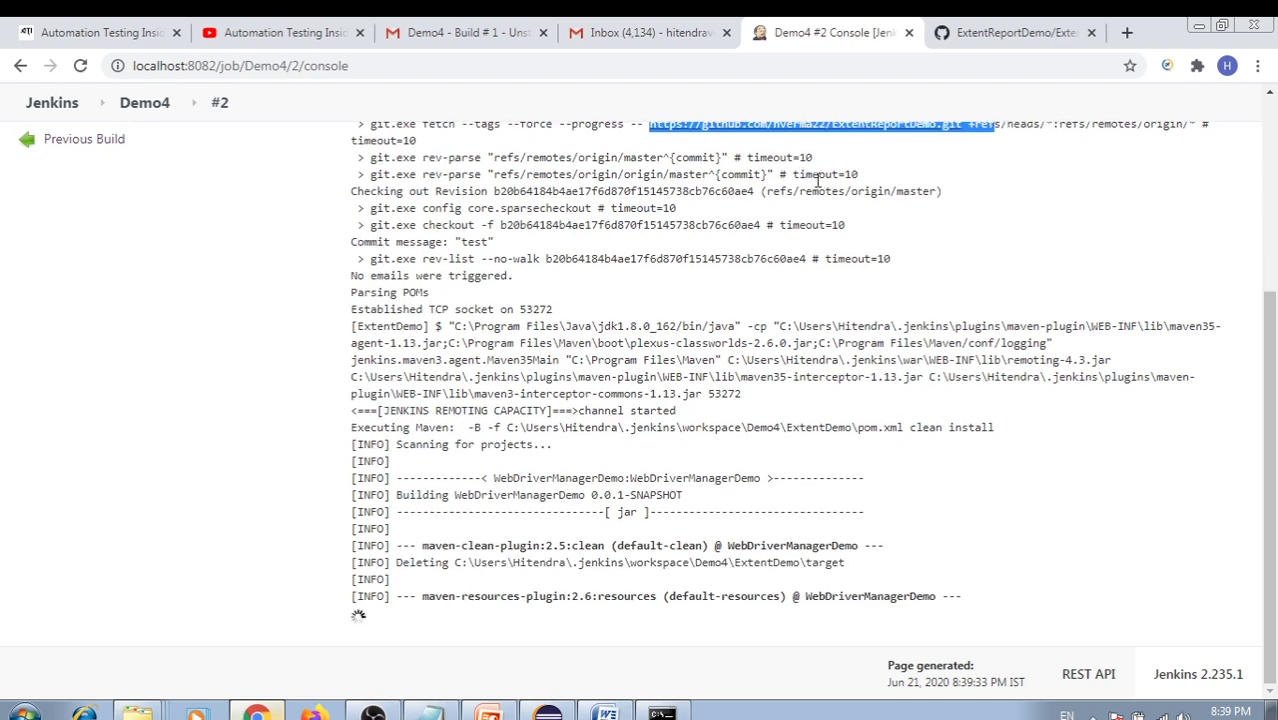
{"action": "scroll", "coordinate": [818, 178], "scroll_direction": "up", "scroll_amount": 2}
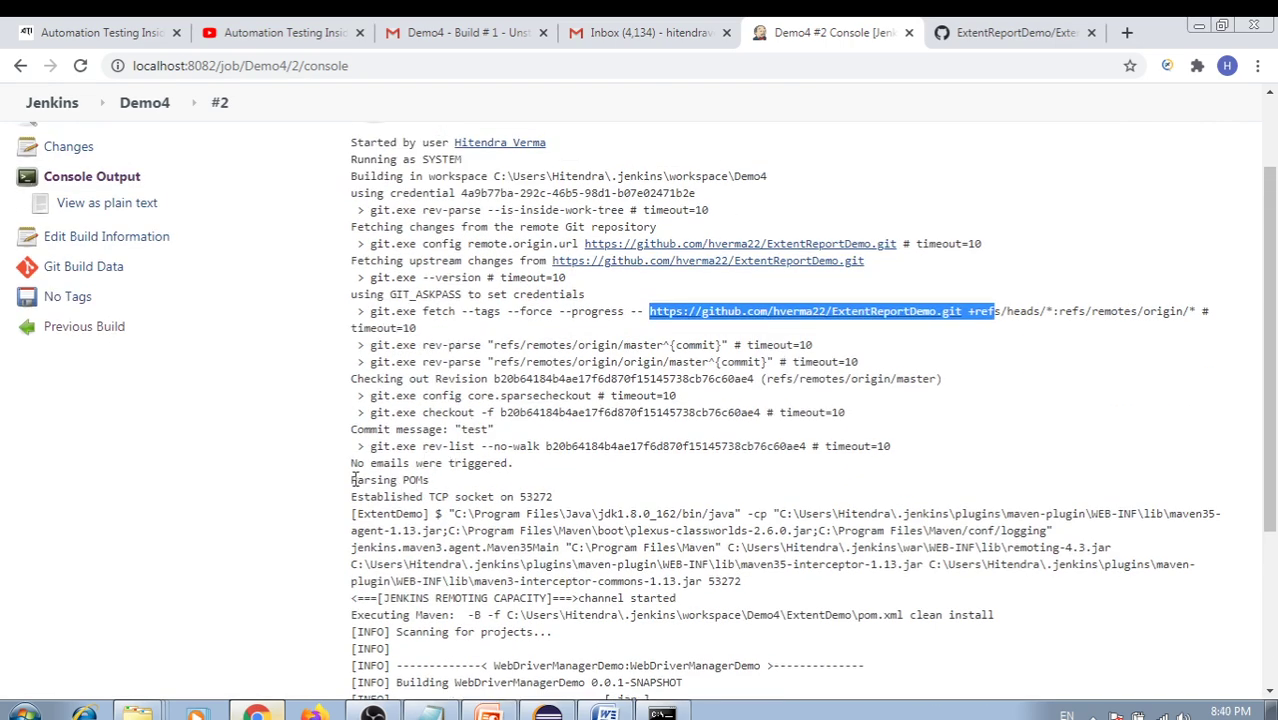
{"action": "left_click_drag", "start_coordinate": [352, 480], "coordinate": [438, 481]}
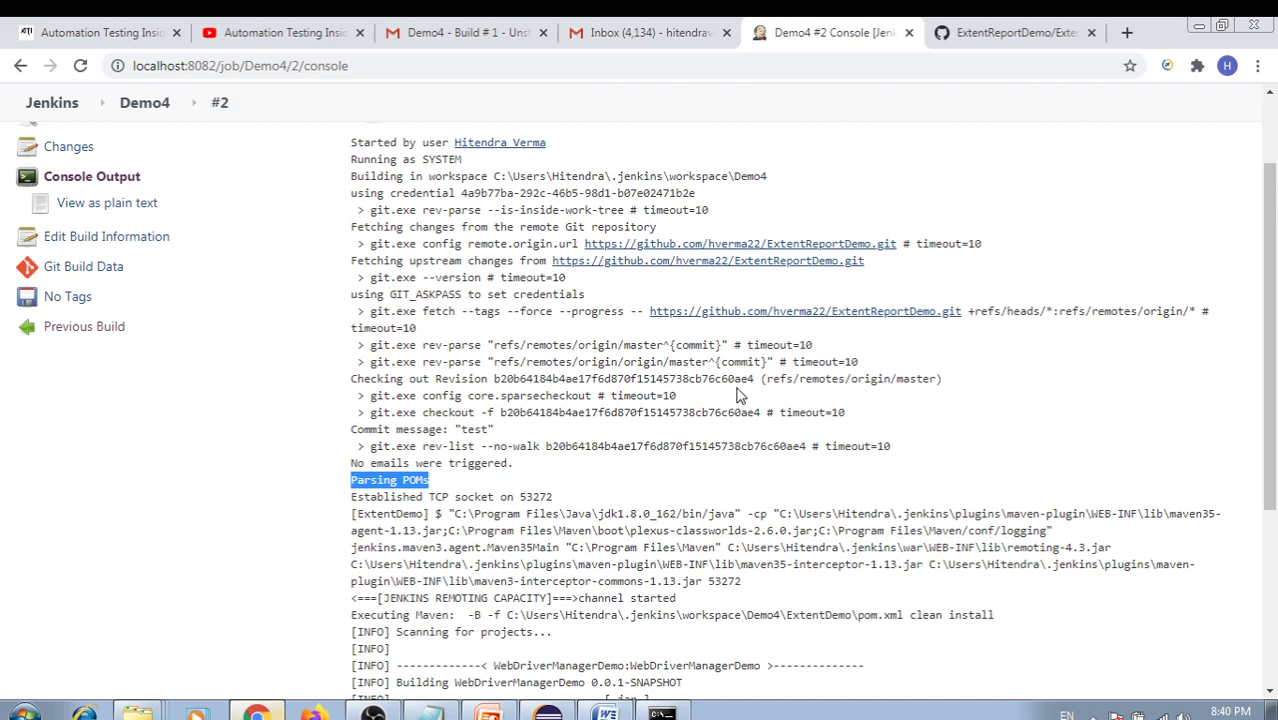
{"action": "scroll", "coordinate": [742, 393], "scroll_direction": "down", "scroll_amount": 2}
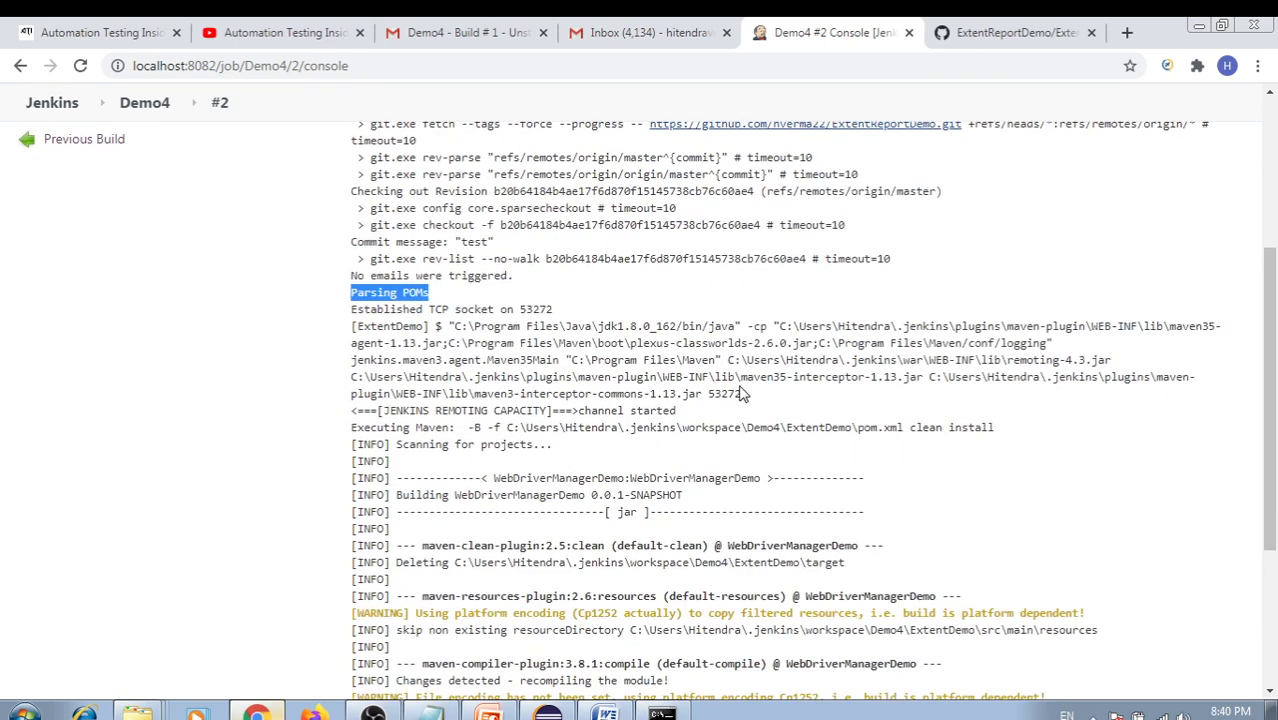
{"action": "scroll", "coordinate": [745, 396], "scroll_direction": "down", "scroll_amount": 3}
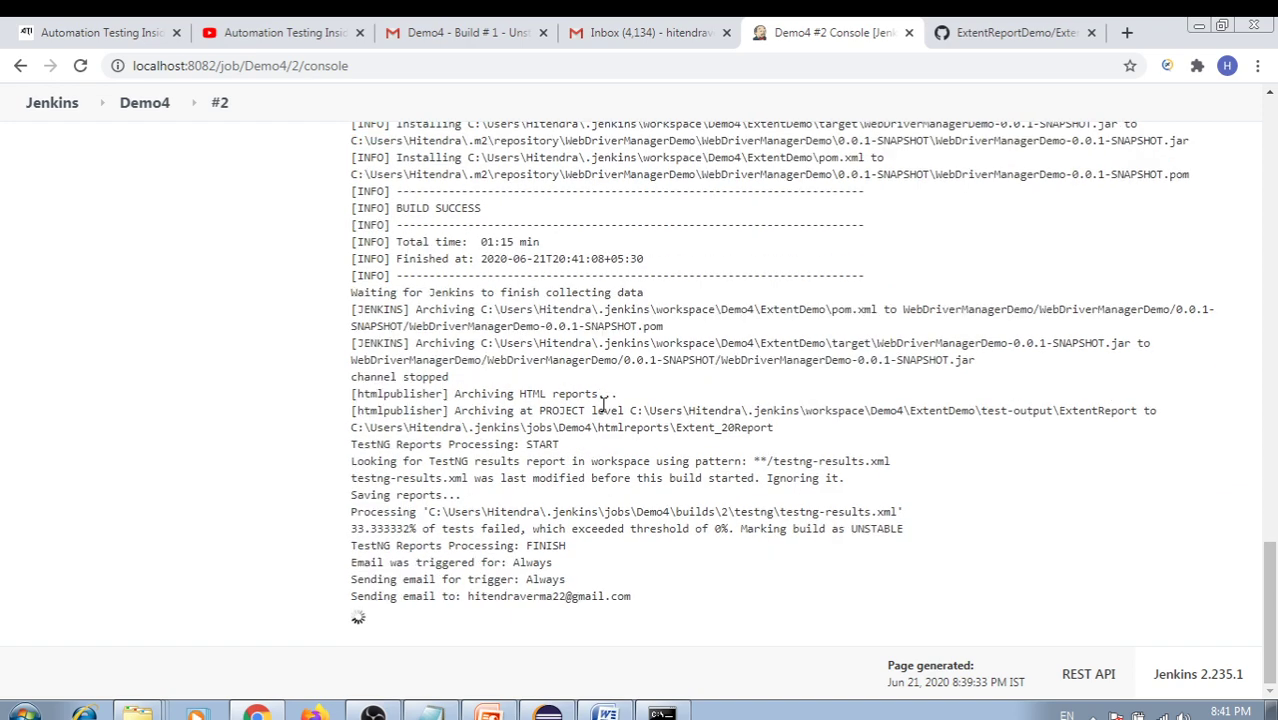
Confirm at the log's end that build #2 finished UNSTABLE and the report email was sent
{"action": "scroll", "coordinate": [614, 420], "scroll_direction": "up", "scroll_amount": 3}
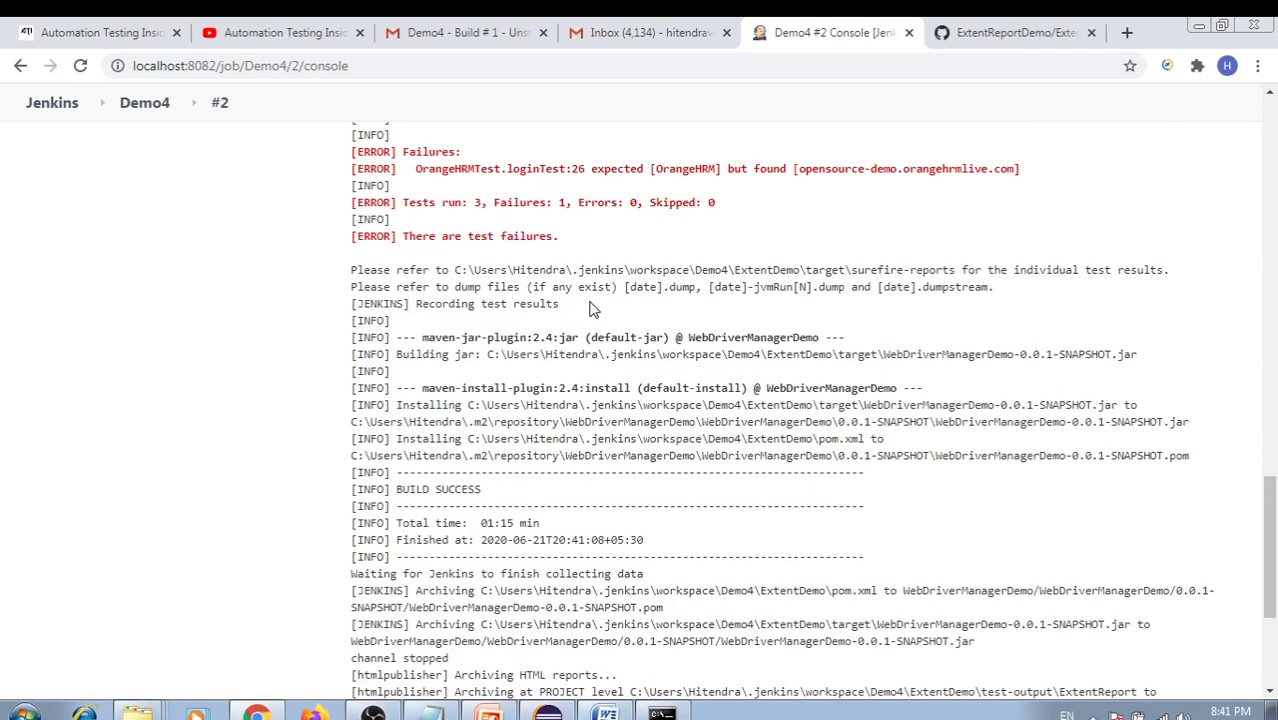
{"action": "left_click_drag", "start_coordinate": [513, 205], "coordinate": [602, 226]}
{"action": "scroll", "coordinate": [648, 455], "scroll_direction": "down", "scroll_amount": 3}
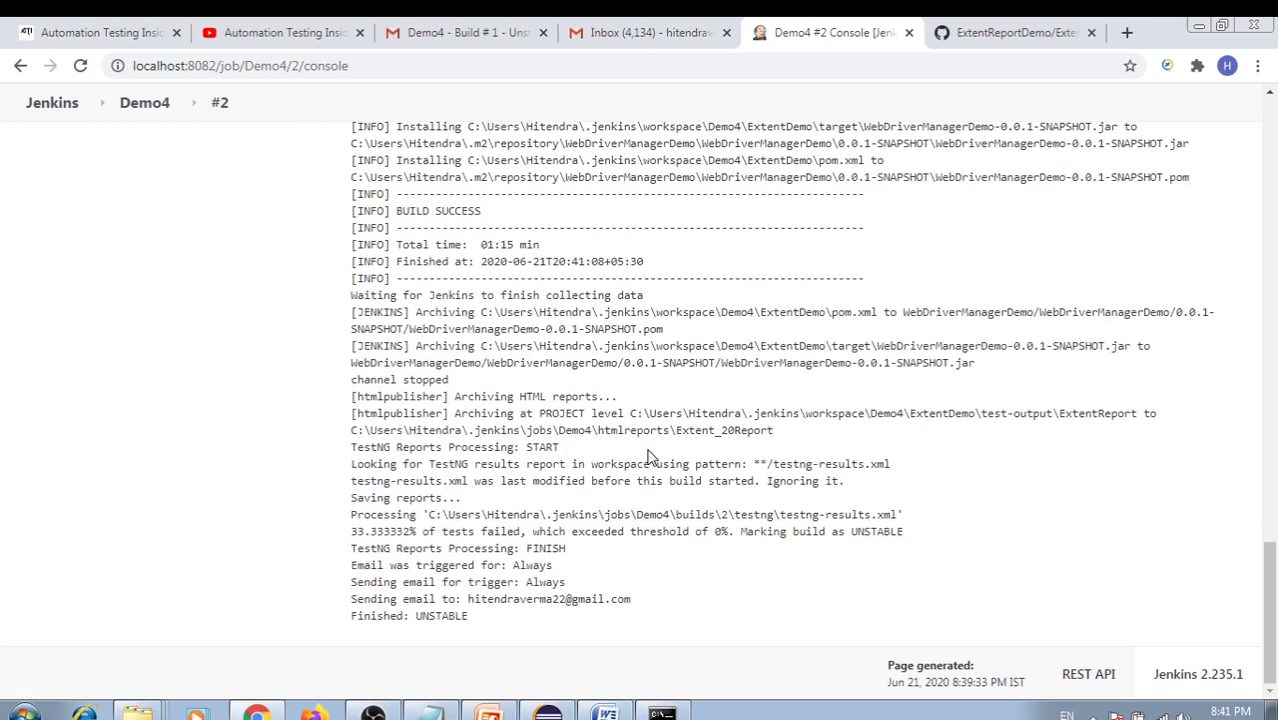
{"action": "double_click", "coordinate": [446, 614]}
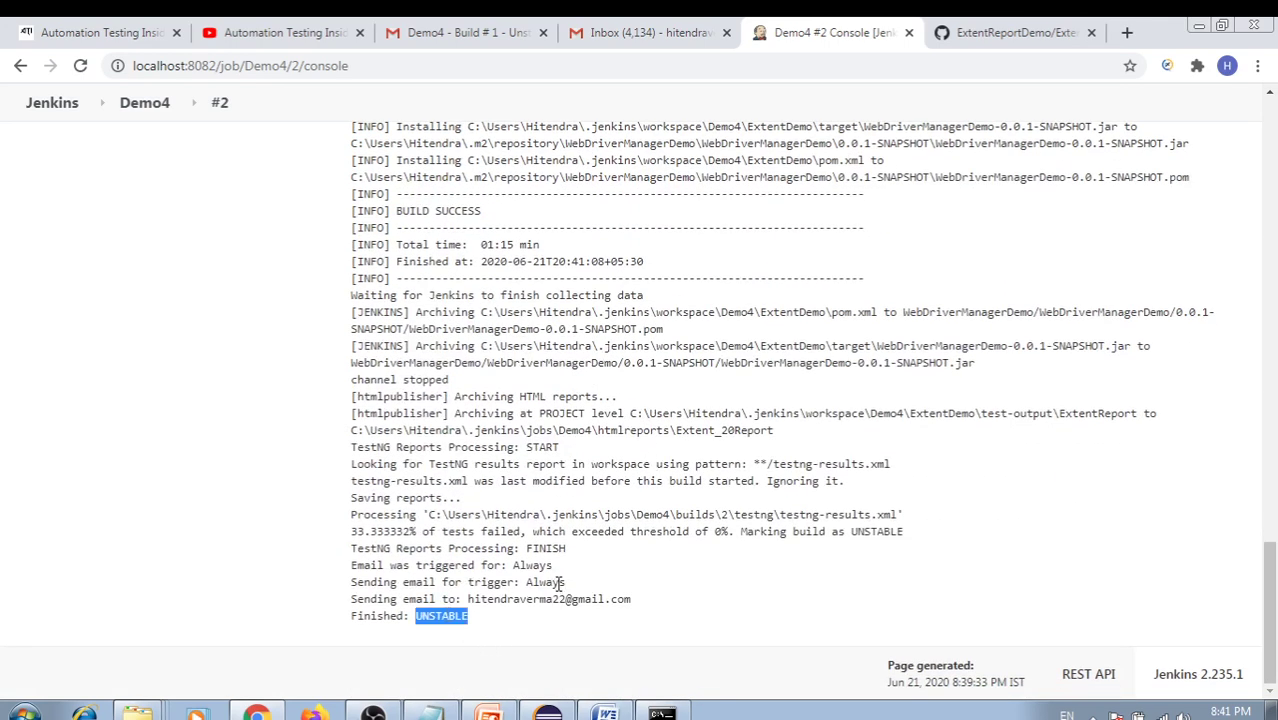
{"action": "left_click_drag", "start_coordinate": [485, 565], "coordinate": [566, 599]}
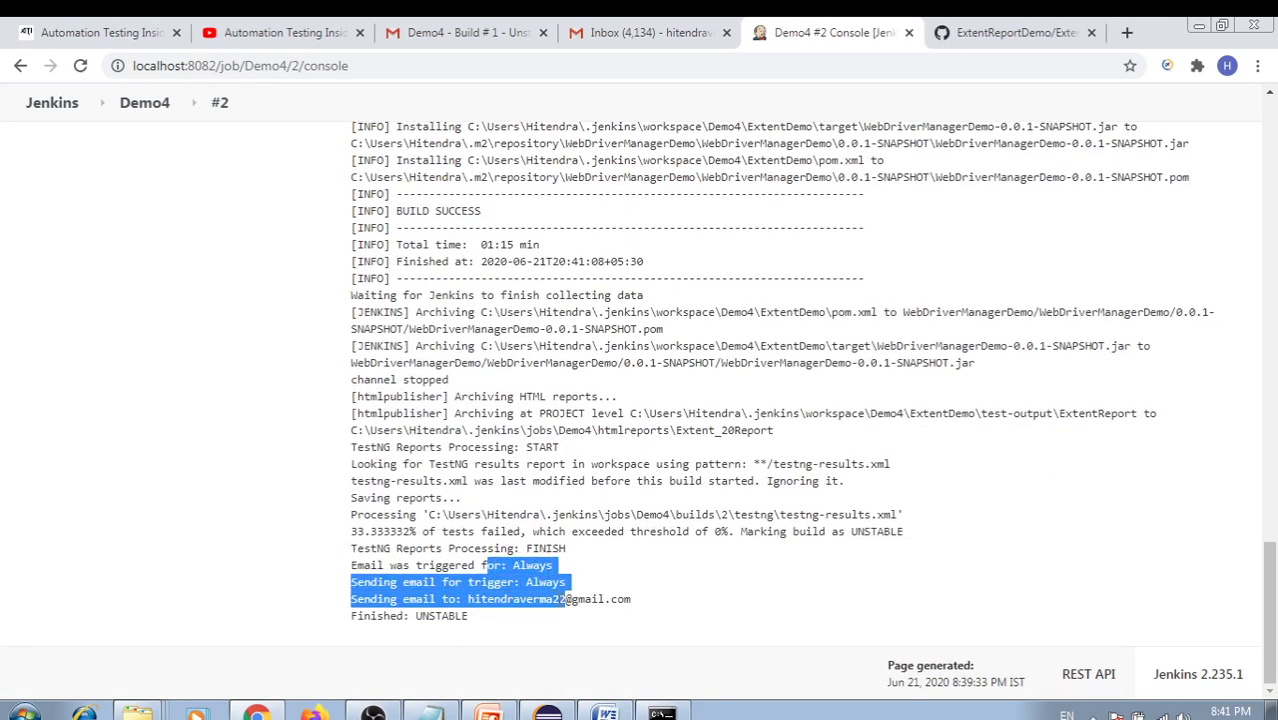
{"action": "left_click", "coordinate": [505, 40]}
Read the 'Demo4 - Build # 2 - Still Unstable!' email in Gmail, then return to the Jenkins console
{"action": "left_click", "coordinate": [98, 240]}
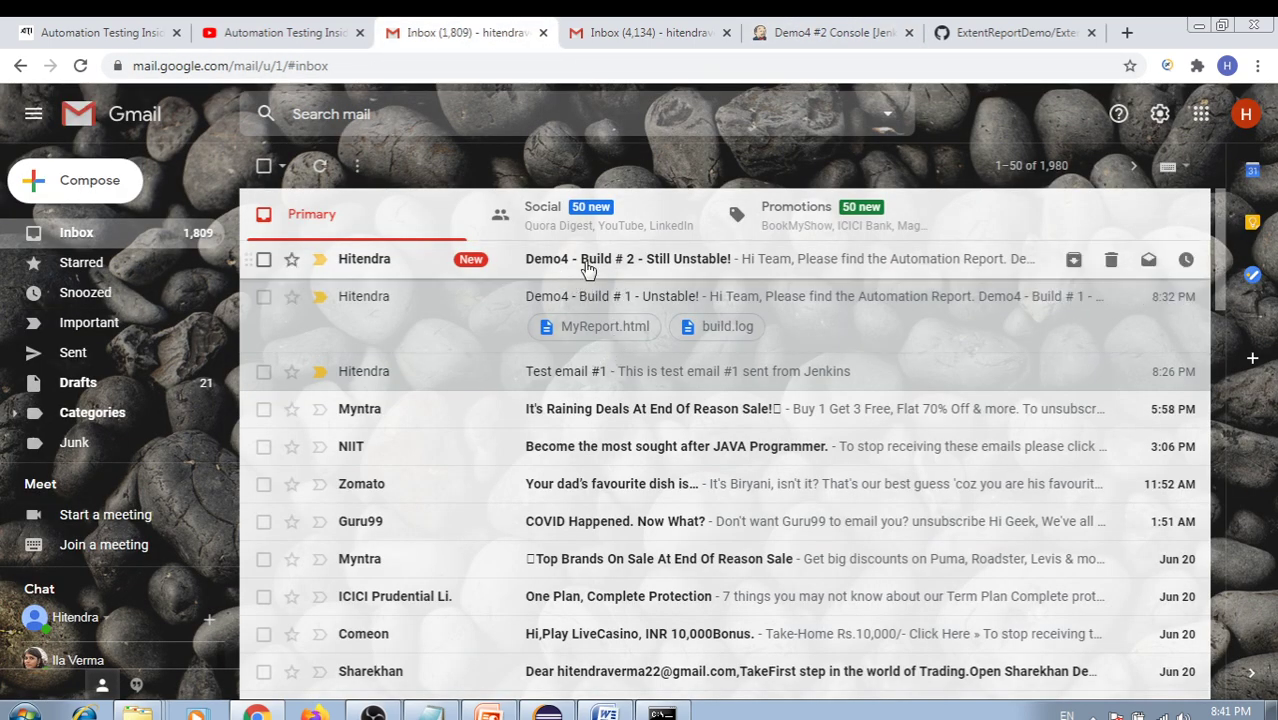
{"action": "left_click", "coordinate": [586, 264]}
{"action": "left_click_drag", "start_coordinate": [357, 386], "coordinate": [423, 385]}
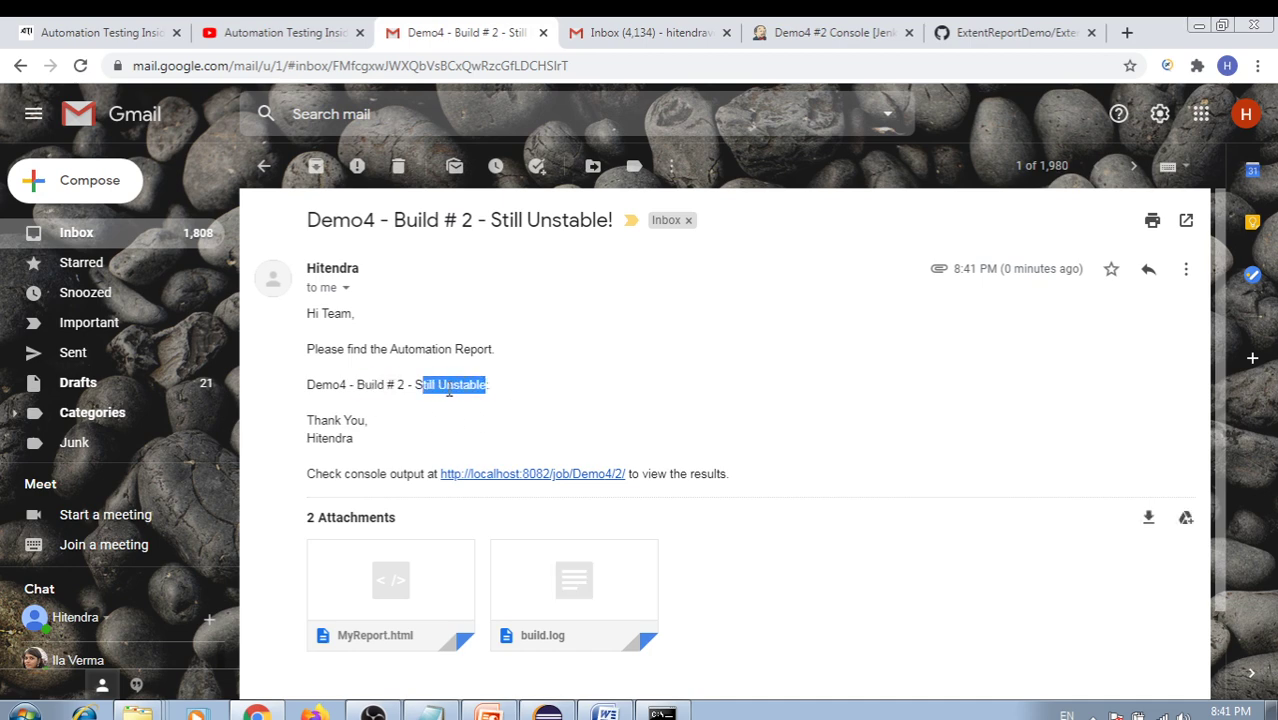
{"action": "left_click", "coordinate": [68, 240]}
{"action": "left_click", "coordinate": [810, 33]}
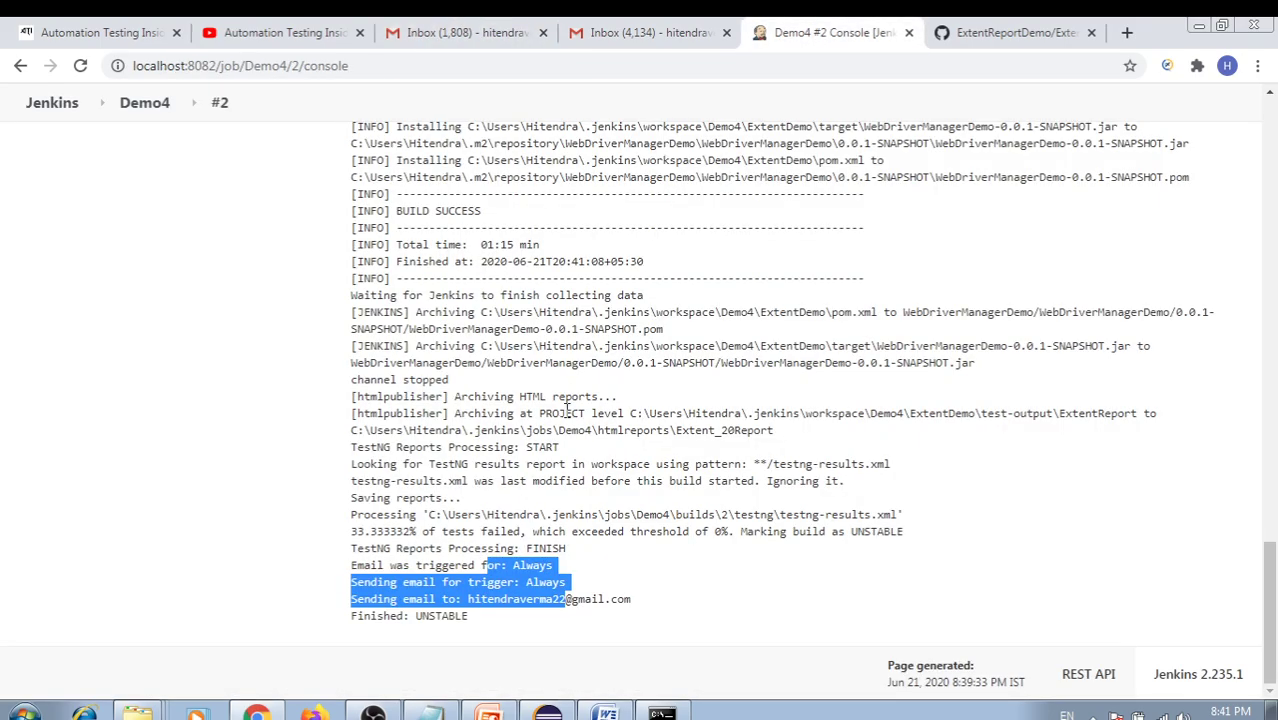
{"action": "scroll", "coordinate": [570, 432], "scroll_direction": "up", "scroll_amount": 10}
{"action": "scroll", "coordinate": [570, 432], "scroll_direction": "up", "scroll_amount": 2}
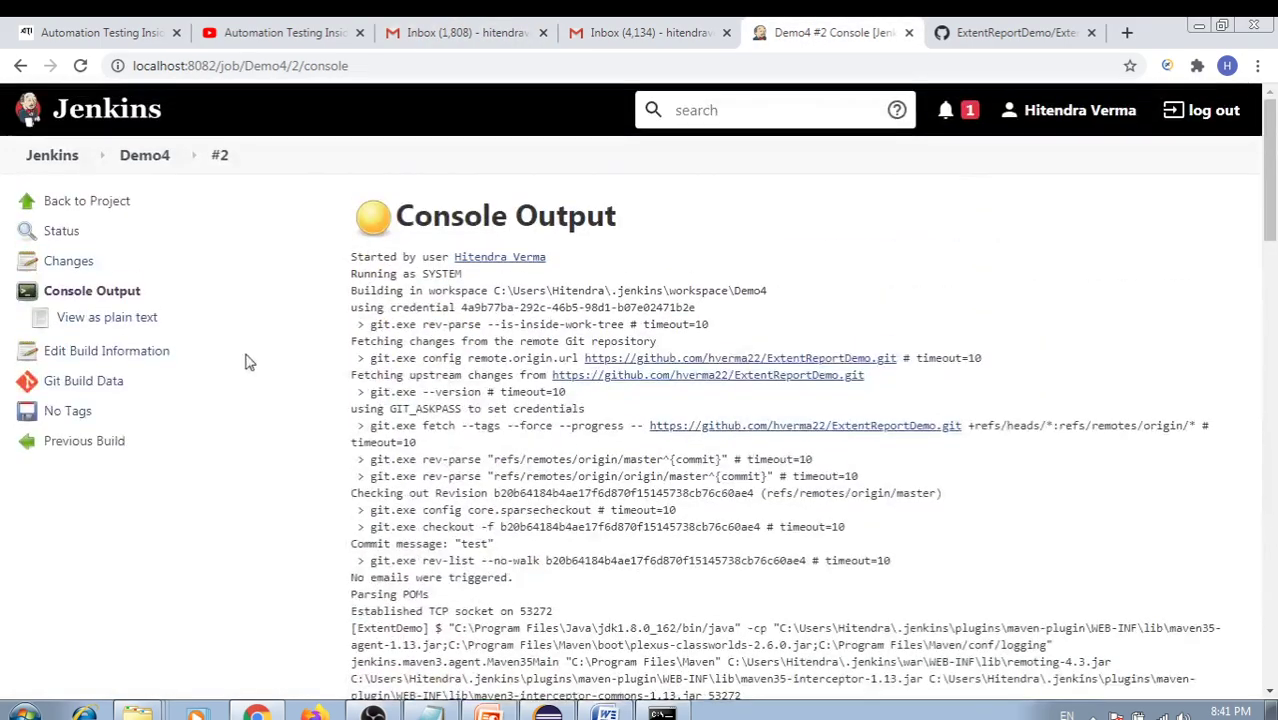
Open Demo4's Extent Report and inspect loginTest's AssertionError and screenshot step
{"action": "left_click", "coordinate": [95, 204]}
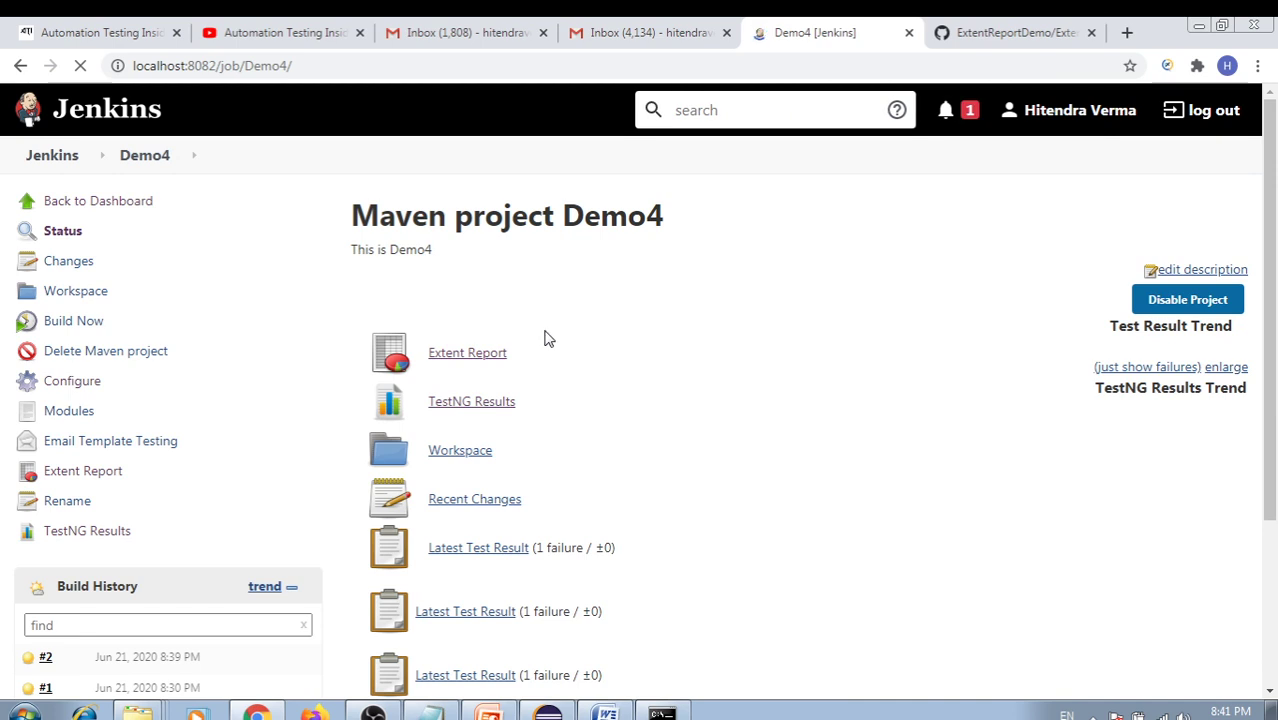
{"action": "left_click", "coordinate": [470, 354]}
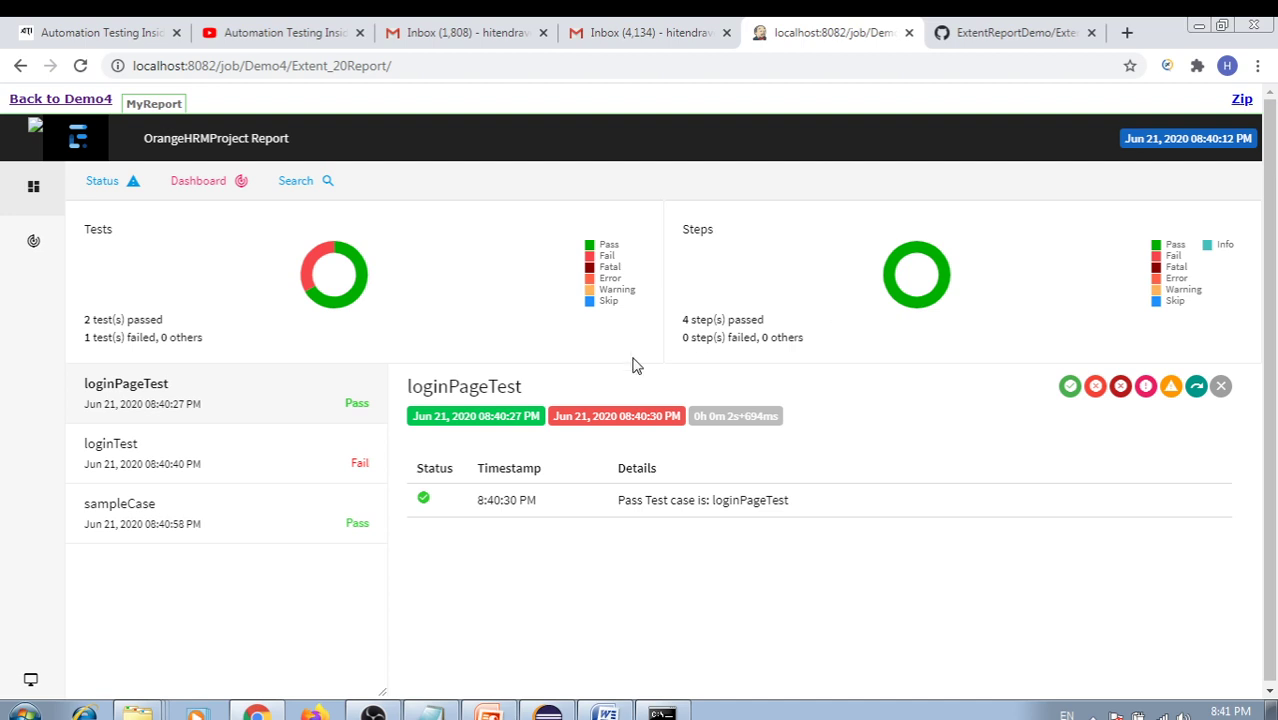
{"action": "left_click", "coordinate": [206, 460]}
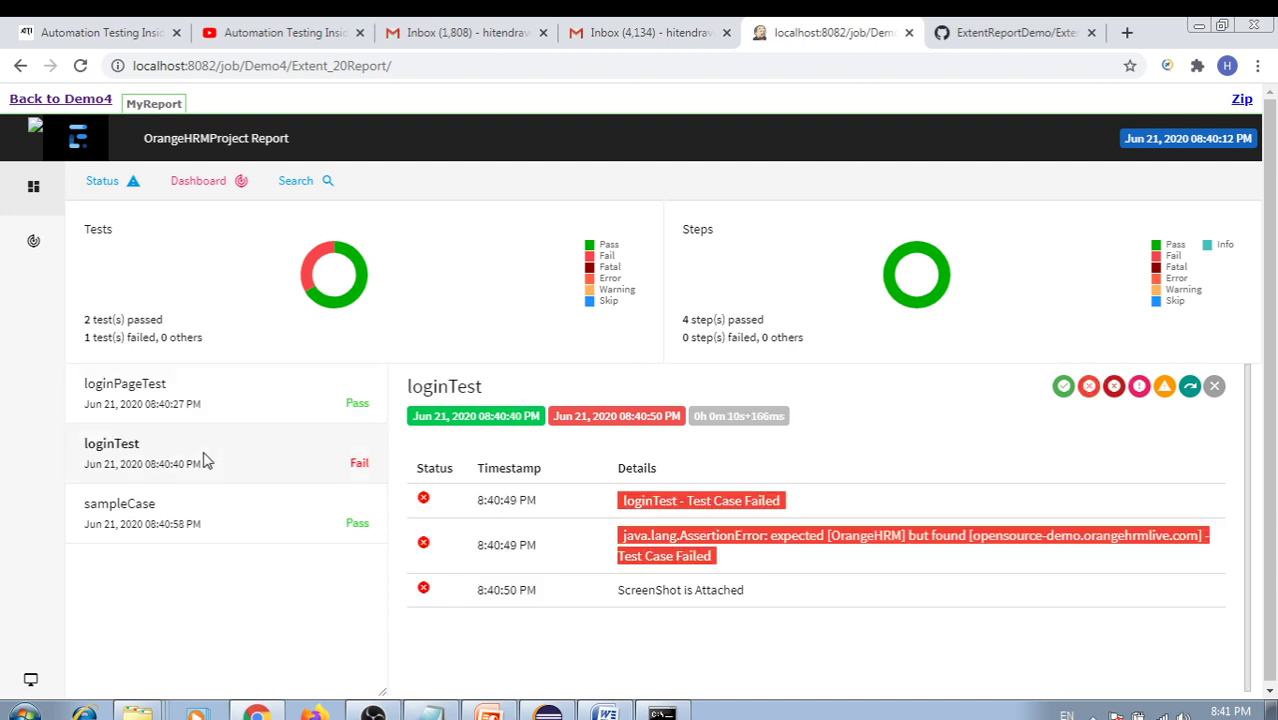
{"action": "left_click_drag", "start_coordinate": [633, 499], "coordinate": [746, 508]}
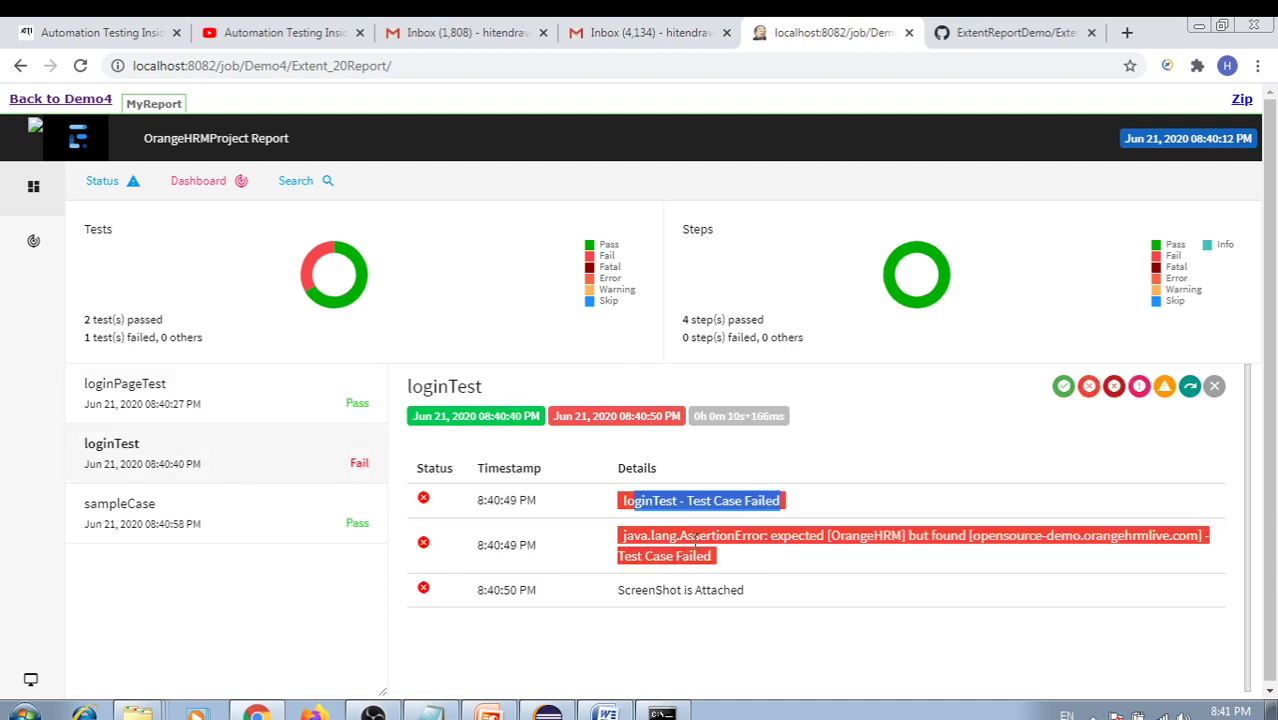
{"action": "left_click_drag", "start_coordinate": [640, 537], "coordinate": [798, 537]}
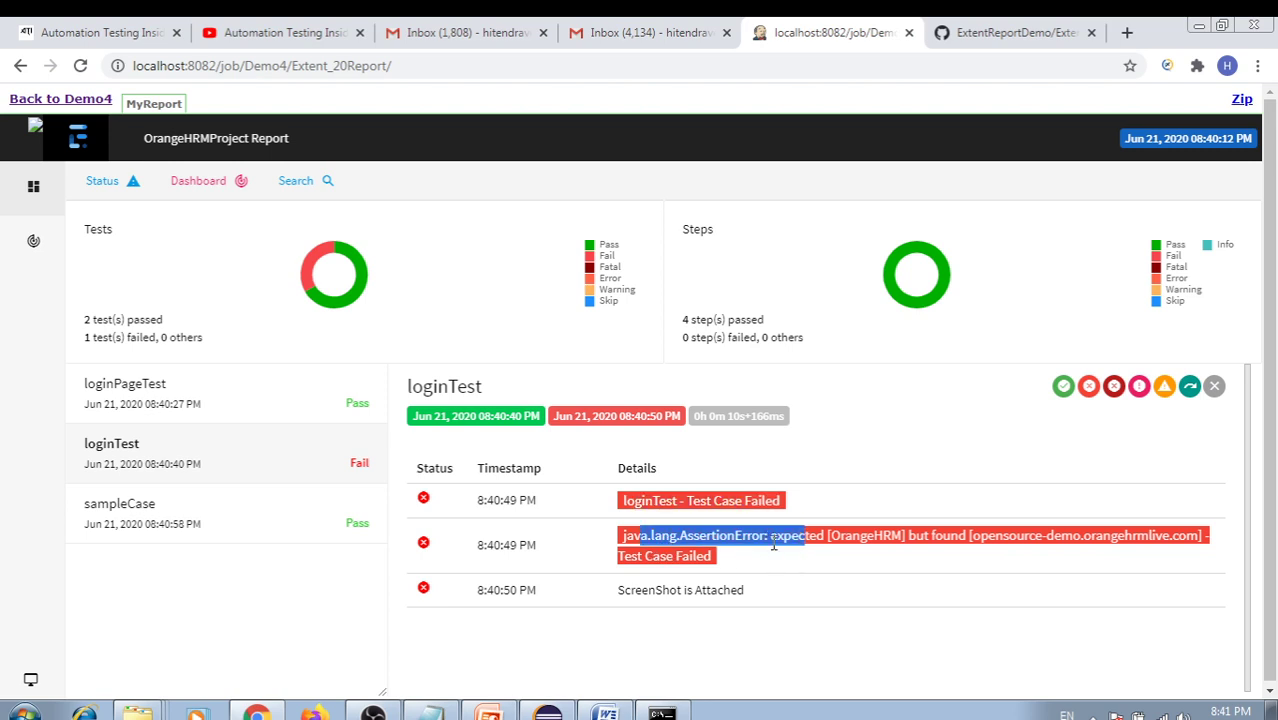
{"action": "left_click", "coordinate": [647, 591]}
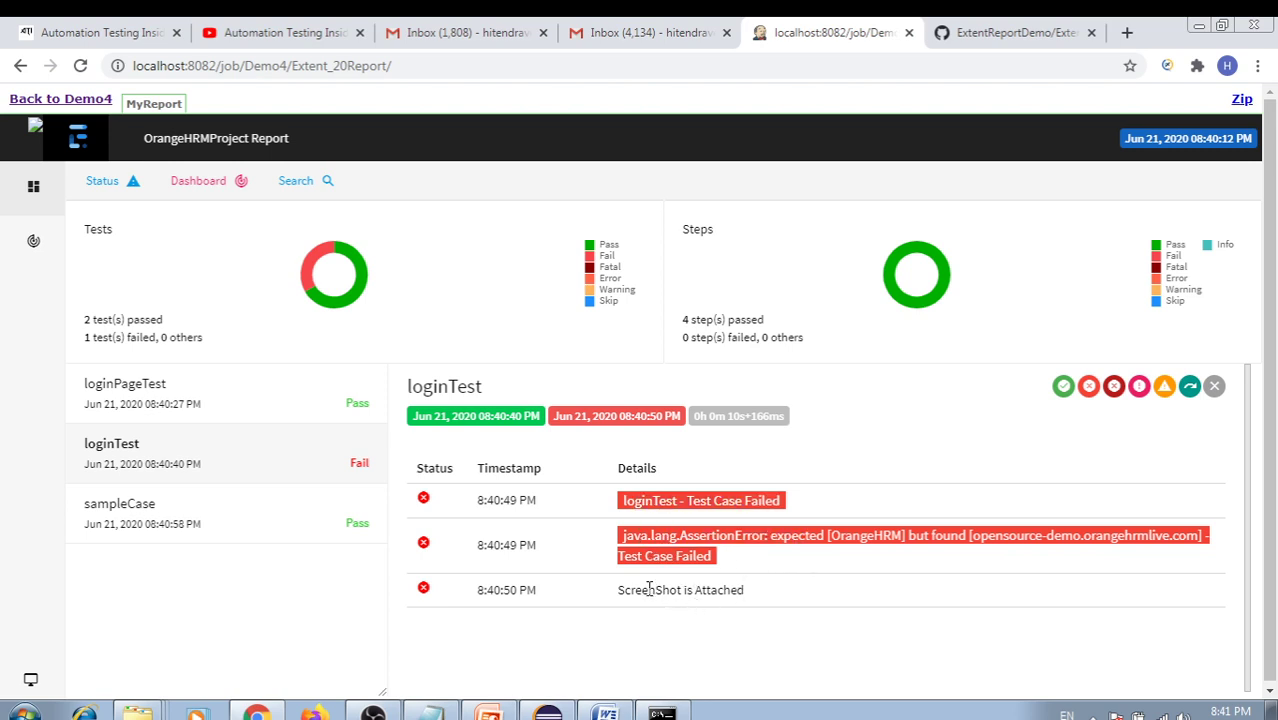
{"action": "left_click_drag", "start_coordinate": [620, 590], "coordinate": [754, 598]}
{"action": "left_click", "coordinate": [770, 598]}
{"action": "left_click_drag", "start_coordinate": [636, 591], "coordinate": [704, 595]}
{"action": "left_click", "coordinate": [772, 604]}
Check the window-maximise line in BaseClass.java in Eclipse, then return to the report
{"action": "left_click", "coordinate": [547, 712]}
{"action": "left_click", "coordinate": [510, 260]}
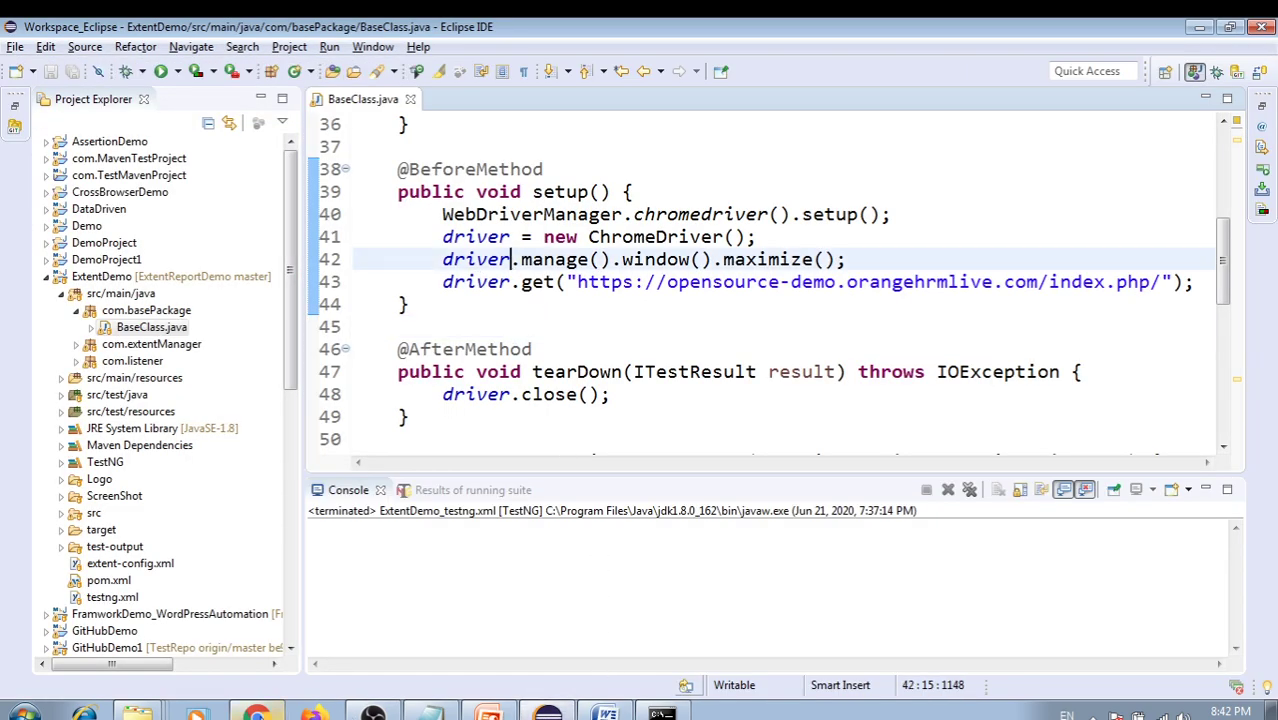
{"action": "key", "text": "alt+Tab"}
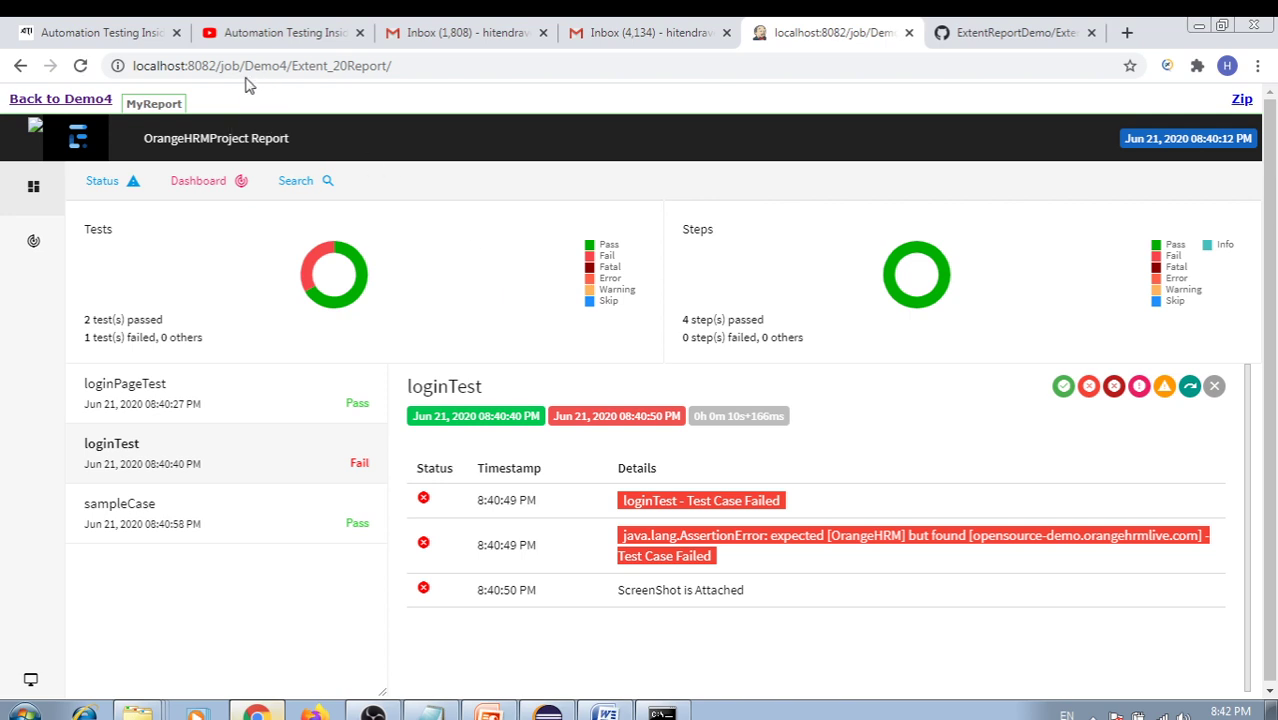
Browse the Demo4 workspace to the ExtentDemo/Logo folder holding ATI.png
{"action": "left_click", "coordinate": [68, 99]}
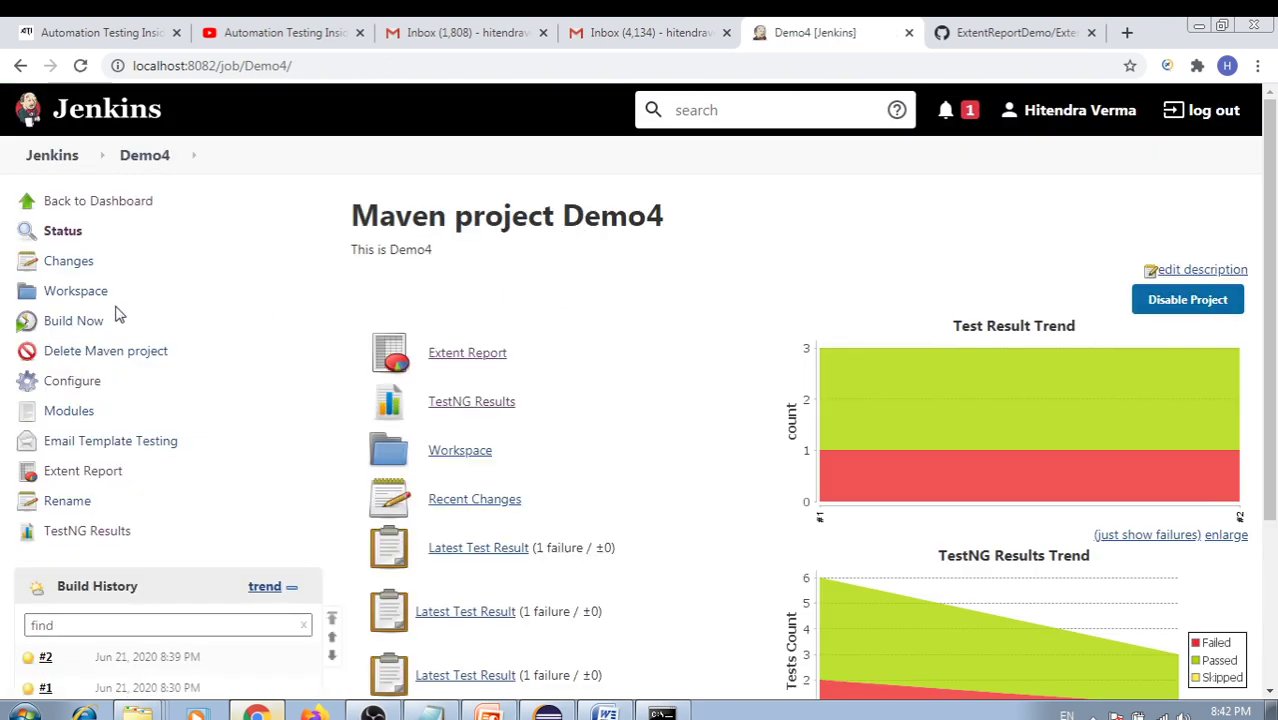
{"action": "left_click", "coordinate": [57, 292]}
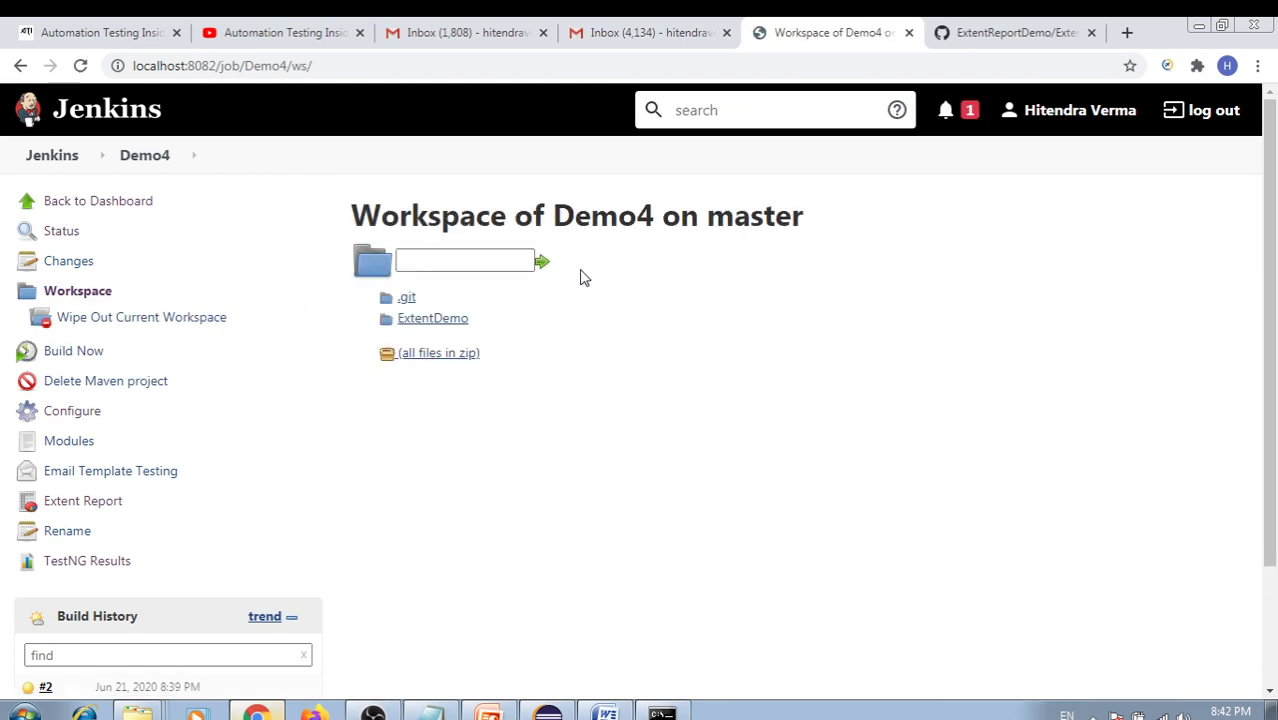
{"action": "left_click", "coordinate": [428, 322]}
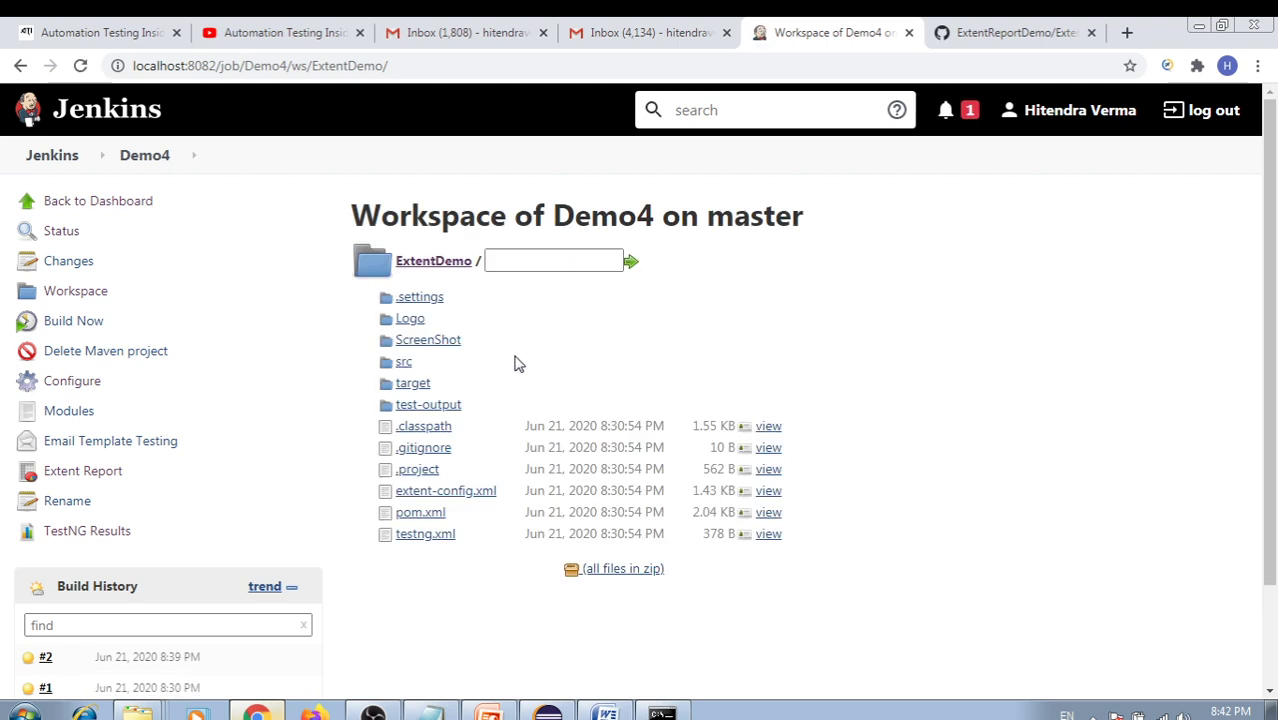
{"action": "left_click", "coordinate": [404, 321]}
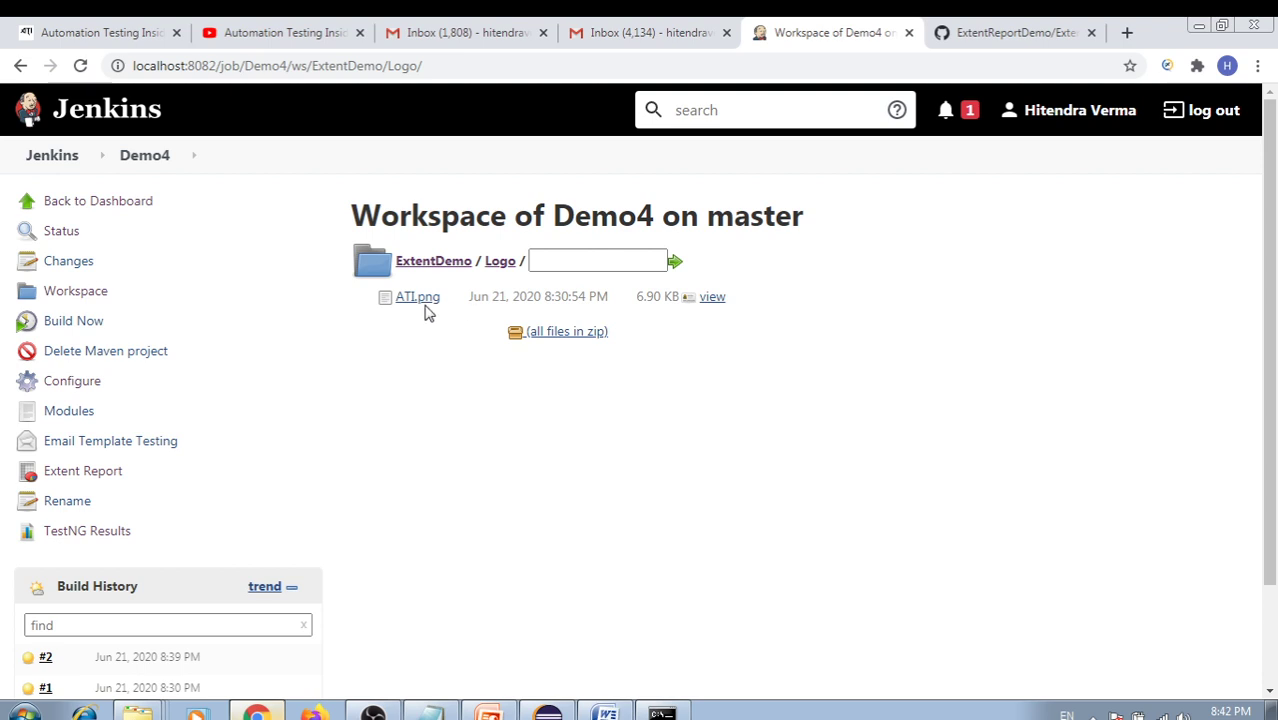
Copy the Logo folder's web address and bring Eclipse to the front
{"action": "left_click", "coordinate": [465, 67]}
{"action": "left_click", "coordinate": [484, 67]}
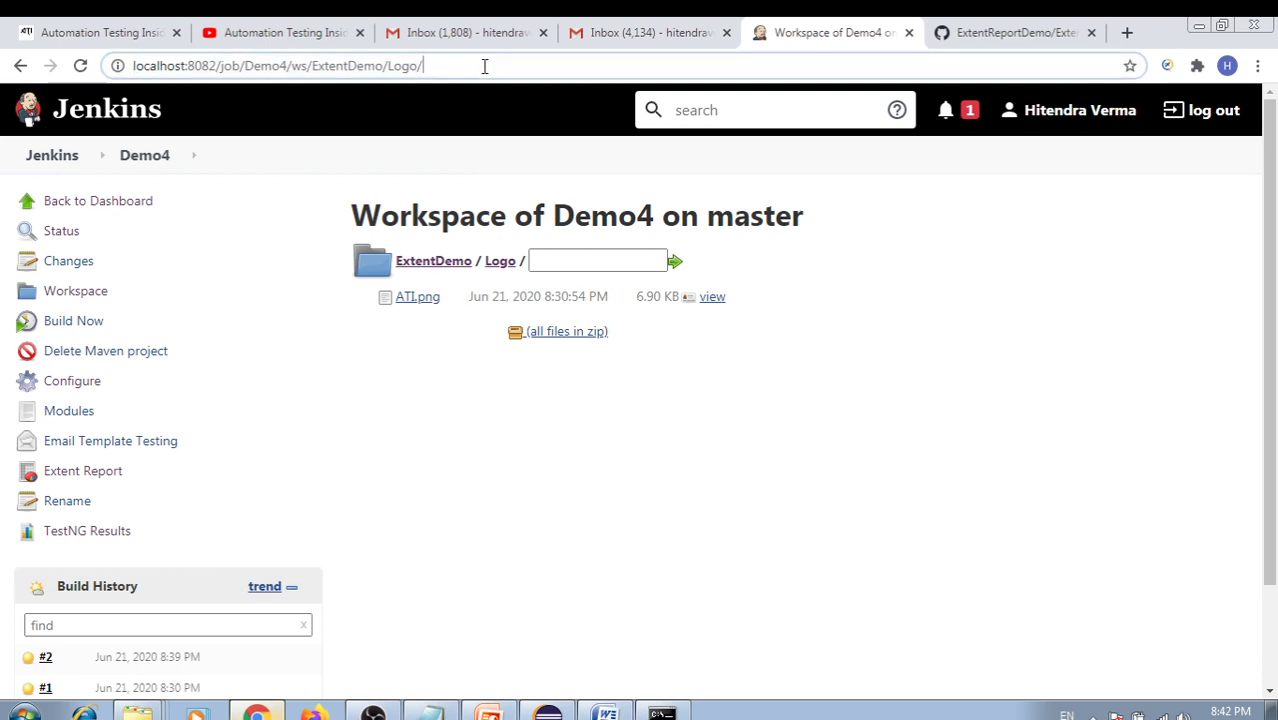
{"action": "left_click_drag", "start_coordinate": [492, 67], "coordinate": [101, 64]}
{"action": "key", "text": "ctrl+c"}
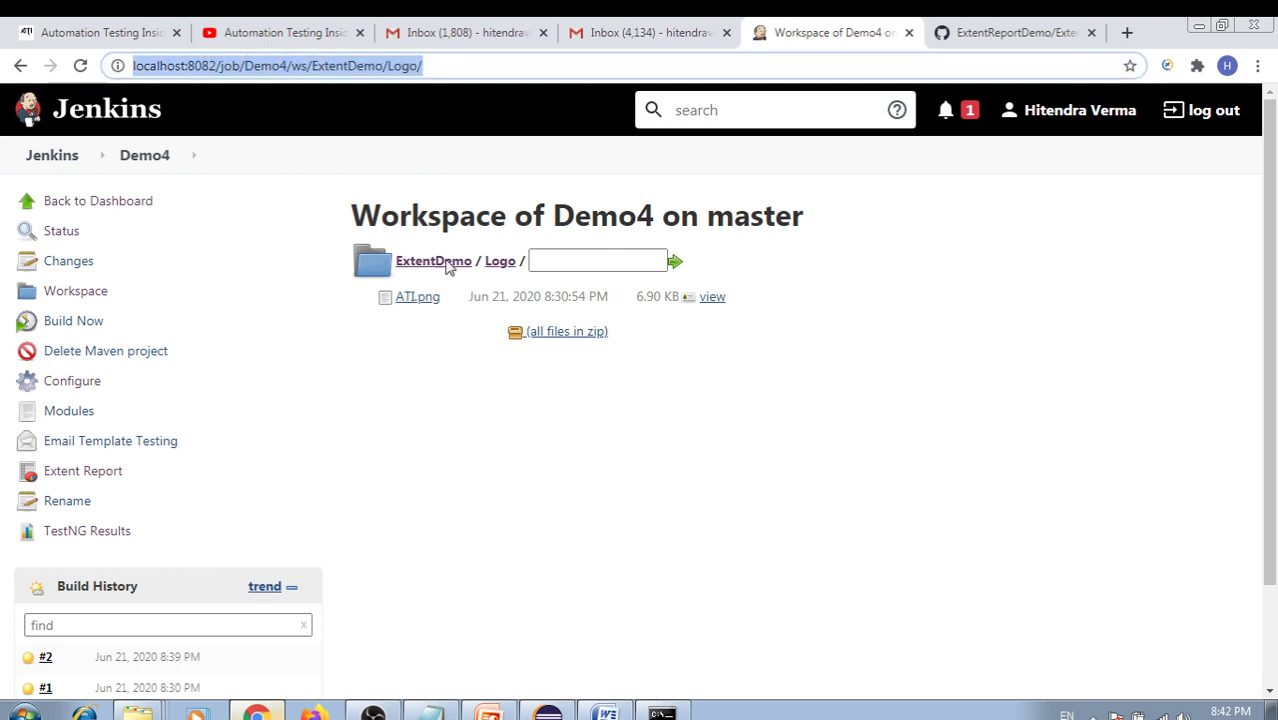
{"action": "left_click", "coordinate": [548, 712]}
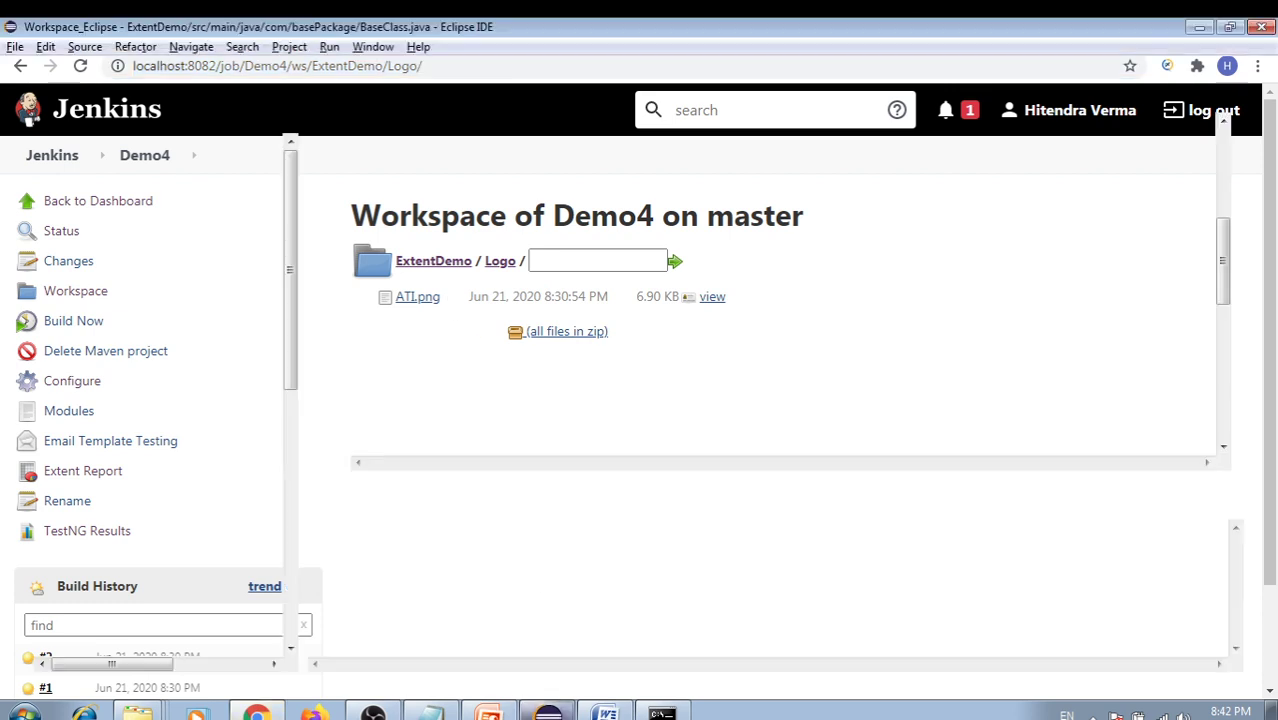
{"action": "left_click_drag", "start_coordinate": [296, 323], "coordinate": [268, 364]}
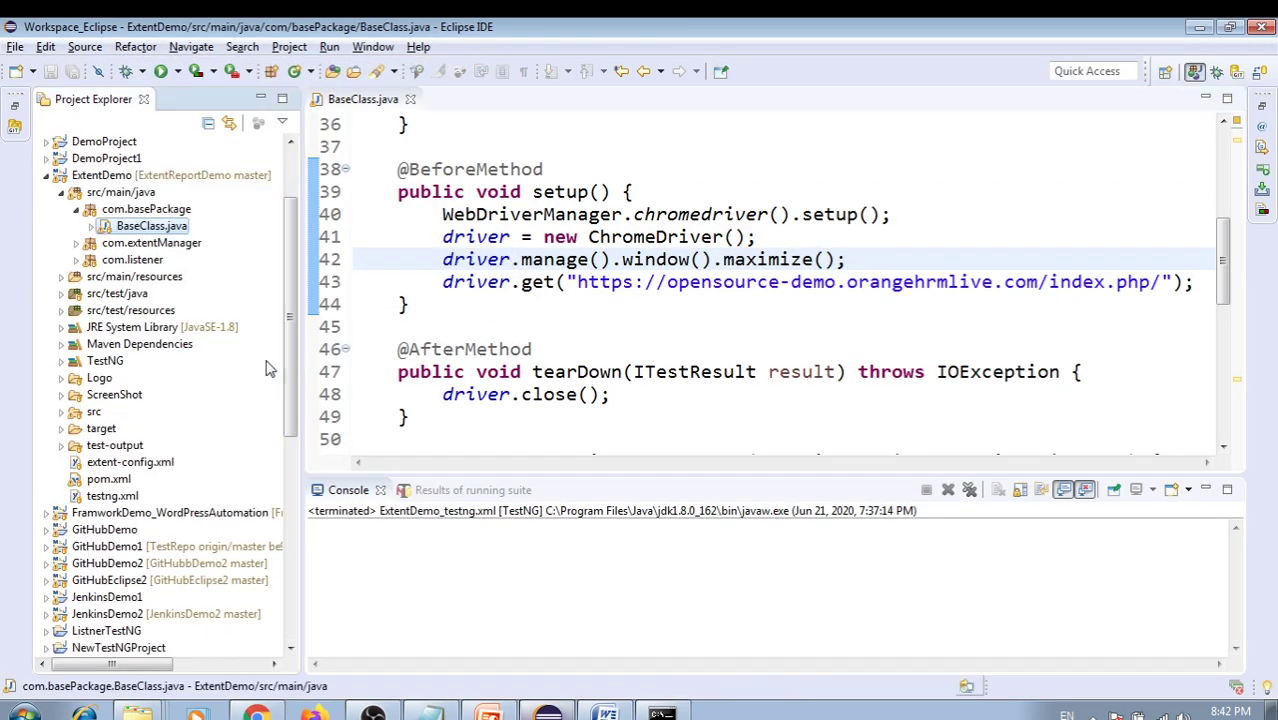
Open extent-config.xml in the Eclipse editor and enlarge the editor area
{"action": "double_click", "coordinate": [130, 463]}
{"action": "left_click", "coordinate": [690, 327]}
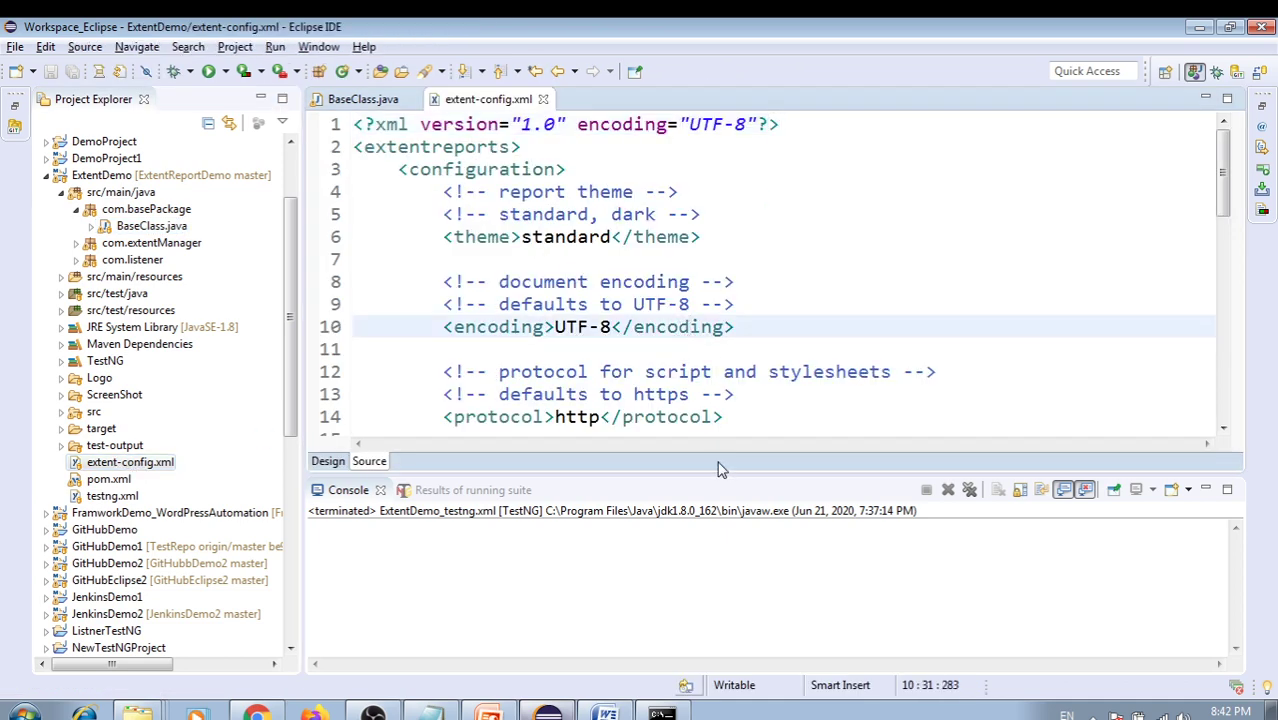
{"action": "left_click_drag", "start_coordinate": [722, 474], "coordinate": [722, 547]}
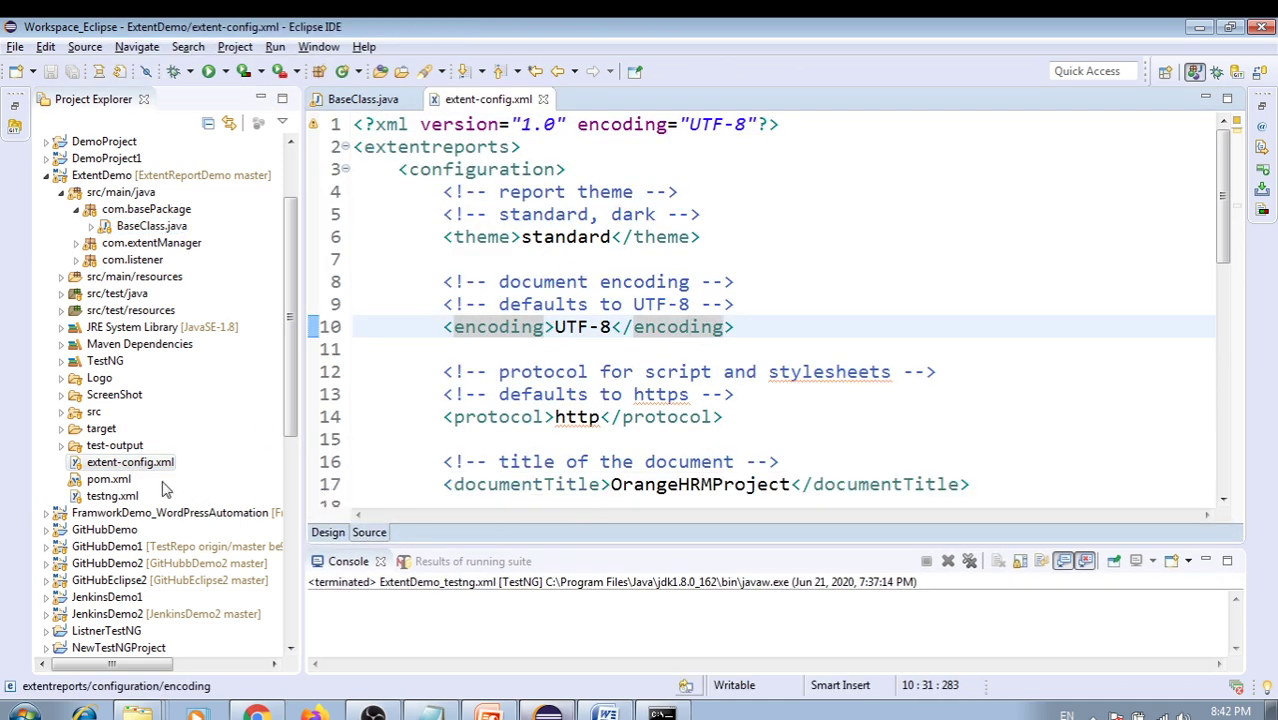
{"action": "left_click", "coordinate": [772, 371]}
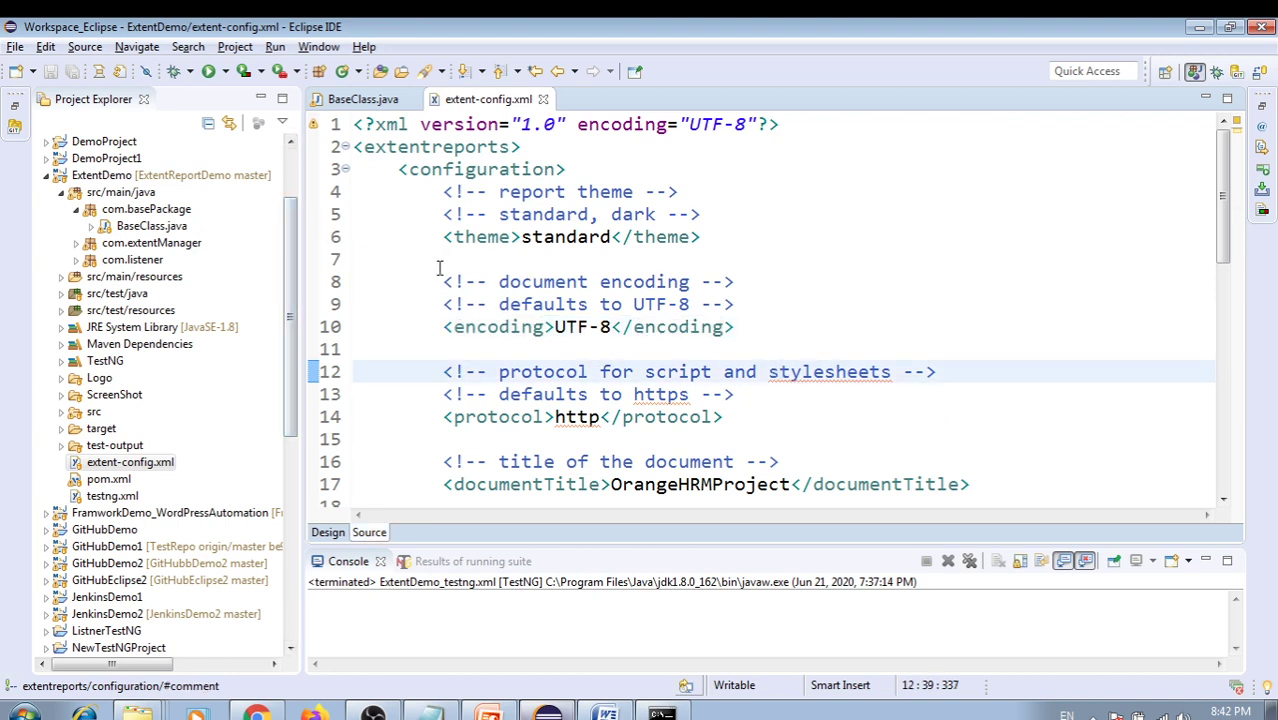
{"action": "left_click", "coordinate": [90, 176]}
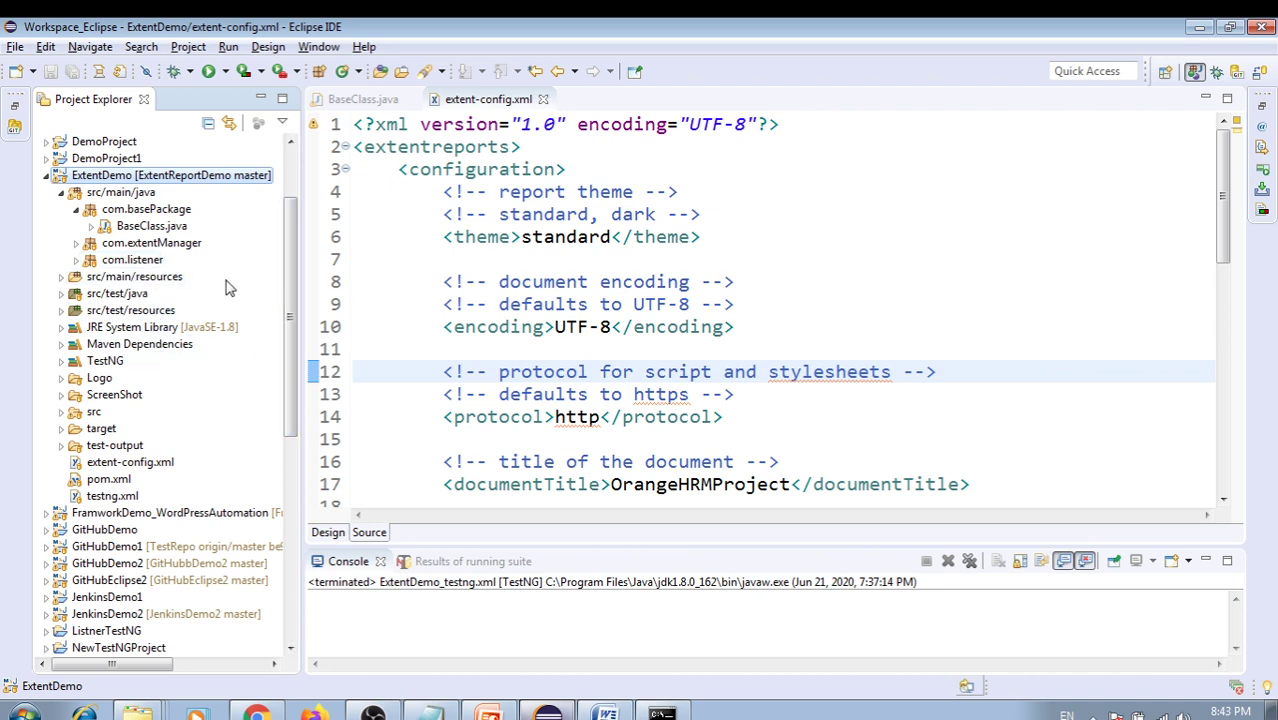
{"action": "left_click", "coordinate": [399, 259]}
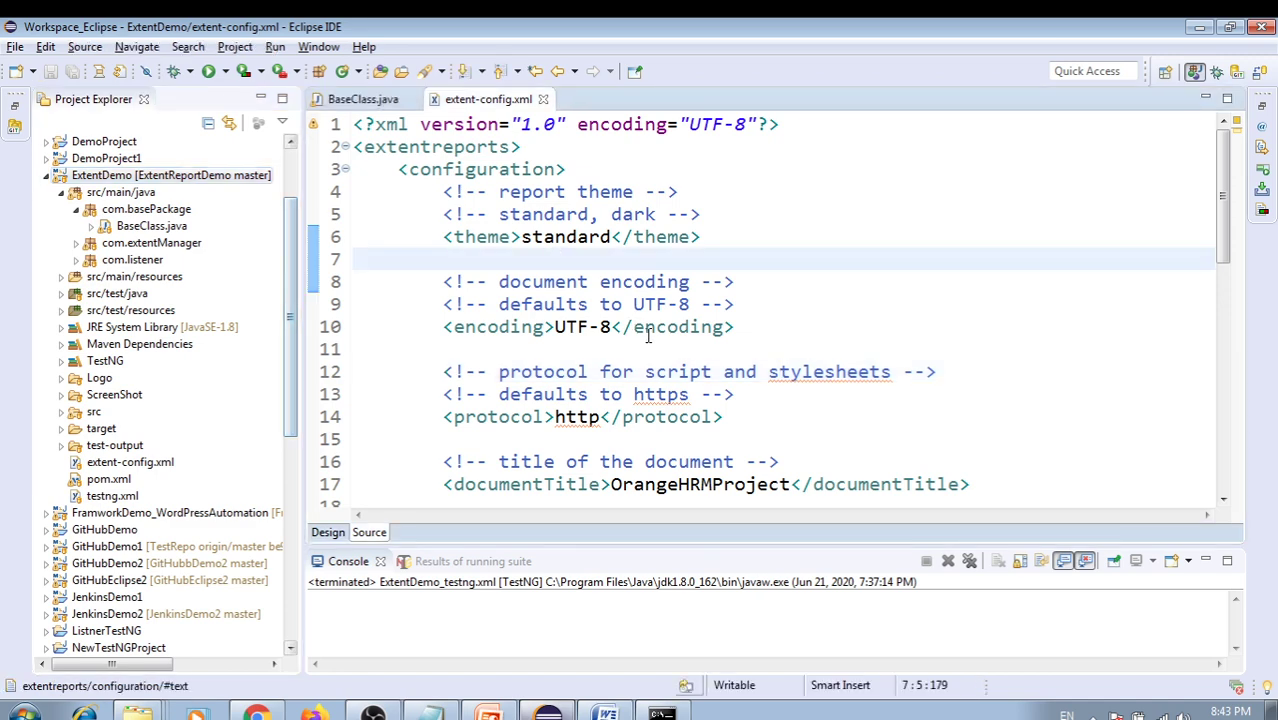
Locate the logo img src path inside the reportName CDATA block on line 22
{"action": "scroll", "coordinate": [650, 336], "scroll_direction": "down", "scroll_amount": 1}
{"action": "scroll", "coordinate": [654, 336], "scroll_direction": "down", "scroll_amount": 4}
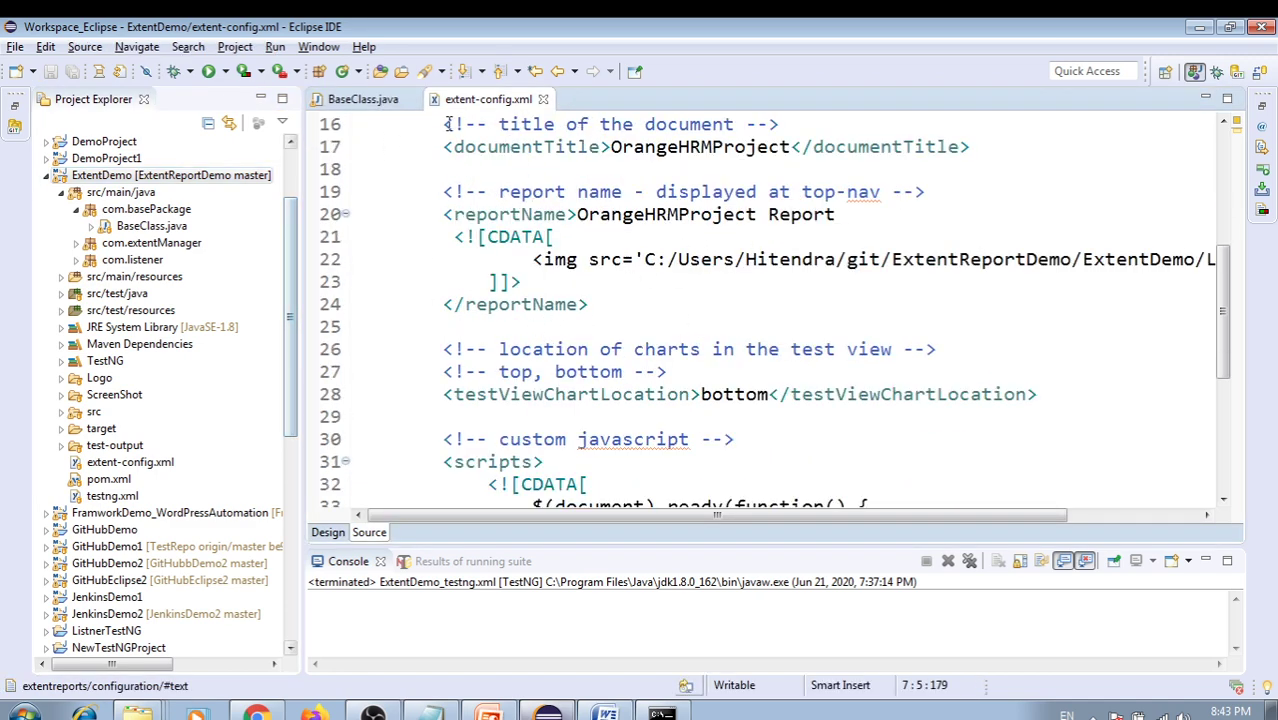
{"action": "left_click", "coordinate": [636, 307]}
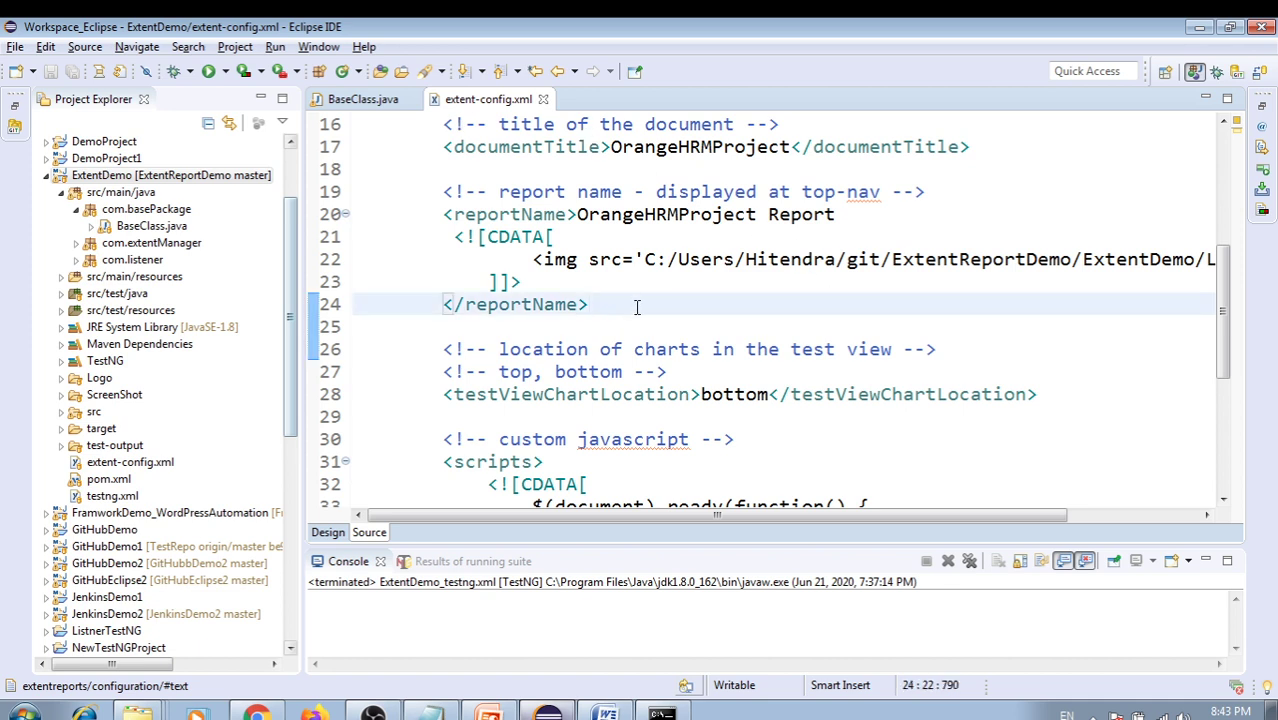
{"action": "double_click", "coordinate": [606, 261]}
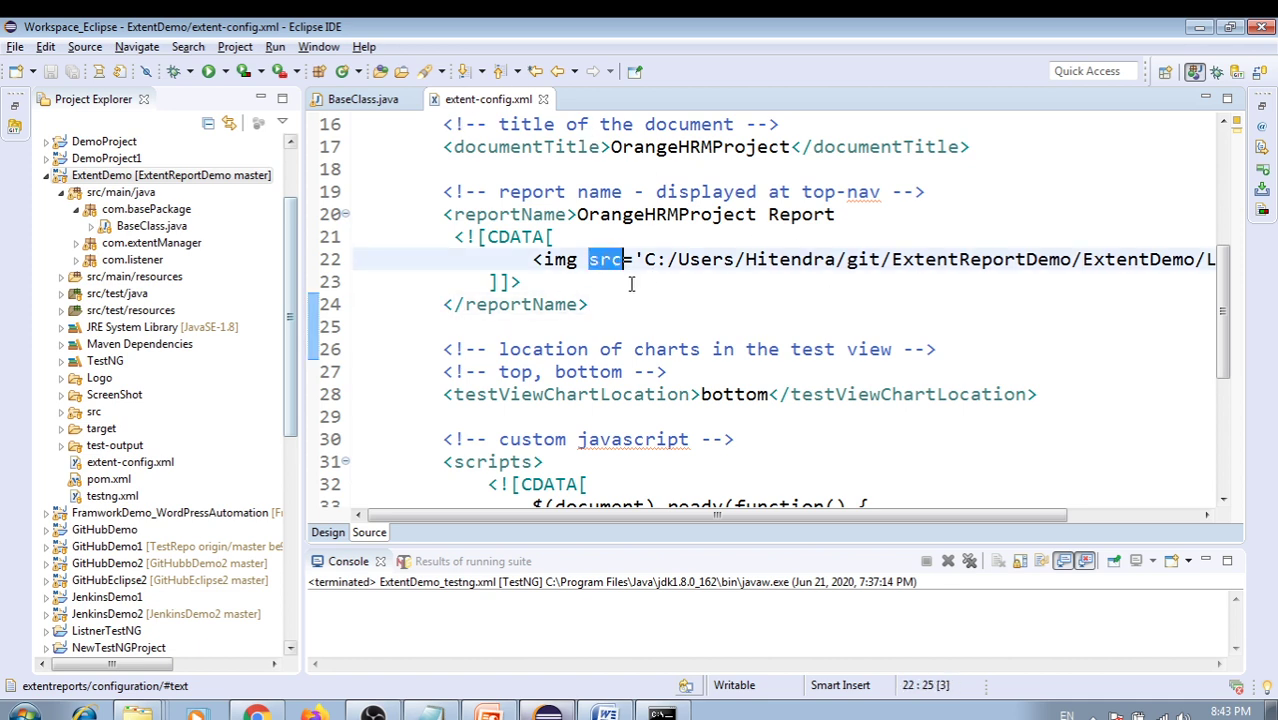
{"action": "double_click", "coordinate": [557, 260]}
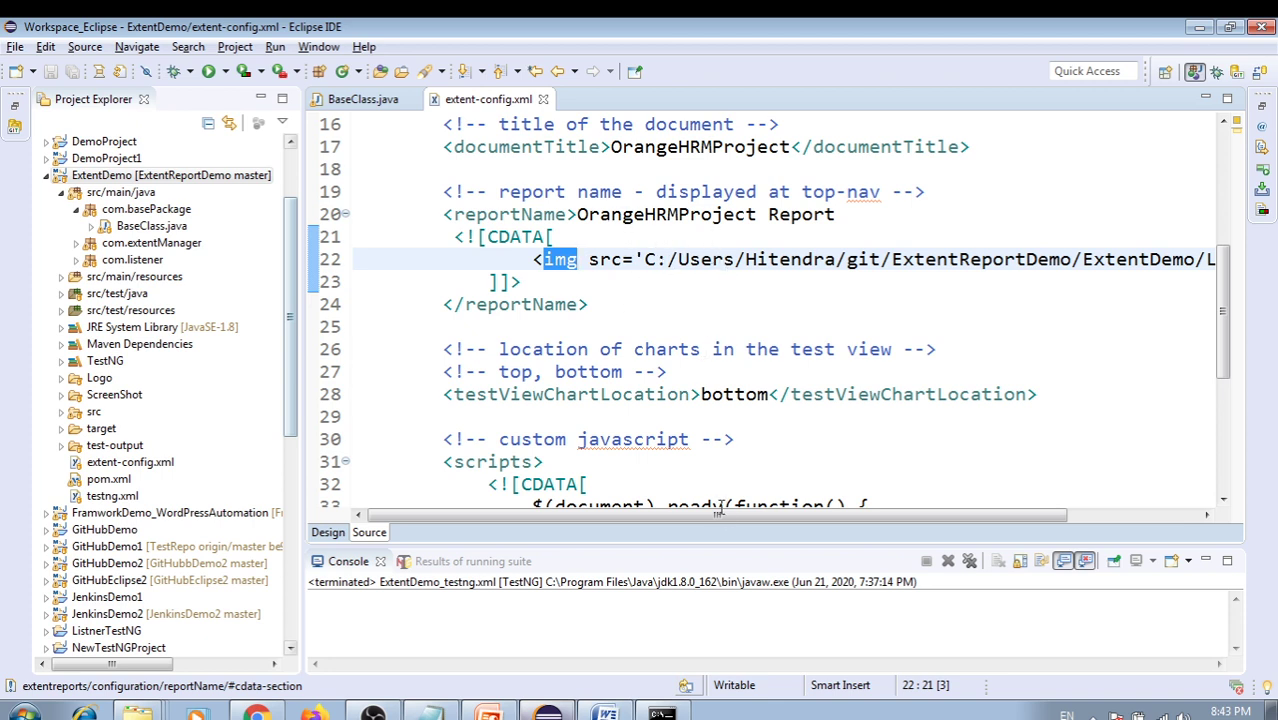
{"action": "left_click_drag", "start_coordinate": [720, 513], "coordinate": [804, 514]}
{"action": "left_click_drag", "start_coordinate": [545, 260], "coordinate": [1092, 261]}
{"action": "key", "text": "ctrl+v"}
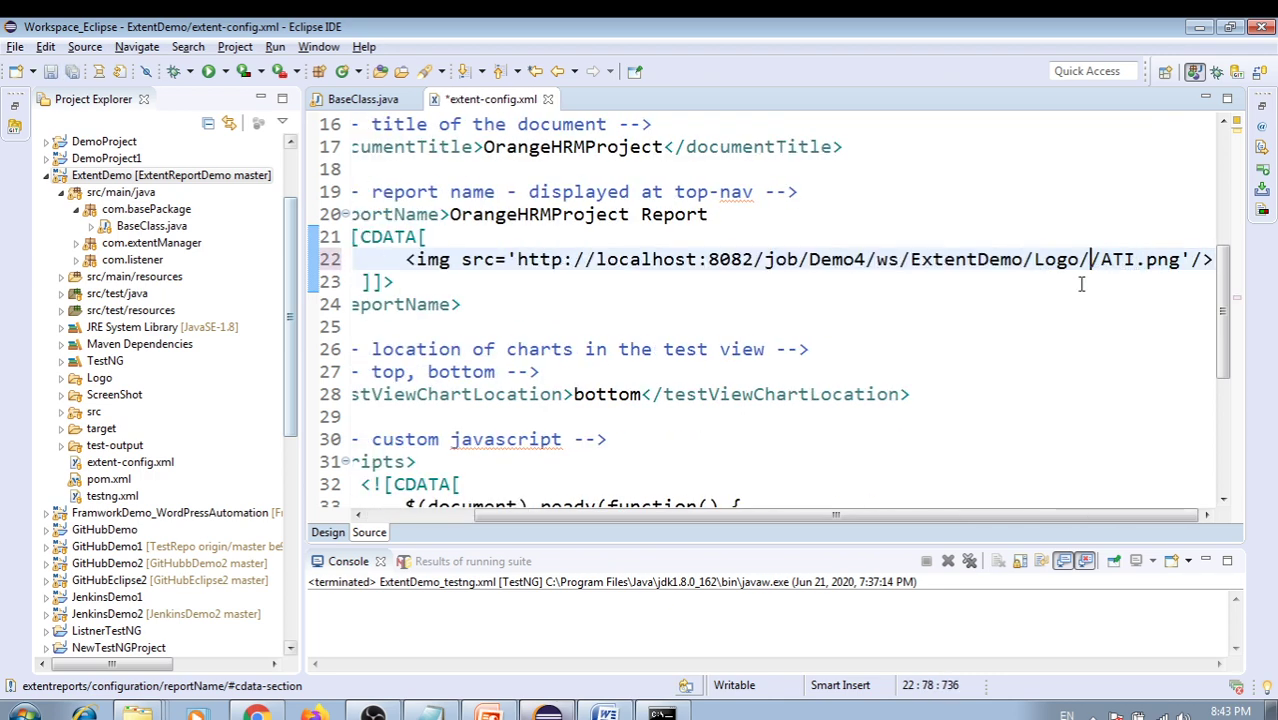
{"action": "key", "text": "BackSpace"}
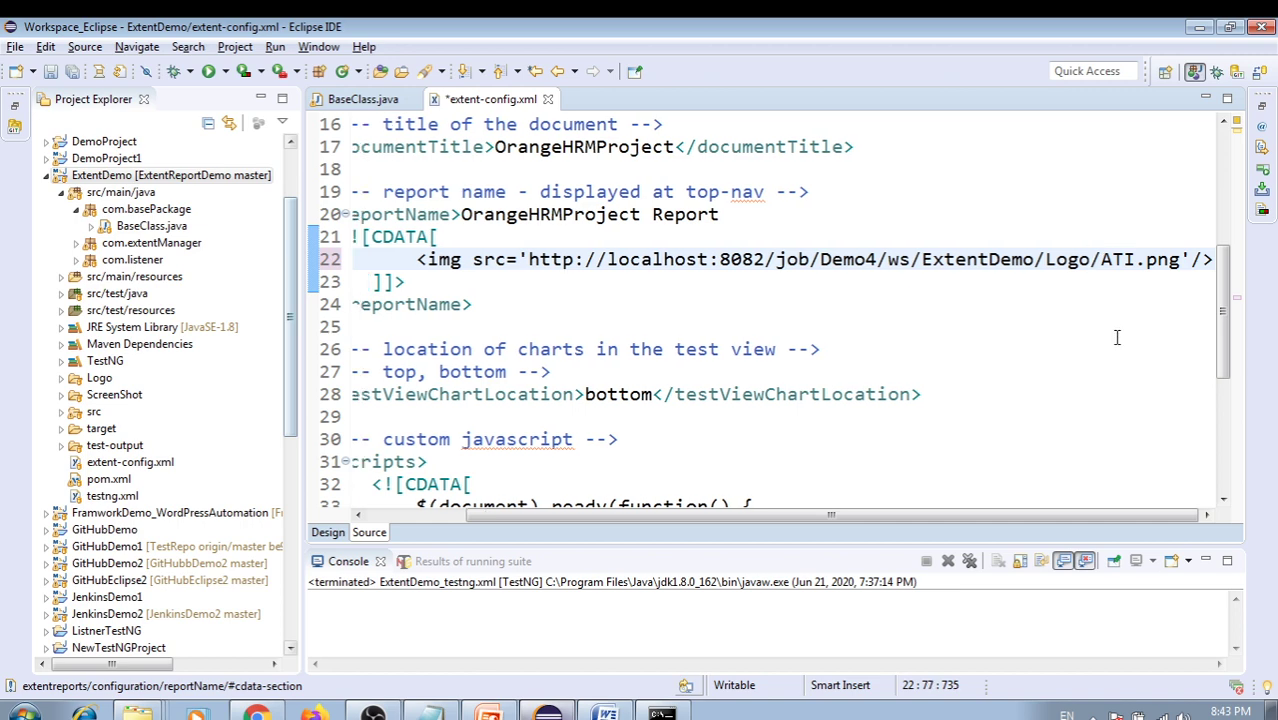
{"action": "key", "text": "alt+Tab"}
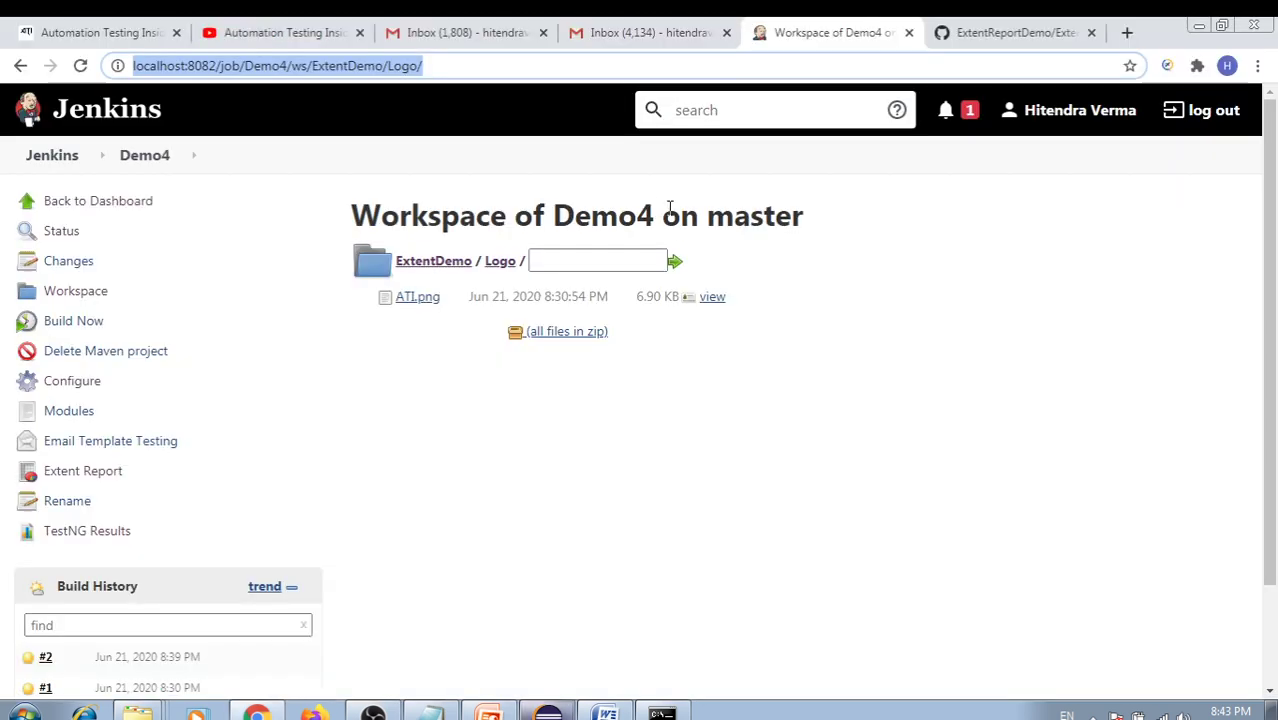
{"action": "key", "text": "alt+Tab"}
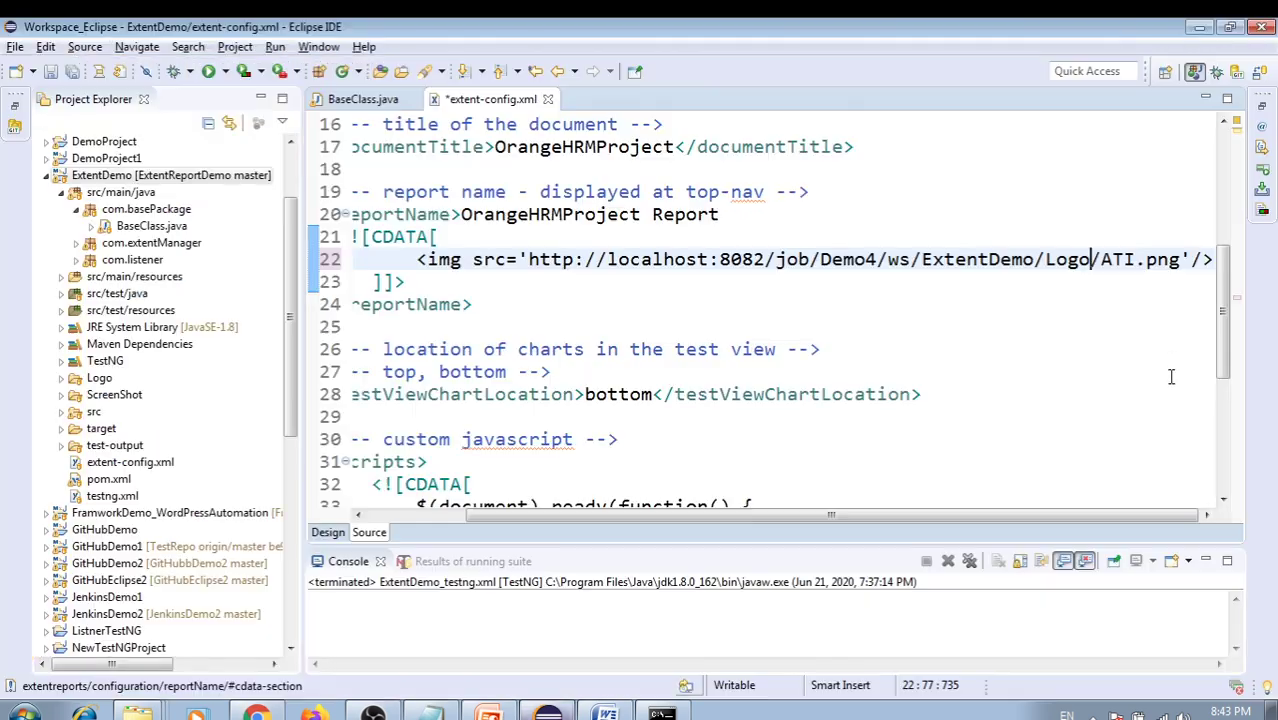
Verify the new logo URL, save extent-config.xml, and return to the Jenkins browser
{"action": "left_click", "coordinate": [1165, 307]}
{"action": "left_click_drag", "start_coordinate": [1180, 260], "coordinate": [560, 262]}
{"action": "left_click", "coordinate": [560, 282]}
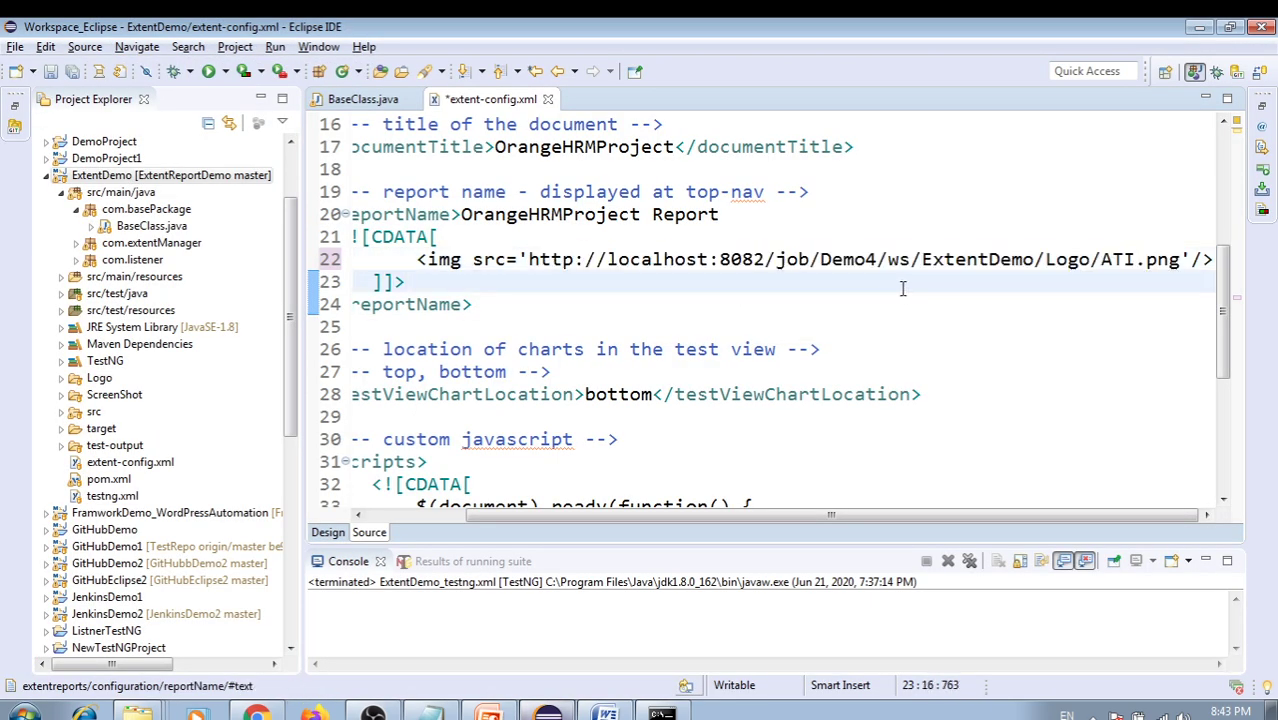
{"action": "left_click_drag", "start_coordinate": [810, 515], "coordinate": [713, 515]}
{"action": "left_click", "coordinate": [642, 302]}
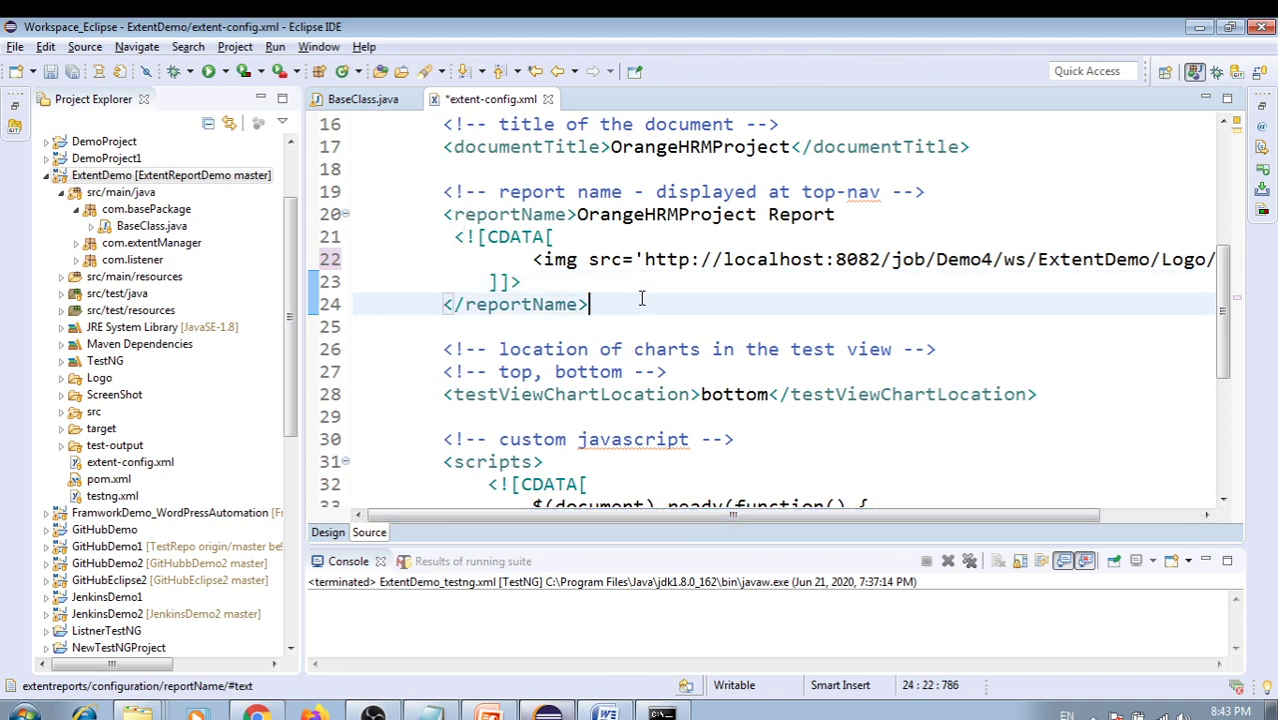
{"action": "key", "text": "ctrl+s"}
{"action": "mouse_move", "coordinate": [771, 517]}
{"action": "left_mouse_down"}
{"action": "mouse_move", "coordinate": [866, 517]}
{"action": "mouse_move", "coordinate": [790, 514]}
{"action": "left_mouse_up"}
{"action": "left_click", "coordinate": [671, 290]}
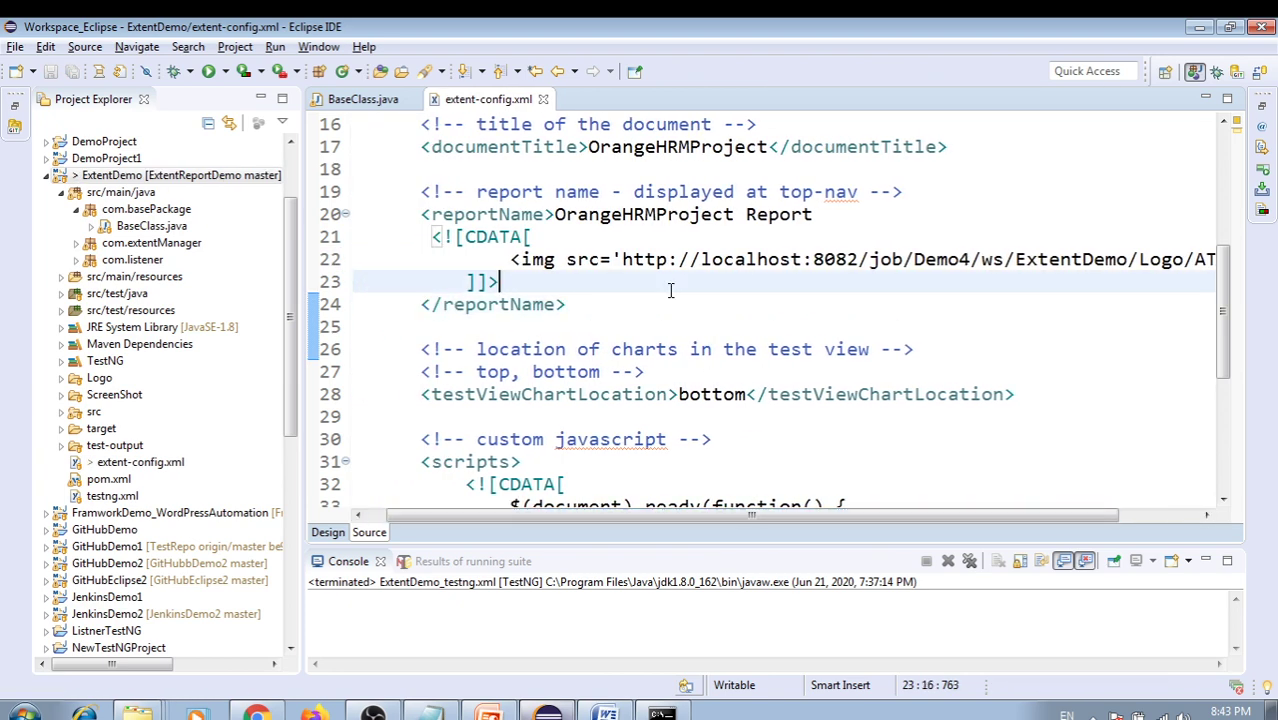
{"action": "key", "text": "alt+Tab"}
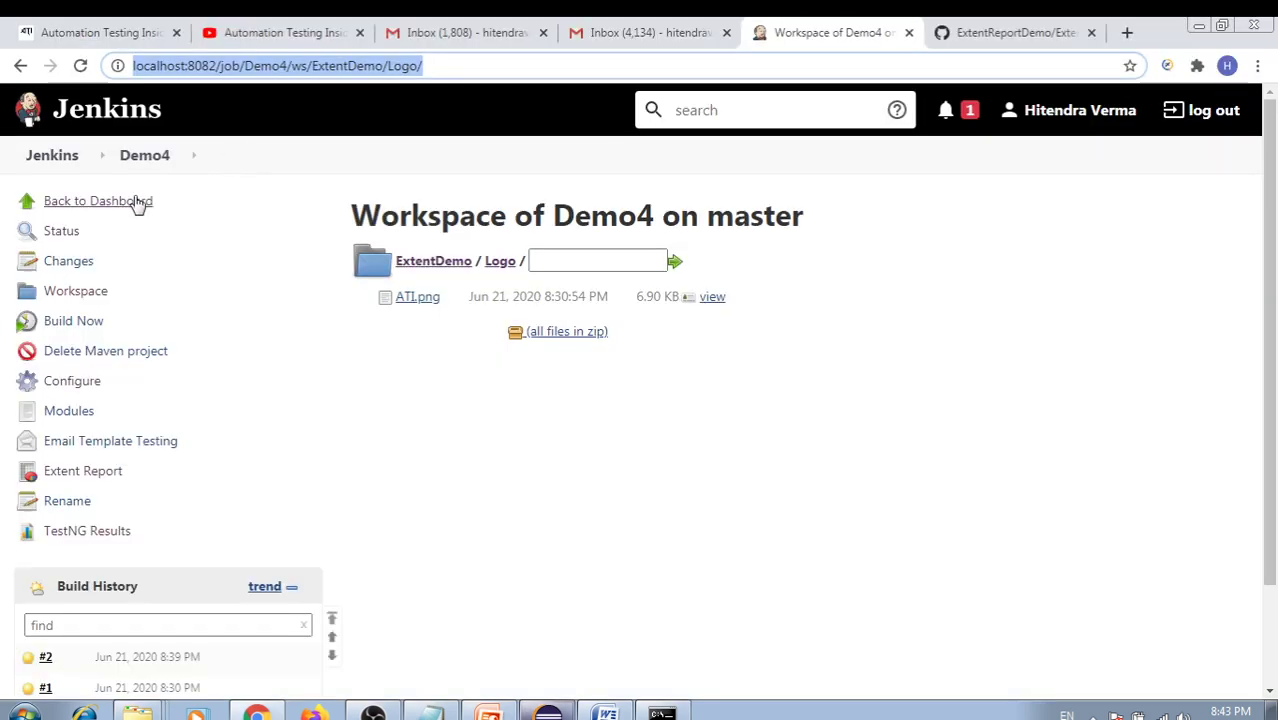
Go from the Jenkins dashboard to the Demo4 workspace root, then return to Eclipse
{"action": "left_click", "coordinate": [113, 205]}
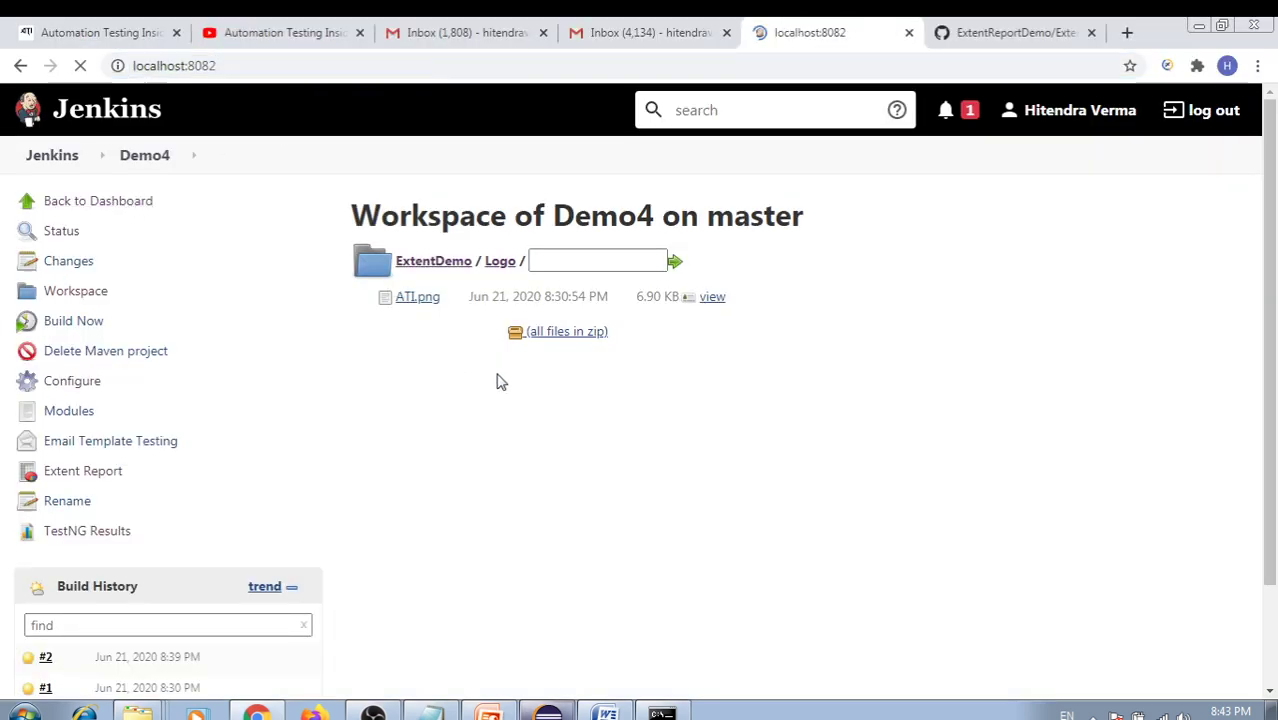
{"action": "key", "text": "alt+Tab"}
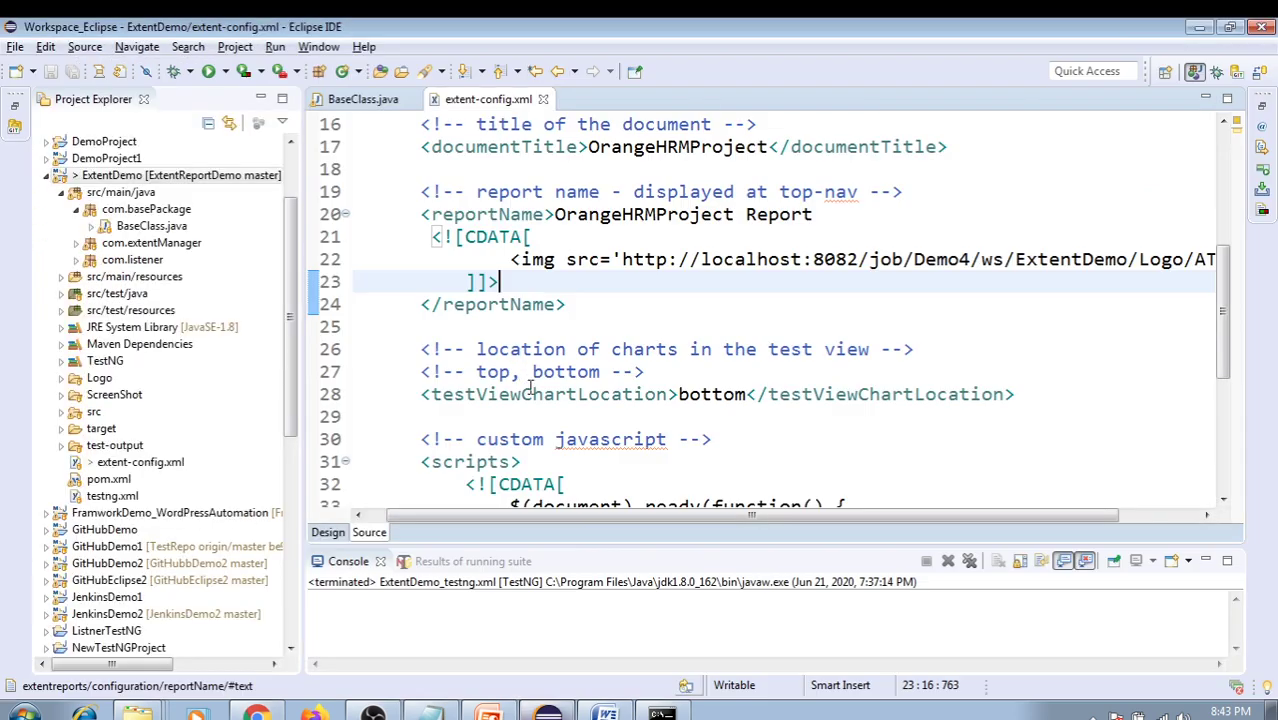
{"action": "key", "text": "alt+Tab"}
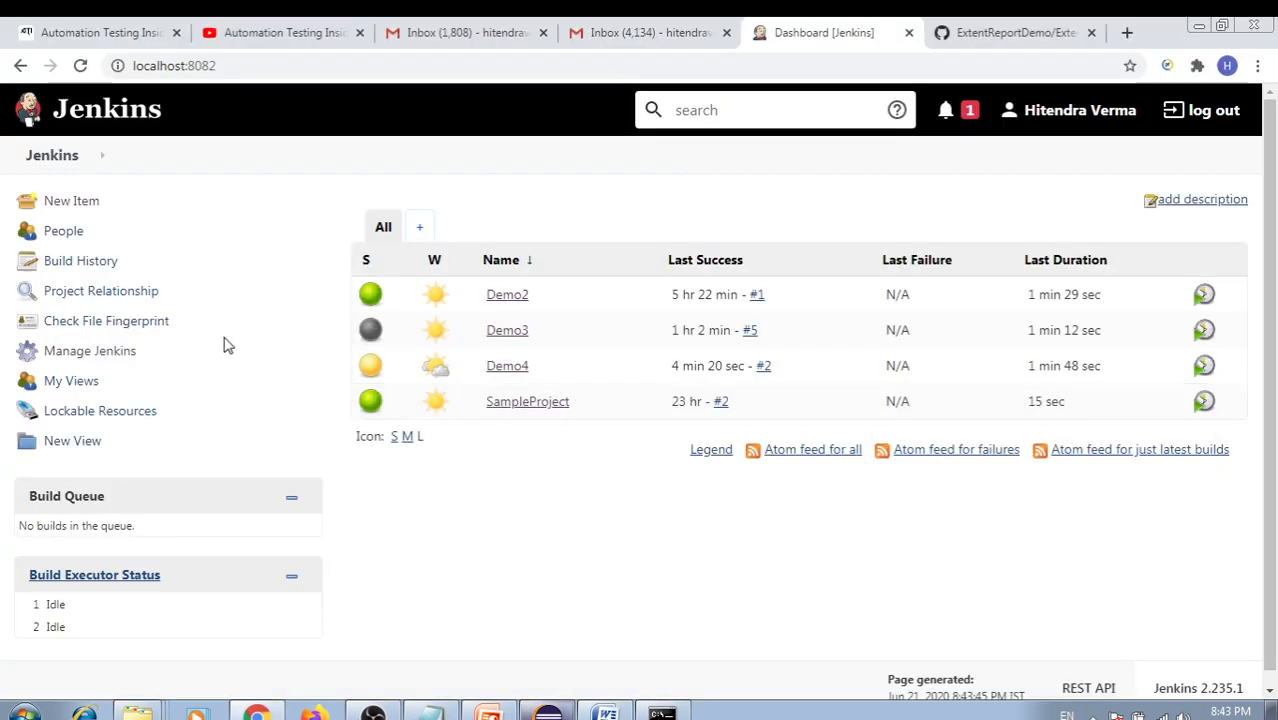
{"action": "left_click", "coordinate": [490, 366]}
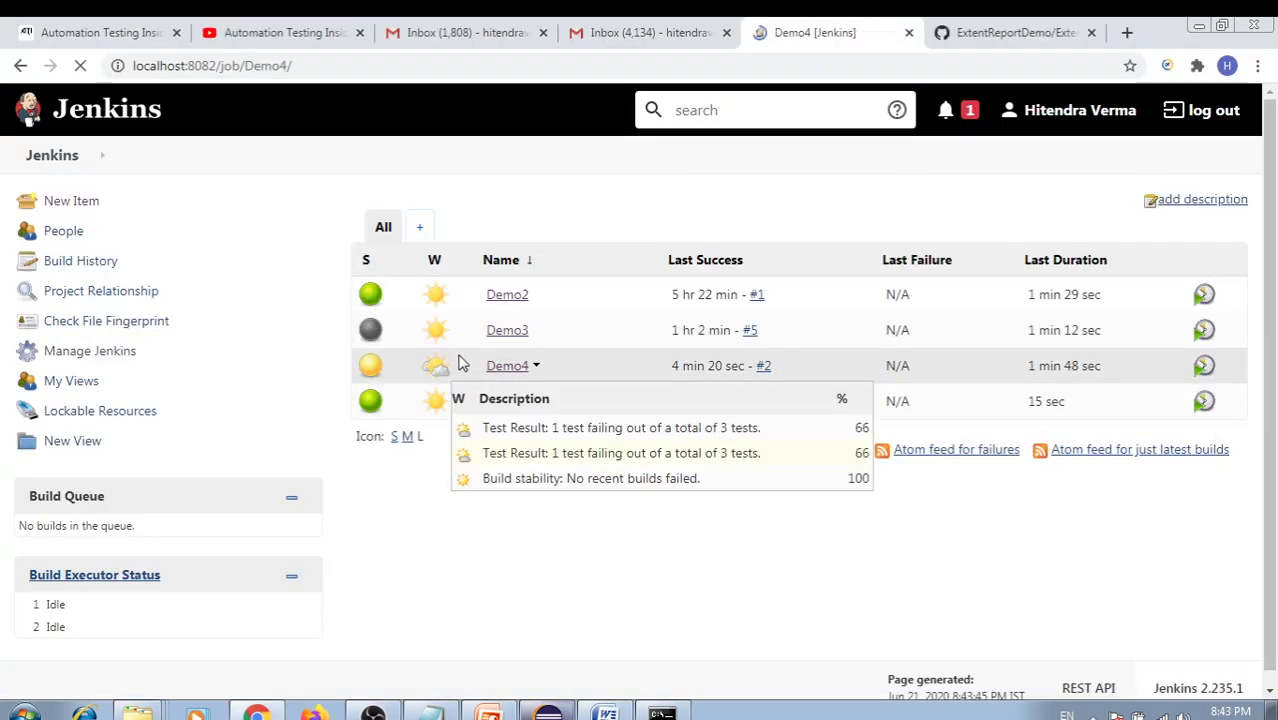
{"action": "left_click", "coordinate": [76, 291]}
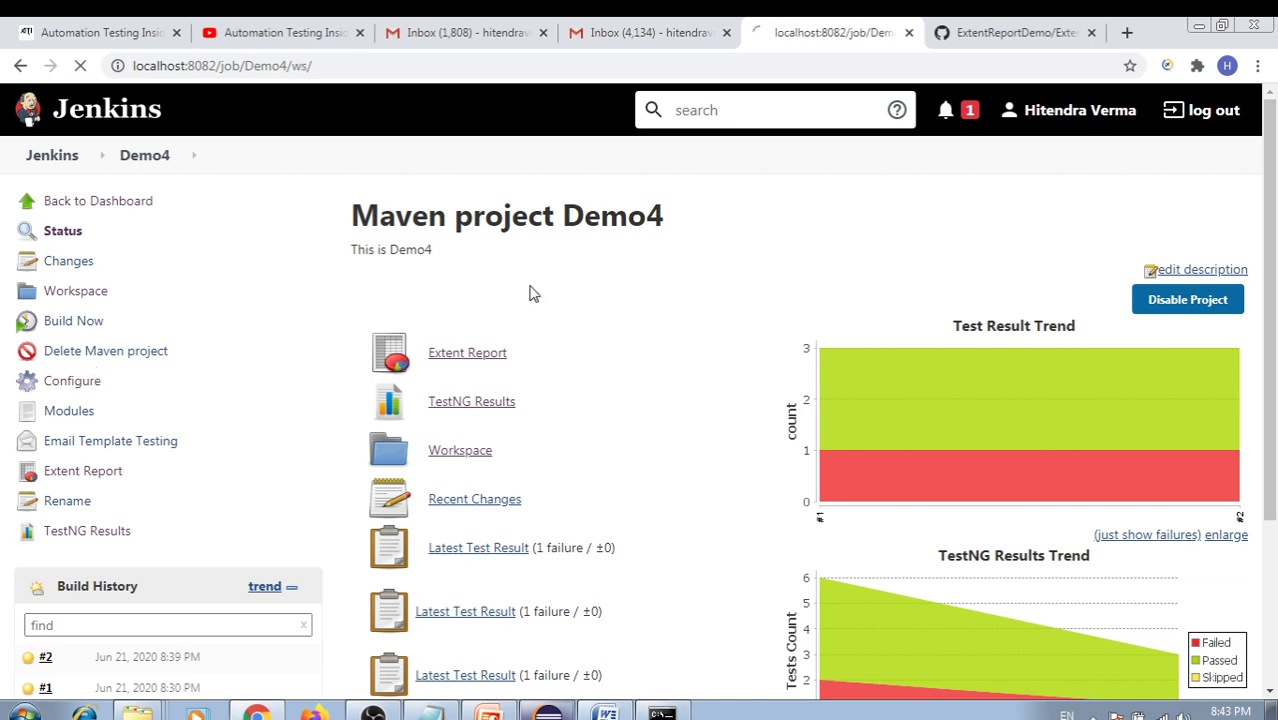
{"action": "key", "text": "alt+Tab"}
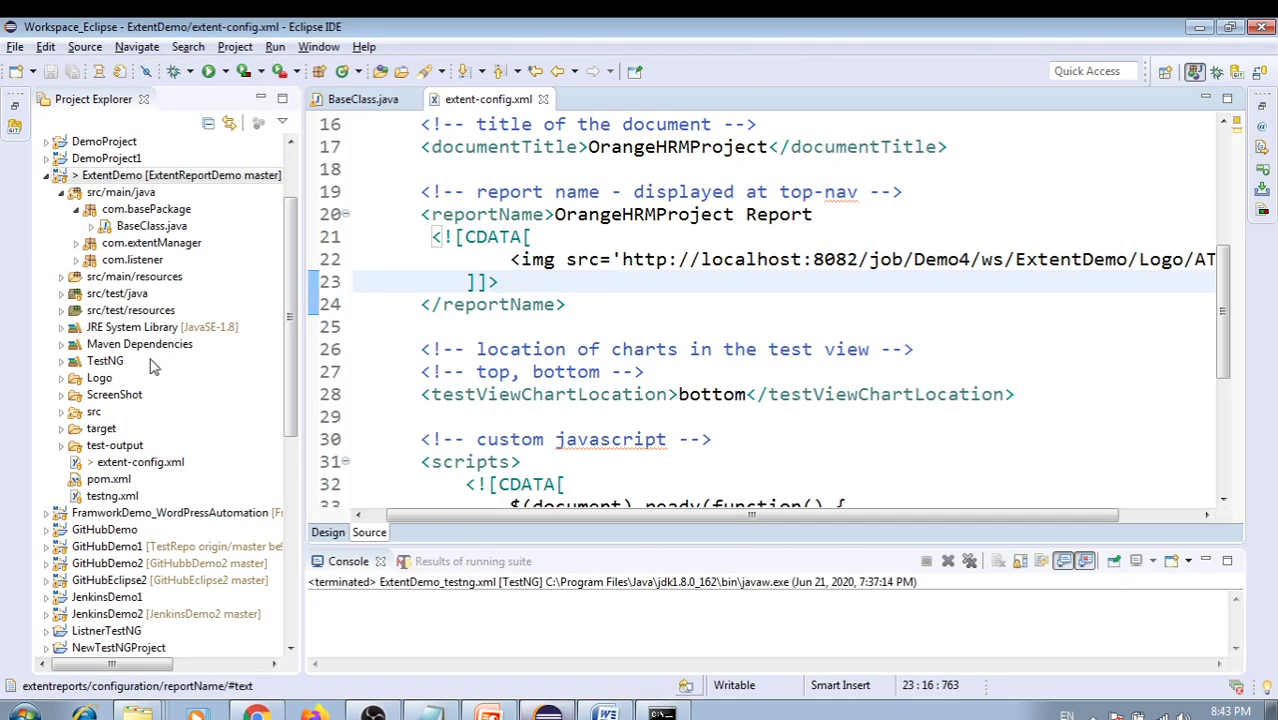
Open BaseClass.java and find the screenShot method
{"action": "double_click", "coordinate": [143, 228]}
{"action": "left_click", "coordinate": [686, 318]}
{"action": "scroll", "coordinate": [686, 316], "scroll_direction": "down", "scroll_amount": 3}
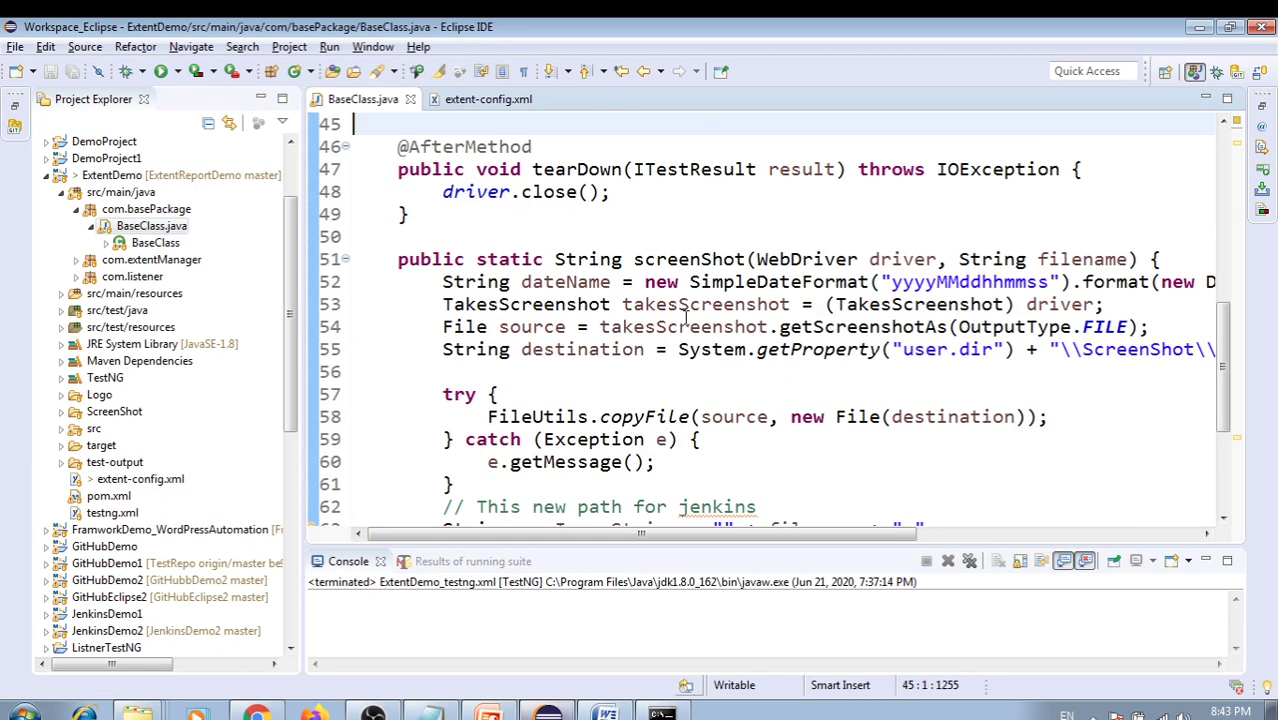
{"action": "scroll", "coordinate": [686, 316], "scroll_direction": "down", "scroll_amount": 3}
{"action": "scroll", "coordinate": [765, 313], "scroll_direction": "up", "scroll_amount": 1}
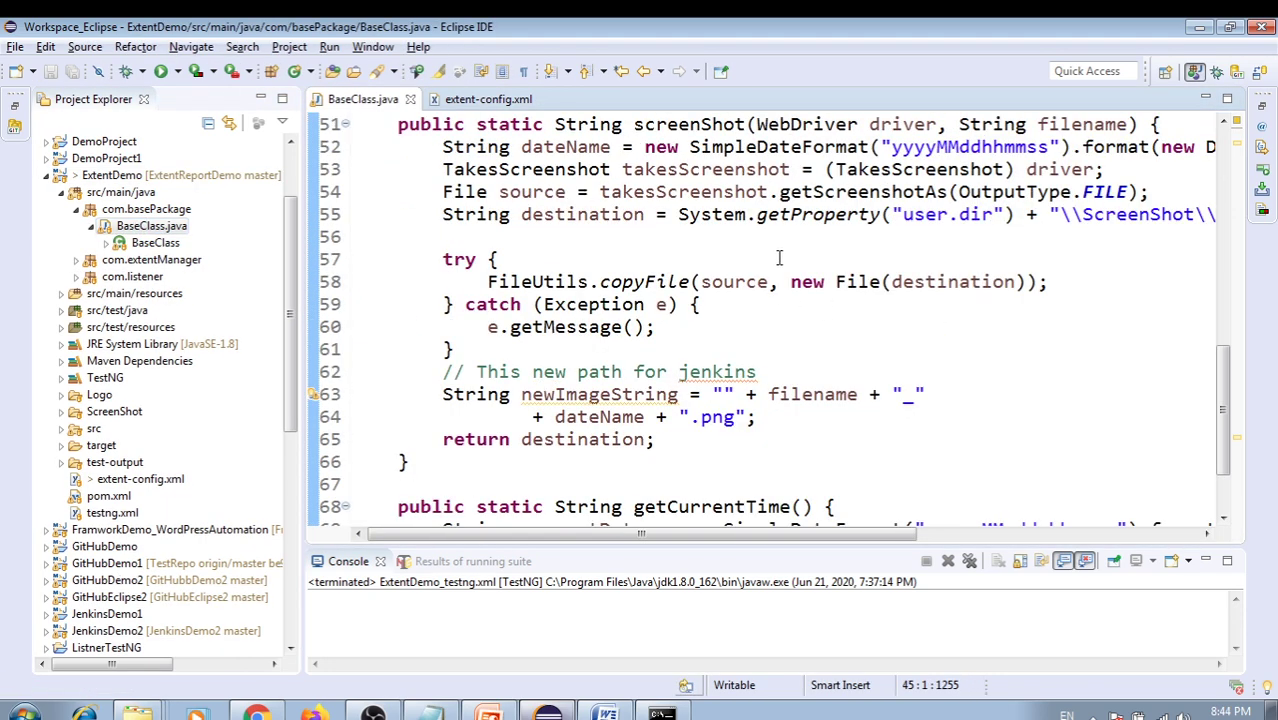
{"action": "scroll", "coordinate": [770, 197], "scroll_direction": "up", "scroll_amount": 1}
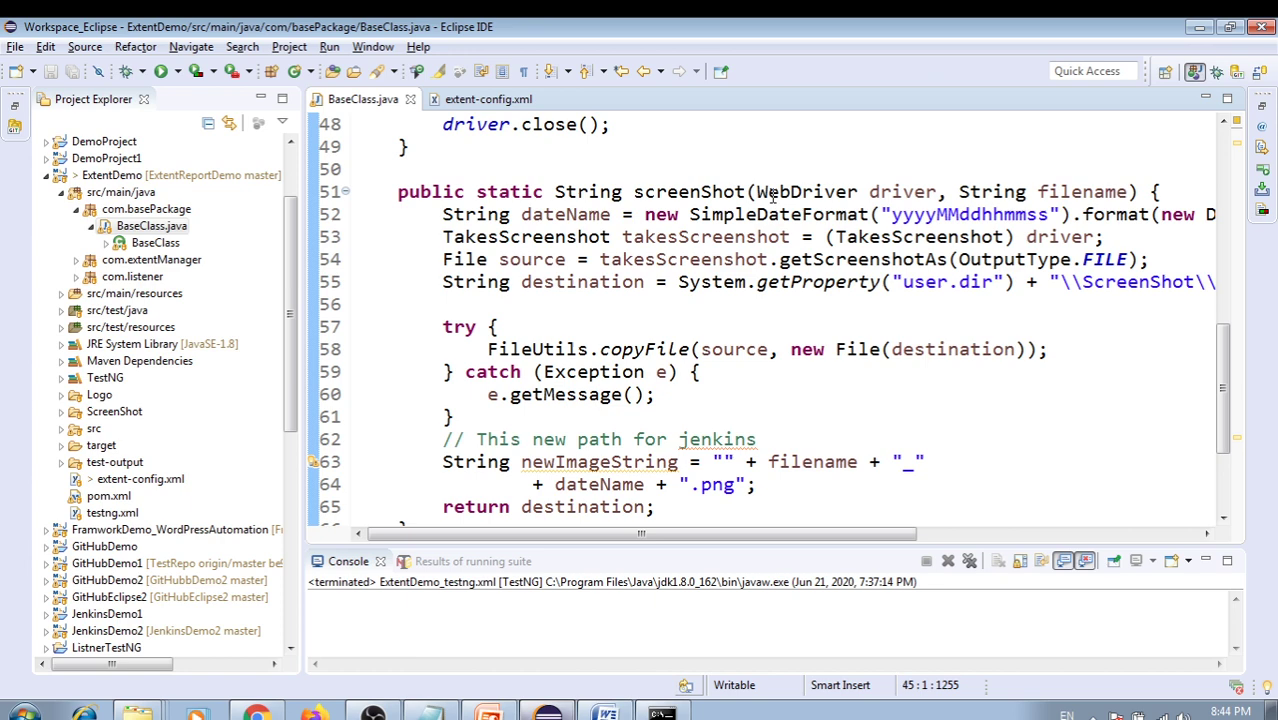
{"action": "double_click", "coordinate": [706, 197]}
{"action": "scroll", "coordinate": [760, 290], "scroll_direction": "down", "scroll_amount": 3}
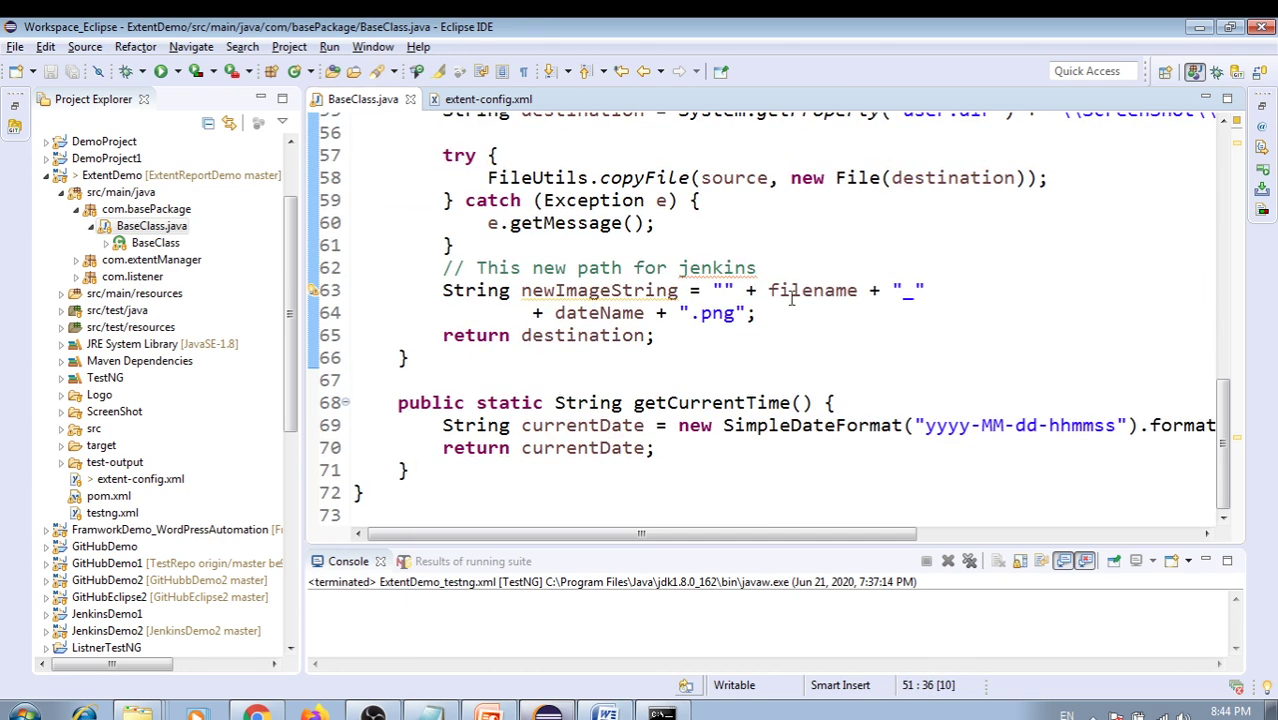
Review the newImageString path lines, leaving the caret between line 63's empty quotes, then return to Jenkins
{"action": "left_click_drag", "start_coordinate": [444, 296], "coordinate": [750, 329]}
{"action": "left_click", "coordinate": [673, 351]}
{"action": "left_click_drag", "start_coordinate": [672, 337], "coordinate": [443, 290]}
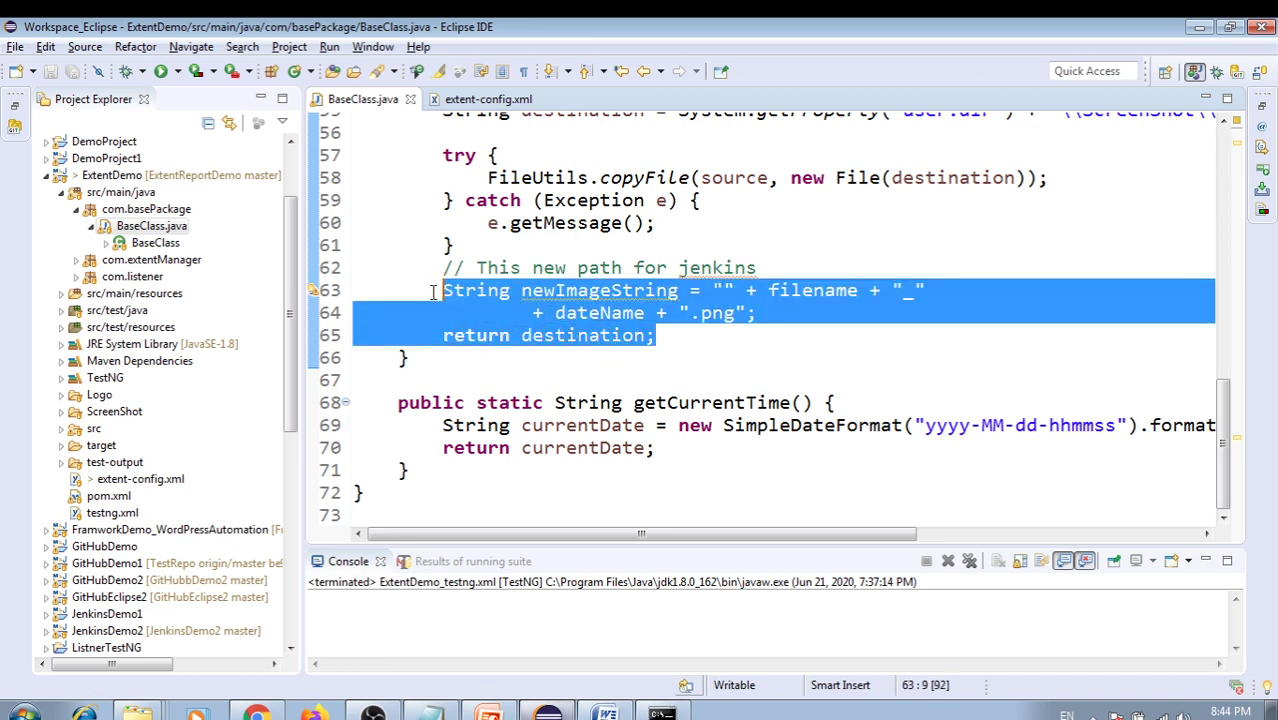
{"action": "left_click", "coordinate": [746, 335]}
{"action": "left_click", "coordinate": [587, 293]}
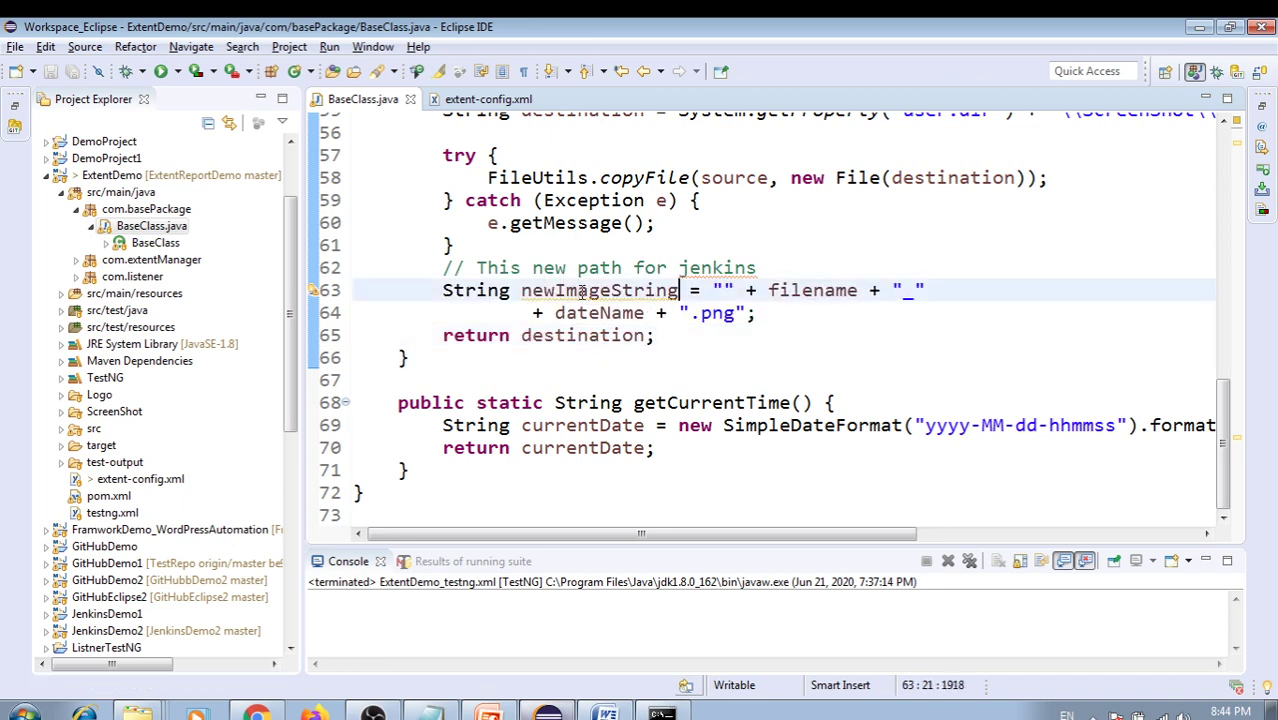
{"action": "left_click", "coordinate": [710, 347]}
{"action": "left_click", "coordinate": [725, 290]}
{"action": "key", "text": "alt+Tab"}
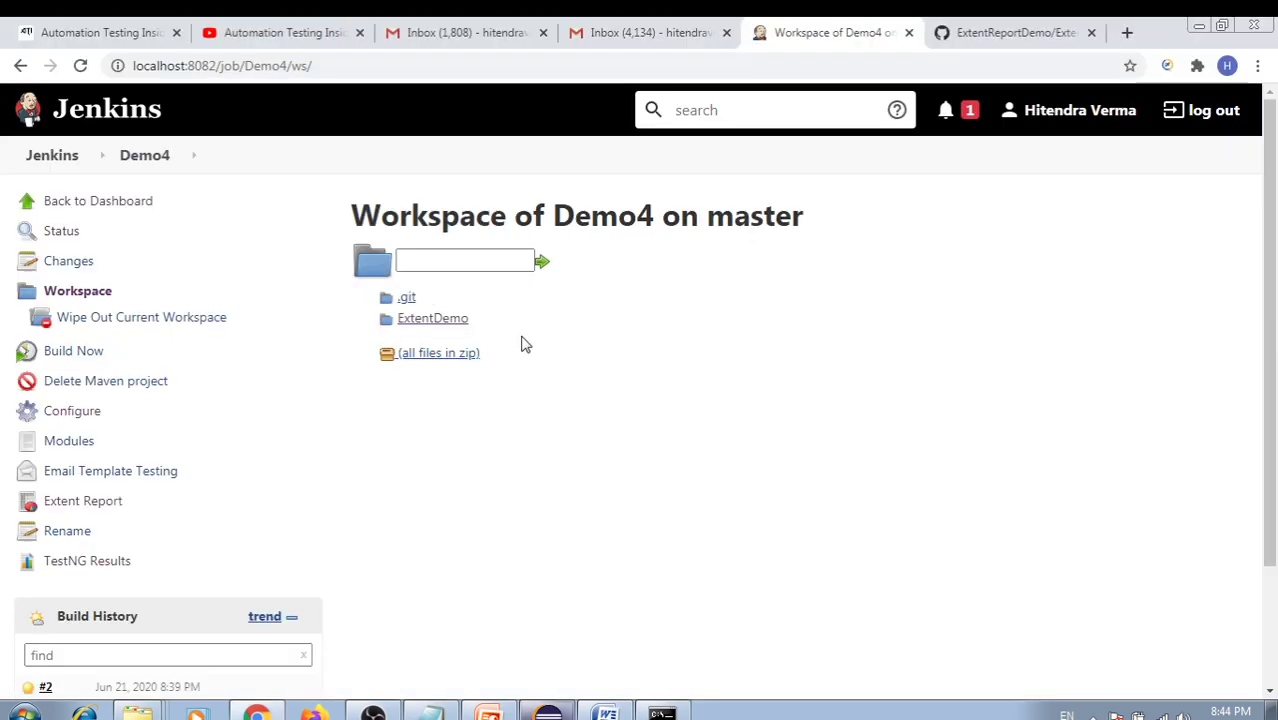
Open the Demo4 workspace's ExtentDemo/ScreenShot folder and review its PNG screenshots
{"action": "left_click", "coordinate": [420, 320]}
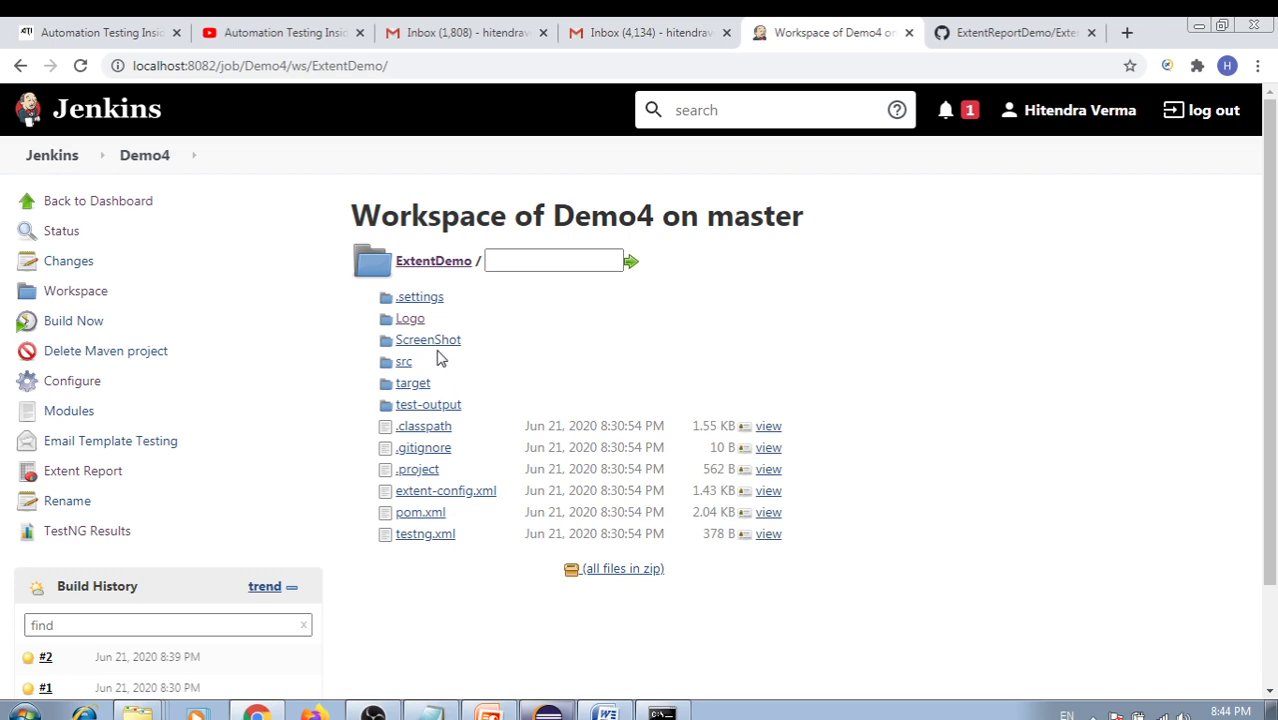
{"action": "left_click", "coordinate": [428, 346]}
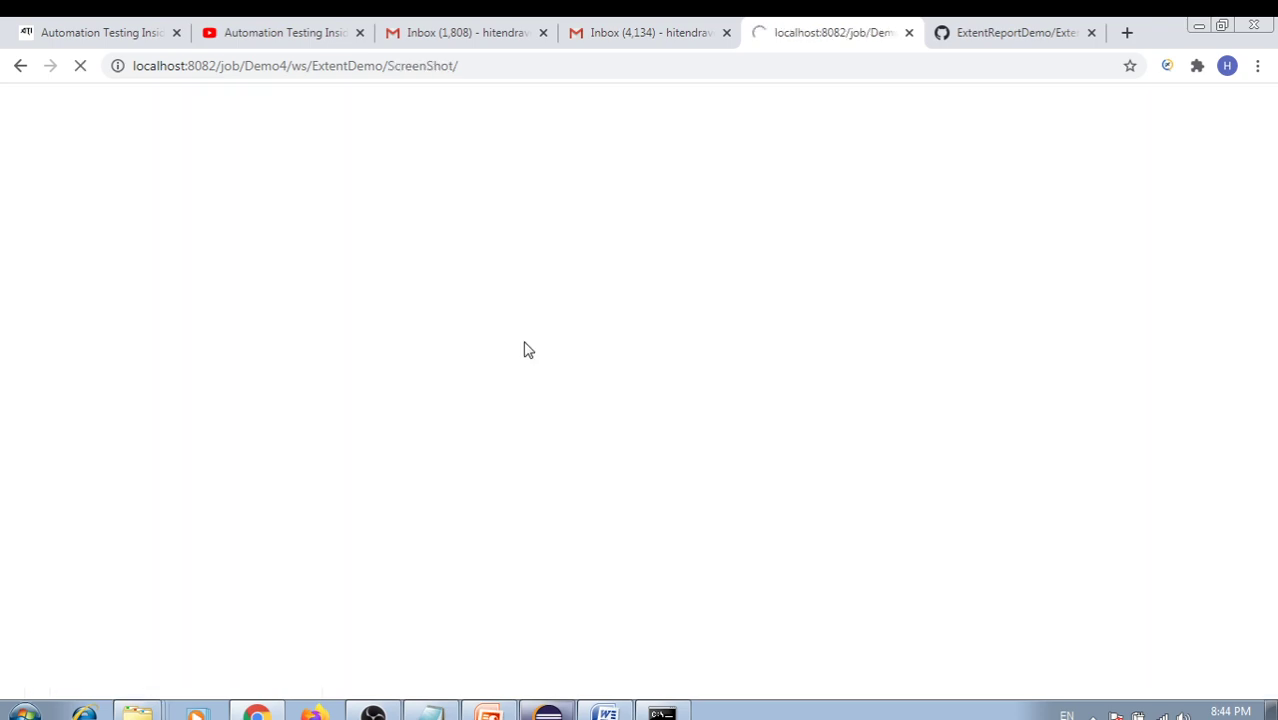
{"action": "scroll", "coordinate": [588, 376], "scroll_direction": "down", "scroll_amount": 3}
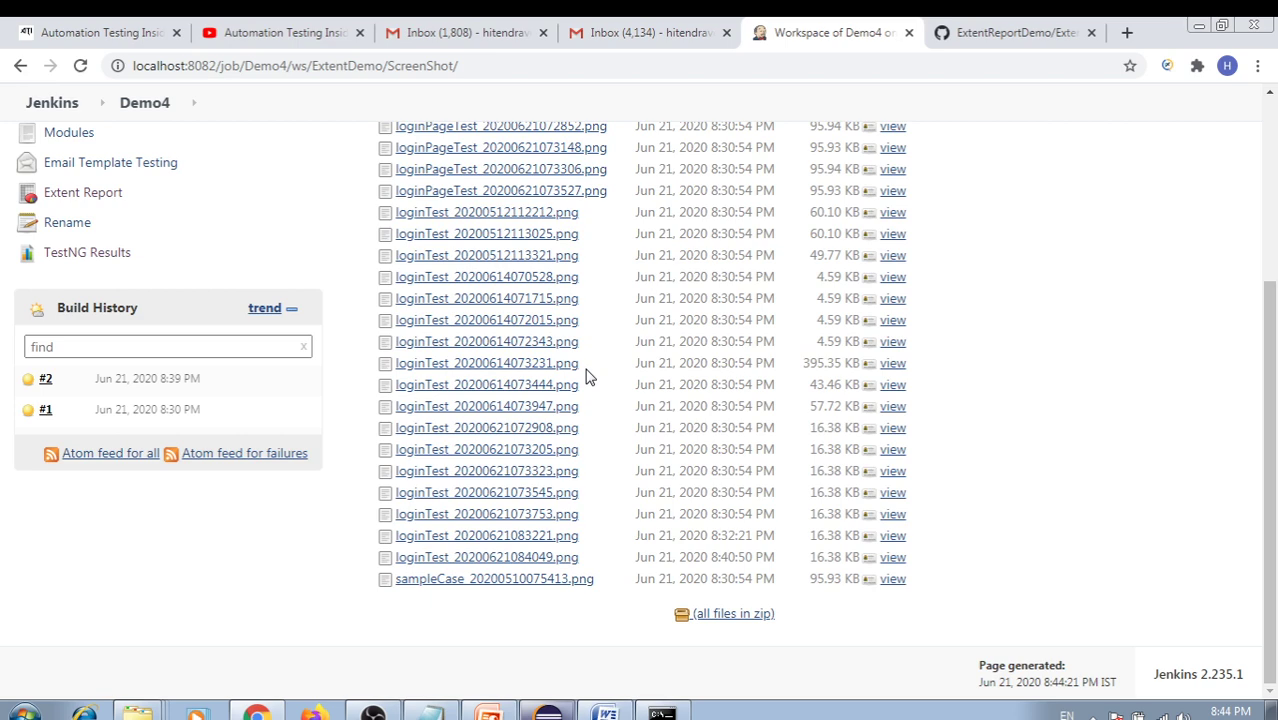
{"action": "scroll", "coordinate": [588, 376], "scroll_direction": "up", "scroll_amount": 3}
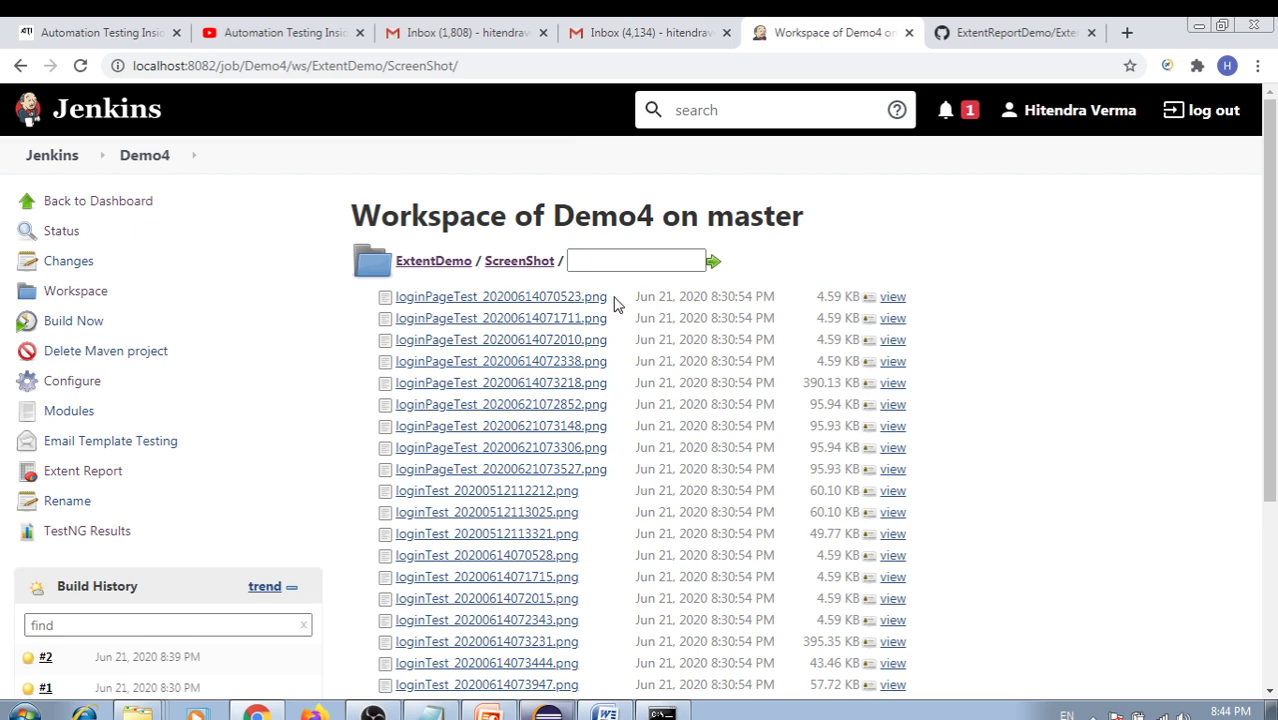
{"action": "scroll", "coordinate": [613, 300], "scroll_direction": "down", "scroll_amount": 2}
{"action": "scroll", "coordinate": [580, 250], "scroll_direction": "up", "scroll_amount": 2}
Copy the ScreenShot folder's address and return to Eclipse
{"action": "left_click", "coordinate": [489, 66]}
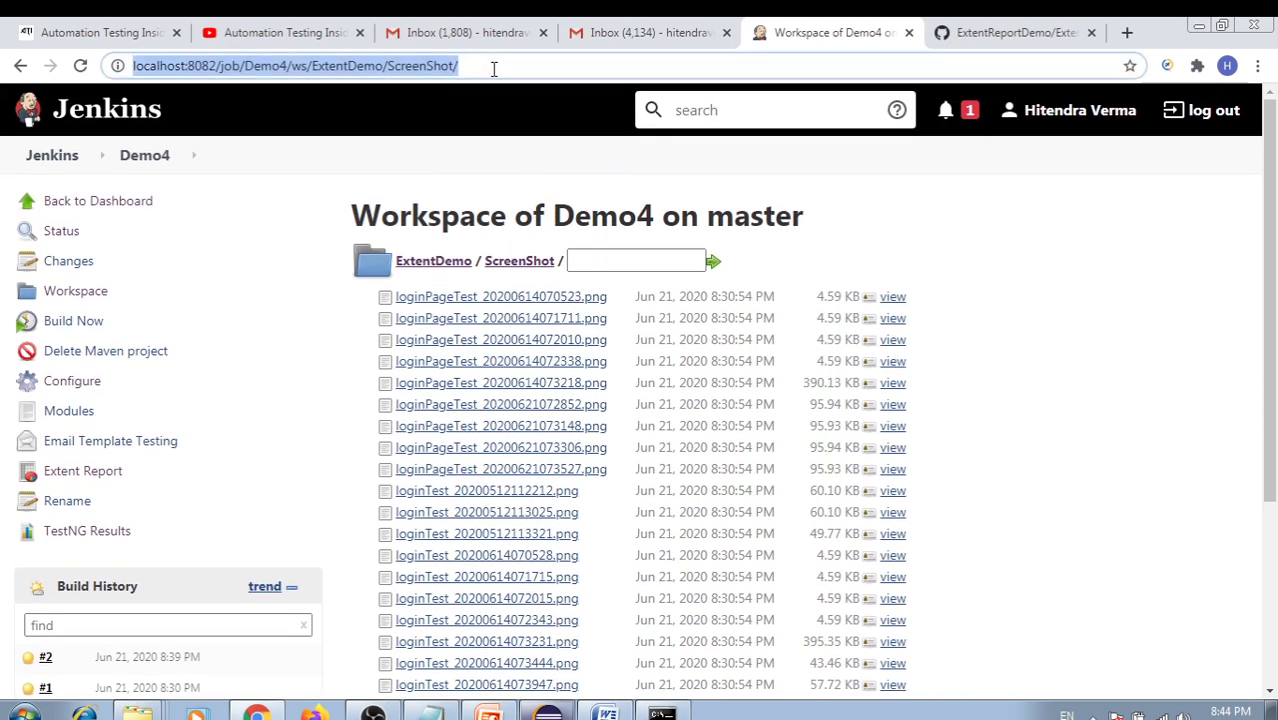
{"action": "left_click_drag", "start_coordinate": [491, 66], "coordinate": [112, 70]}
{"action": "key", "text": "ctrl+c"}
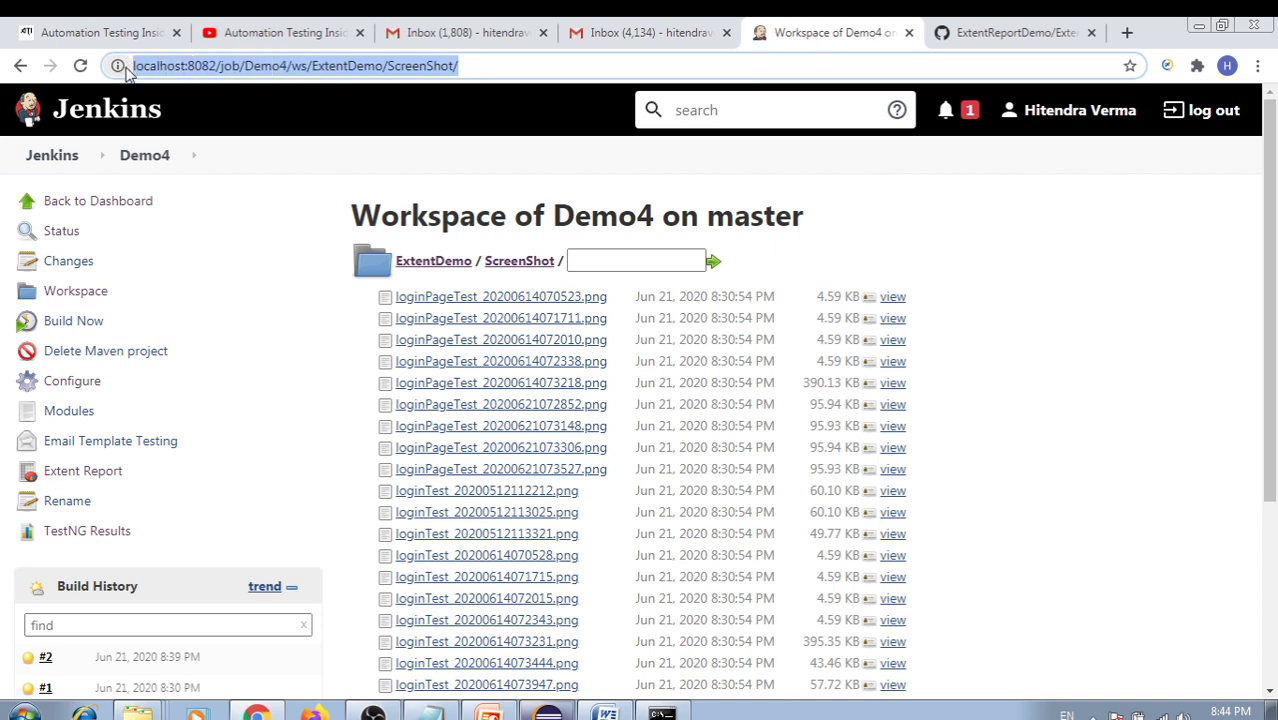
{"action": "key", "text": "alt+Tab"}
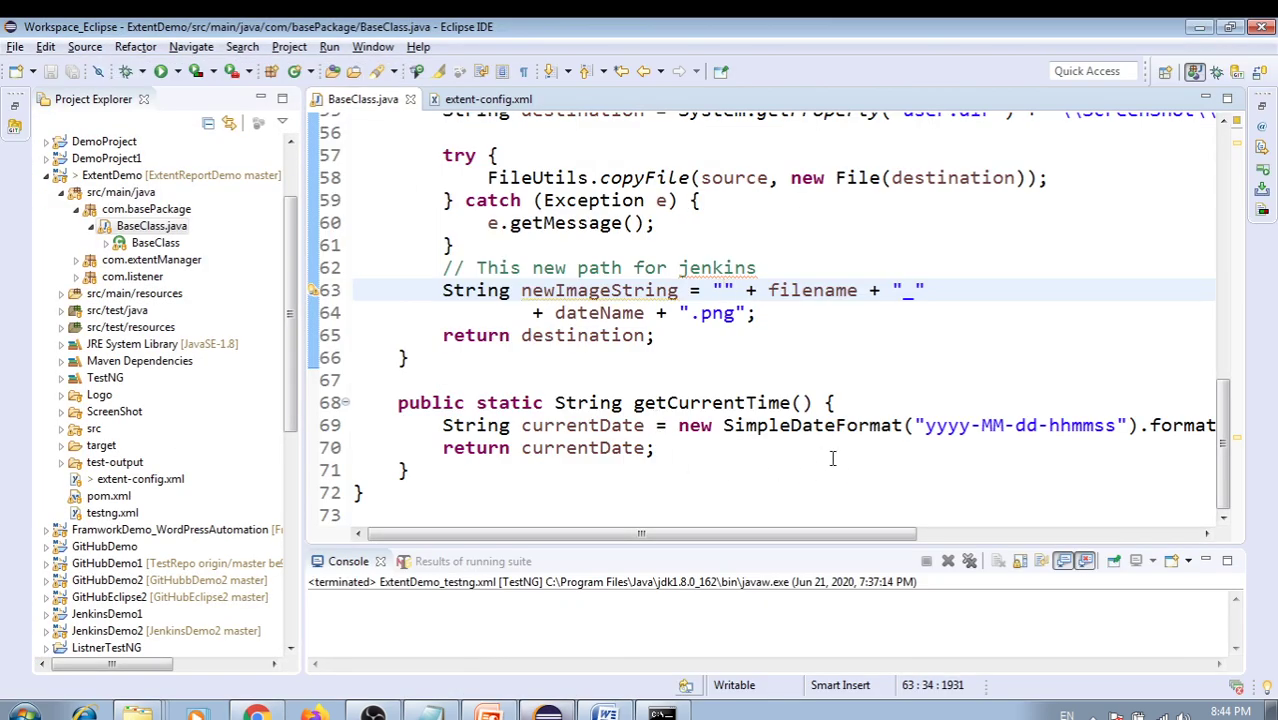
{"action": "key", "text": "ctrl+v"}
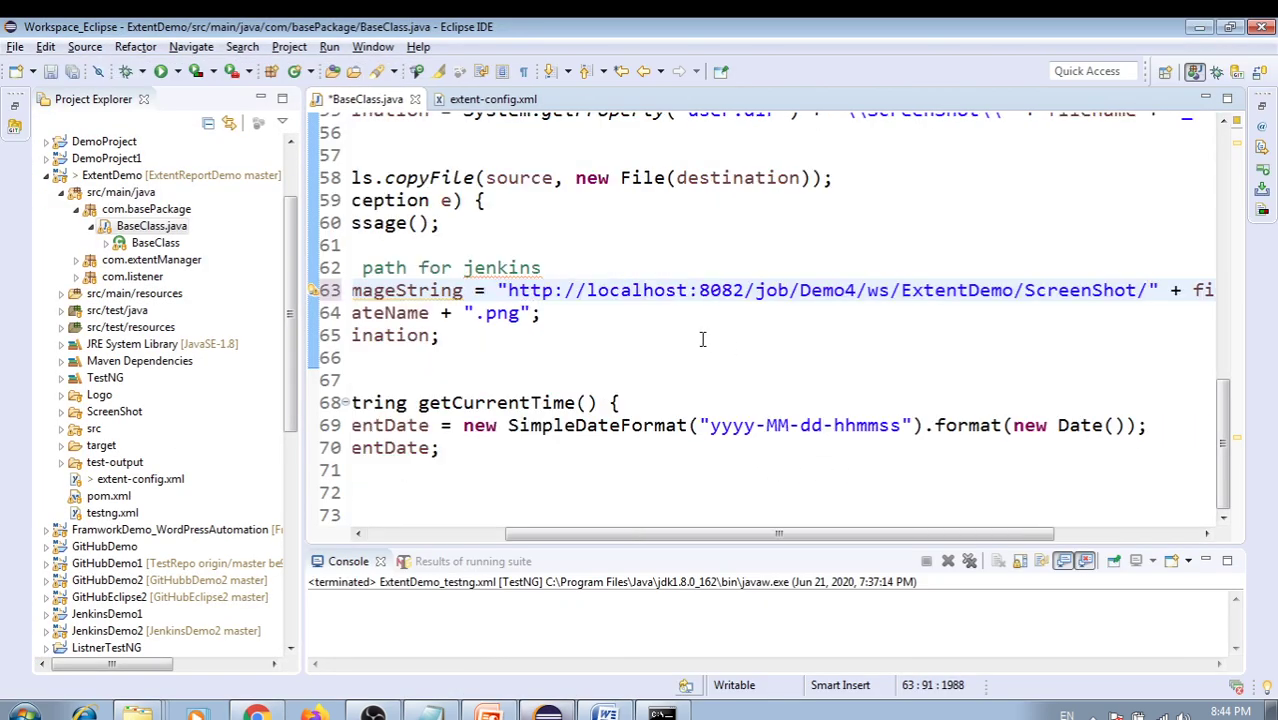
{"action": "left_click_drag", "start_coordinate": [1138, 291], "coordinate": [960, 292]}
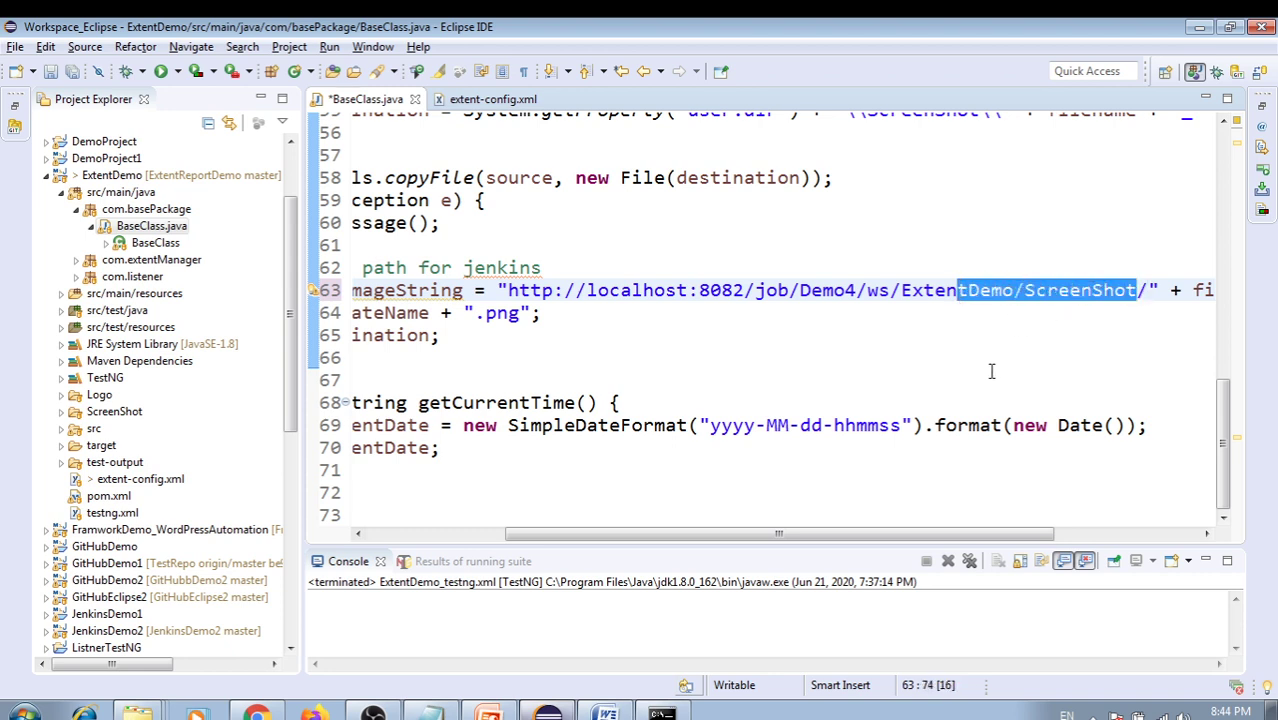
{"action": "left_click_drag", "start_coordinate": [767, 534], "coordinate": [629, 534]}
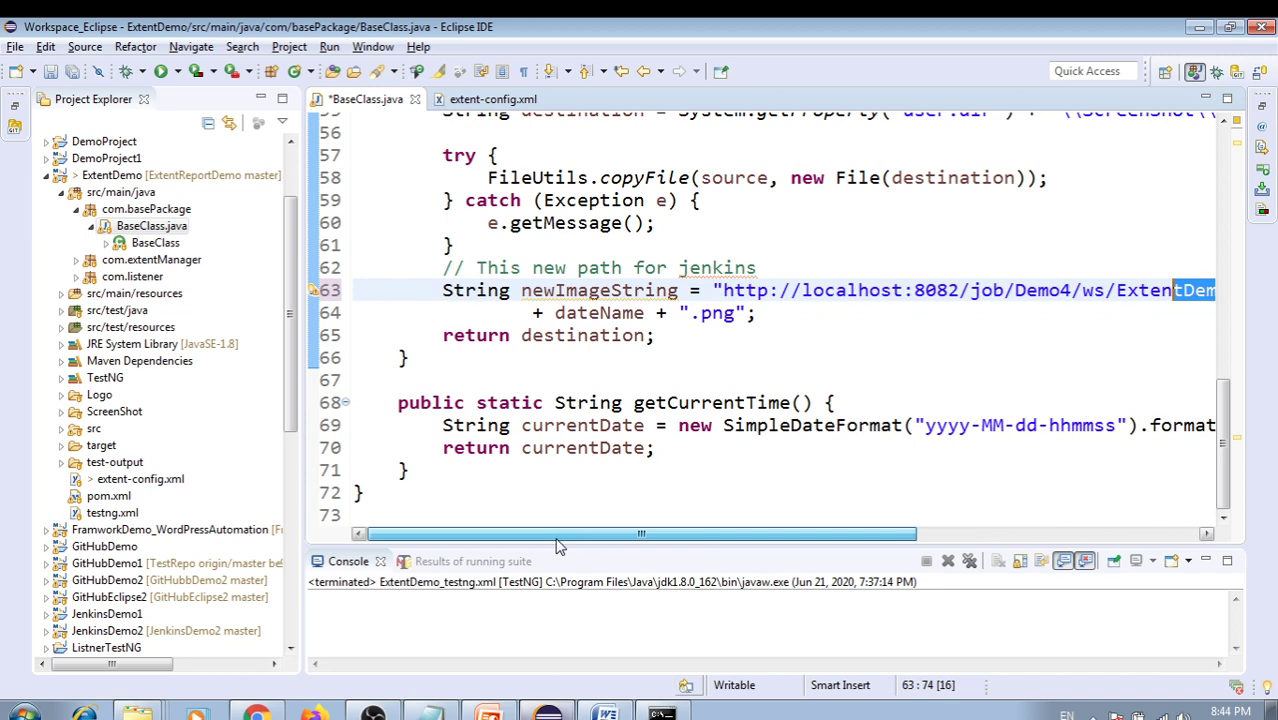
{"action": "left_click", "coordinate": [768, 314]}
{"action": "key", "text": "ctrl+s"}
{"action": "left_click_drag", "start_coordinate": [712, 314], "coordinate": [691, 316]}
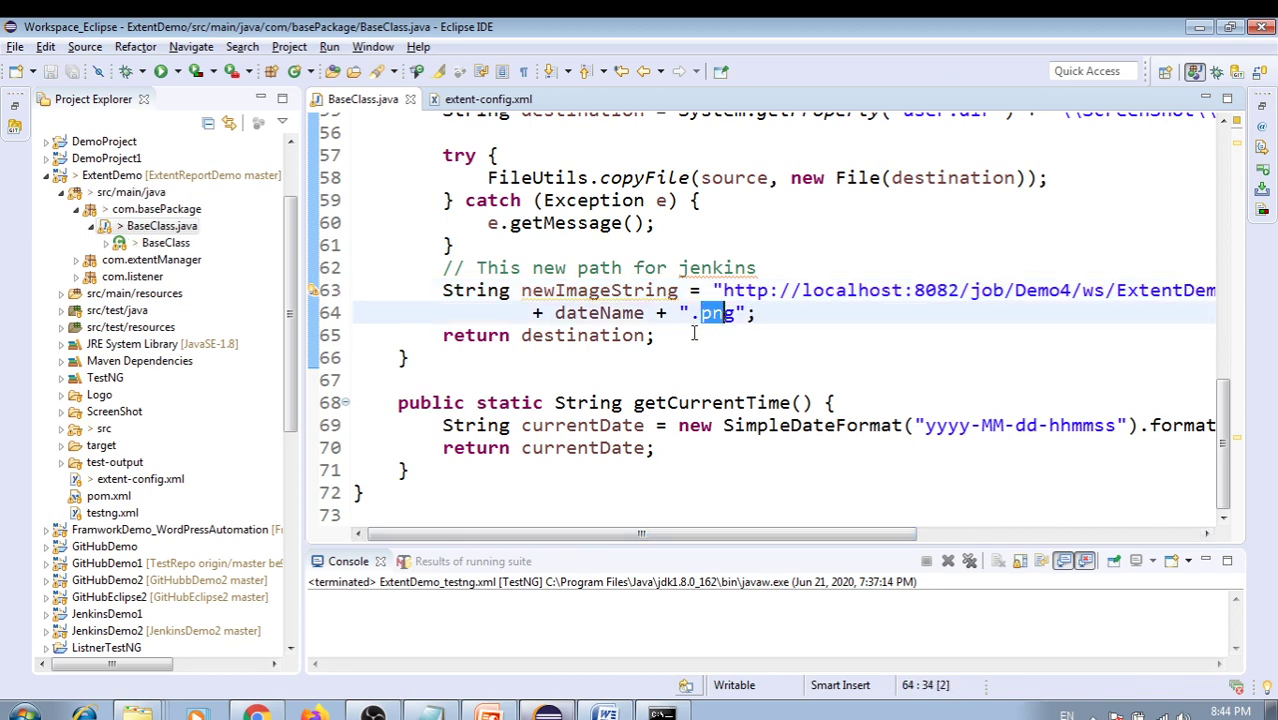
{"action": "left_click", "coordinate": [703, 347]}
{"action": "left_click_drag", "start_coordinate": [762, 535], "coordinate": [975, 535]}
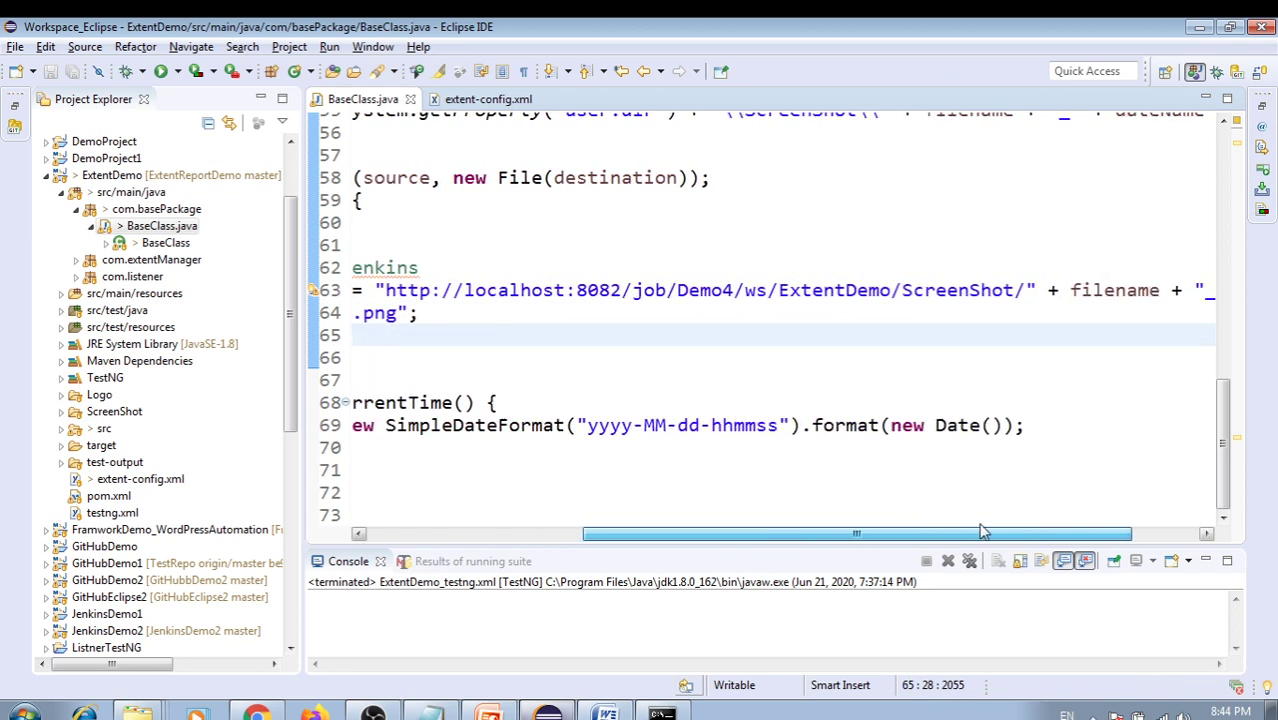
Review the filename and dateName variables used in the screenshot path on lines 63–65
{"action": "double_click", "coordinate": [1122, 290]}
{"action": "left_click_drag", "start_coordinate": [775, 535], "coordinate": [591, 535]}
{"action": "double_click", "coordinate": [550, 313]}
{"action": "left_click", "coordinate": [749, 325]}
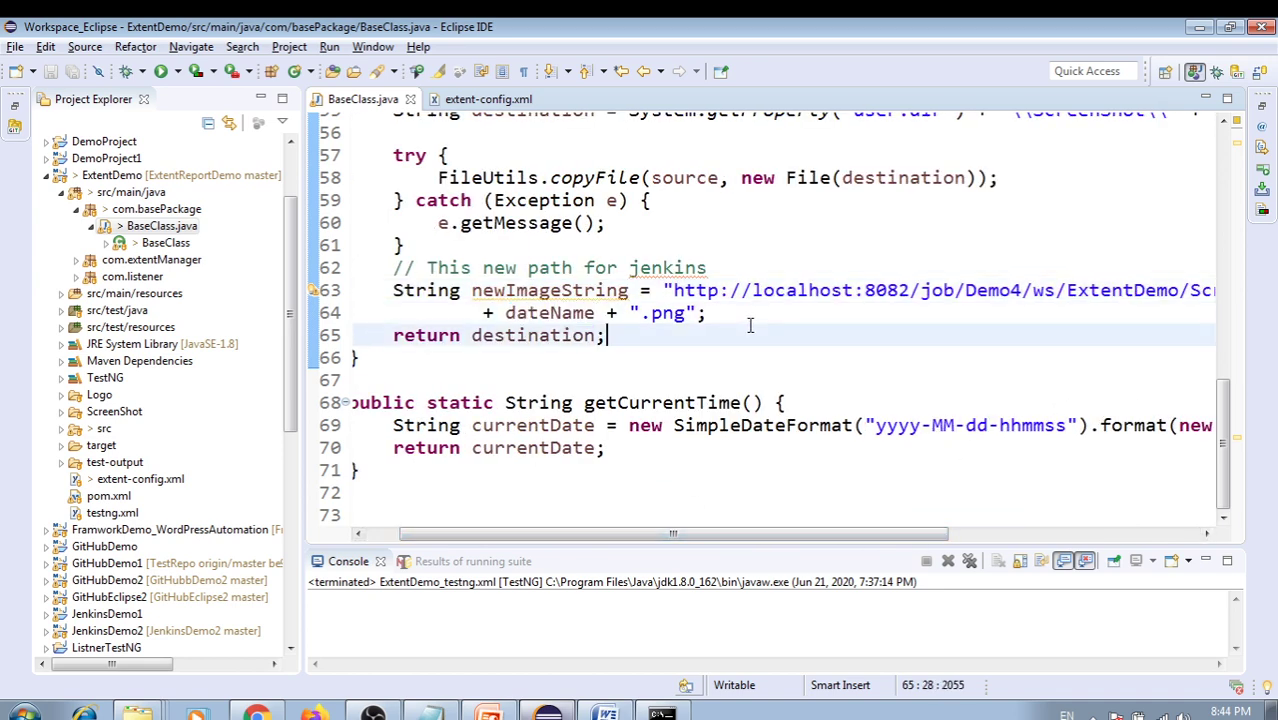
{"action": "left_click", "coordinate": [741, 315]}
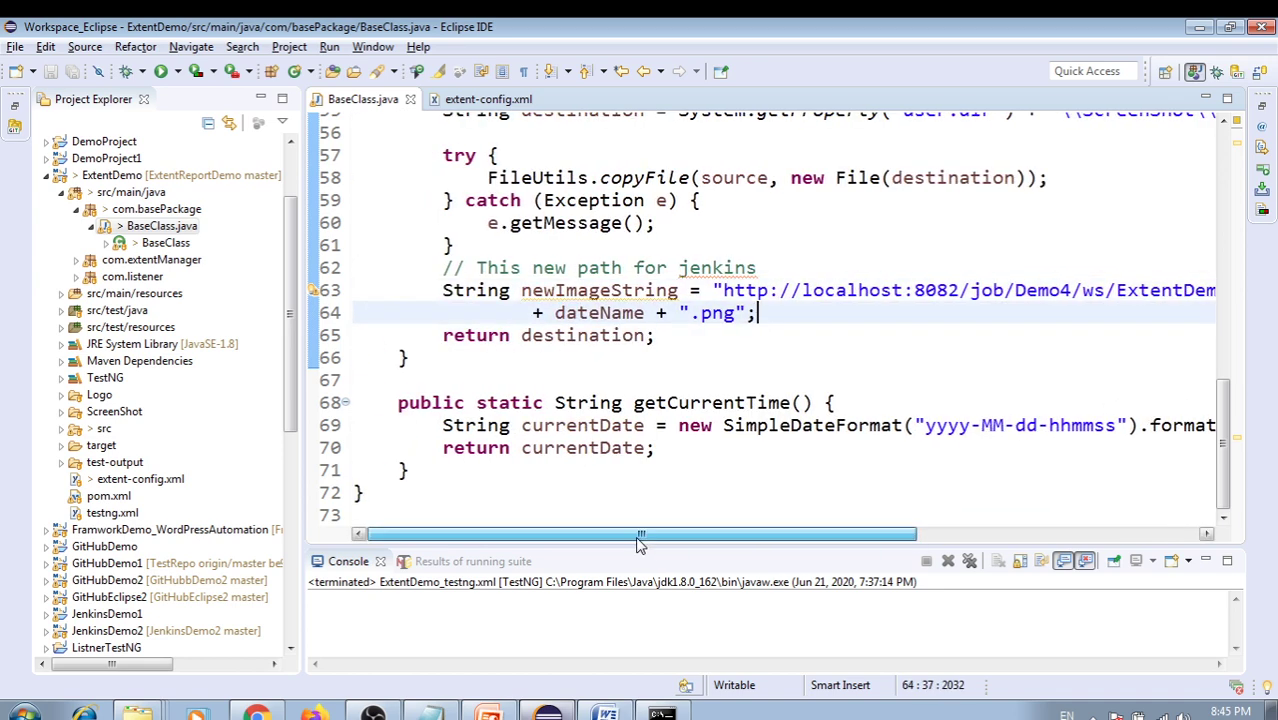
{"action": "left_click_drag", "start_coordinate": [672, 535], "coordinate": [636, 535]}
{"action": "left_click", "coordinate": [690, 332]}
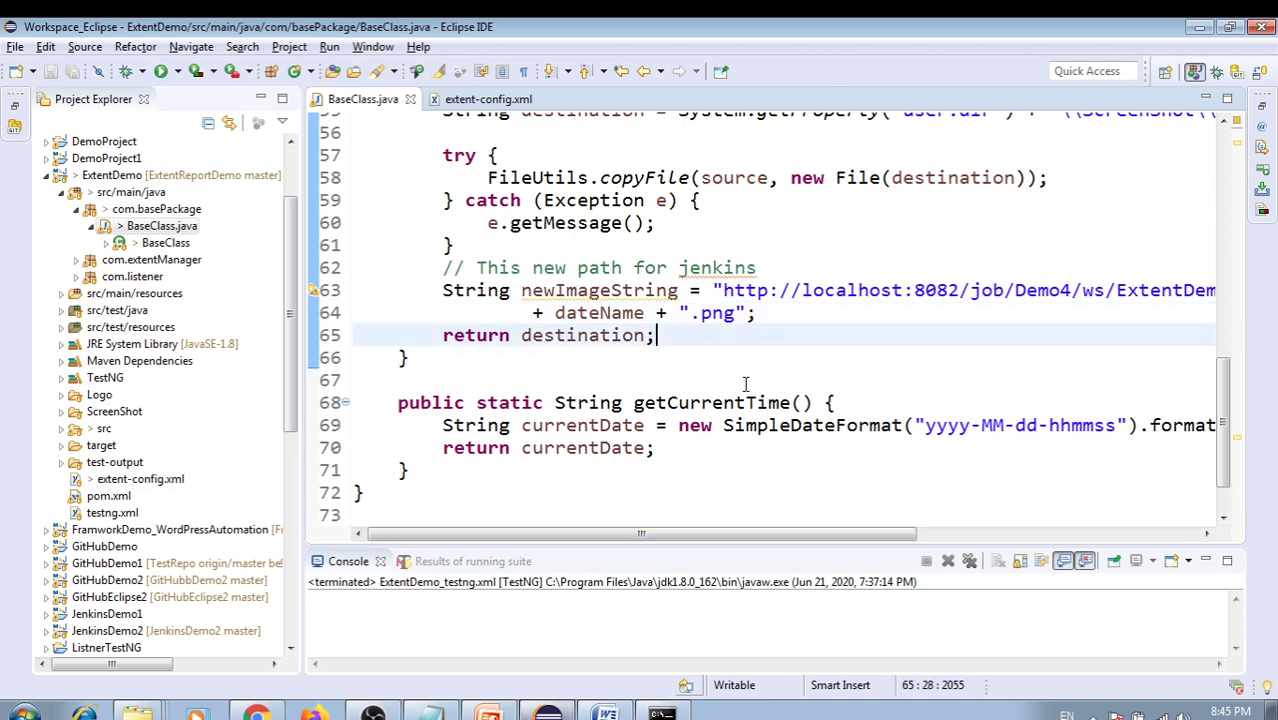
Check the tearDown driver.close() code and the Different Scenarios slide, then return to the browser
{"action": "scroll", "coordinate": [747, 382], "scroll_direction": "up", "scroll_amount": 2}
{"action": "scroll", "coordinate": [806, 388], "scroll_direction": "down", "scroll_amount": 1}
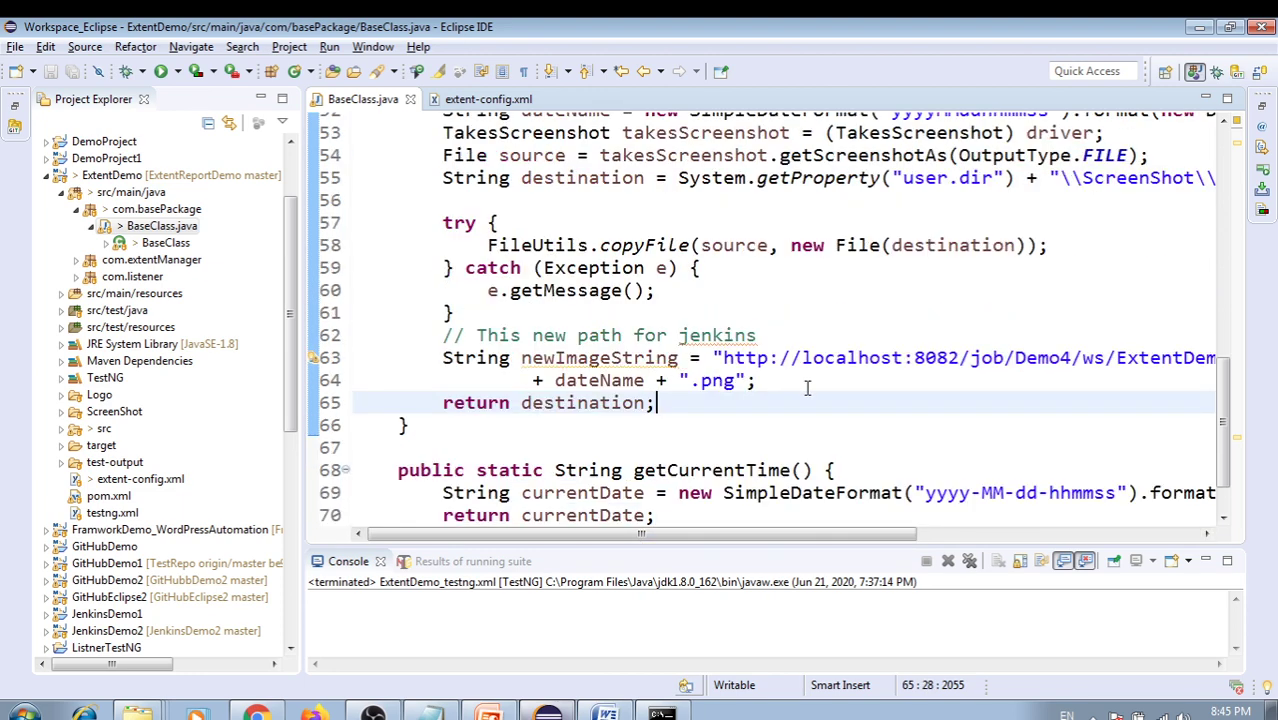
{"action": "scroll", "coordinate": [808, 388], "scroll_direction": "up", "scroll_amount": 1}
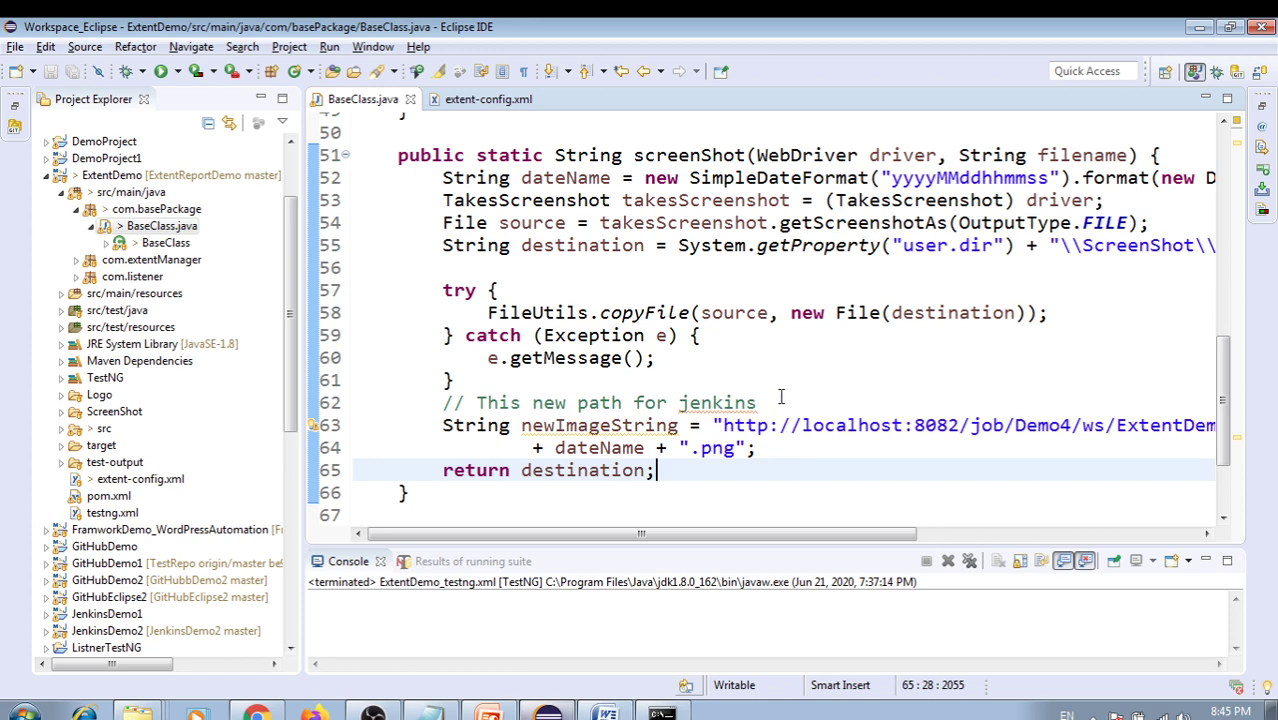
{"action": "left_click", "coordinate": [697, 360]}
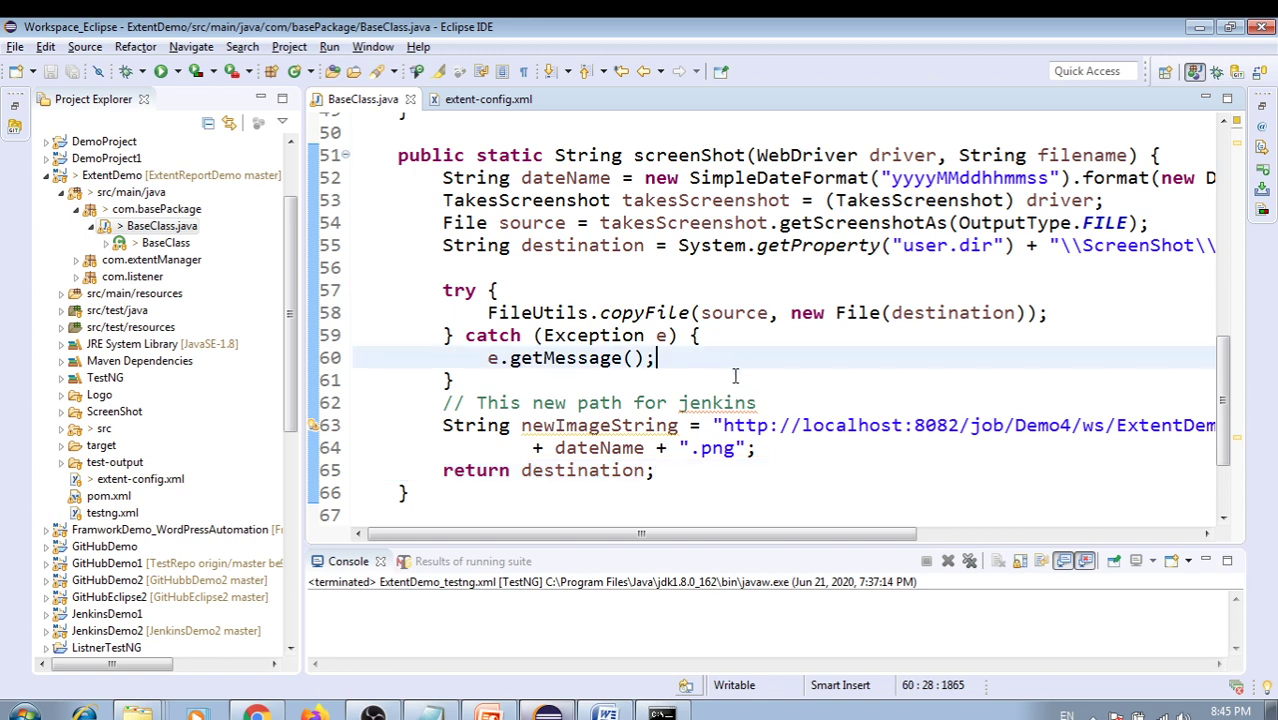
{"action": "scroll", "coordinate": [742, 375], "scroll_direction": "down", "scroll_amount": 1}
{"action": "scroll", "coordinate": [682, 366], "scroll_direction": "up", "scroll_amount": 5}
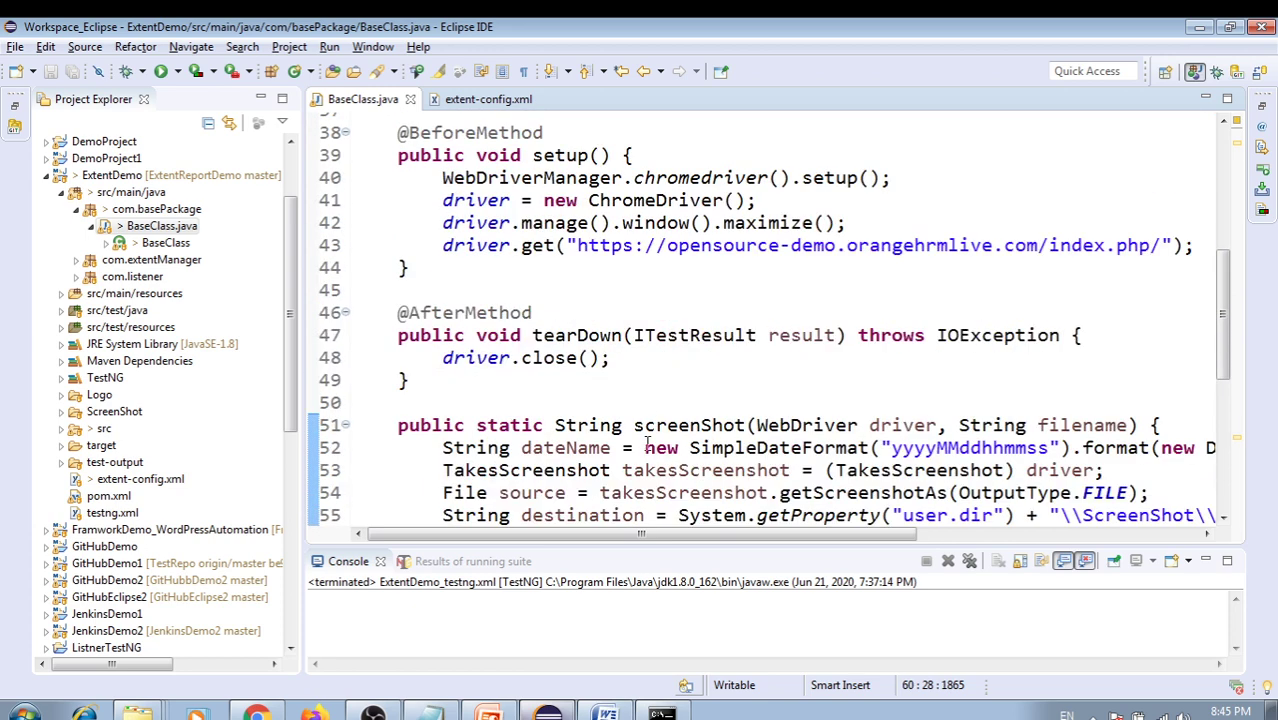
{"action": "left_click", "coordinate": [651, 363]}
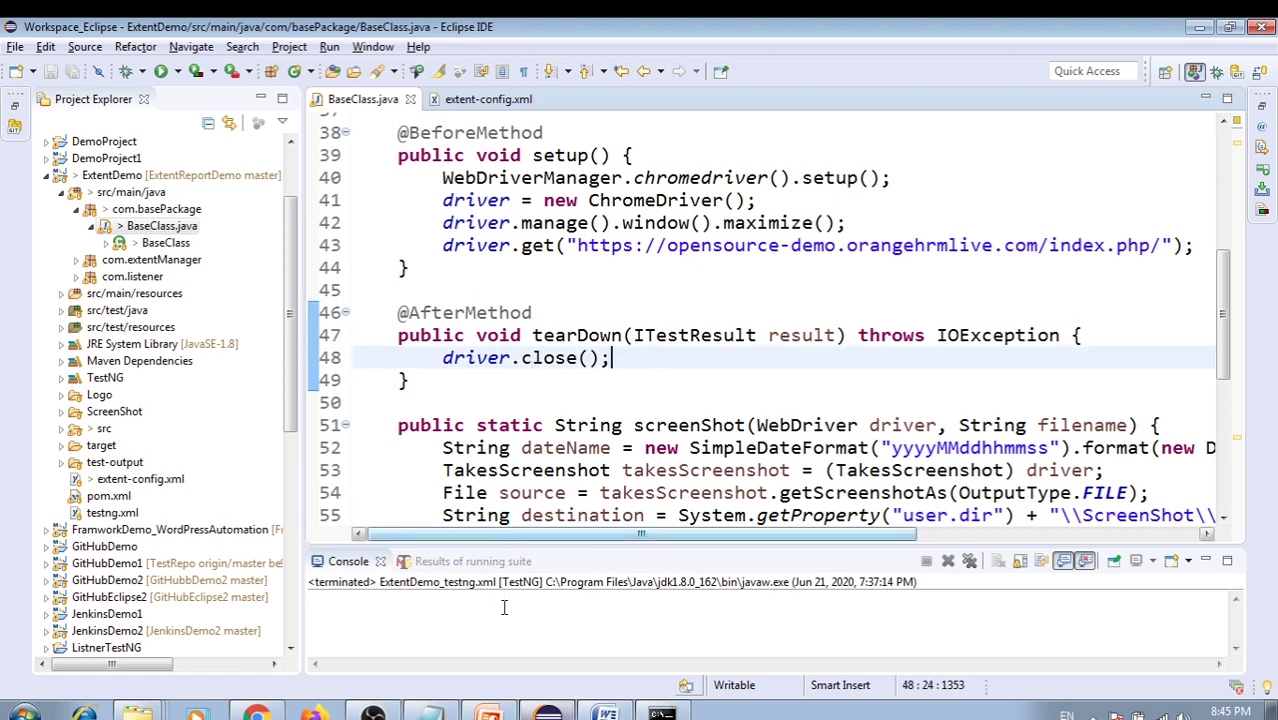
{"action": "left_click", "coordinate": [489, 712]}
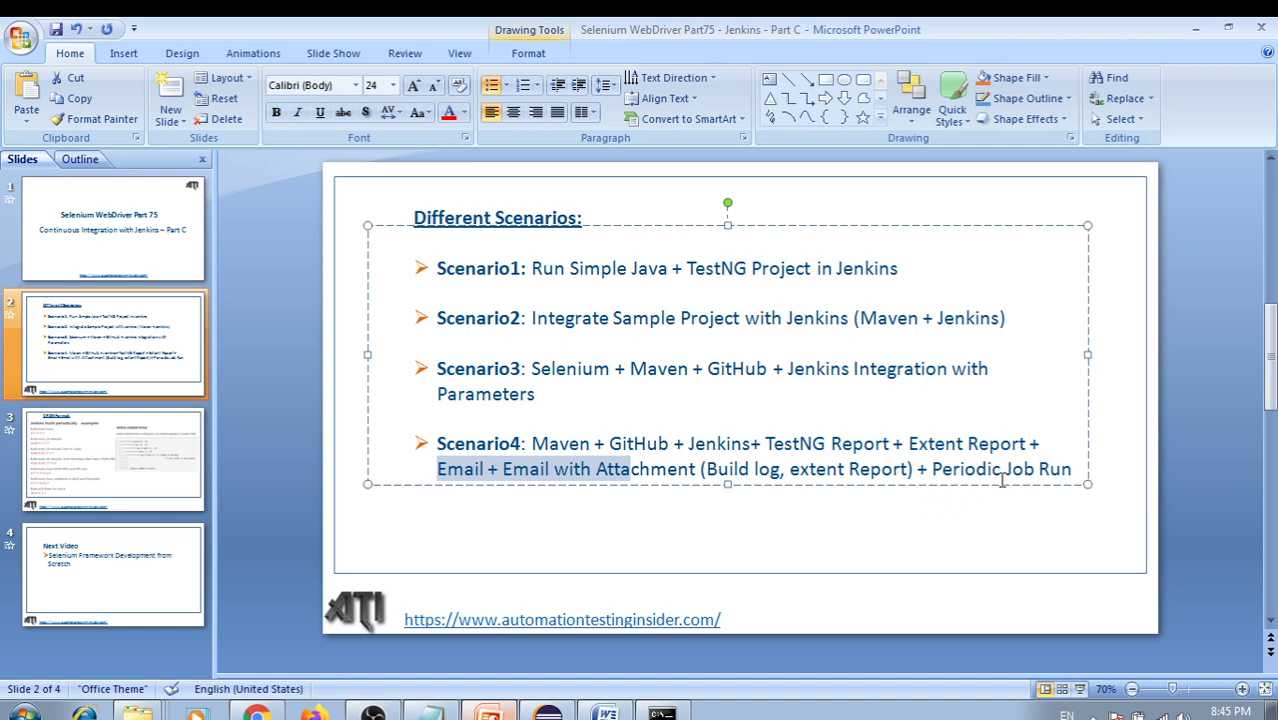
{"action": "left_click", "coordinate": [257, 712]}
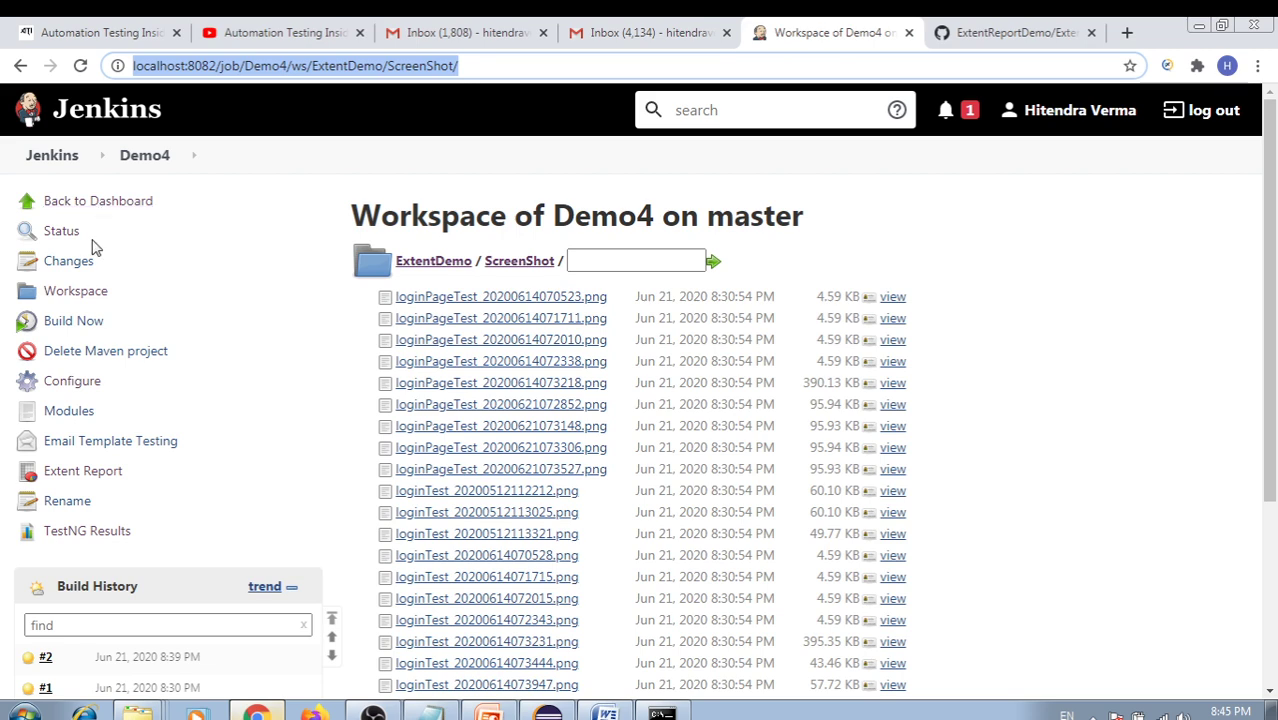
Go from the ExtentDemo workspace listing to the dashboard and open Demo4's Configure page
{"action": "left_click", "coordinate": [436, 264]}
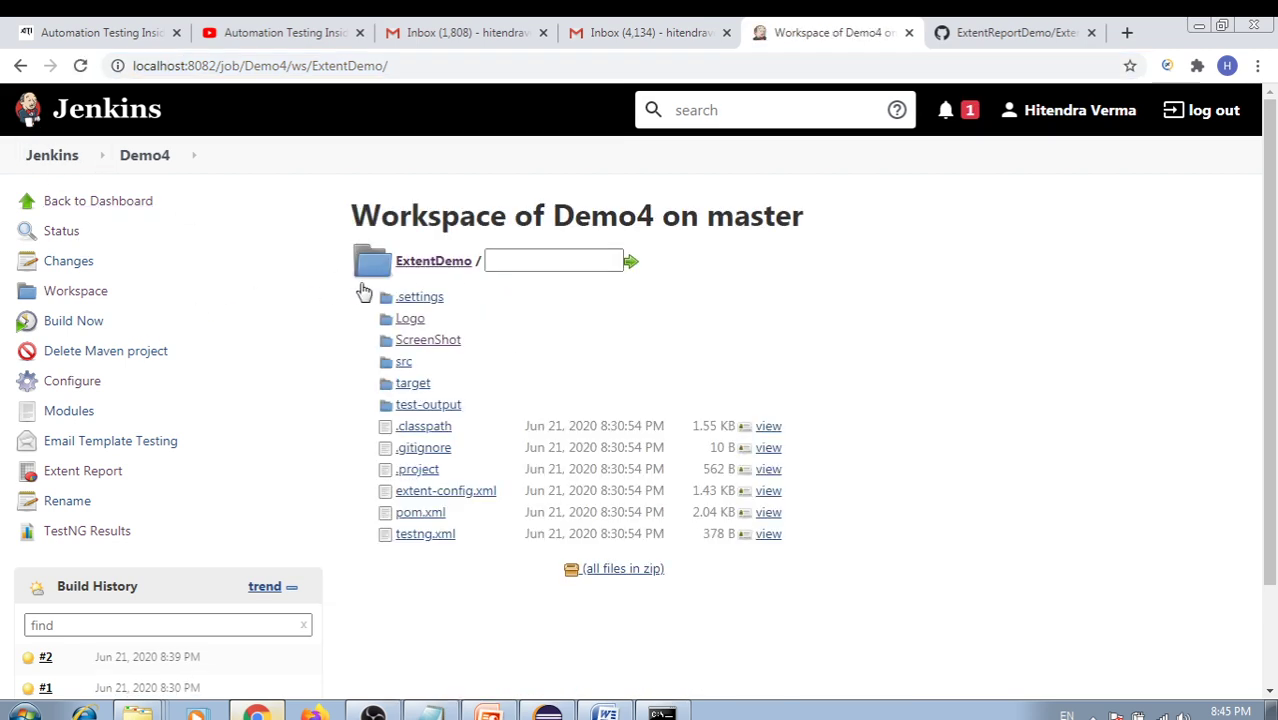
{"action": "left_click", "coordinate": [436, 262]}
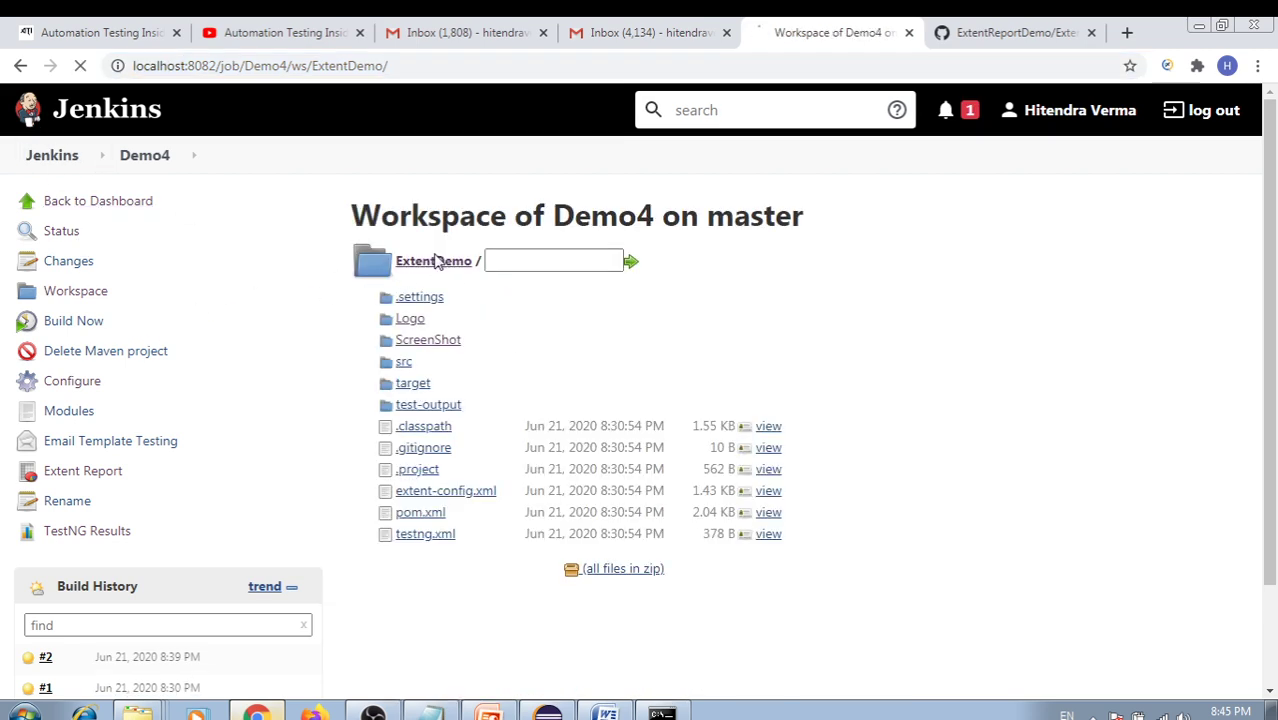
{"action": "left_click", "coordinate": [100, 203]}
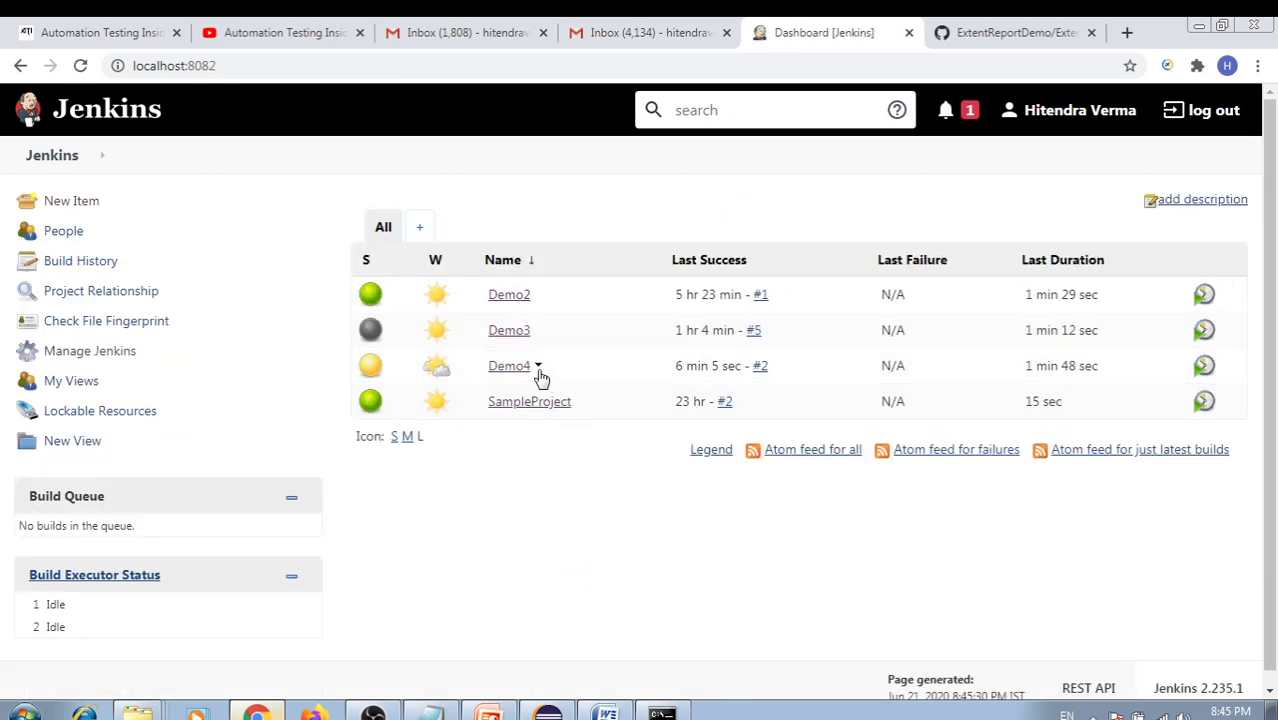
{"action": "left_click", "coordinate": [538, 368]}
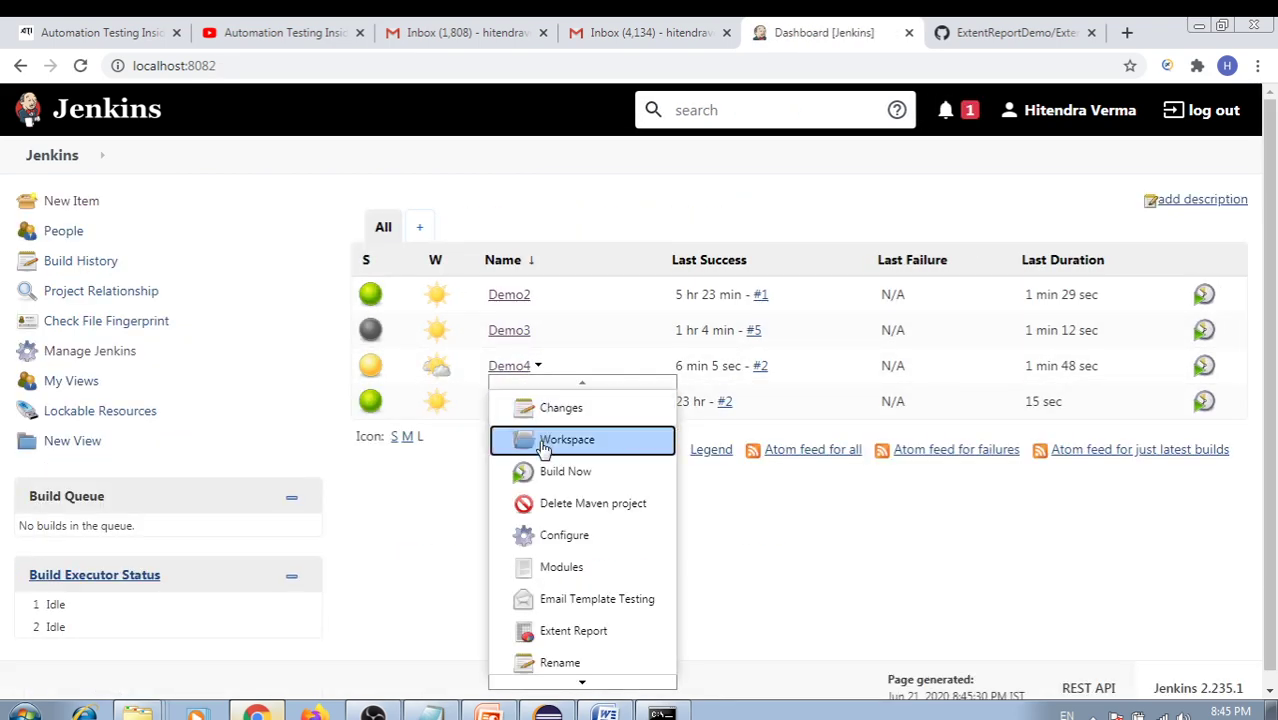
{"action": "left_click", "coordinate": [560, 531]}
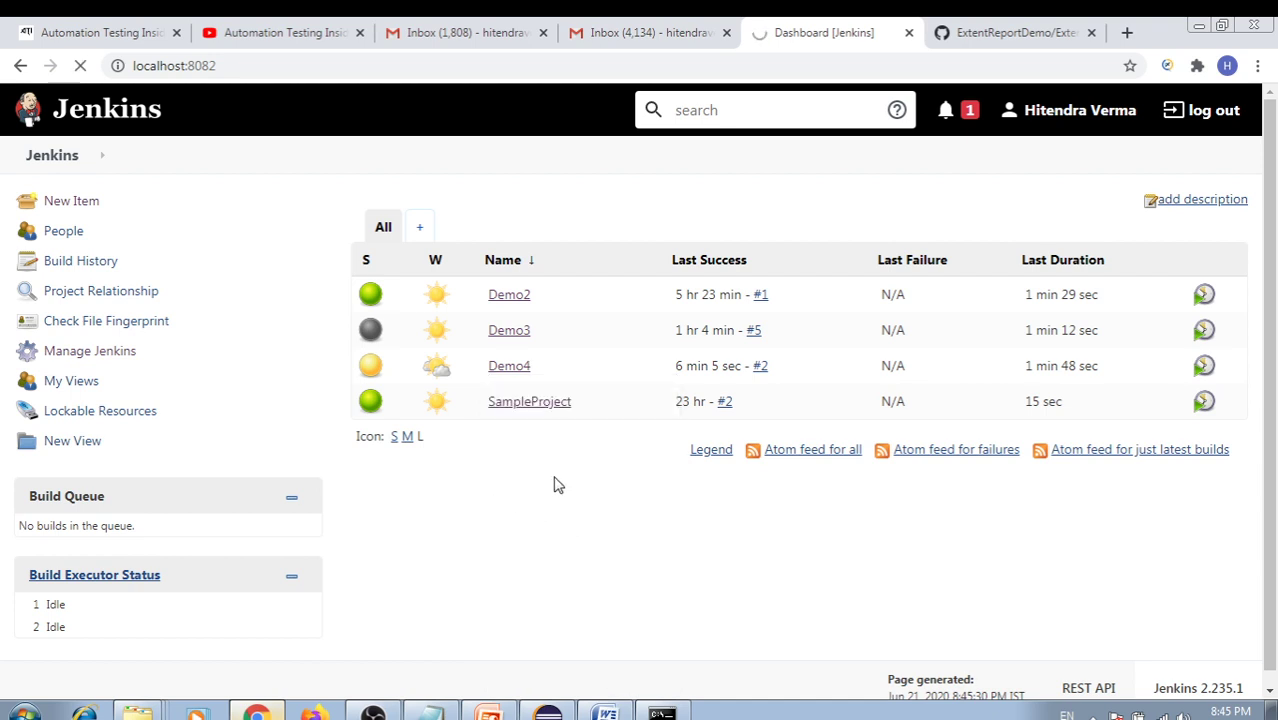
{"action": "mouse_move", "coordinate": [568, 419]}
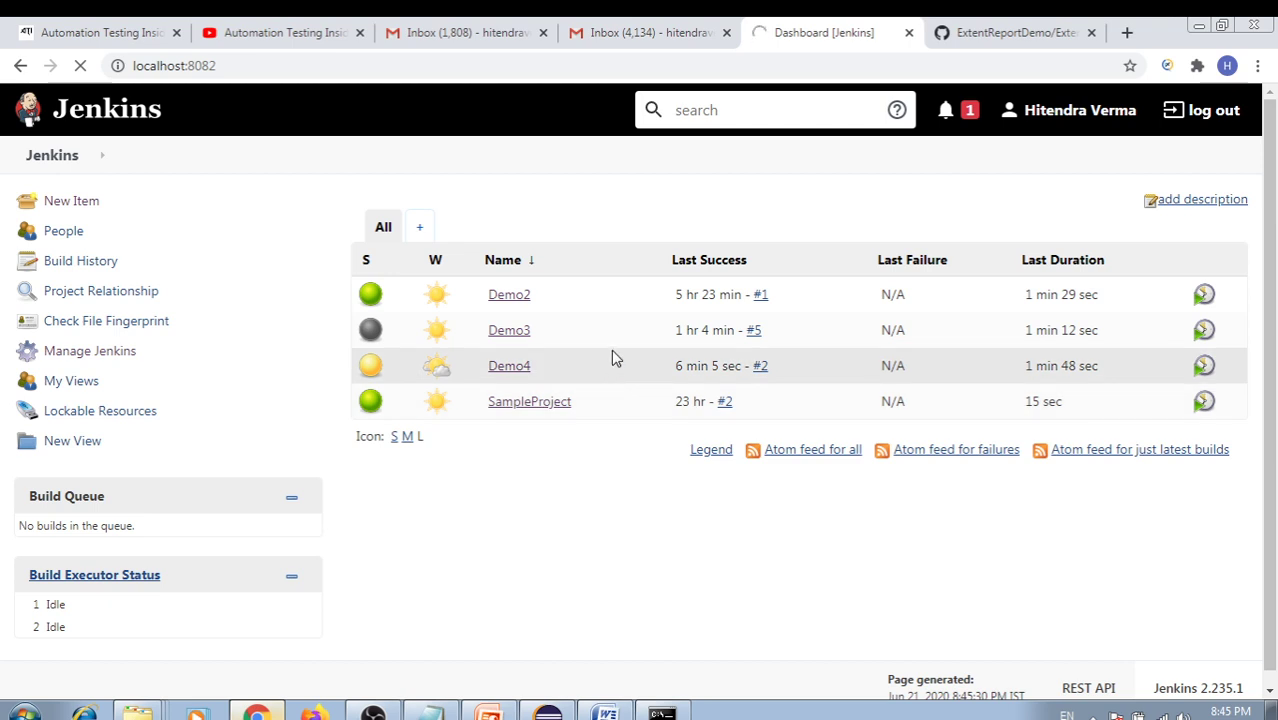
Review the setup() method body on lines 39–43 of BaseClass.java, then return to the browser
{"action": "left_click", "coordinate": [548, 713]}
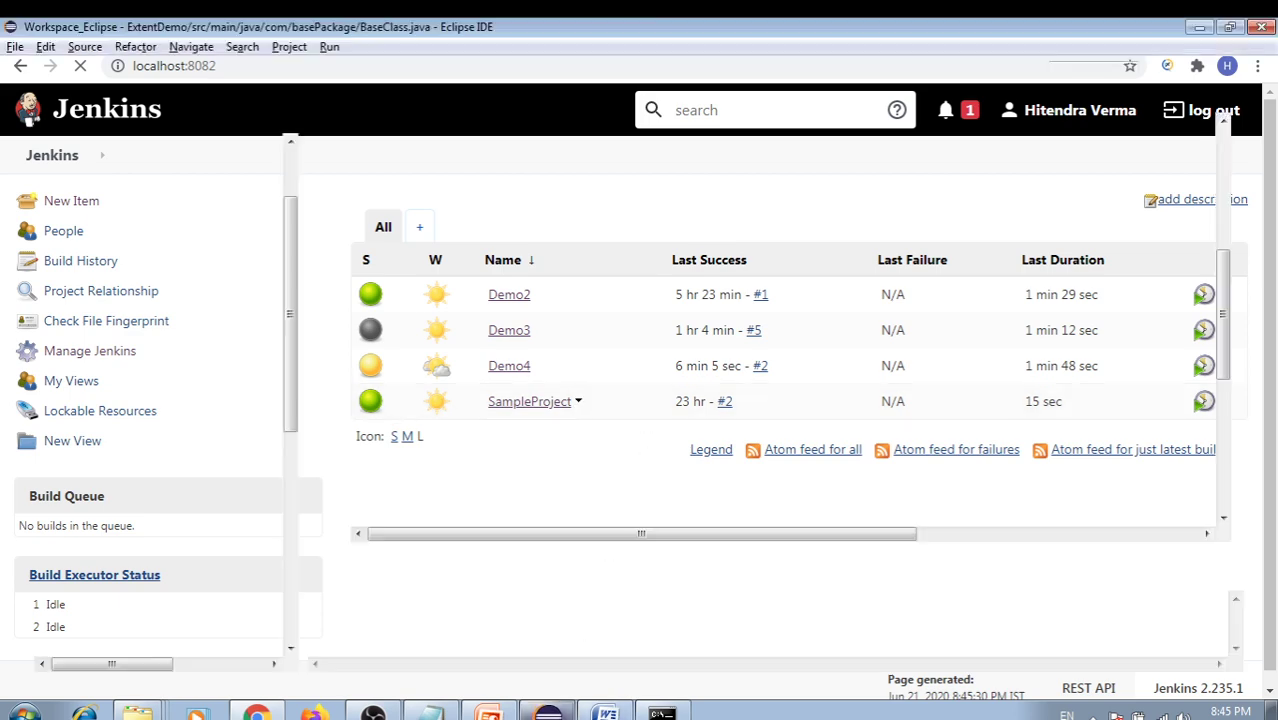
{"action": "left_click", "coordinate": [390, 290]}
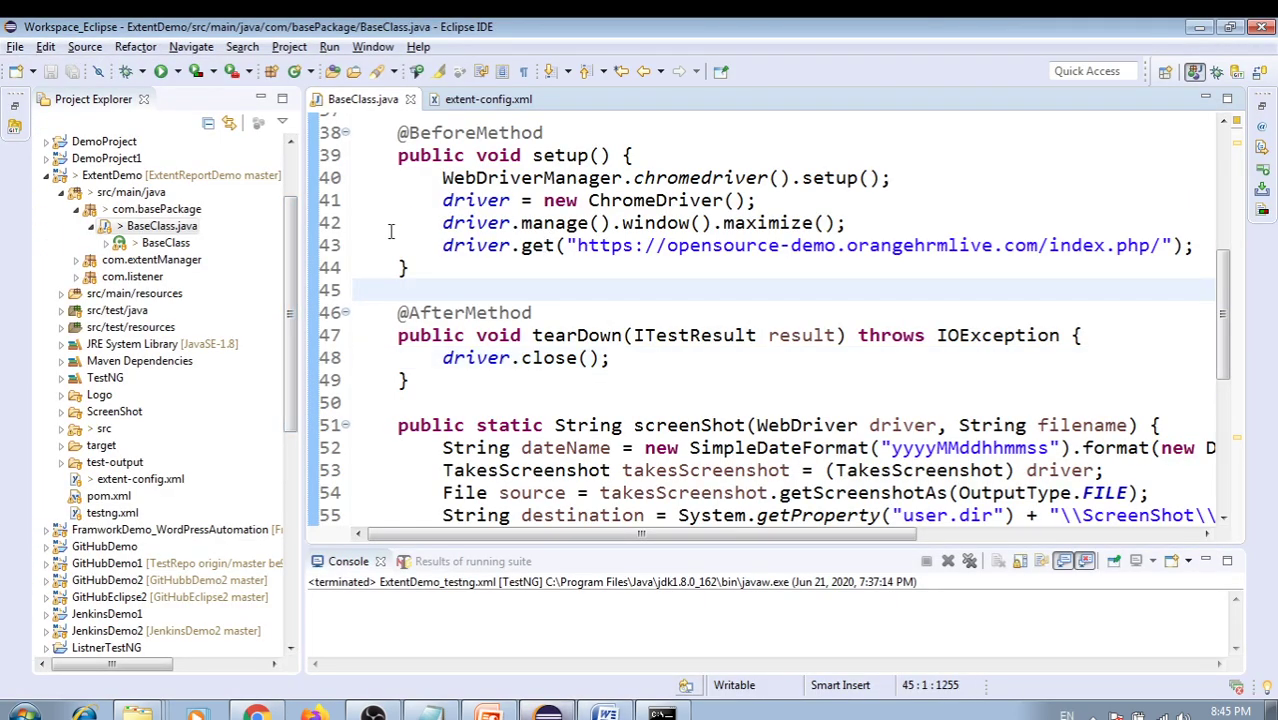
{"action": "left_click_drag", "start_coordinate": [478, 155], "coordinate": [576, 262]}
{"action": "left_click", "coordinate": [576, 288]}
{"action": "left_click", "coordinate": [258, 713]}
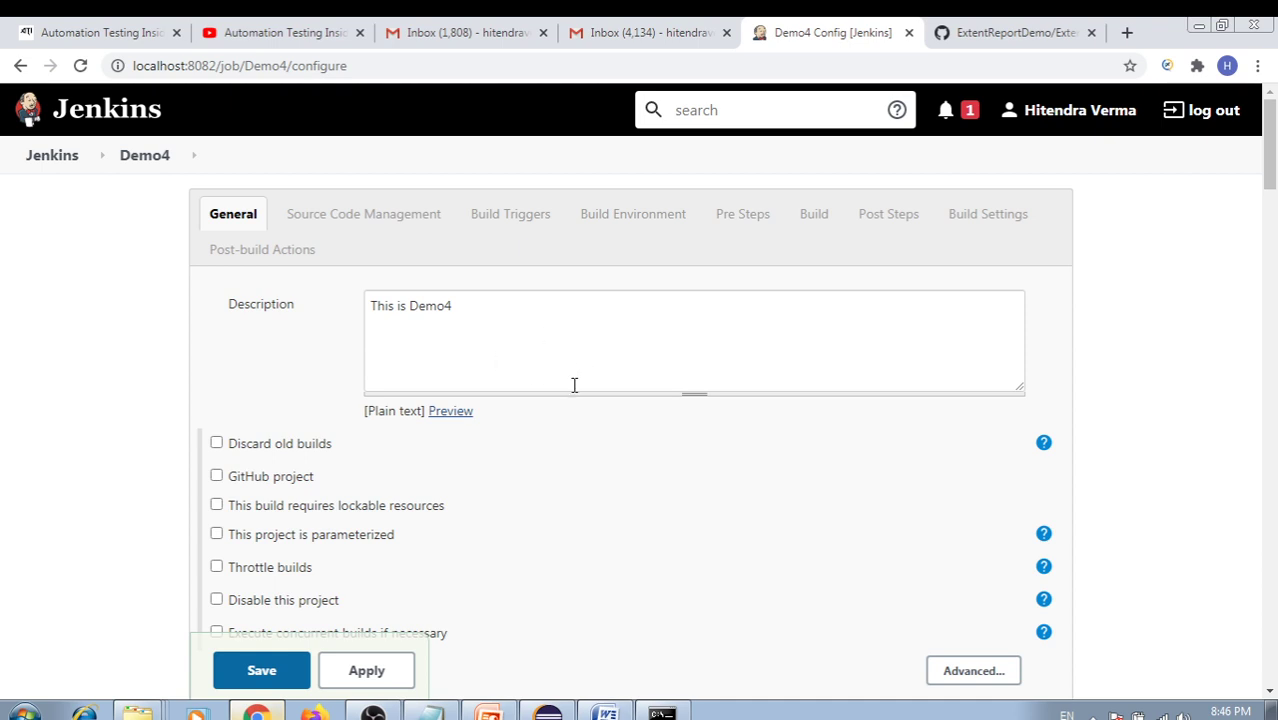
Under Demo4's Build Triggers, leave Build periodically unticked and tick Poll SCM
{"action": "scroll", "coordinate": [574, 385], "scroll_direction": "down", "scroll_amount": 5}
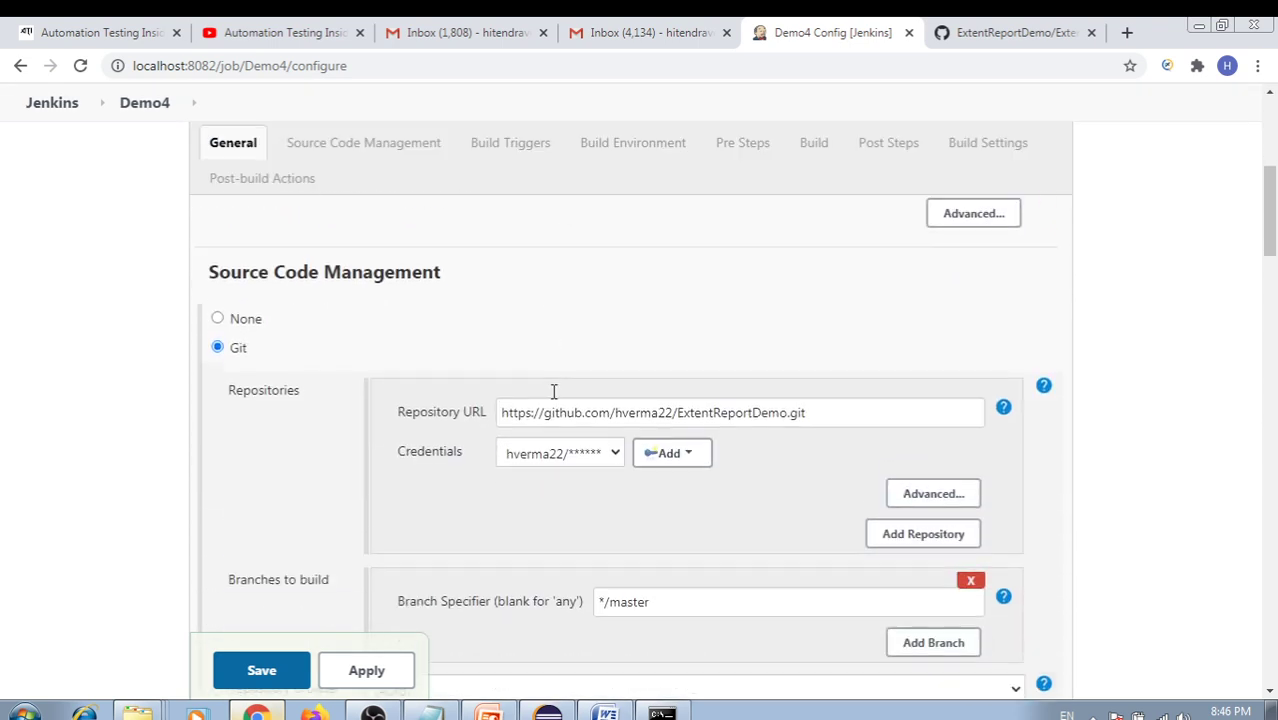
{"action": "scroll", "coordinate": [553, 391], "scroll_direction": "down", "scroll_amount": 5}
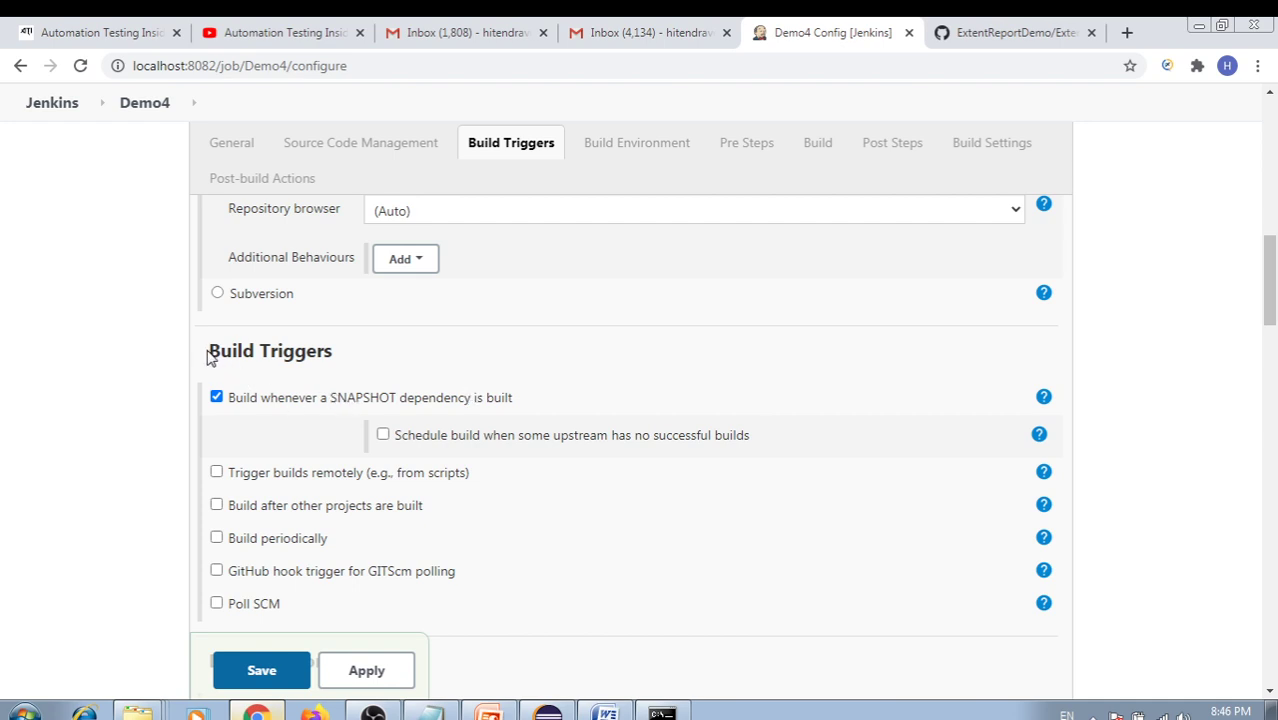
{"action": "left_click_drag", "start_coordinate": [206, 358], "coordinate": [354, 359]}
{"action": "scroll", "coordinate": [390, 380], "scroll_direction": "down", "scroll_amount": 2}
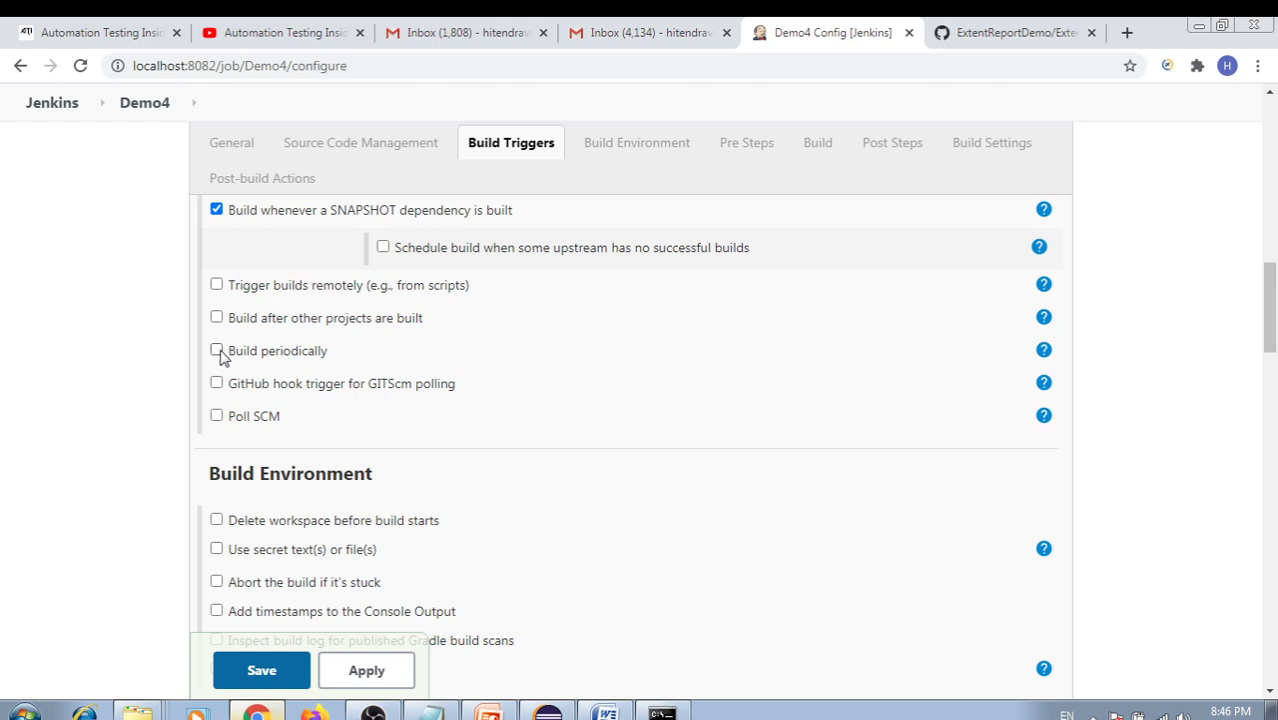
{"action": "left_click", "coordinate": [217, 350]}
{"action": "left_click", "coordinate": [436, 400]}
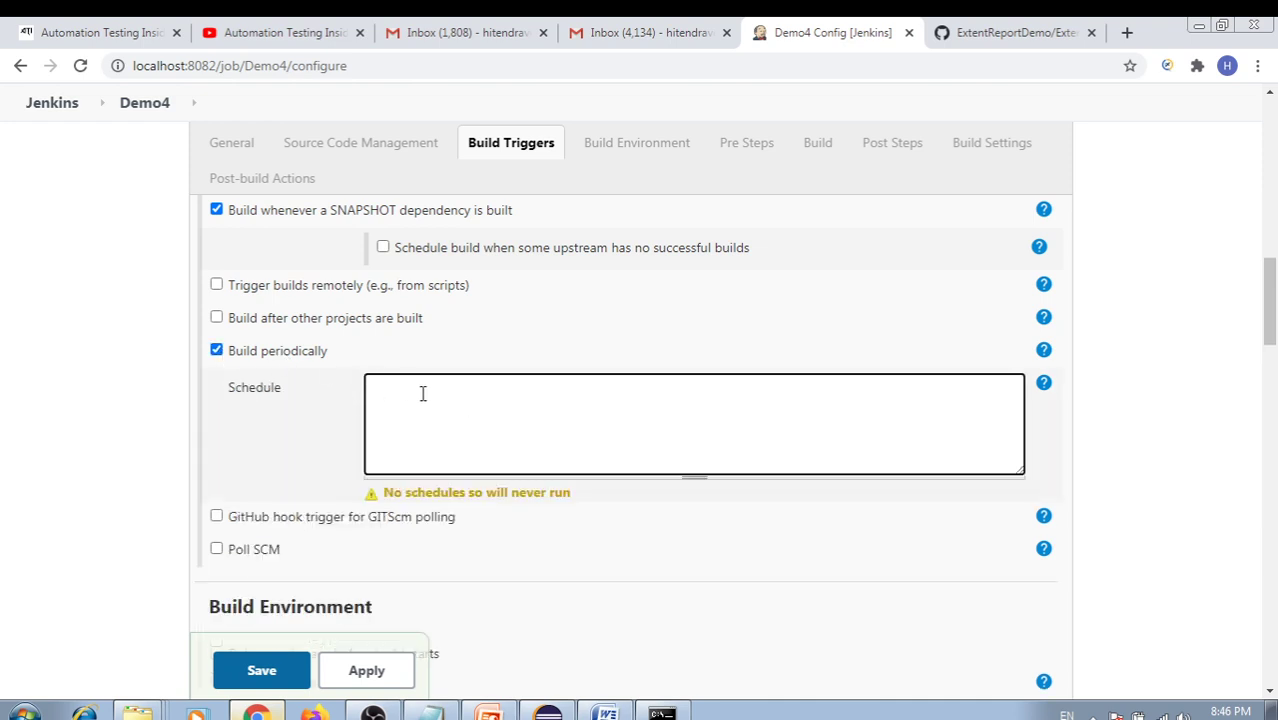
{"action": "left_click", "coordinate": [217, 350]}
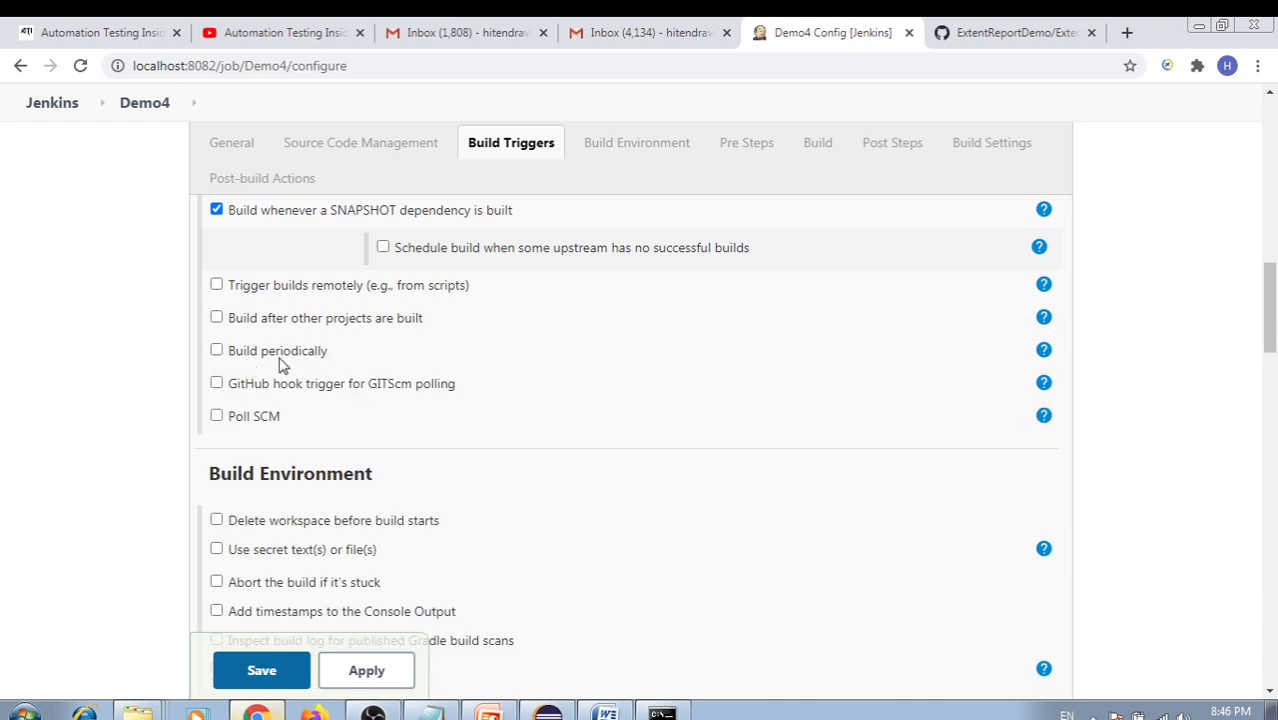
{"action": "left_click_drag", "start_coordinate": [237, 353], "coordinate": [325, 367]}
{"action": "left_click", "coordinate": [218, 354]}
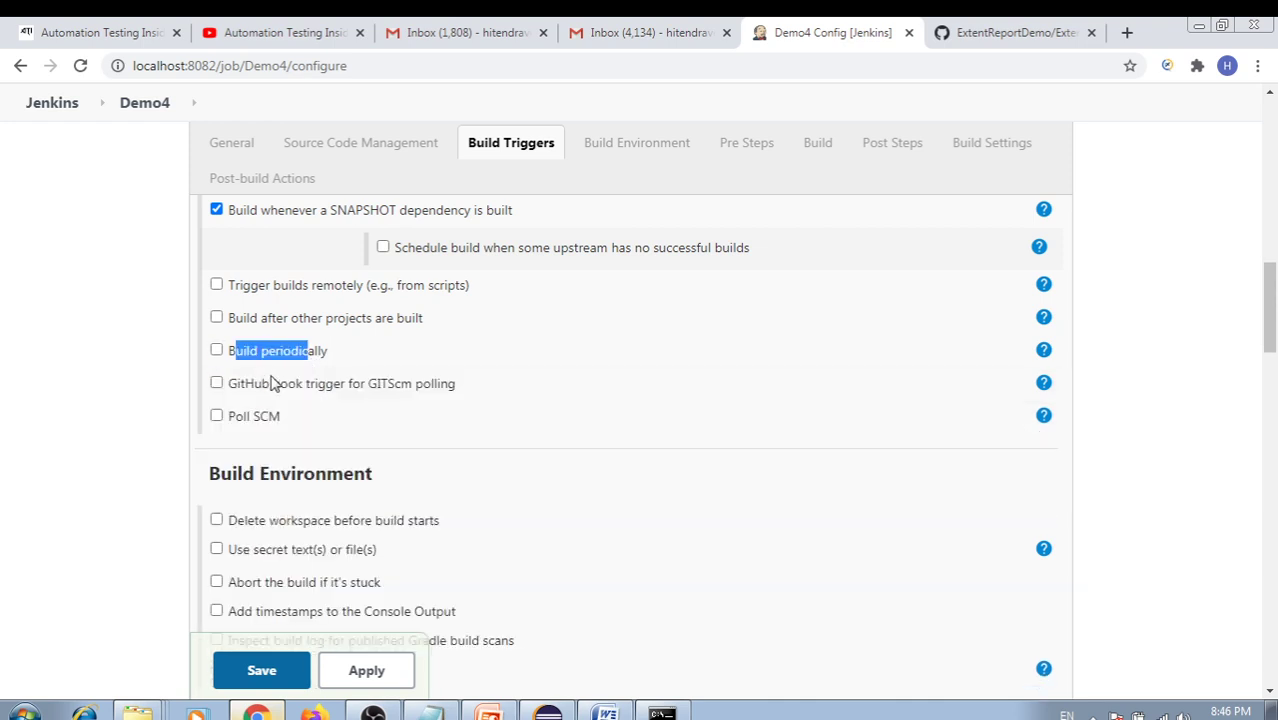
{"action": "left_click", "coordinate": [218, 418]}
{"action": "scroll", "coordinate": [376, 434], "scroll_direction": "down", "scroll_amount": 1}
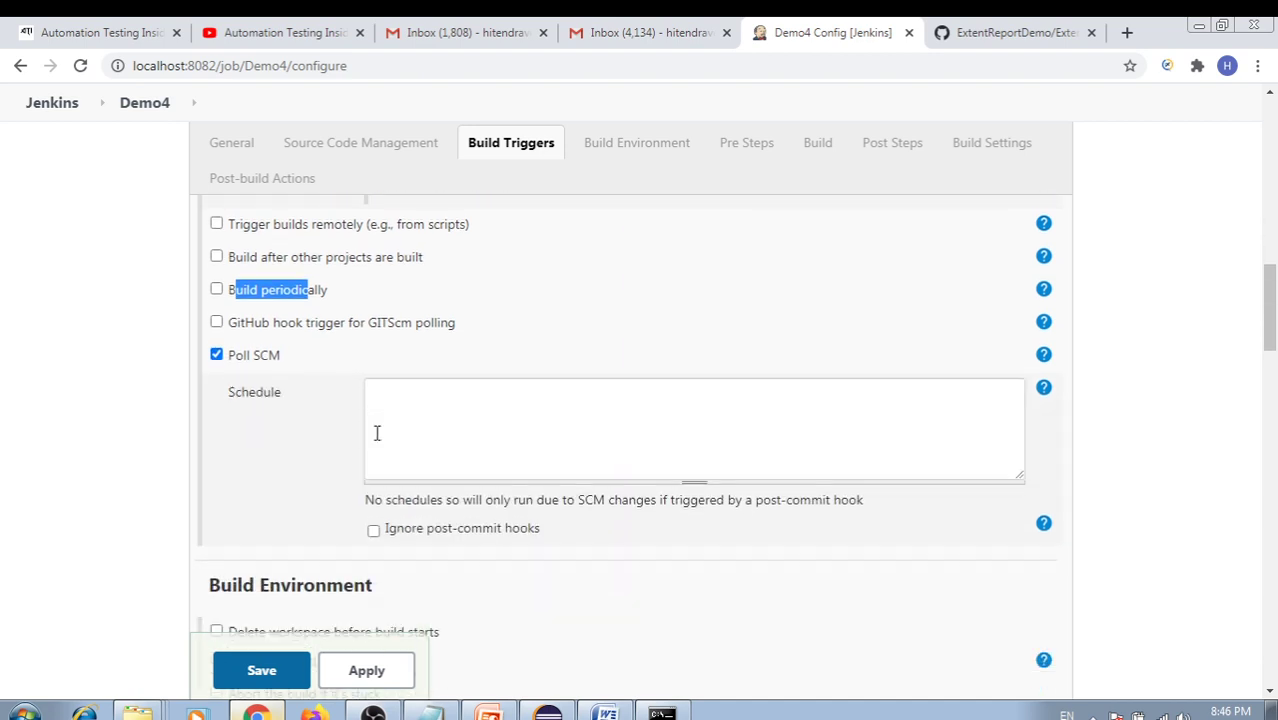
Enter '* * * * *' as the Poll SCM schedule and let Jenkins validate it
{"action": "left_click", "coordinate": [426, 380]}
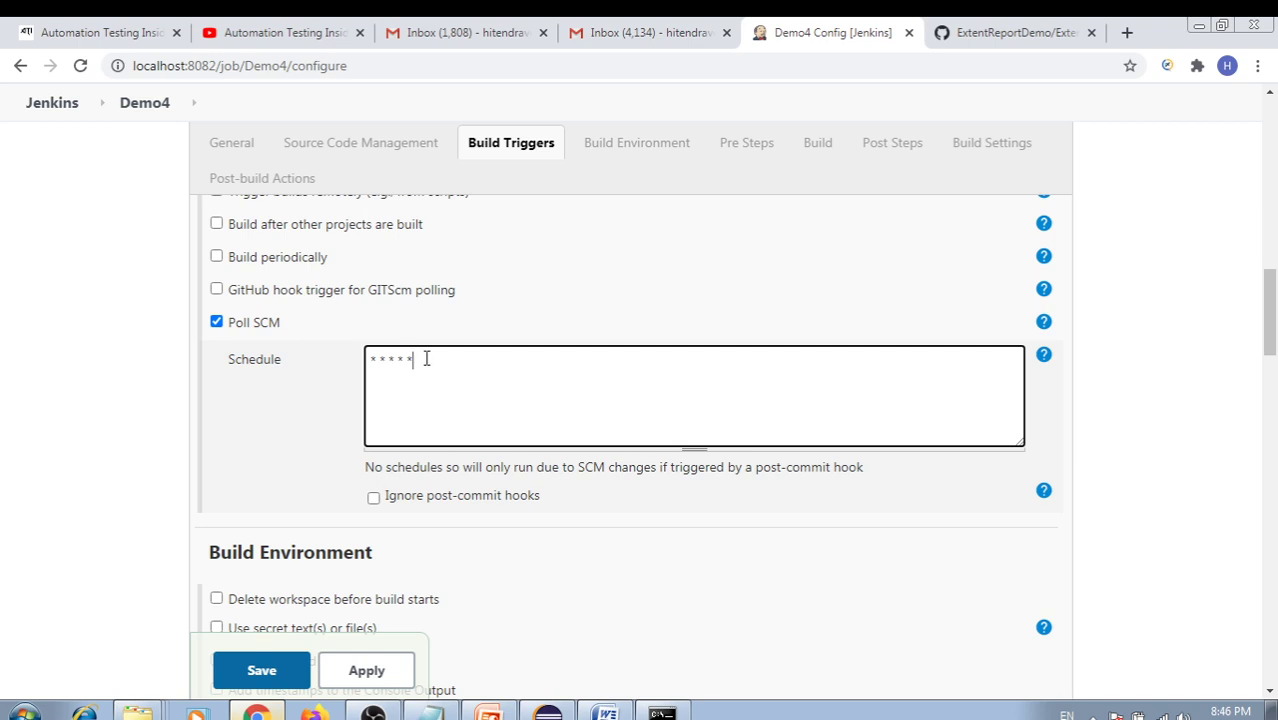
{"action": "left_click_drag", "start_coordinate": [426, 358], "coordinate": [288, 397]}
{"action": "left_click", "coordinate": [288, 397]}
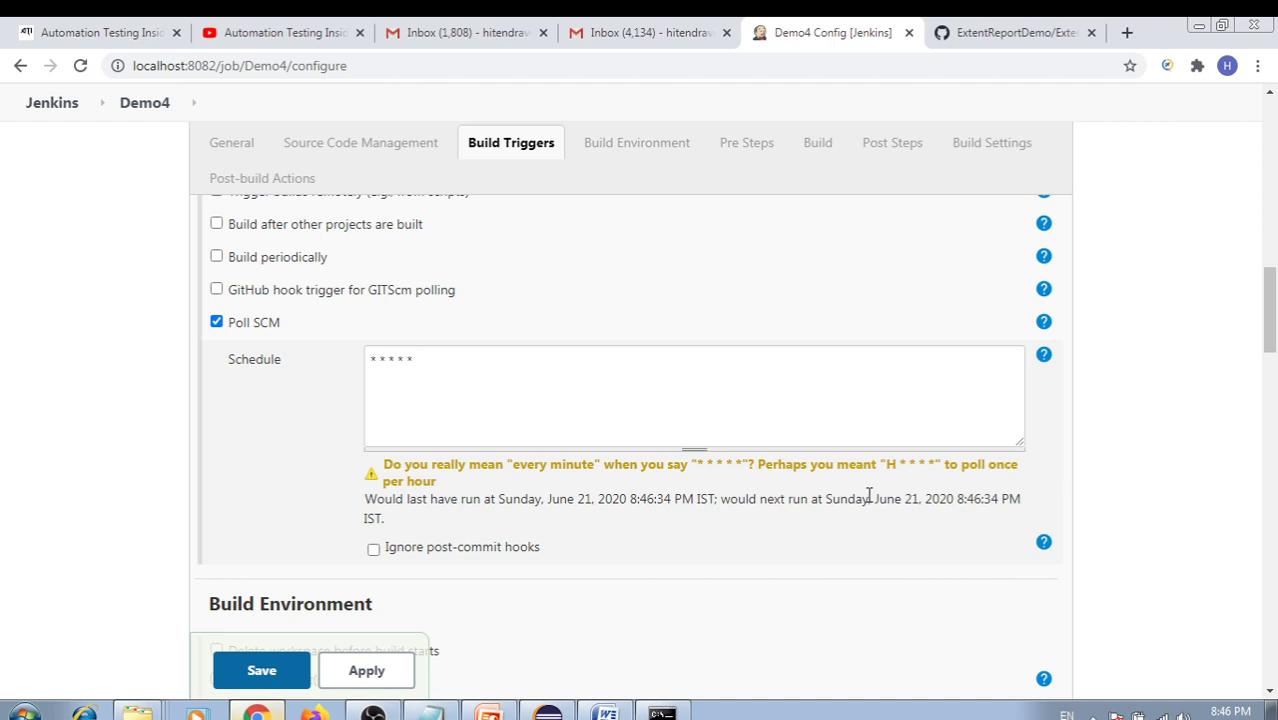
{"action": "scroll", "coordinate": [868, 497], "scroll_direction": "down", "scroll_amount": 1}
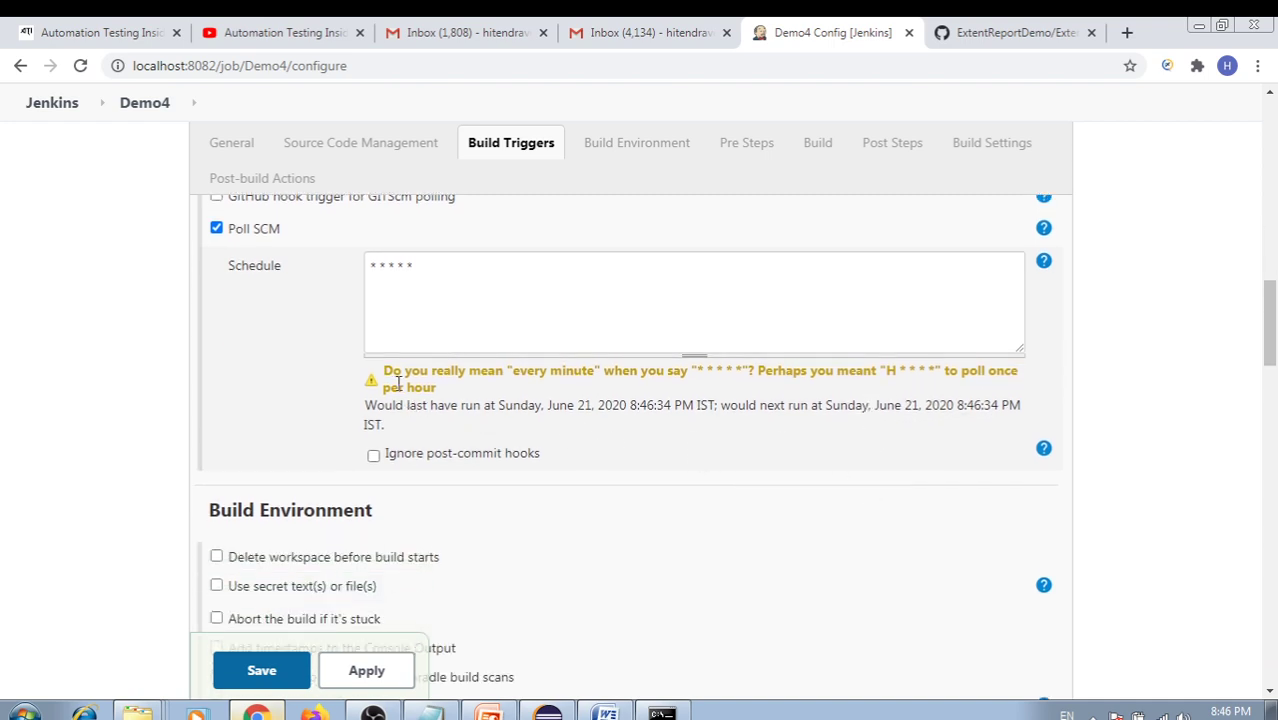
{"action": "scroll", "coordinate": [714, 436], "scroll_direction": "down", "scroll_amount": 2}
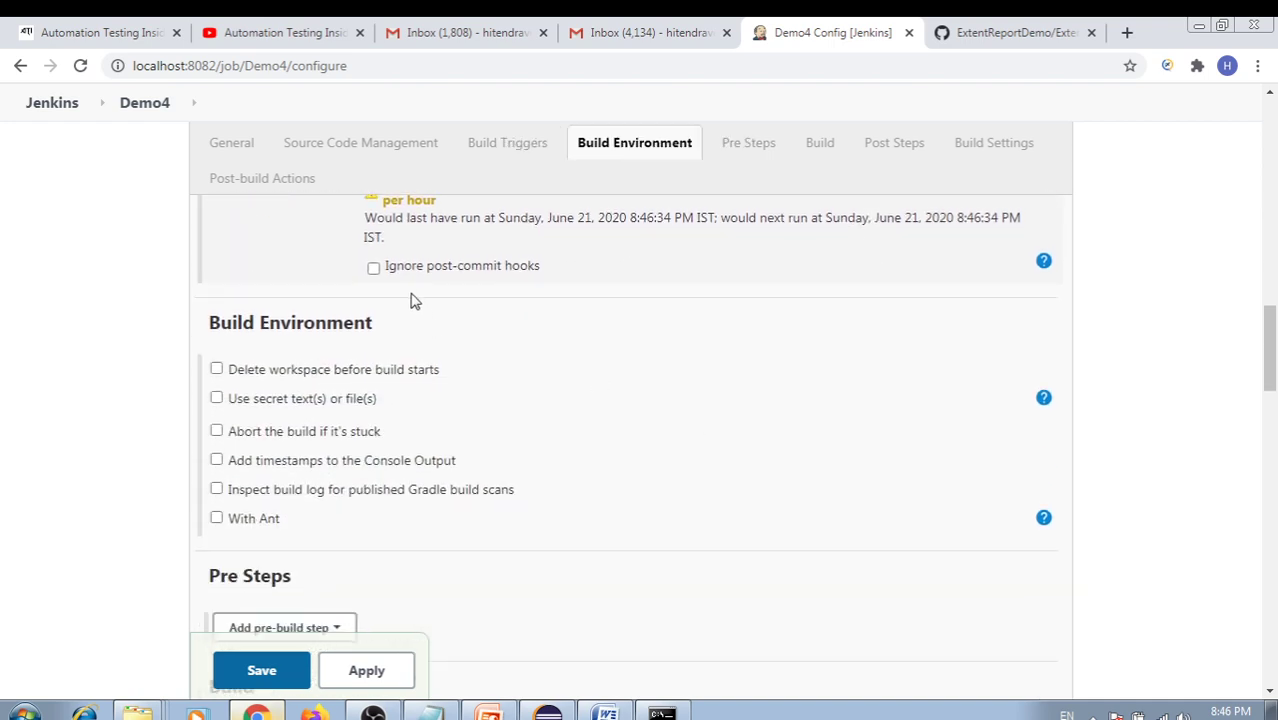
Show the help text for the Ignore post-commit hooks option
{"action": "left_click", "coordinate": [376, 271]}
{"action": "scroll", "coordinate": [605, 300], "scroll_direction": "up", "scroll_amount": 1}
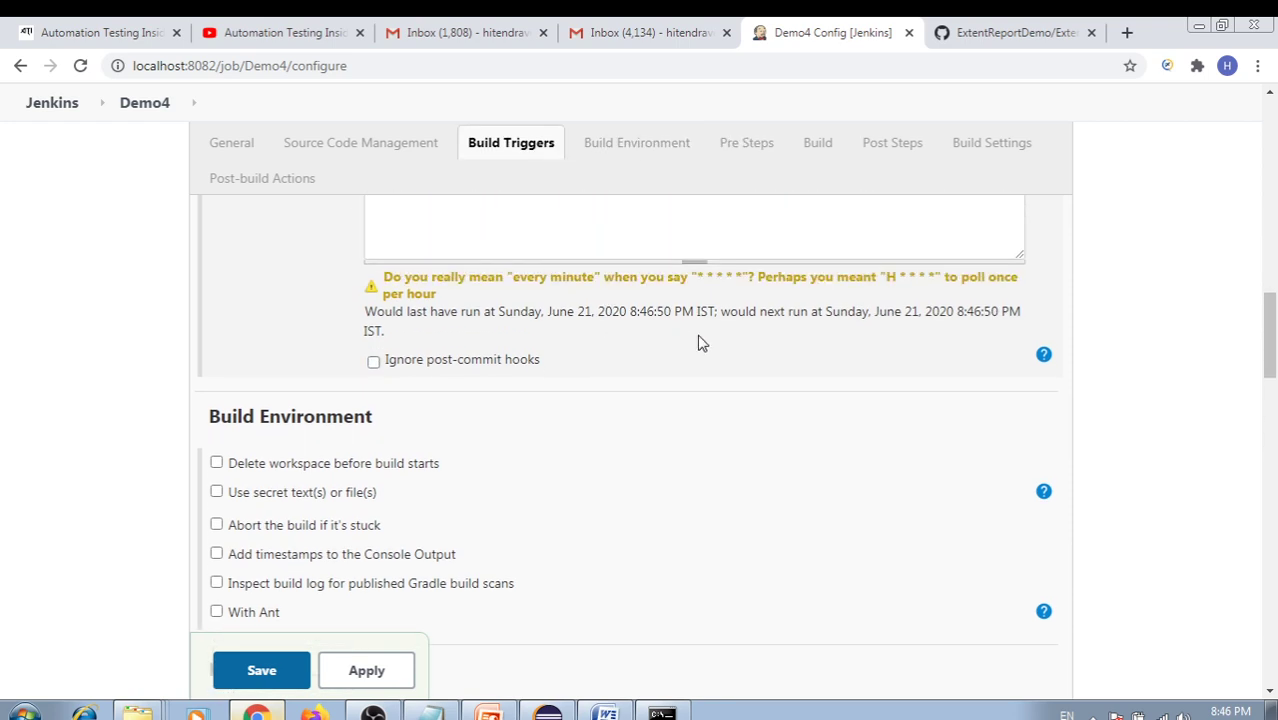
{"action": "left_click", "coordinate": [1043, 354]}
{"action": "scroll", "coordinate": [720, 410], "scroll_direction": "down", "scroll_amount": 1}
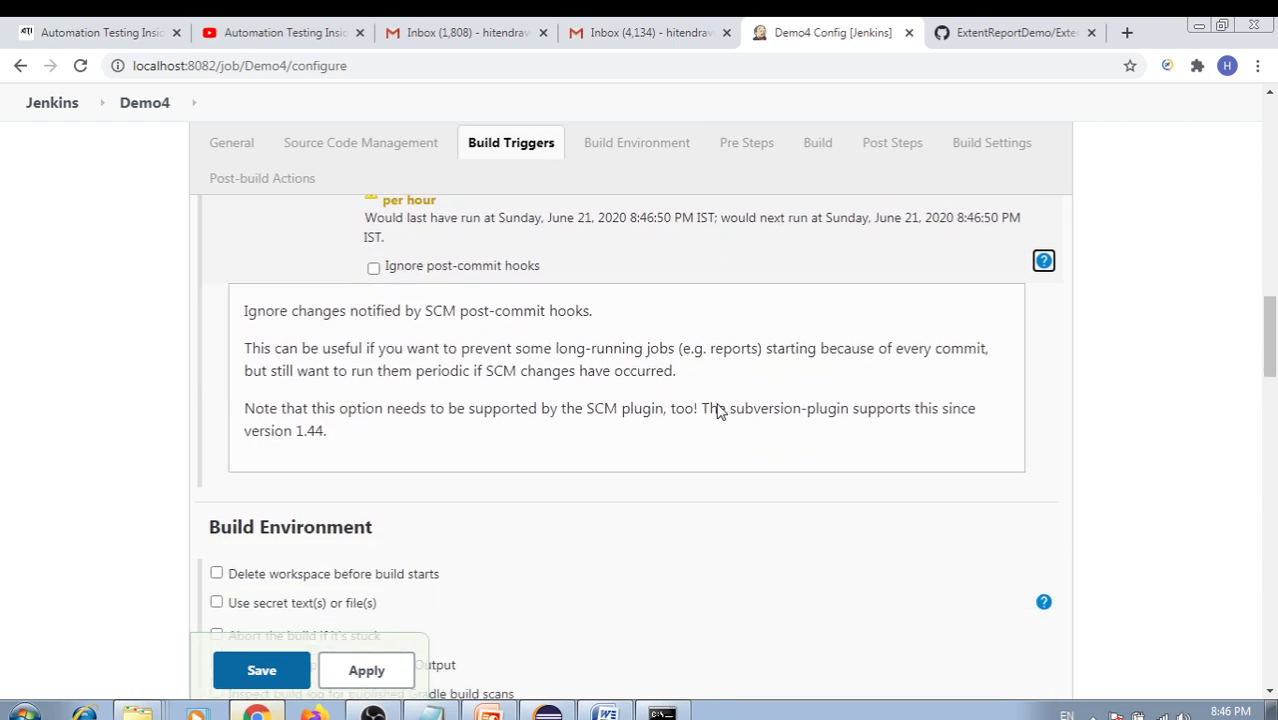
{"action": "scroll", "coordinate": [719, 402], "scroll_direction": "up", "scroll_amount": 2}
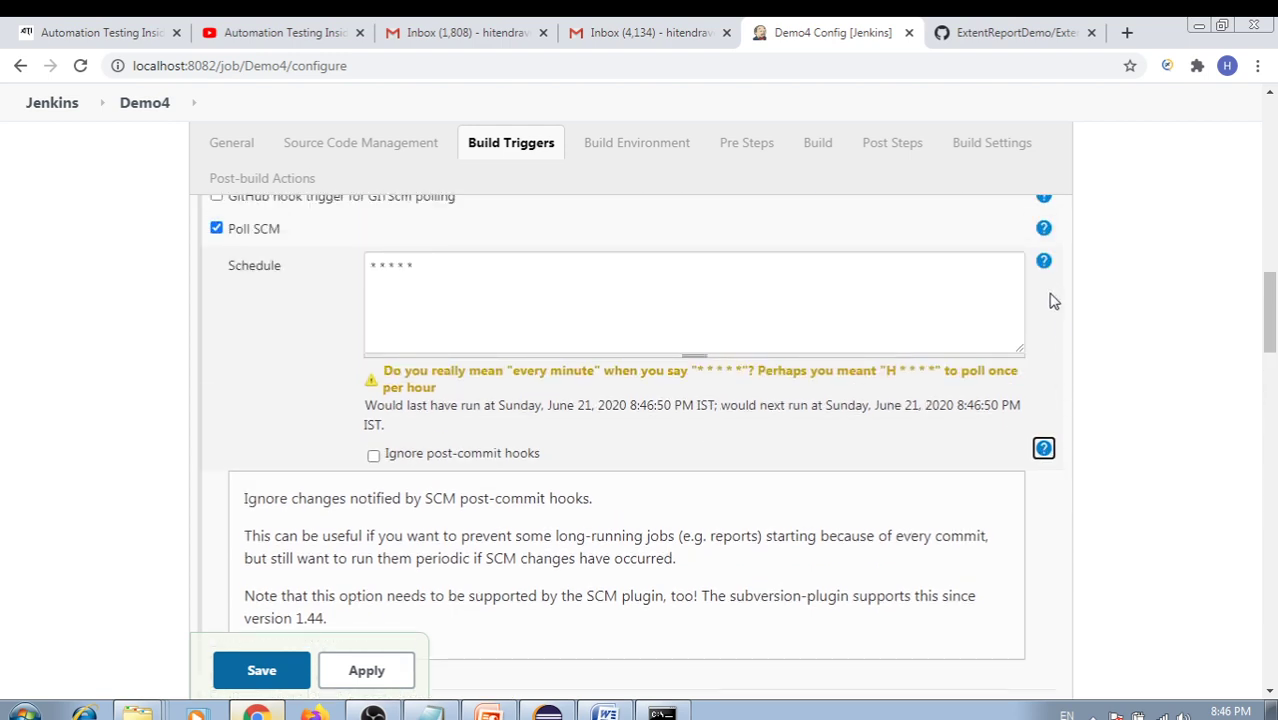
Read the Schedule cron syntax help (MINUTE HOUR DOM MONTH DOW), then view the CRON Format slide
{"action": "left_click", "coordinate": [1043, 260]}
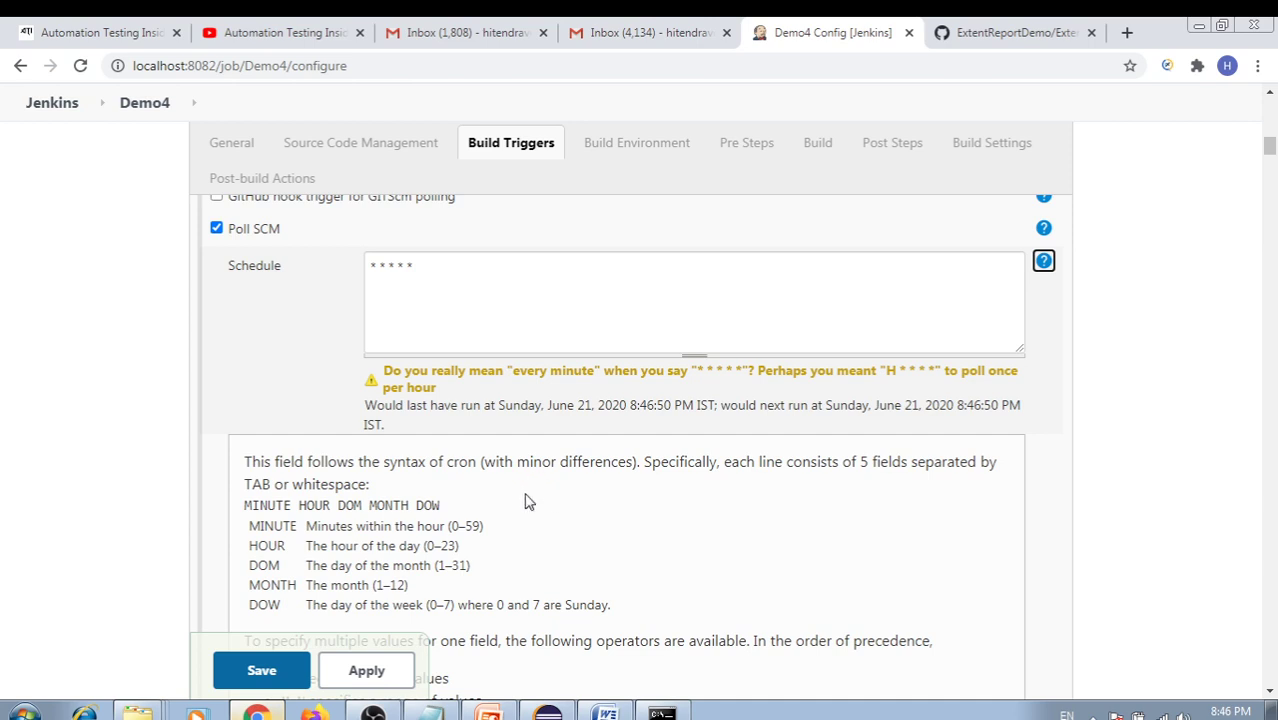
{"action": "scroll", "coordinate": [365, 354], "scroll_direction": "up", "scroll_amount": 2}
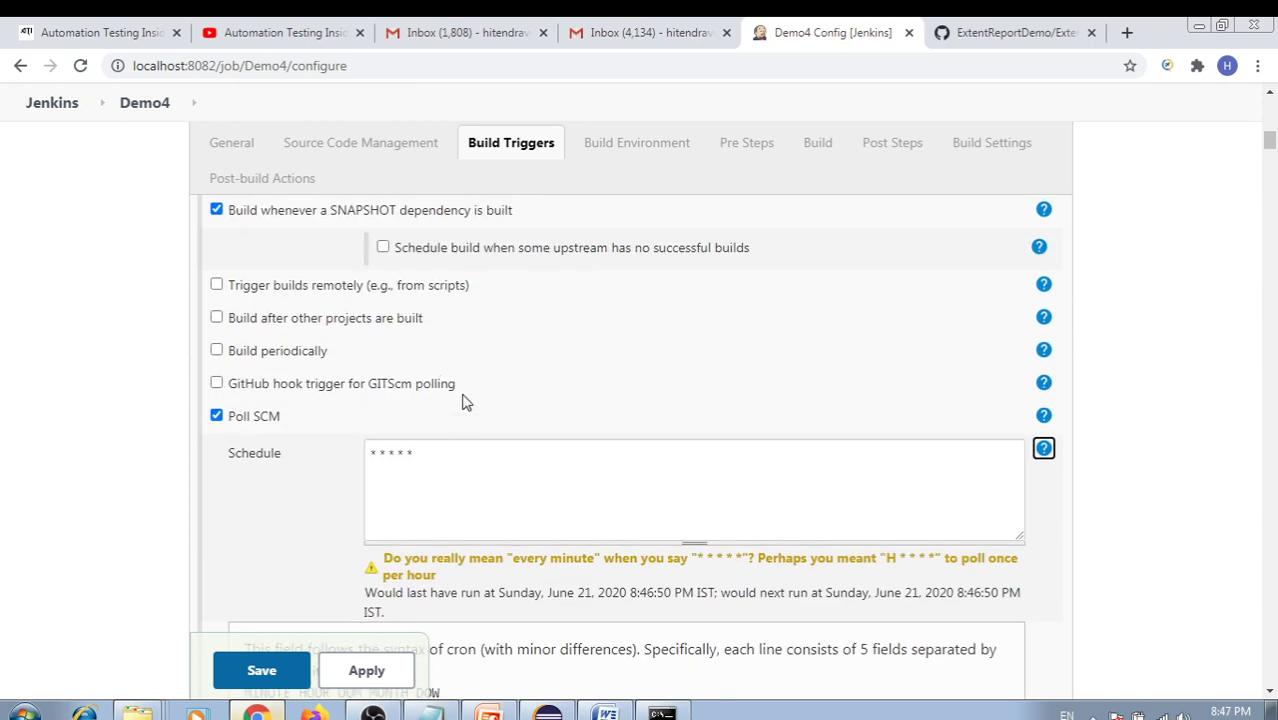
{"action": "scroll", "coordinate": [494, 417], "scroll_direction": "down", "scroll_amount": 3}
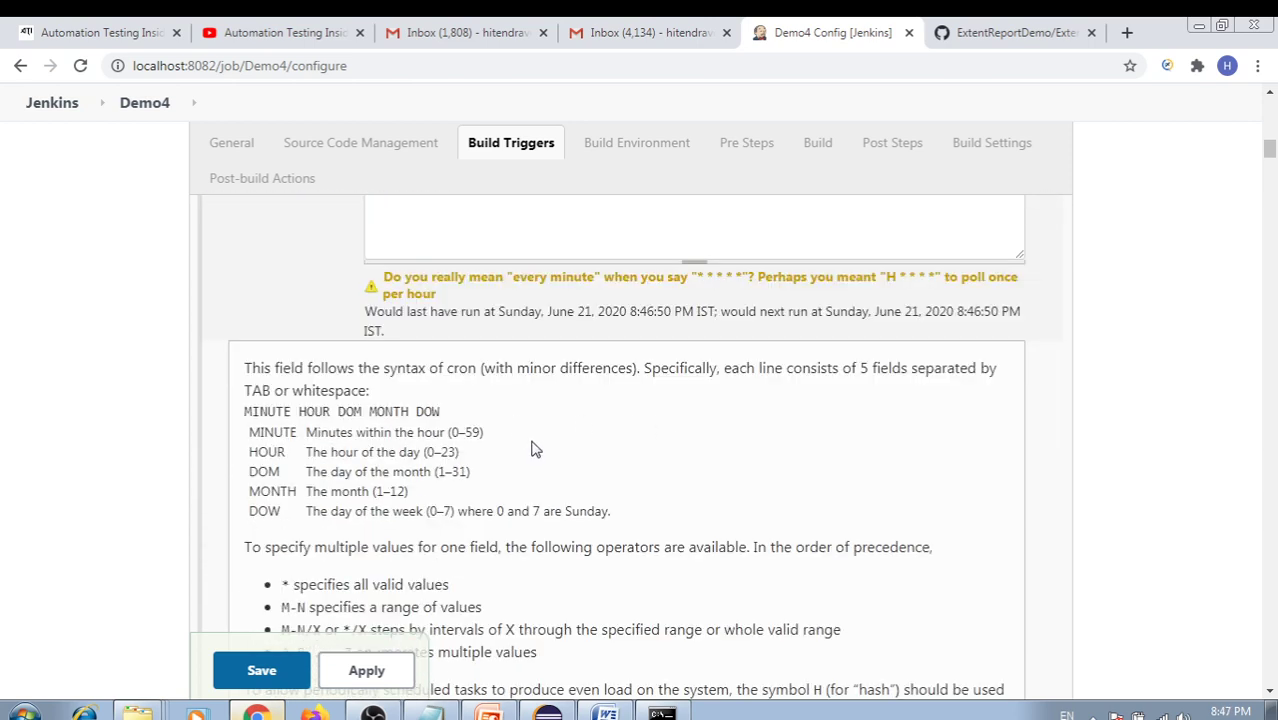
{"action": "scroll", "coordinate": [480, 480], "scroll_direction": "down", "scroll_amount": 3}
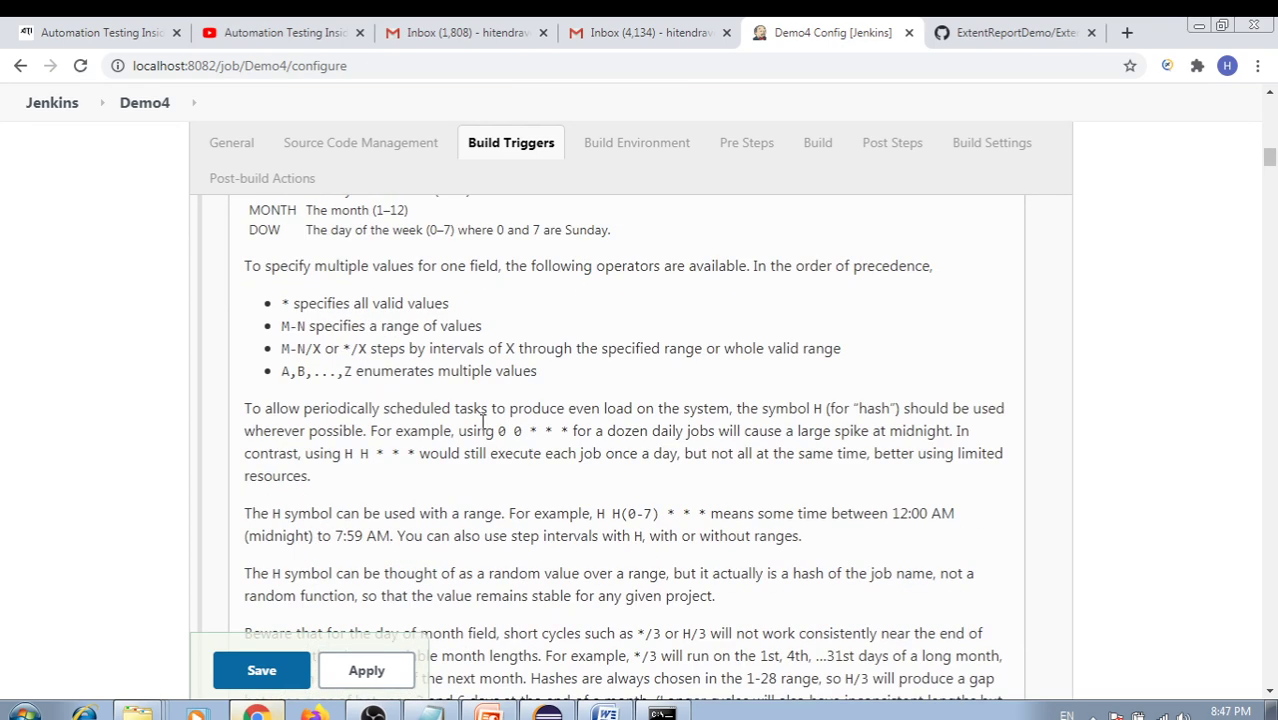
{"action": "scroll", "coordinate": [460, 440], "scroll_direction": "up", "scroll_amount": 2}
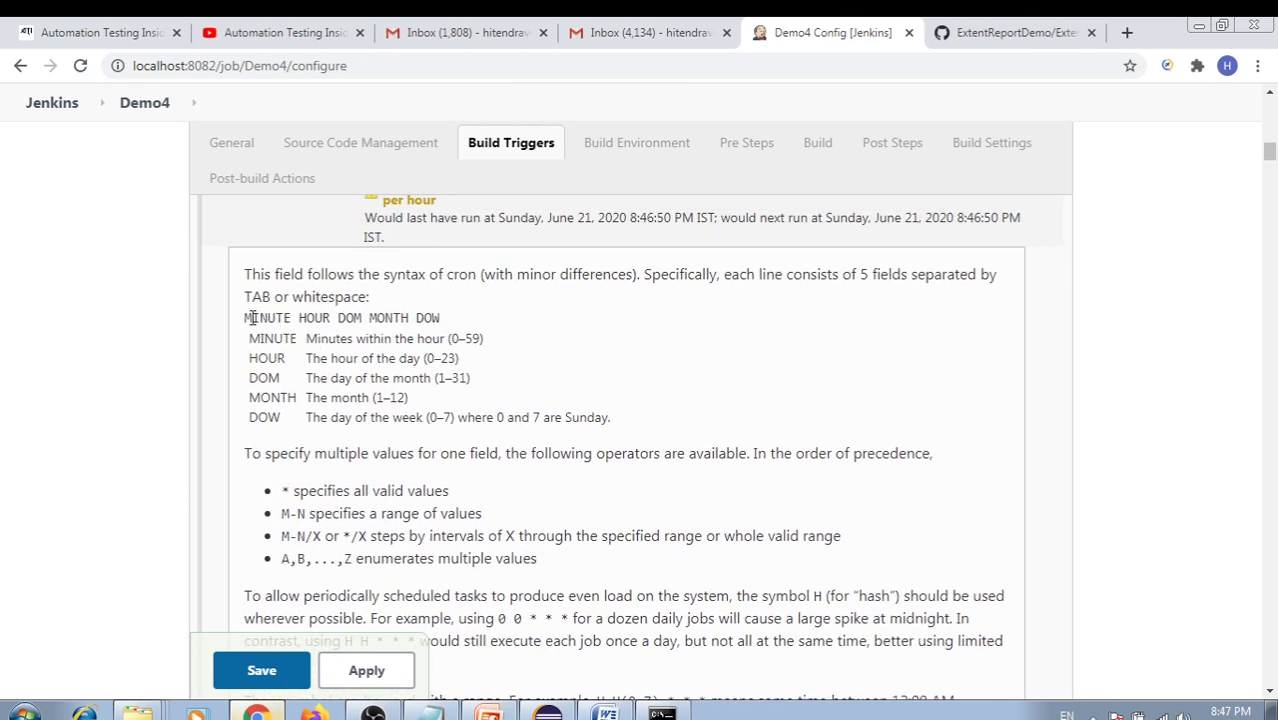
{"action": "left_click_drag", "start_coordinate": [253, 318], "coordinate": [441, 318]}
{"action": "left_click", "coordinate": [492, 713]}
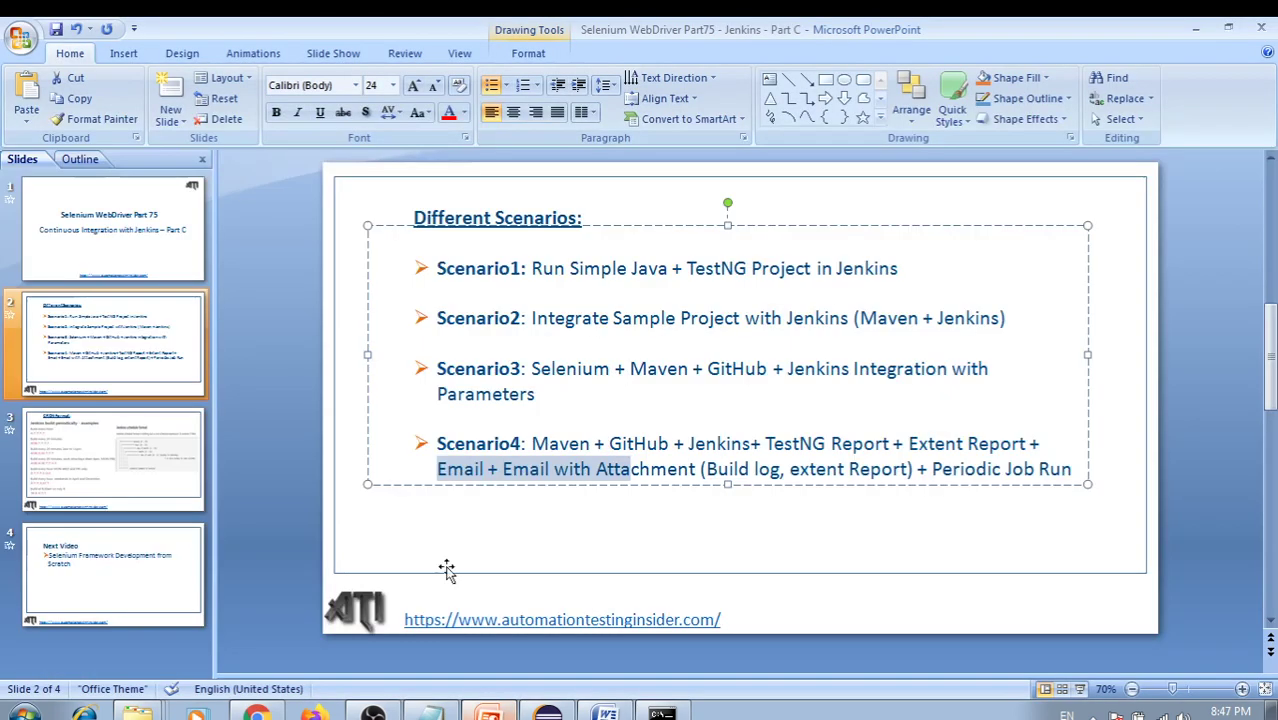
{"action": "left_click", "coordinate": [110, 445]}
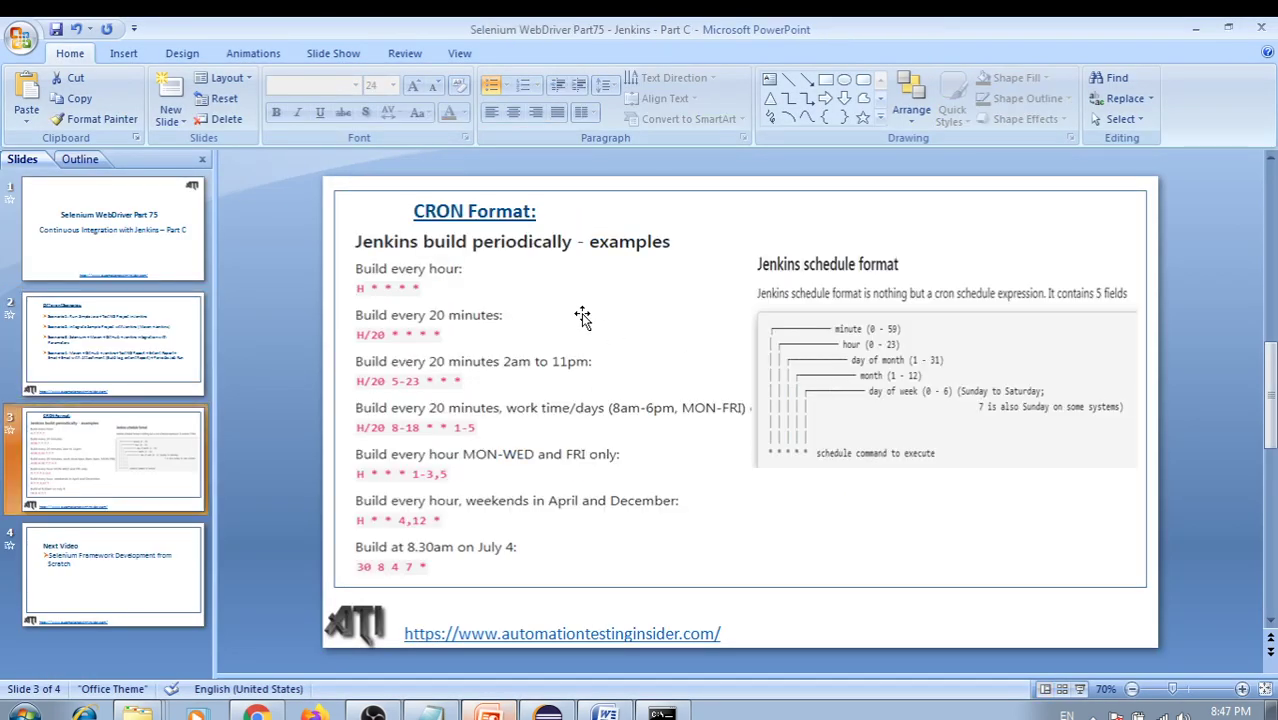